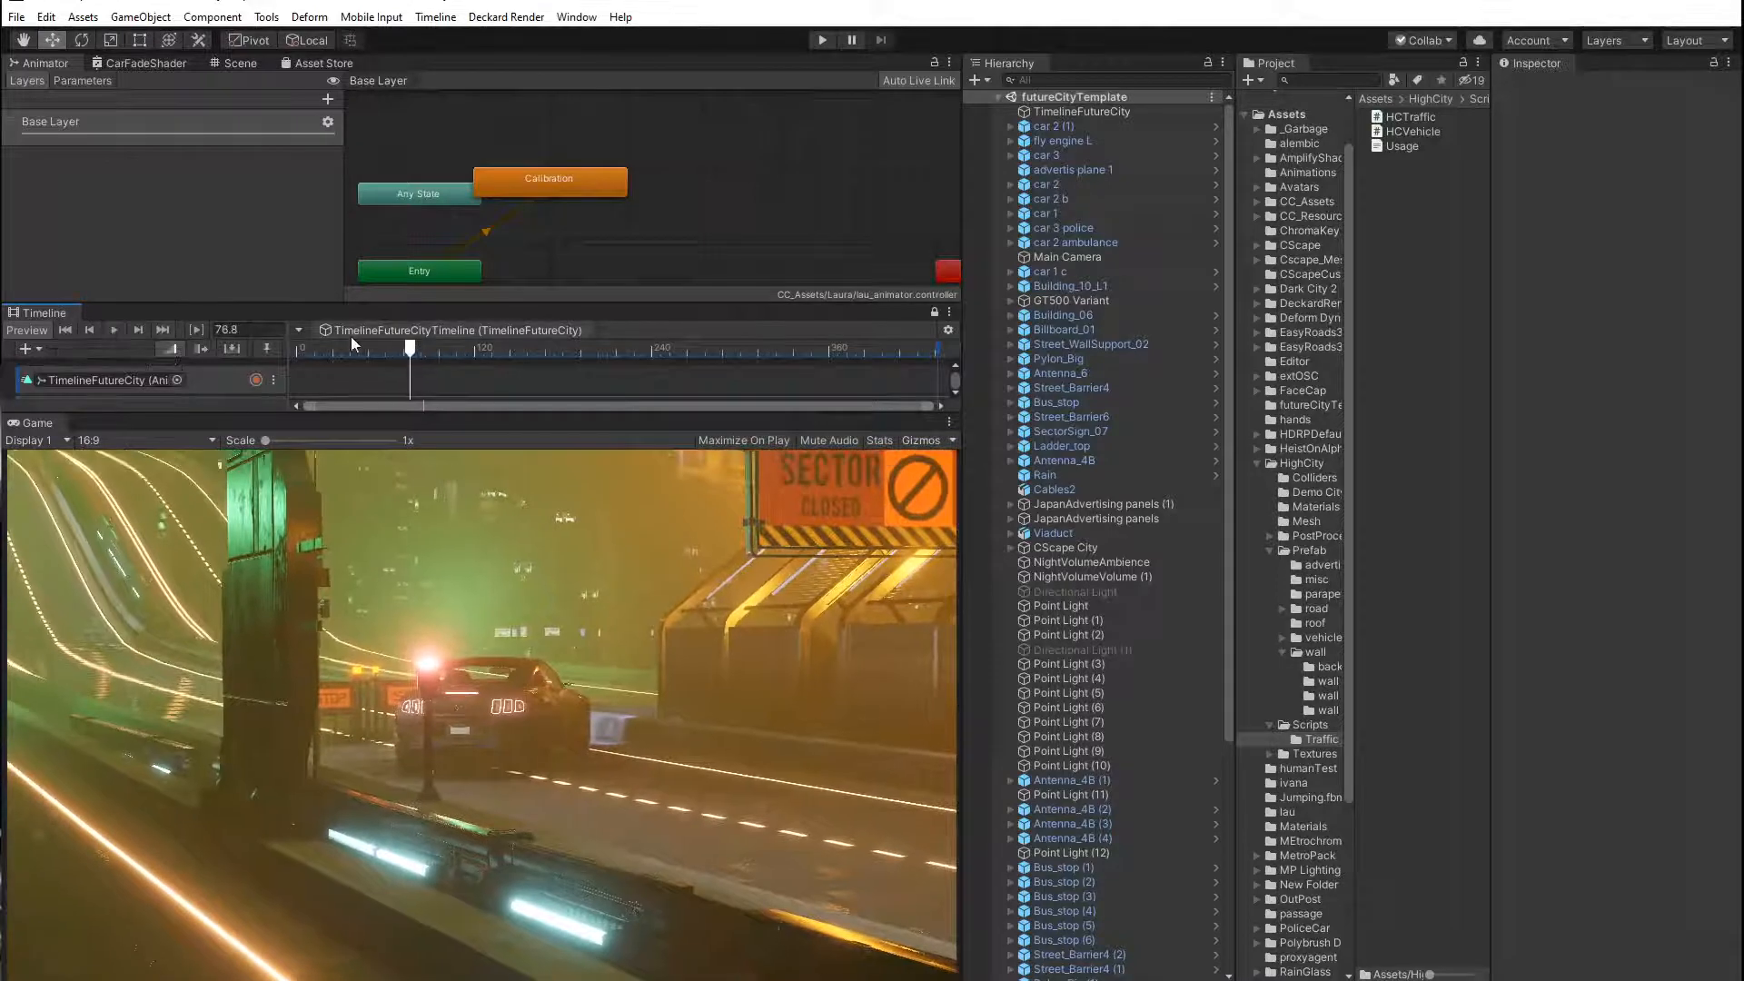
Move the timeline playhead to frame 73 and open the _Garbage folder in the project assets.
{"action": "left_click", "coordinate": [405, 351]}
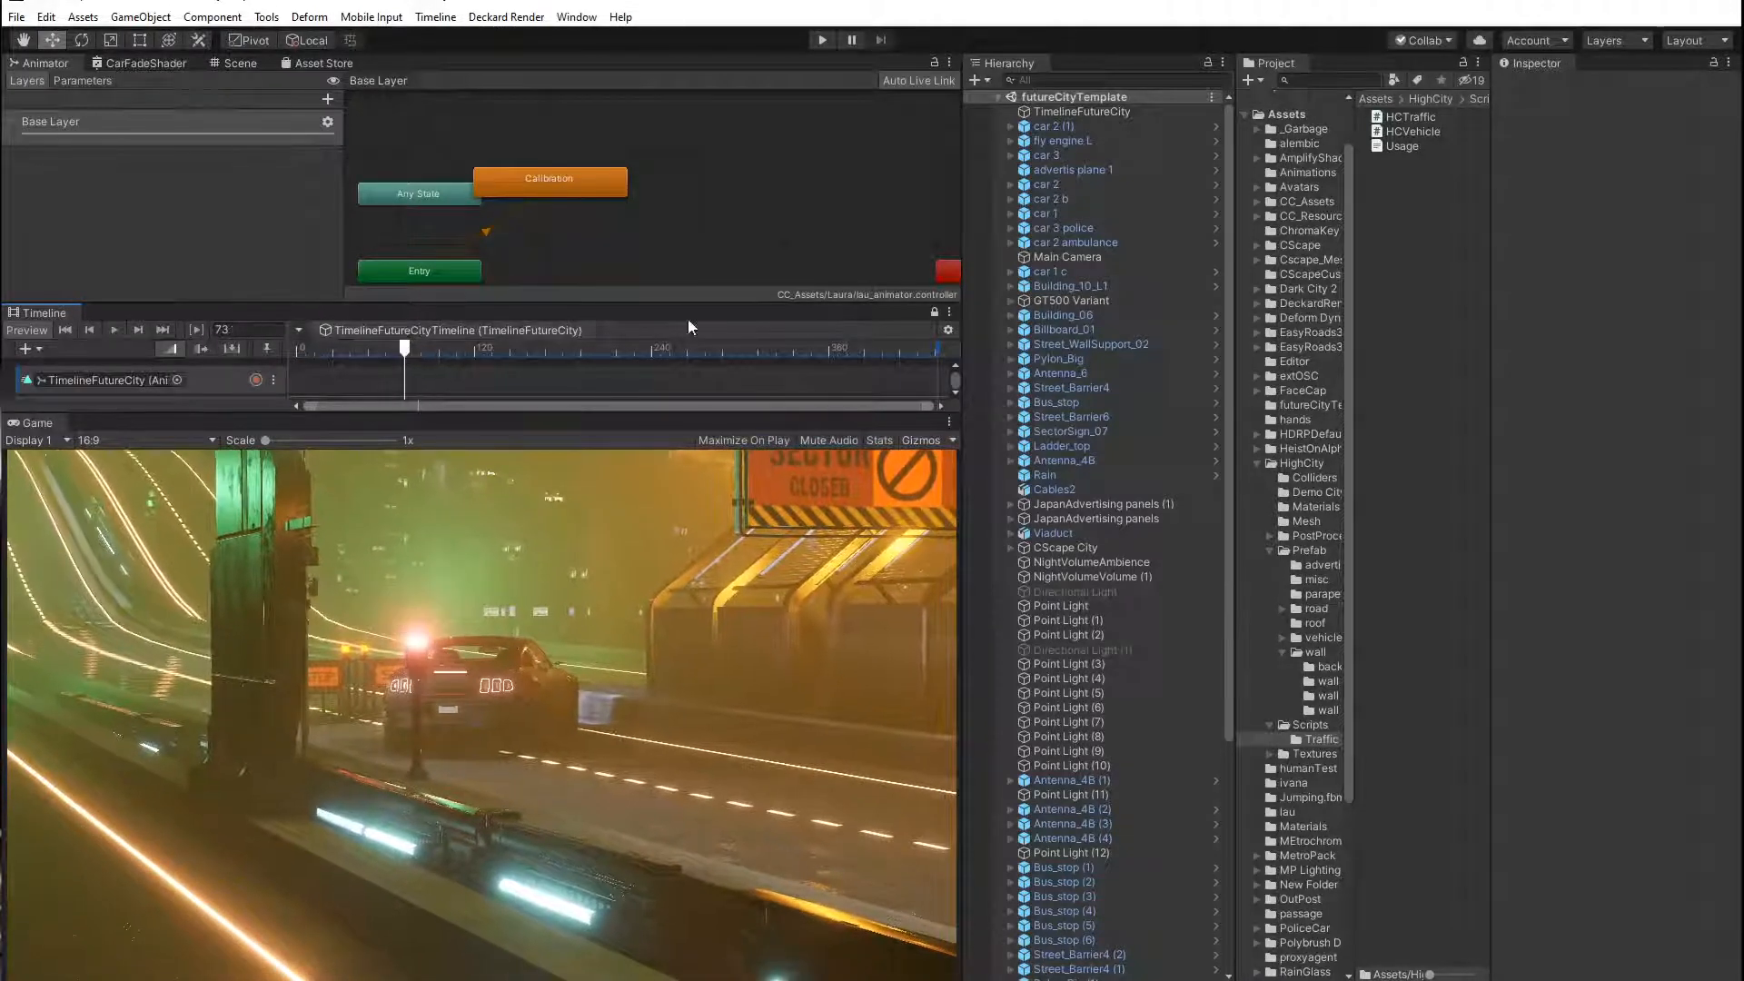
{"action": "scroll", "coordinate": [1302, 240], "scroll_direction": "up", "scroll_amount": 2}
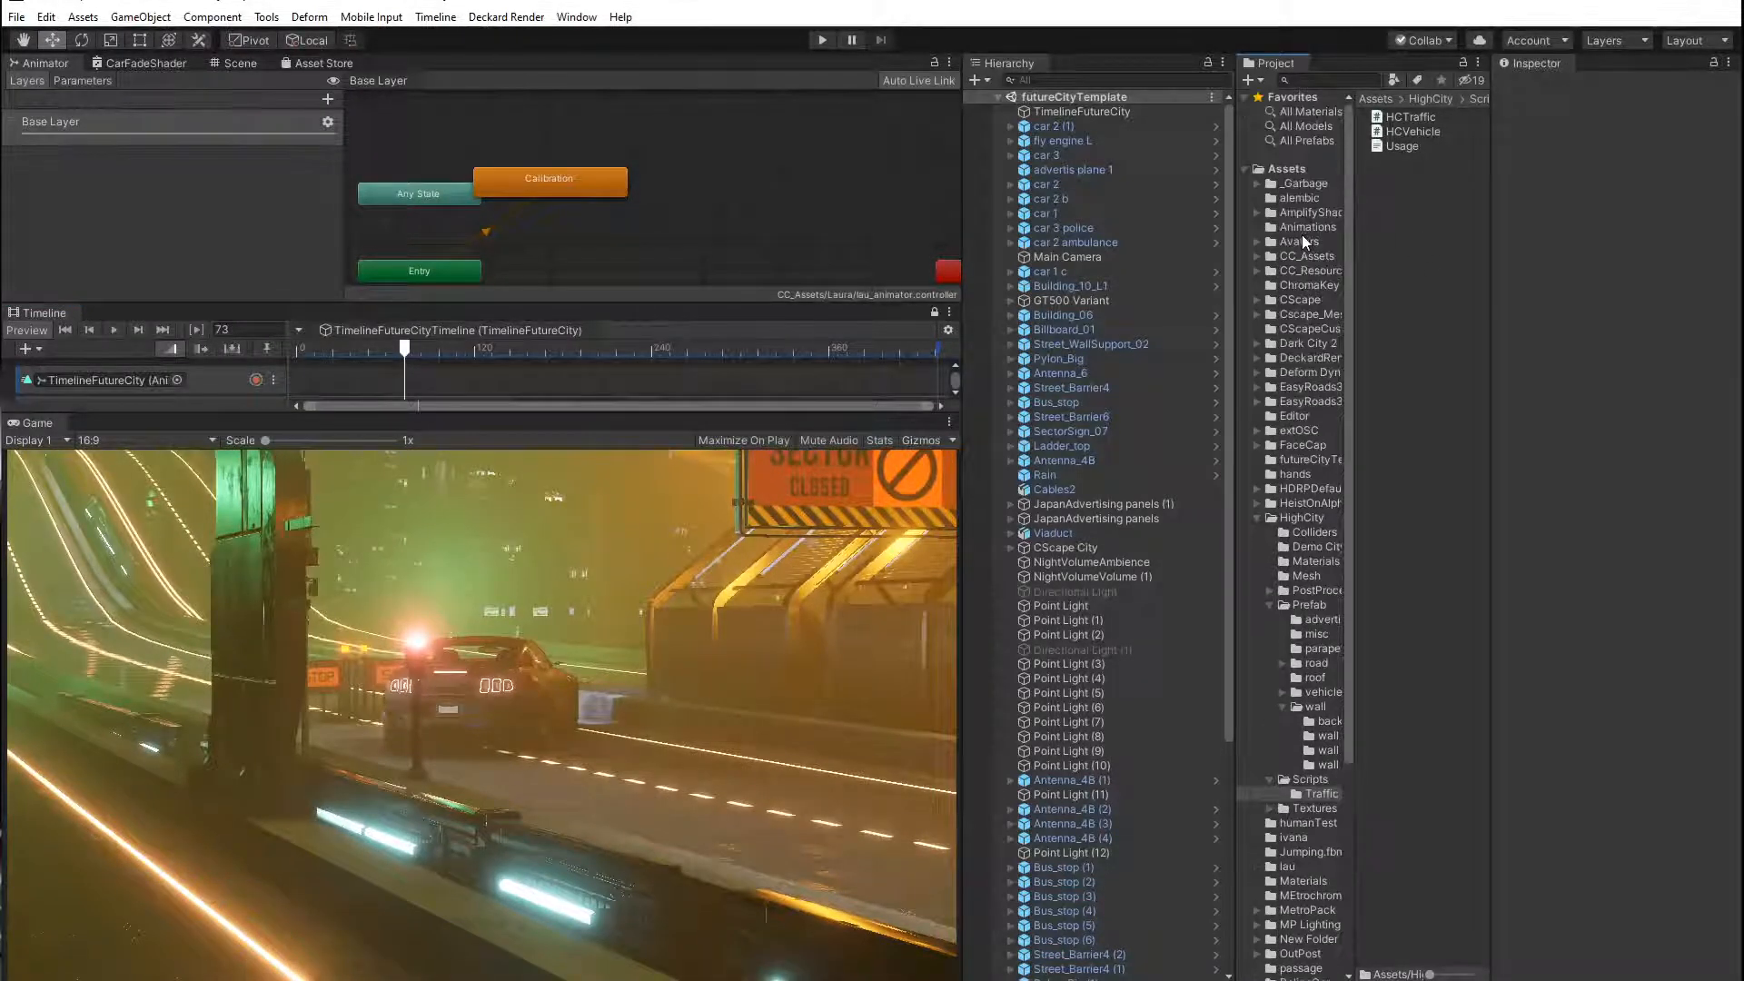
{"action": "left_click", "coordinate": [1305, 183]}
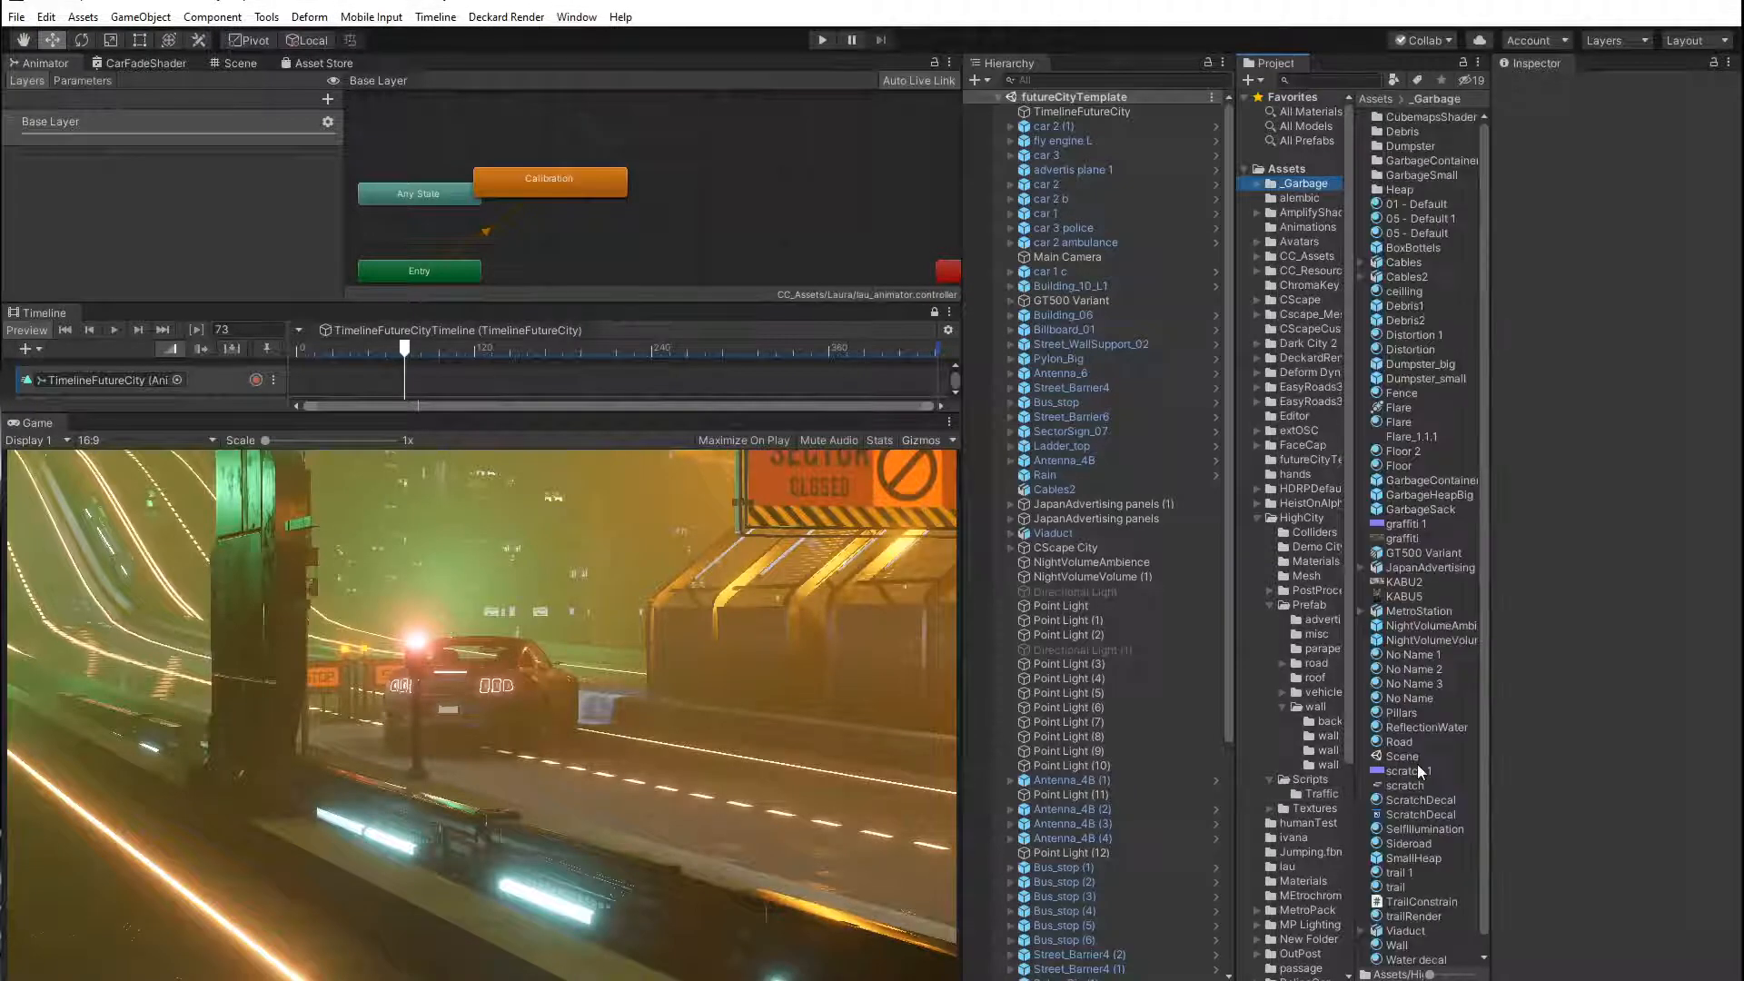
{"action": "scroll", "coordinate": [1420, 771], "scroll_direction": "down", "scroll_amount": 1}
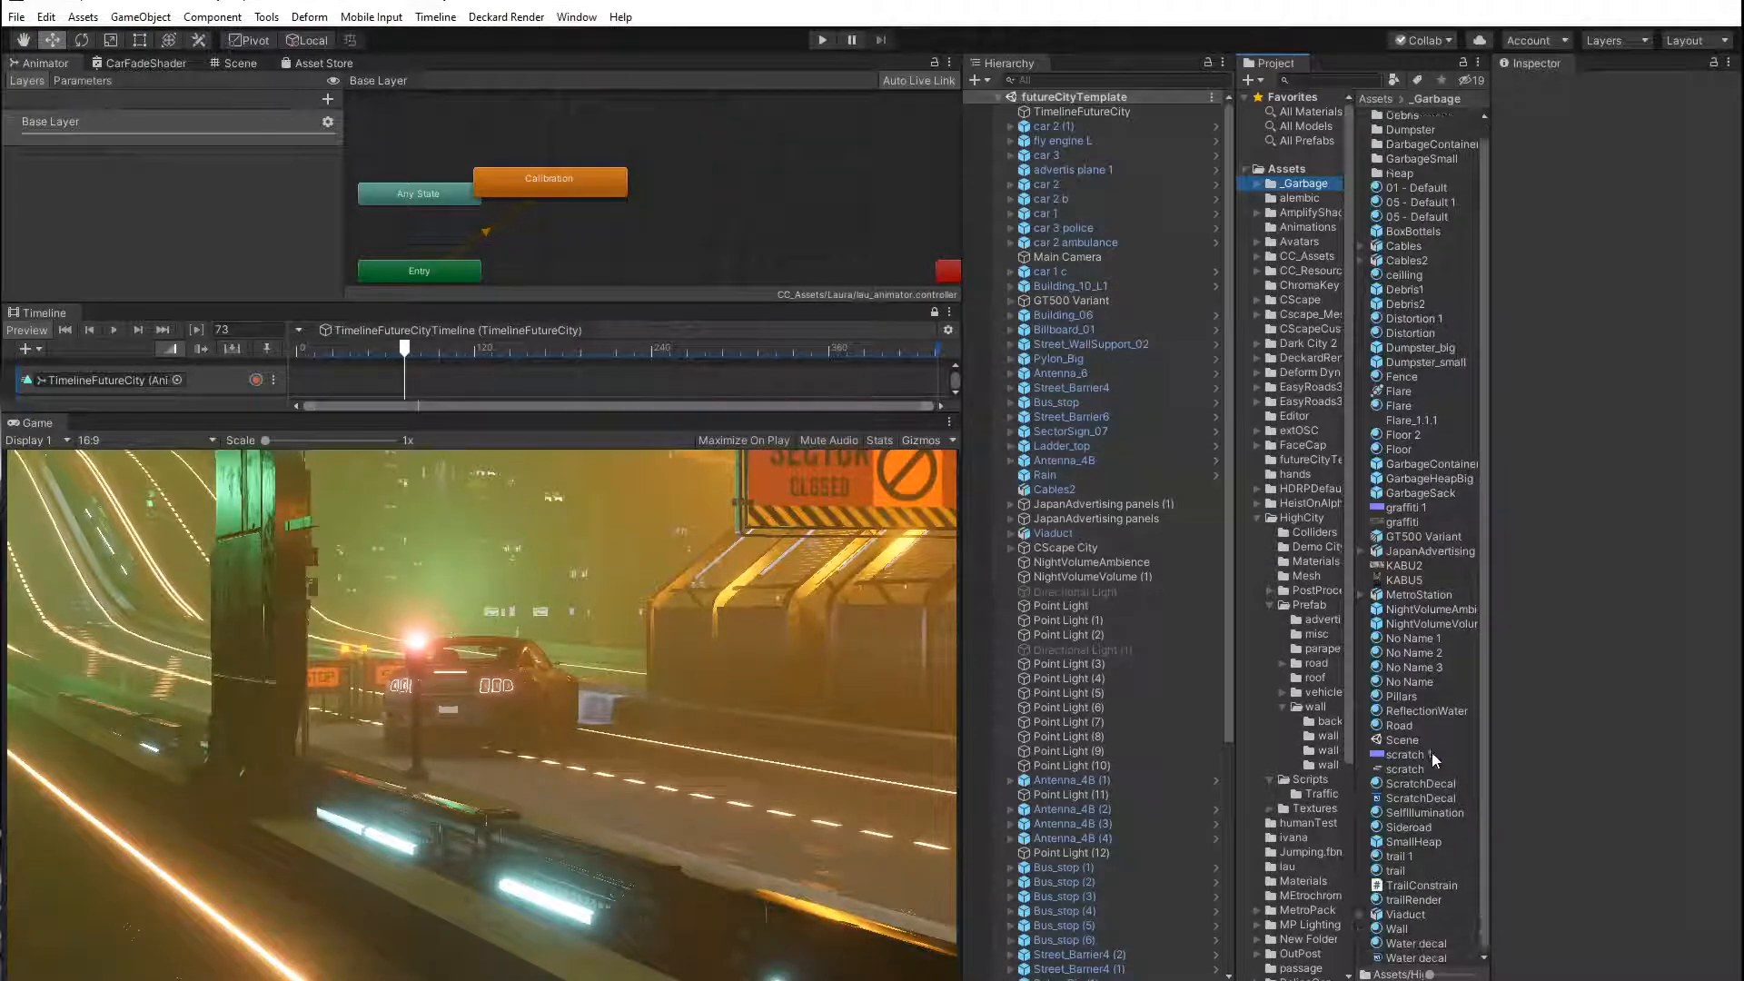
Create an HDRP Decal Graph shader named NoLanding in the _Garbage folder.
{"action": "right_click", "coordinate": [1424, 958]}
{"action": "mouse_move", "coordinate": [1554, 488]}
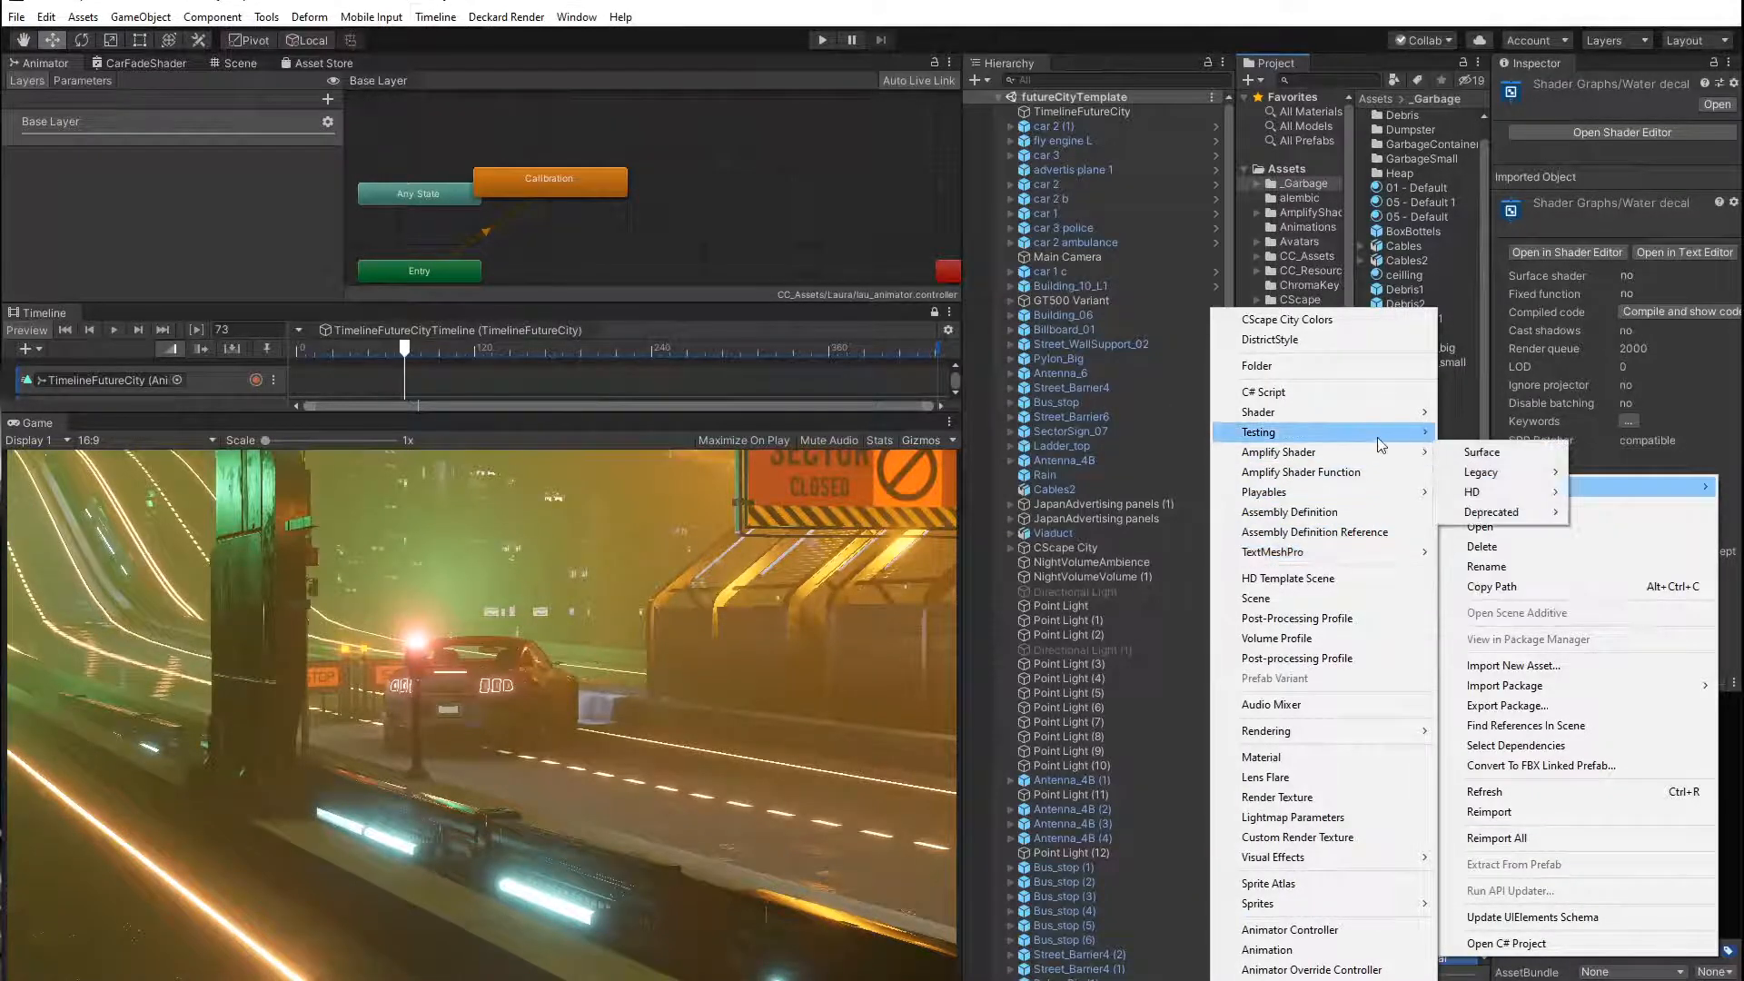
{"action": "mouse_move", "coordinate": [1383, 414]}
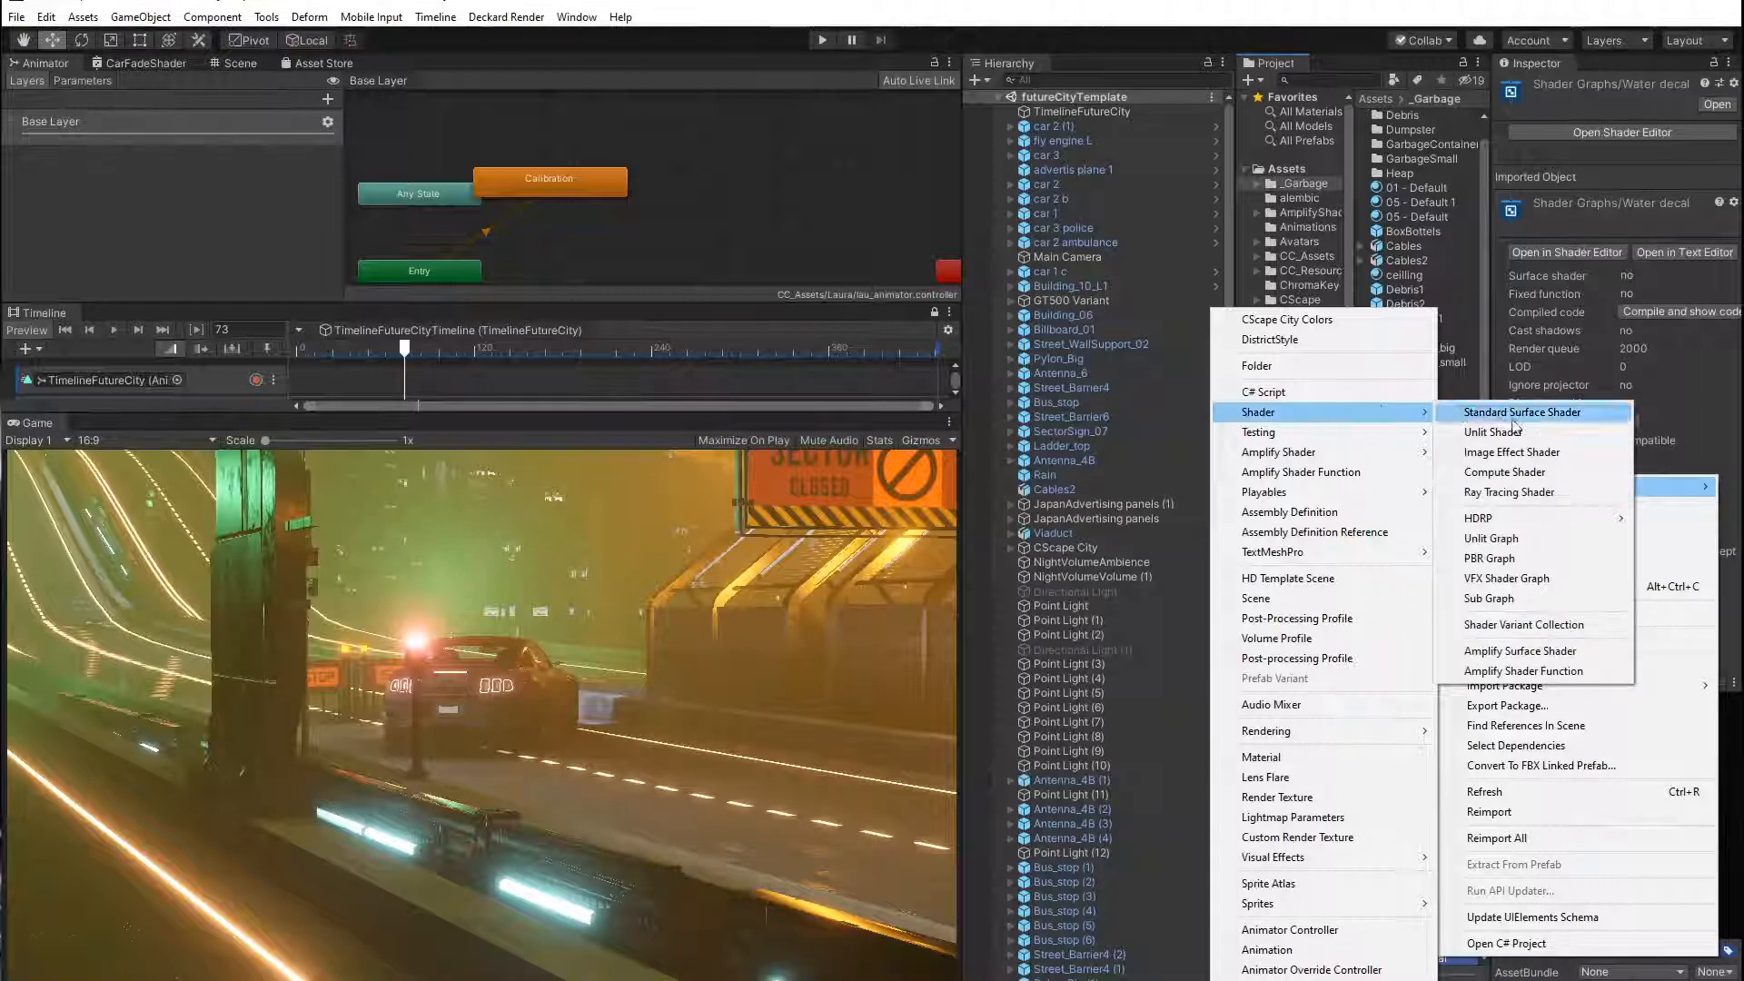
{"action": "mouse_move", "coordinate": [1529, 525]}
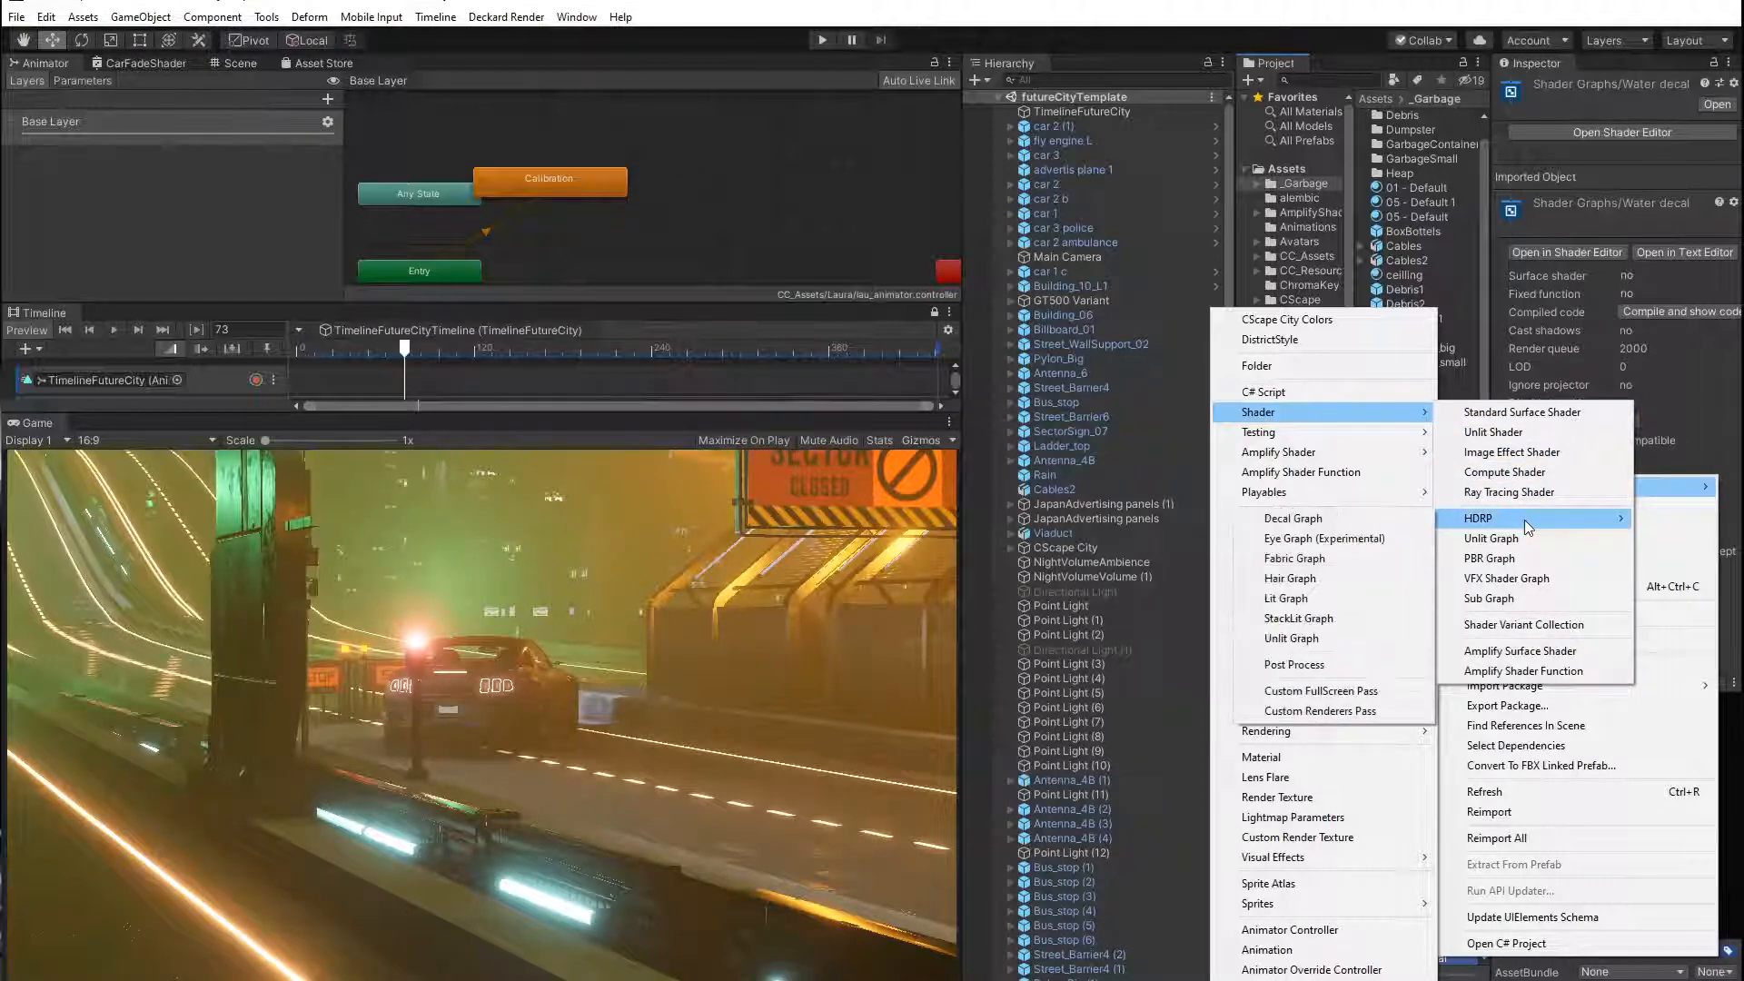
{"action": "left_click", "coordinate": [1321, 524]}
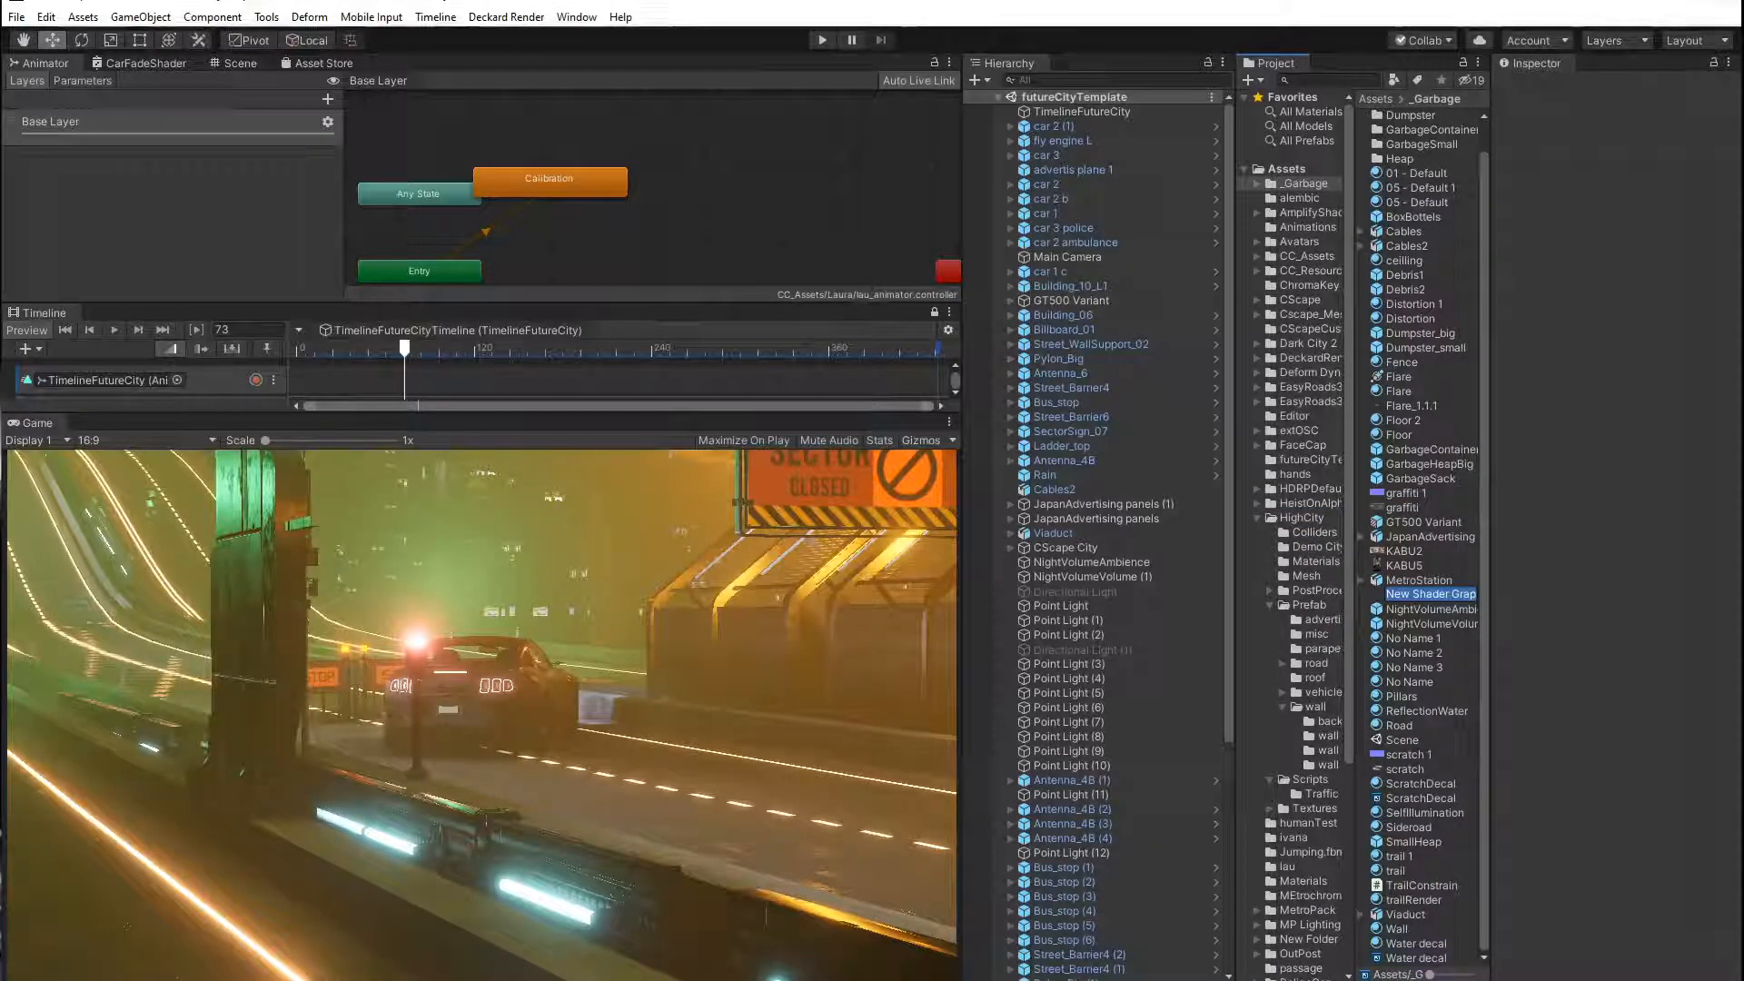
{"action": "type", "text": "NoLanding"}
{"action": "key", "text": "Return"}
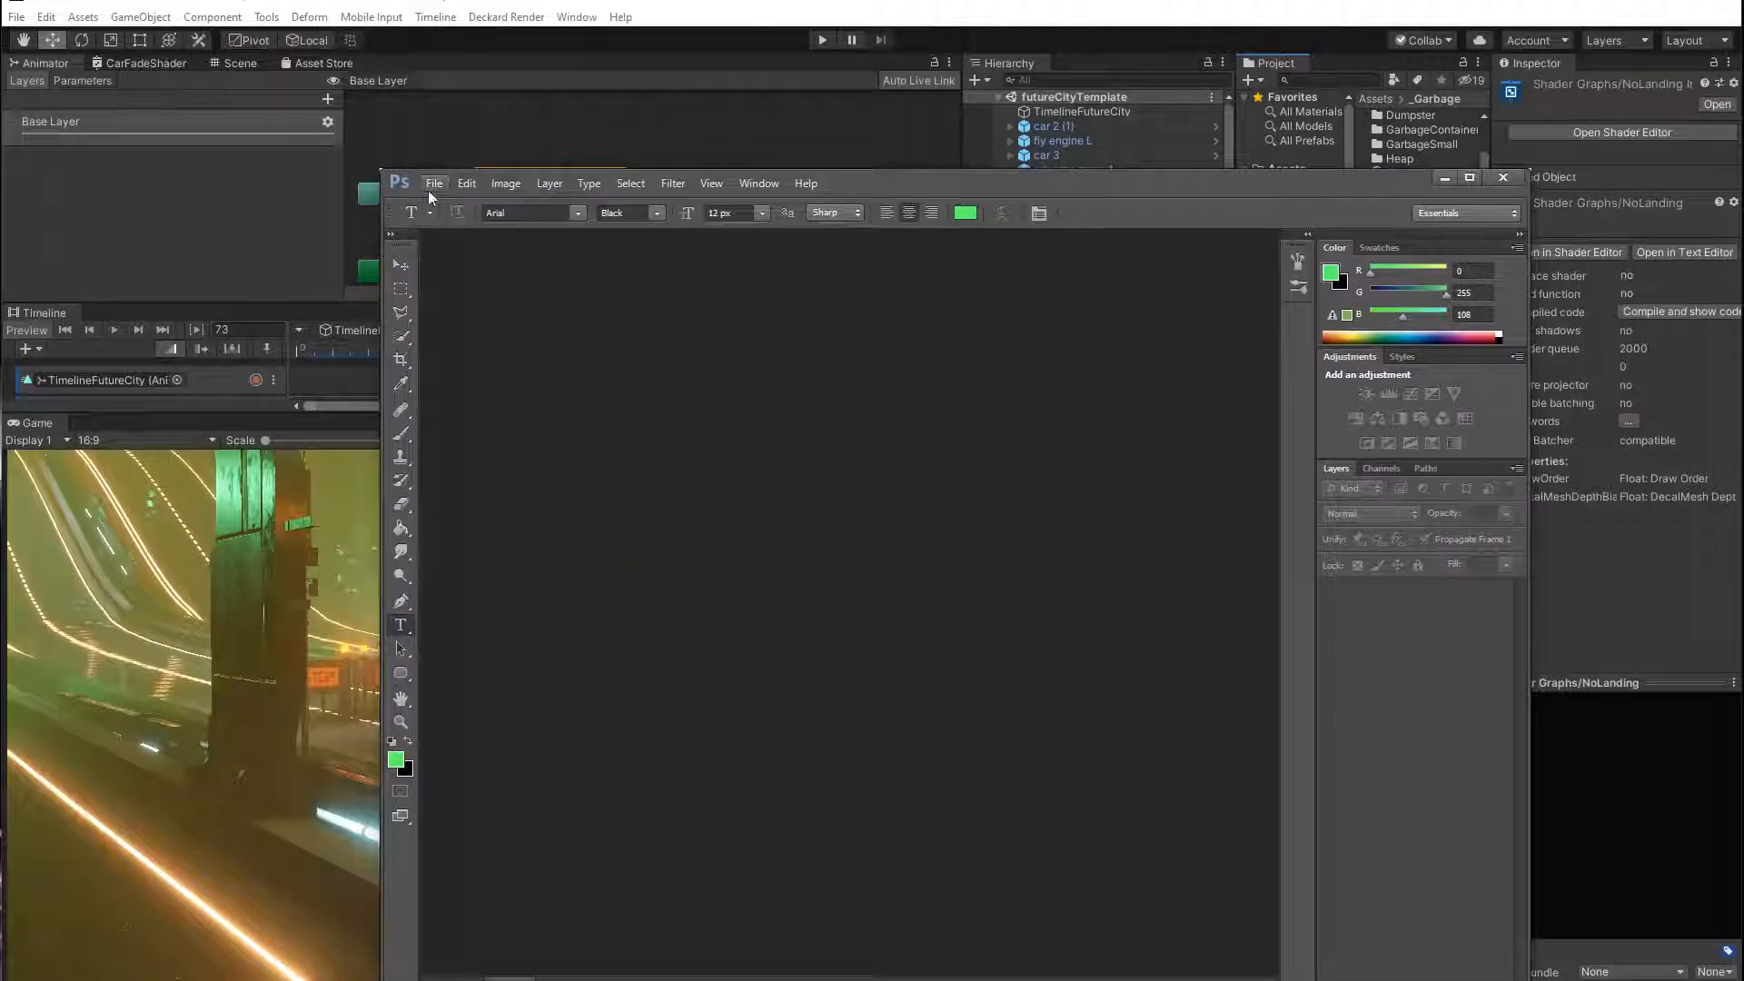
Switch to Photoshop and start a new transparent document with its width set to 1024 pixels.
{"action": "left_click", "coordinate": [434, 183]}
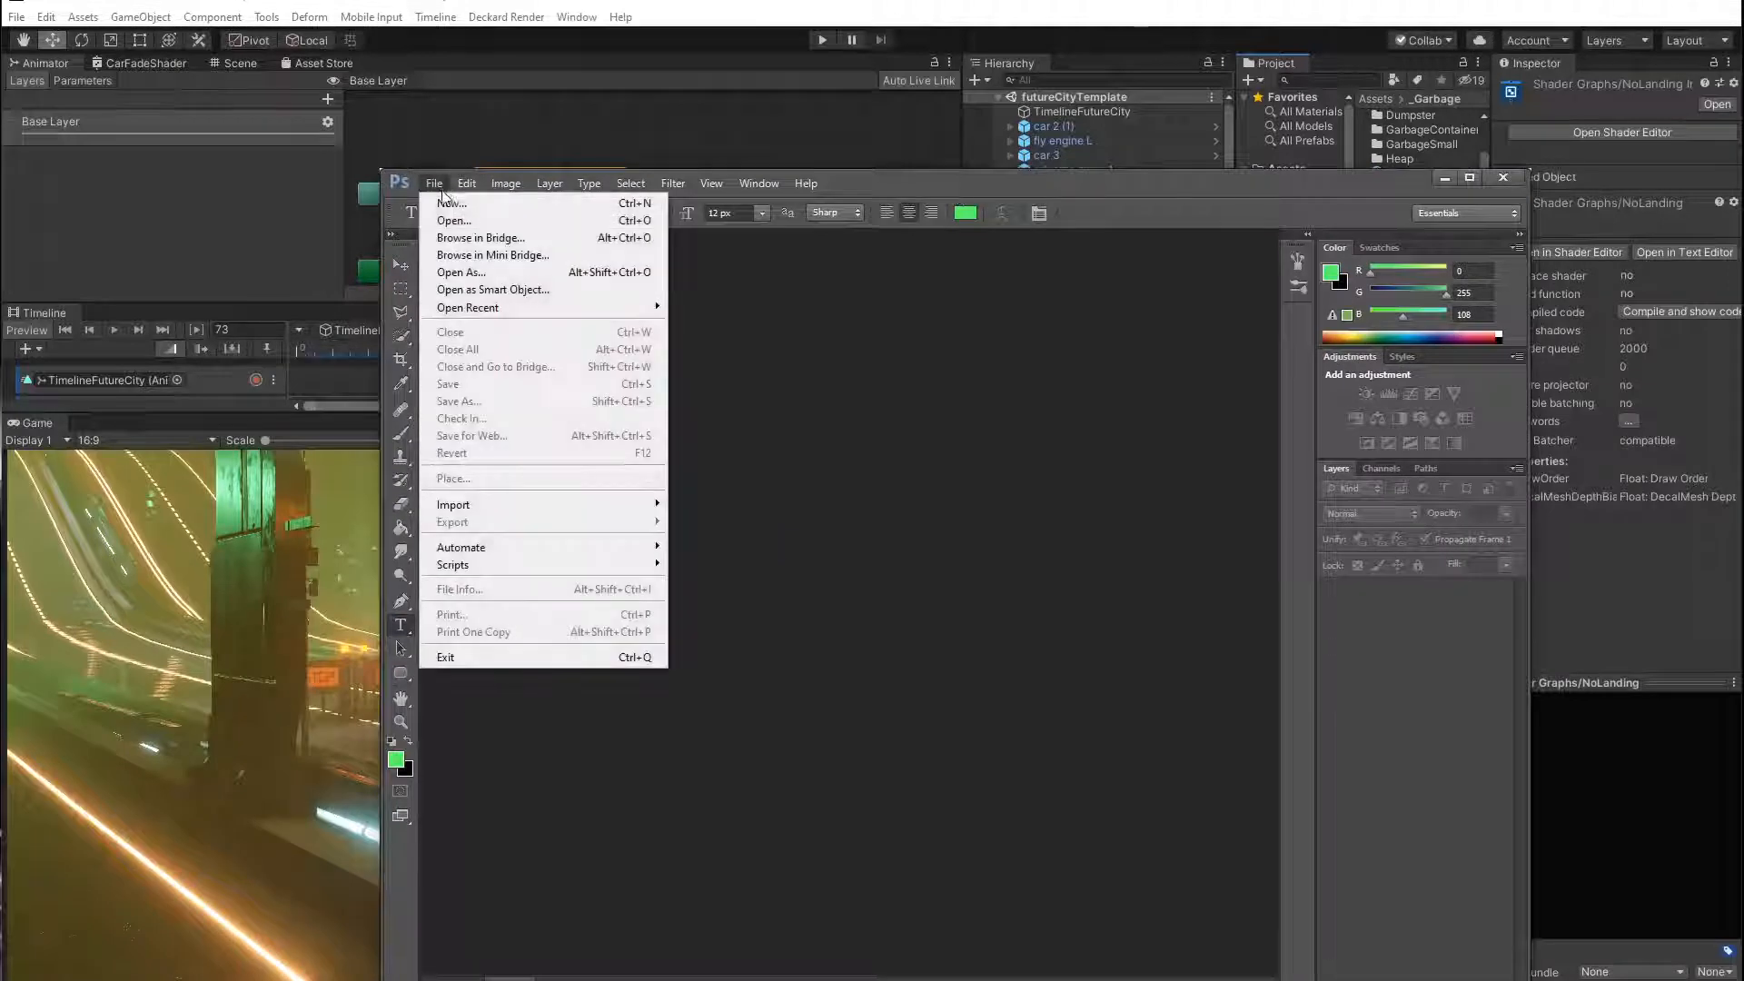
{"action": "left_click", "coordinate": [443, 202]}
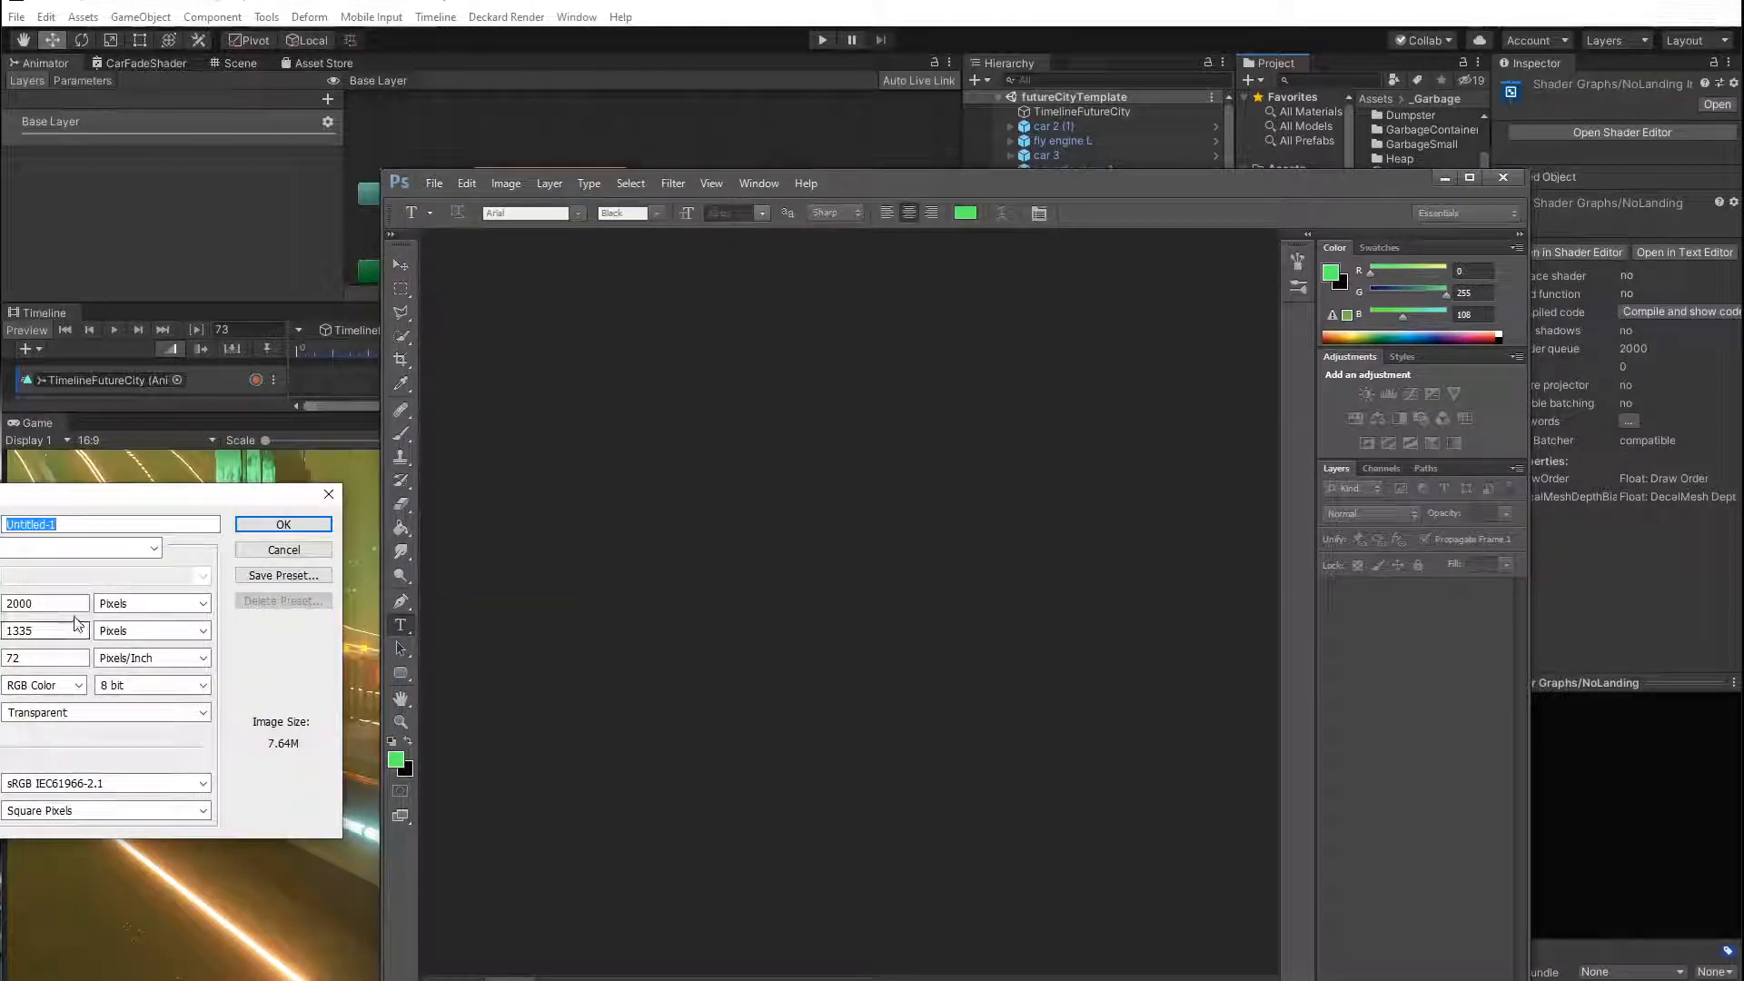
{"action": "double_click", "coordinate": [46, 603]}
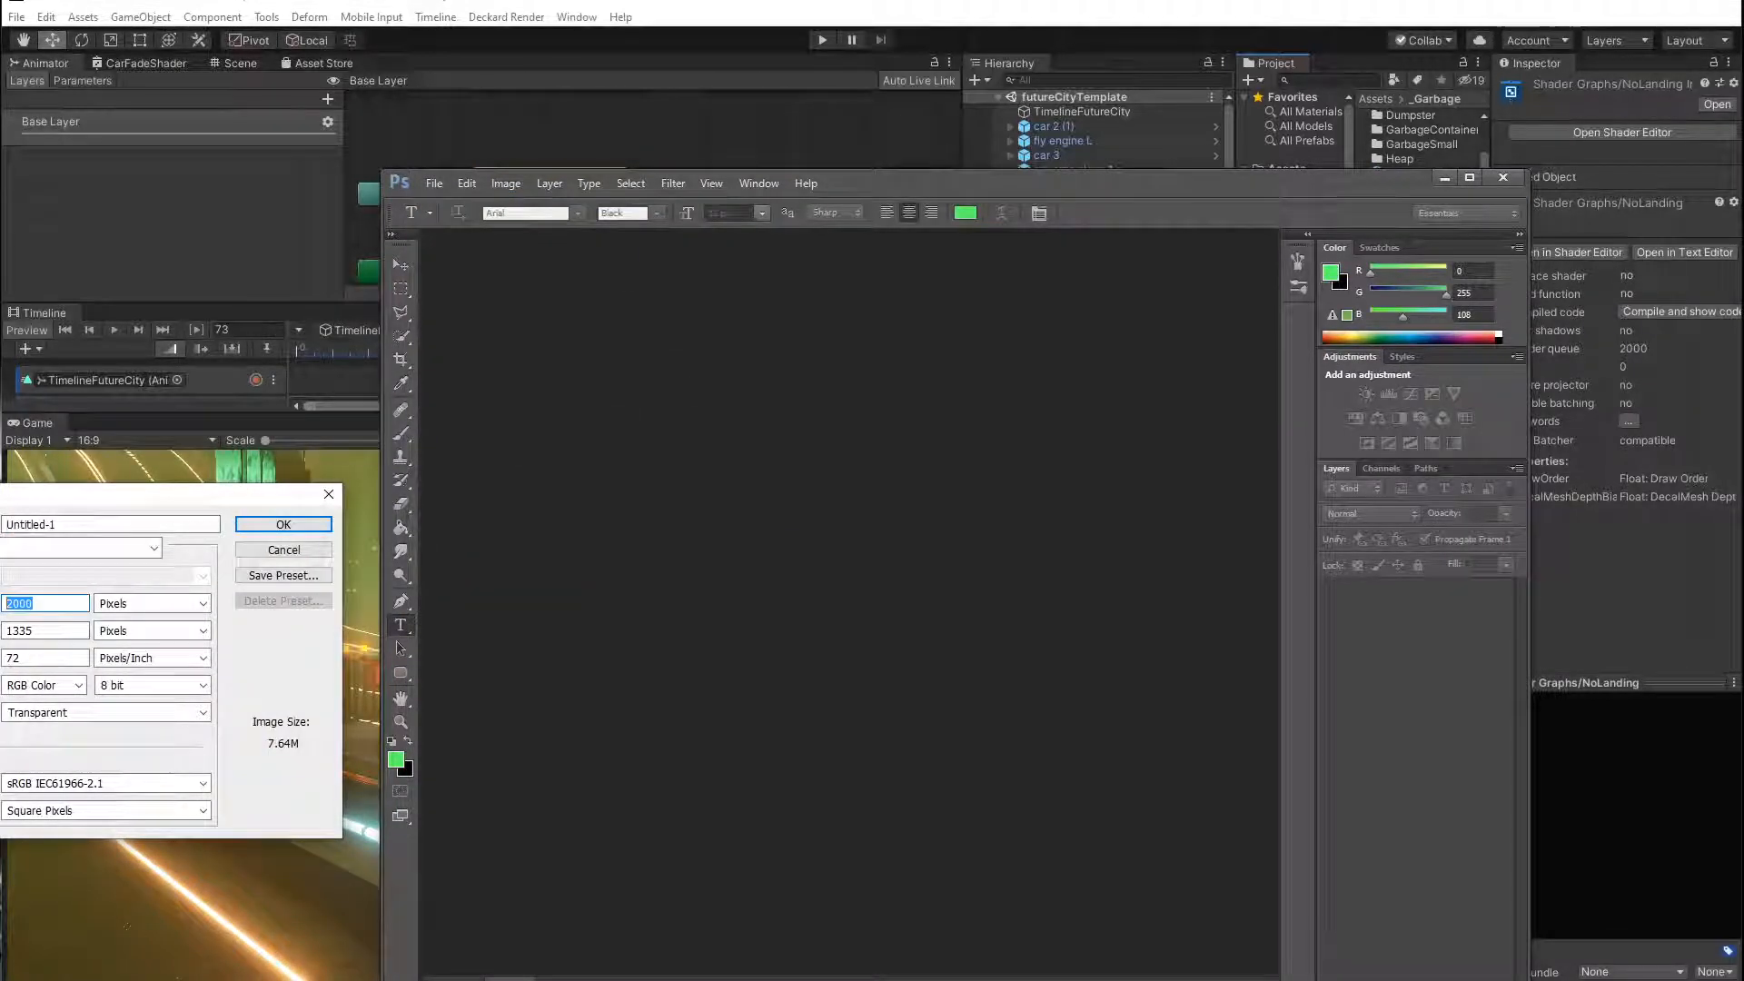
{"action": "type", "text": "1024"}
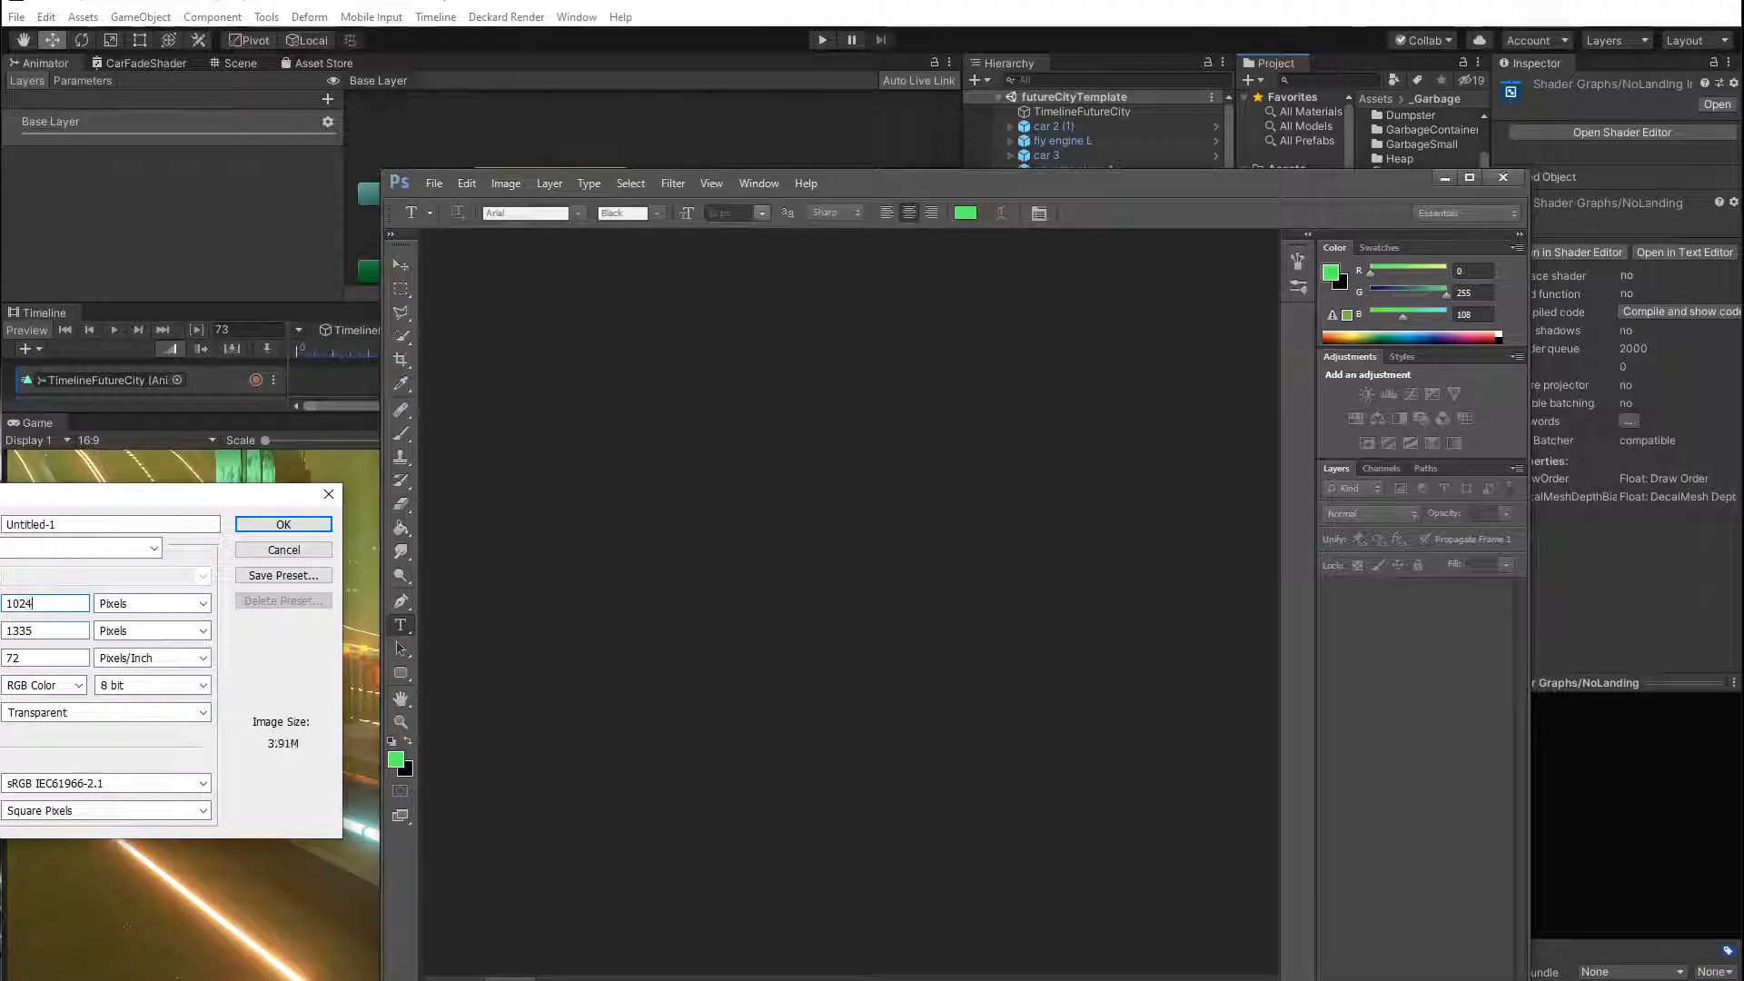
Set the new document's height to 1024 pixels.
{"action": "left_click_drag", "start_coordinate": [51, 630], "coordinate": [2, 630]}
{"action": "key", "text": "BackSpace"}
{"action": "type", "text": "518"}
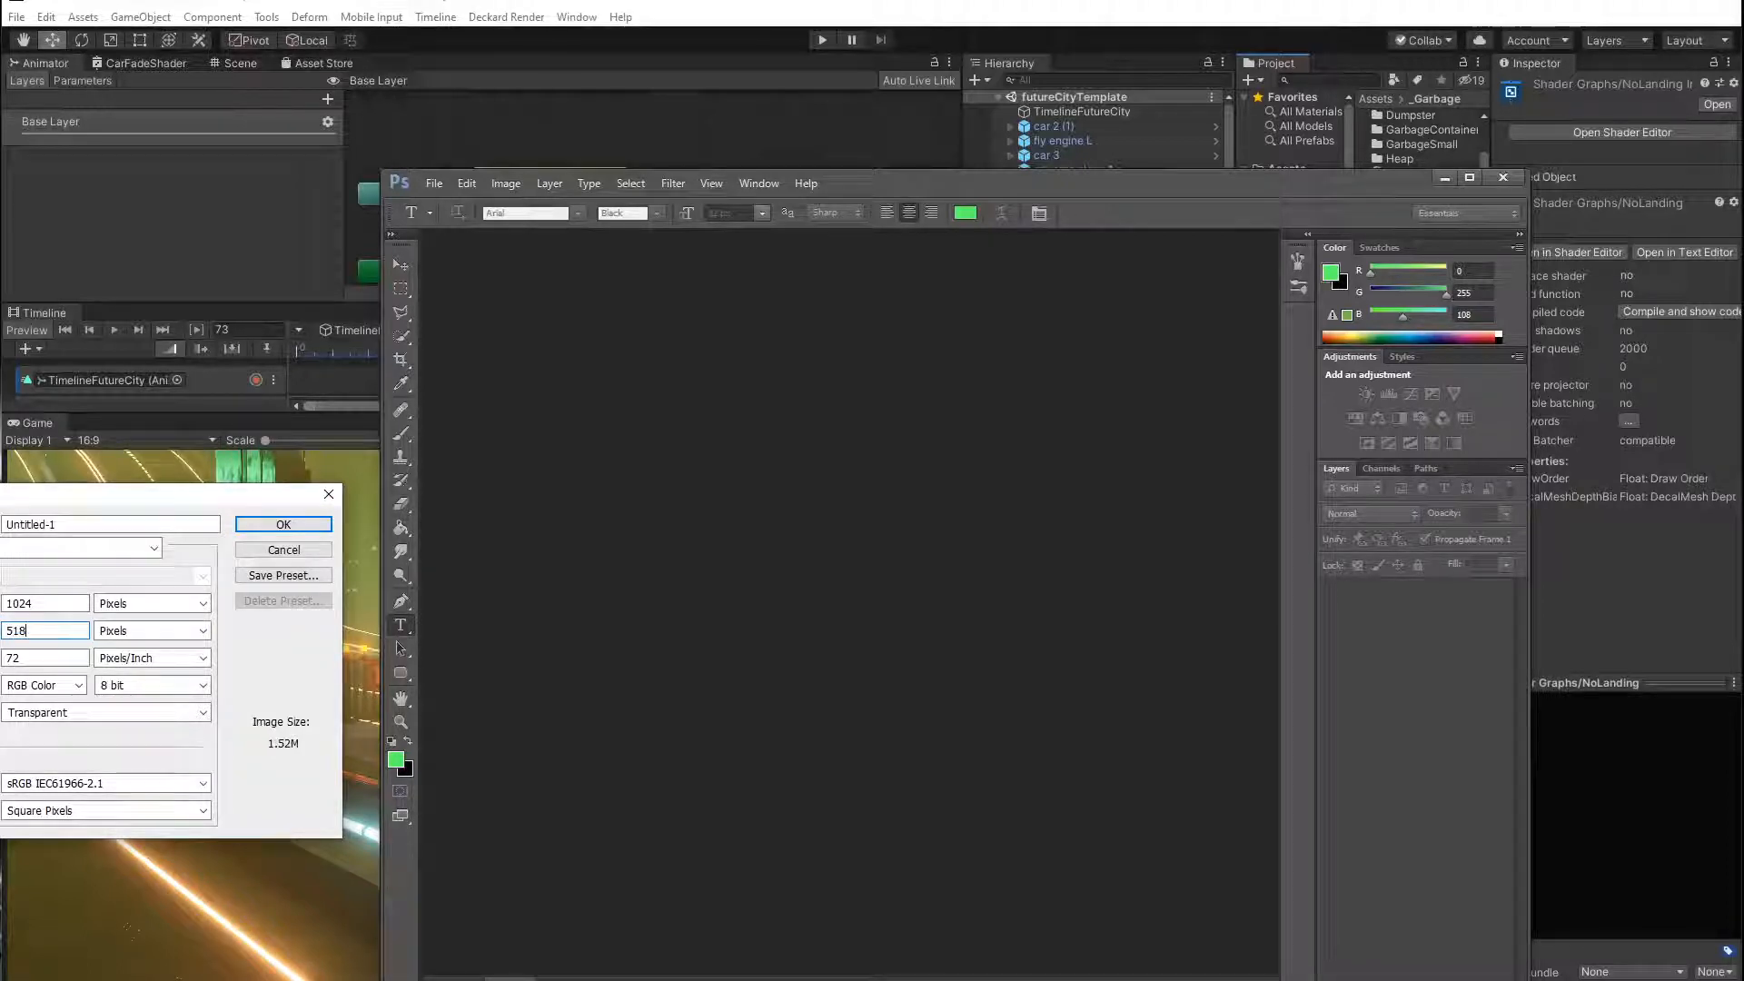
{"action": "key", "text": "BackSpace"}
{"action": "key", "text": "BackSpace"}
{"action": "key", "text": "BackSpace"}
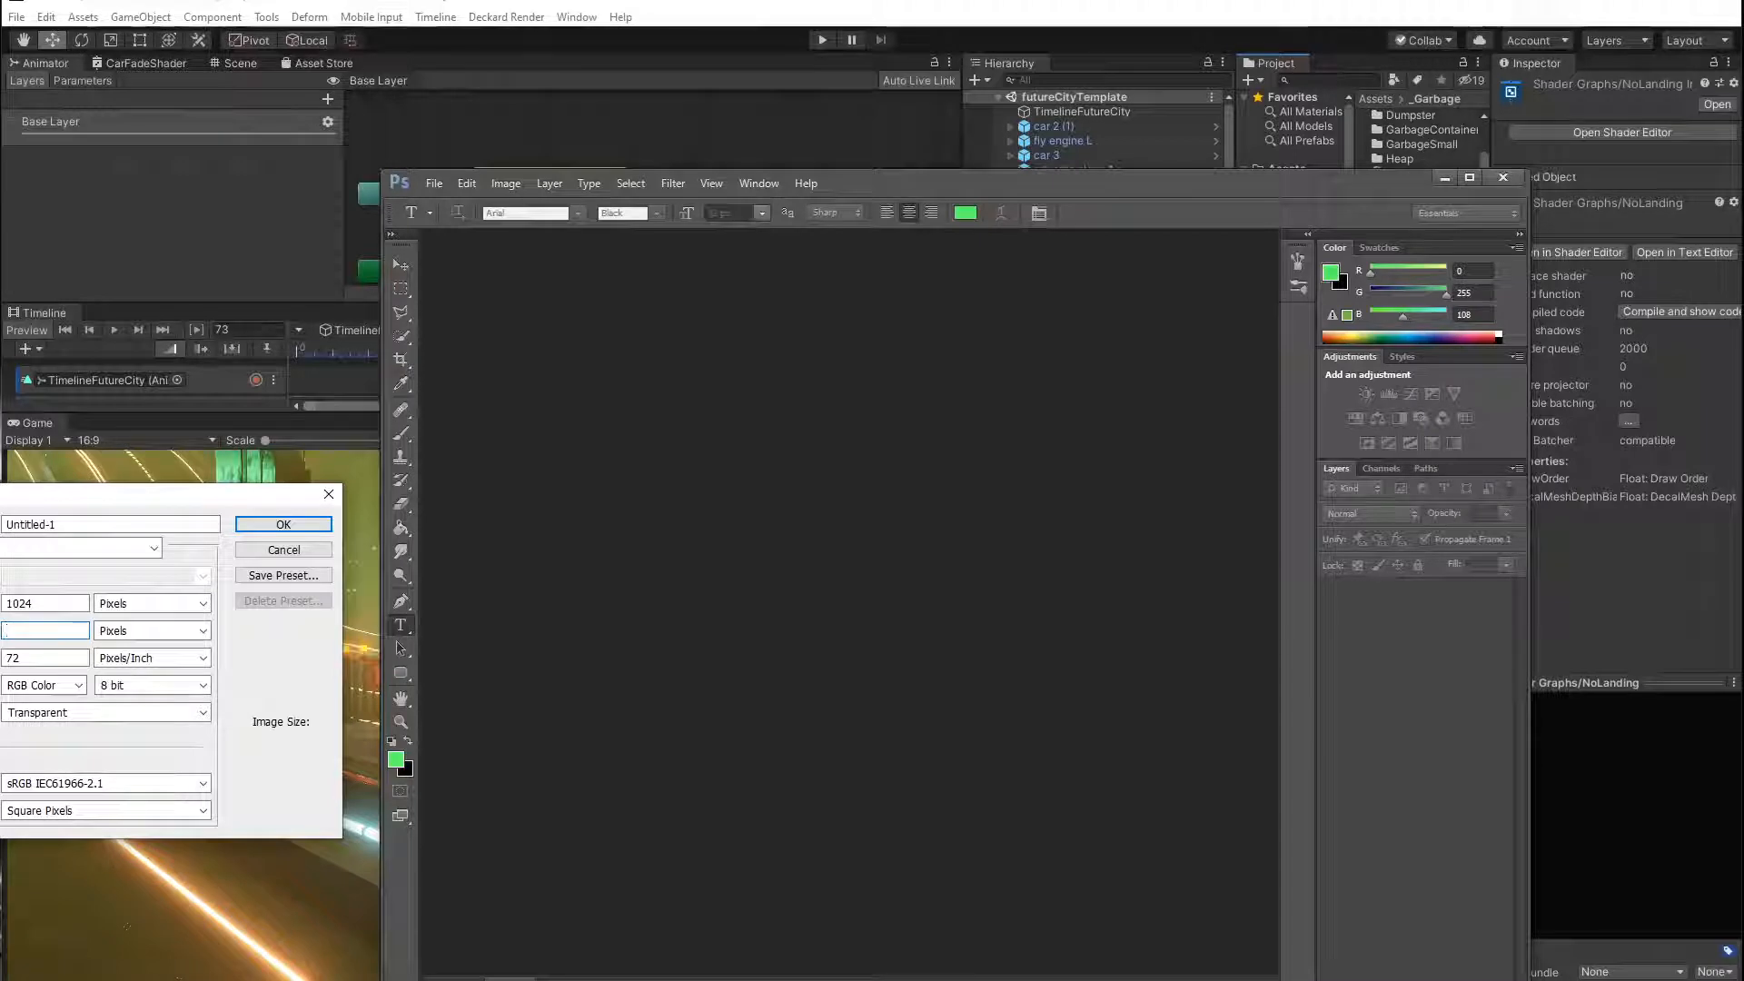
{"action": "type", "text": "10"}
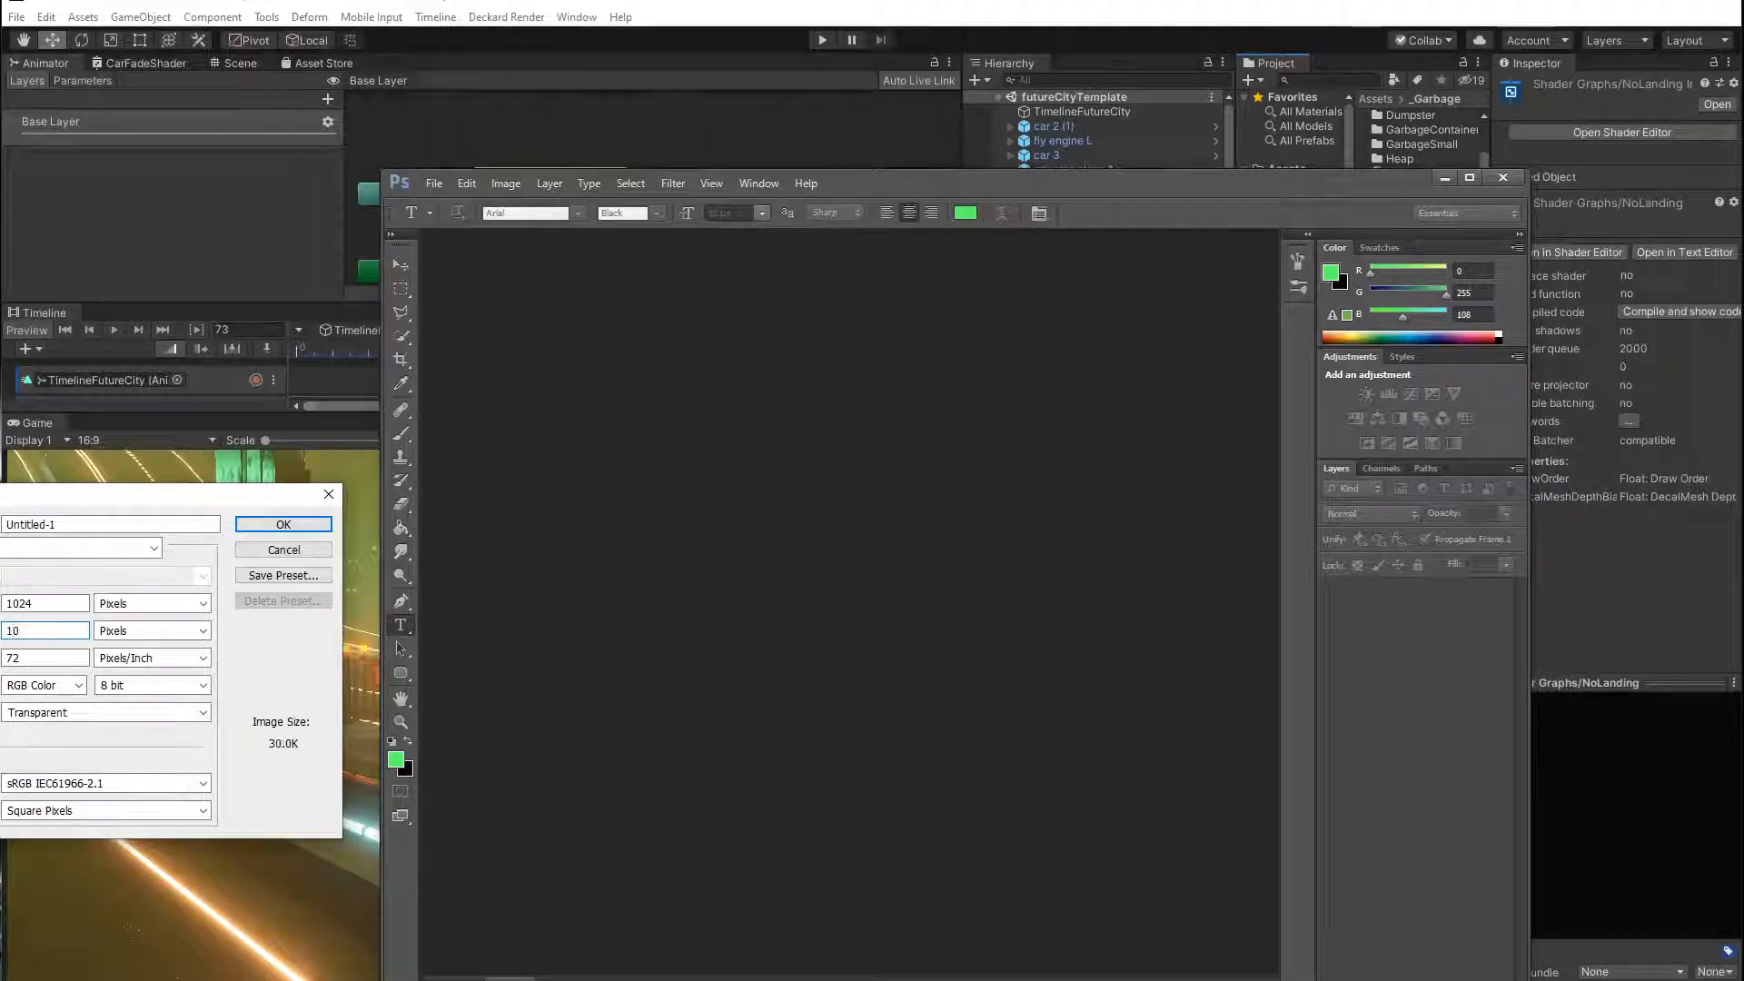
{"action": "type", "text": "24"}
Set the new document's width to 2048 pixels and create it.
{"action": "left_click_drag", "start_coordinate": [45, 603], "coordinate": [1, 603]}
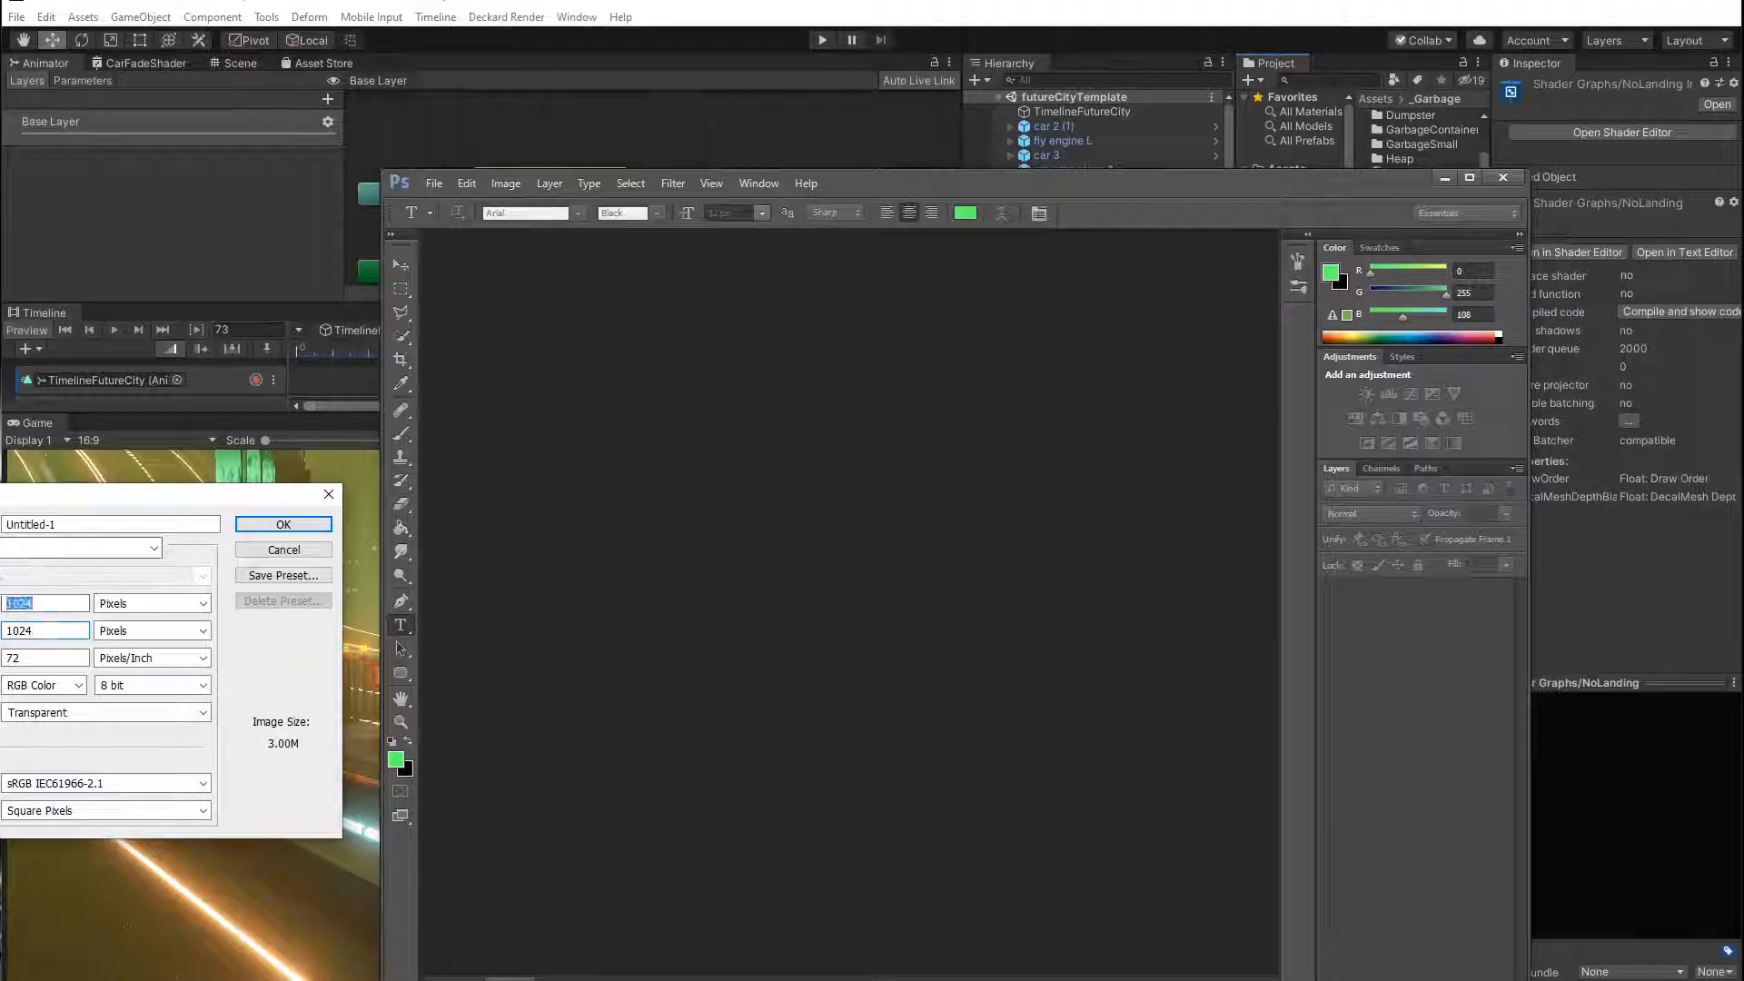
{"action": "type", "text": "2"}
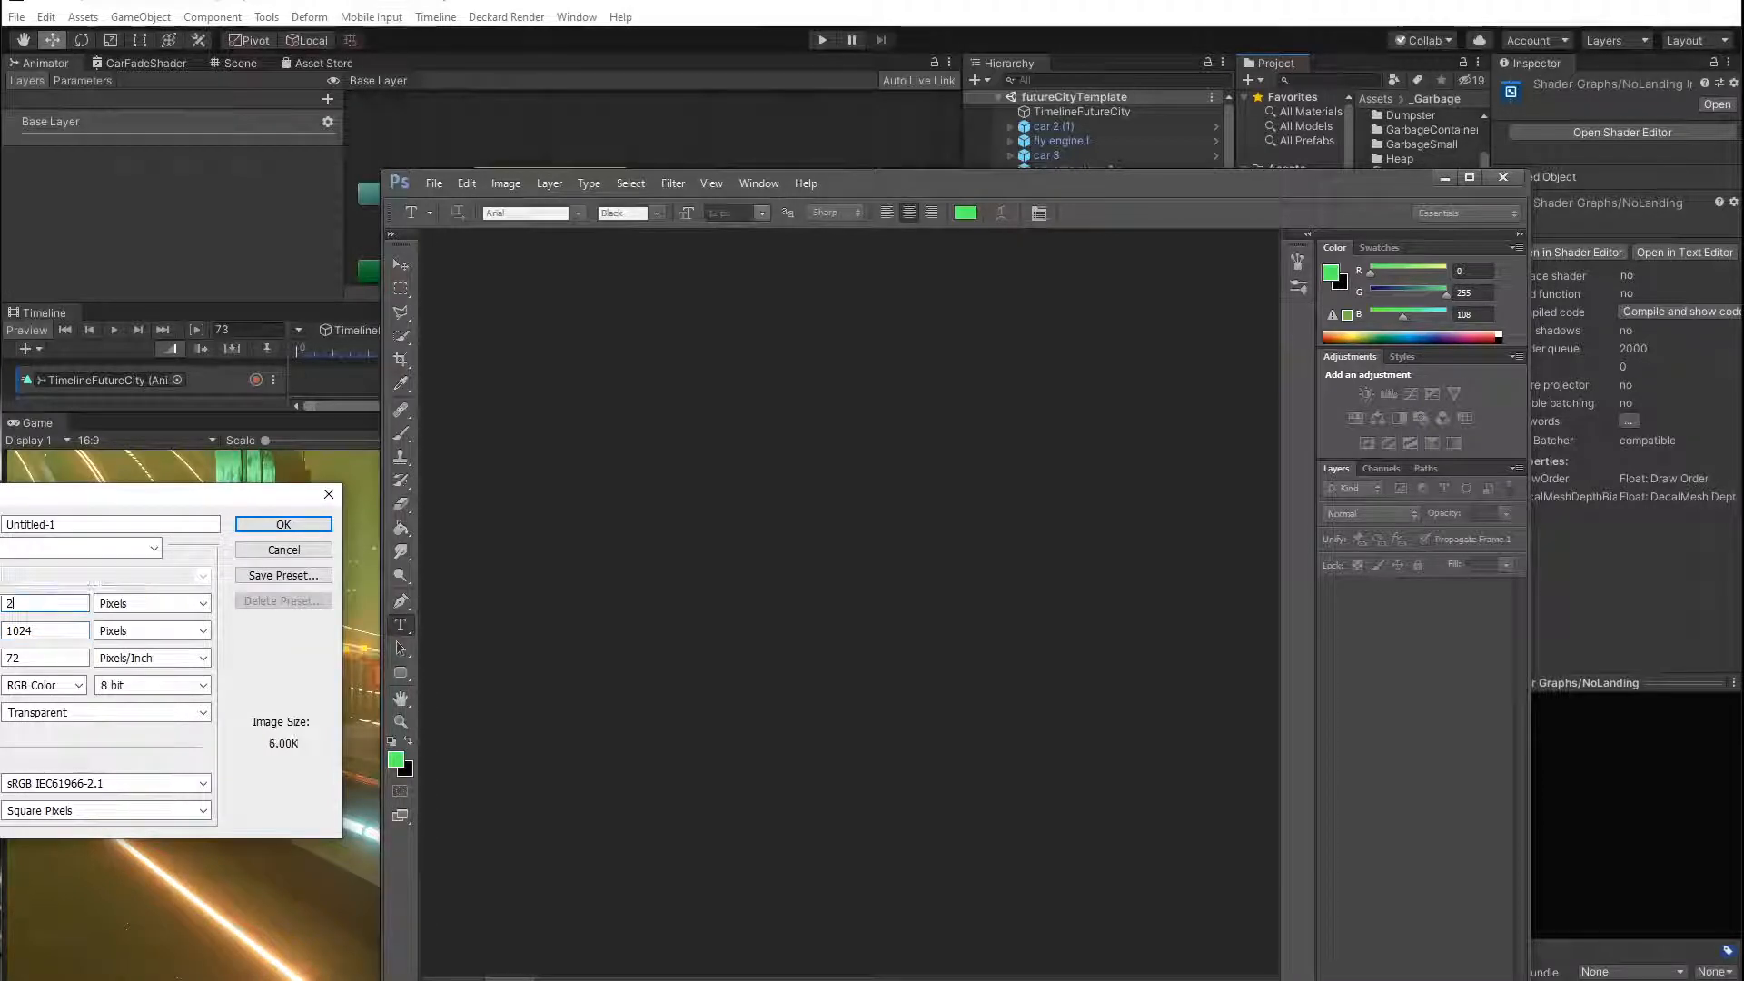
{"action": "type", "text": "0"}
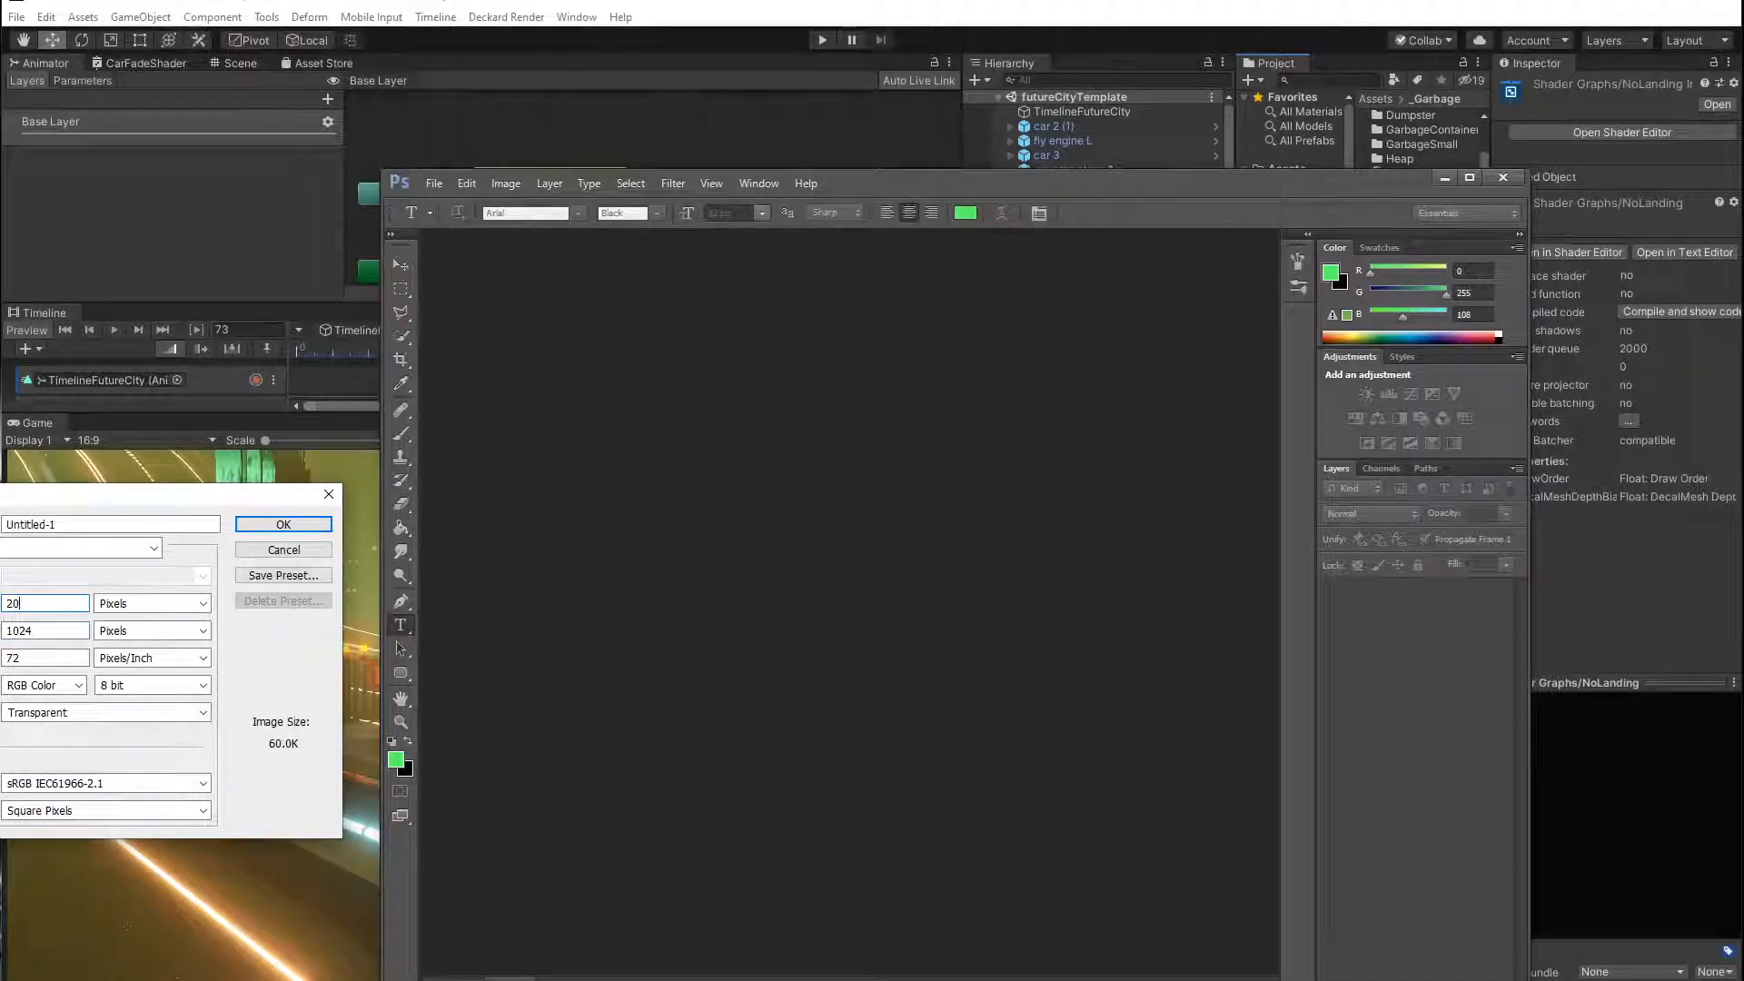
{"action": "type", "text": "48"}
{"action": "key", "text": "Return"}
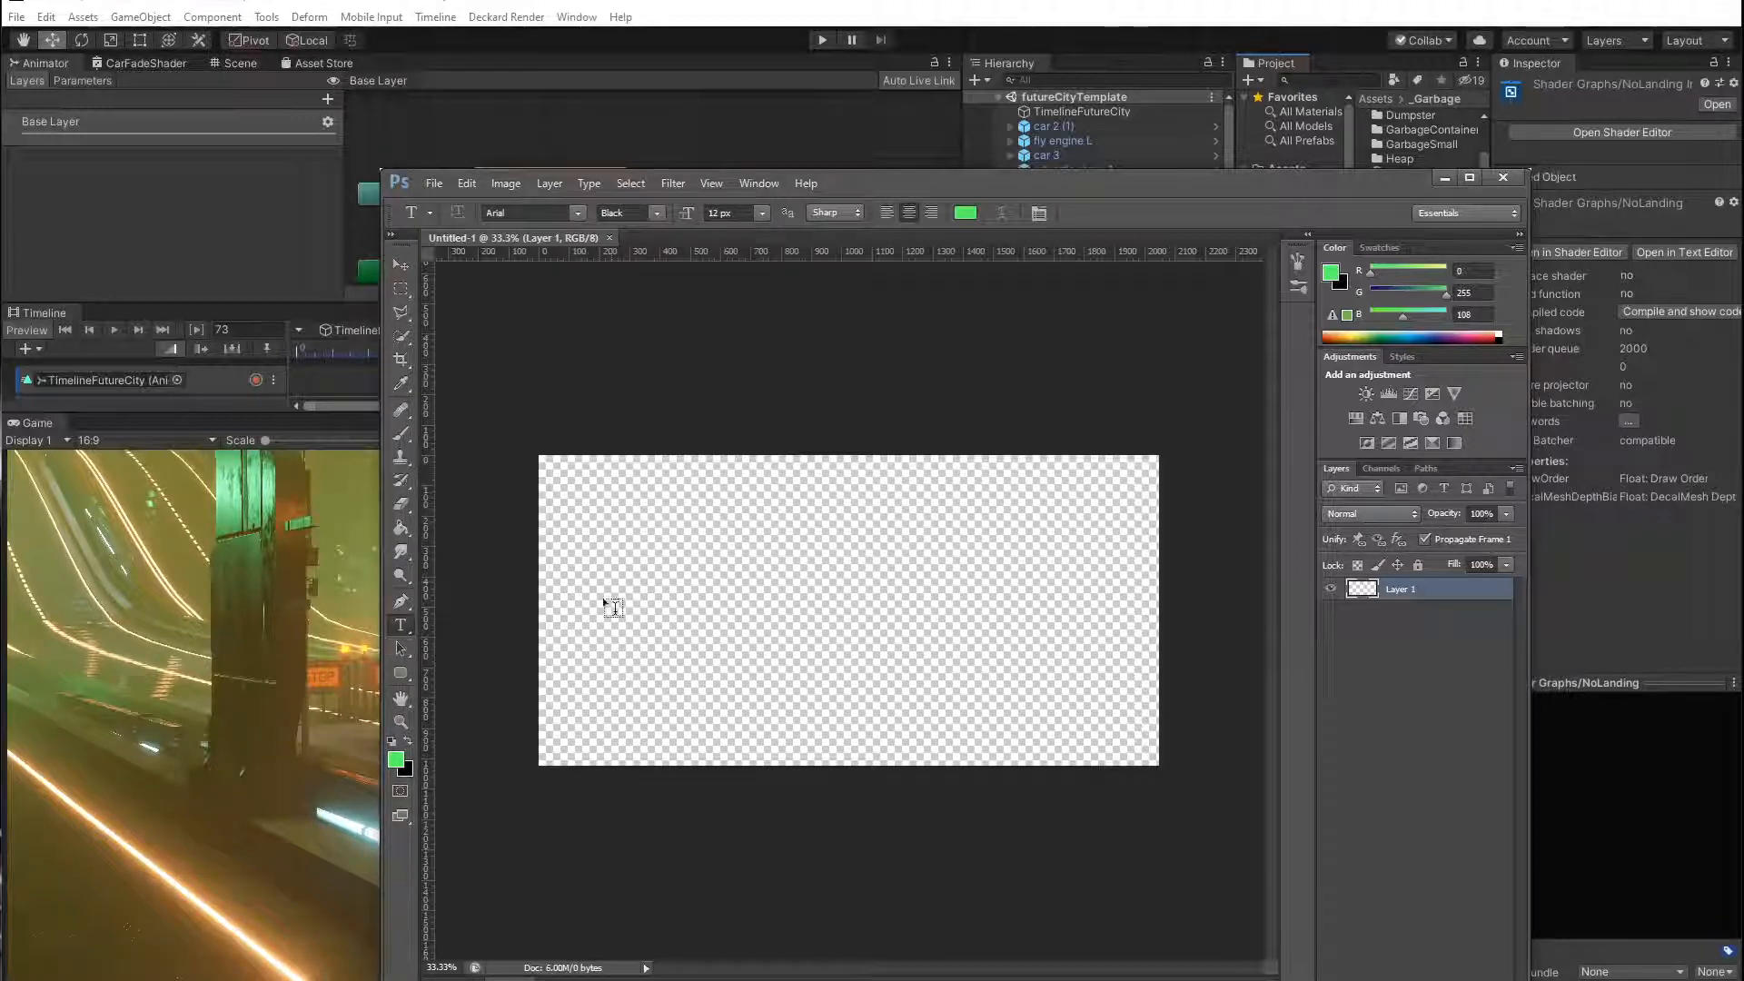
Add the text NO LANDING, scale it to span most of the canvas width and centre it on the canvas.
{"action": "left_click", "coordinate": [597, 621]}
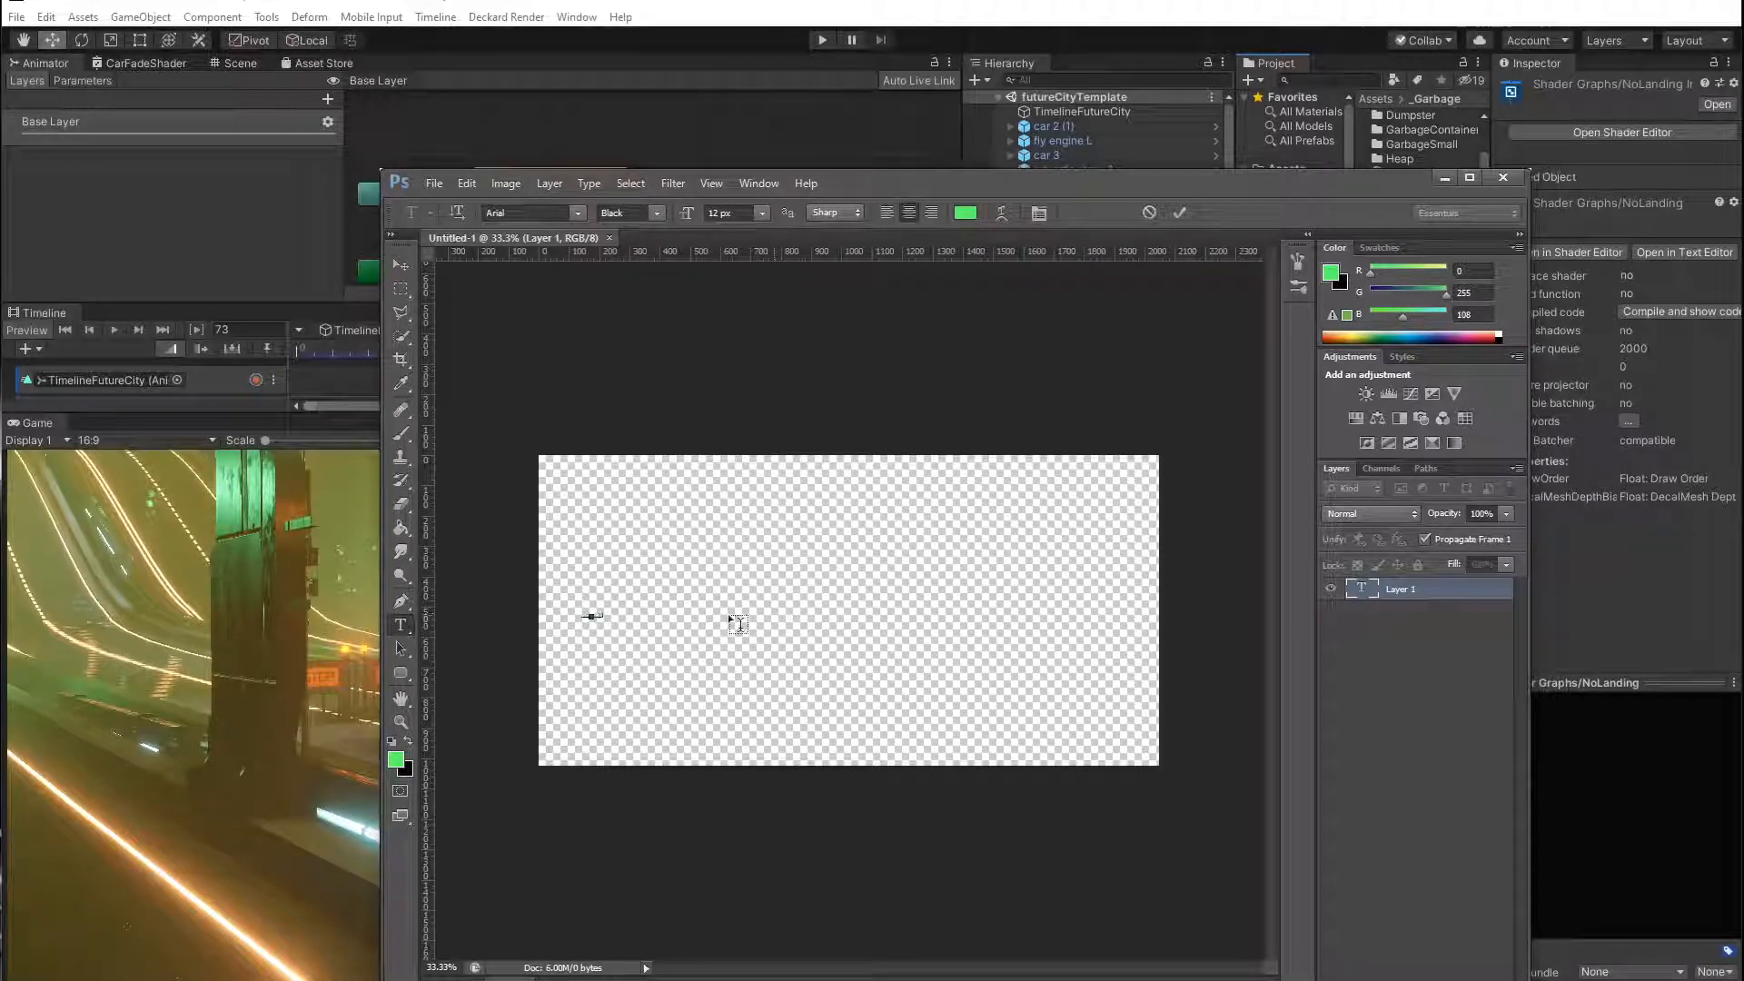
{"action": "left_click", "coordinate": [400, 263]}
{"action": "key", "text": "ctrl+t"}
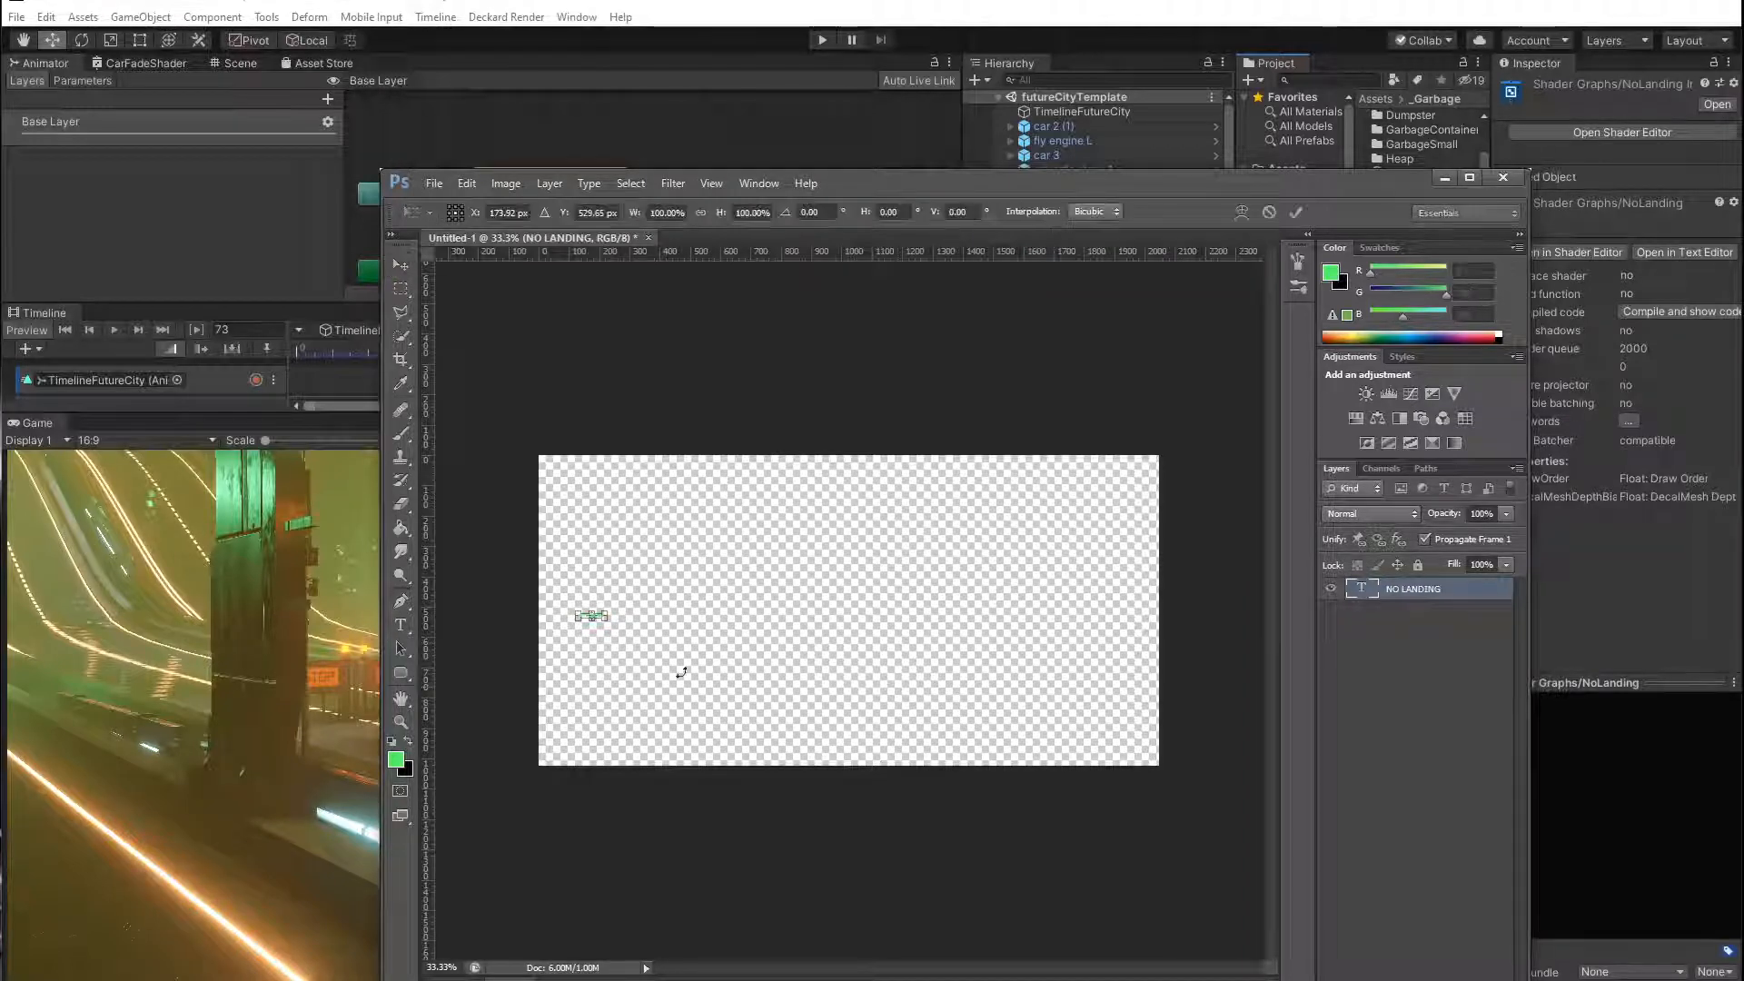
{"action": "left_click_drag", "start_coordinate": [610, 607], "coordinate": [1125, 527]}
{"action": "left_click_drag", "start_coordinate": [954, 581], "coordinate": [952, 630]}
{"action": "key", "text": "Return"}
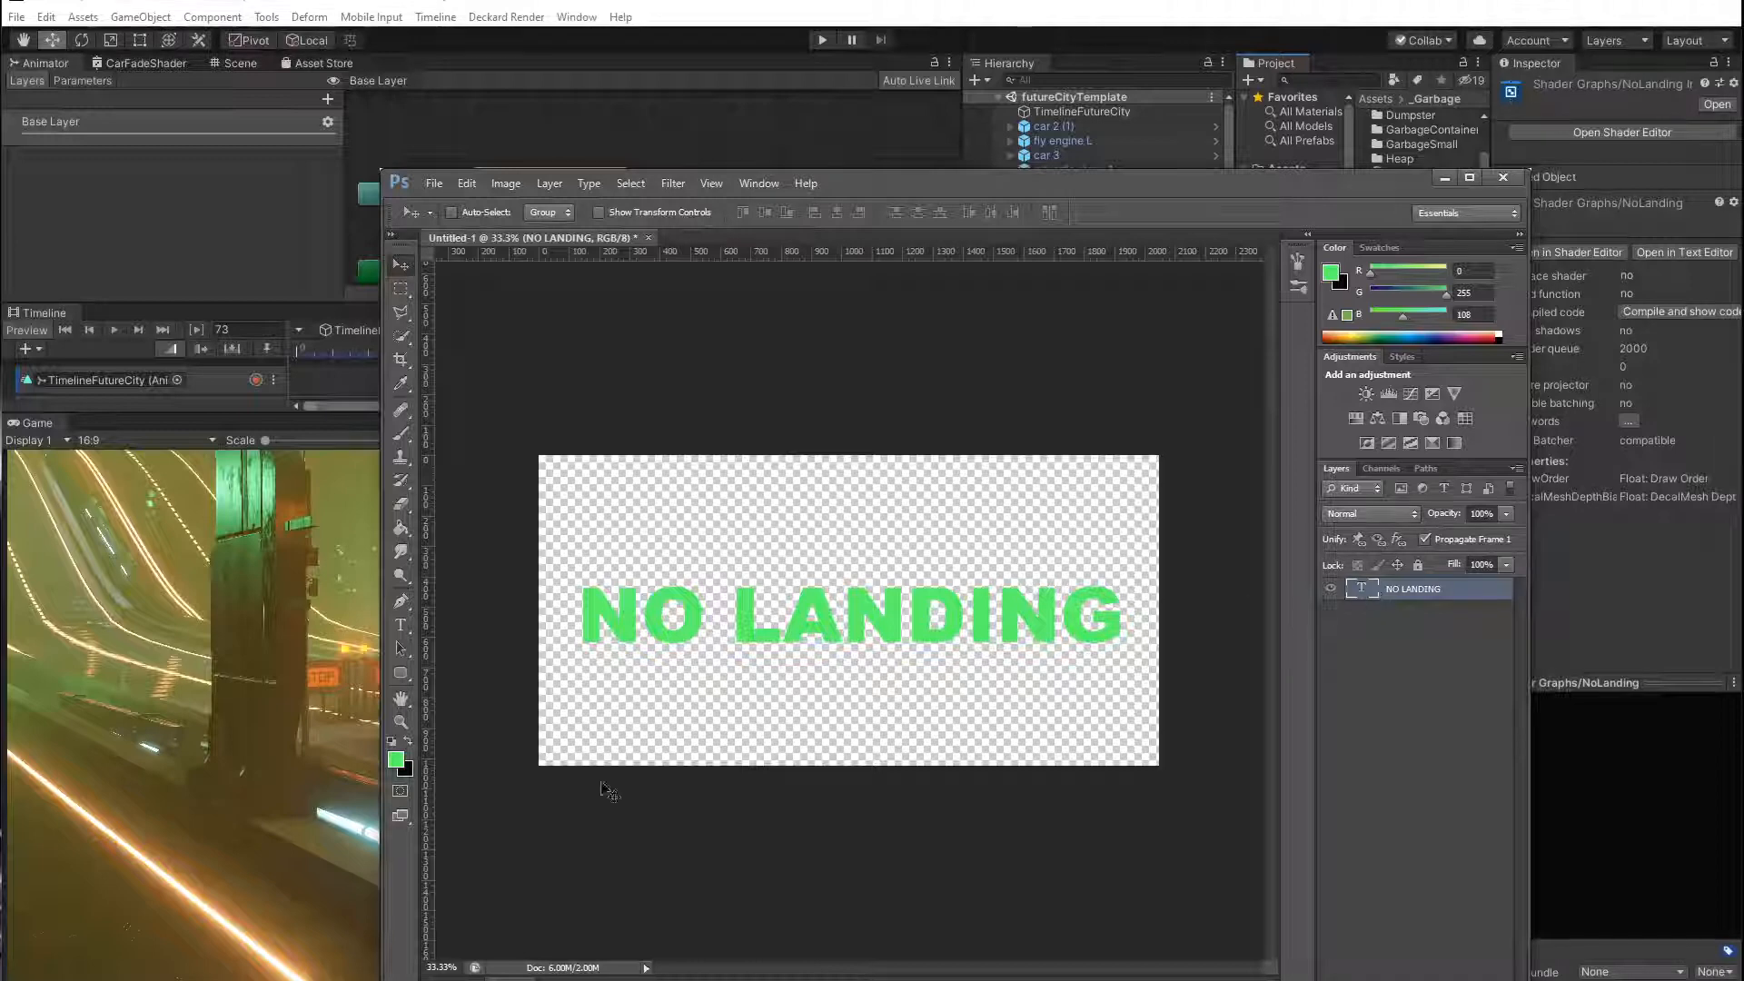
Change the NO LANDING text and foreground colour to near-white, RGB 253, 253, 253.
{"action": "left_click", "coordinate": [396, 760]}
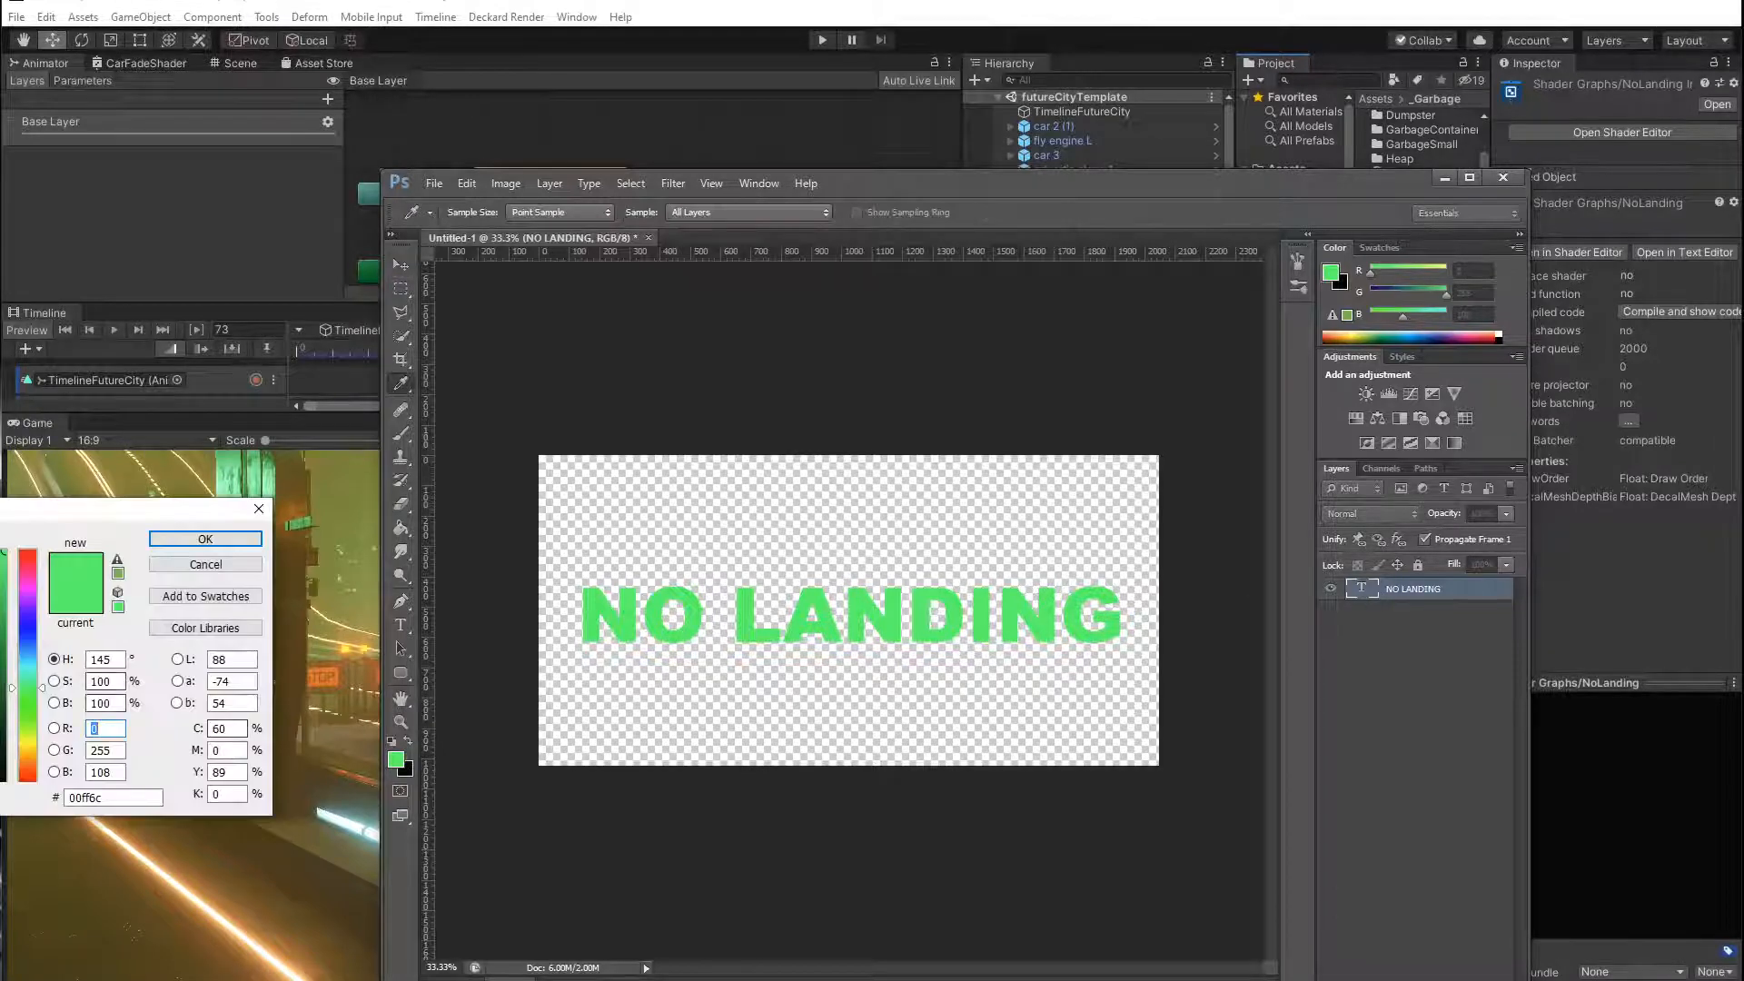
{"action": "left_click", "coordinate": [0, 550]}
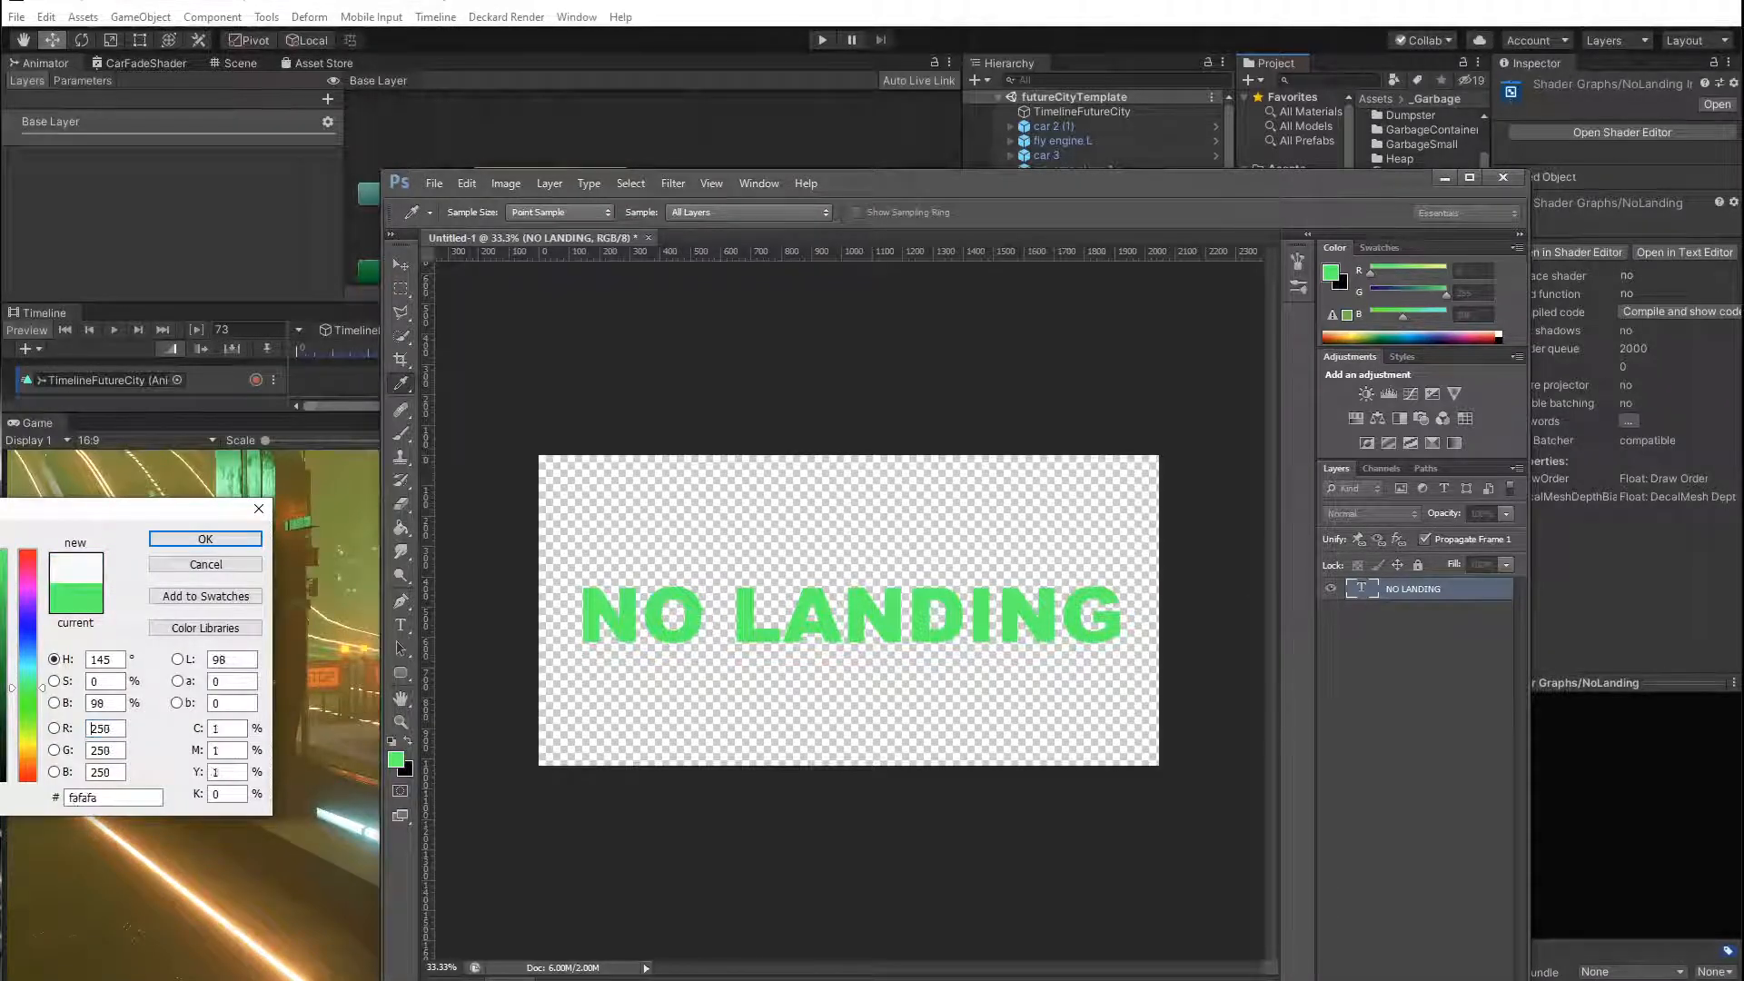
{"action": "left_click", "coordinate": [167, 542]}
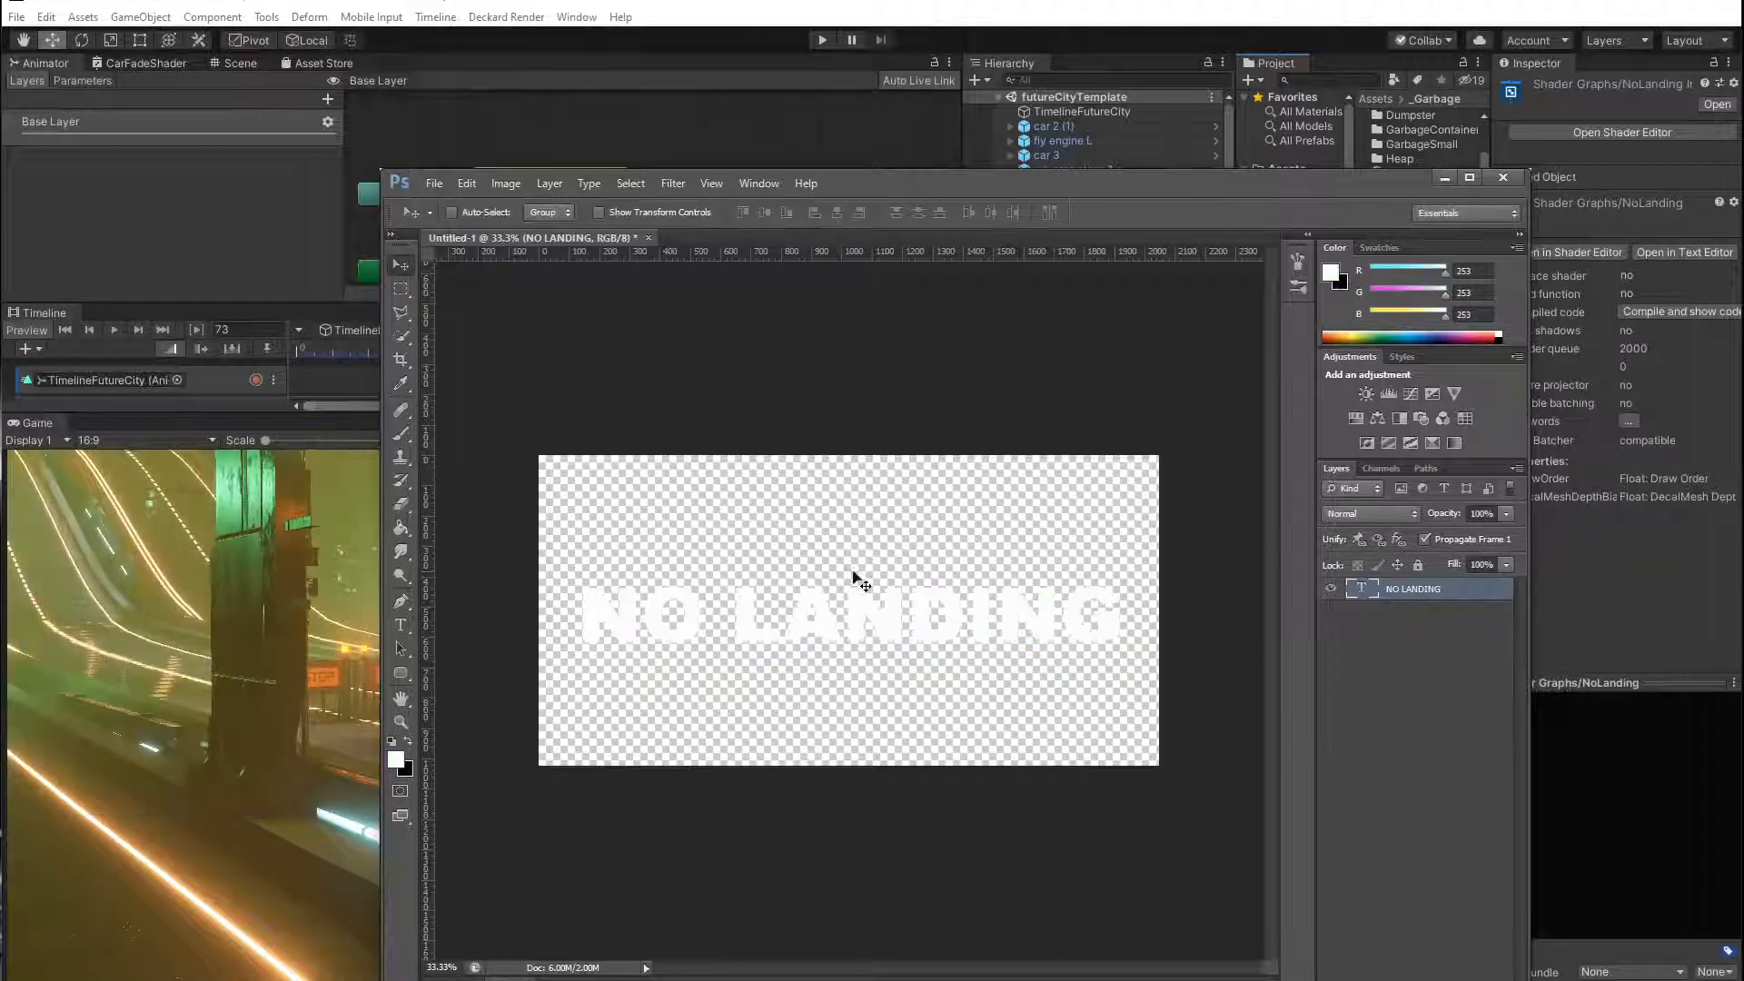
Start saving the document as a new Photoshop file in the Unity project's Assets/_Garbage folder.
{"action": "left_click", "coordinate": [433, 184]}
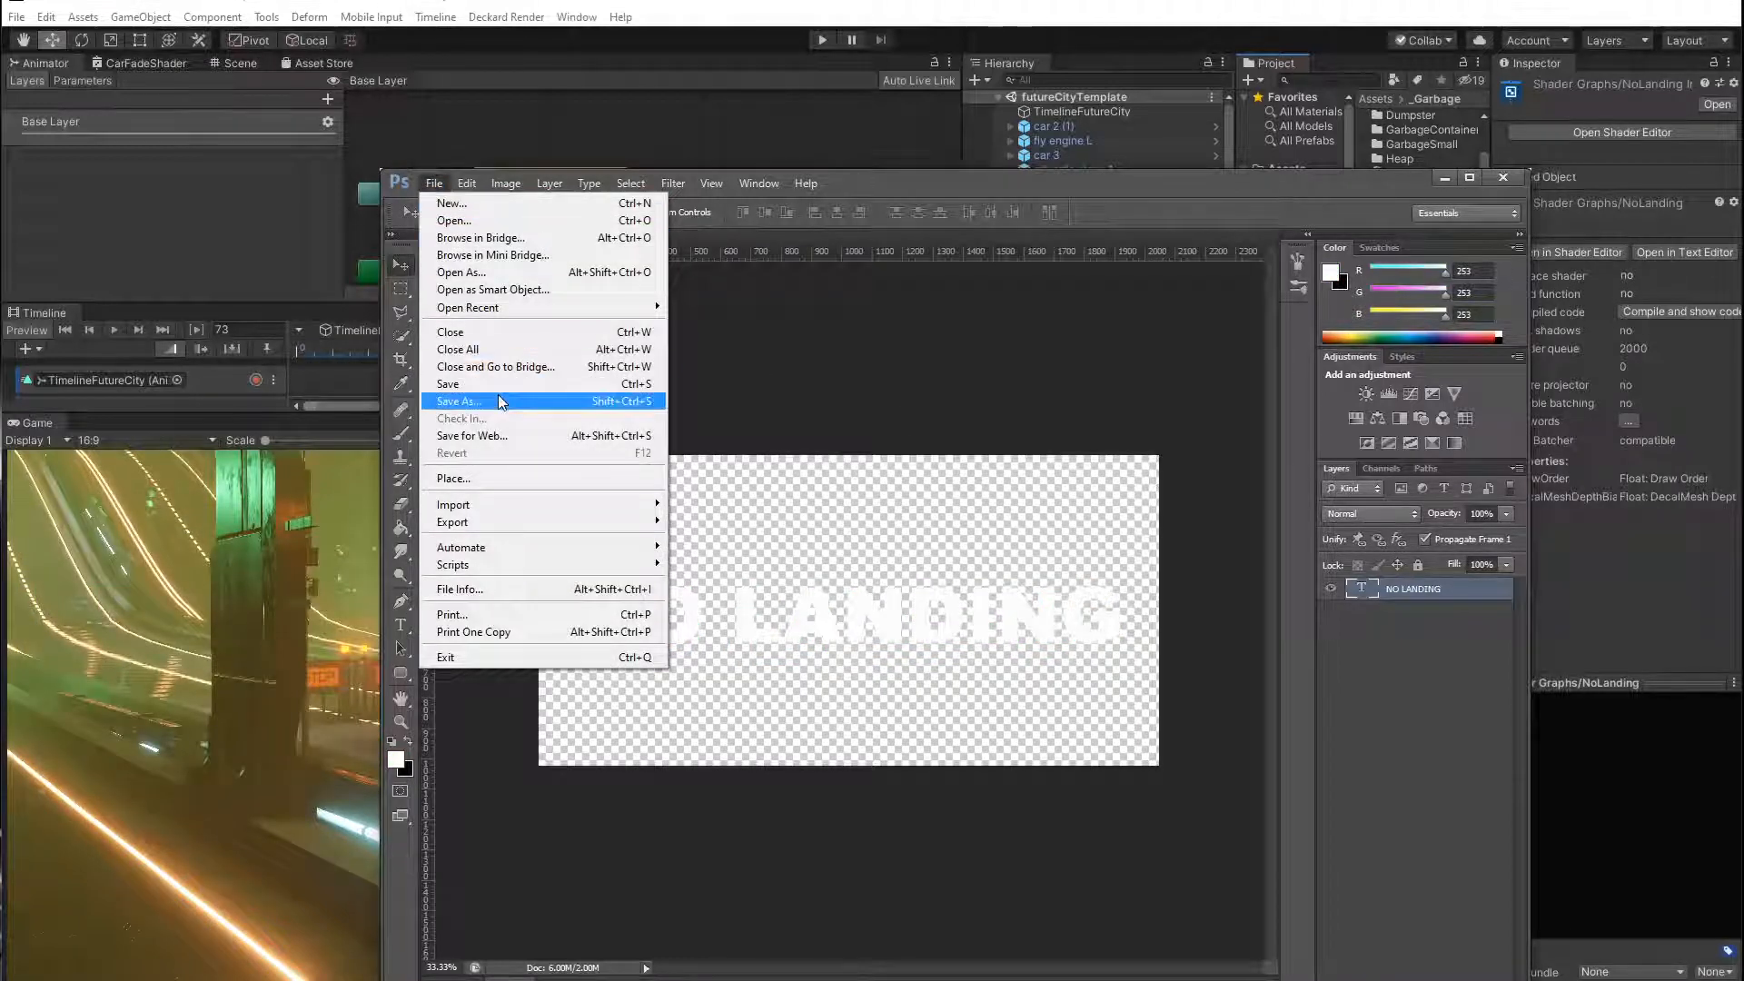
{"action": "left_click", "coordinate": [459, 400]}
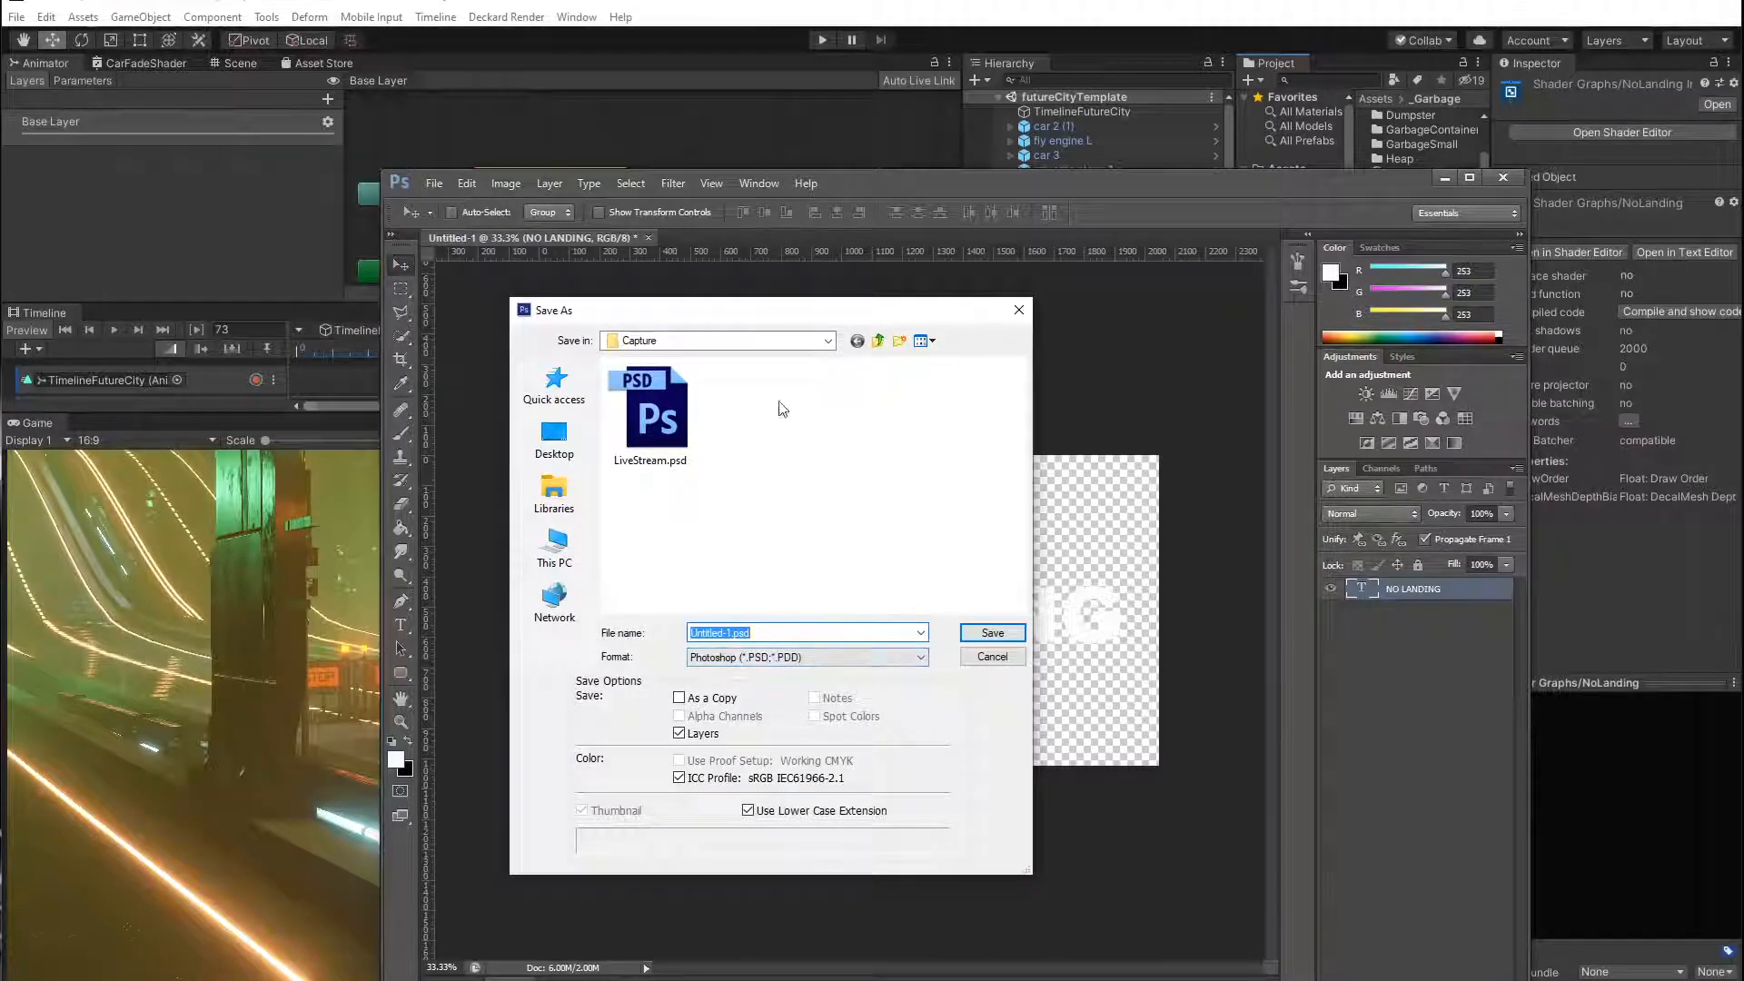
{"action": "left_click", "coordinate": [832, 345]}
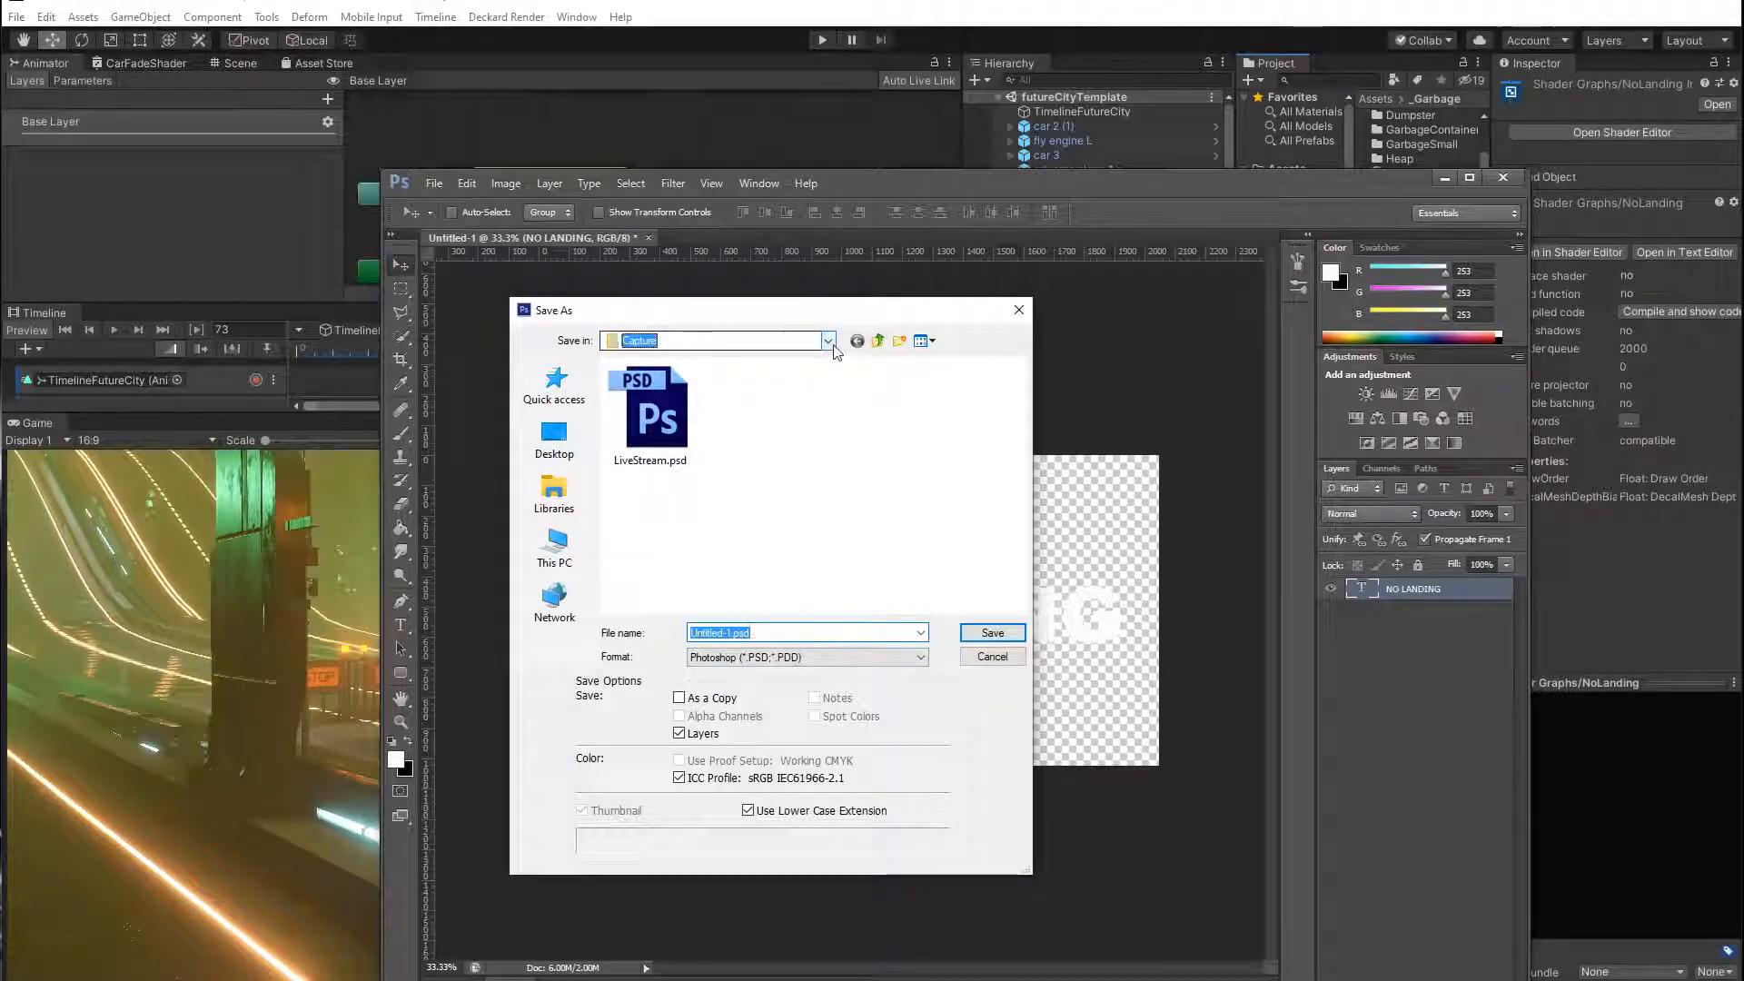
{"action": "scroll", "coordinate": [759, 376], "scroll_direction": "up", "scroll_amount": 3}
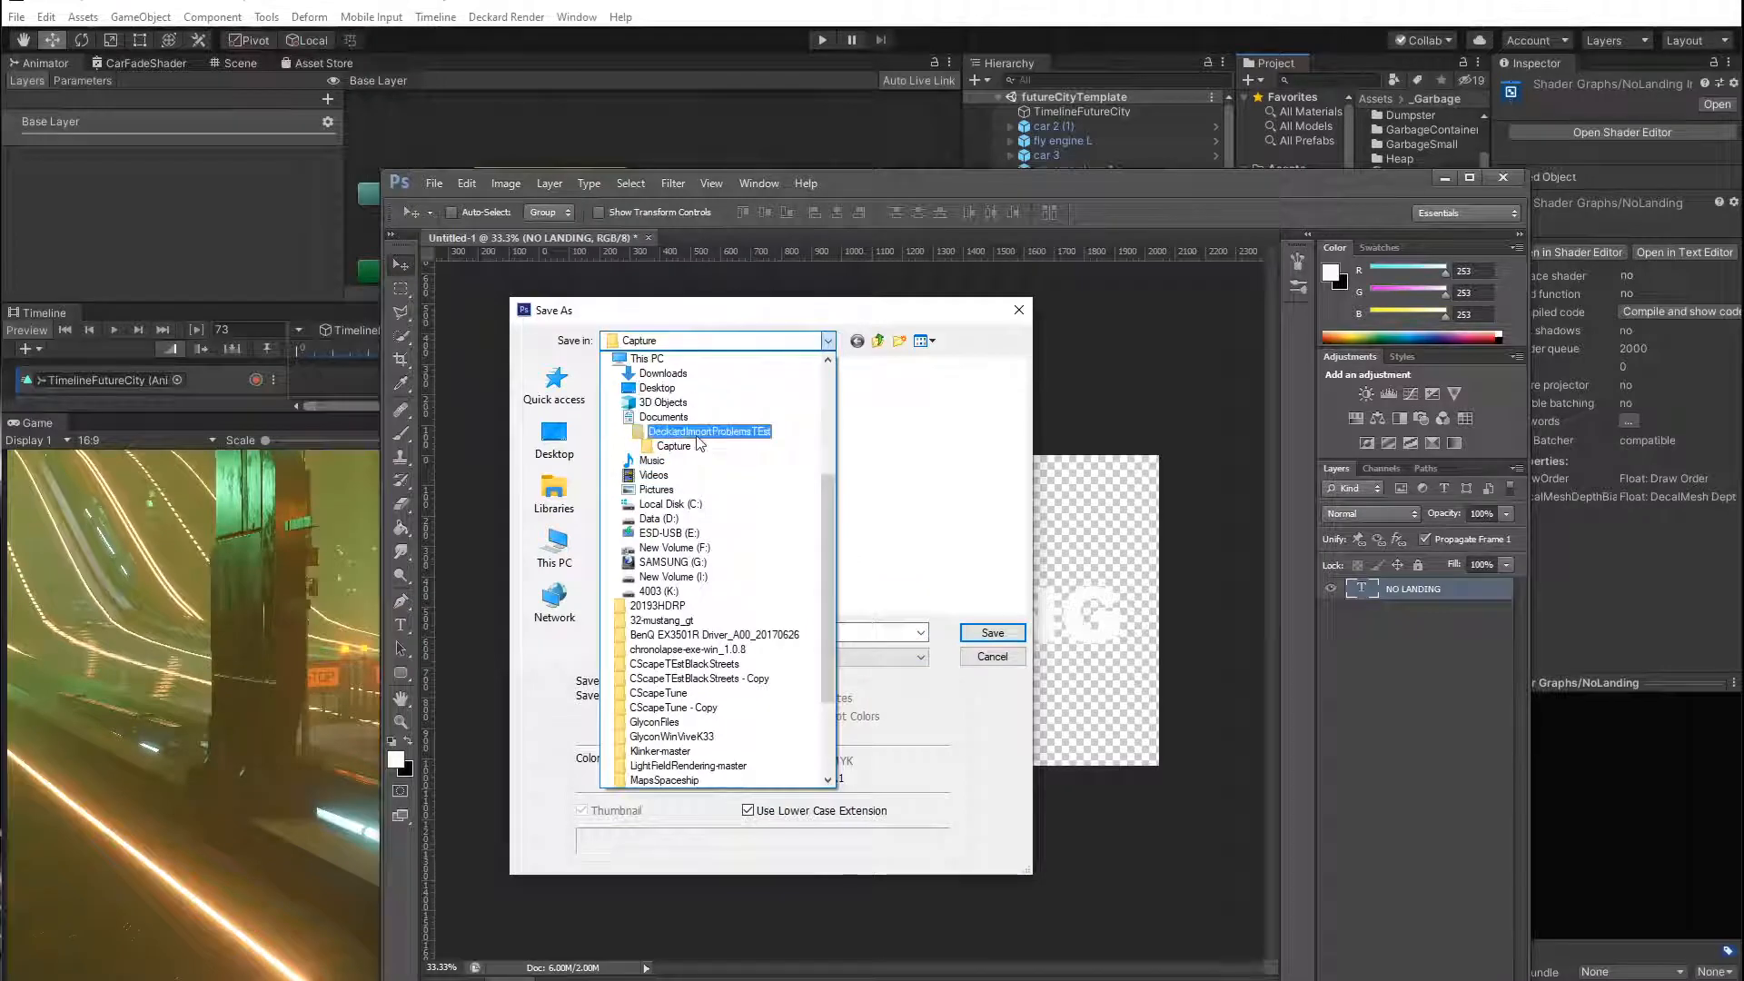
{"action": "left_click", "coordinate": [697, 434]}
{"action": "double_click", "coordinate": [695, 431]}
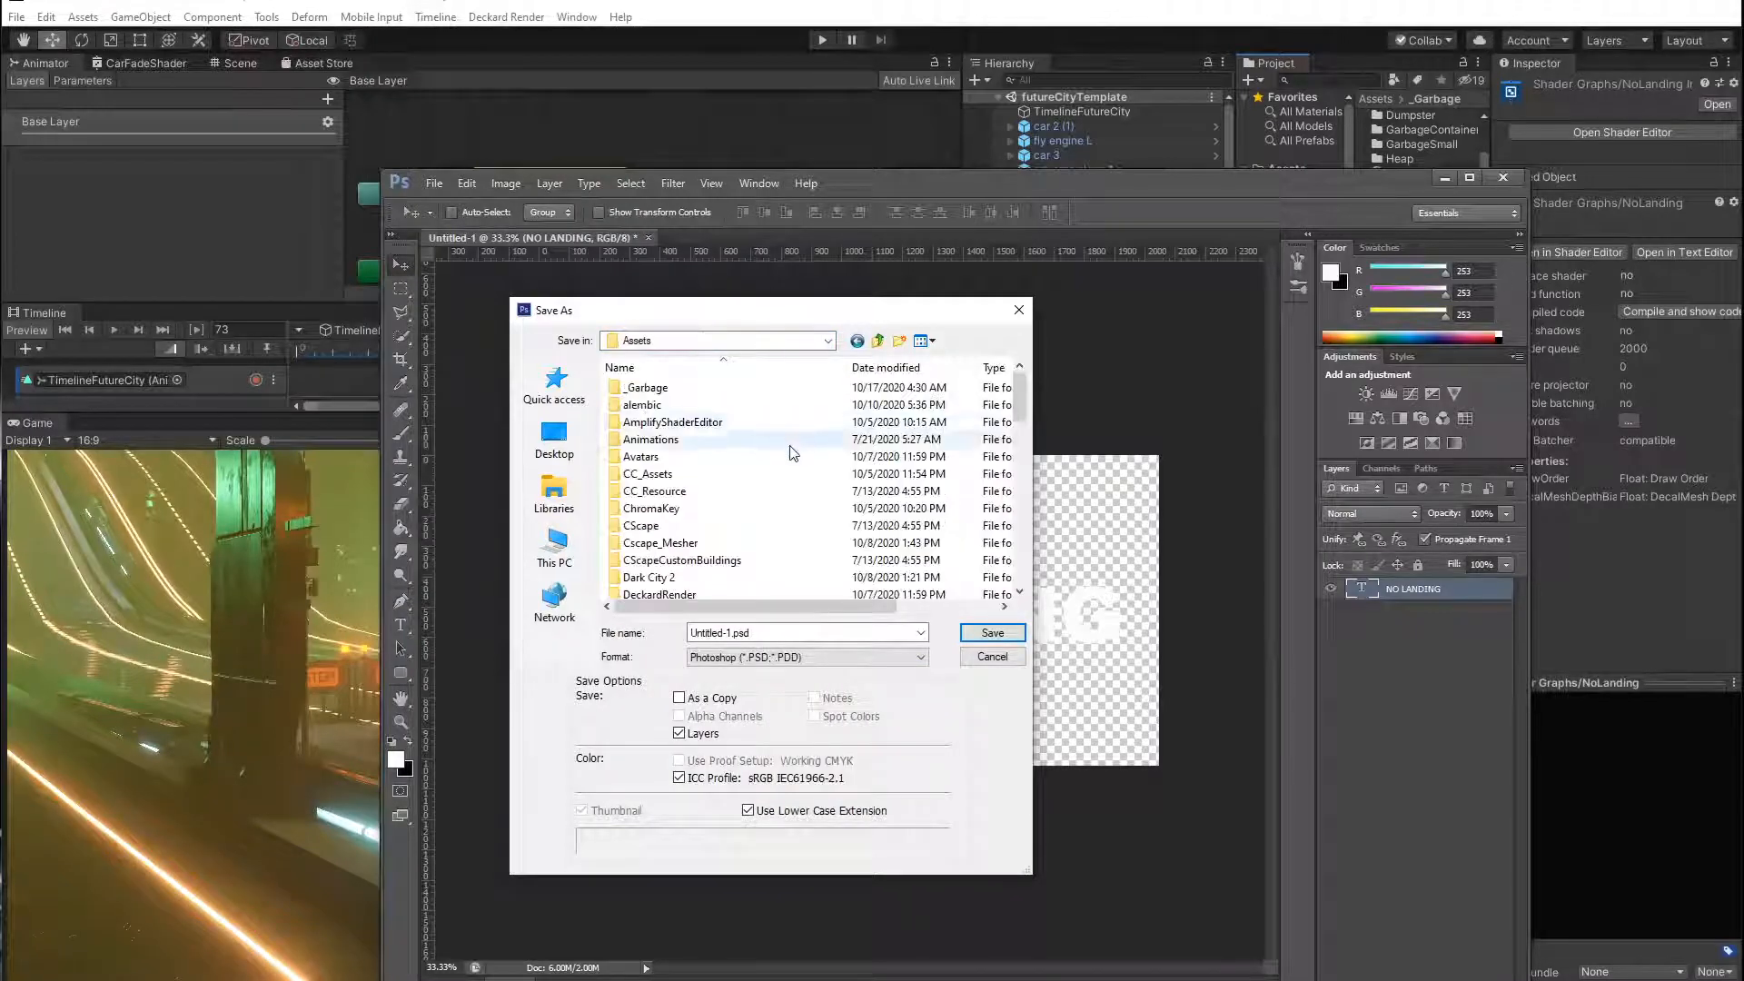
{"action": "double_click", "coordinate": [628, 391]}
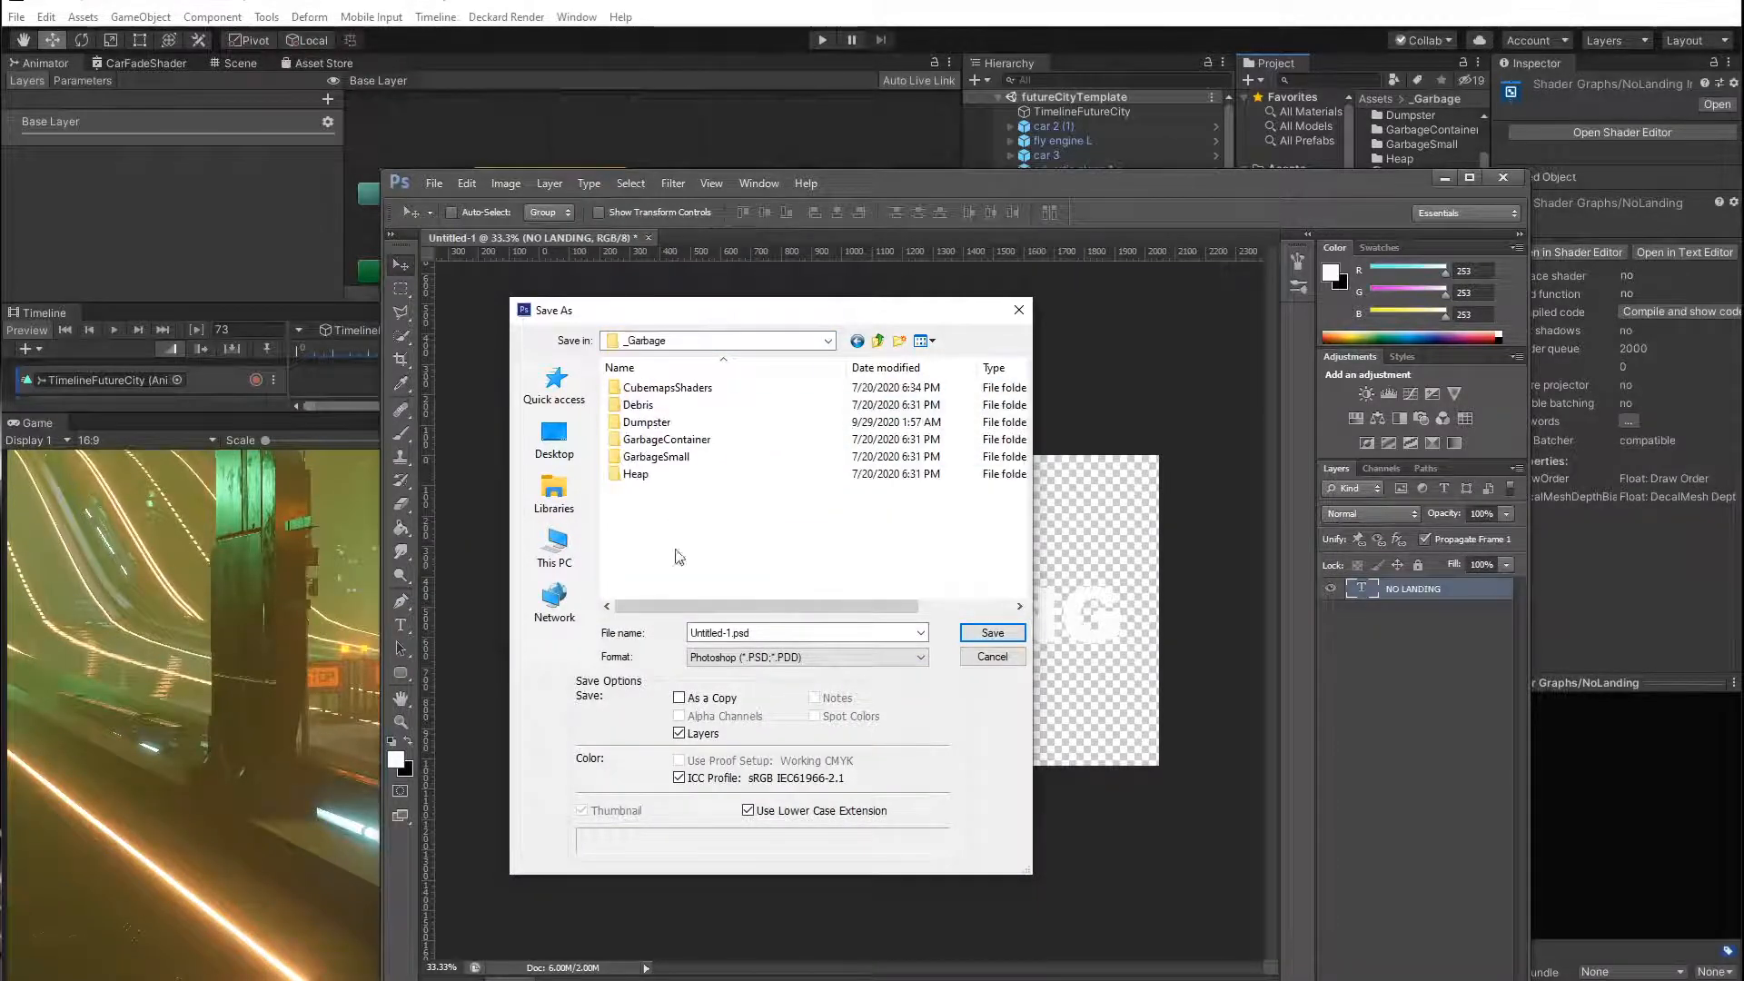
Save the document as NoLanding.png in PNG format, with smallest/slow compression and no interlacing.
{"action": "double_click", "coordinate": [761, 631]}
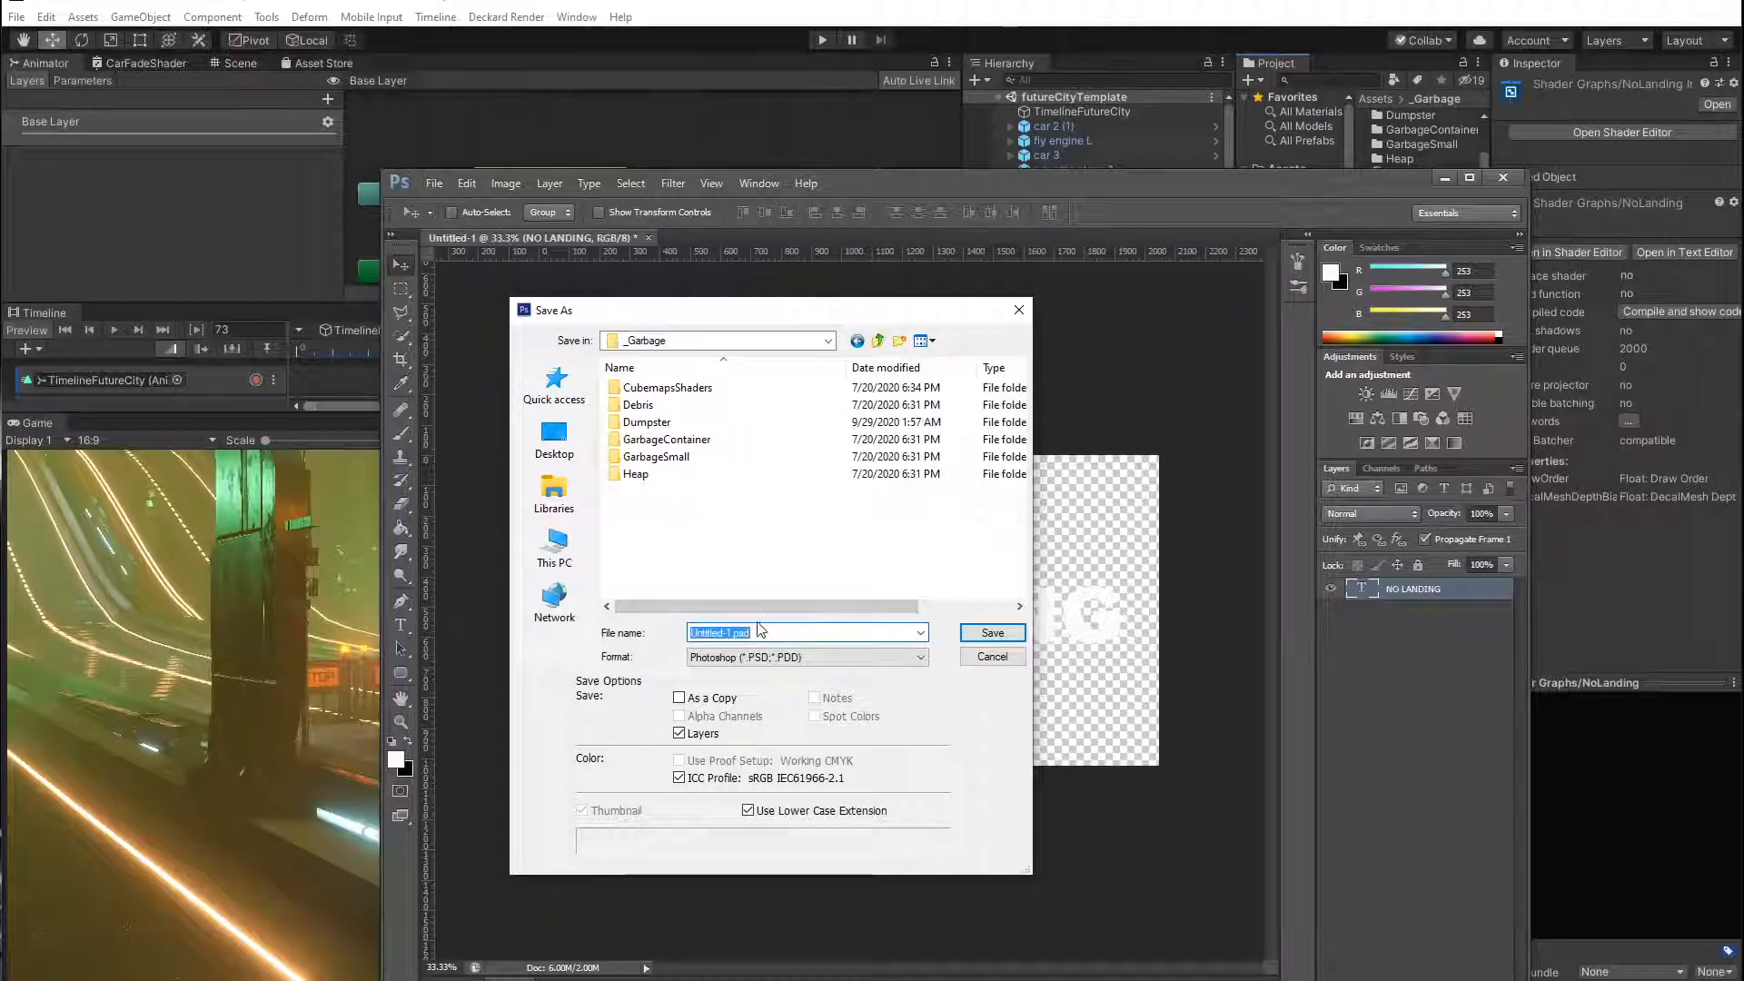
{"action": "type", "text": "NoLanf"}
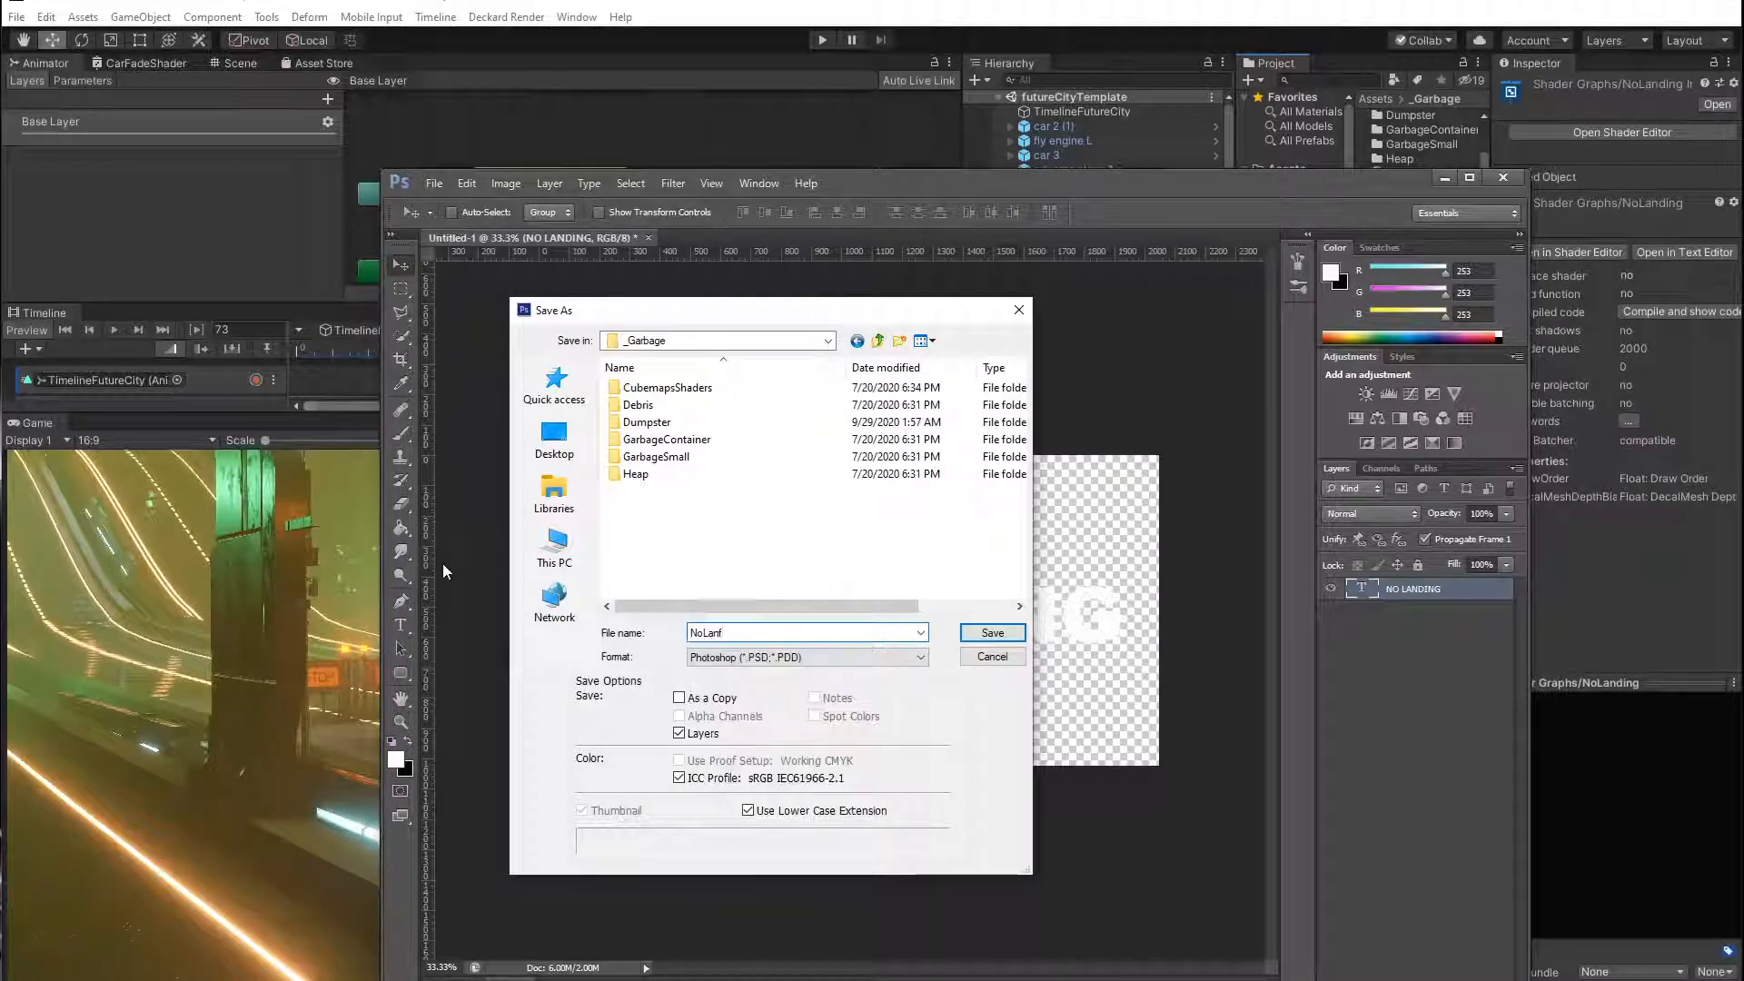
{"action": "key", "text": "BackSpace"}
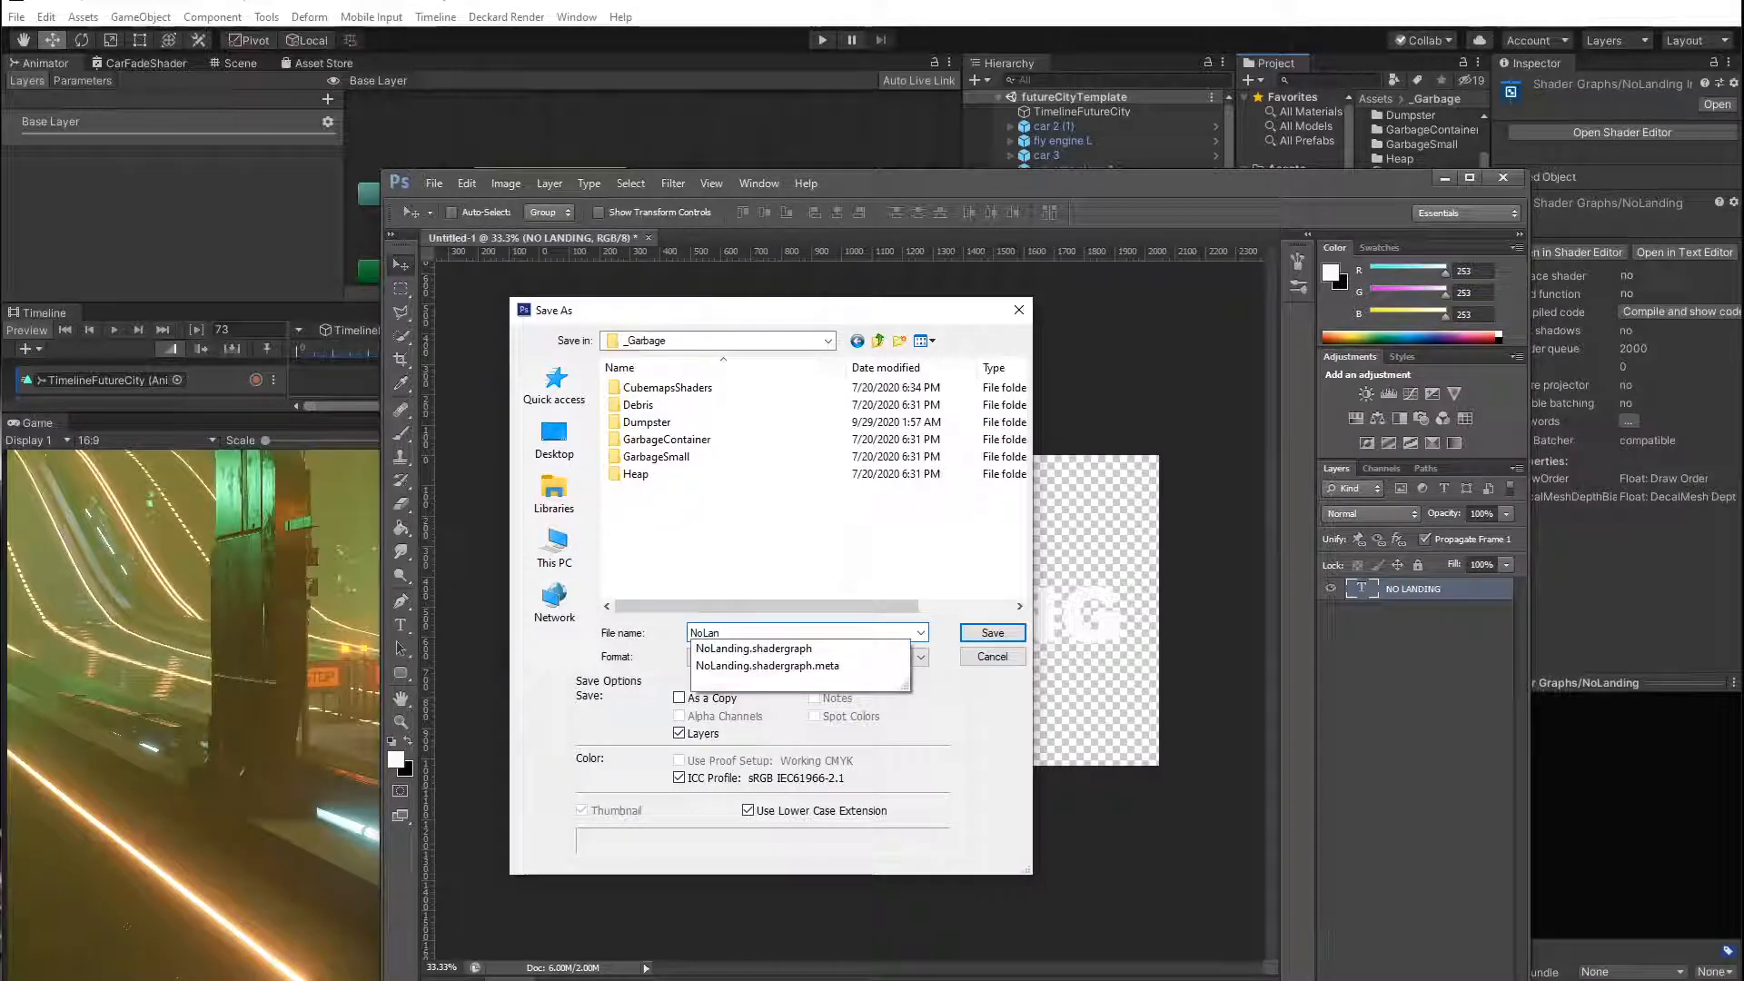
{"action": "type", "text": "ding"}
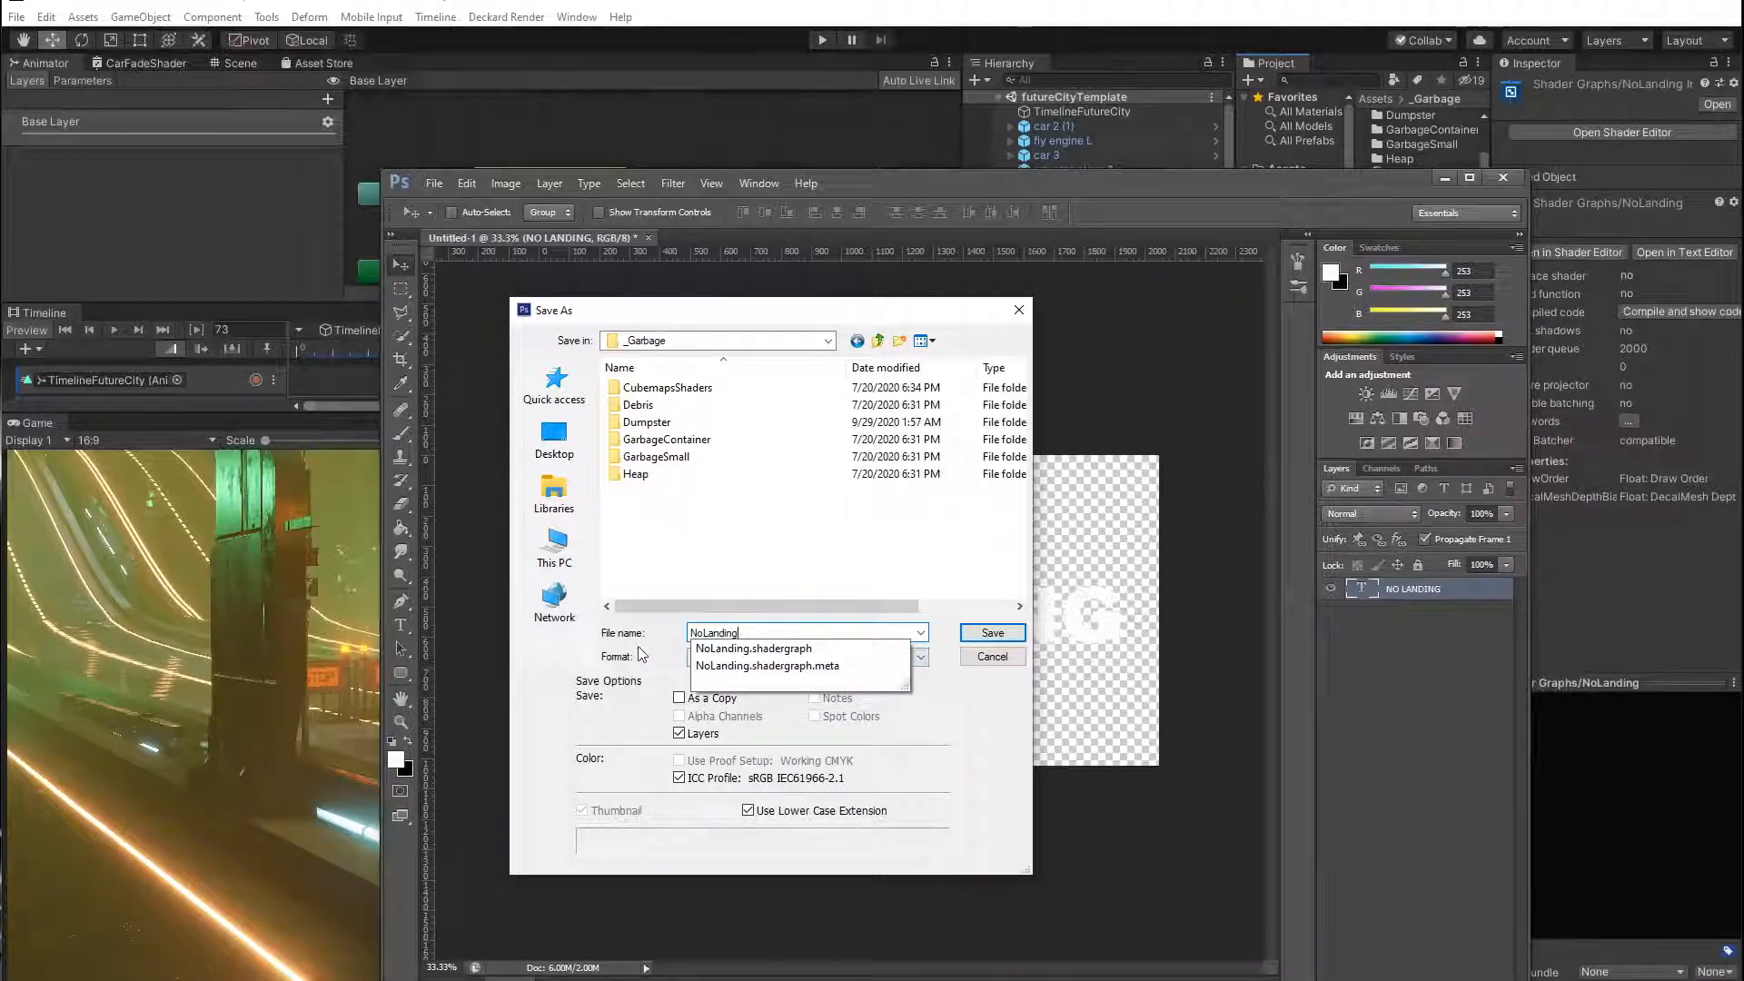
{"action": "left_click", "coordinate": [721, 661]}
{"action": "left_click", "coordinate": [721, 661]}
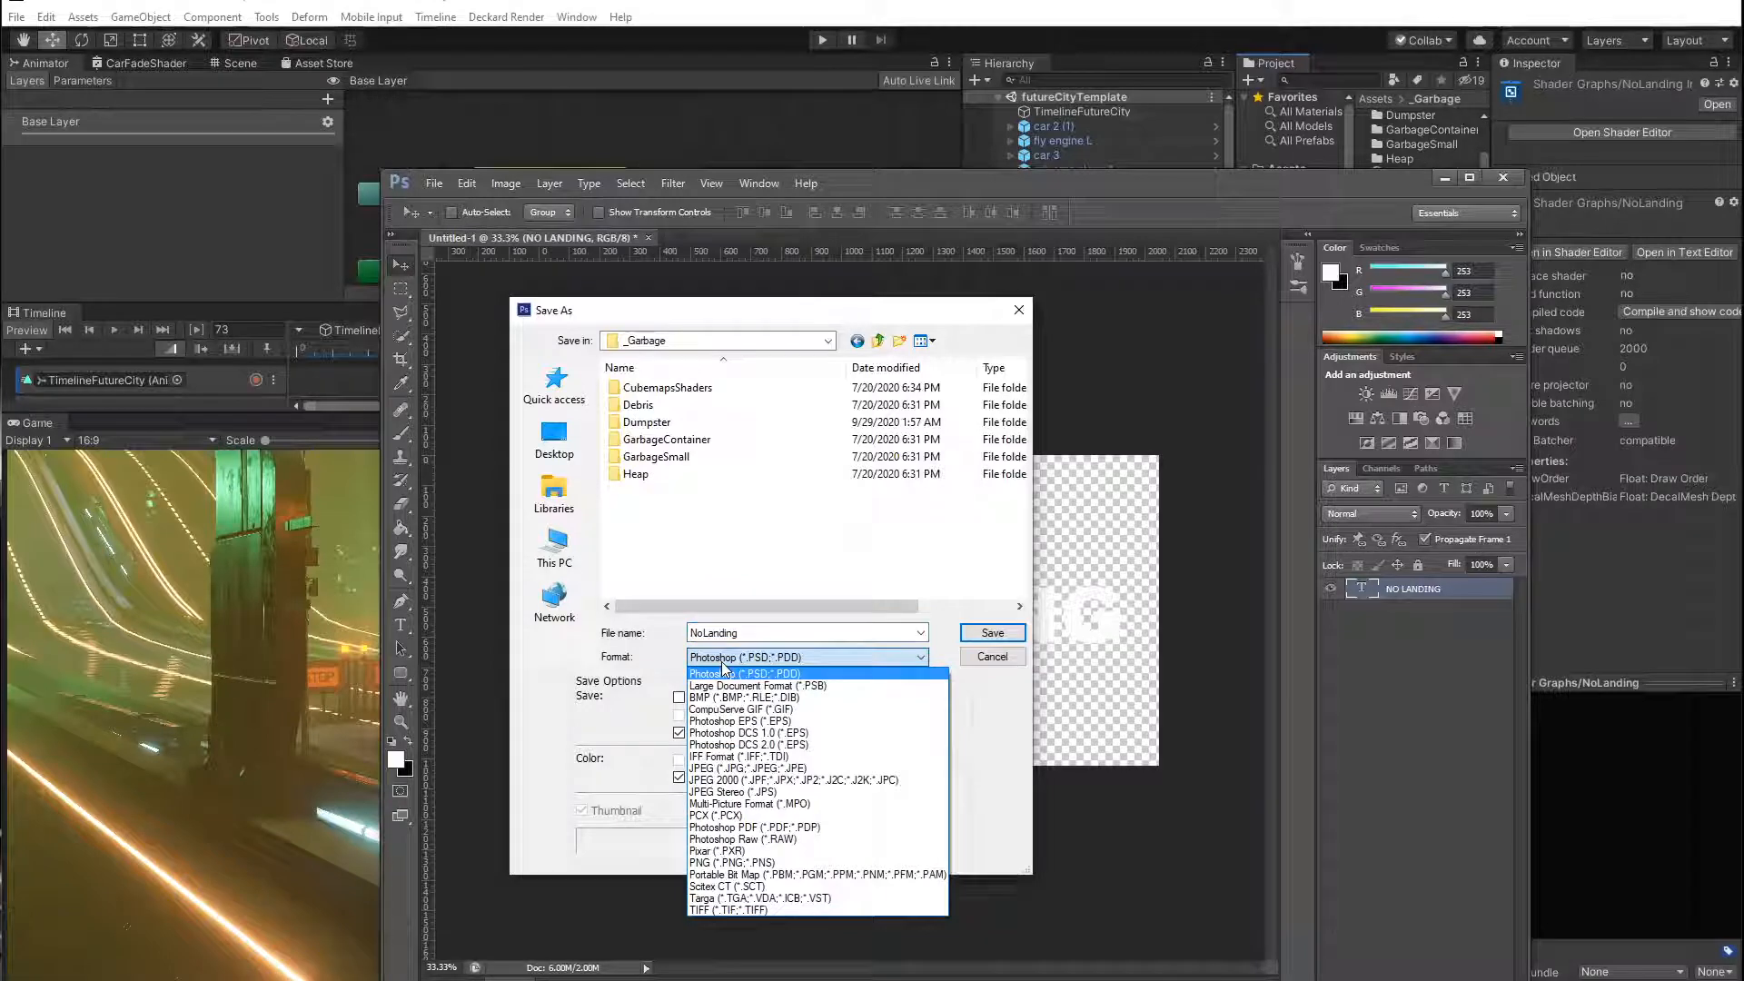
{"action": "left_click", "coordinate": [756, 863]}
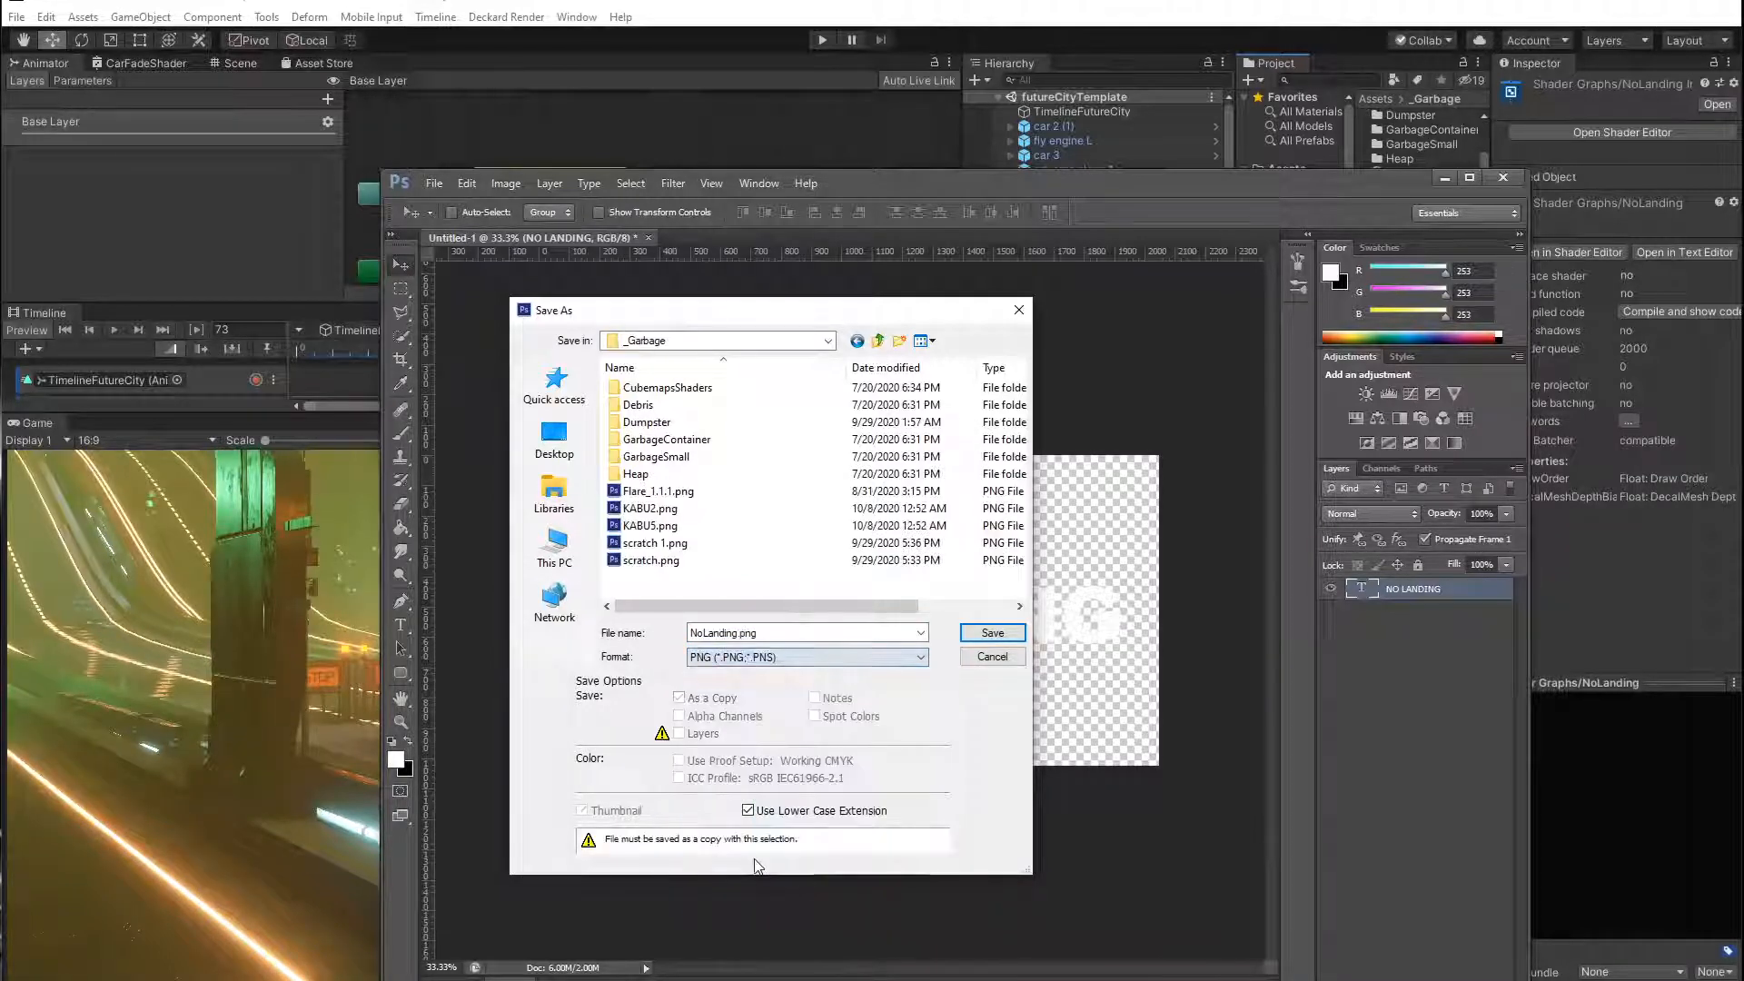
{"action": "left_click", "coordinate": [992, 633]}
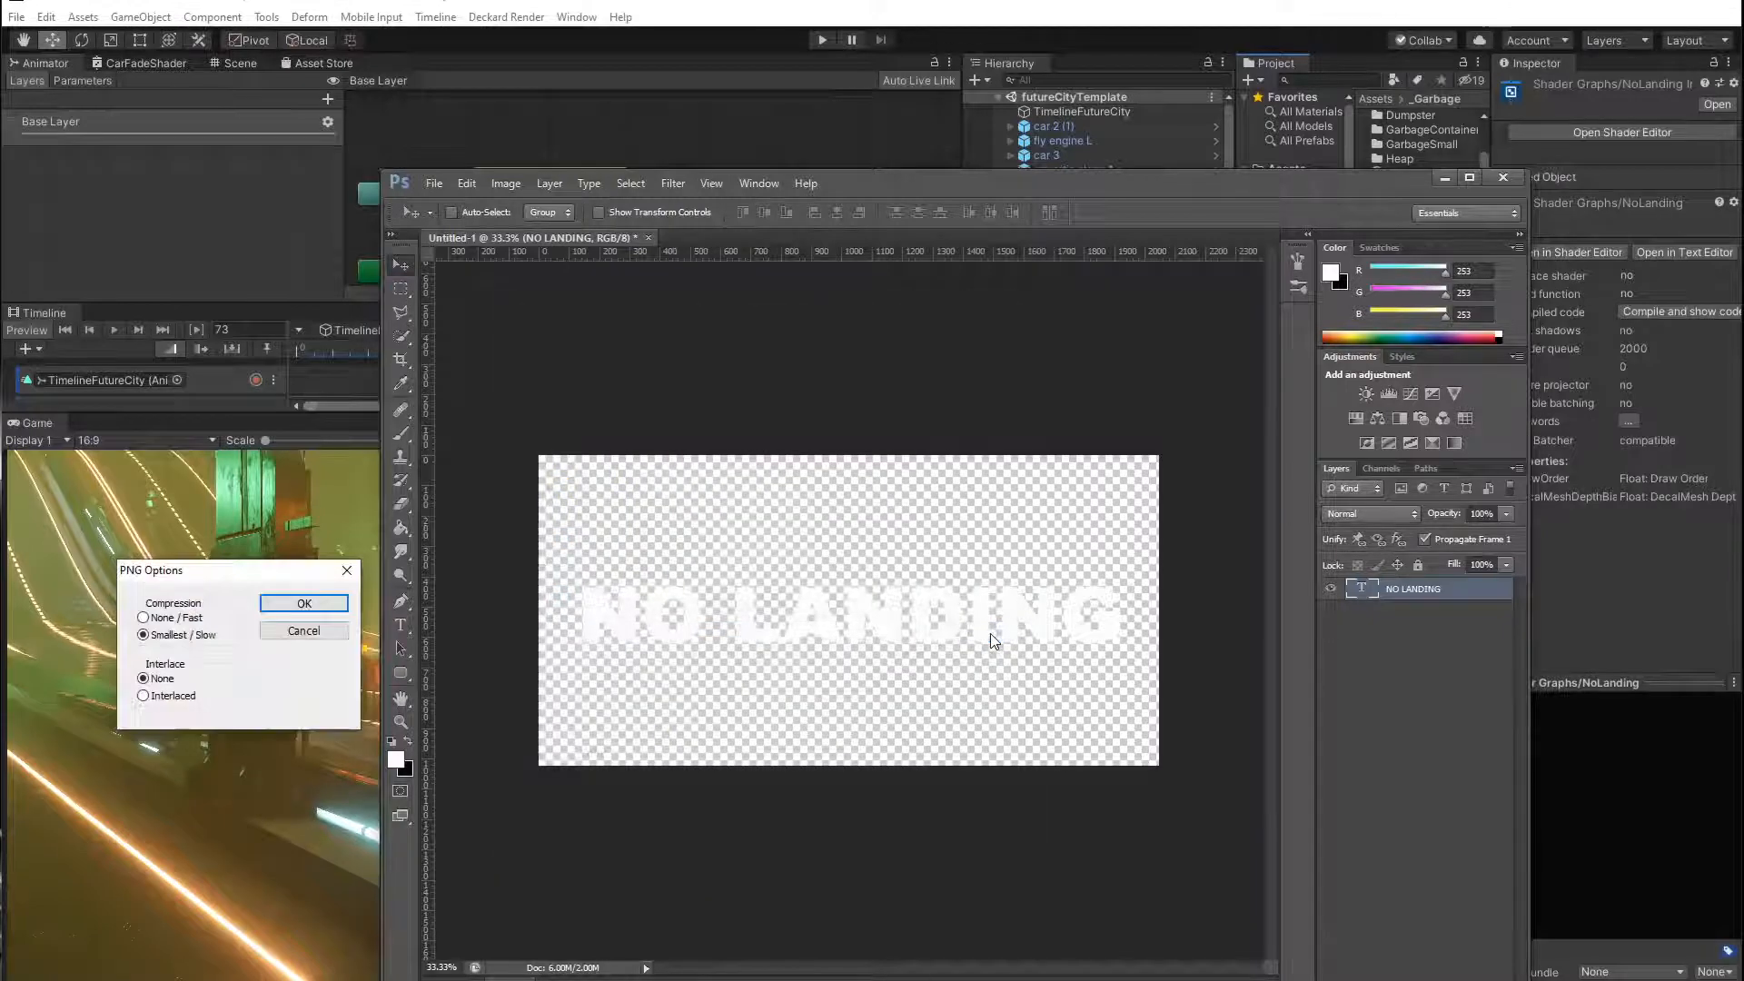
{"action": "left_click", "coordinate": [305, 604]}
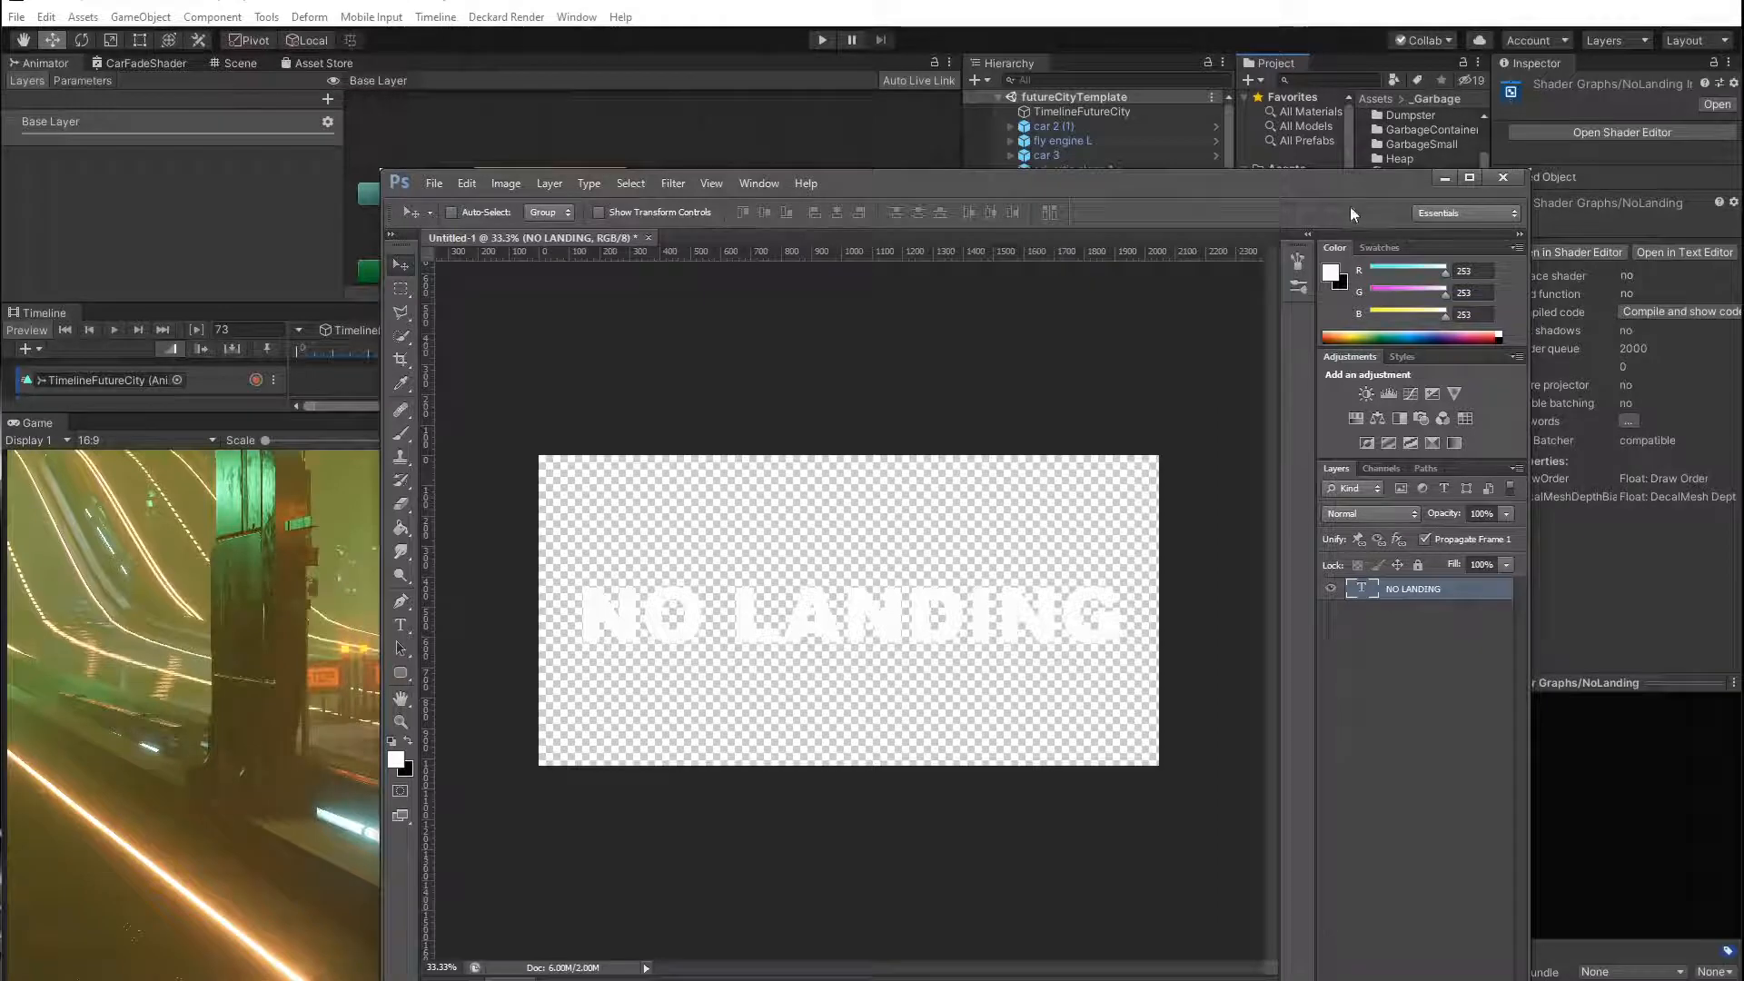
Switch to Unity and apply Alpha Is Transparency to the NoLanding texture, keeping Input Texture Alpha as its alpha source.
{"action": "left_click", "coordinate": [1439, 180]}
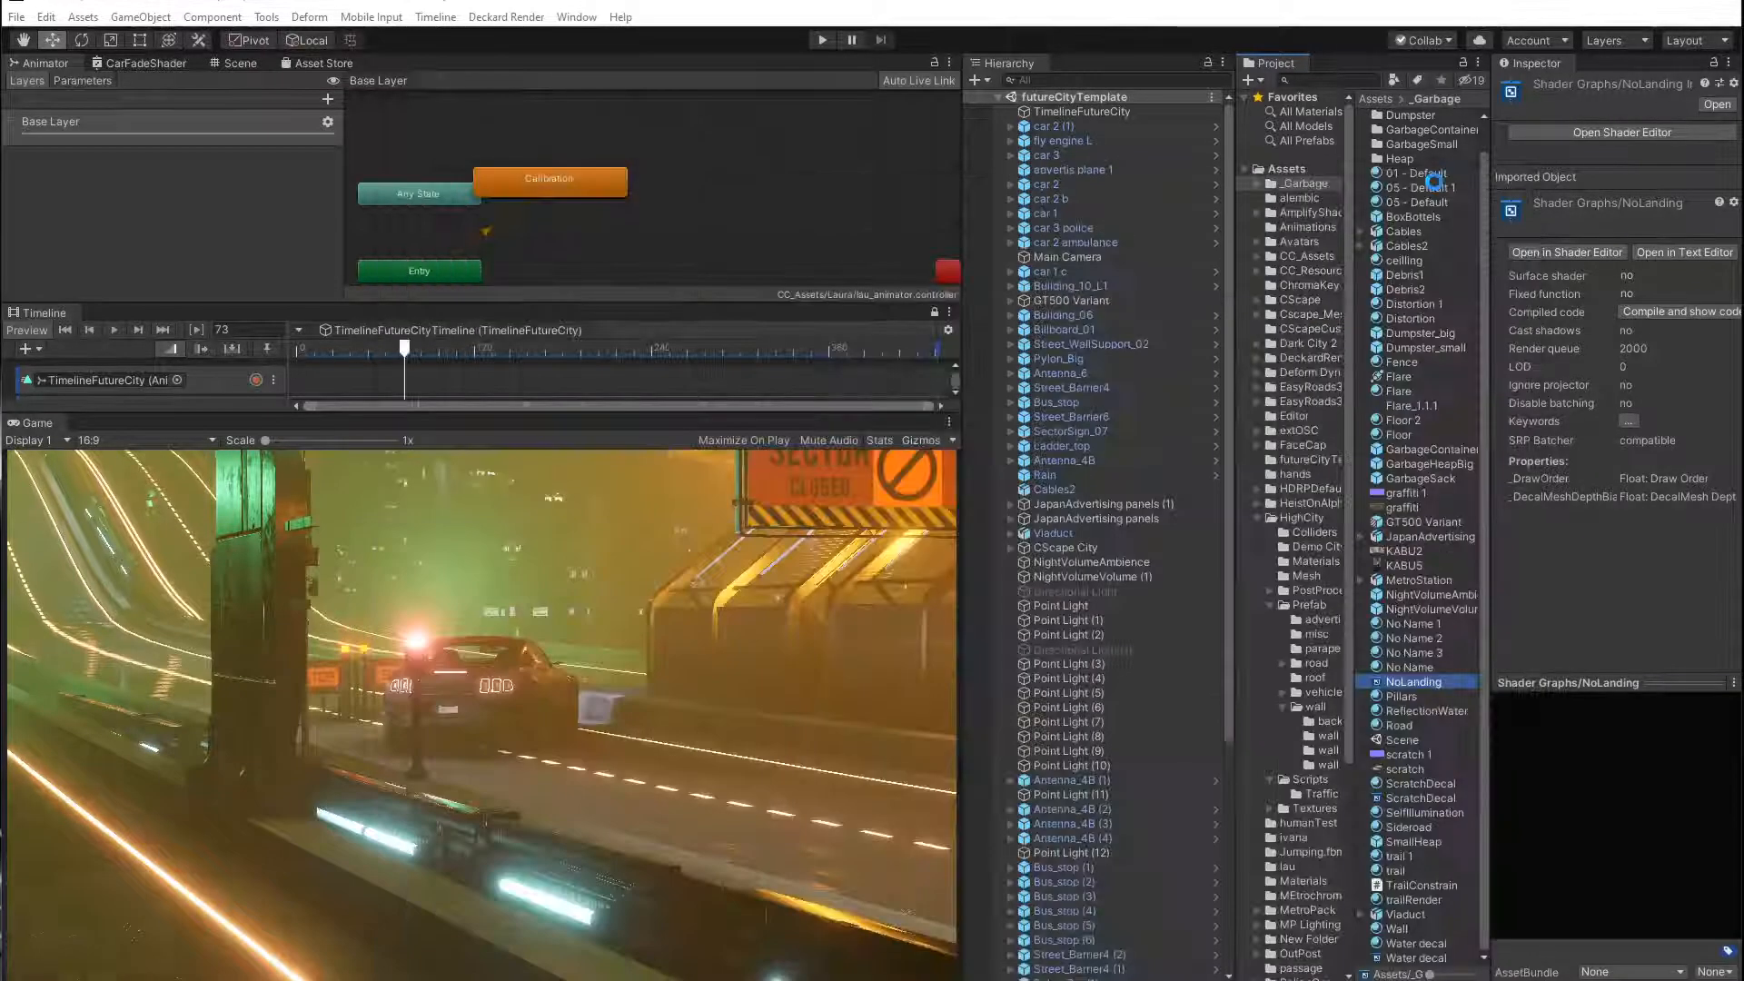
{"action": "scroll", "coordinate": [1427, 693], "scroll_direction": "down", "scroll_amount": 1}
{"action": "left_click", "coordinate": [1413, 667]}
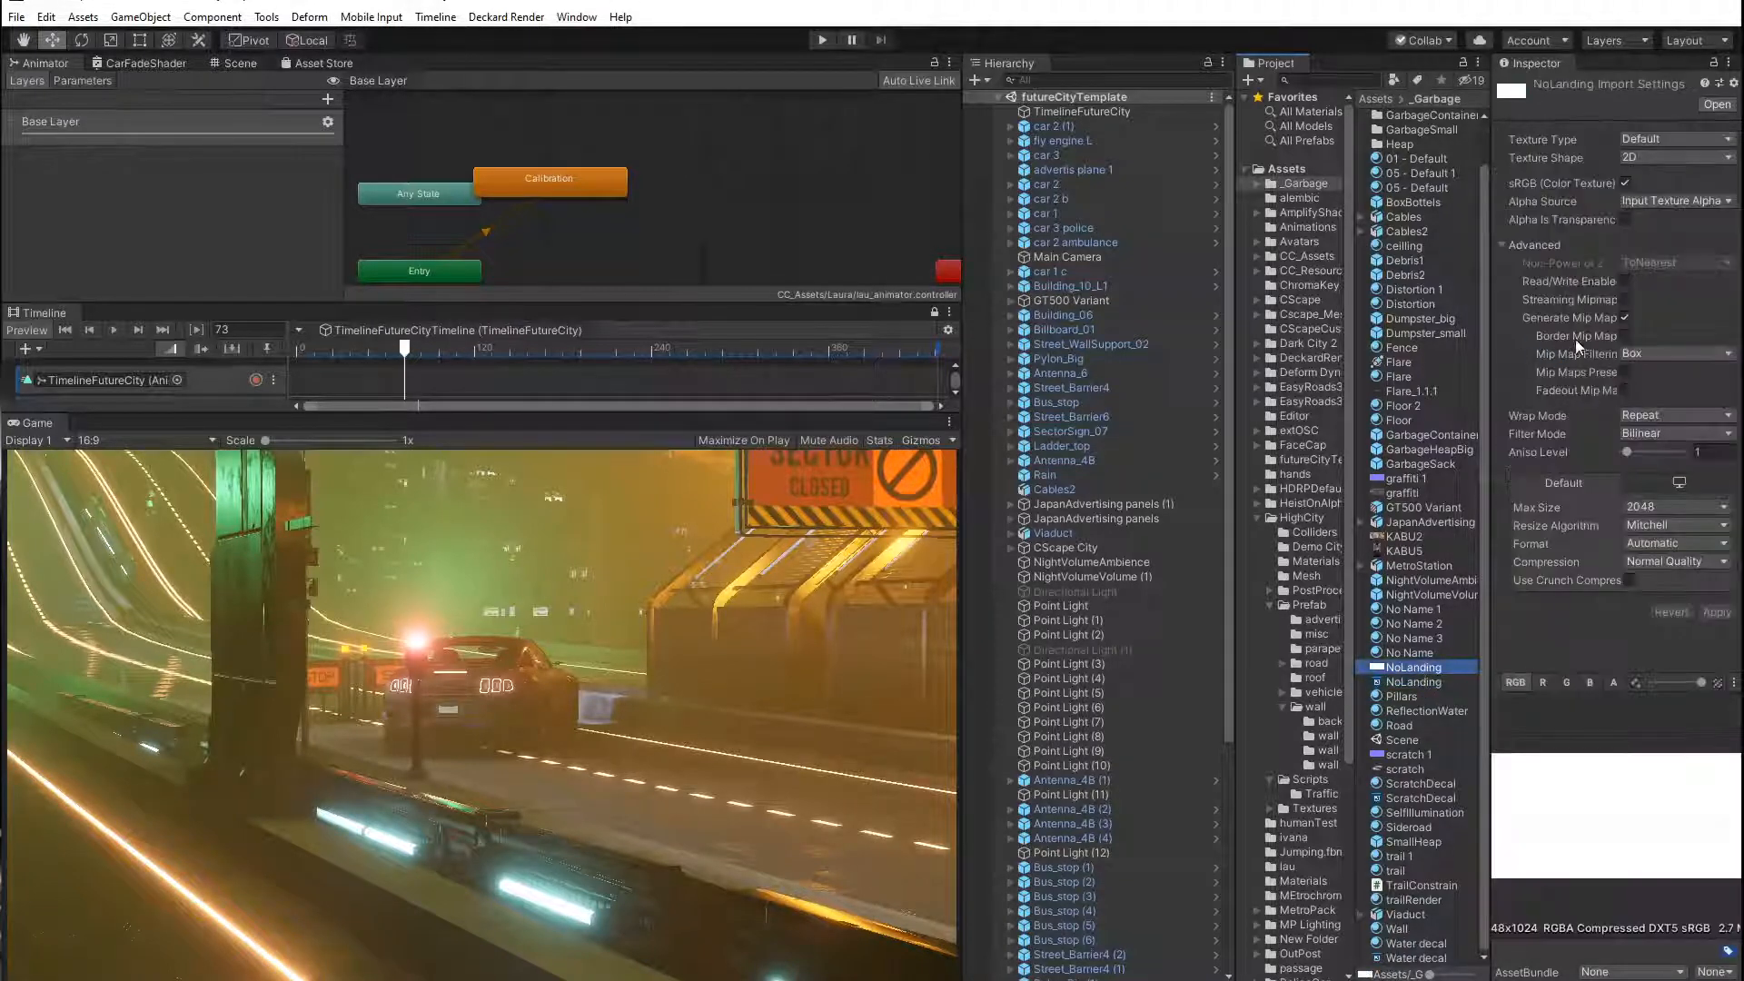
{"action": "left_click", "coordinate": [1667, 206]}
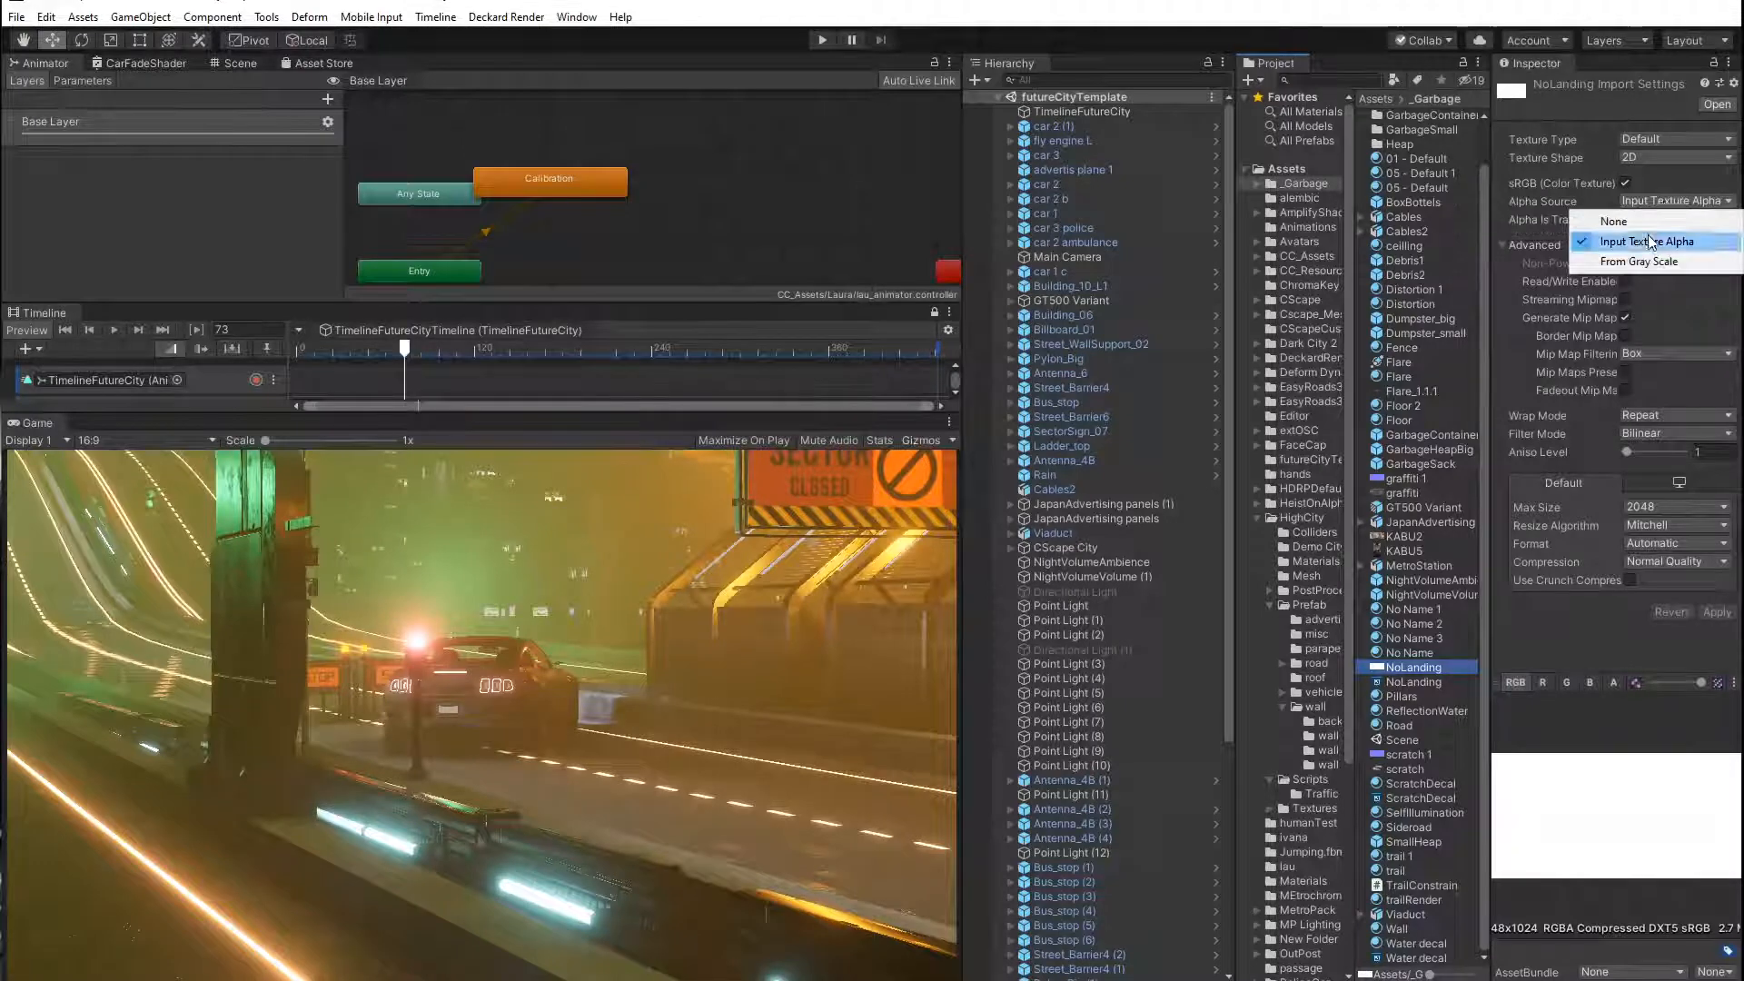
{"action": "left_click", "coordinate": [1645, 241]}
{"action": "left_click", "coordinate": [1625, 219]}
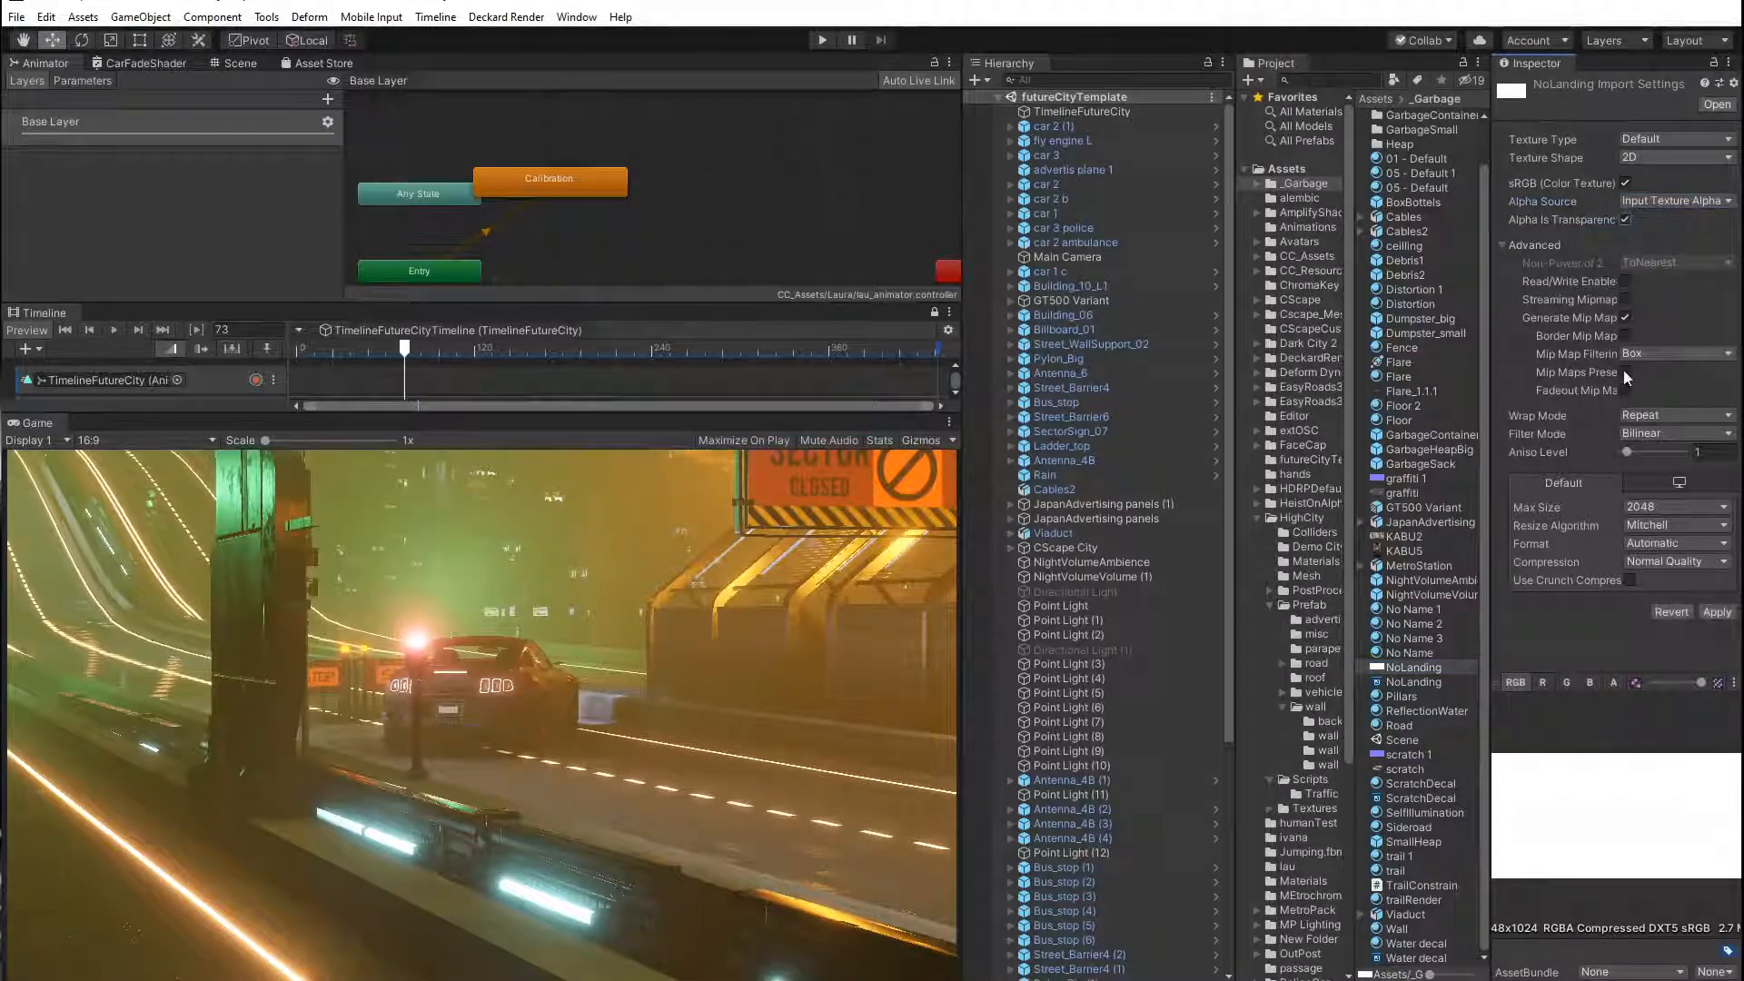
{"action": "left_click", "coordinate": [1715, 612]}
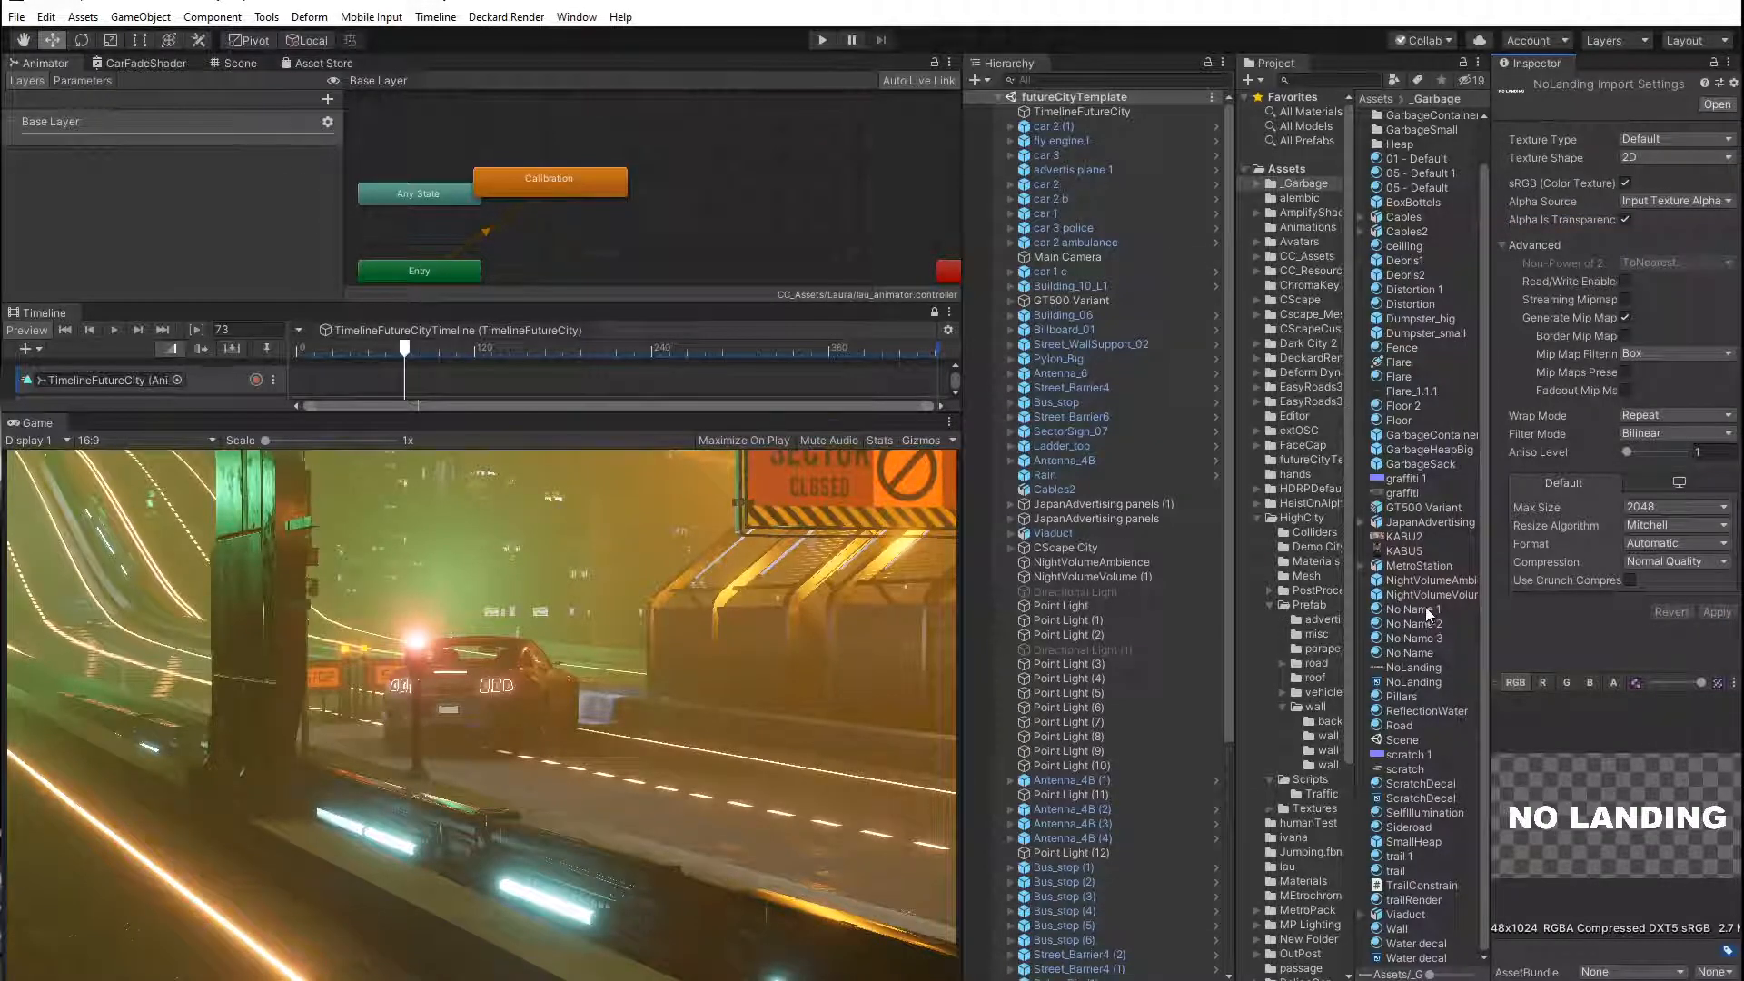
Open the NoLanding shader graph in an enlarged editor and add the NoLanding texture as a Sample Texture 2D node.
{"action": "left_click", "coordinate": [1415, 683]}
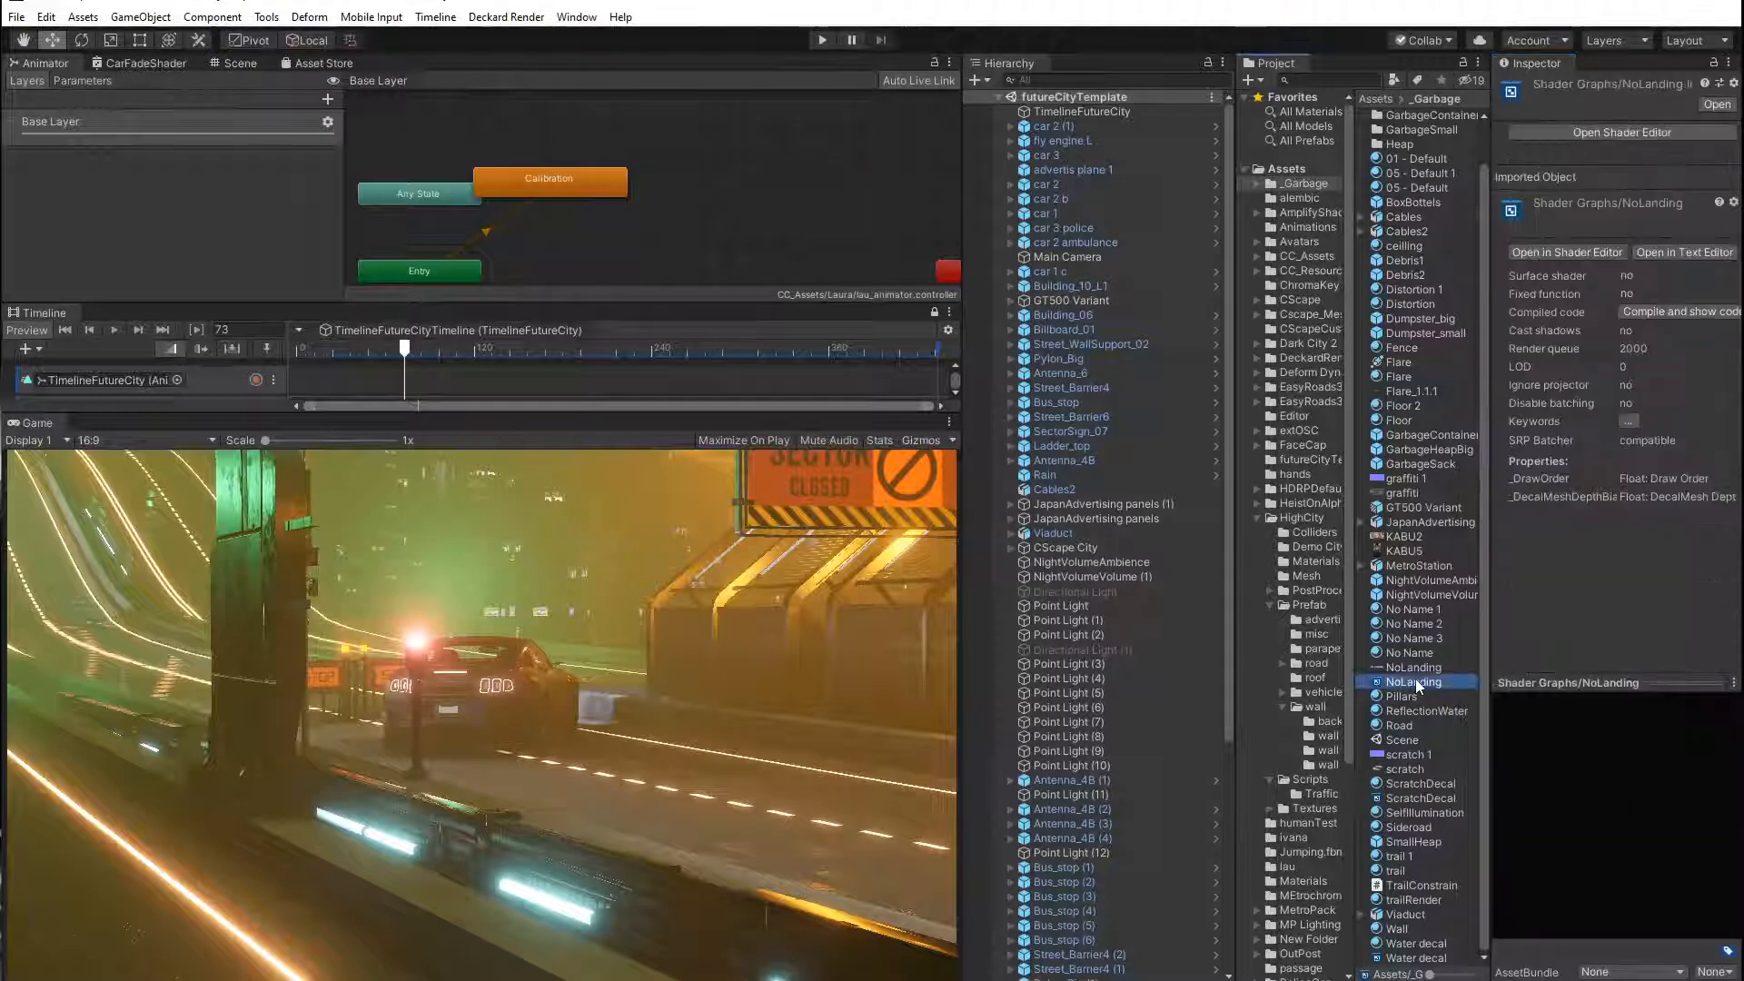
{"action": "double_click", "coordinate": [1413, 683]}
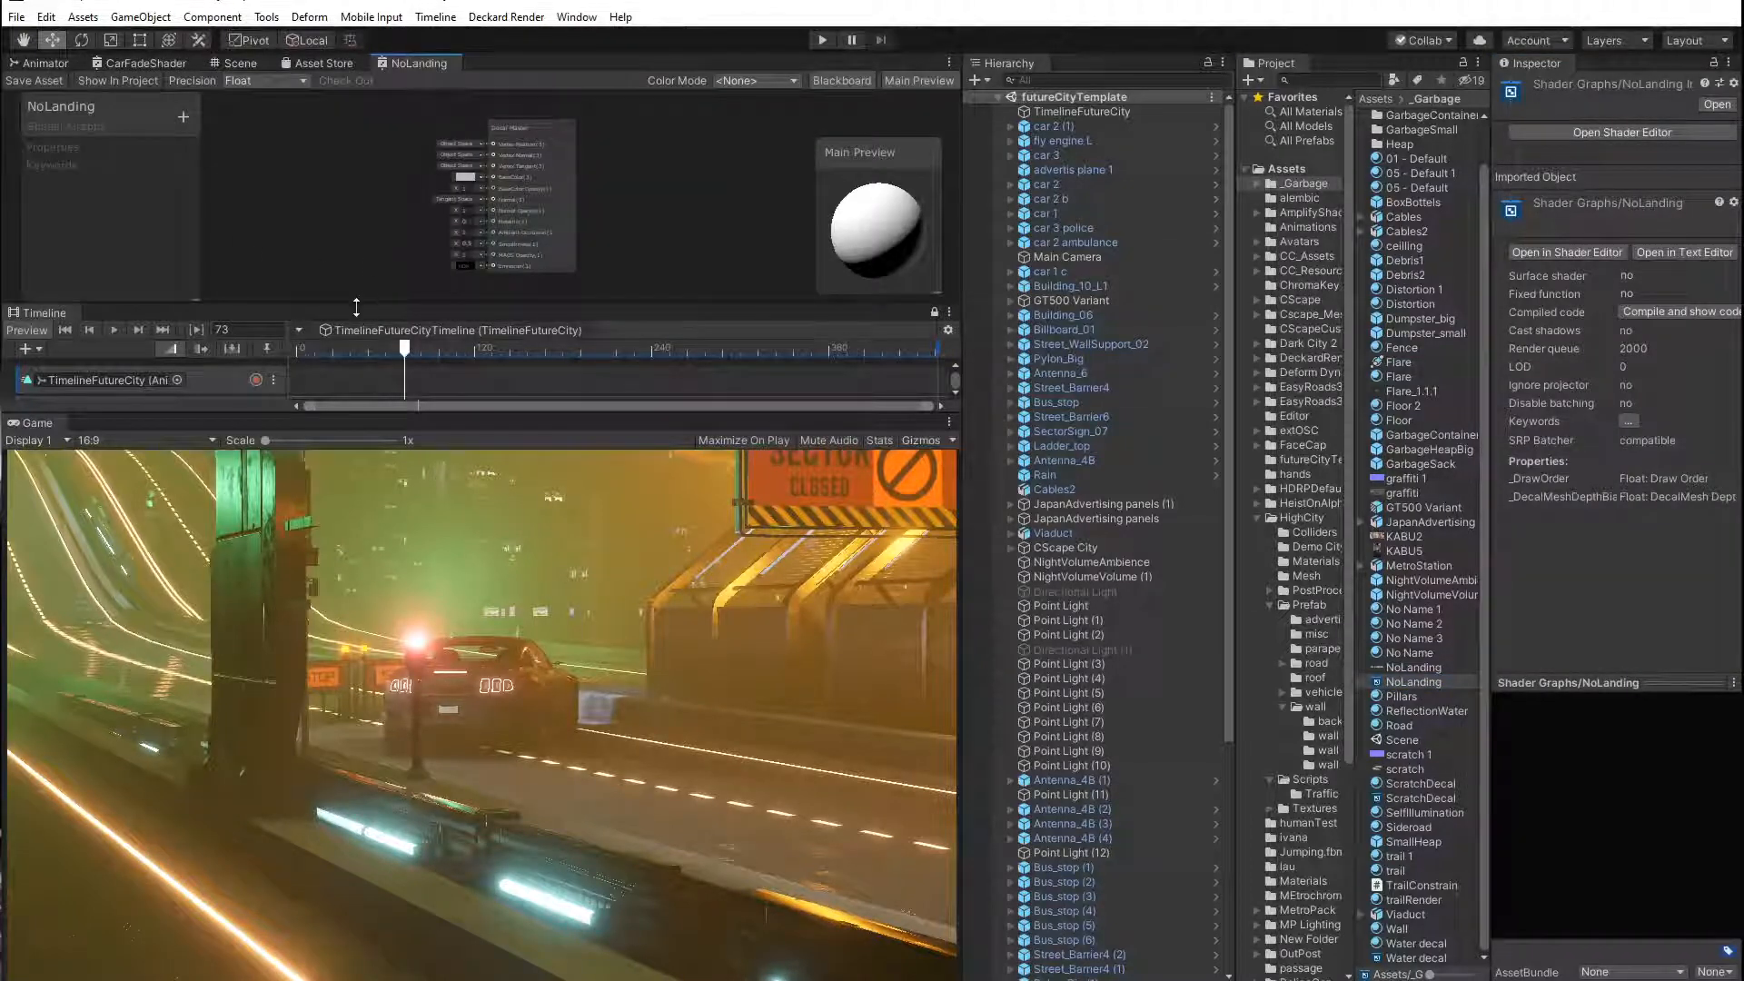
{"action": "left_click_drag", "start_coordinate": [356, 308], "coordinate": [356, 432]}
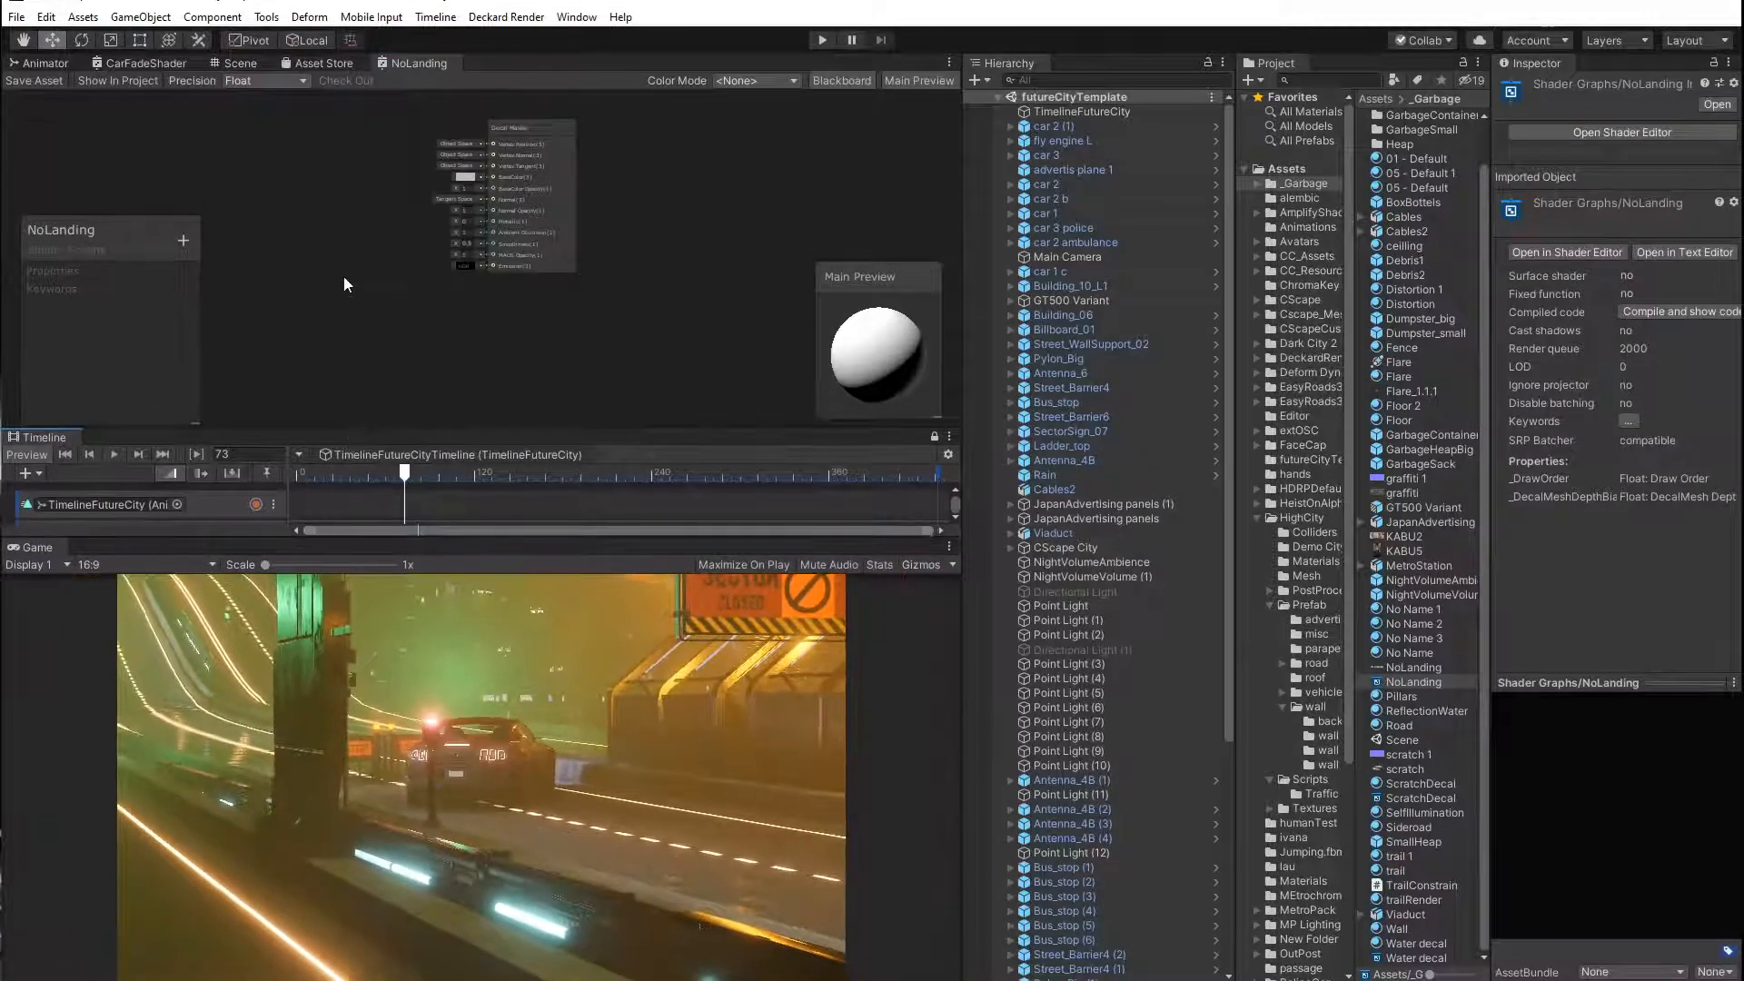
{"action": "scroll", "coordinate": [438, 329], "scroll_direction": "up", "scroll_amount": 6}
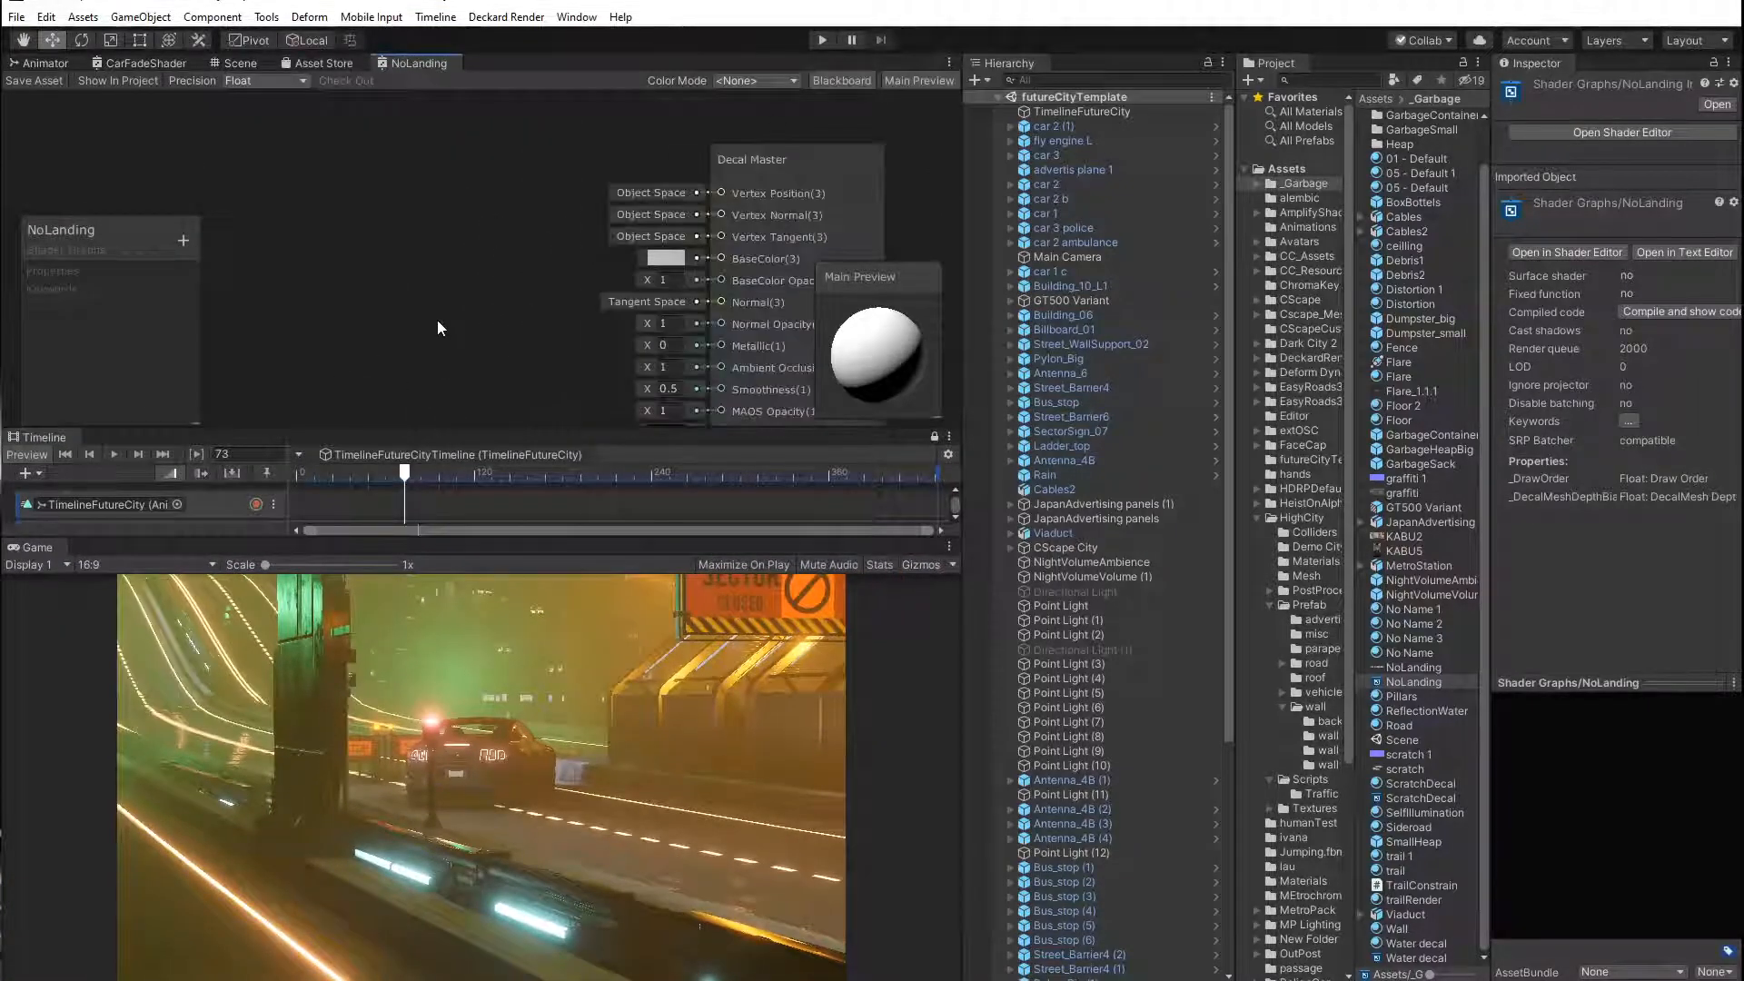
{"action": "middle_click_drag", "start_coordinate": [564, 292], "coordinate": [565, 241]}
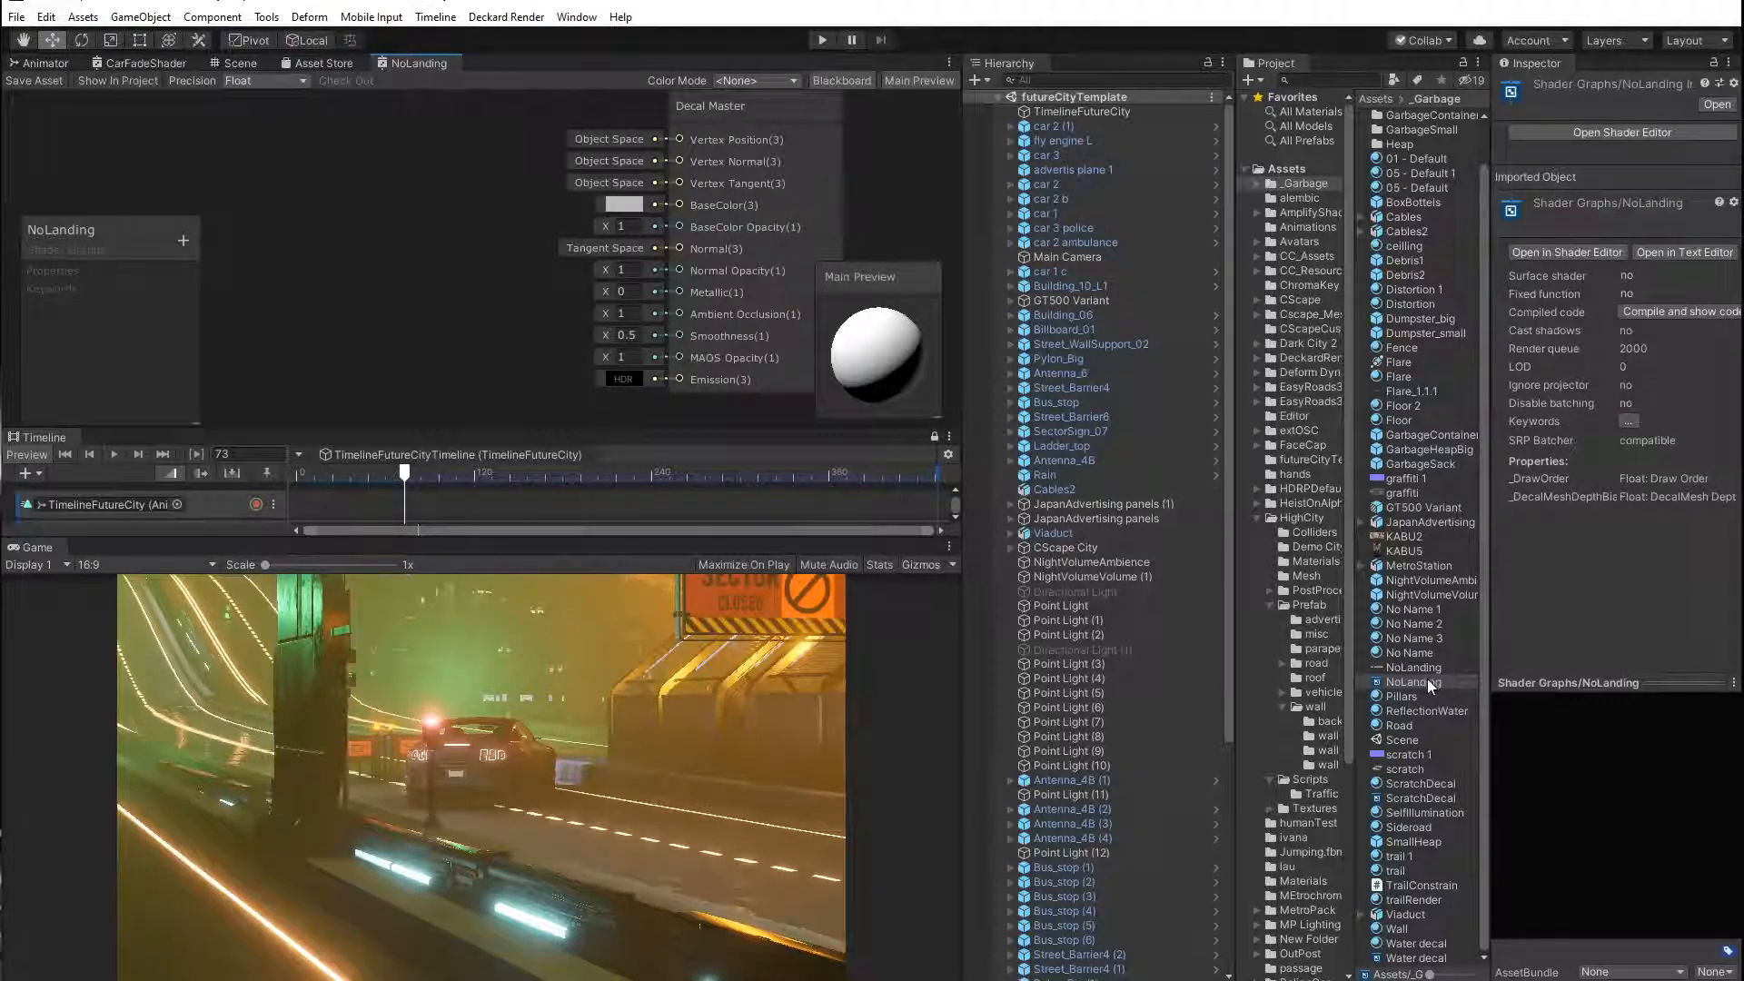
{"action": "left_click_drag", "start_coordinate": [1414, 666], "coordinate": [320, 210]}
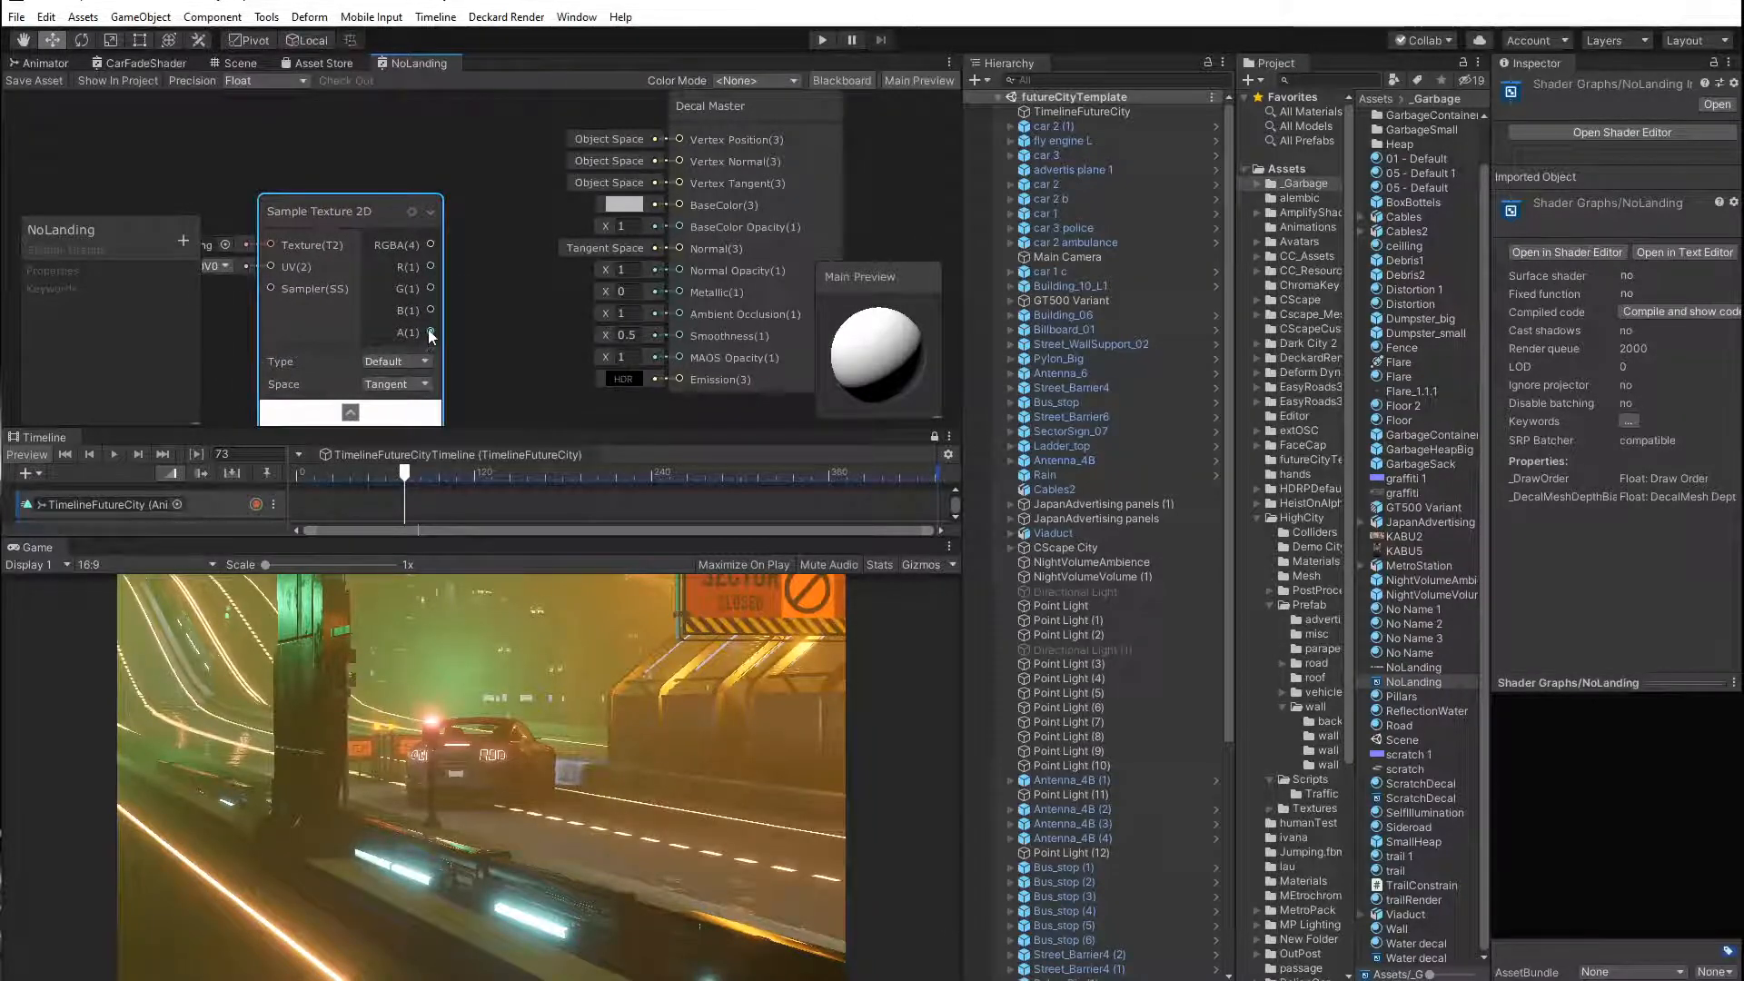
Connect the texture sample's alpha output to the Decal Master's Emission input and save the shader graph asset.
{"action": "left_click_drag", "start_coordinate": [430, 333], "coordinate": [680, 302]}
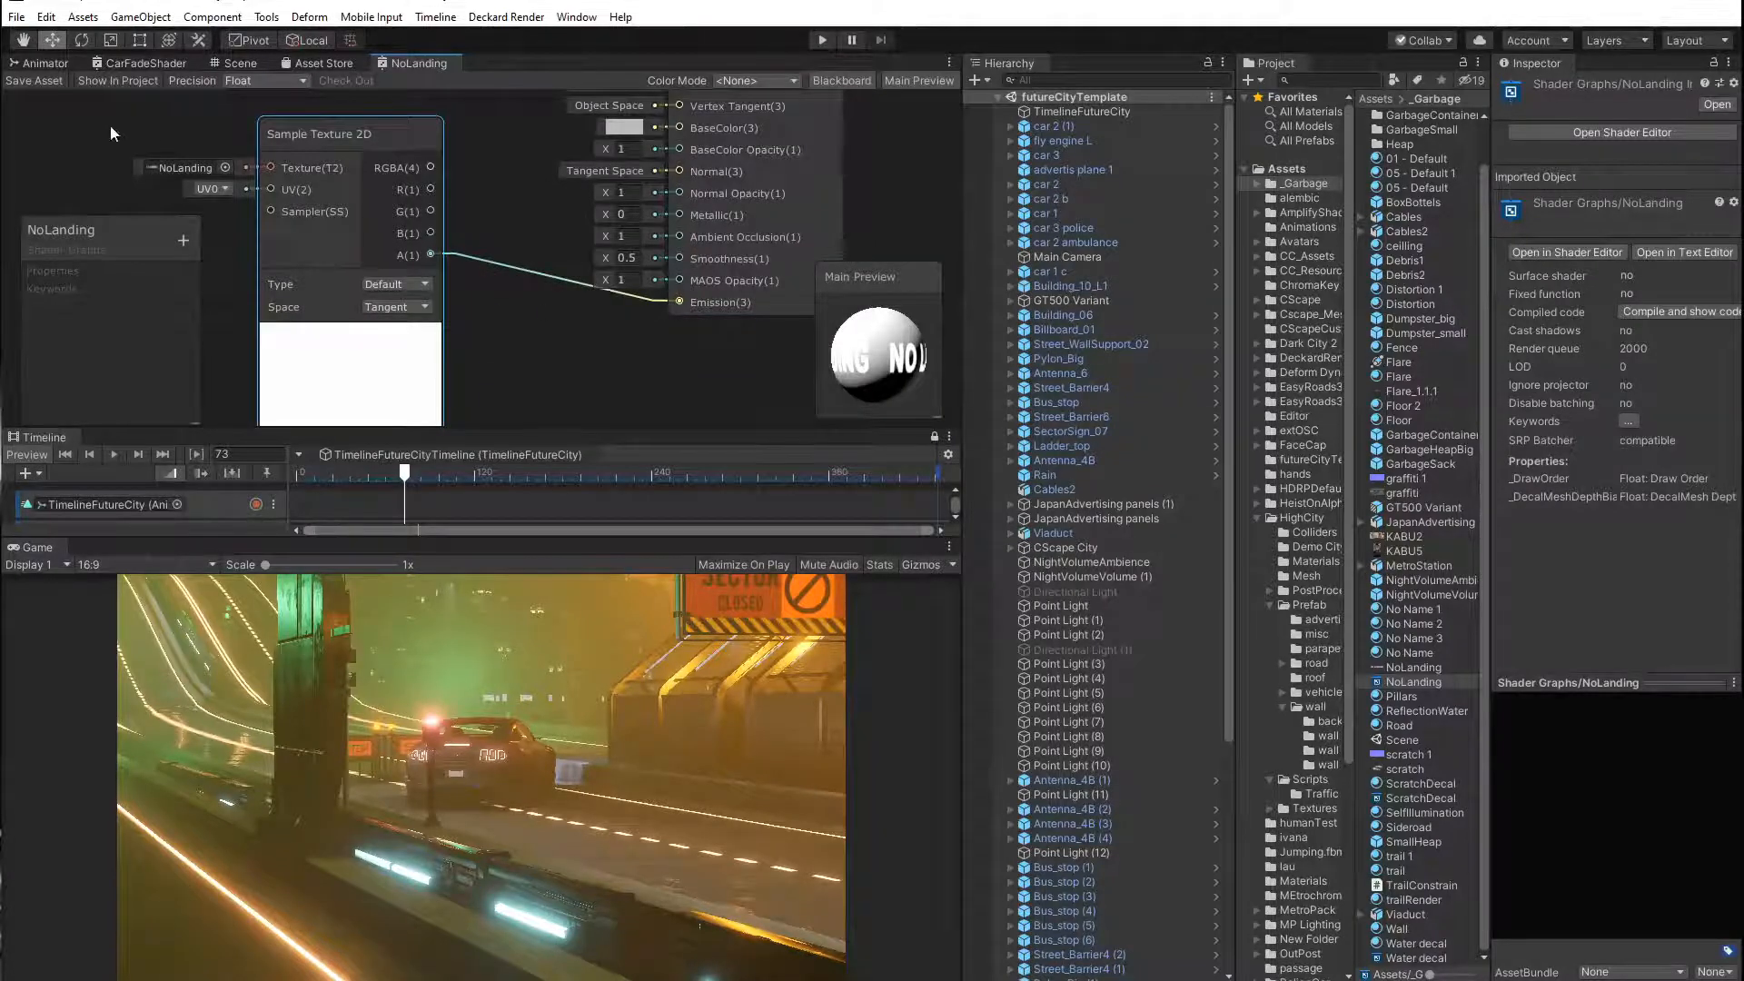
{"action": "left_click", "coordinate": [41, 78]}
{"action": "middle_click_drag", "start_coordinate": [529, 253], "coordinate": [467, 332]}
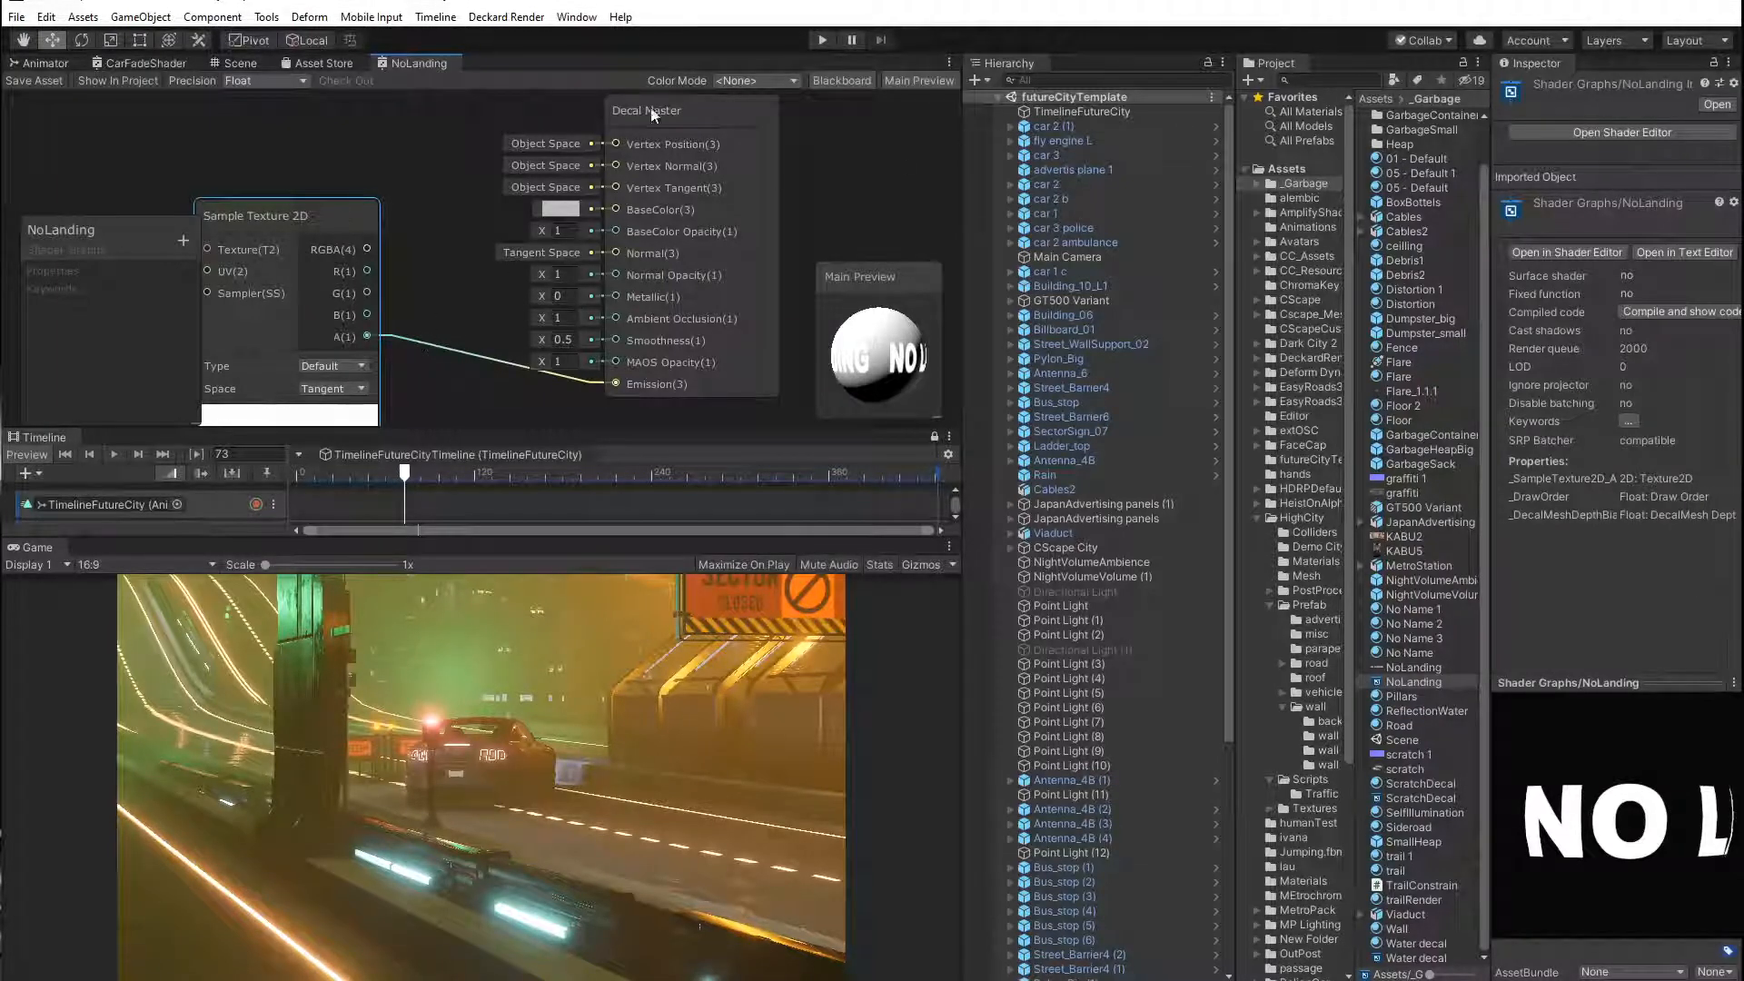
Show the Scene view and examine the highway lanes from above to find a place for the decal.
{"action": "left_click", "coordinate": [19, 65]}
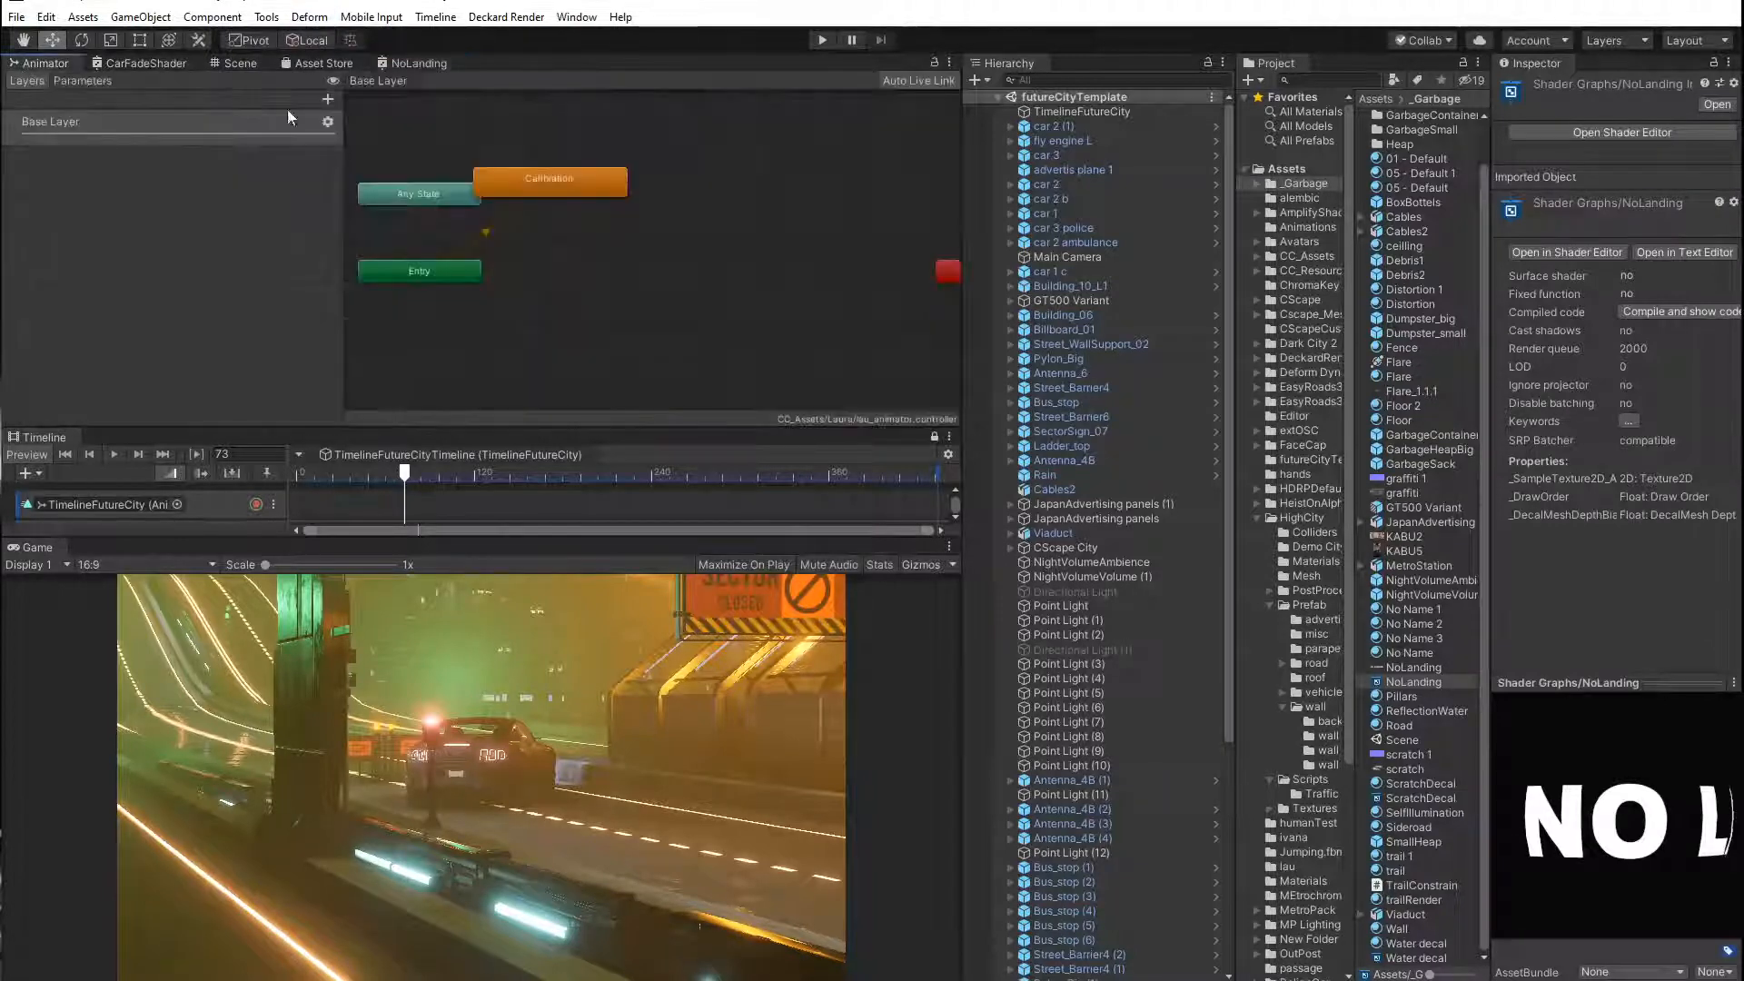
{"action": "left_click", "coordinate": [161, 62]}
{"action": "left_click", "coordinate": [240, 63]}
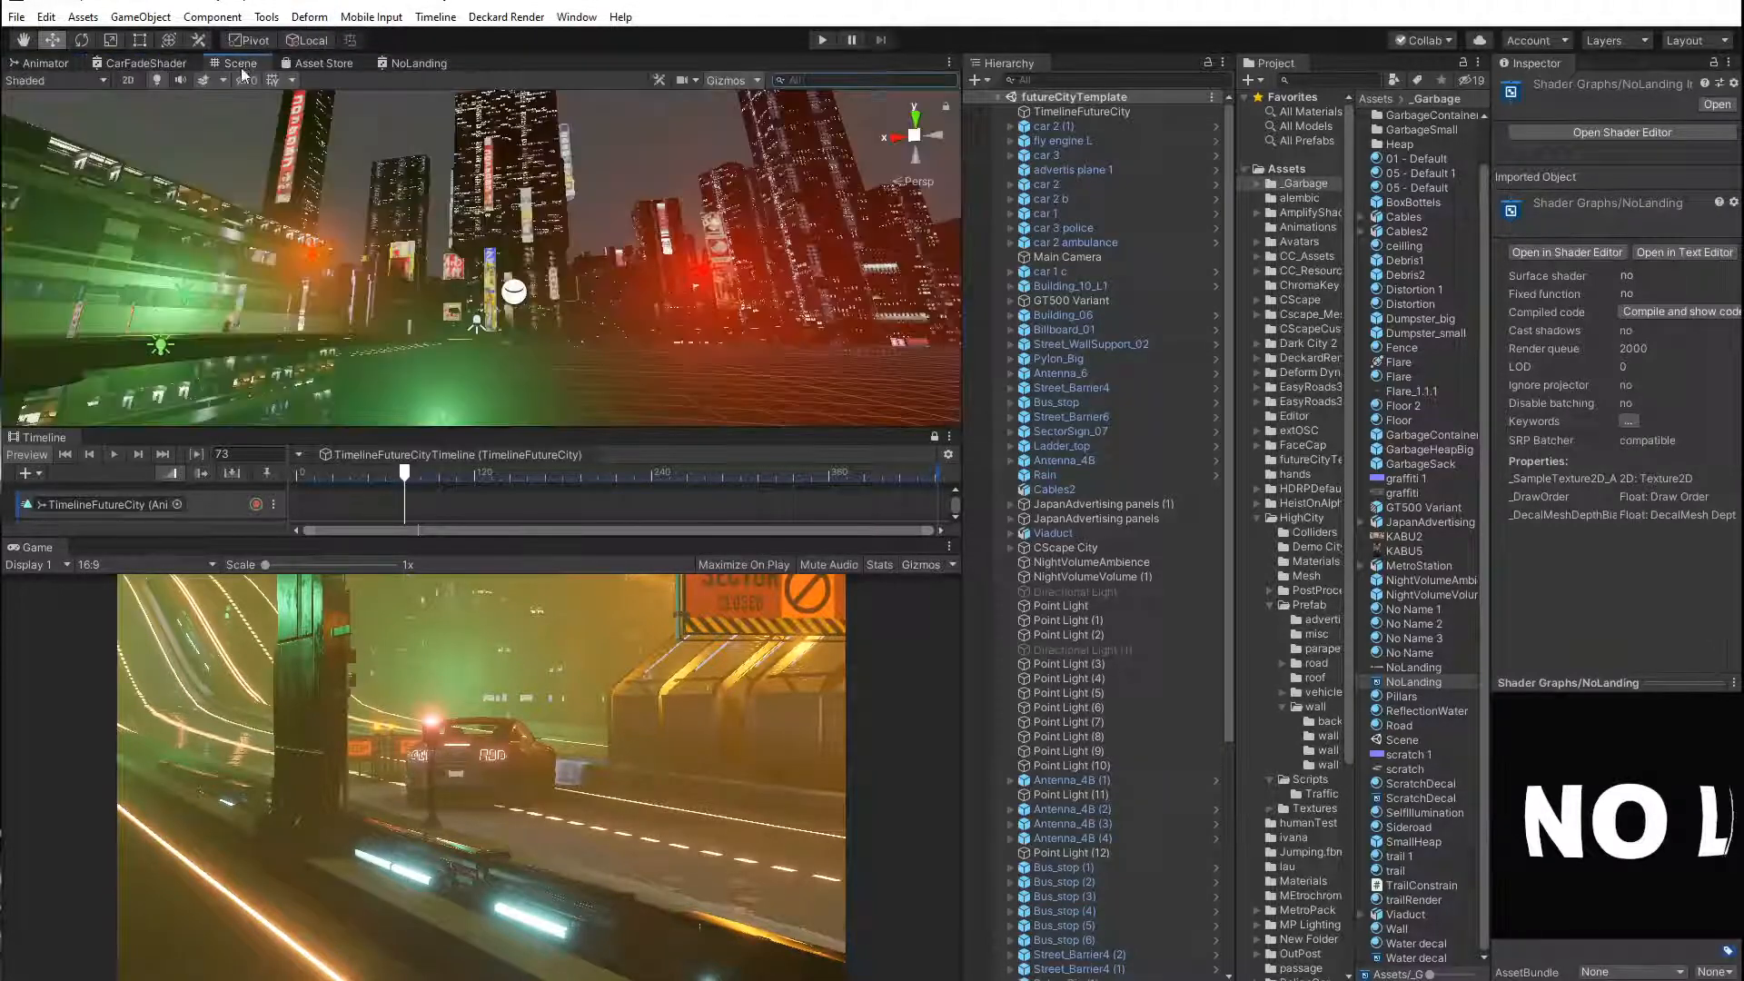
{"action": "right_click_drag", "start_coordinate": [451, 239], "coordinate": [486, 416]}
{"action": "middle_click_drag", "start_coordinate": [335, 299], "coordinate": [633, 341]}
{"action": "right_click_drag", "start_coordinate": [632, 341], "coordinate": [621, 222]}
{"action": "scroll", "coordinate": [621, 216], "scroll_direction": "down", "scroll_amount": 5}
{"action": "mouse_move", "coordinate": [614, 225]}
{"action": "middle_mouse_down"}
{"action": "mouse_move", "coordinate": [591, 195]}
{"action": "mouse_move", "coordinate": [604, 222]}
{"action": "mouse_move", "coordinate": [621, 212]}
{"action": "middle_mouse_up"}
{"action": "scroll", "coordinate": [592, 181], "scroll_direction": "up", "scroll_amount": 4}
{"action": "scroll", "coordinate": [594, 178], "scroll_direction": "down", "scroll_amount": 7}
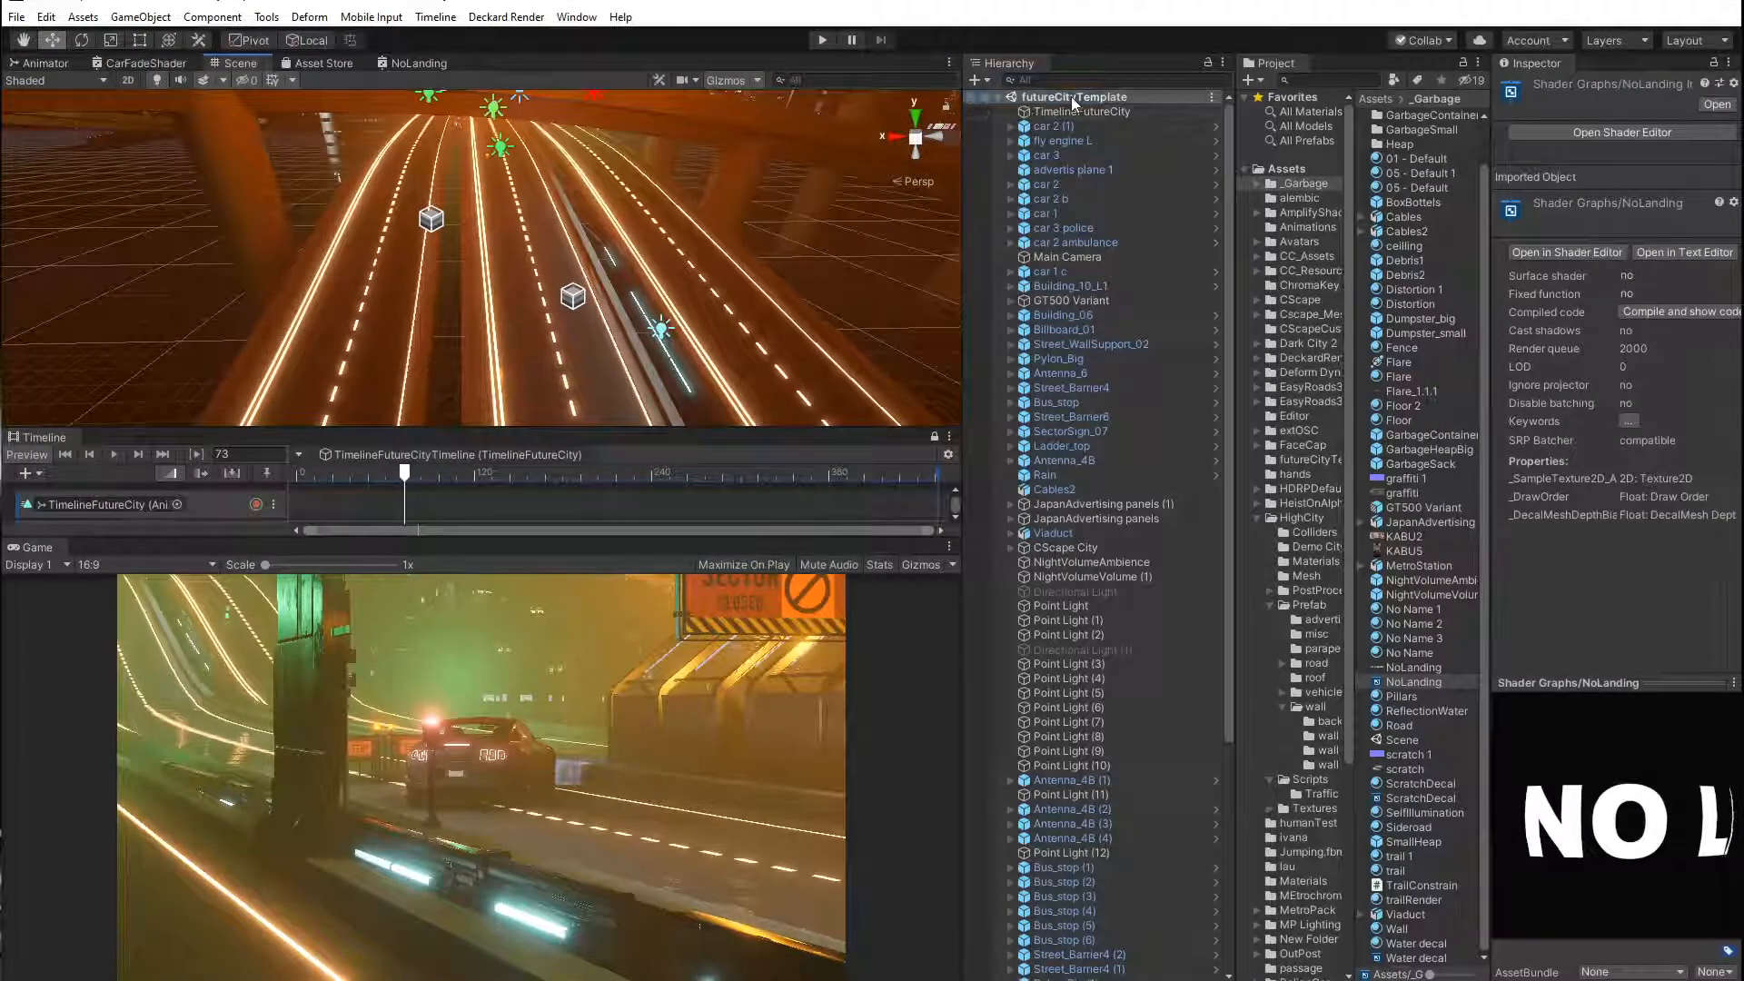
Add a Decal Projector object to the futureCityTemplate scene.
{"action": "right_click", "coordinate": [1071, 97]}
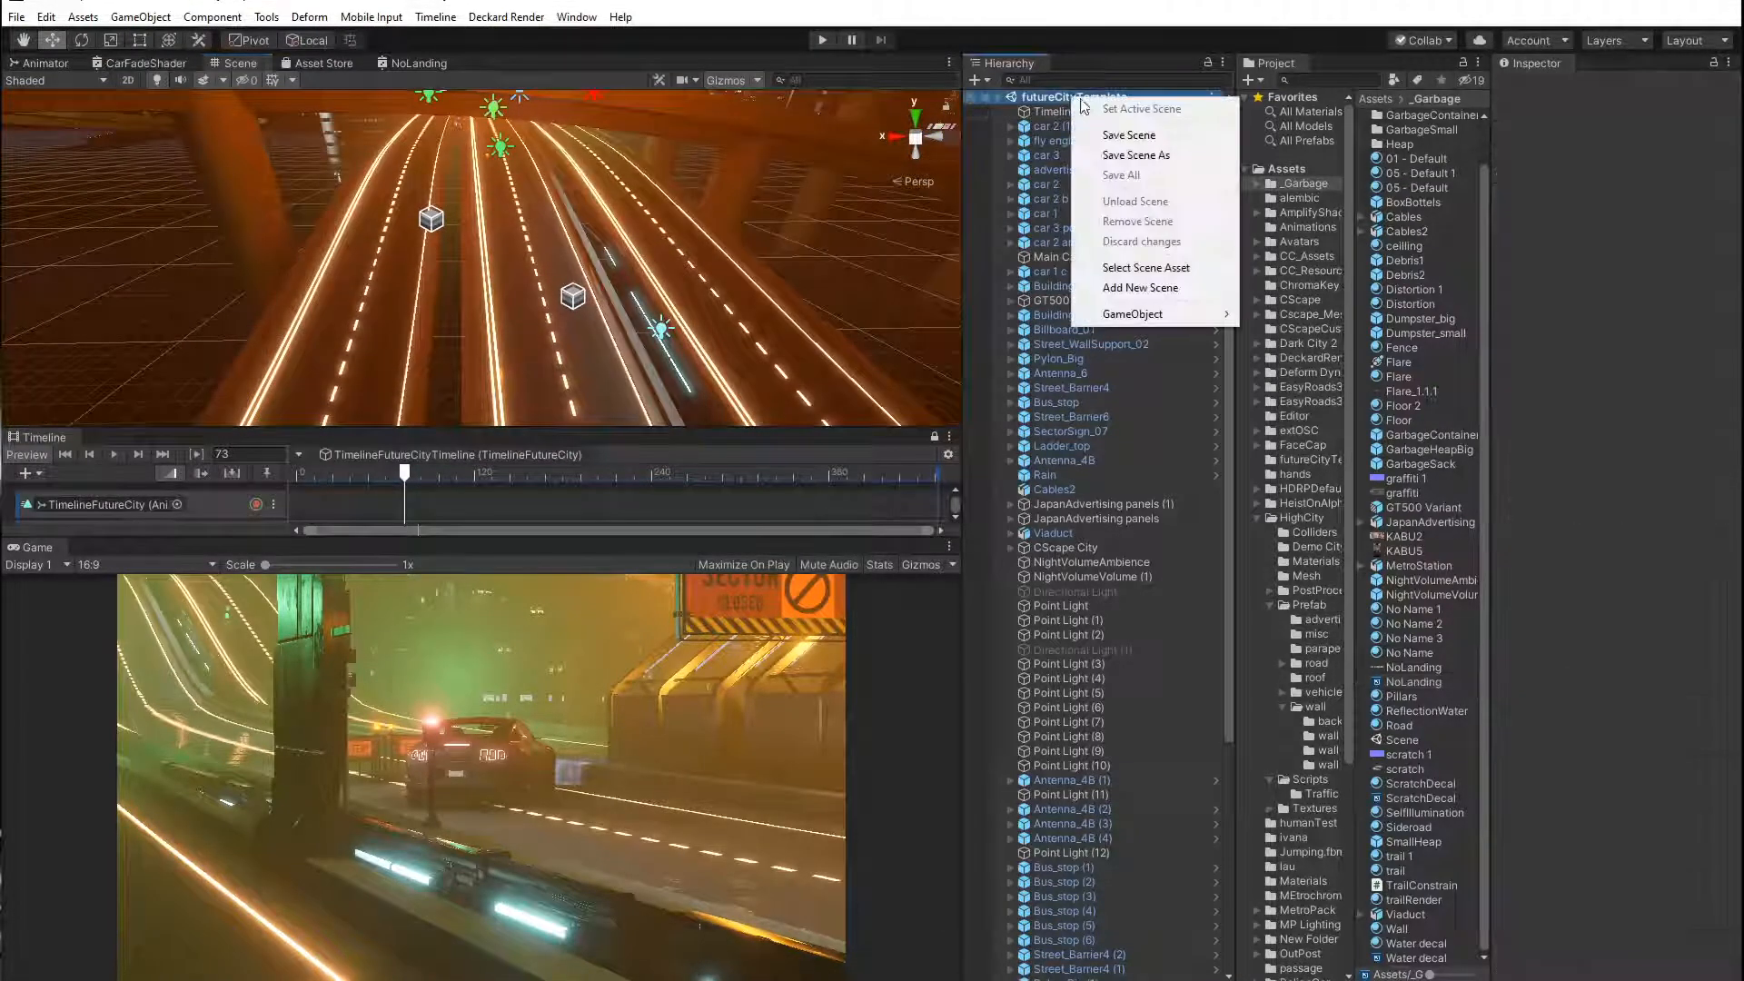
{"action": "mouse_move", "coordinate": [1170, 320]}
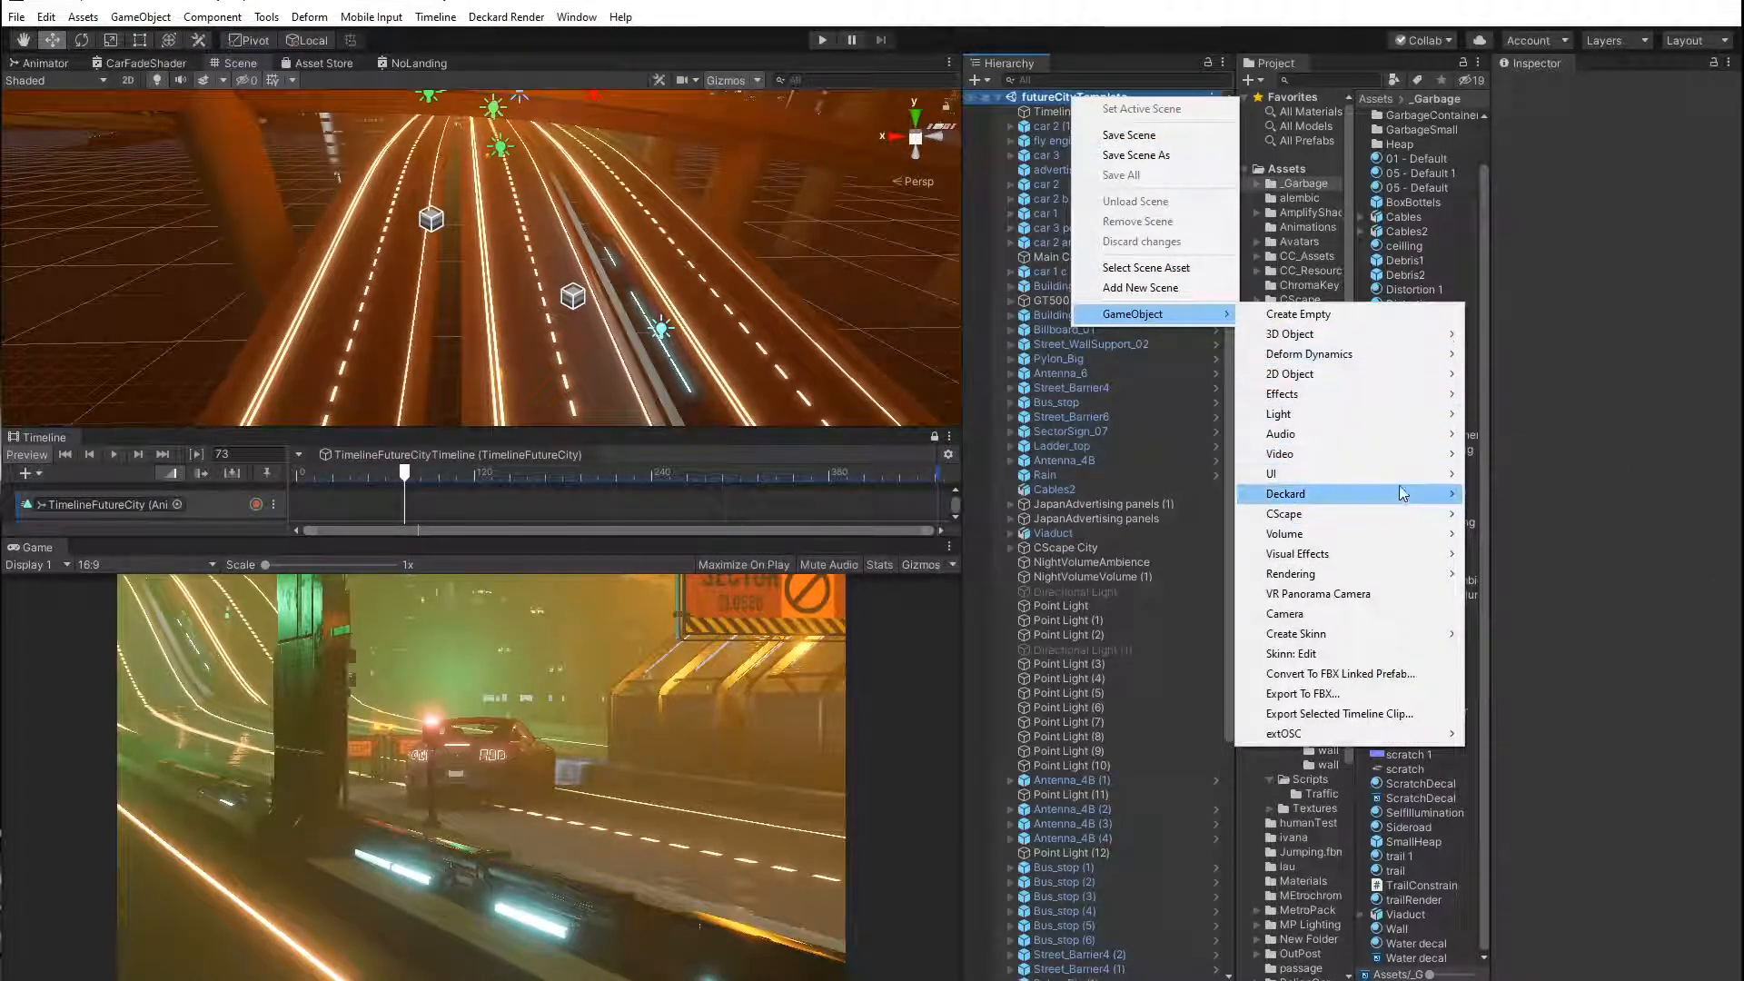
{"action": "mouse_move", "coordinate": [1417, 417]}
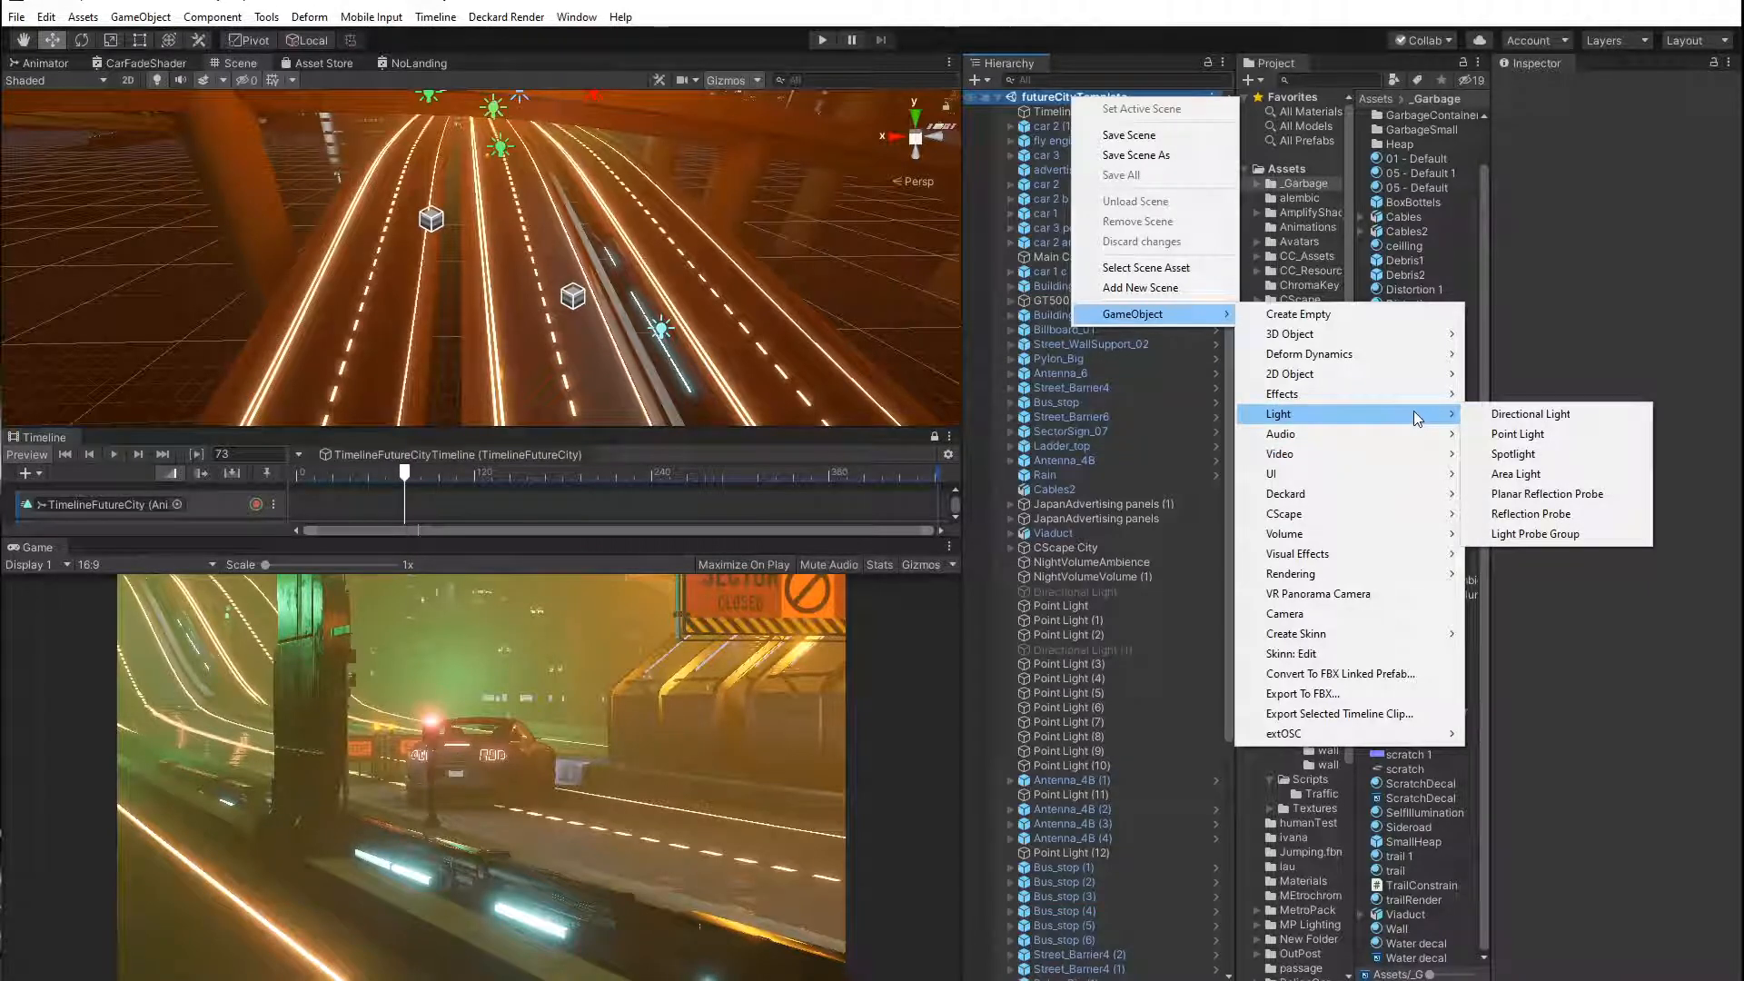
{"action": "mouse_move", "coordinate": [1380, 556]}
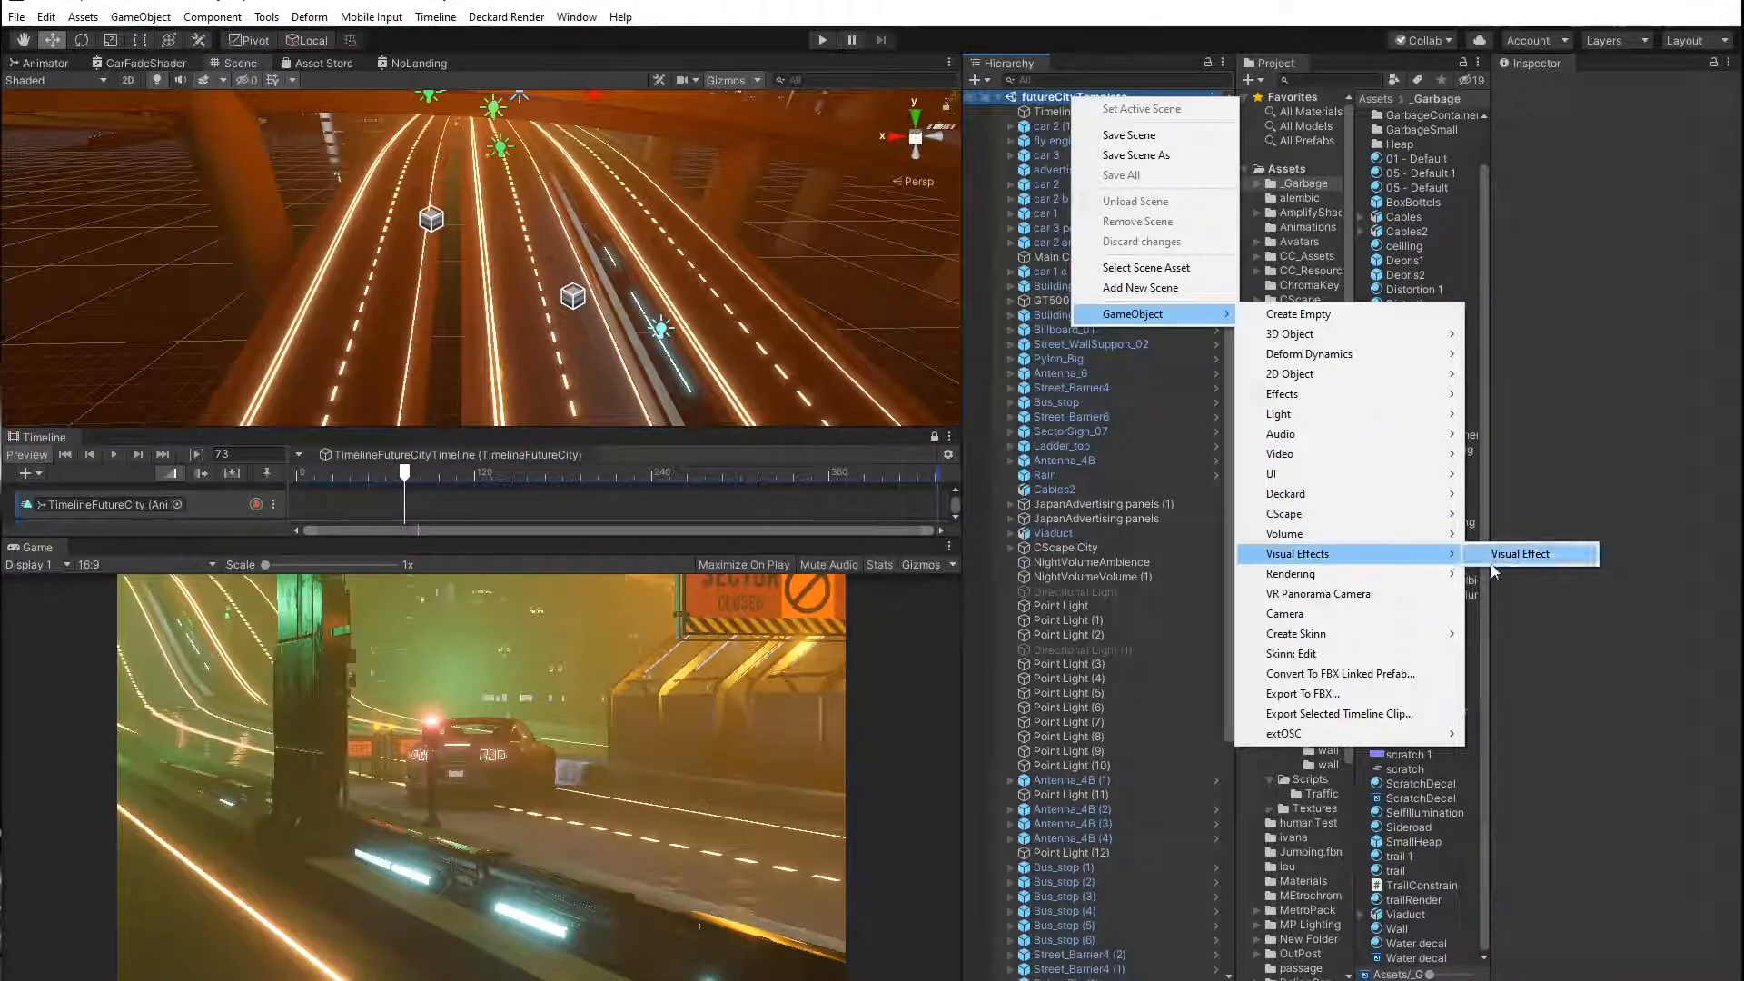
{"action": "mouse_move", "coordinate": [1445, 581]}
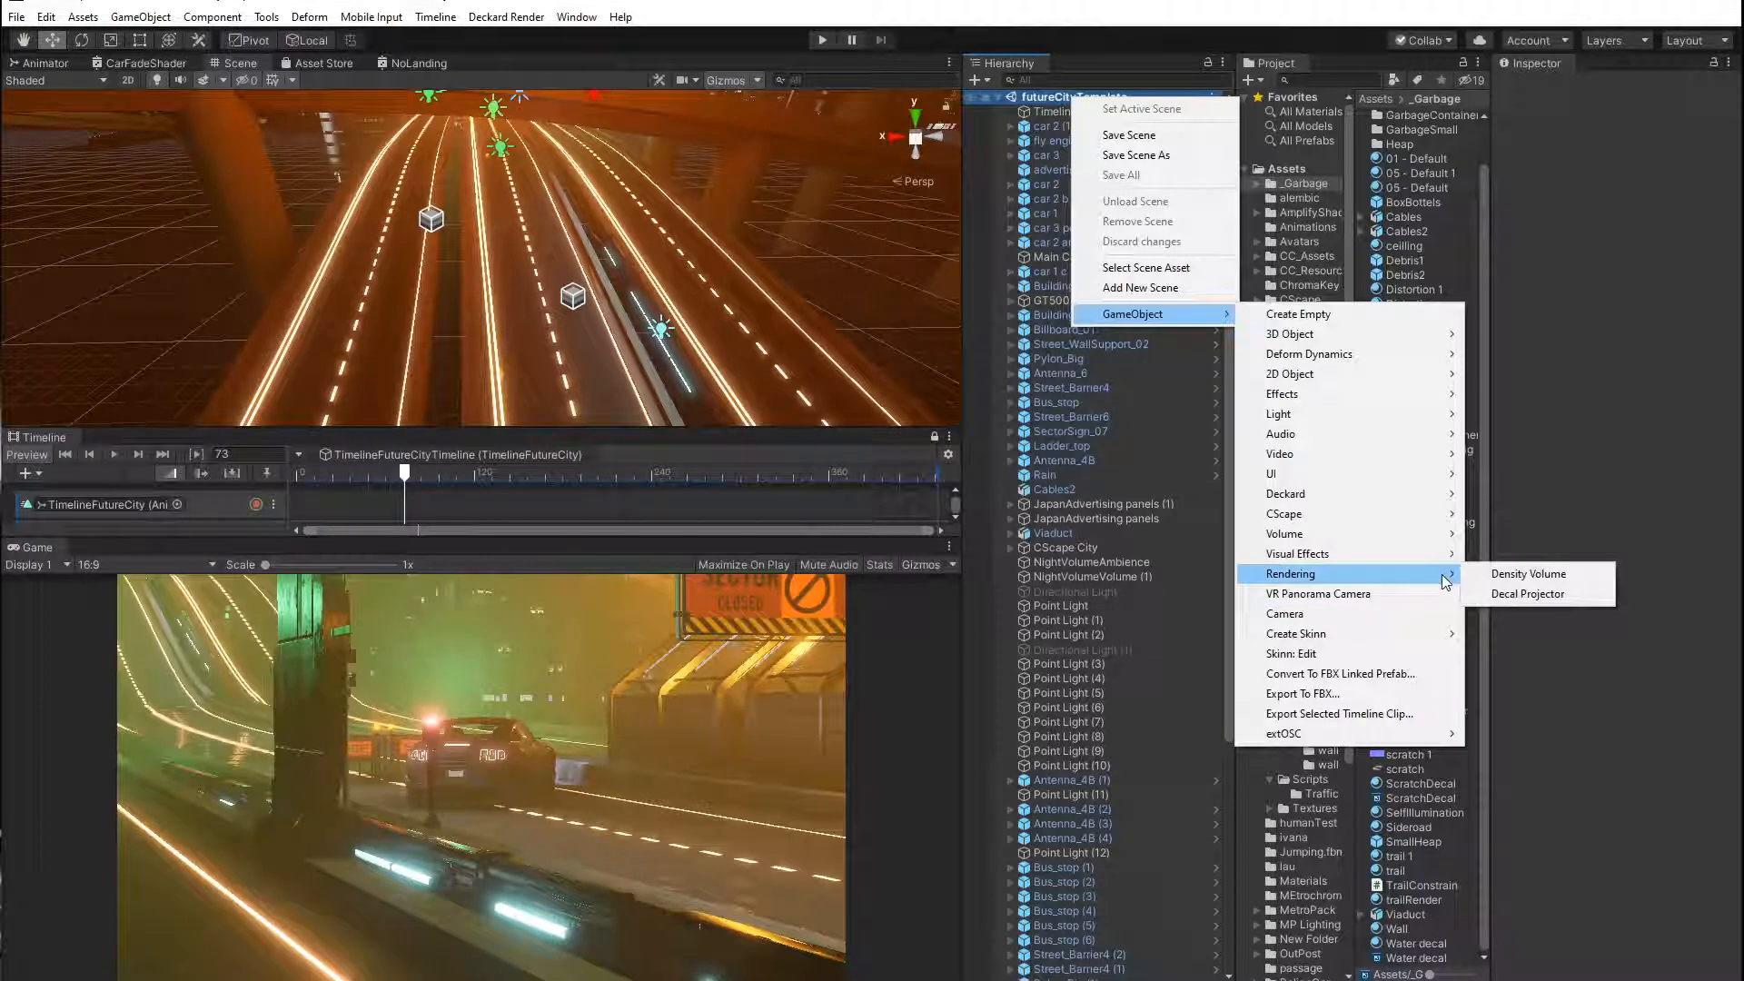
{"action": "left_click", "coordinate": [1522, 593]}
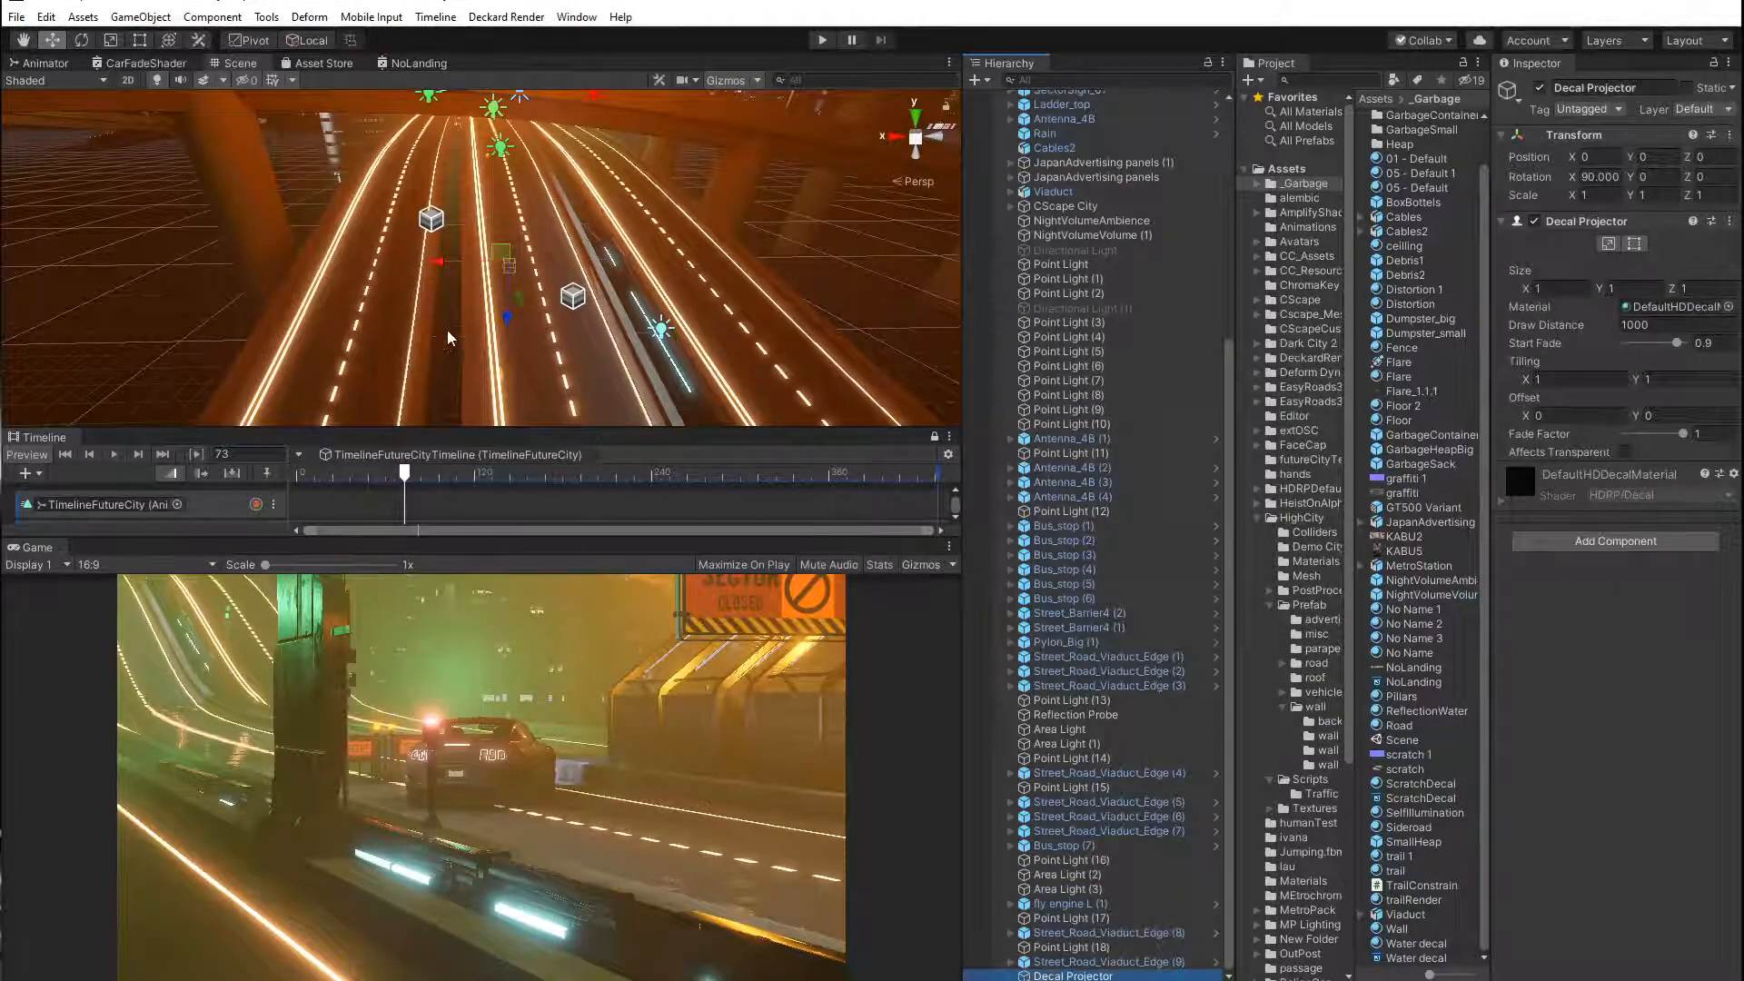
Raise the Decal Projector above the highway to a Y position of about 7.08.
{"action": "middle_click_drag", "start_coordinate": [452, 328], "coordinate": [461, 334]}
{"action": "left_click_drag", "start_coordinate": [618, 358], "coordinate": [613, 239]}
{"action": "scroll", "coordinate": [614, 247], "scroll_direction": "up", "scroll_amount": 3}
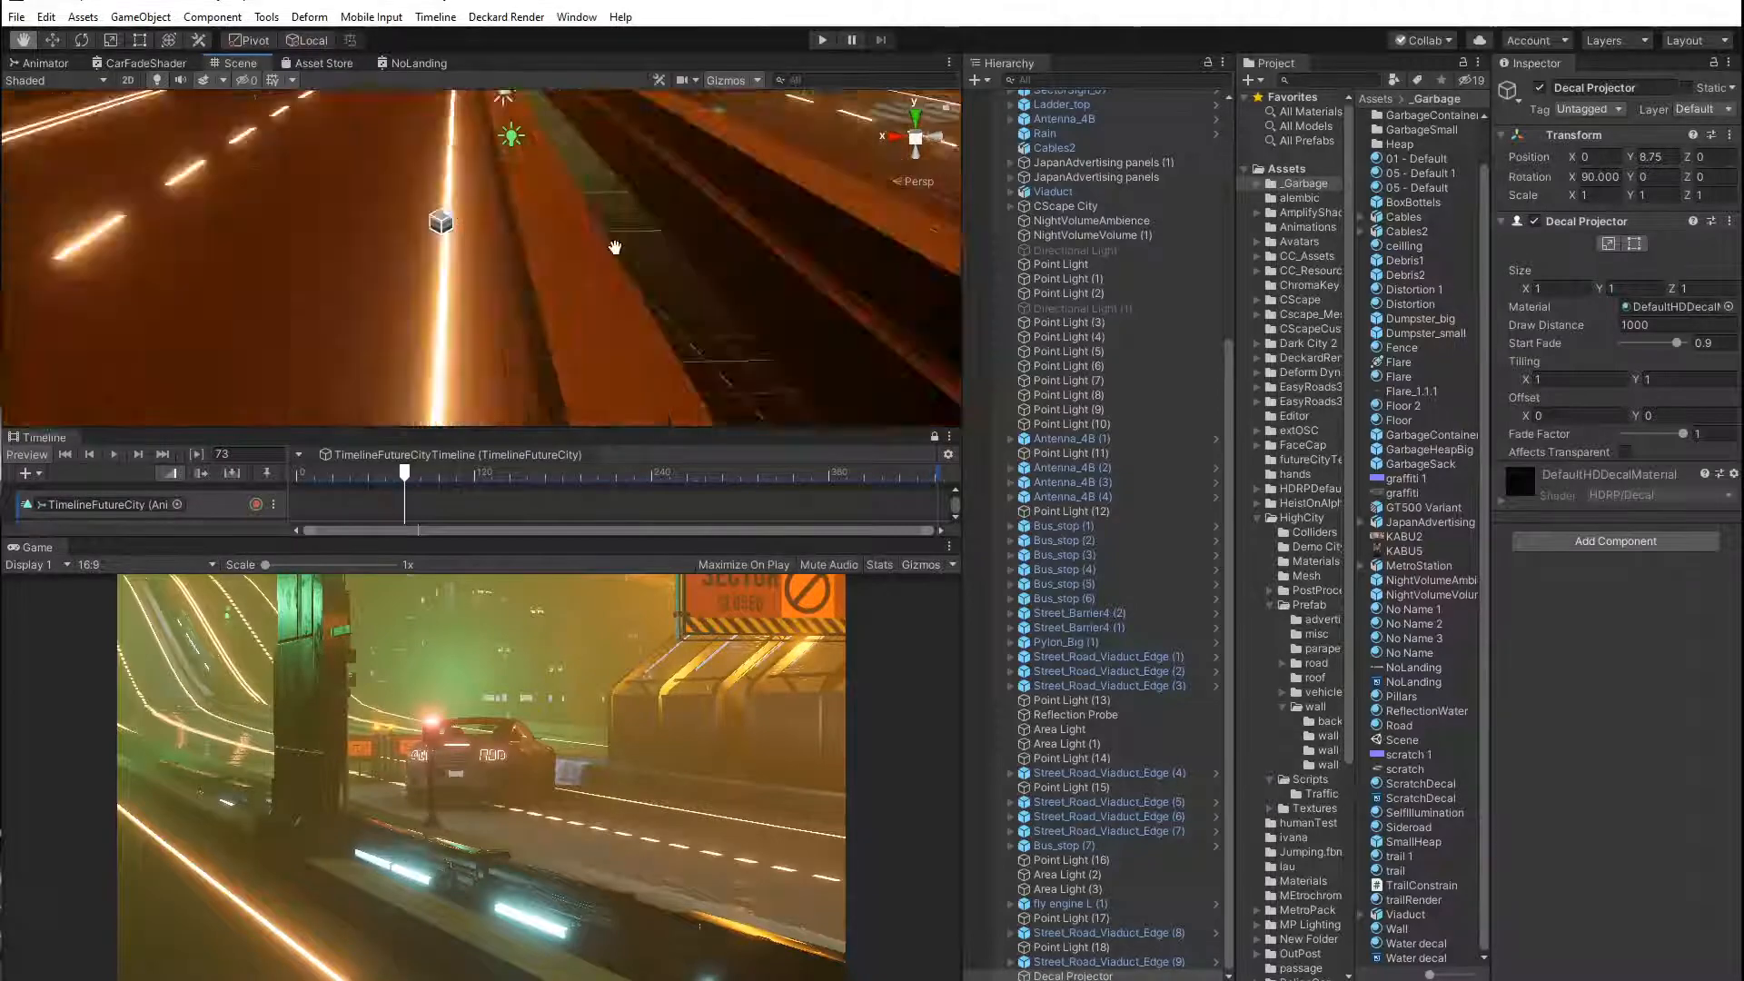
{"action": "middle_click_drag", "start_coordinate": [614, 248], "coordinate": [616, 241]}
{"action": "scroll", "coordinate": [615, 261], "scroll_direction": "down", "scroll_amount": 2}
{"action": "scroll", "coordinate": [617, 242], "scroll_direction": "down", "scroll_amount": 4}
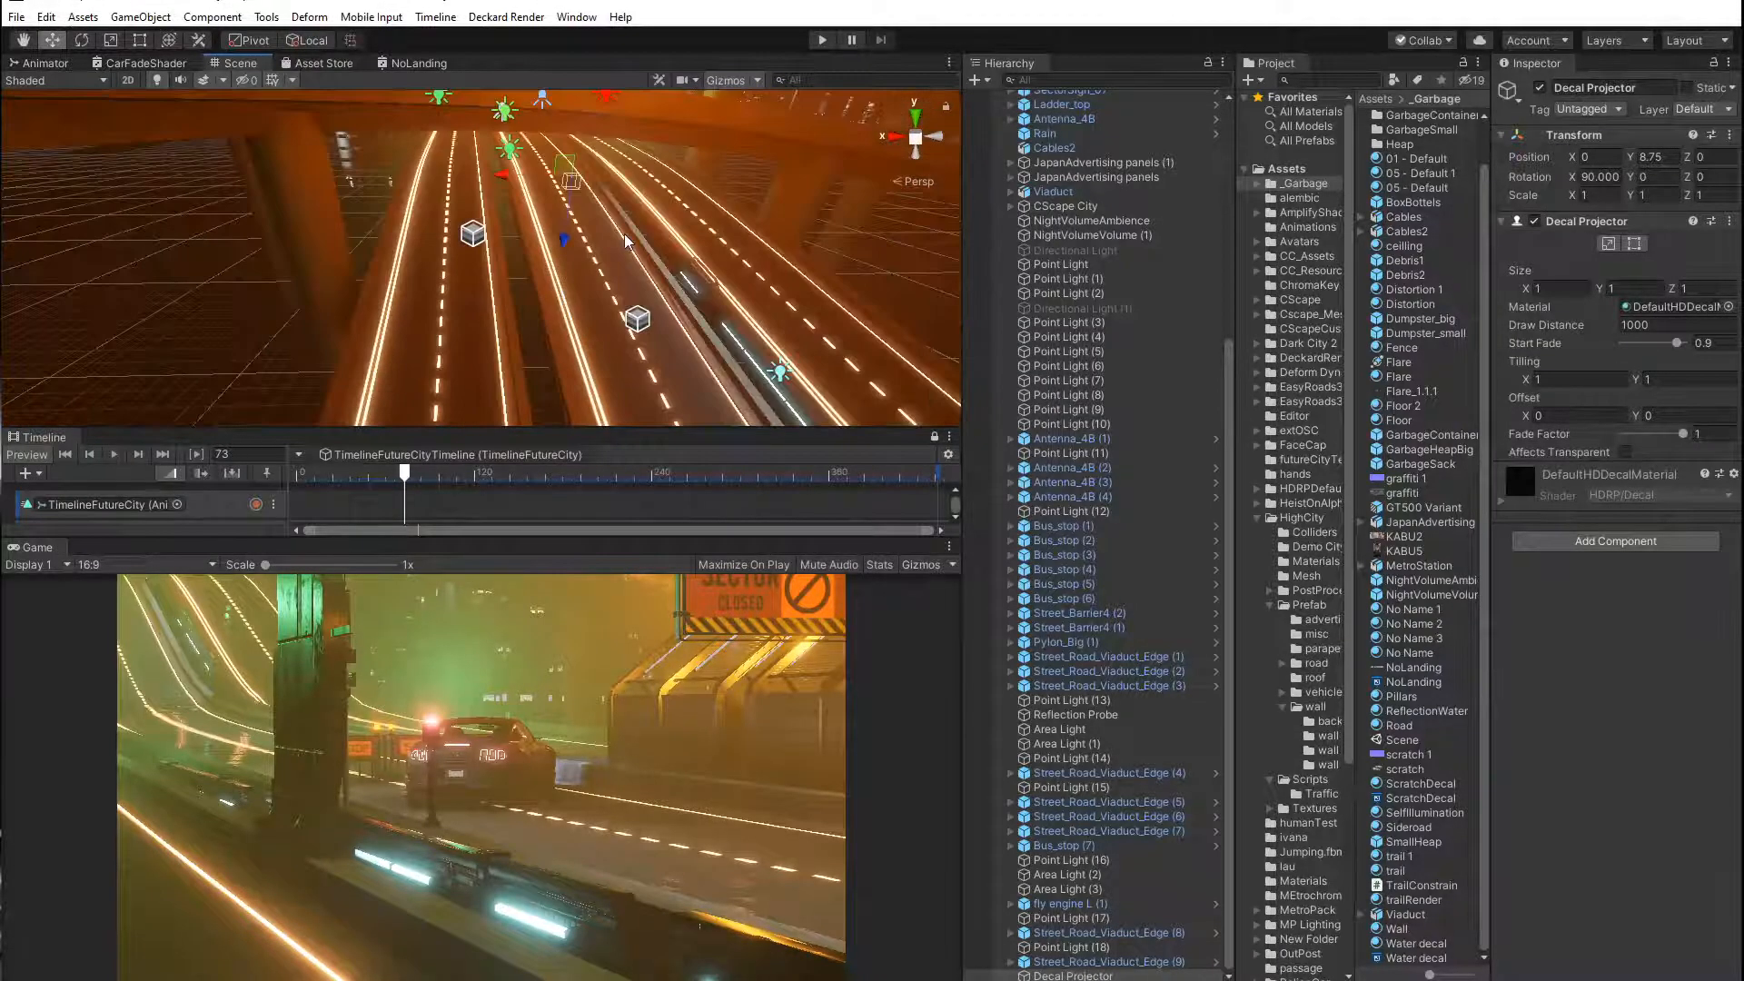
{"action": "left_click_drag", "start_coordinate": [588, 205], "coordinate": [530, 271]}
{"action": "right_click_drag", "start_coordinate": [529, 269], "coordinate": [796, 176]}
{"action": "middle_click_drag", "start_coordinate": [218, 391], "coordinate": [344, 247]}
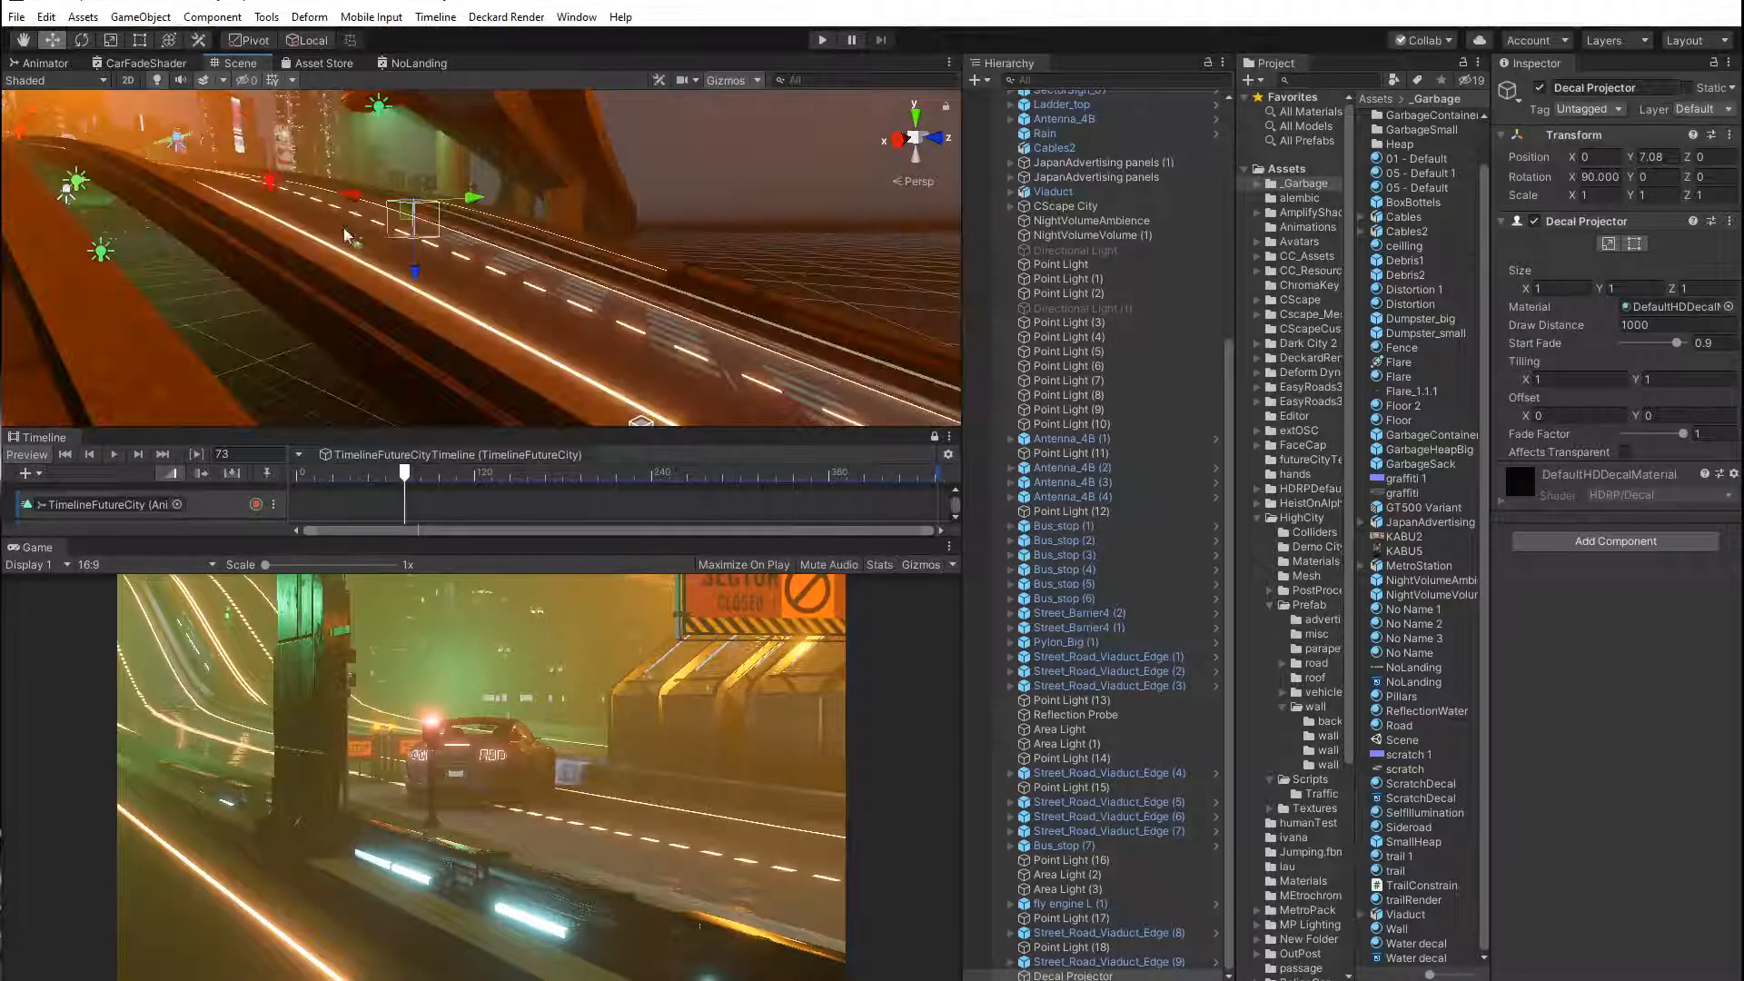
Lower the Decal Projector to about Y 6.67 and enlarge its size to about 4.13 × 3.99 × 3.93.
{"action": "left_click_drag", "start_coordinate": [416, 273], "coordinate": [416, 285]}
{"action": "scroll", "coordinate": [416, 263], "scroll_direction": "up", "scroll_amount": 2}
{"action": "middle_click_drag", "start_coordinate": [416, 264], "coordinate": [416, 268]}
{"action": "scroll", "coordinate": [416, 268], "scroll_direction": "down", "scroll_amount": 5}
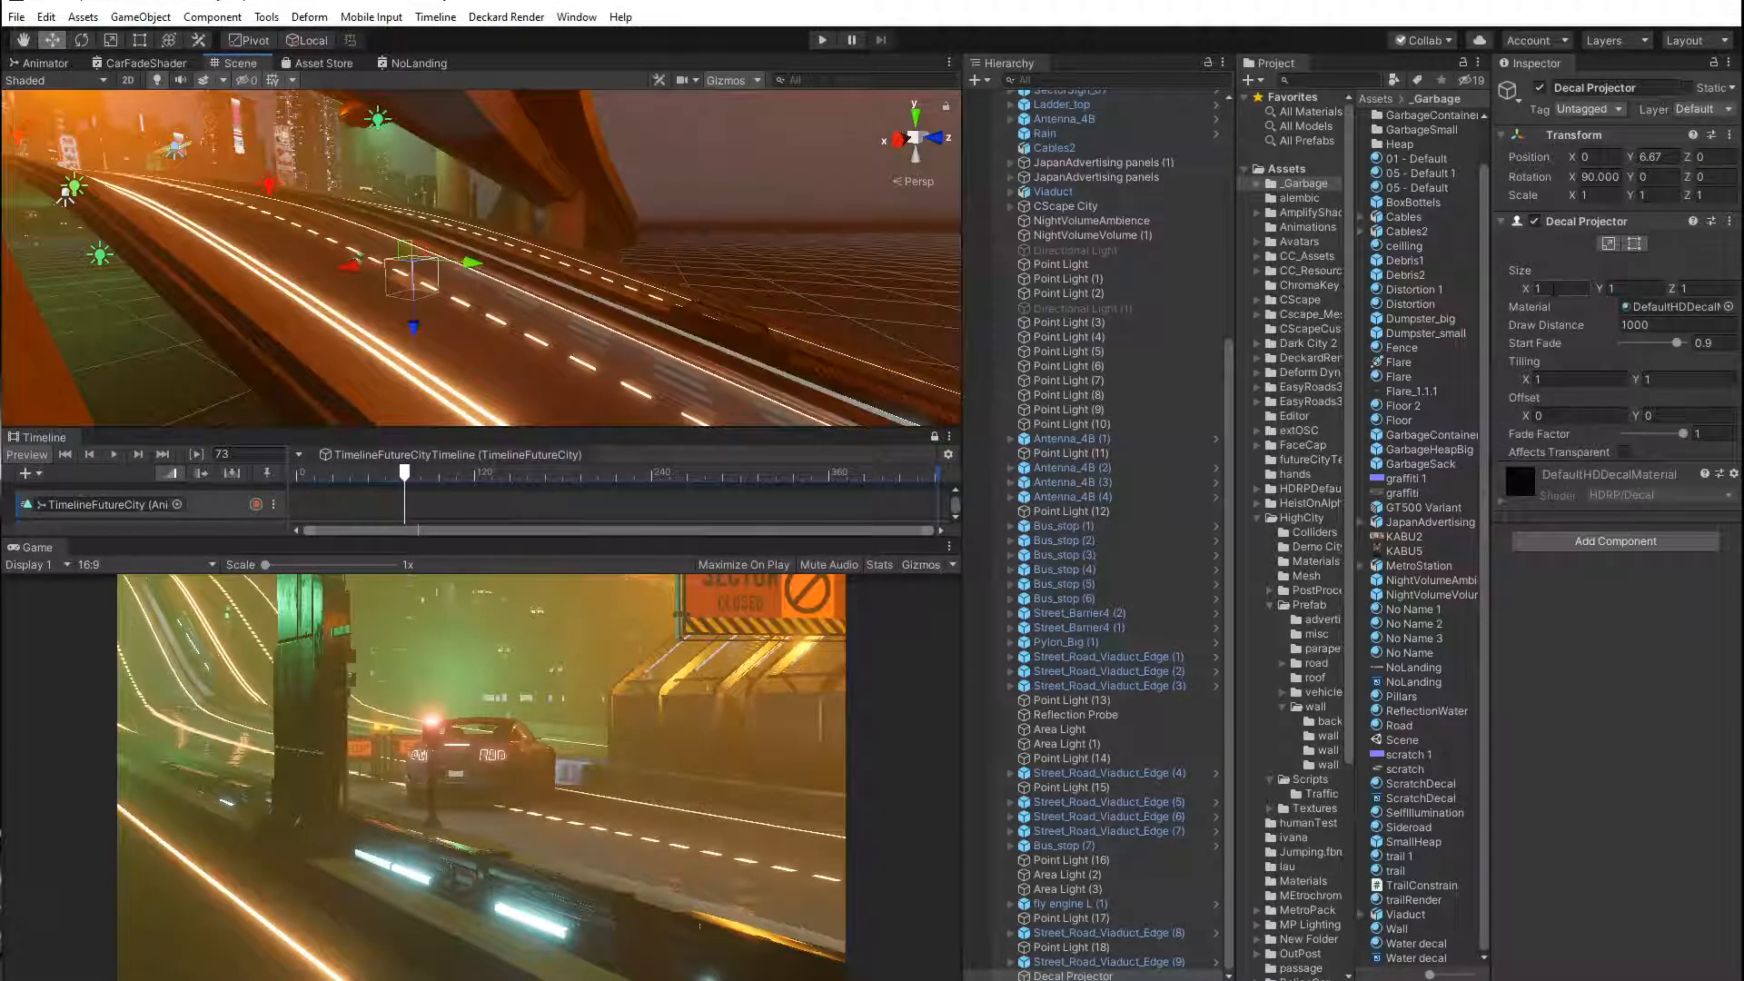
{"action": "left_click_drag", "start_coordinate": [1526, 291], "coordinate": [1738, 288]}
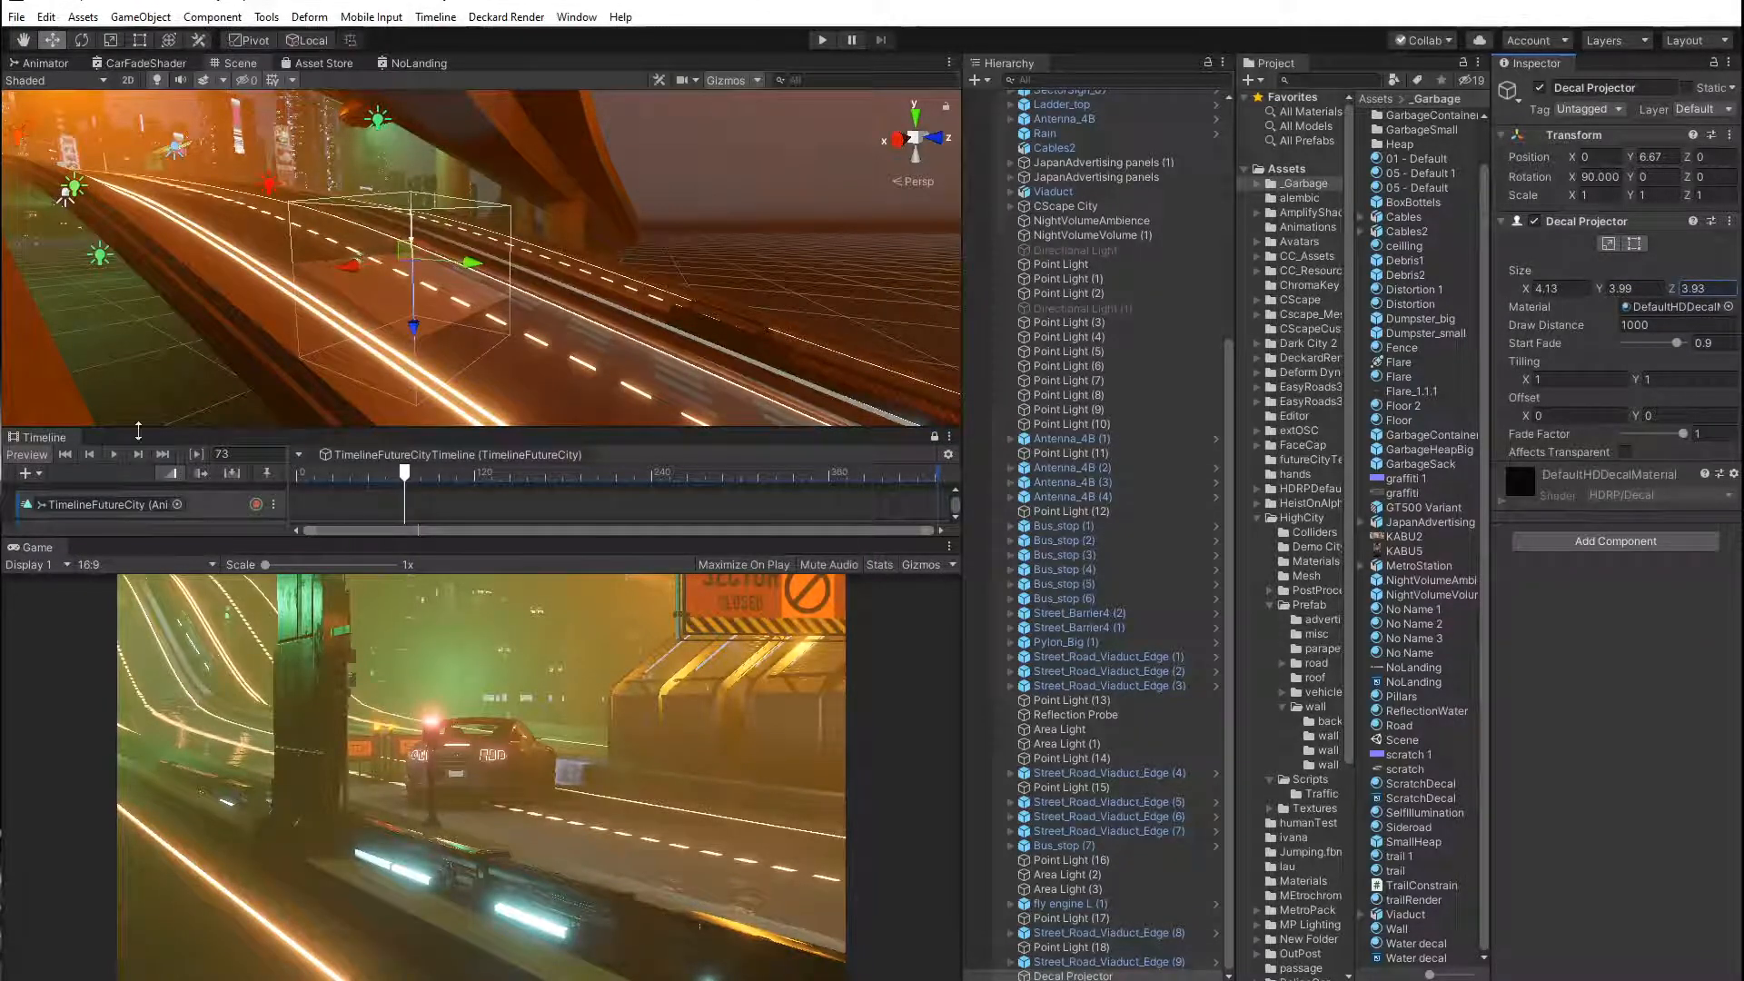
{"action": "left_click", "coordinate": [1732, 474]}
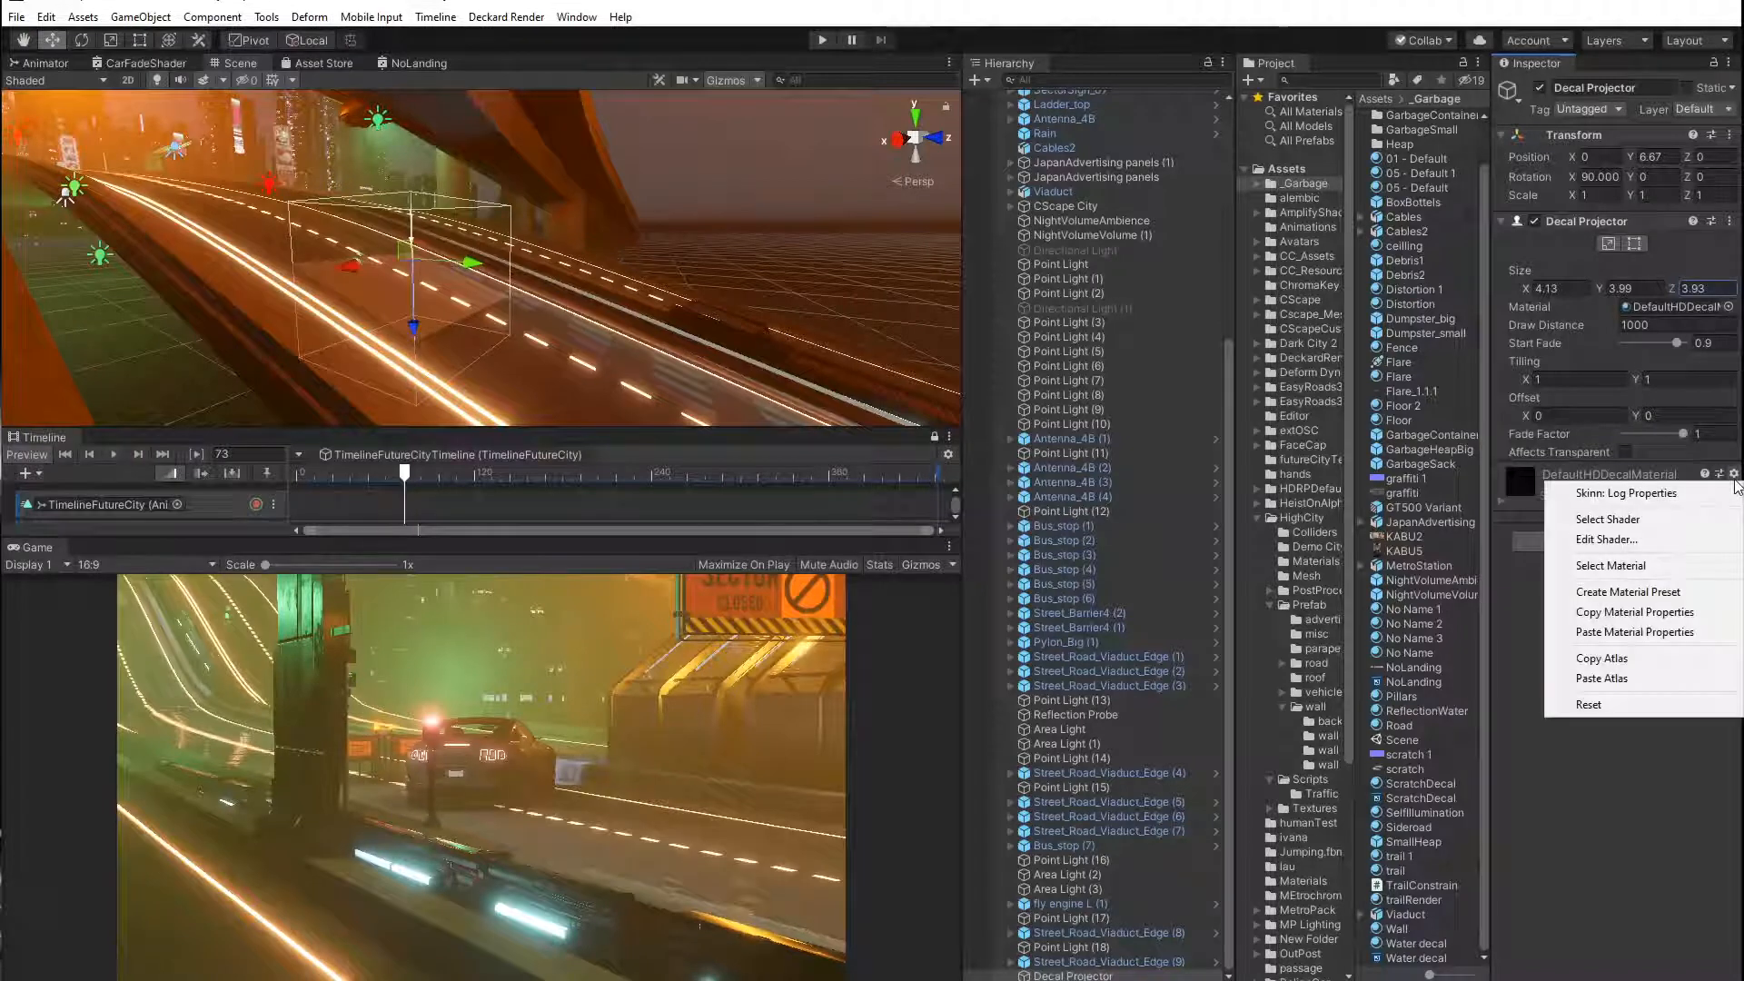
{"action": "left_click", "coordinate": [1638, 520]}
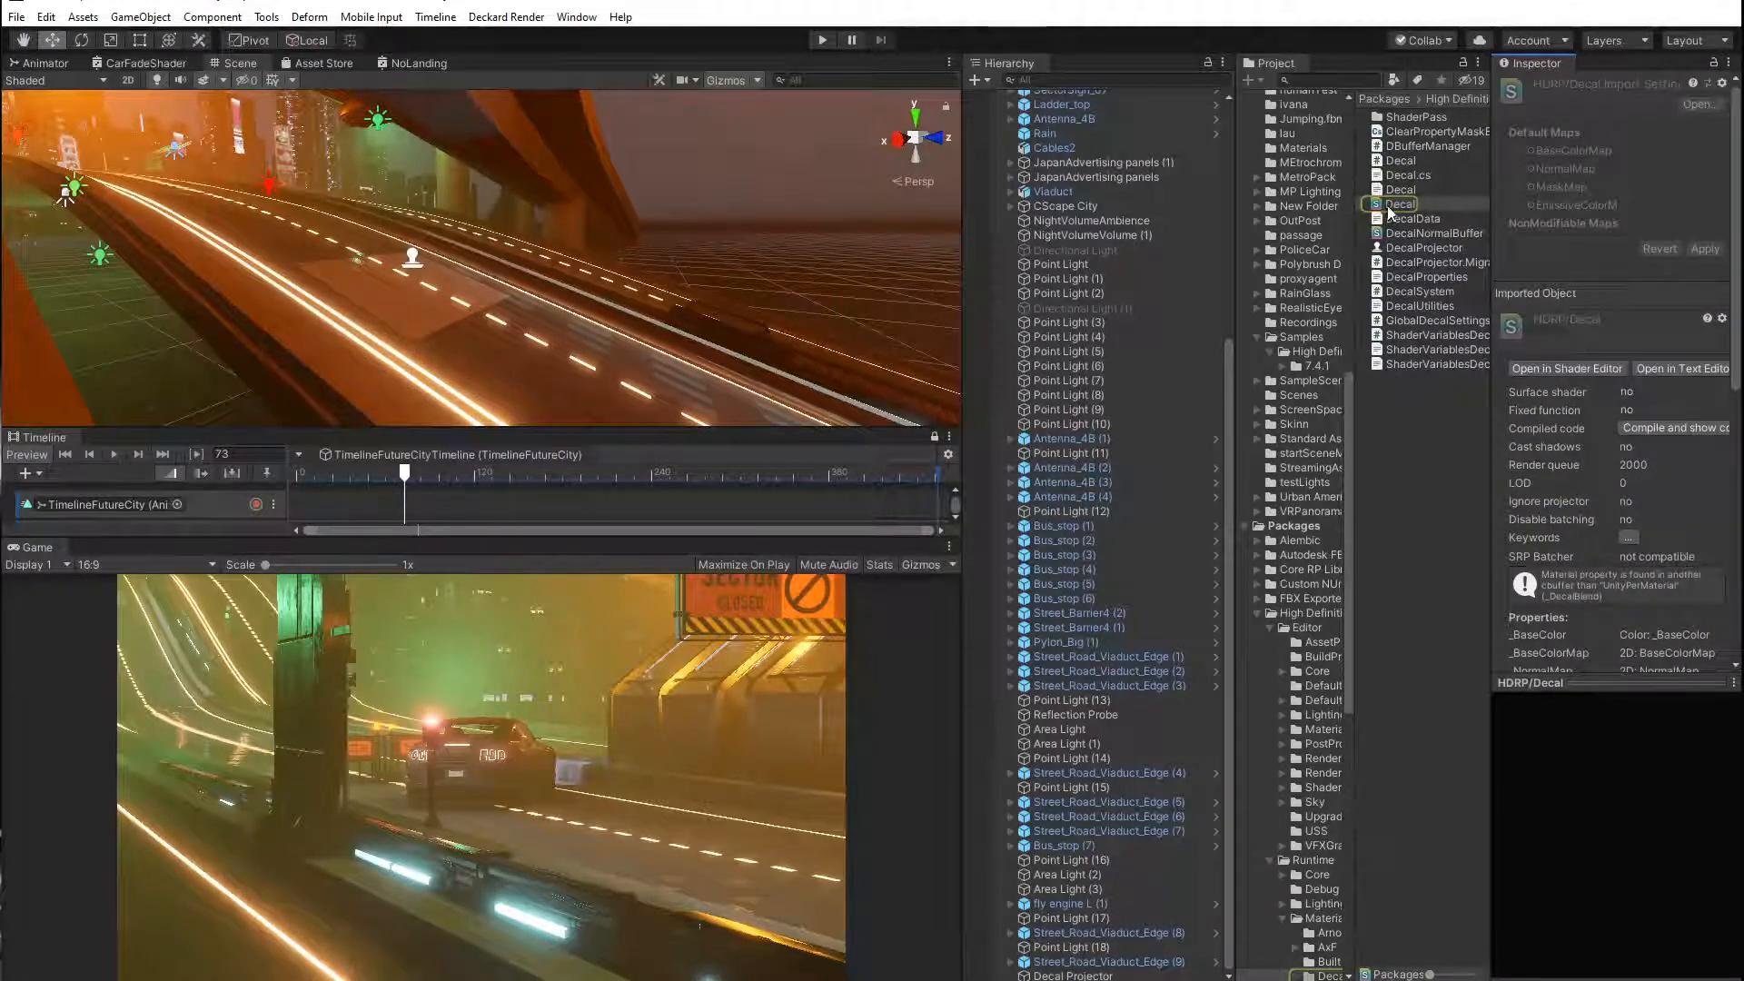
{"action": "left_click", "coordinate": [400, 287]}
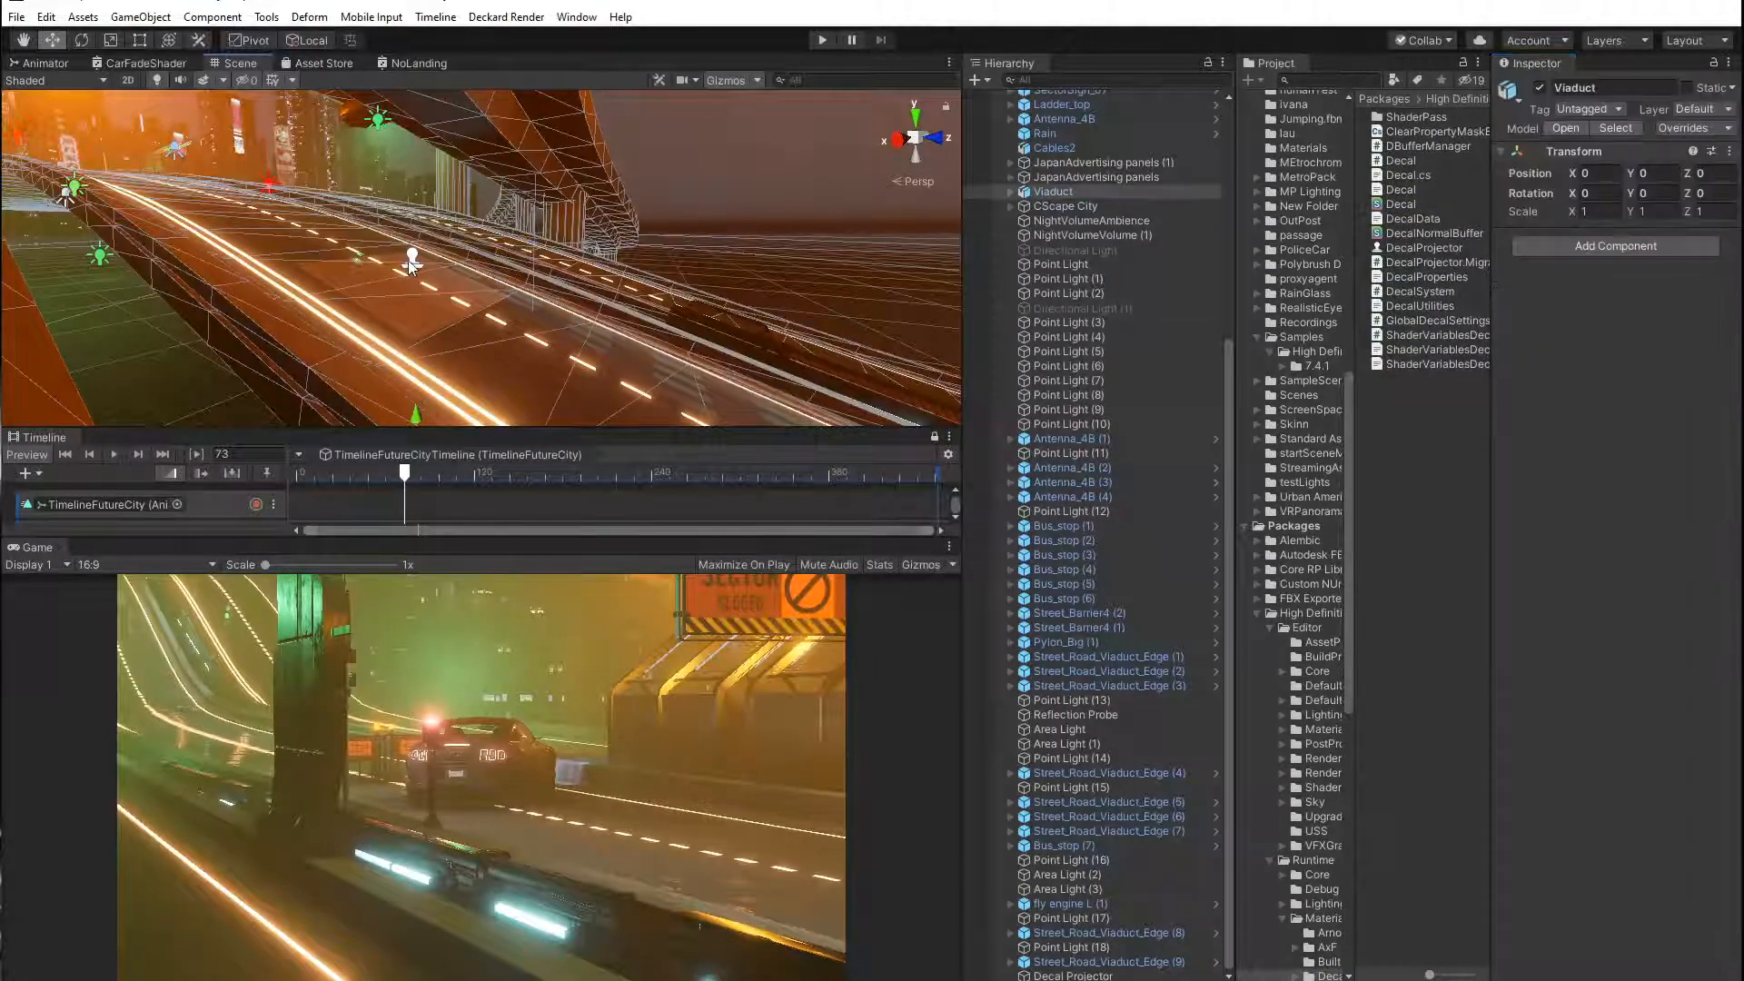
{"action": "left_click", "coordinate": [411, 264]}
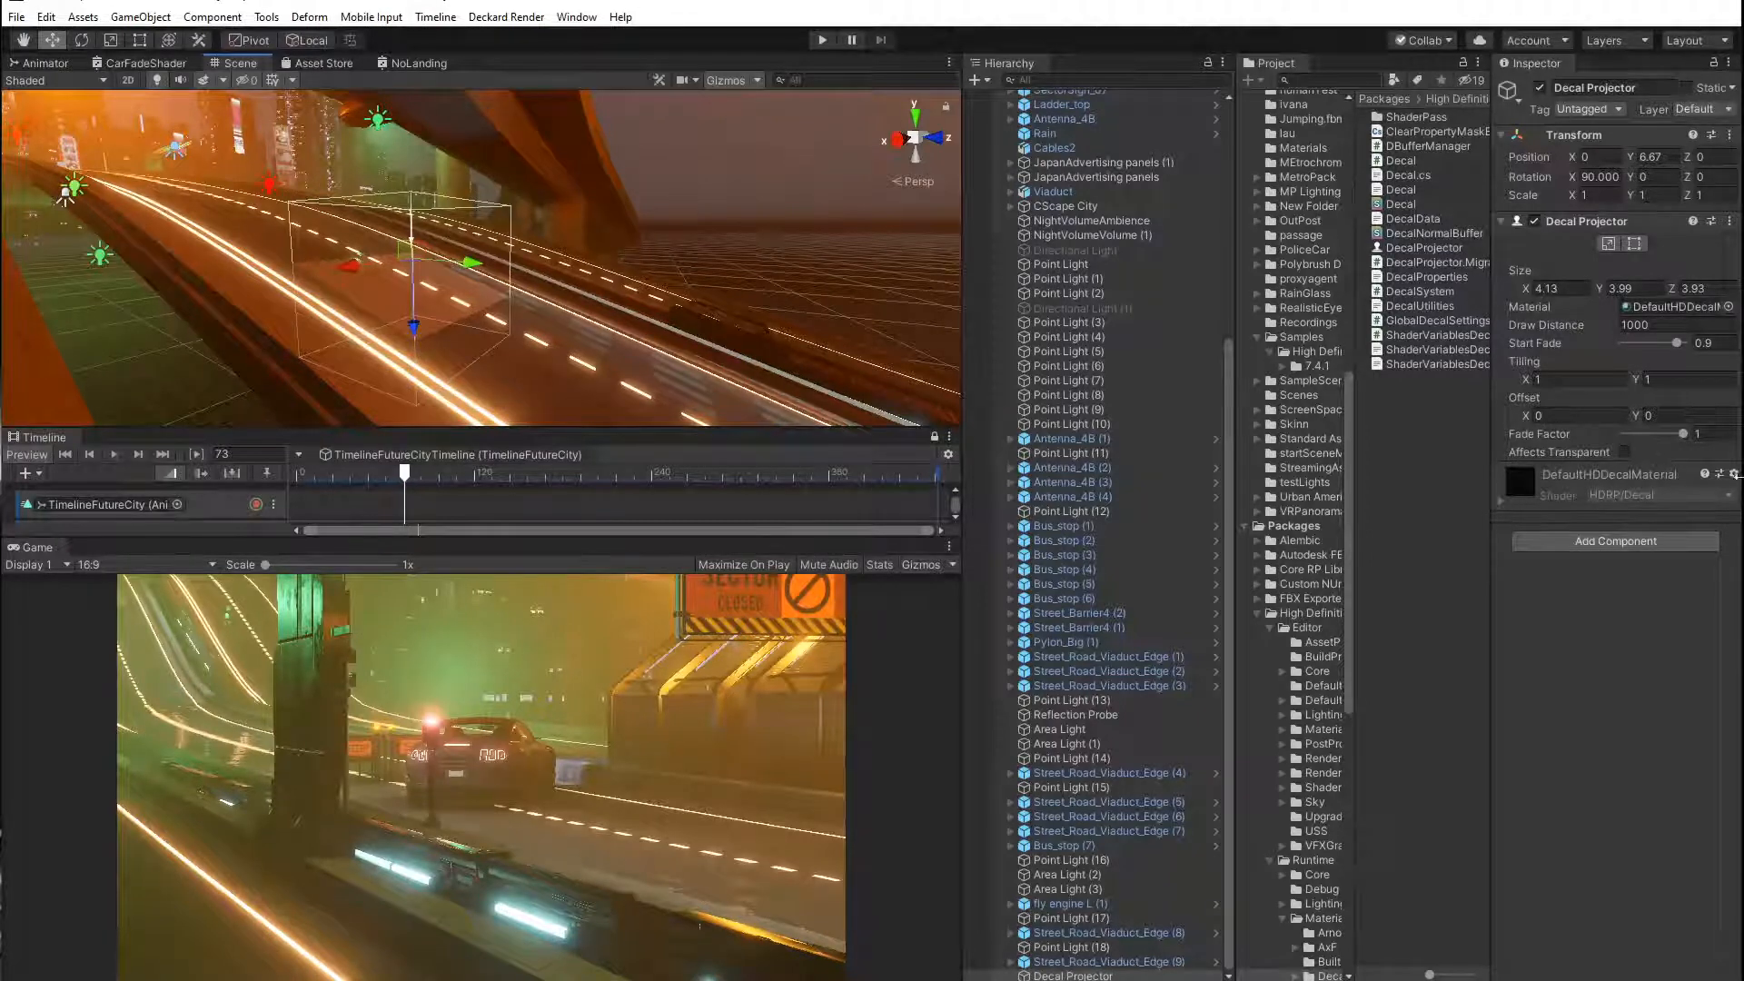
{"action": "left_click", "coordinate": [1733, 475]}
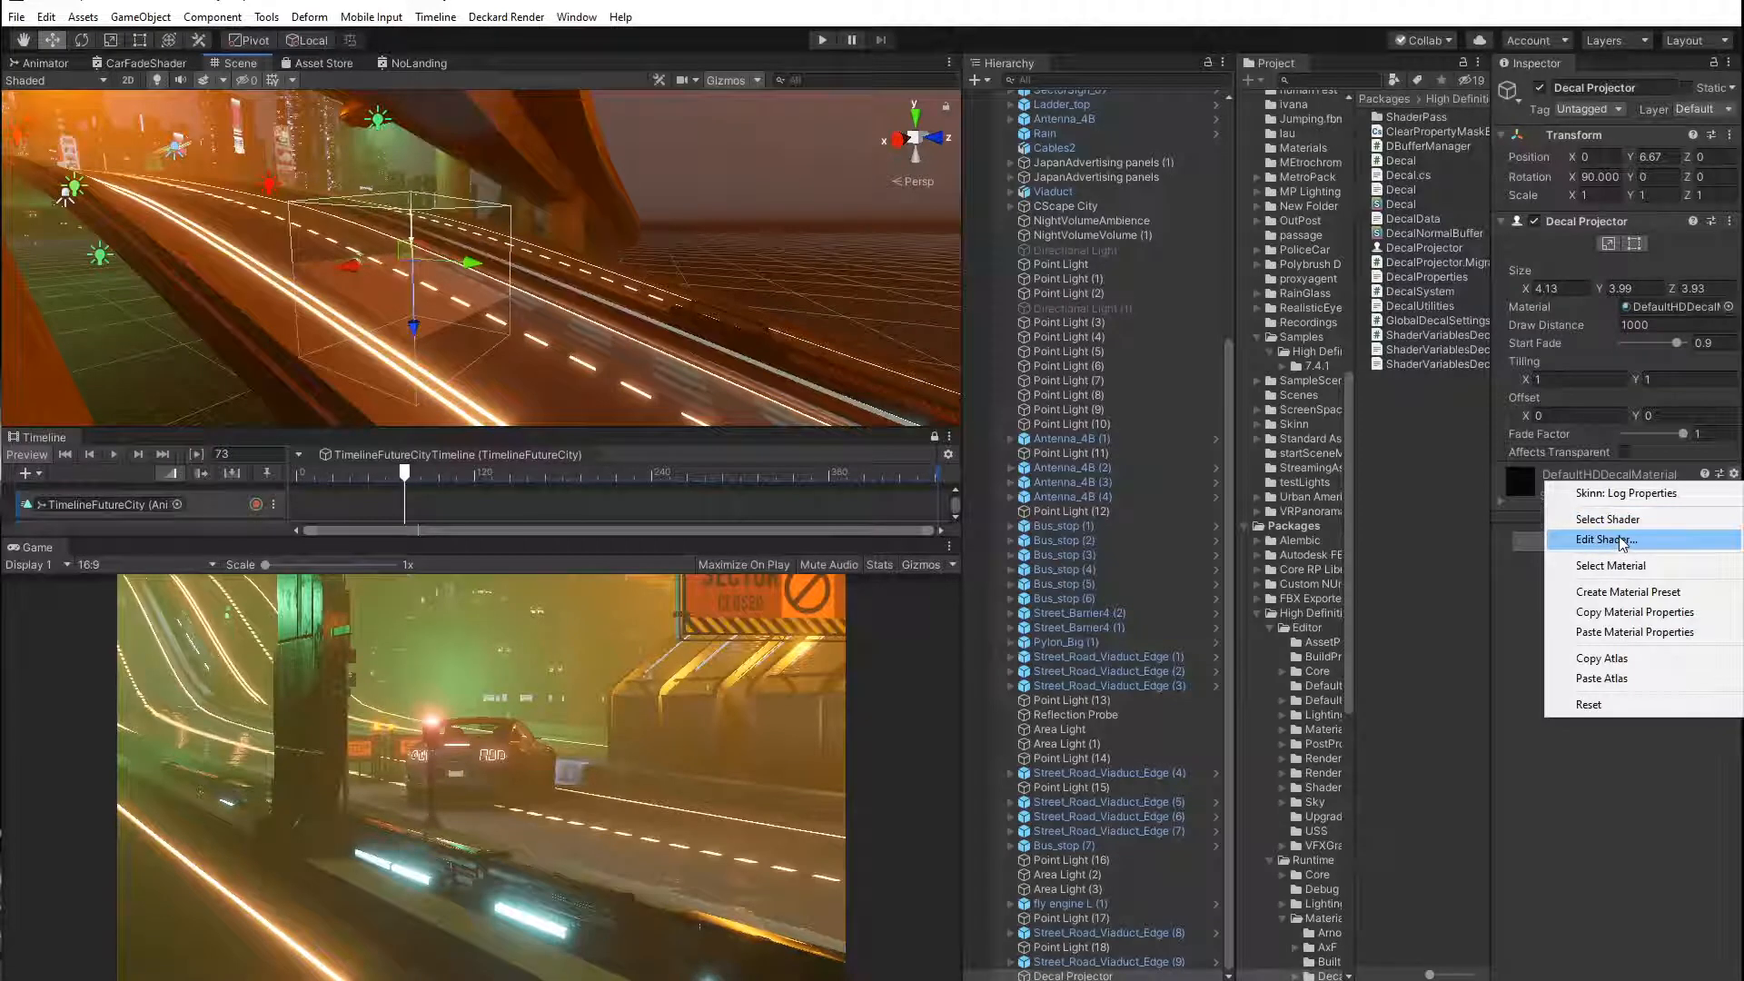
{"action": "left_click", "coordinate": [1516, 491]}
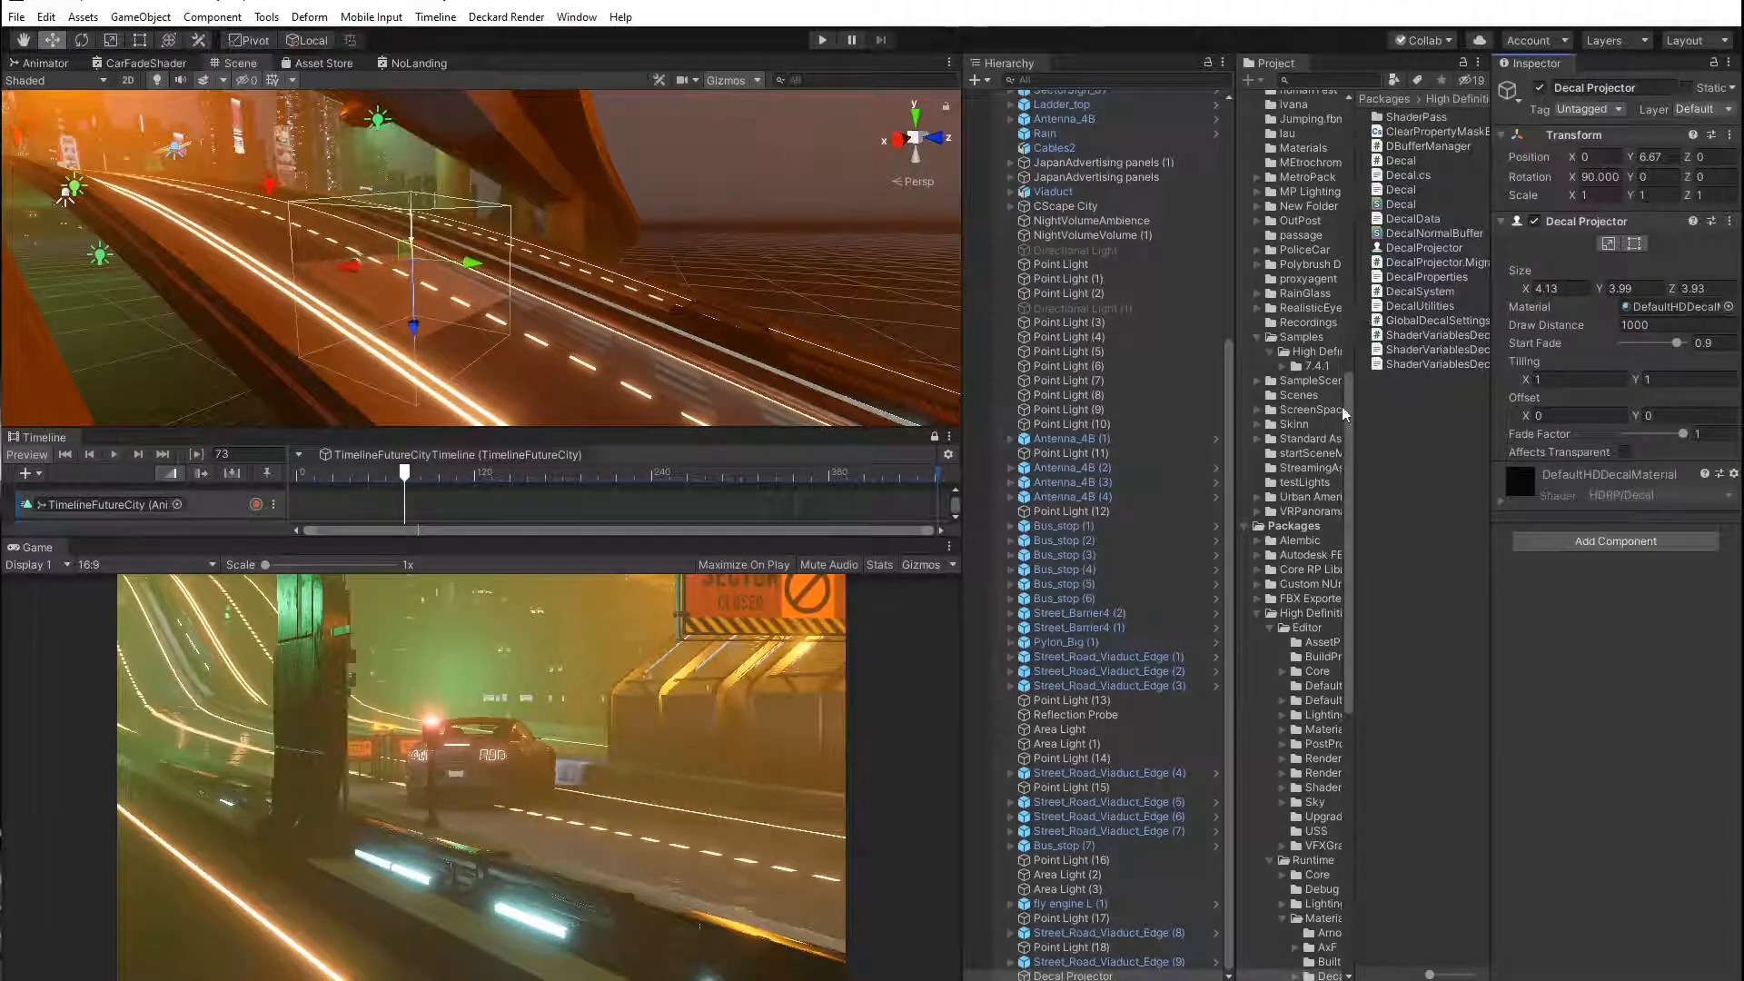
Create a material from the NoLanding shader graph in the _Garbage folder, keeping the default name.
{"action": "left_click_drag", "start_coordinate": [1343, 410], "coordinate": [1338, 119]}
{"action": "left_click", "coordinate": [1302, 185]}
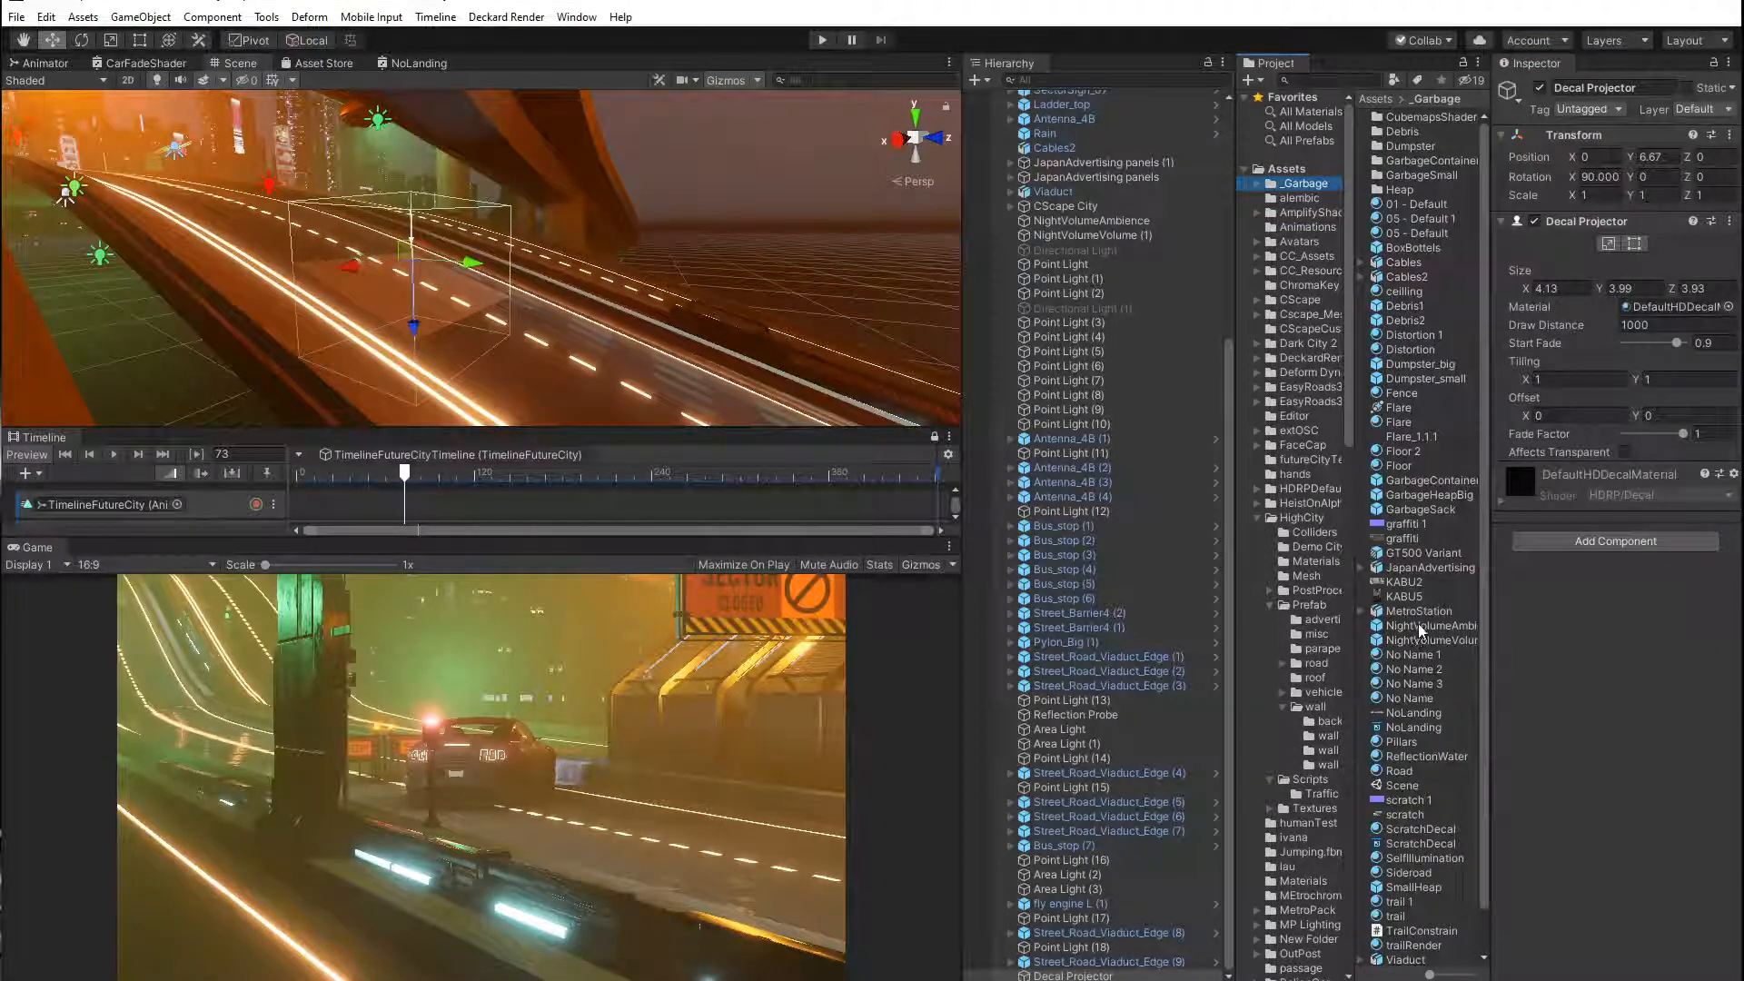
{"action": "left_click", "coordinate": [1412, 729]}
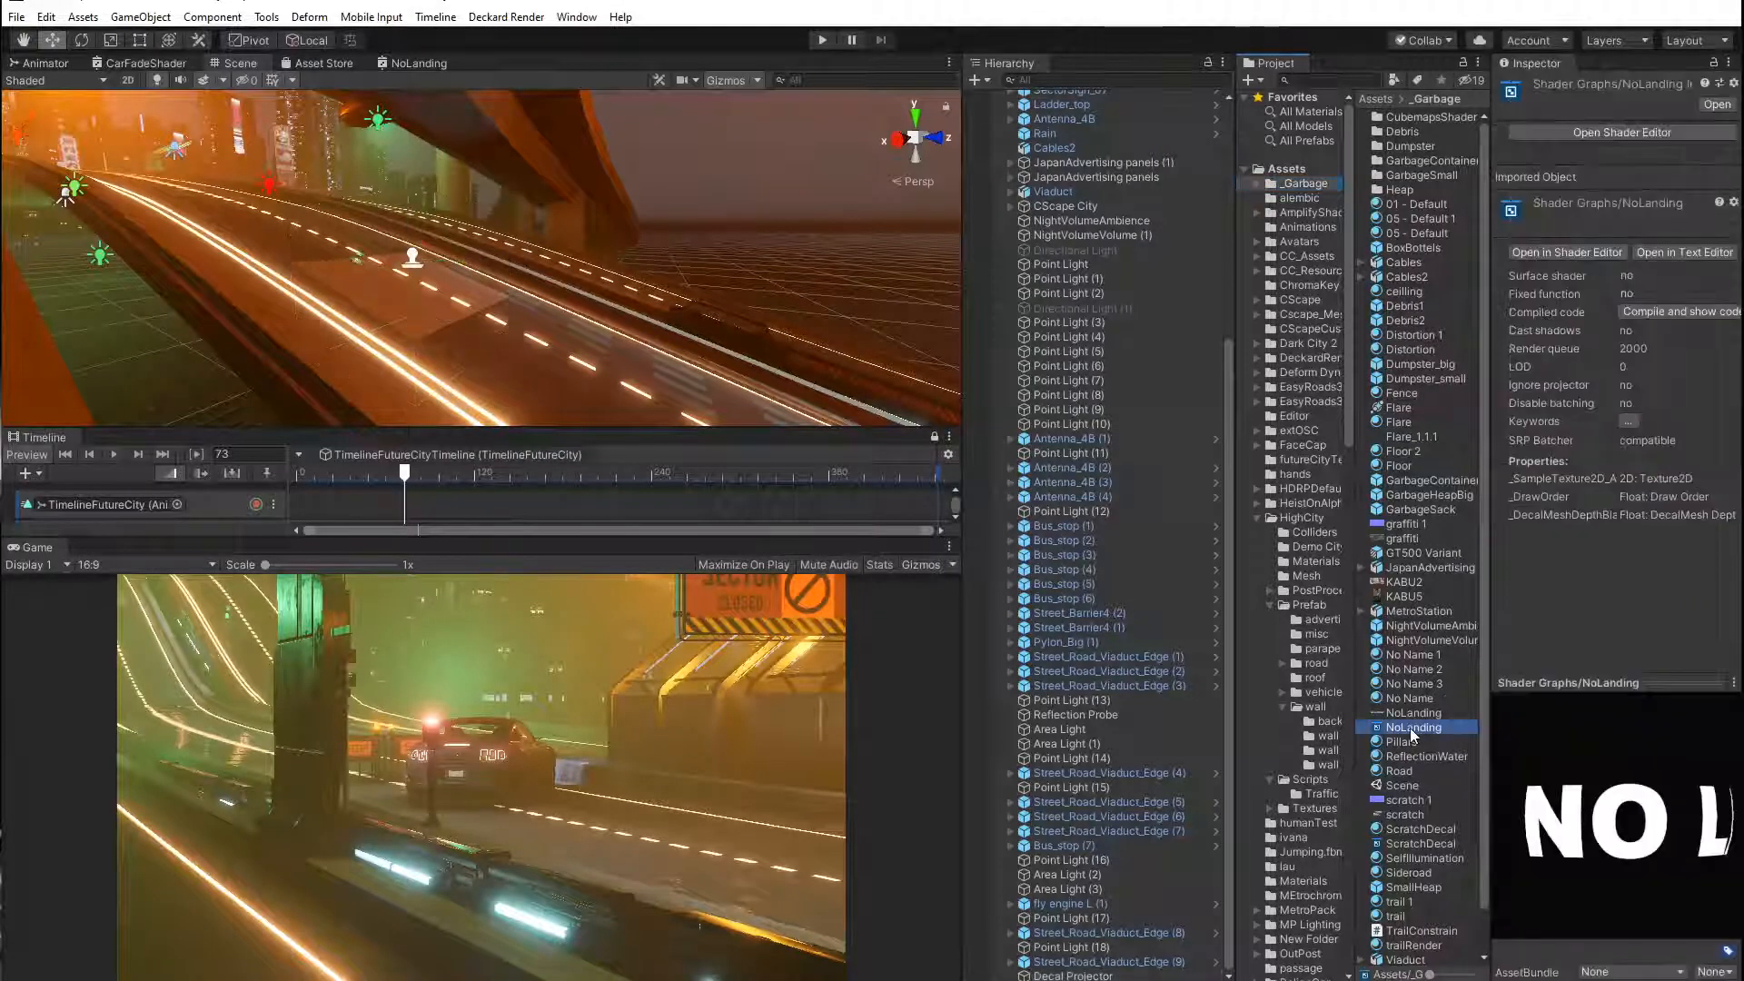
{"action": "right_click", "coordinate": [1412, 729]}
{"action": "mouse_move", "coordinate": [1493, 745]}
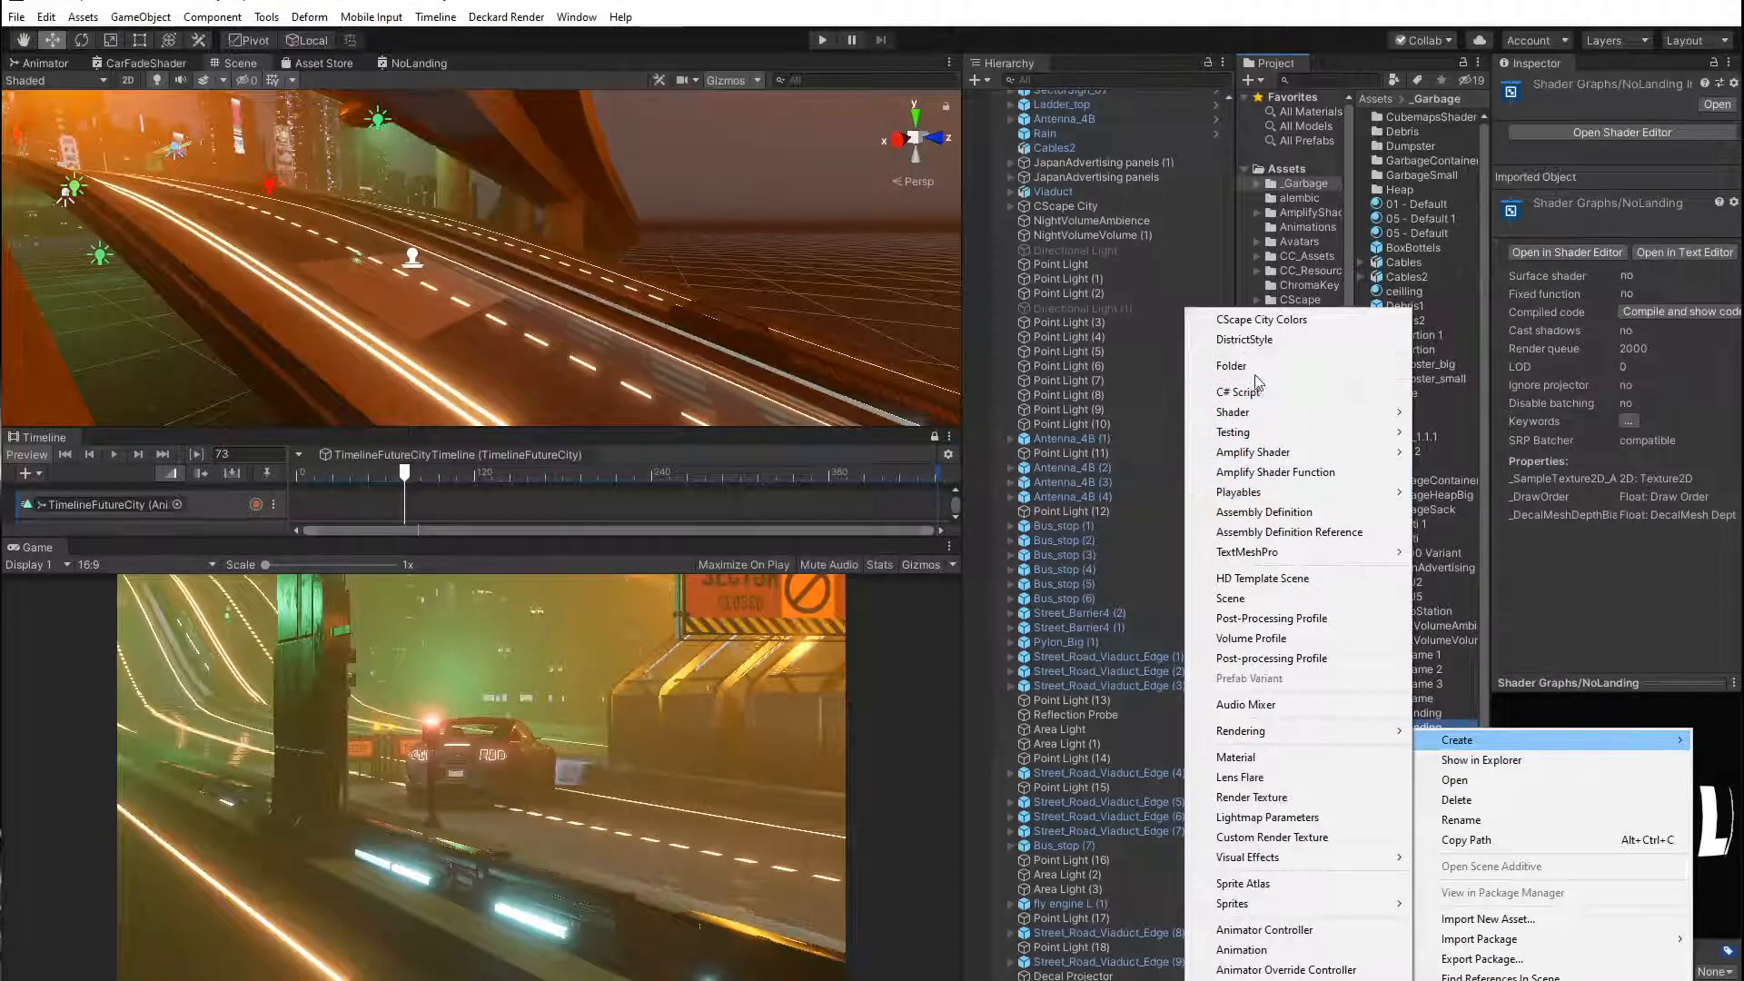
{"action": "left_click", "coordinate": [1282, 761]}
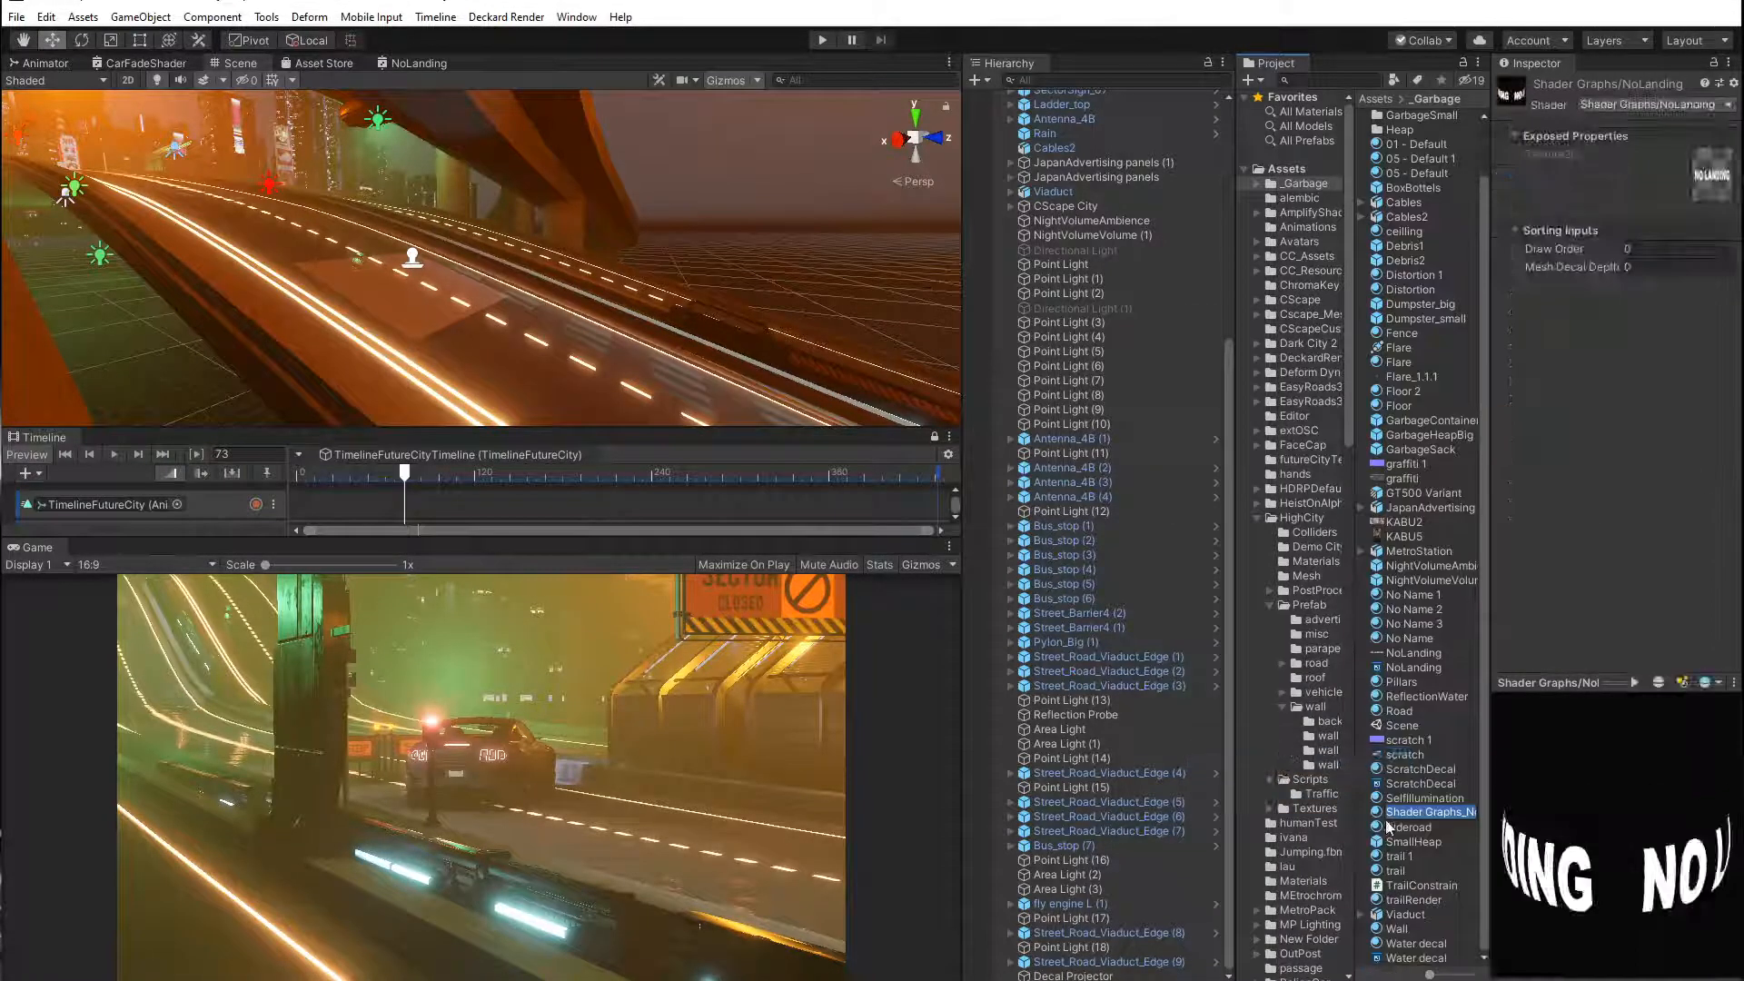
{"action": "key", "text": "Return"}
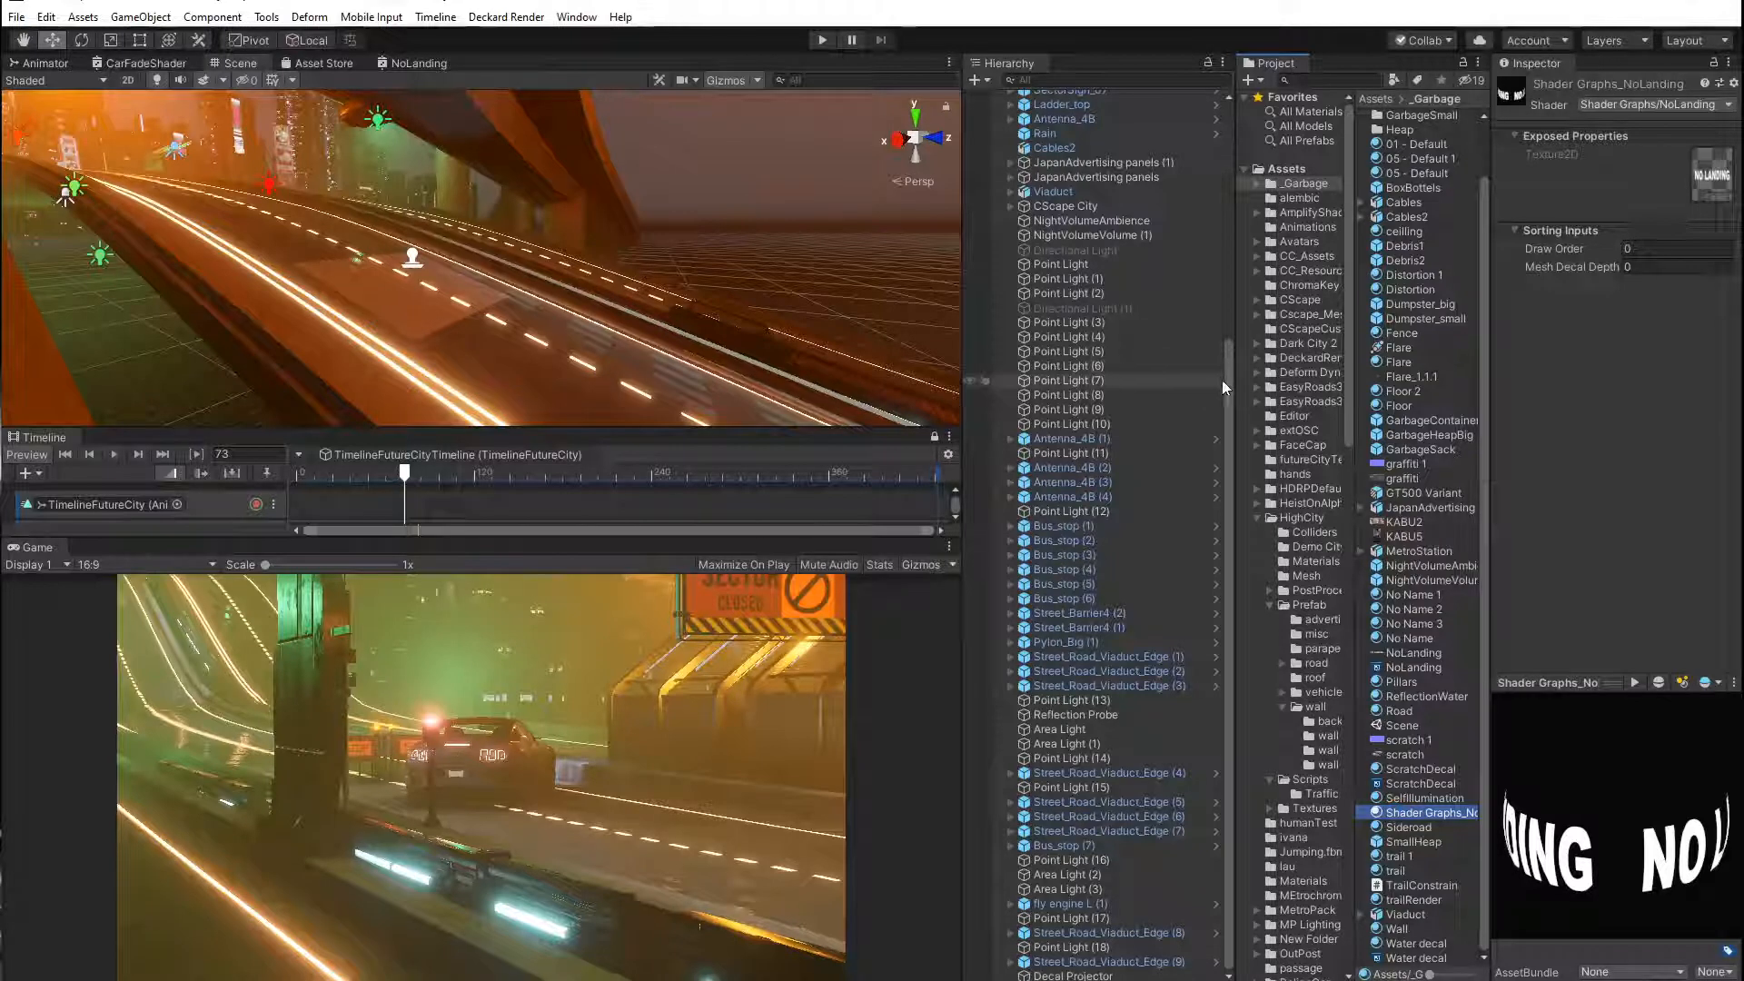
Assign the Shader Graphs_NoLanding material to the Decal Projector above the highway.
{"action": "left_click", "coordinate": [414, 260]}
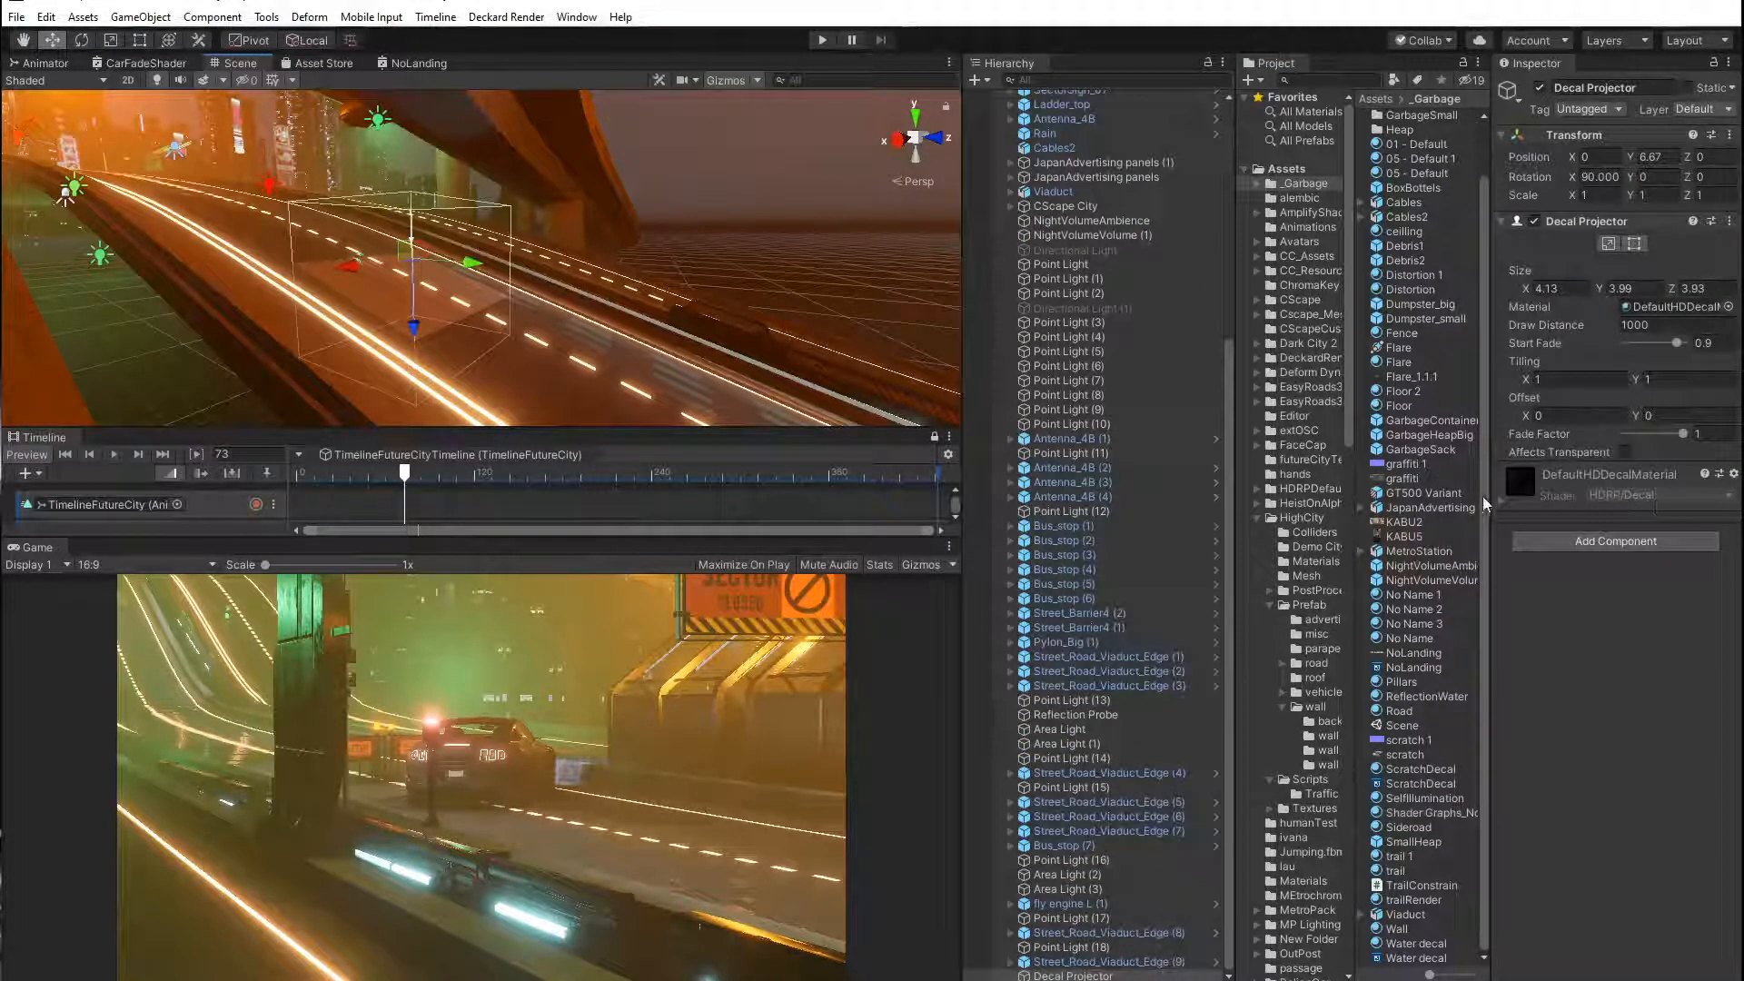
{"action": "left_click", "coordinate": [1729, 306]}
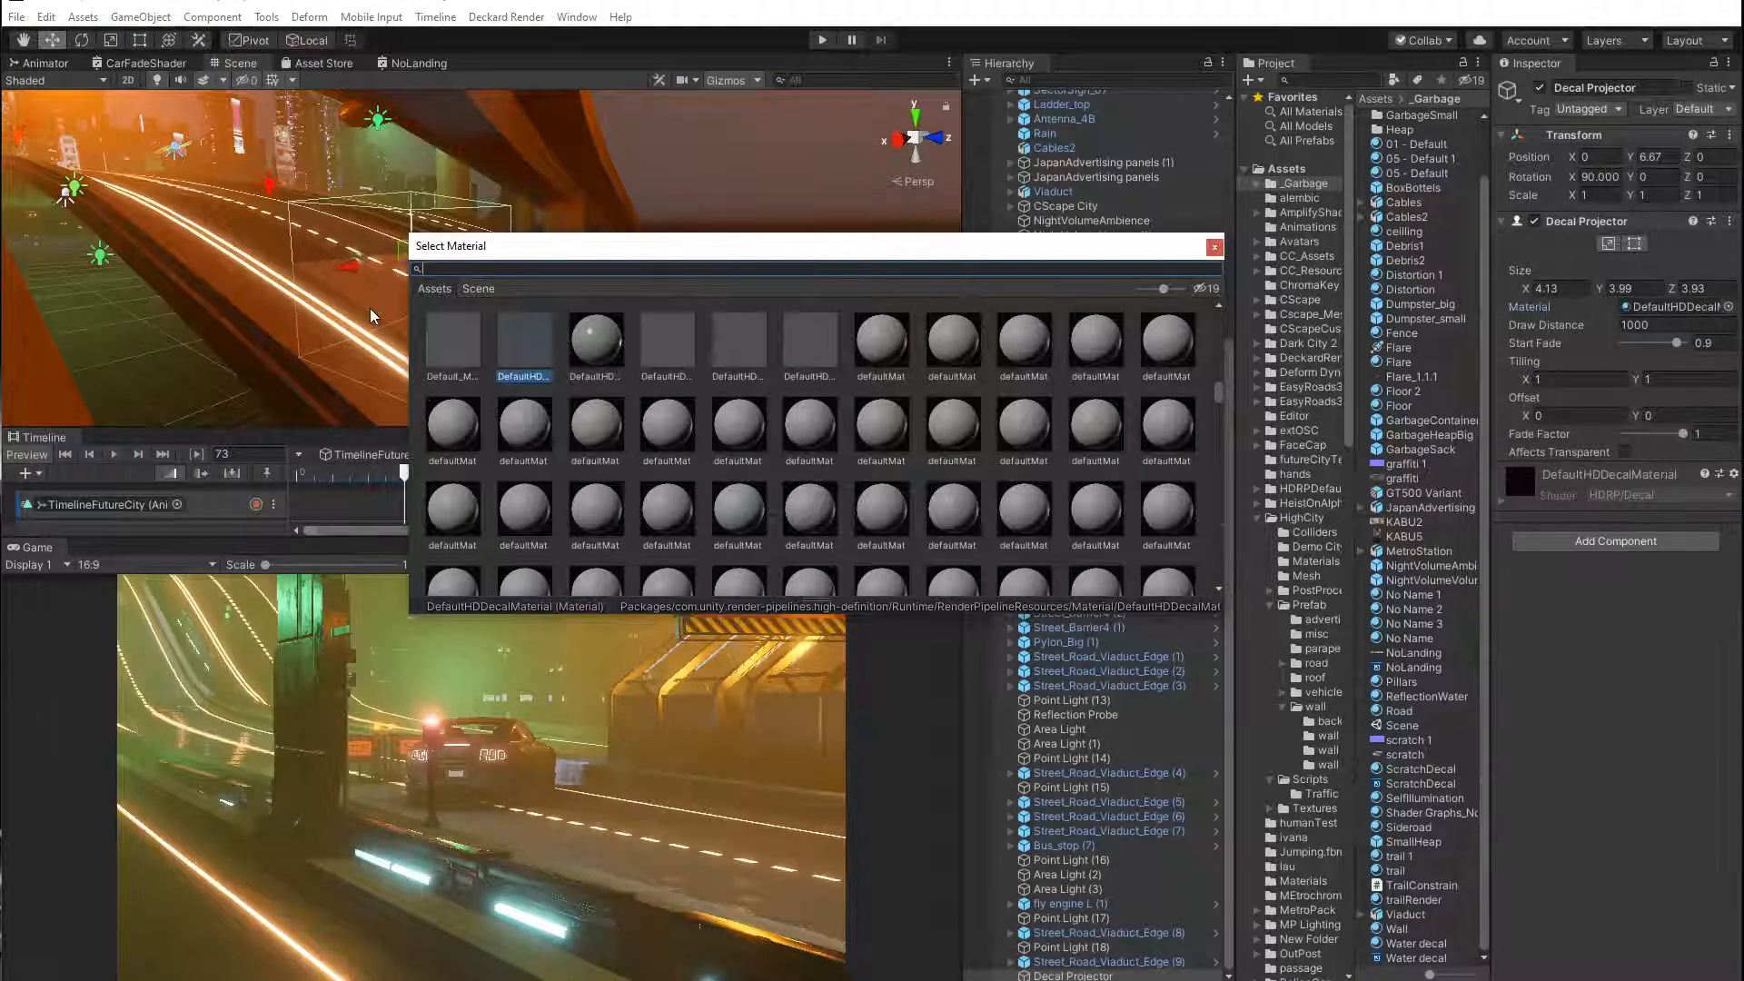
{"action": "type", "text": "noLanding"}
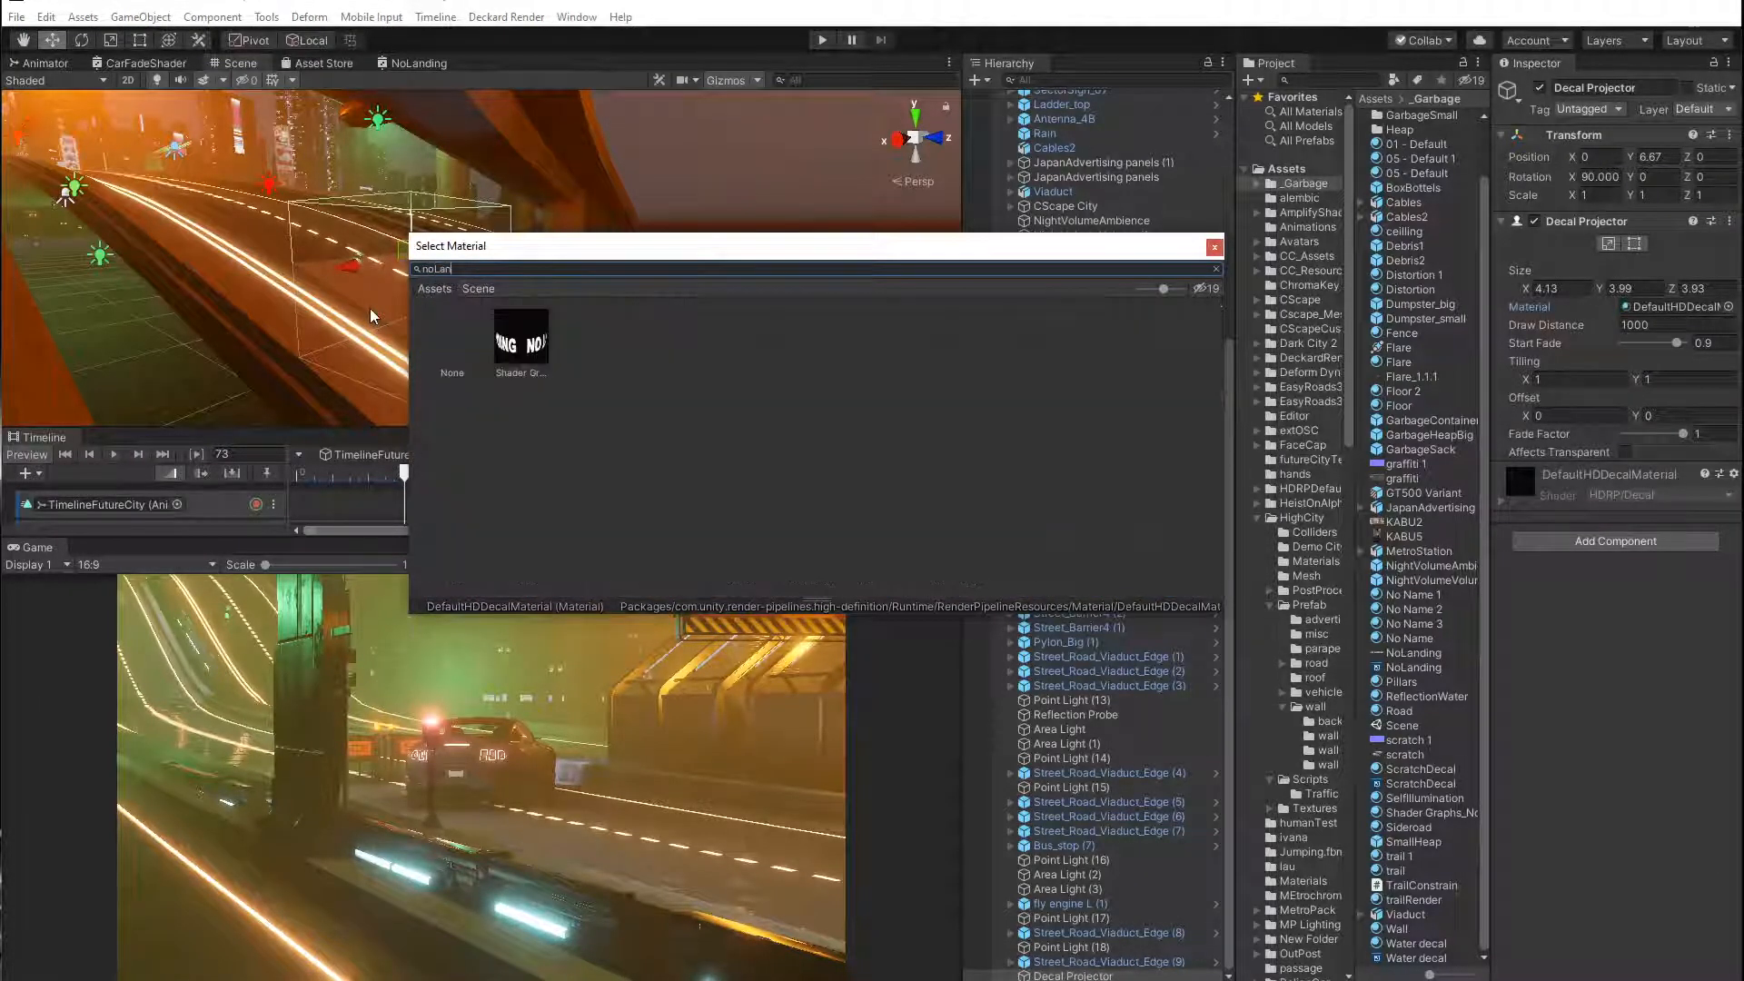
{"action": "double_click", "coordinate": [544, 341]}
Rotate the Decal Projector about its Z axis to about 184.36° so the NO LANDING text reads the other way round.
{"action": "scroll", "coordinate": [382, 294], "scroll_direction": "up", "scroll_amount": 3}
{"action": "middle_click_drag", "start_coordinate": [386, 300], "coordinate": [389, 296]}
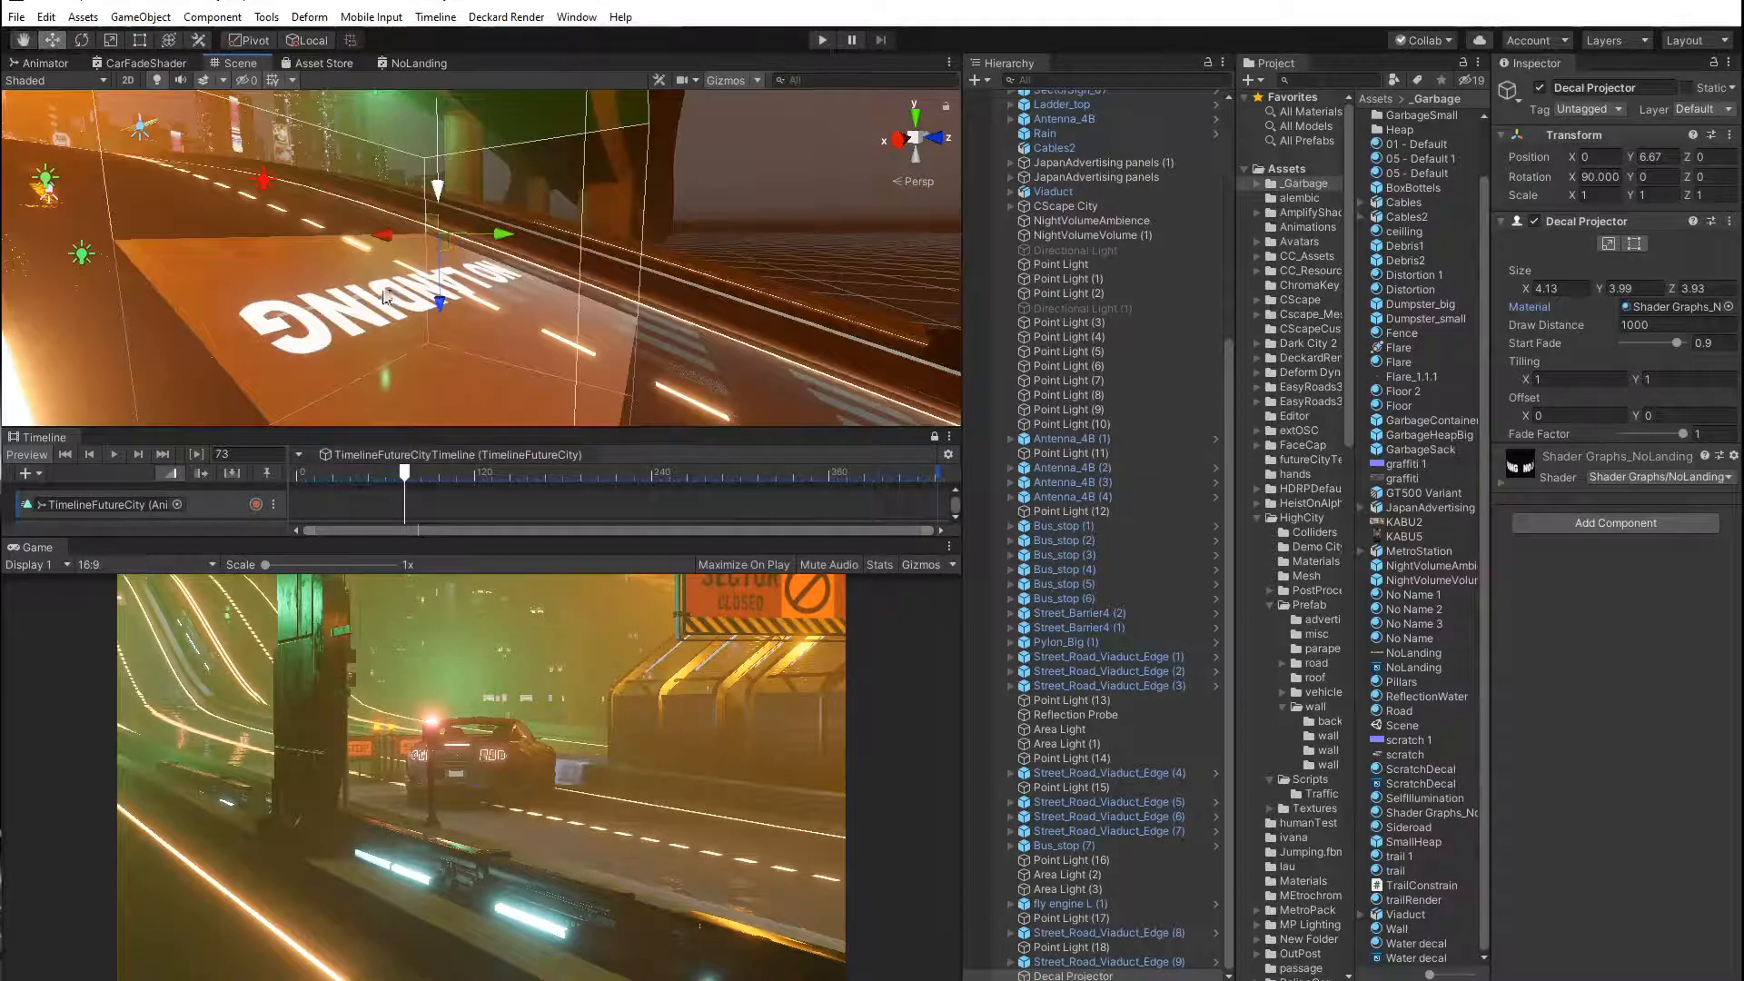
{"action": "left_click", "coordinate": [81, 40]}
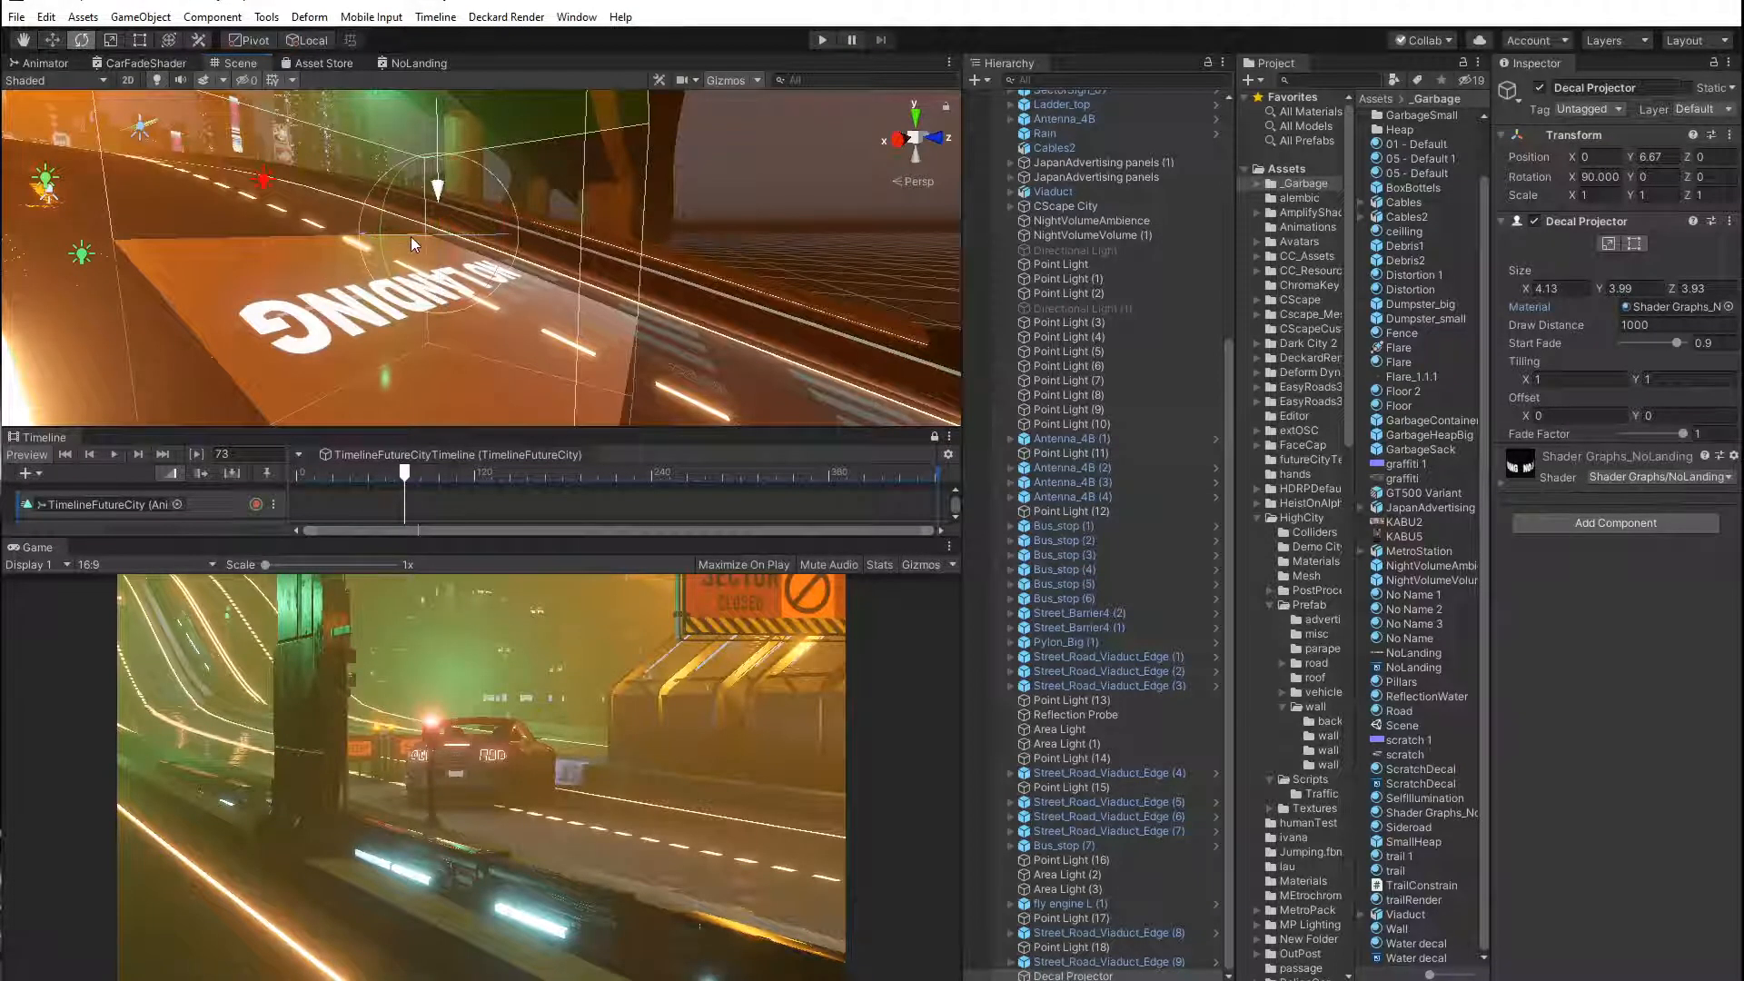
{"action": "left_click_drag", "start_coordinate": [411, 237], "coordinate": [944, 255]}
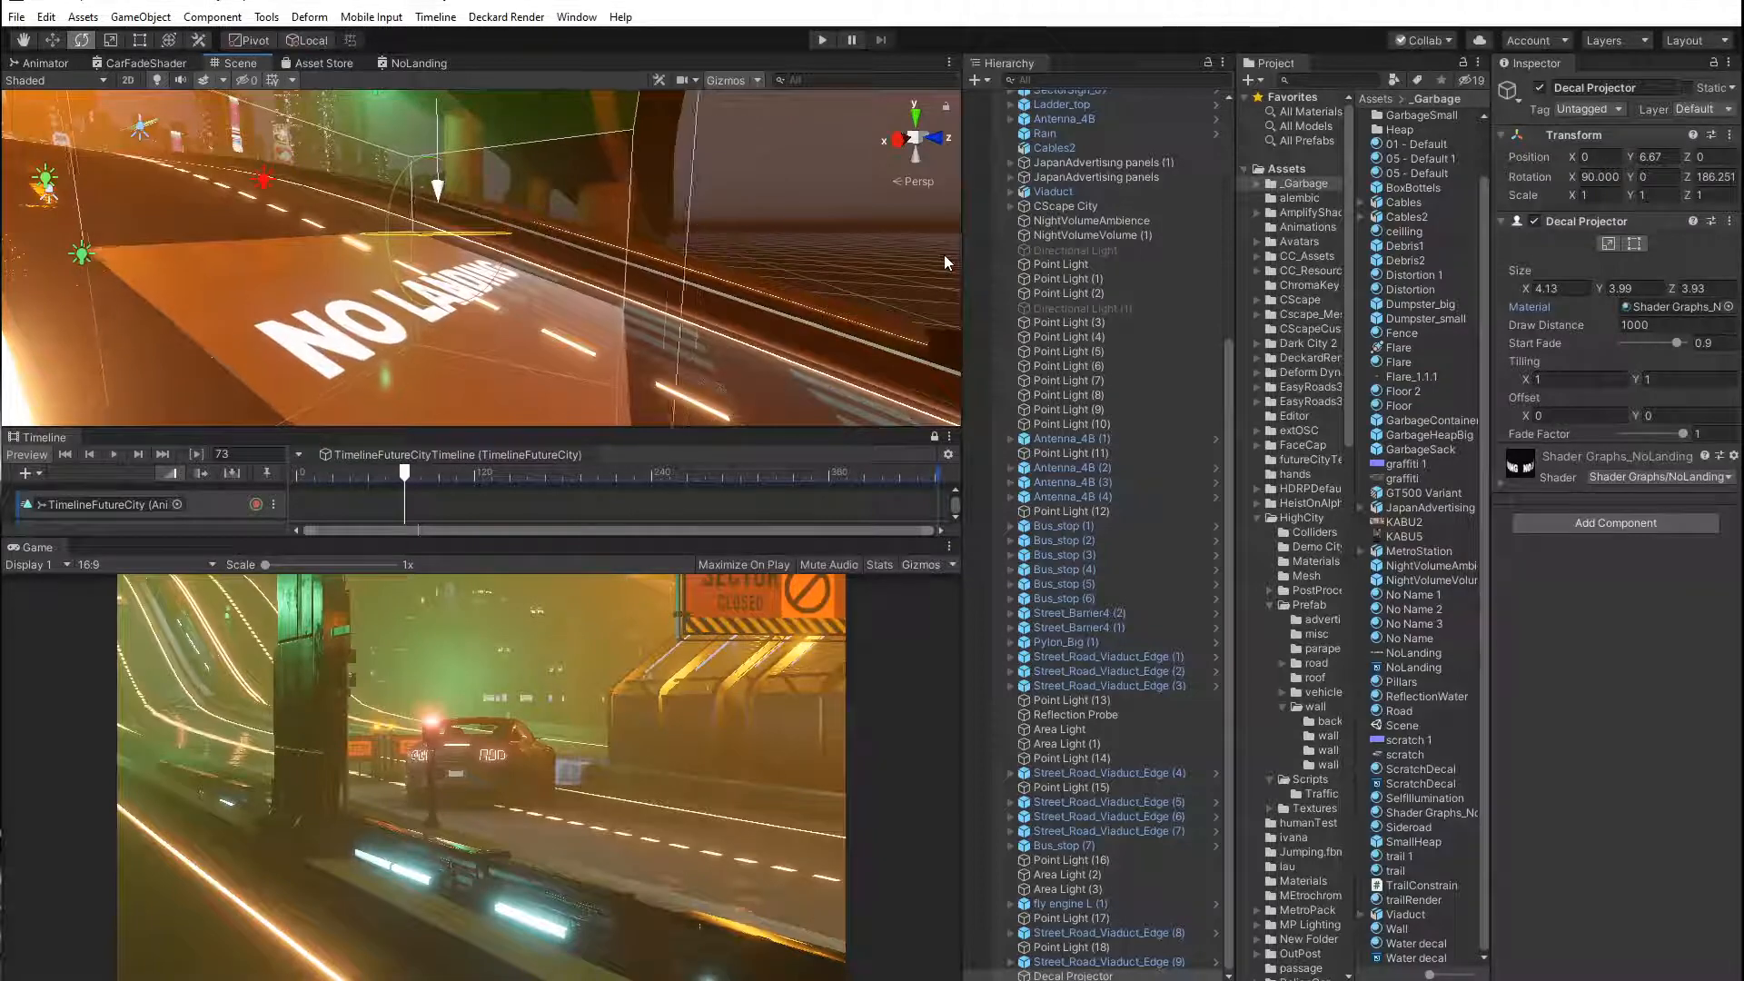
Move the Decal Projector along the highway to about X -8.92, Z 116.96.
{"action": "left_click", "coordinate": [53, 41]}
{"action": "scroll", "coordinate": [439, 269], "scroll_direction": "down", "scroll_amount": 10}
{"action": "middle_click_drag", "start_coordinate": [750, 263], "coordinate": [572, 254]}
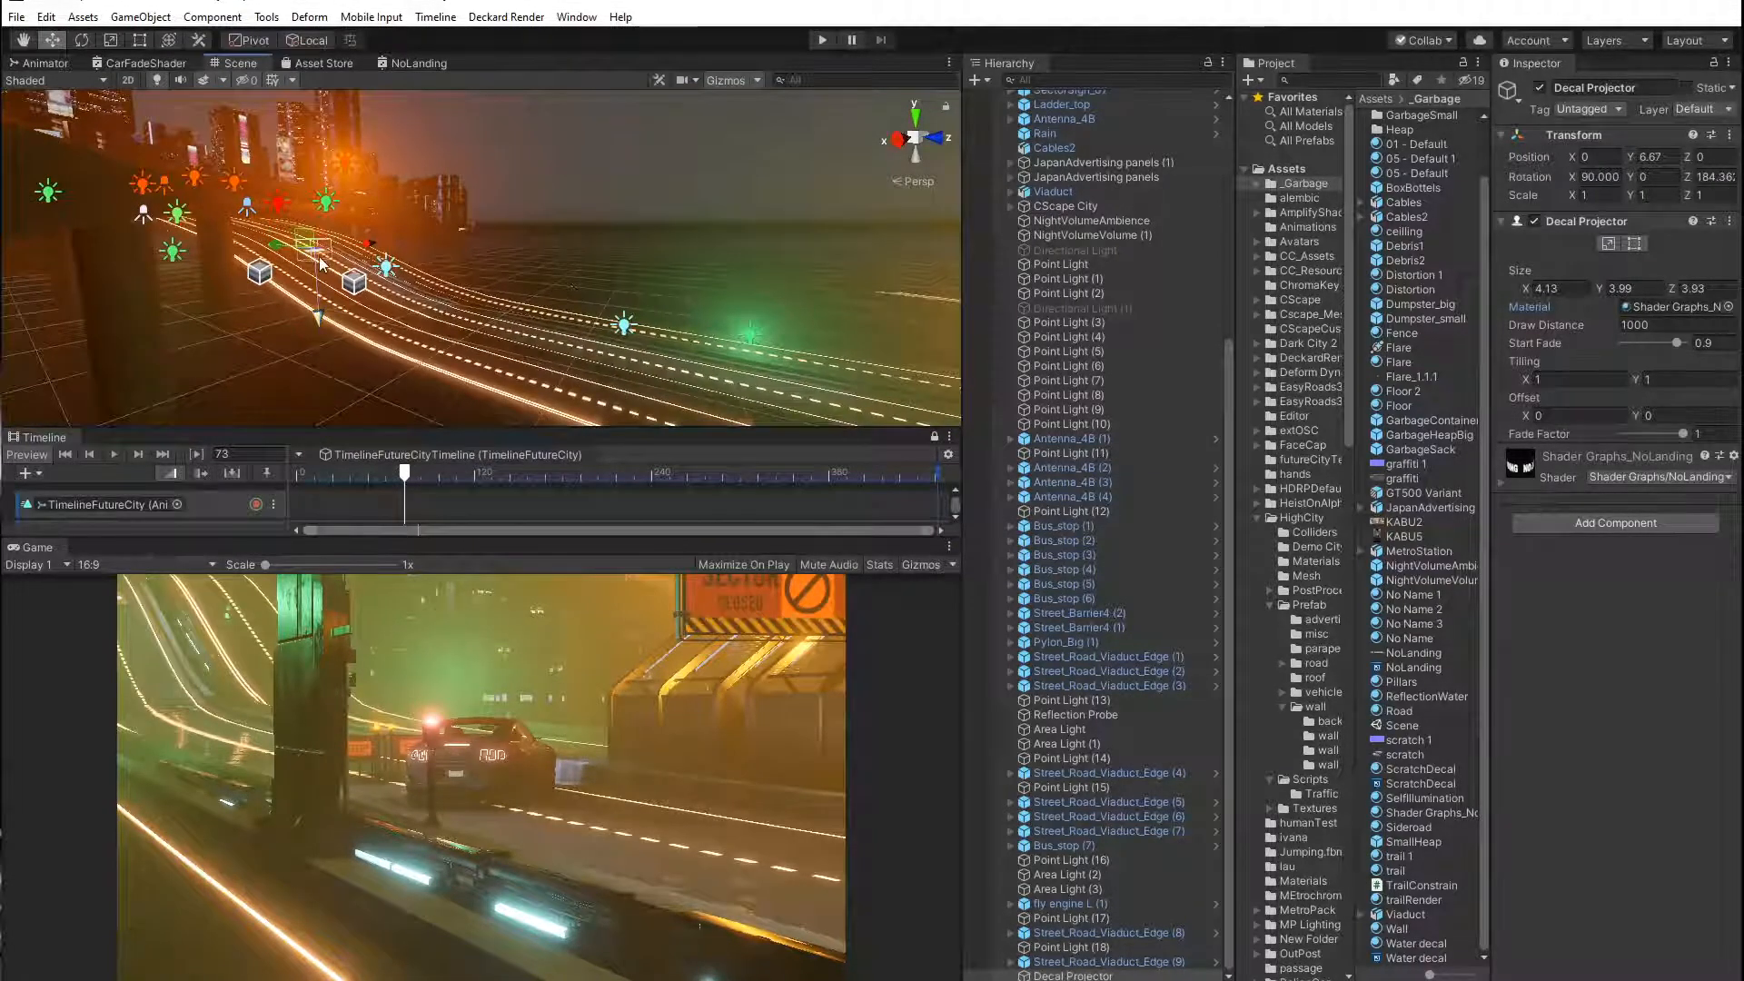
{"action": "left_click_drag", "start_coordinate": [282, 255], "coordinate": [754, 269]}
{"action": "middle_click_drag", "start_coordinate": [623, 324], "coordinate": [539, 267]}
{"action": "left_click_drag", "start_coordinate": [356, 211], "coordinate": [585, 235]}
{"action": "middle_click_drag", "start_coordinate": [799, 247], "coordinate": [767, 264]}
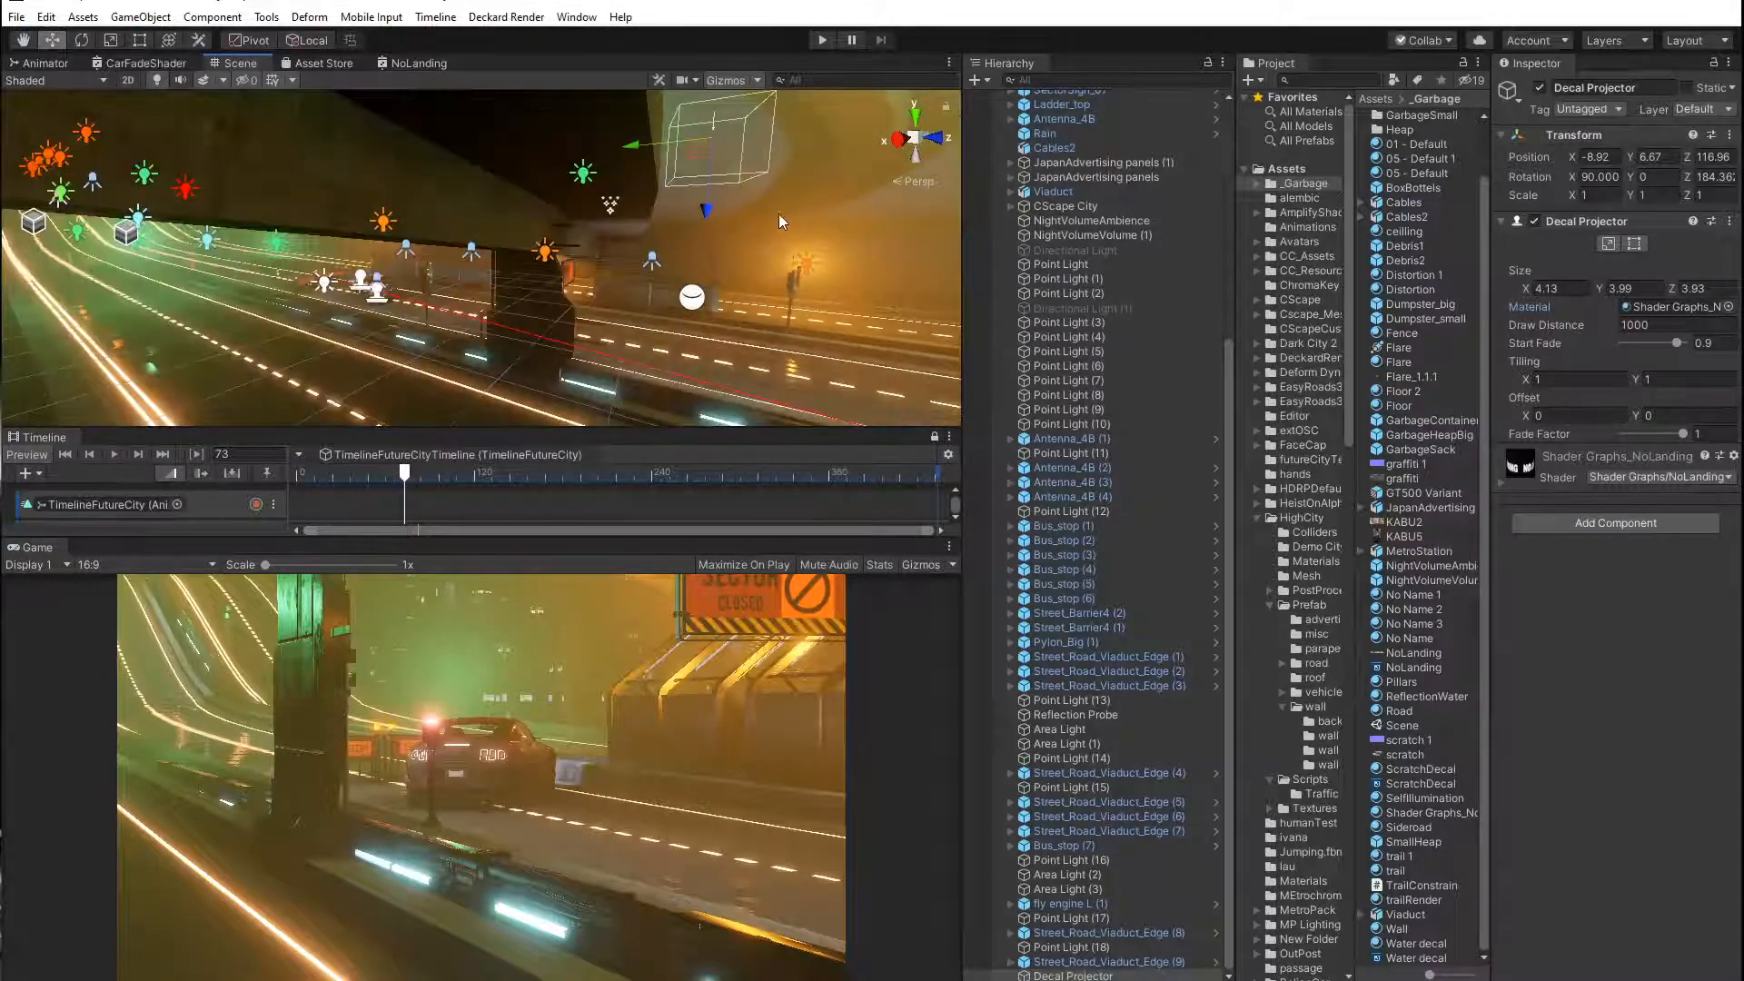
Lower the Decal Projector to about Y -6.35 and shift it over the lower road to about X -4.1, Z 117.33.
{"action": "left_click_drag", "start_coordinate": [696, 205], "coordinate": [725, 423]}
{"action": "right_click_drag", "start_coordinate": [725, 418], "coordinate": [640, 377]}
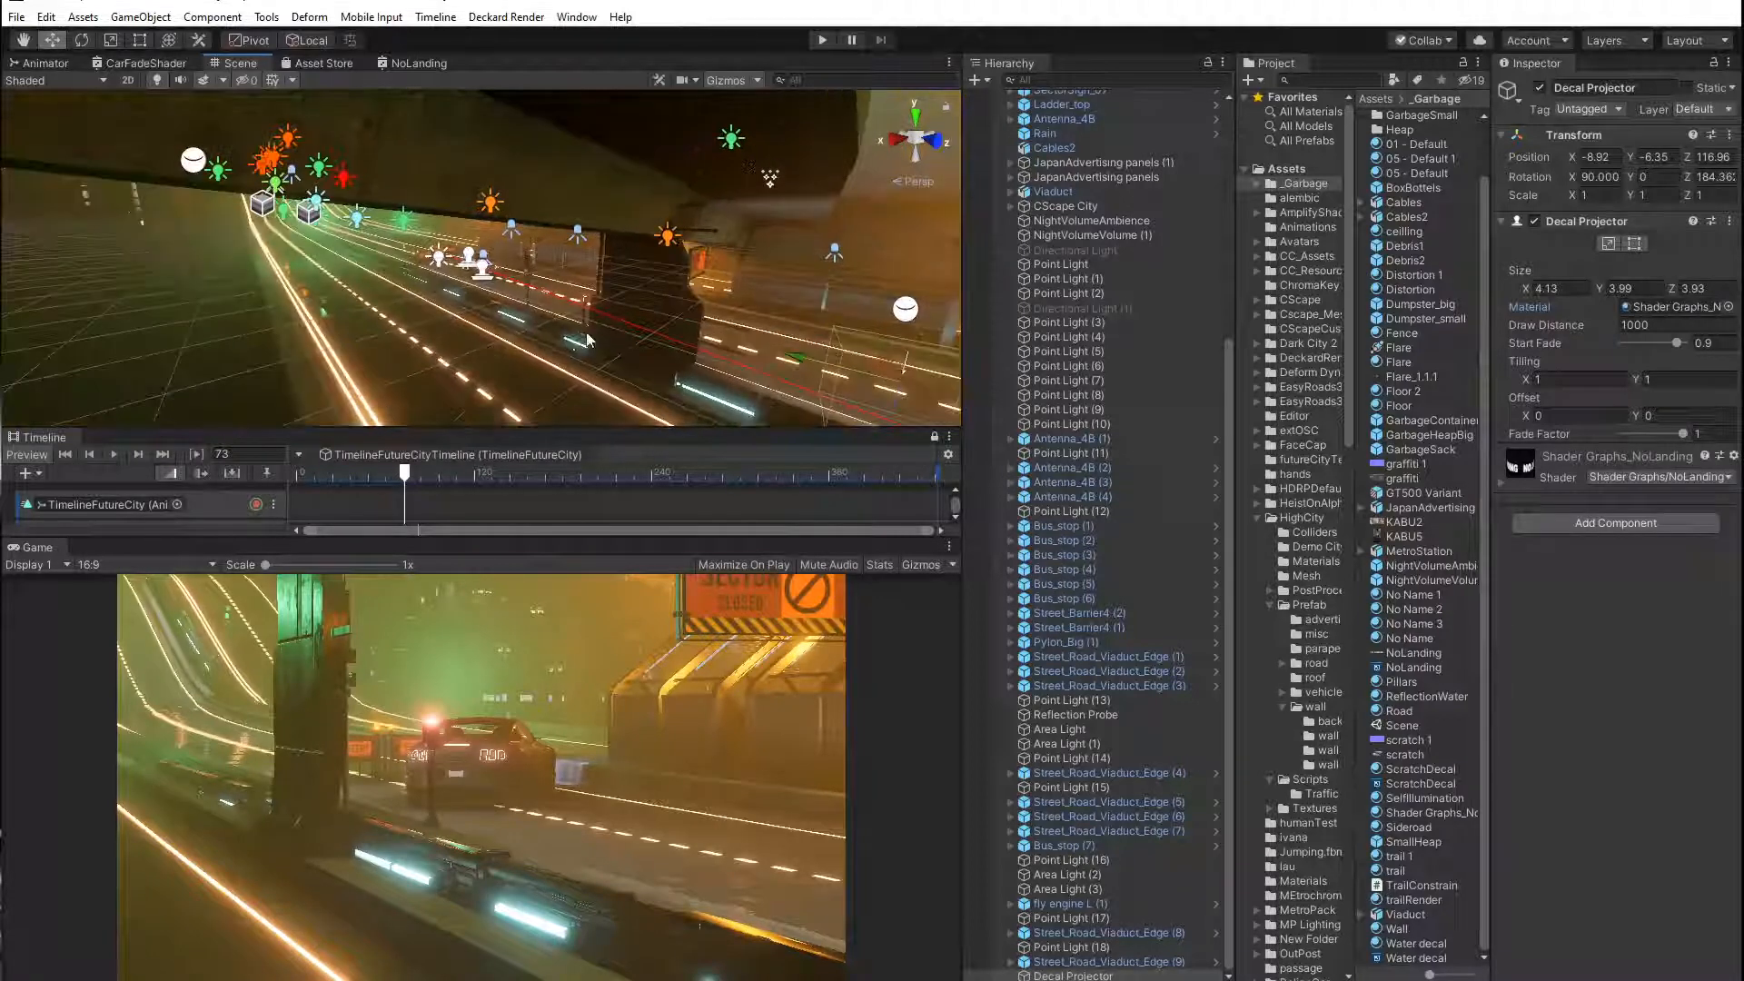
{"action": "middle_click_drag", "start_coordinate": [681, 354], "coordinate": [583, 334]}
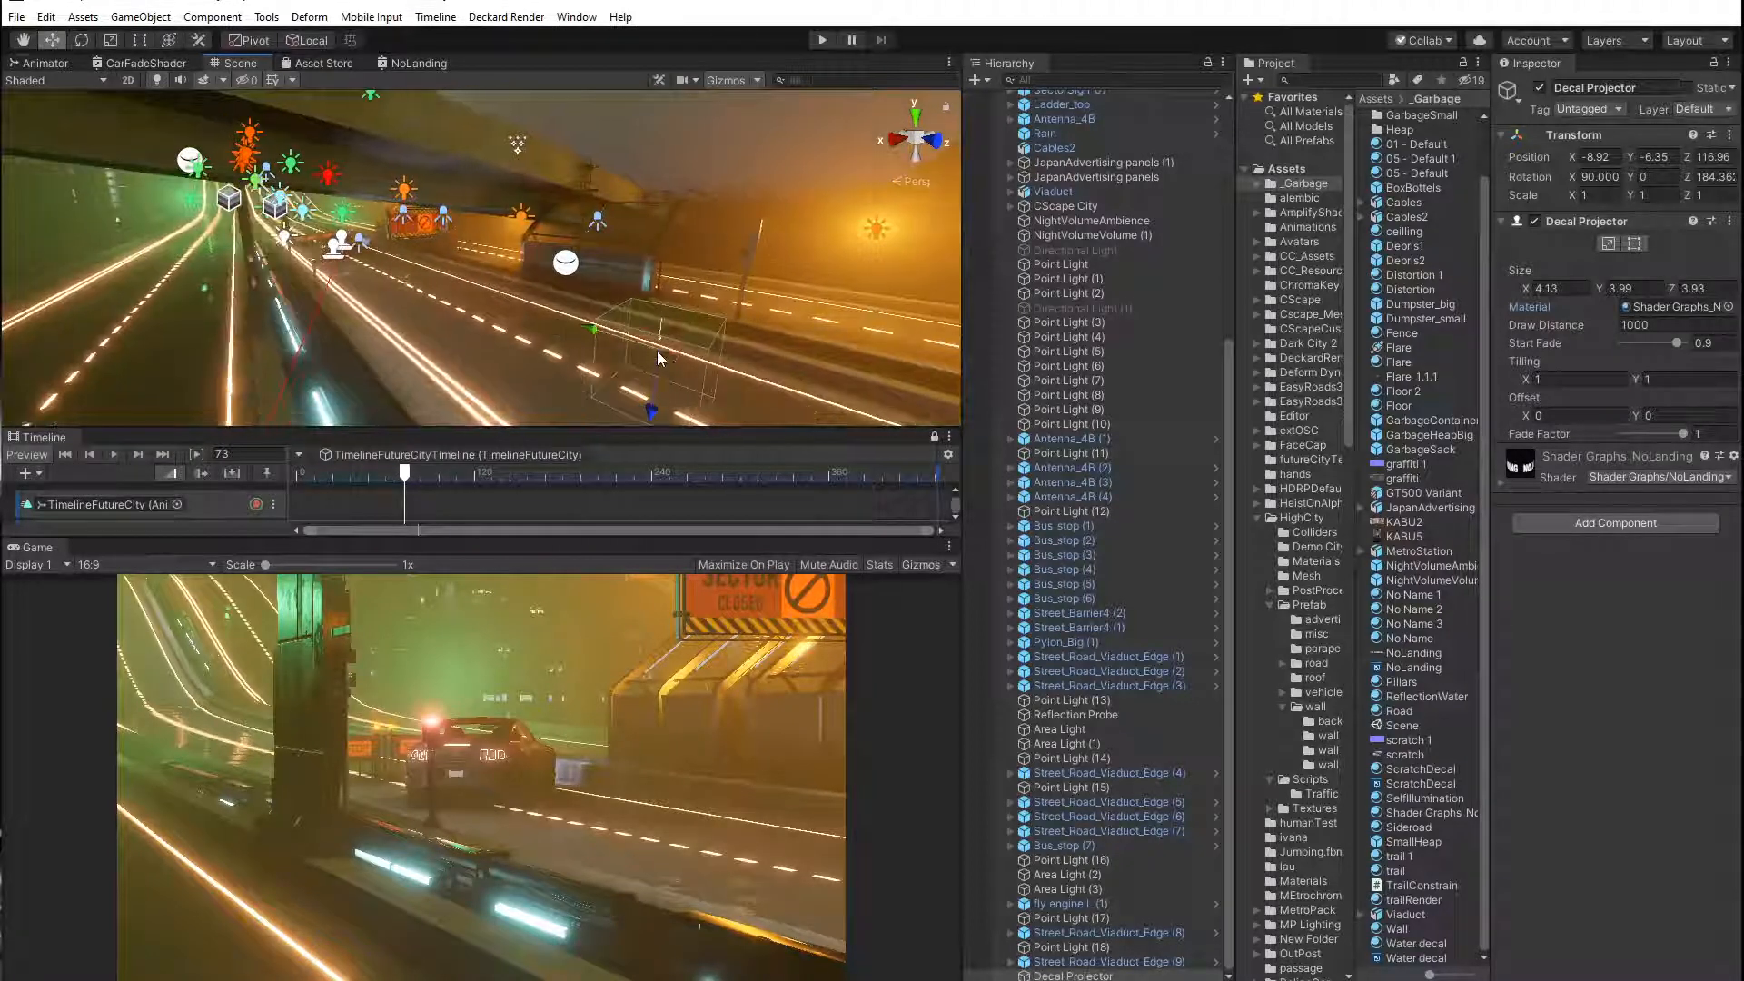
{"action": "left_click_drag", "start_coordinate": [660, 358], "coordinate": [610, 382]}
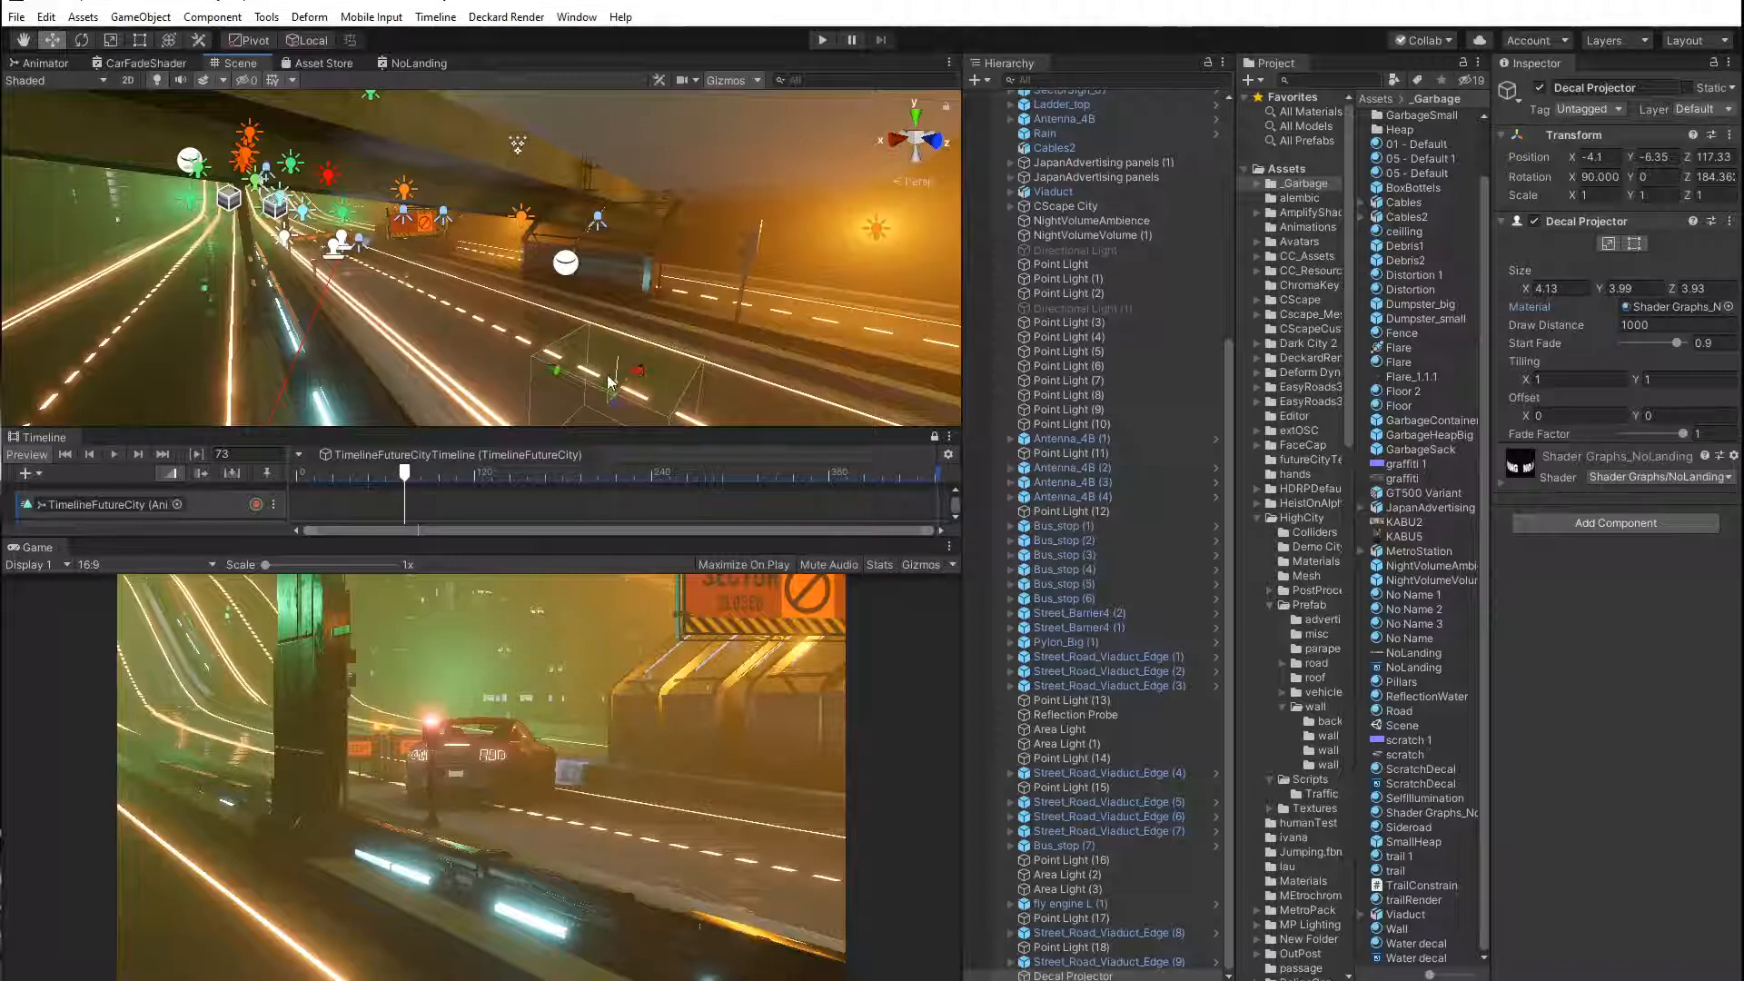
Raise the Decal Projector to about Y -2.74 and slide it along the road to about X -0.71, Z 104.56.
{"action": "middle_click_drag", "start_coordinate": [614, 417], "coordinate": [617, 386]}
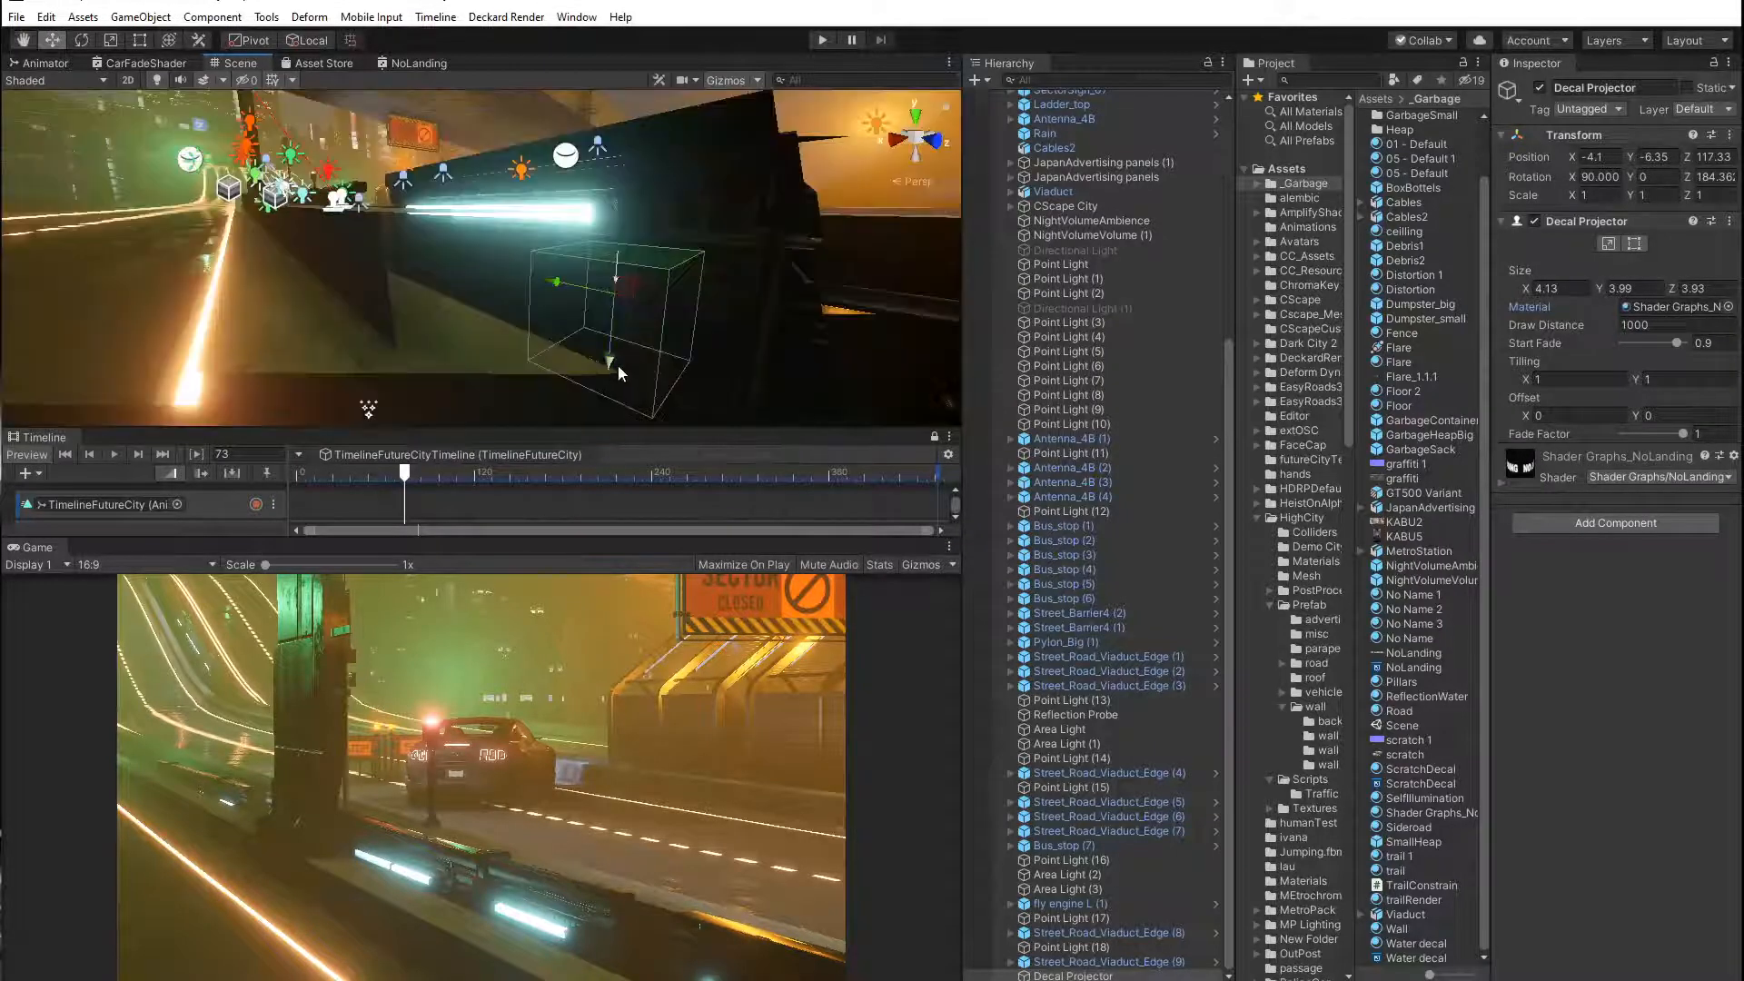
{"action": "left_click_drag", "start_coordinate": [613, 361], "coordinate": [613, 255]}
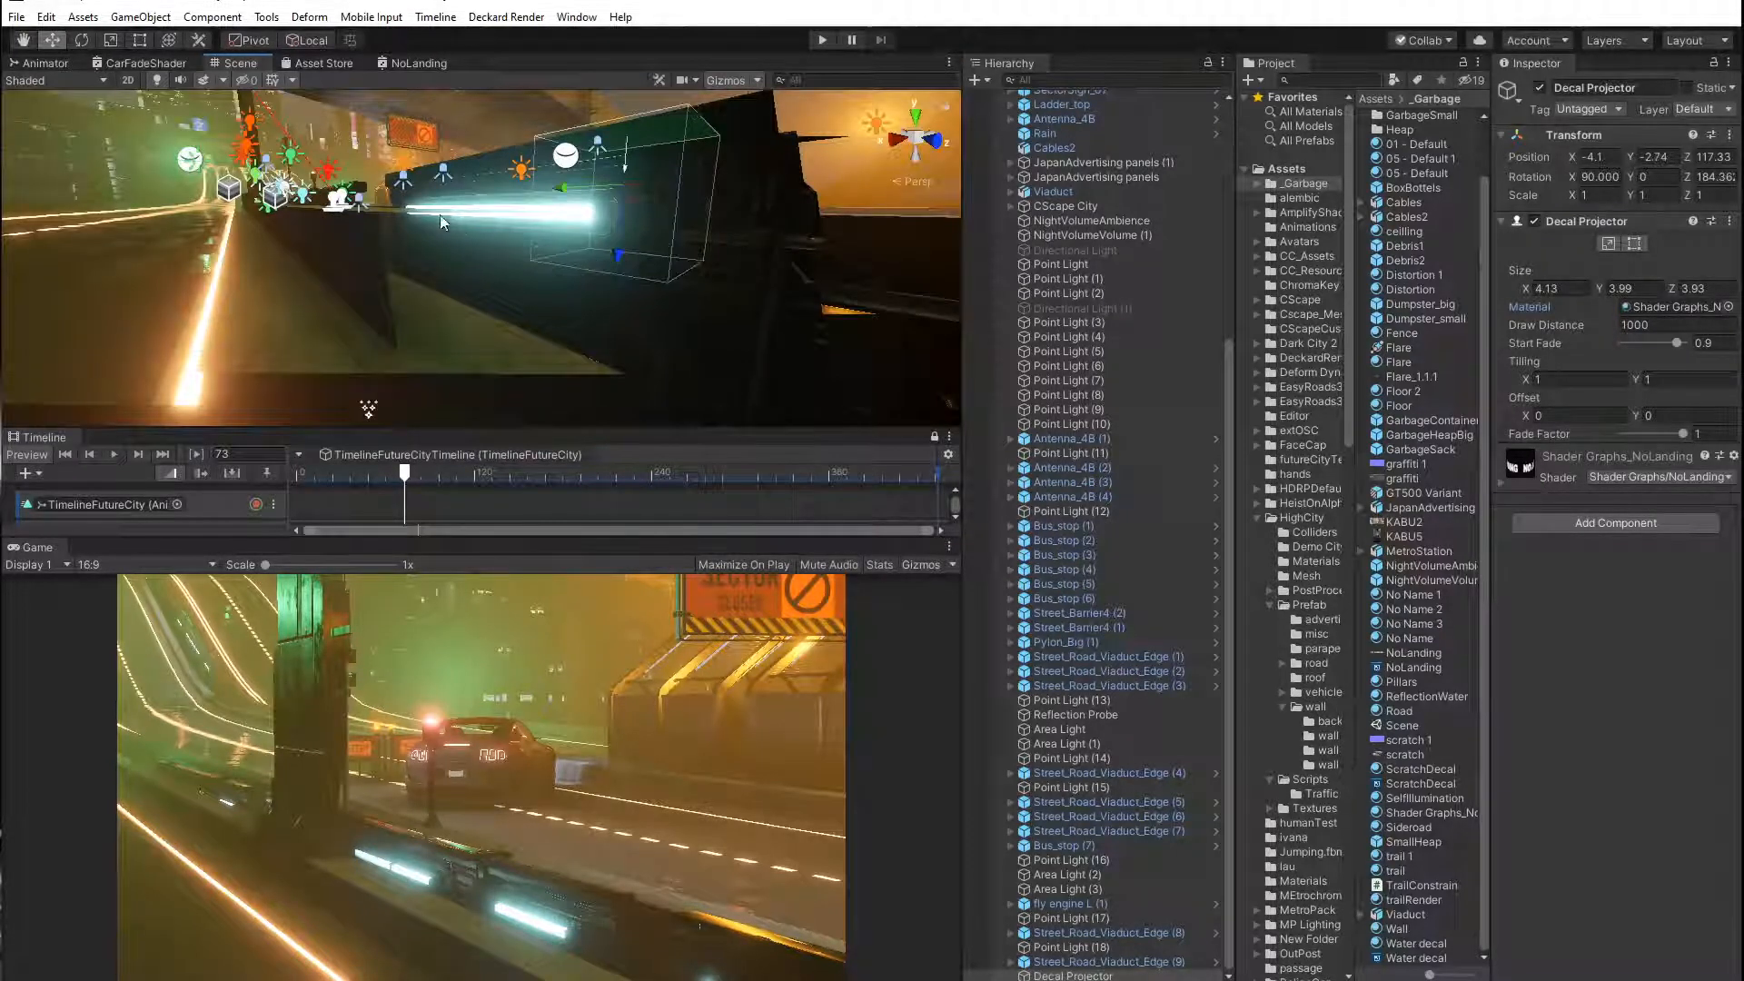
{"action": "right_click_drag", "start_coordinate": [440, 215], "coordinate": [501, 292]}
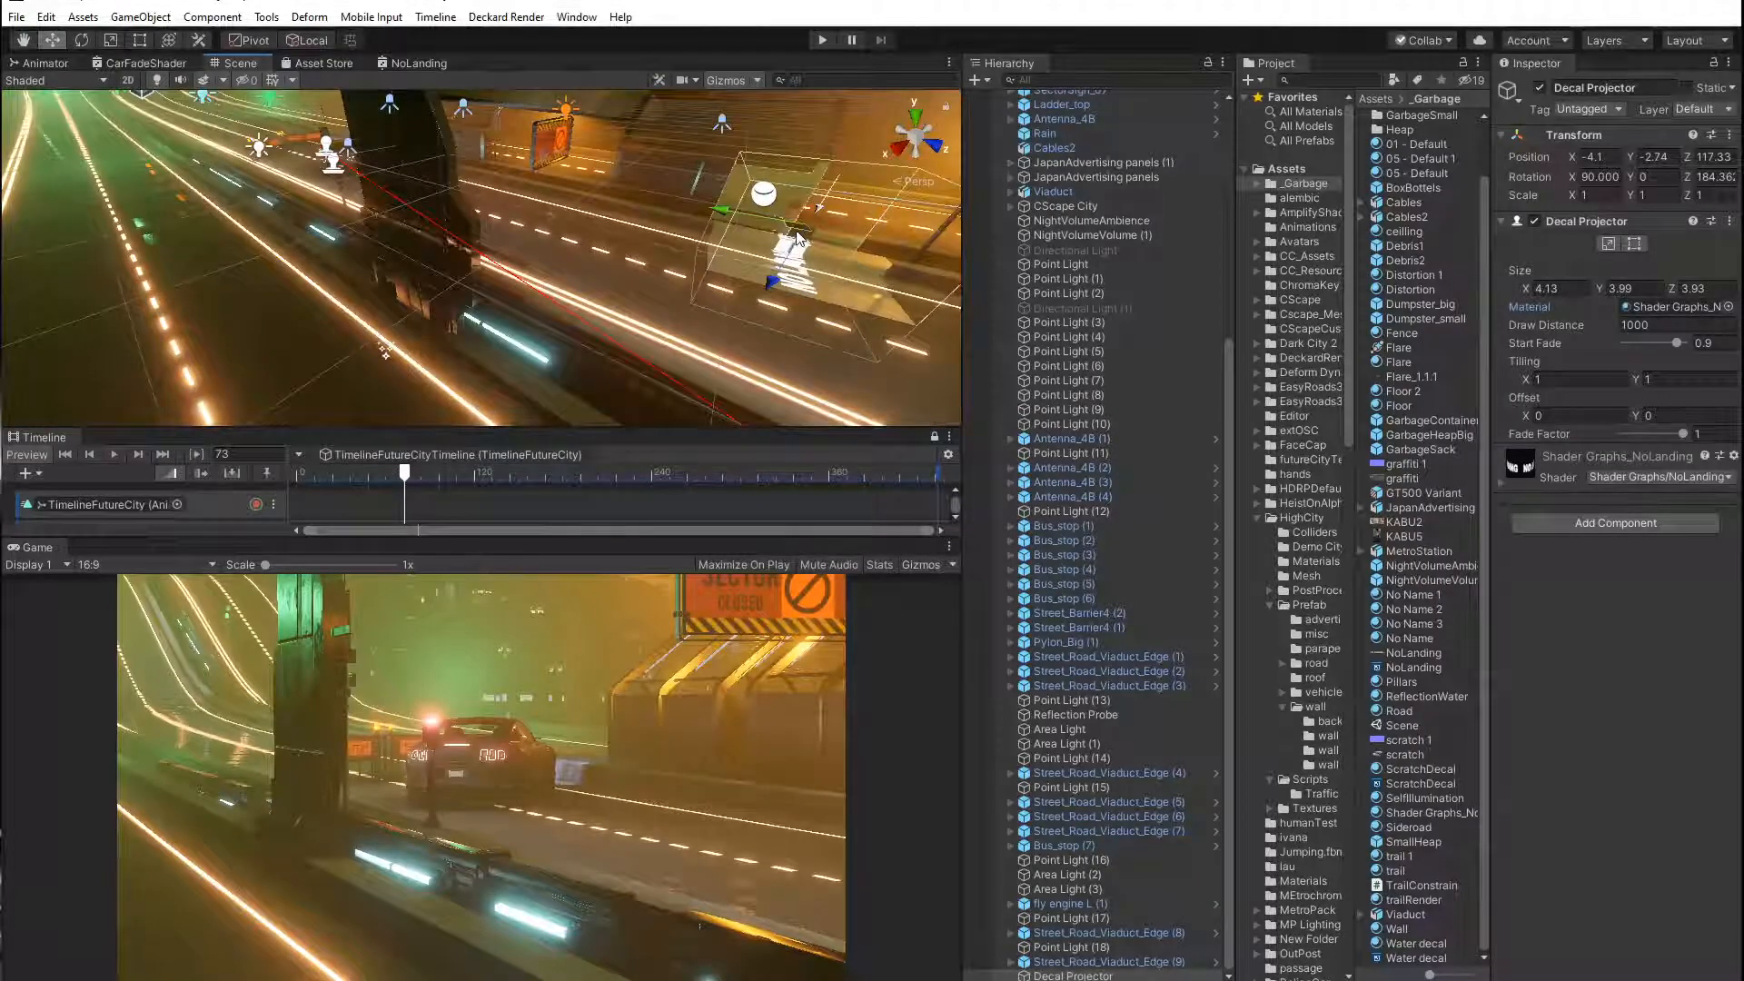
{"action": "left_click_drag", "start_coordinate": [793, 240], "coordinate": [410, 183]}
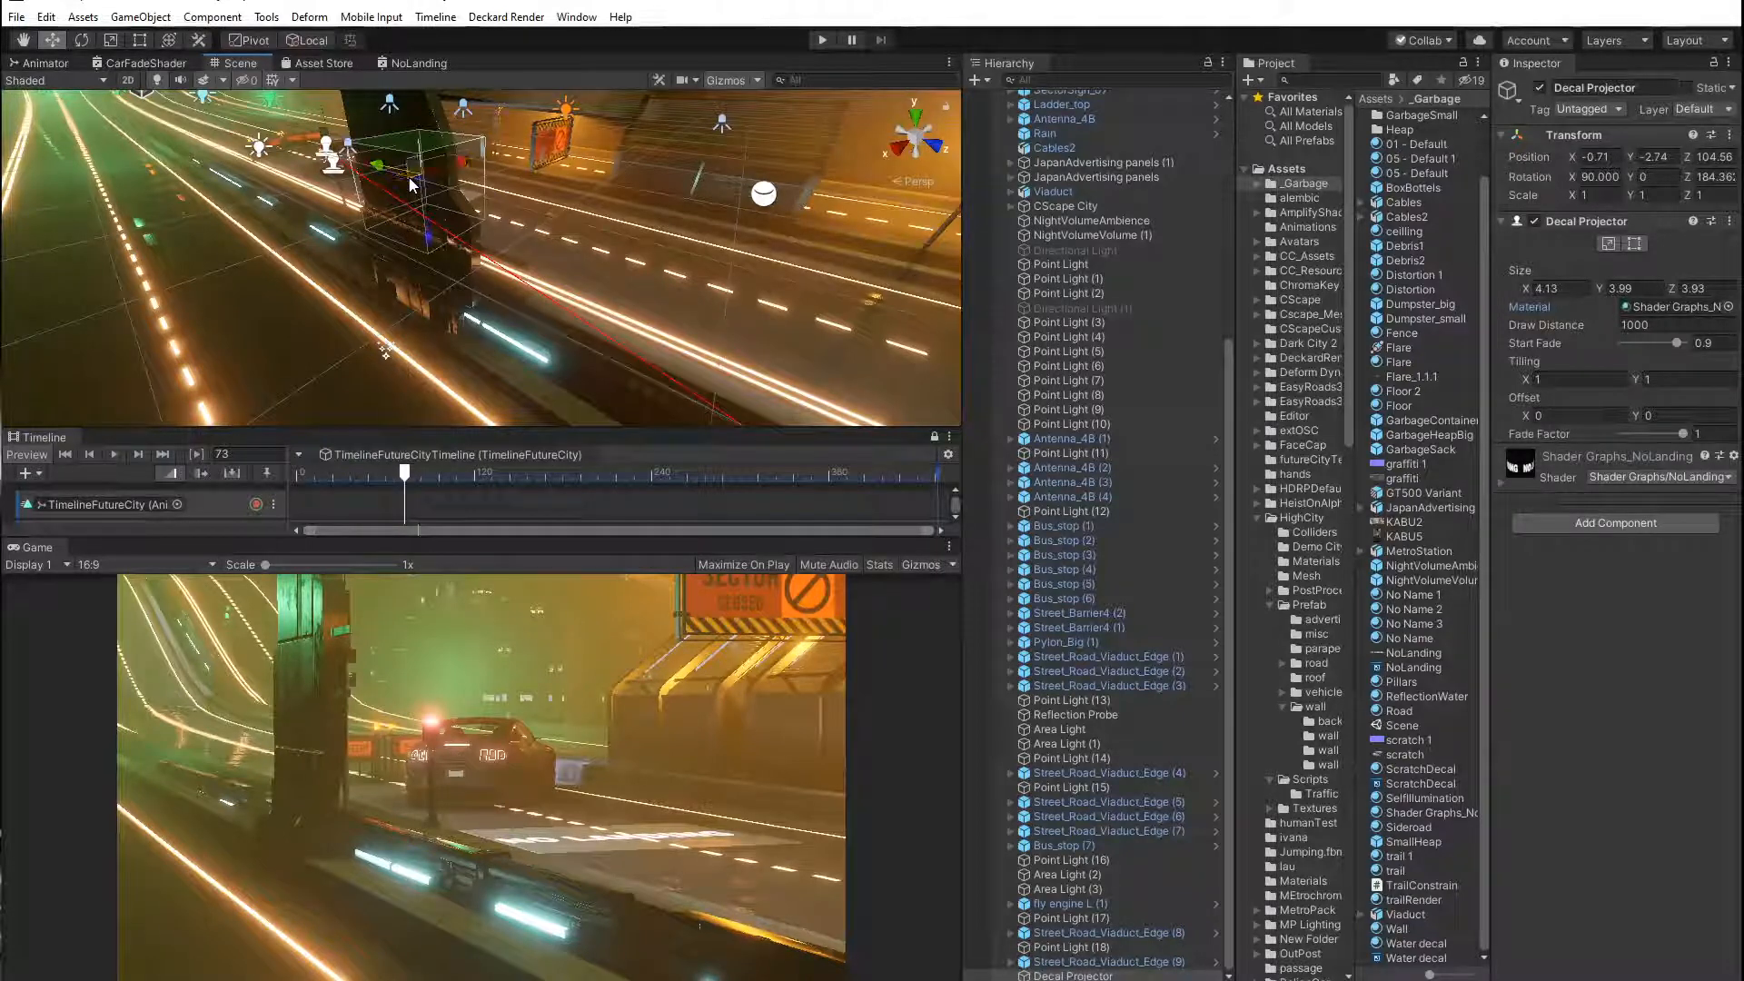
Scale the Decal Projector to about 0.69 in Y and resize its projection box to about 4.02 × 5.89 × 4.65.
{"action": "left_click", "coordinate": [111, 41]}
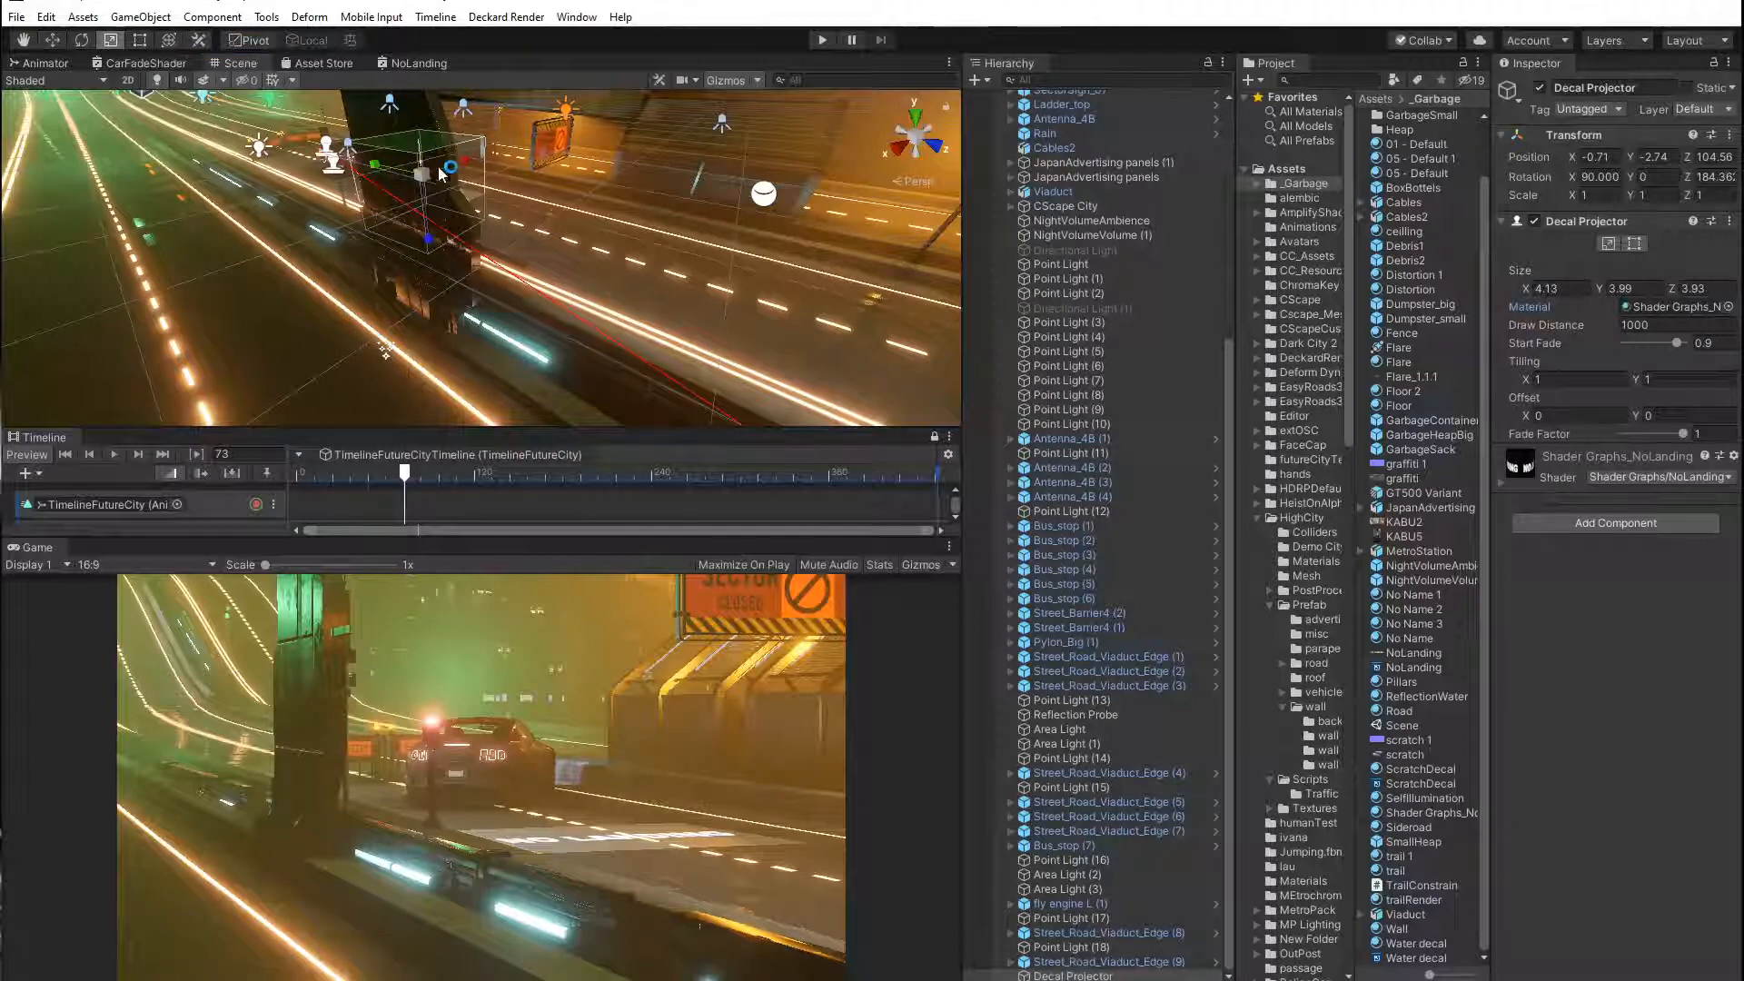
{"action": "mouse_move", "coordinate": [374, 166]}
{"action": "left_mouse_down"}
{"action": "mouse_move", "coordinate": [428, 174]}
{"action": "mouse_move", "coordinate": [392, 178]}
{"action": "left_mouse_up"}
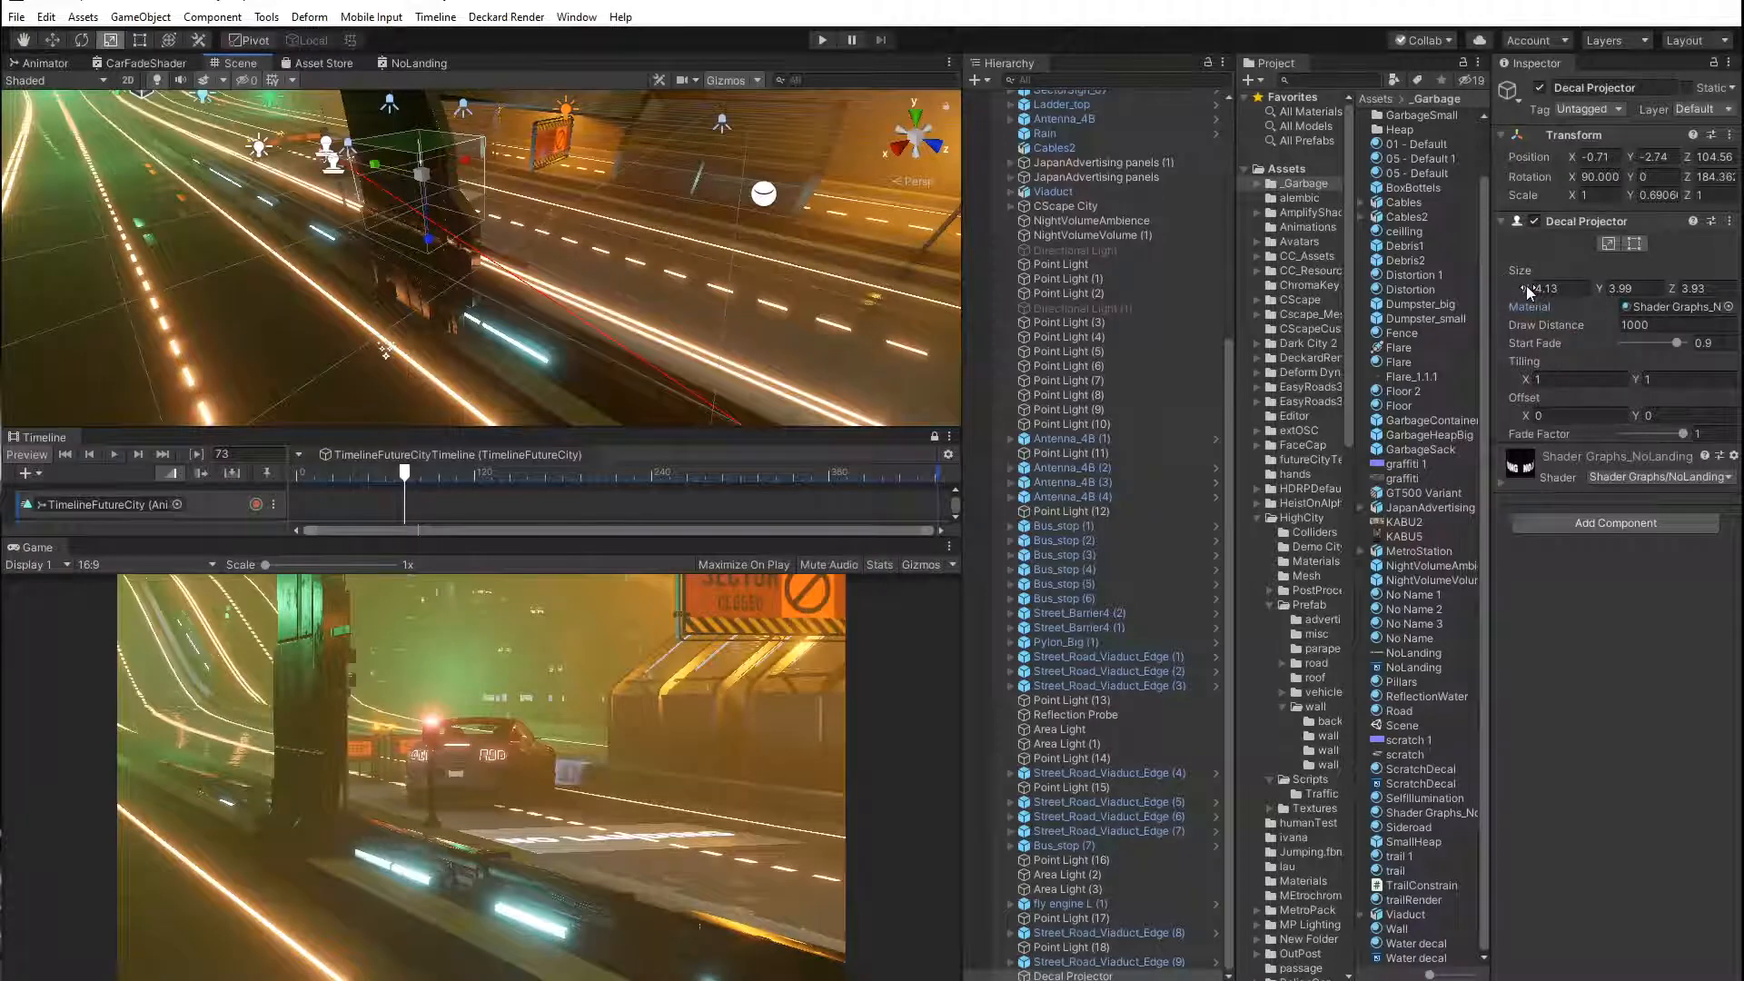
{"action": "left_click_drag", "start_coordinate": [1525, 289], "coordinate": [1649, 291]}
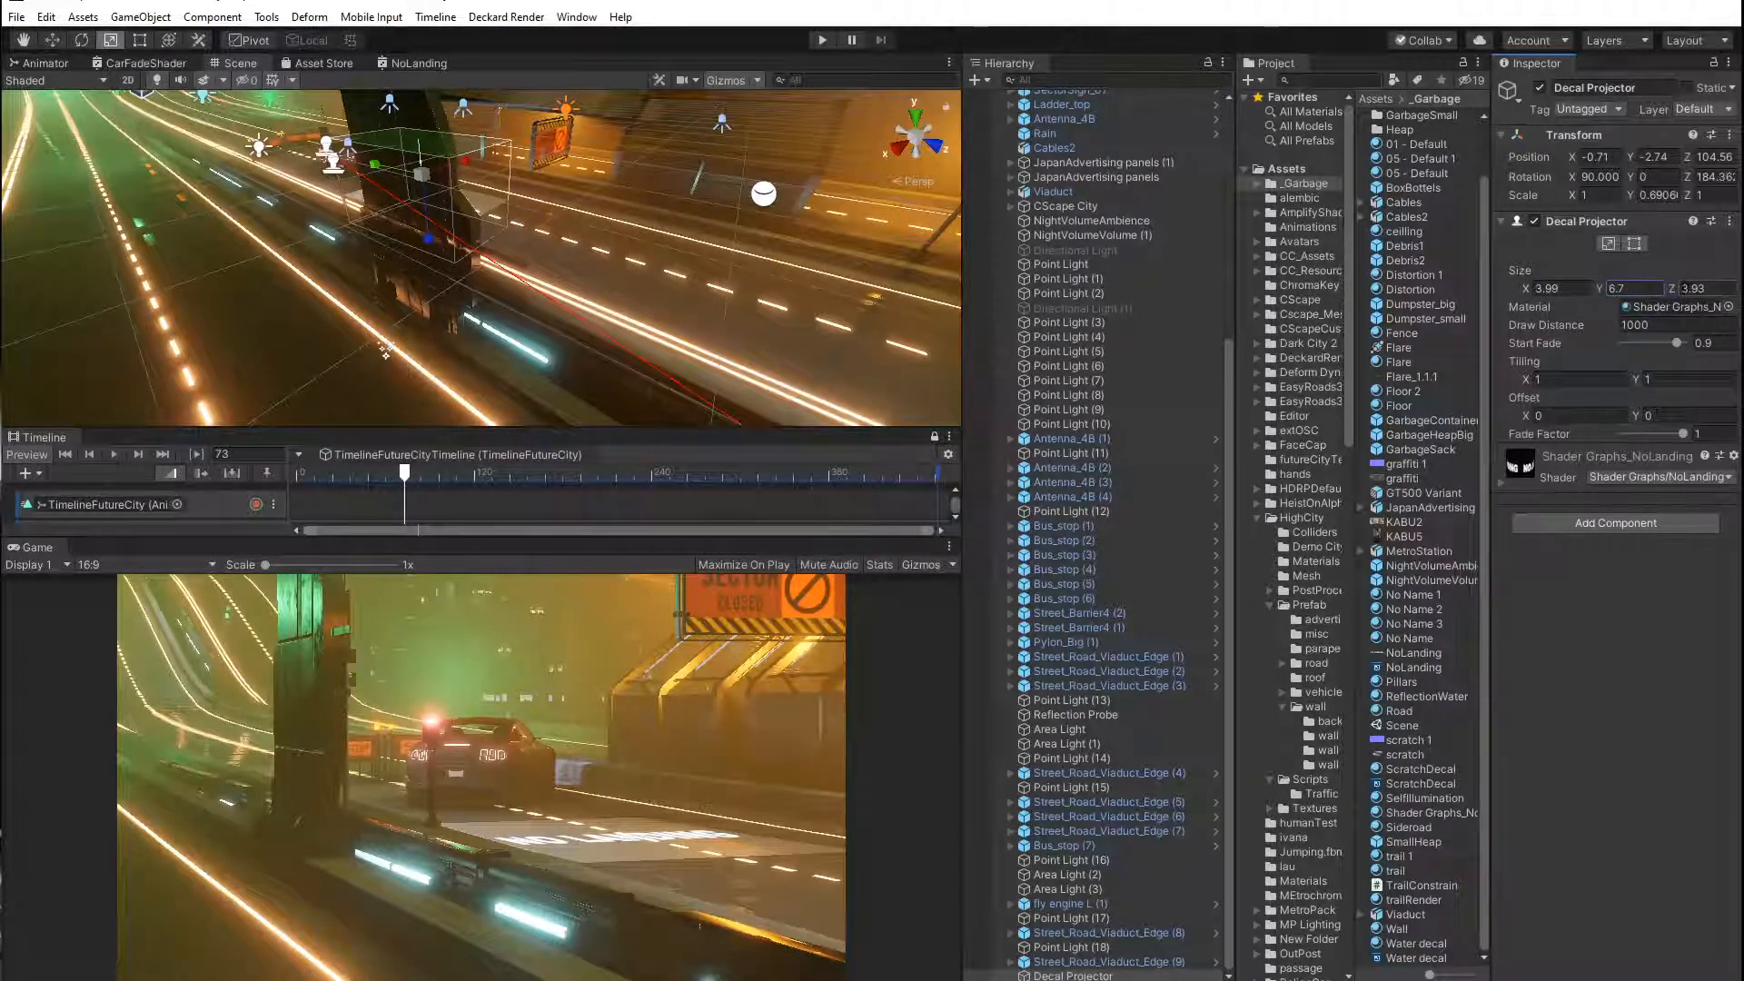
{"action": "left_click_drag", "start_coordinate": [1673, 289], "coordinate": [1691, 291]}
{"action": "left_click_drag", "start_coordinate": [1710, 294], "coordinate": [1588, 291]}
{"action": "left_click", "coordinate": [1535, 289]}
{"action": "type", "text": "5.3"}
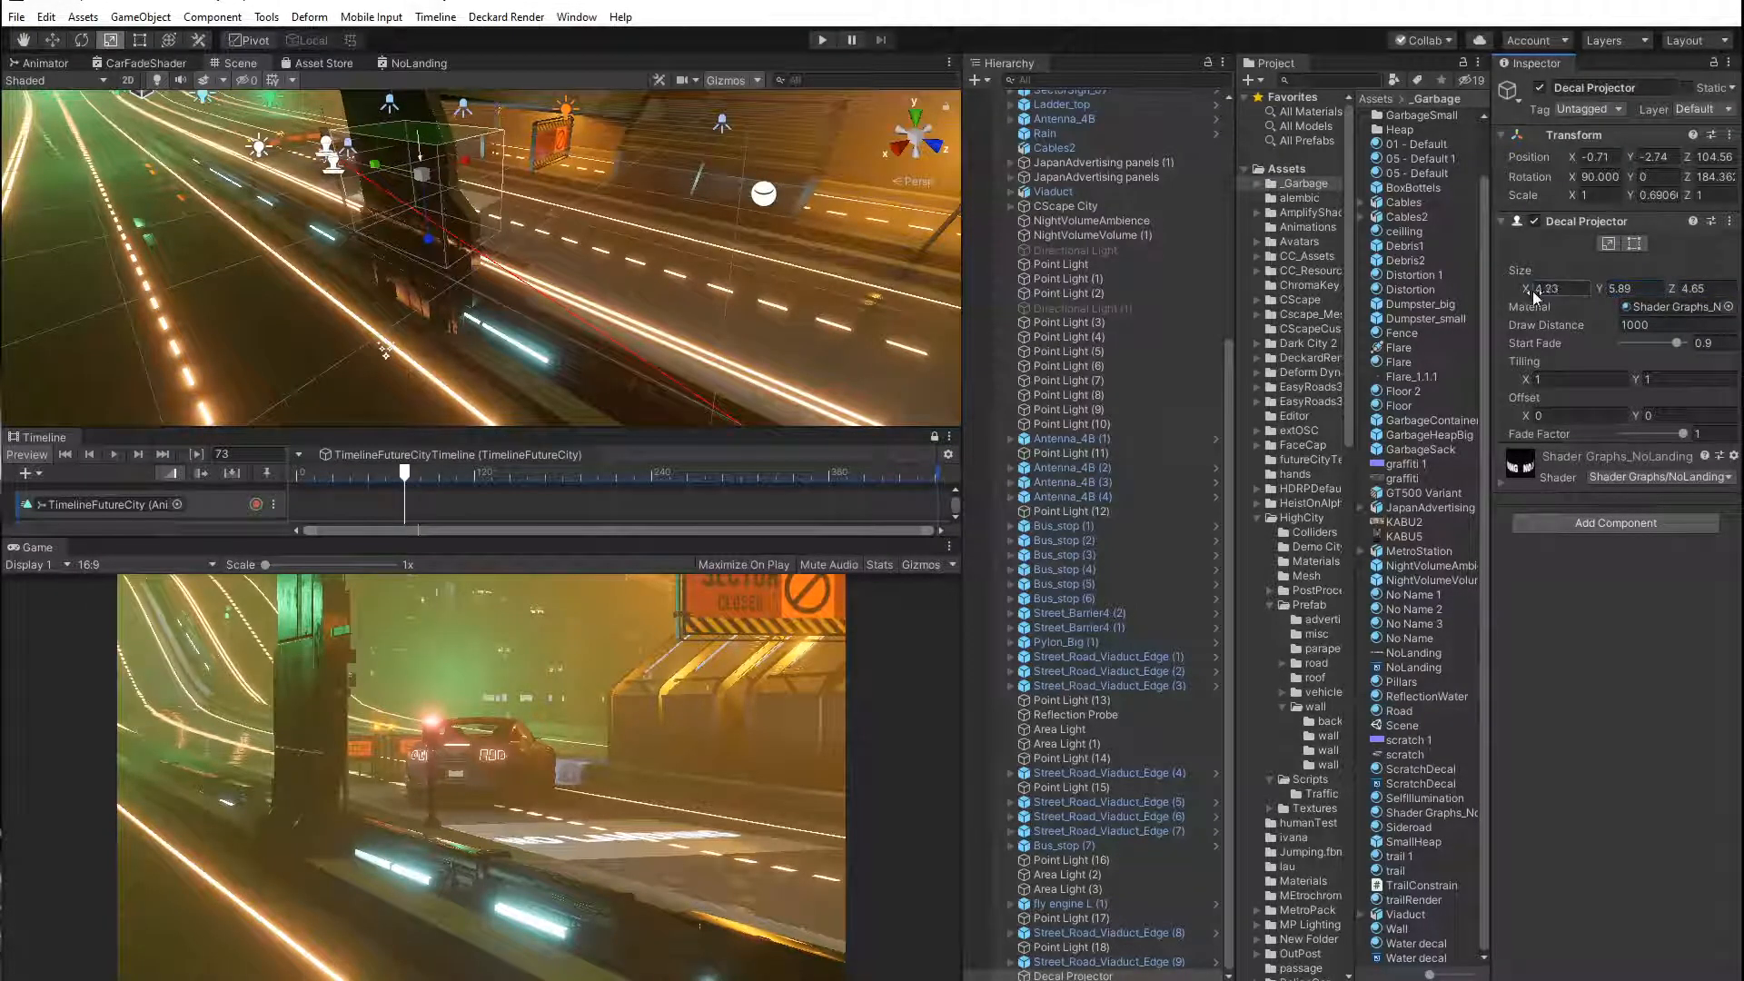
{"action": "left_click_drag", "start_coordinate": [1538, 291], "coordinate": [1530, 292]}
Set the timeline to frame 39 and reposition the Decal Projector at about X -1.51, Y -5.71, Z 115.07.
{"action": "mouse_move", "coordinate": [407, 473]}
{"action": "left_mouse_down"}
{"action": "mouse_move", "coordinate": [331, 477]}
{"action": "mouse_move", "coordinate": [397, 487]}
{"action": "left_mouse_up"}
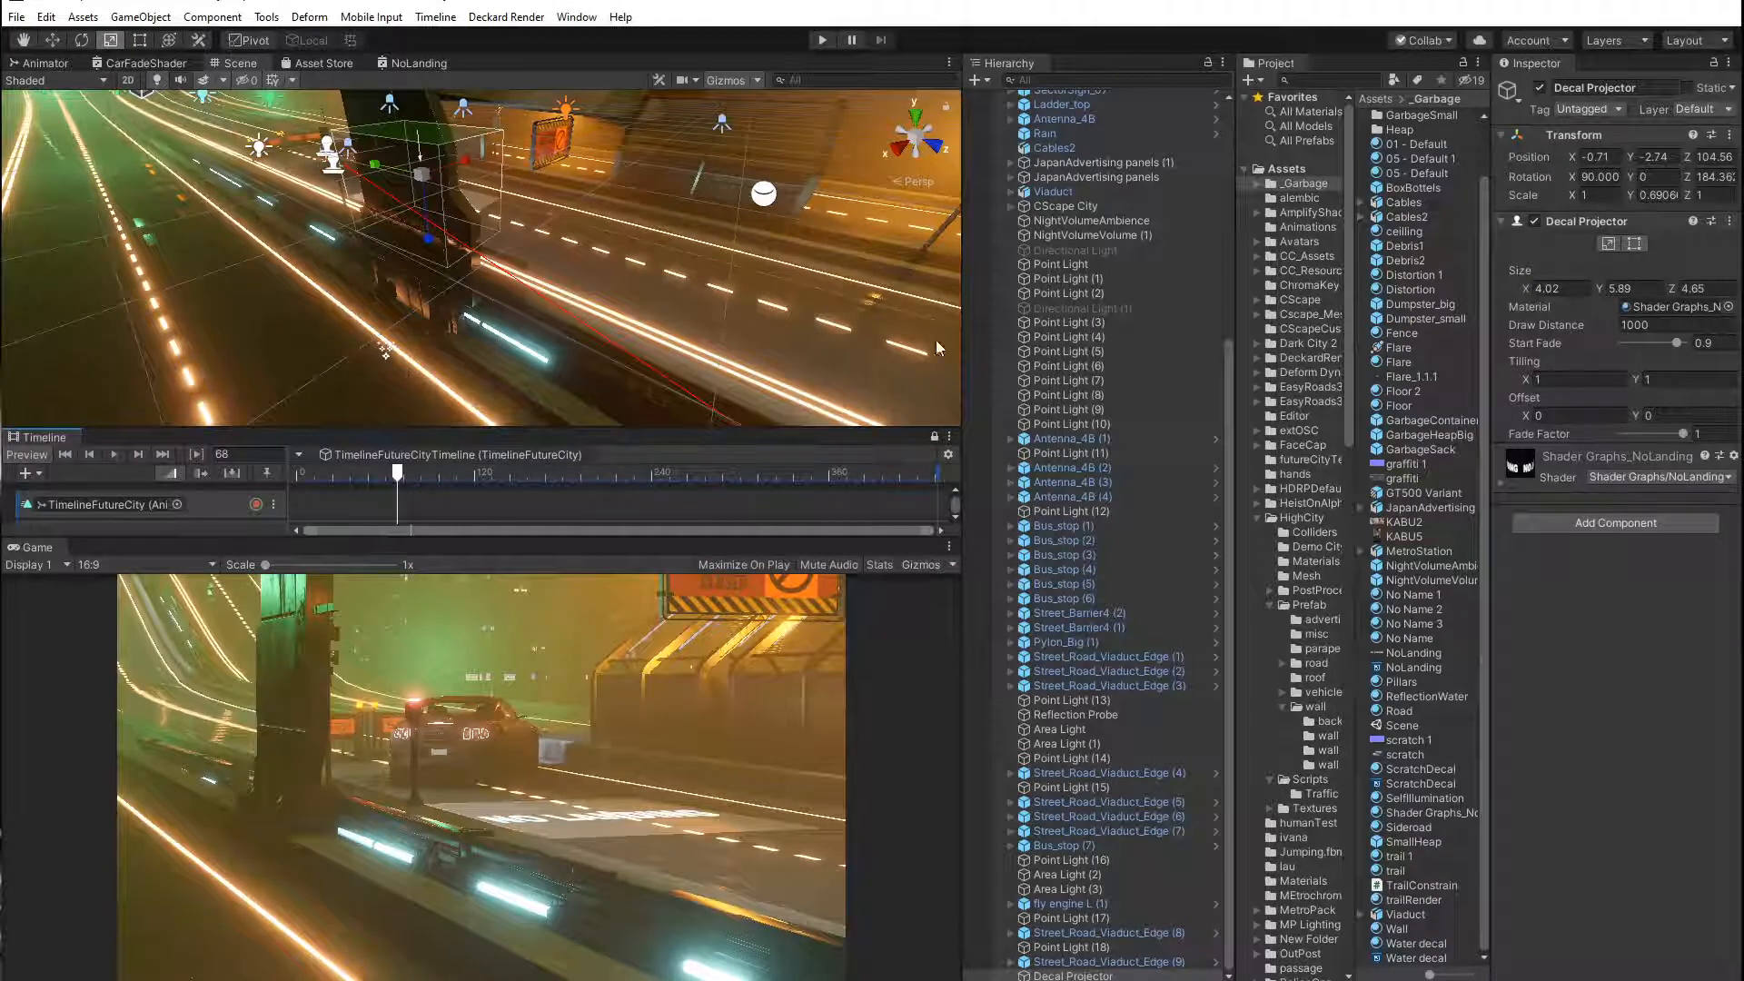
{"action": "left_click_drag", "start_coordinate": [397, 473], "coordinate": [356, 479]}
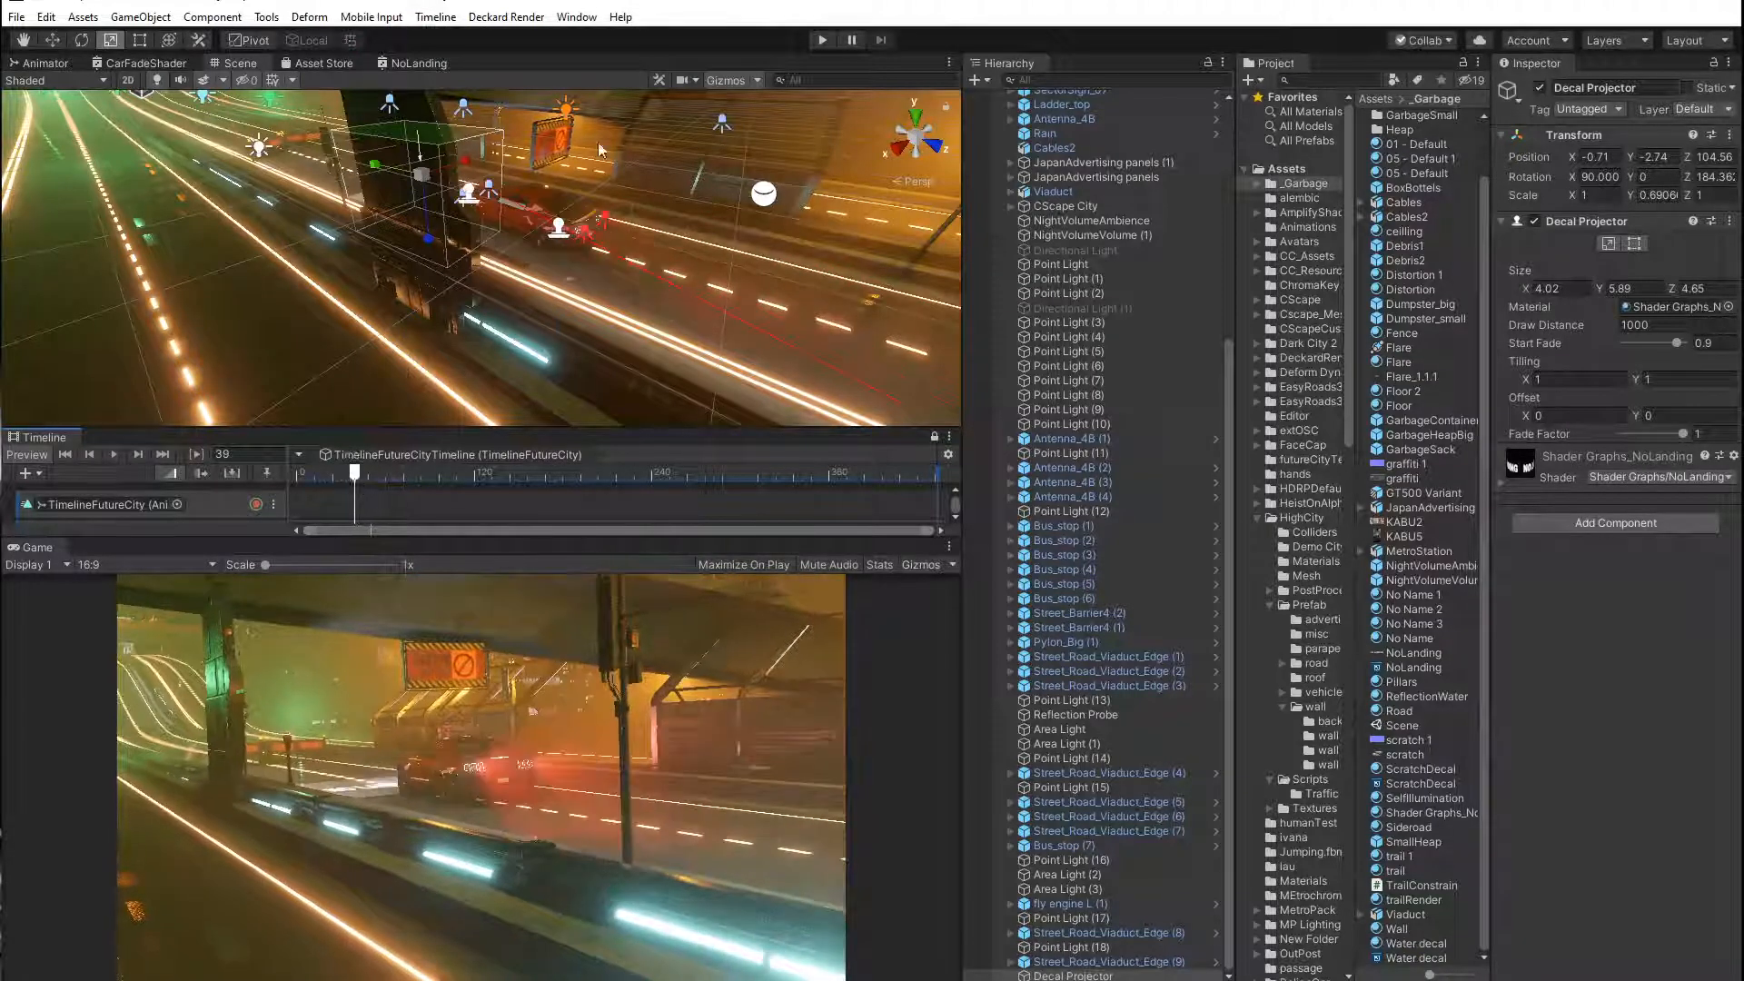
{"action": "left_click", "coordinate": [50, 40]}
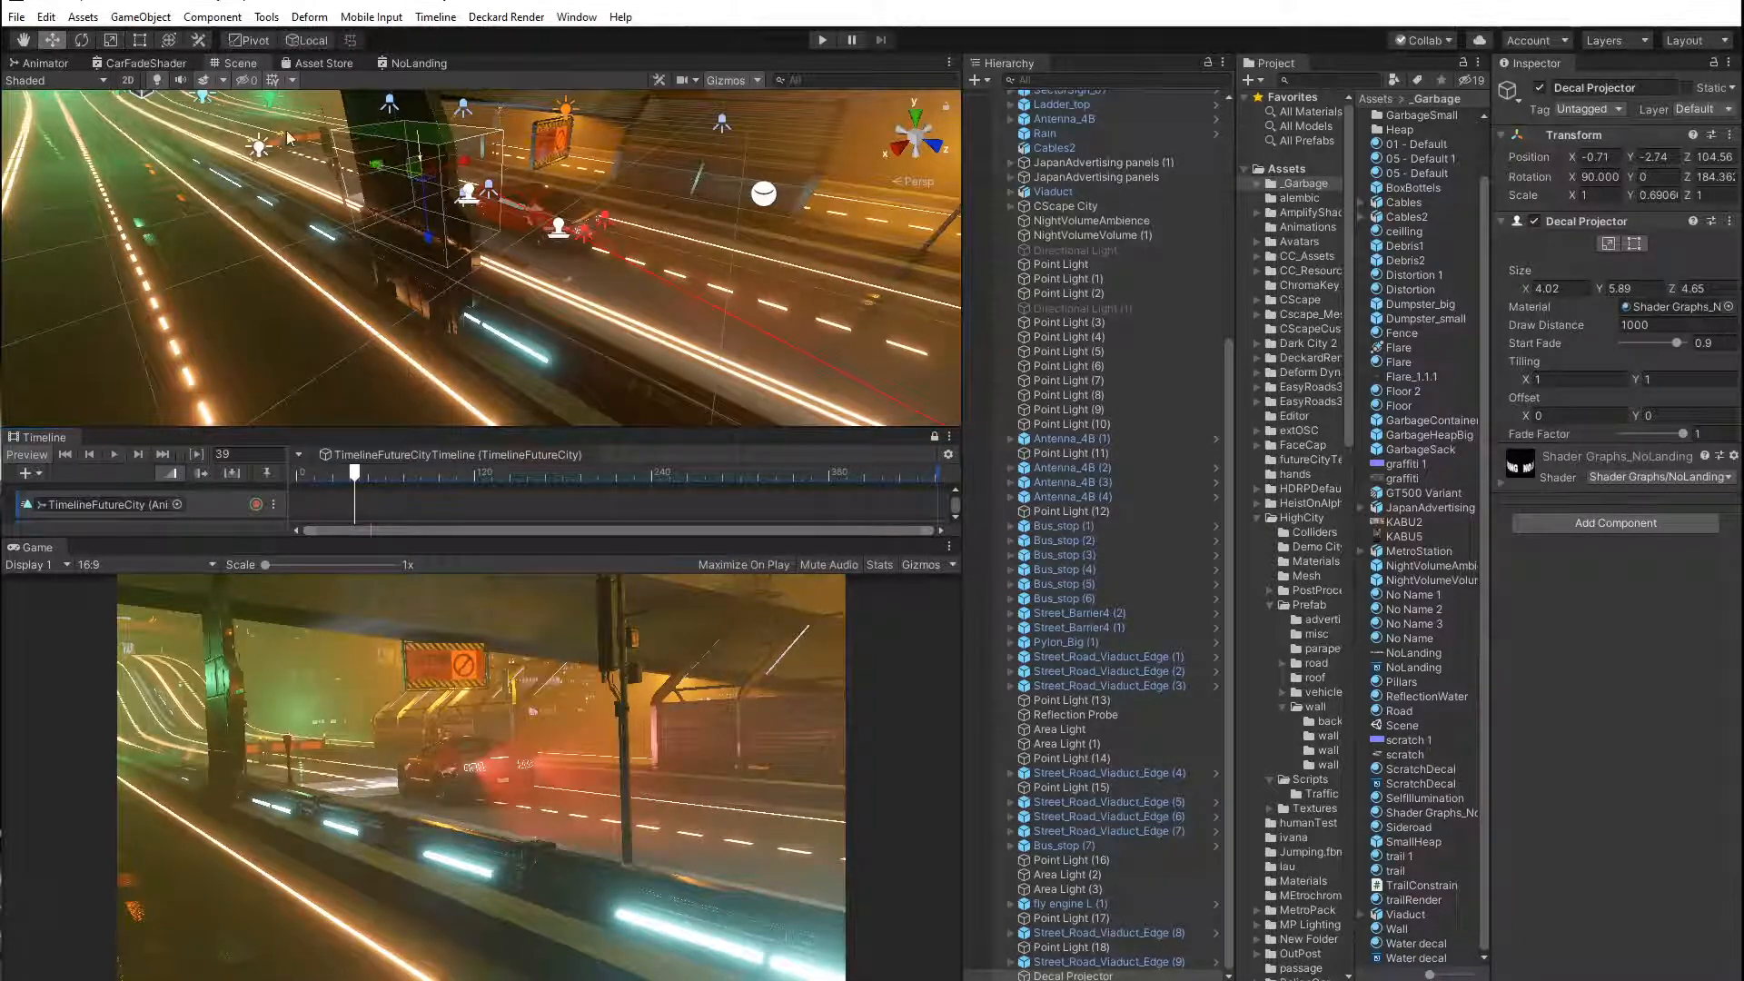
{"action": "left_click_drag", "start_coordinate": [374, 164], "coordinate": [542, 227]}
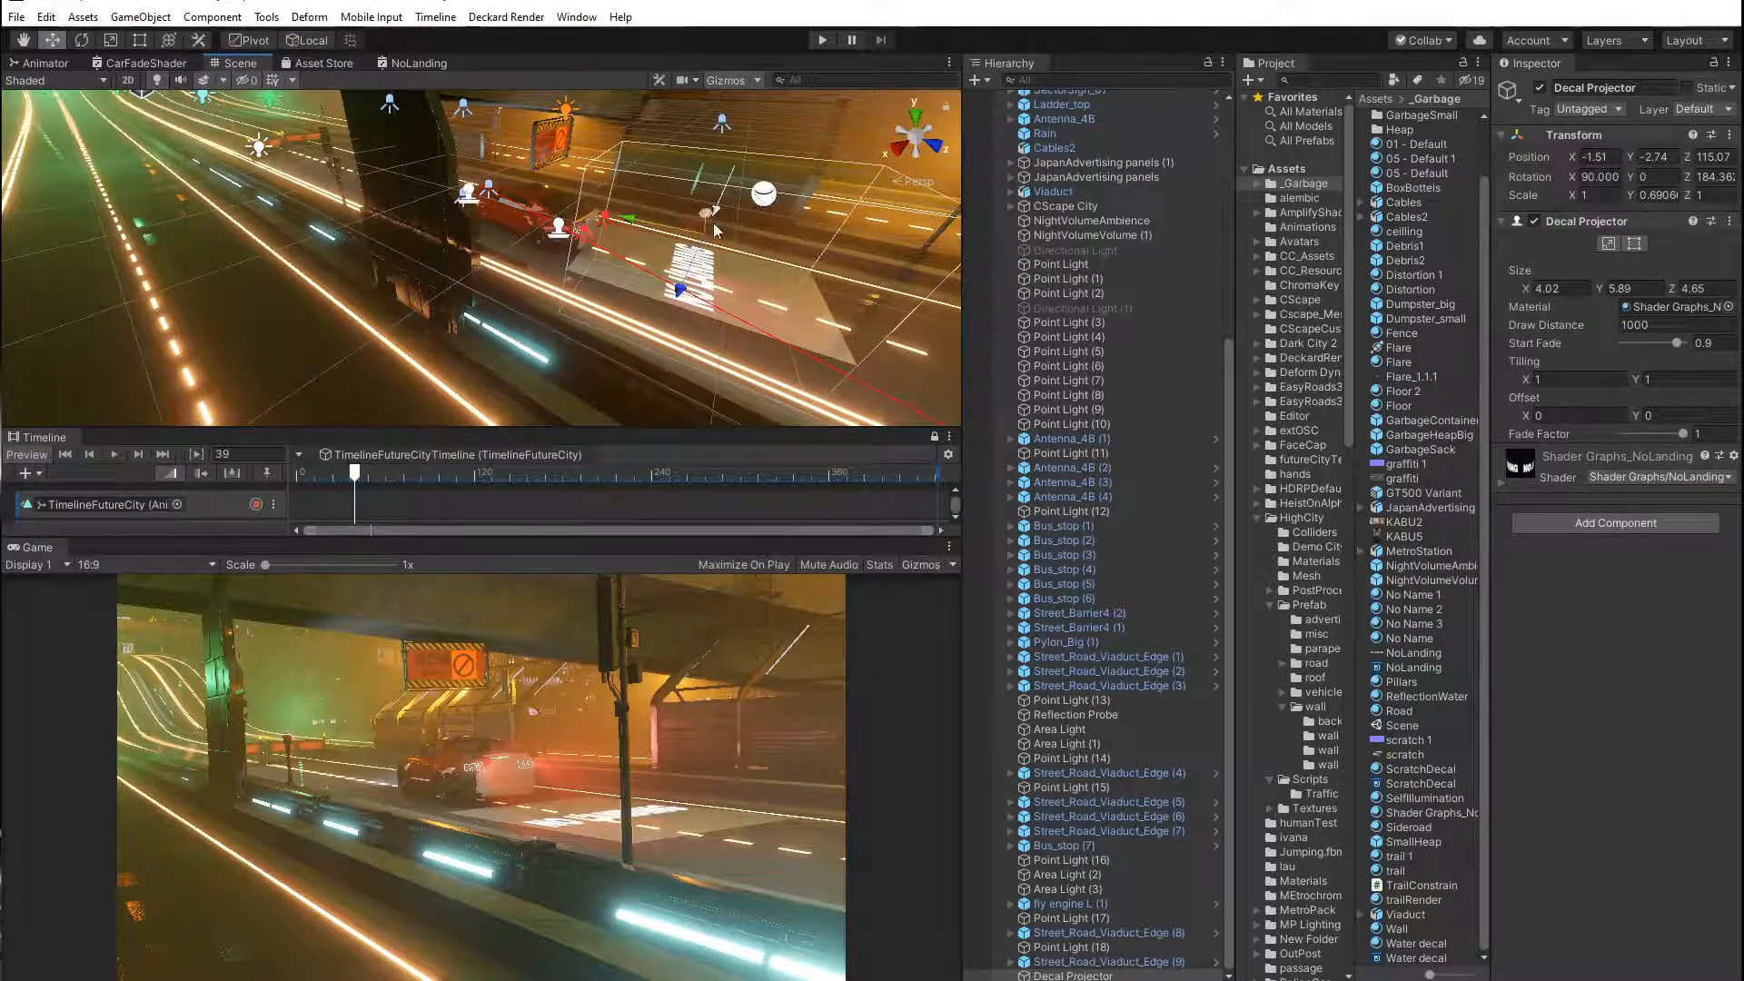
{"action": "left_click_drag", "start_coordinate": [683, 297], "coordinate": [661, 384]}
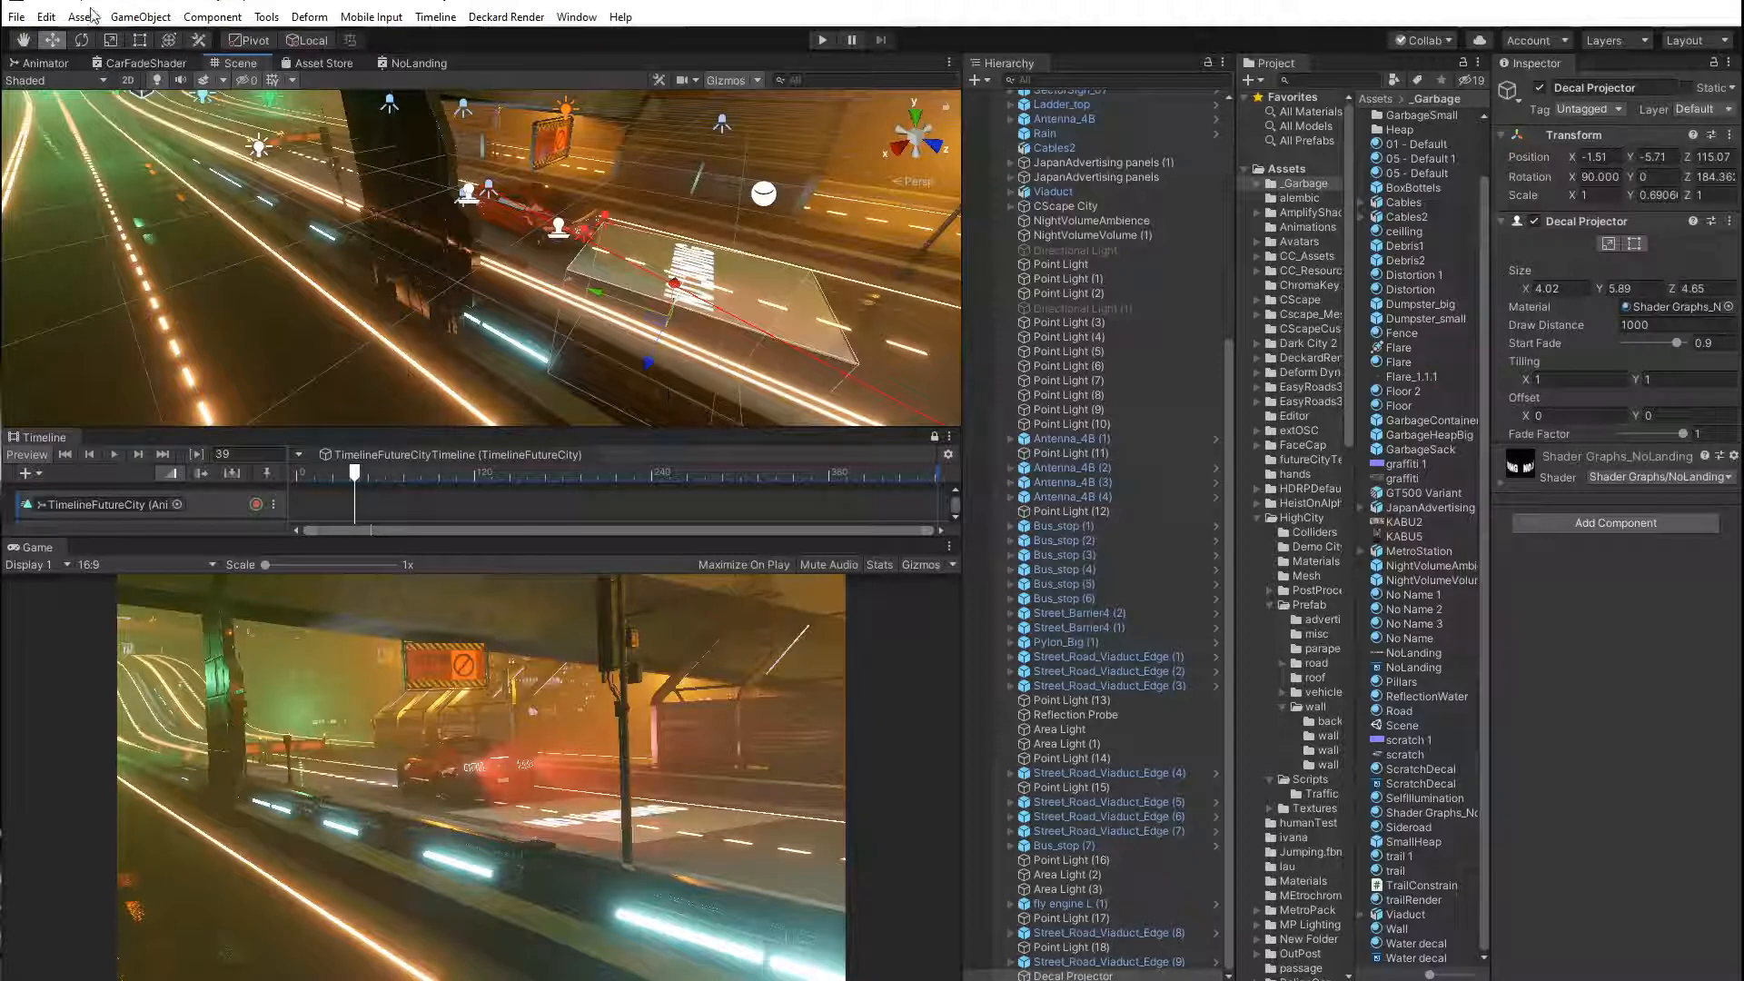
Rotate the Decal Projector to about 90.62, -4.36, 180 and, with the timeline at frame 52, move it to about X -0.76, Y -5.58, Z 105.29.
{"action": "left_click", "coordinate": [78, 41]}
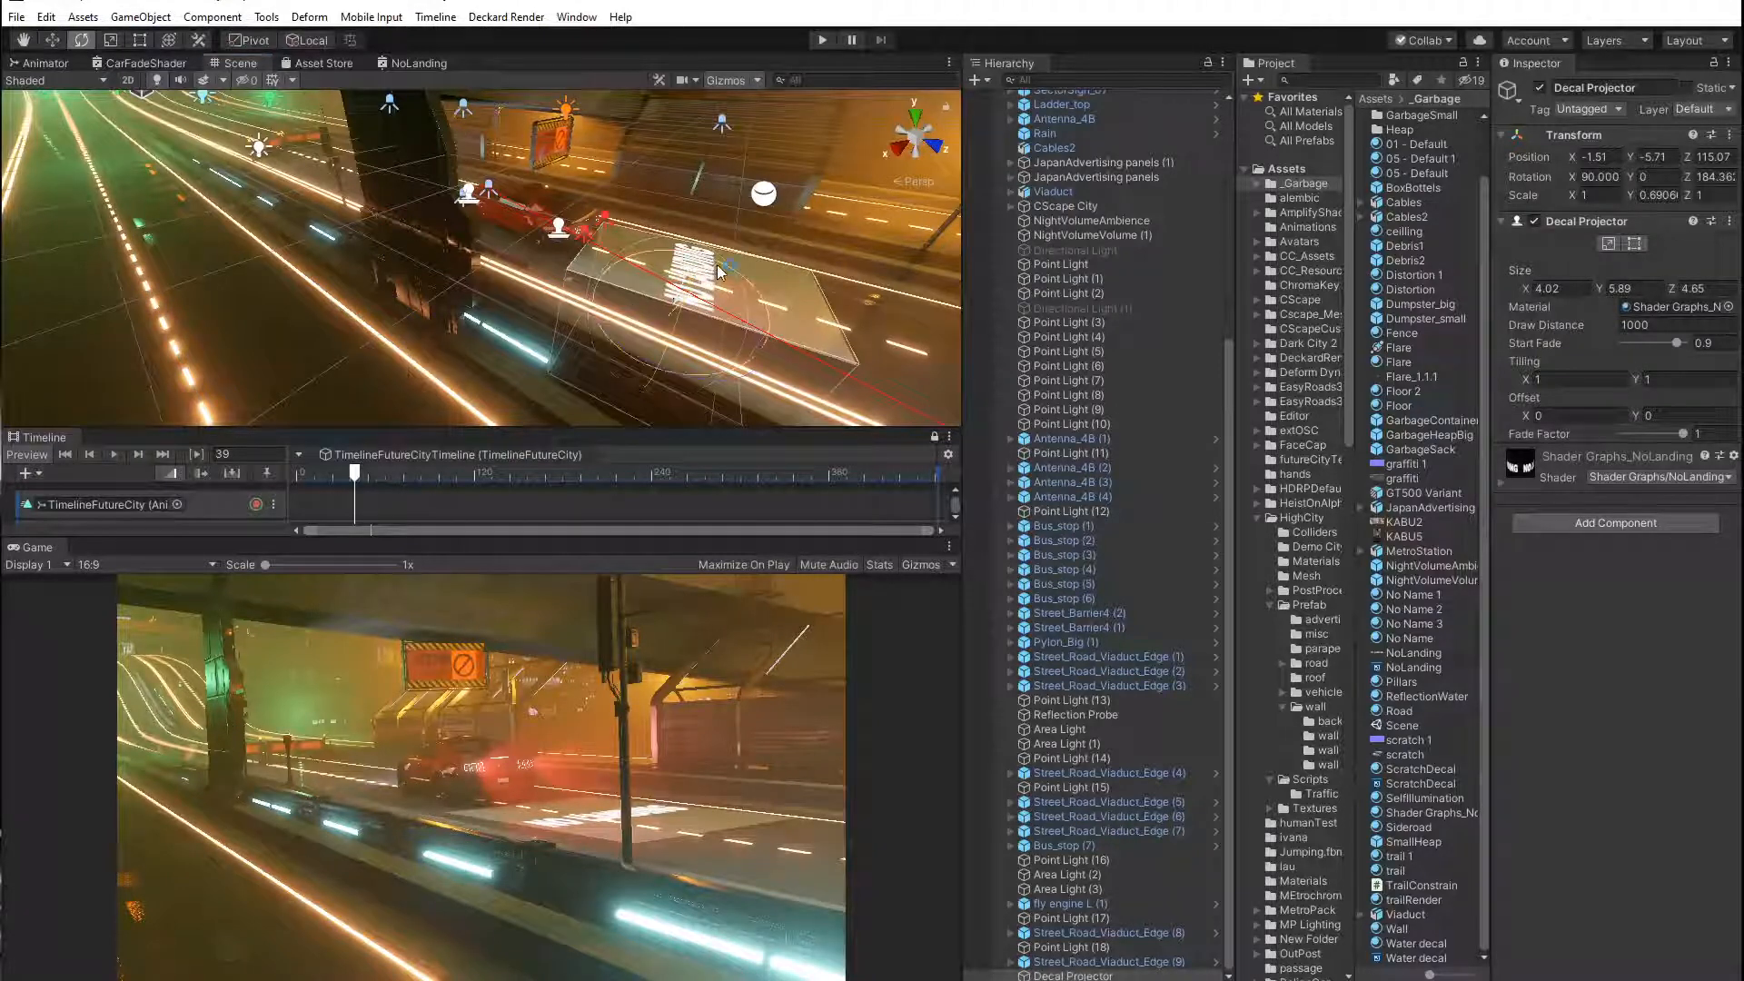
{"action": "left_click_drag", "start_coordinate": [717, 264], "coordinate": [719, 266]}
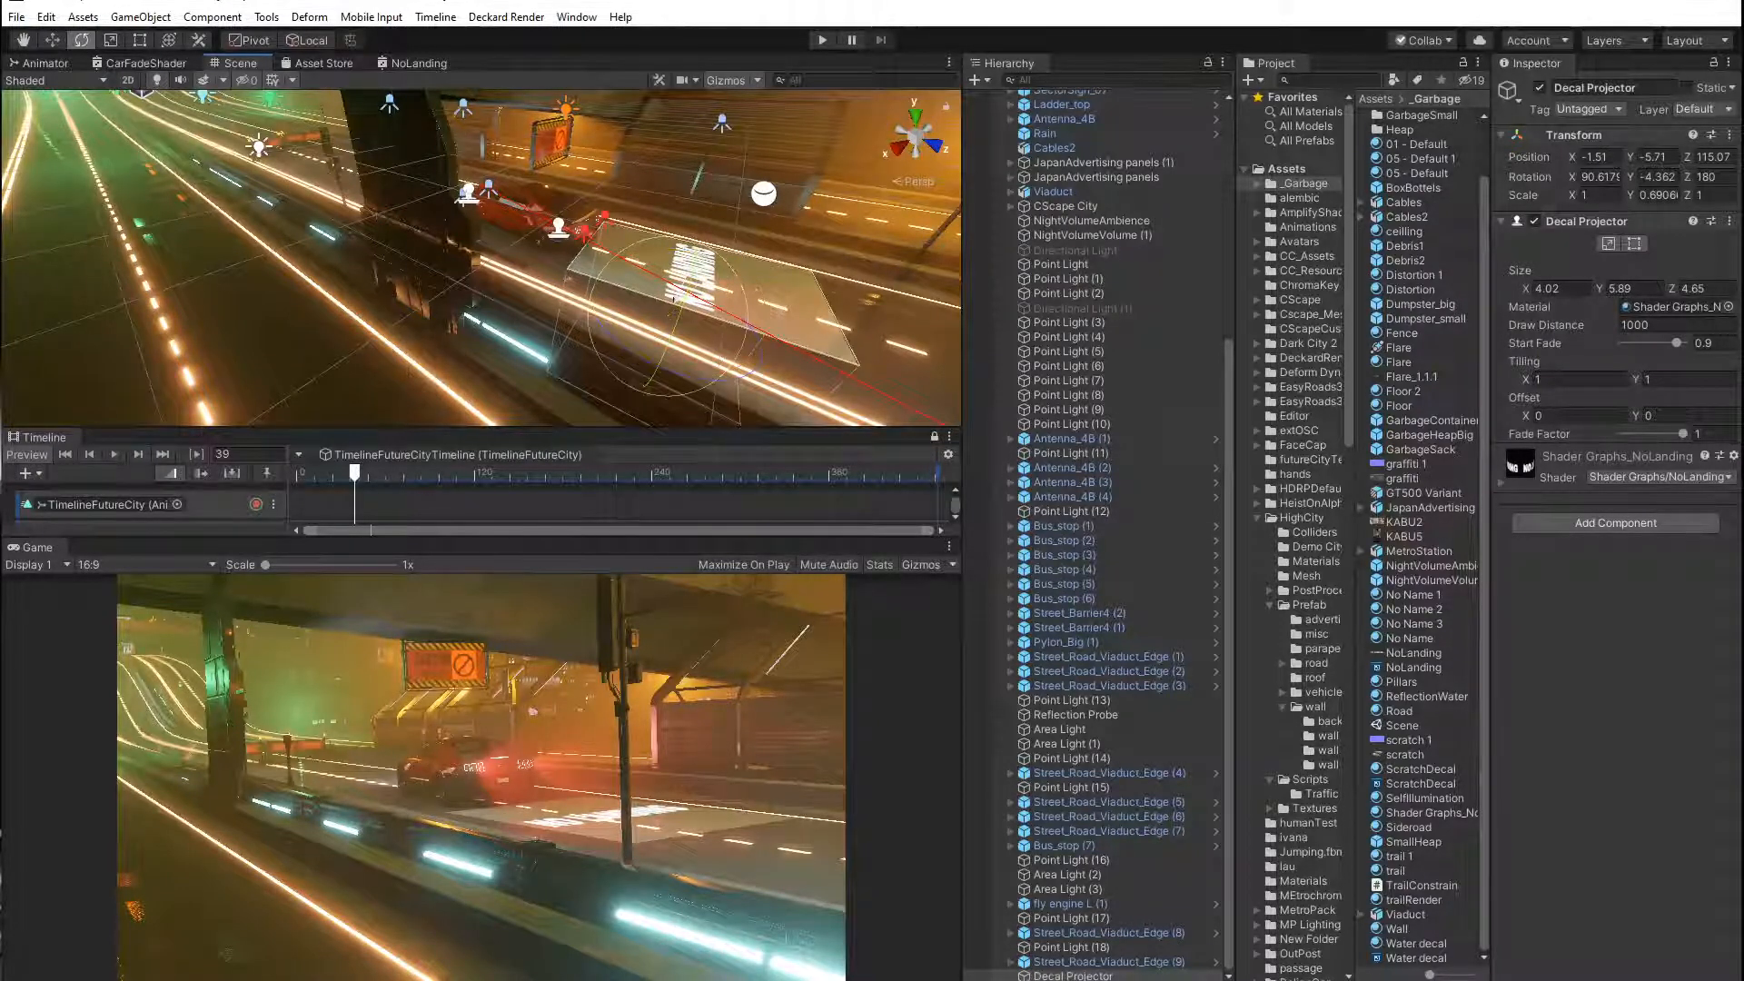
{"action": "left_click", "coordinate": [52, 40]}
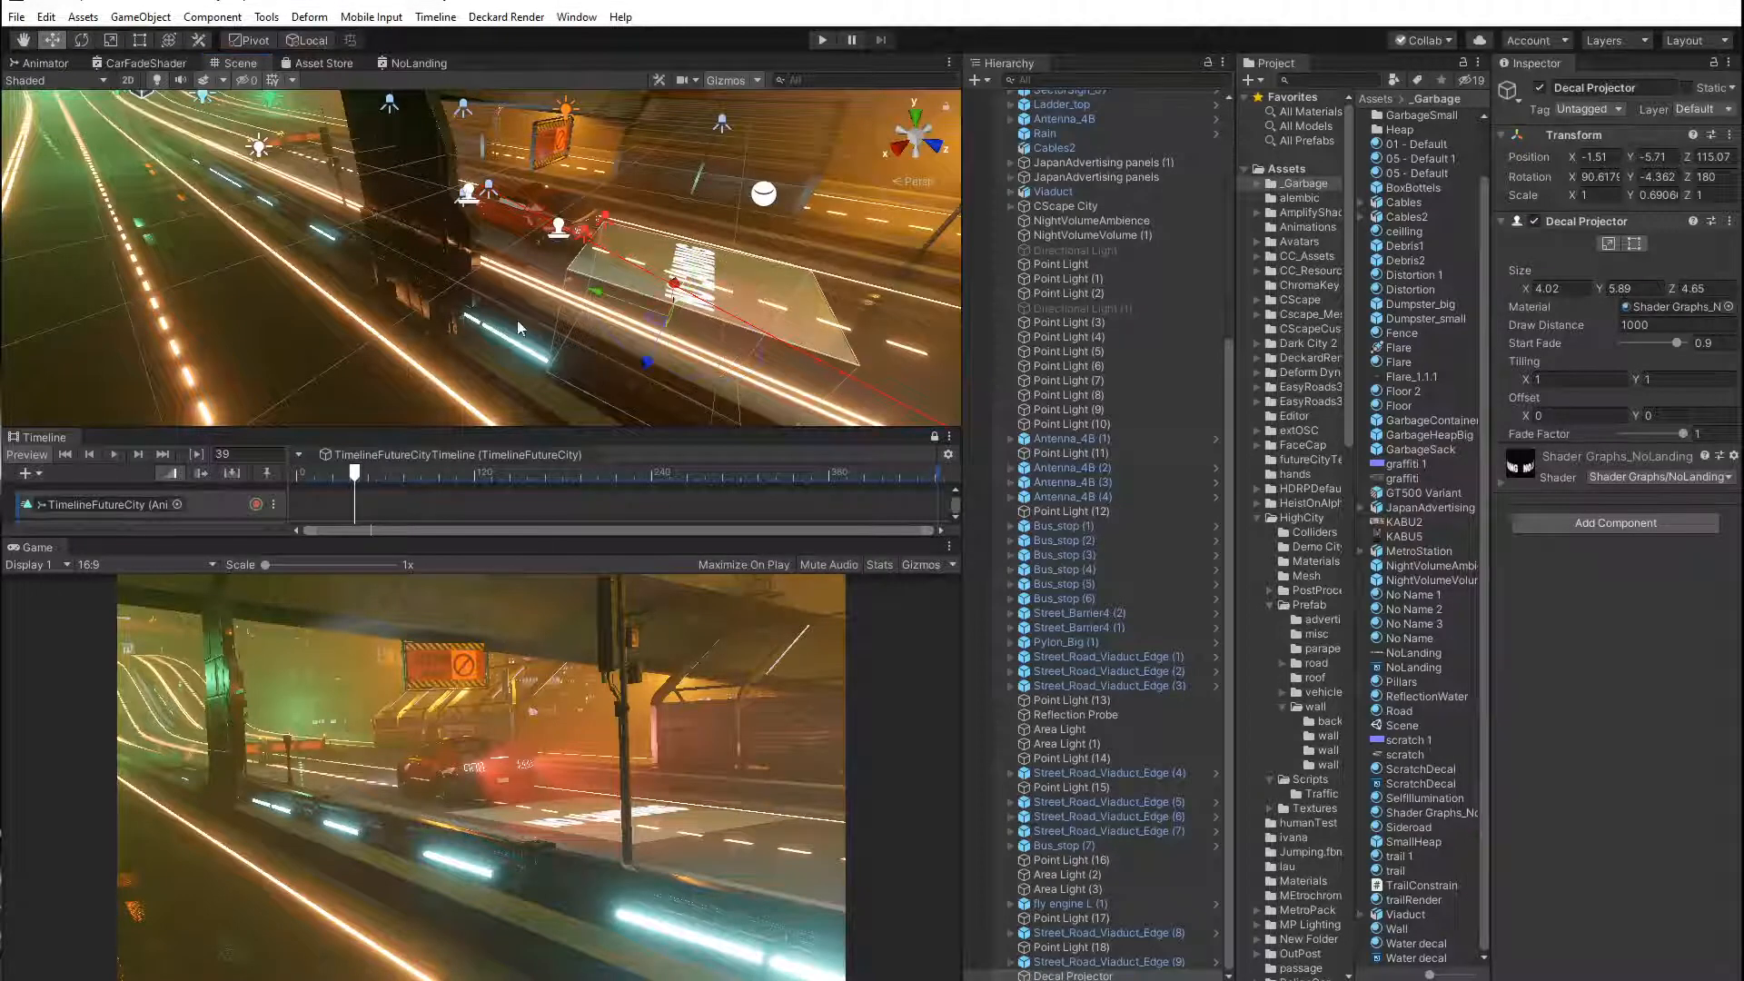
{"action": "left_click_drag", "start_coordinate": [653, 354], "coordinate": [651, 354]}
{"action": "mouse_move", "coordinate": [362, 474]}
{"action": "left_mouse_down"}
{"action": "mouse_move", "coordinate": [335, 481]}
{"action": "mouse_move", "coordinate": [373, 476]}
{"action": "left_mouse_up"}
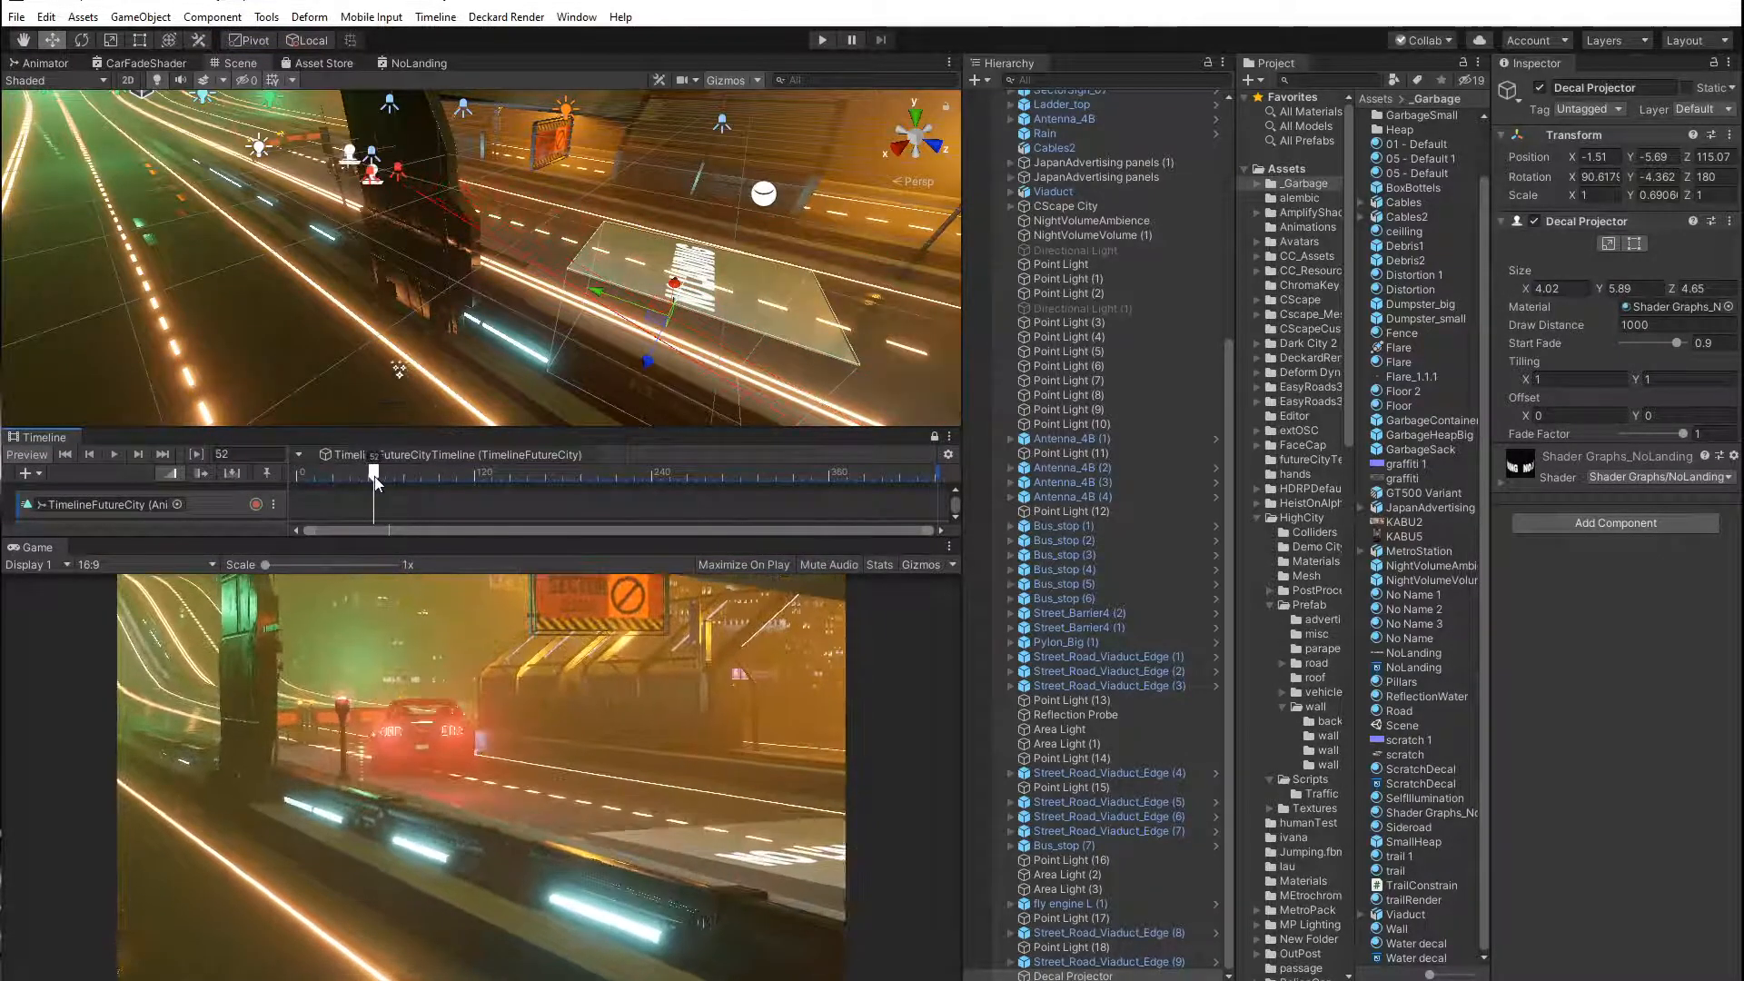
{"action": "left_click_drag", "start_coordinate": [623, 302], "coordinate": [430, 214]}
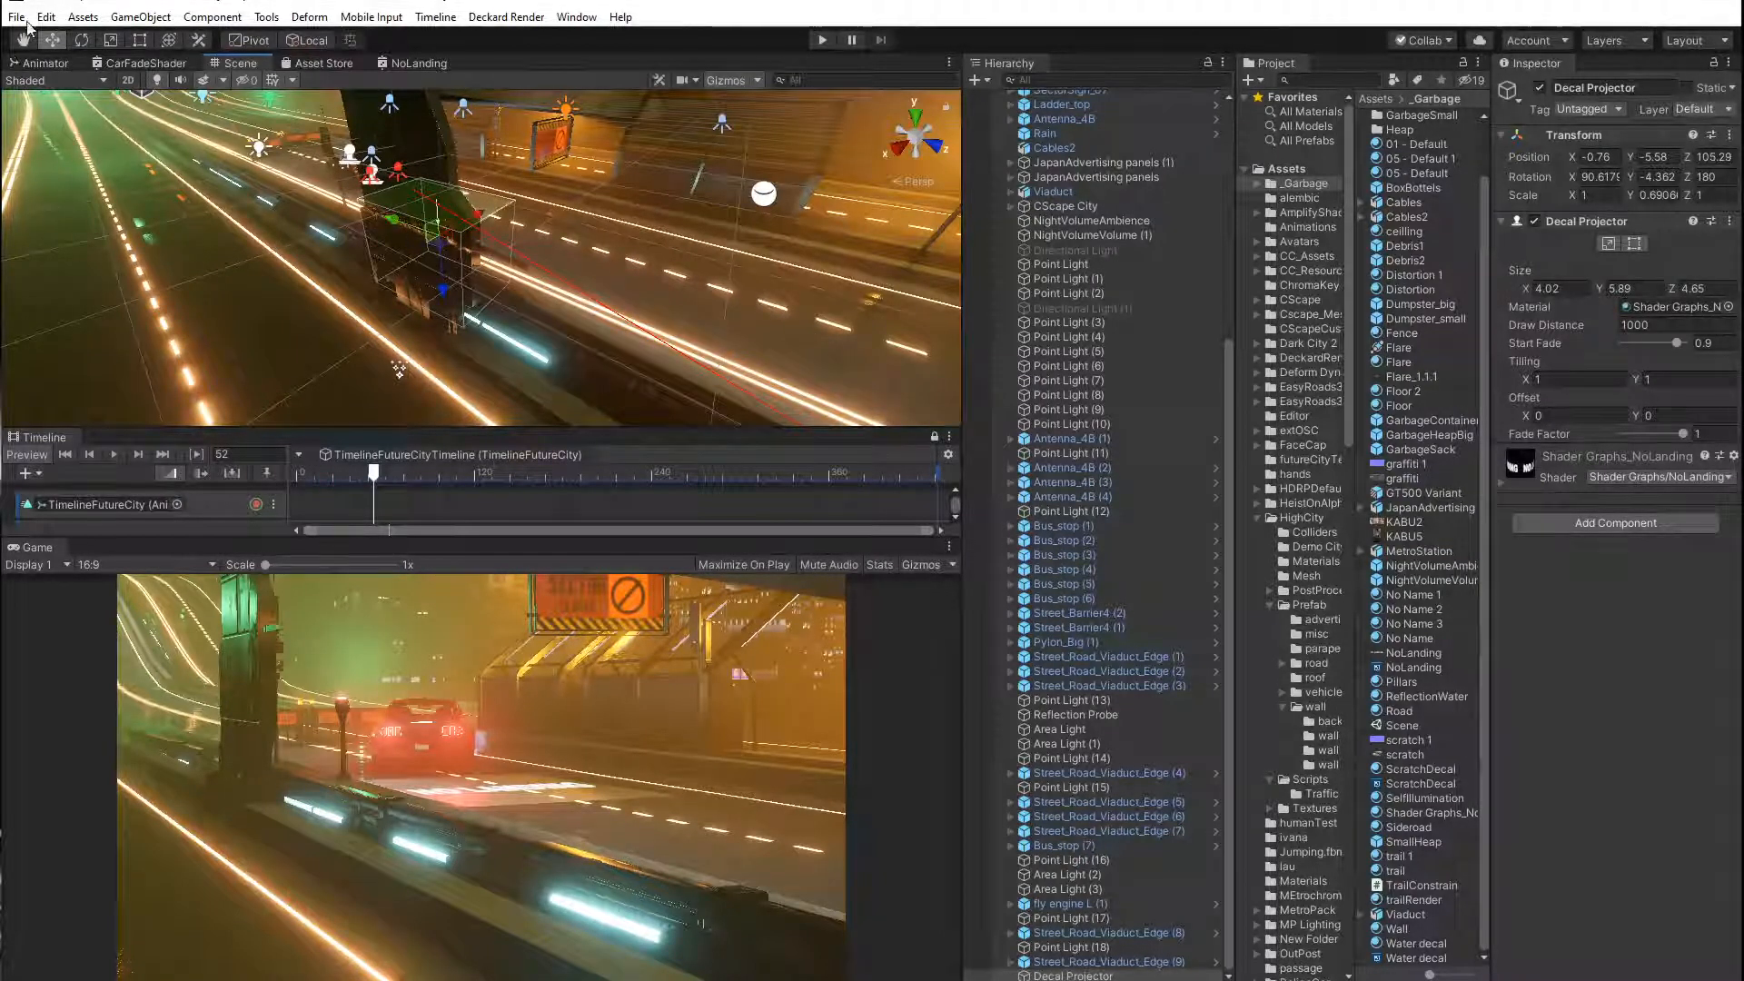
Enlarge the Decal Projector to about 1.05 X scale and a 4.26 × 10.92 projection size, and check it at timeline frame 71.
{"action": "key", "text": "r"}
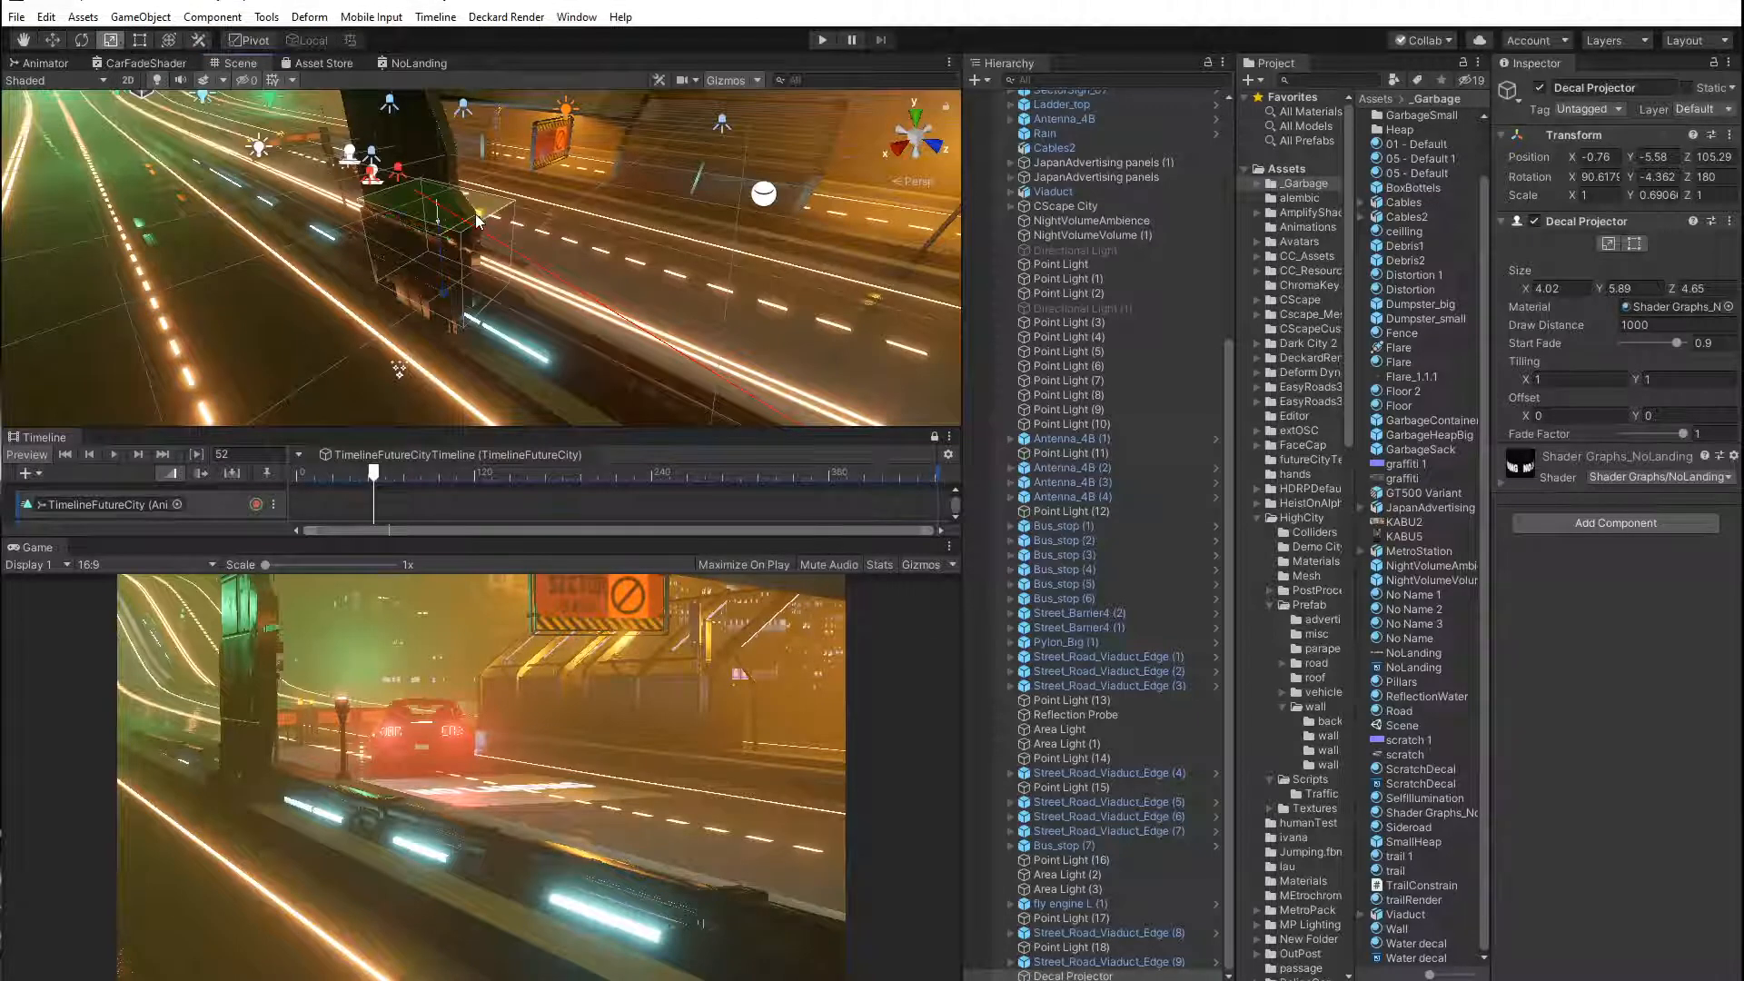
{"action": "mouse_move", "coordinate": [479, 213]}
{"action": "left_mouse_down"}
{"action": "mouse_move", "coordinate": [448, 238]}
{"action": "mouse_move", "coordinate": [476, 210]}
{"action": "left_mouse_up"}
{"action": "left_click_drag", "start_coordinate": [1524, 290], "coordinate": [1672, 307]}
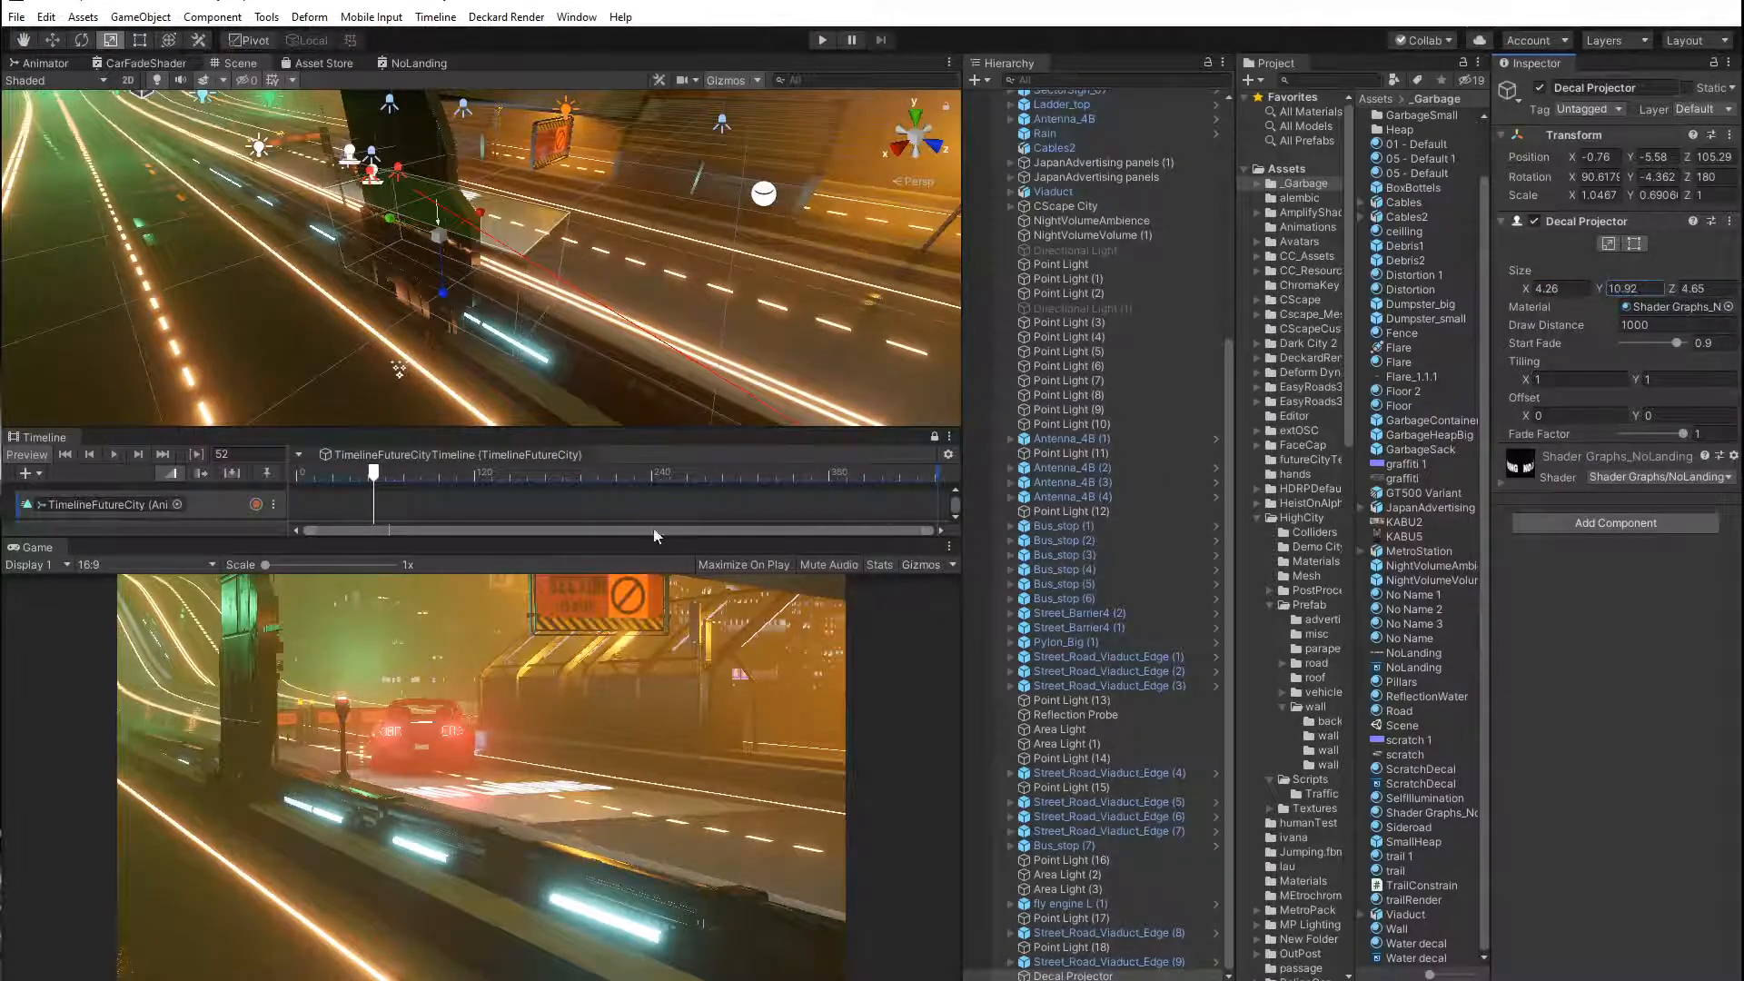
{"action": "left_click_drag", "start_coordinate": [371, 466], "coordinate": [402, 482]}
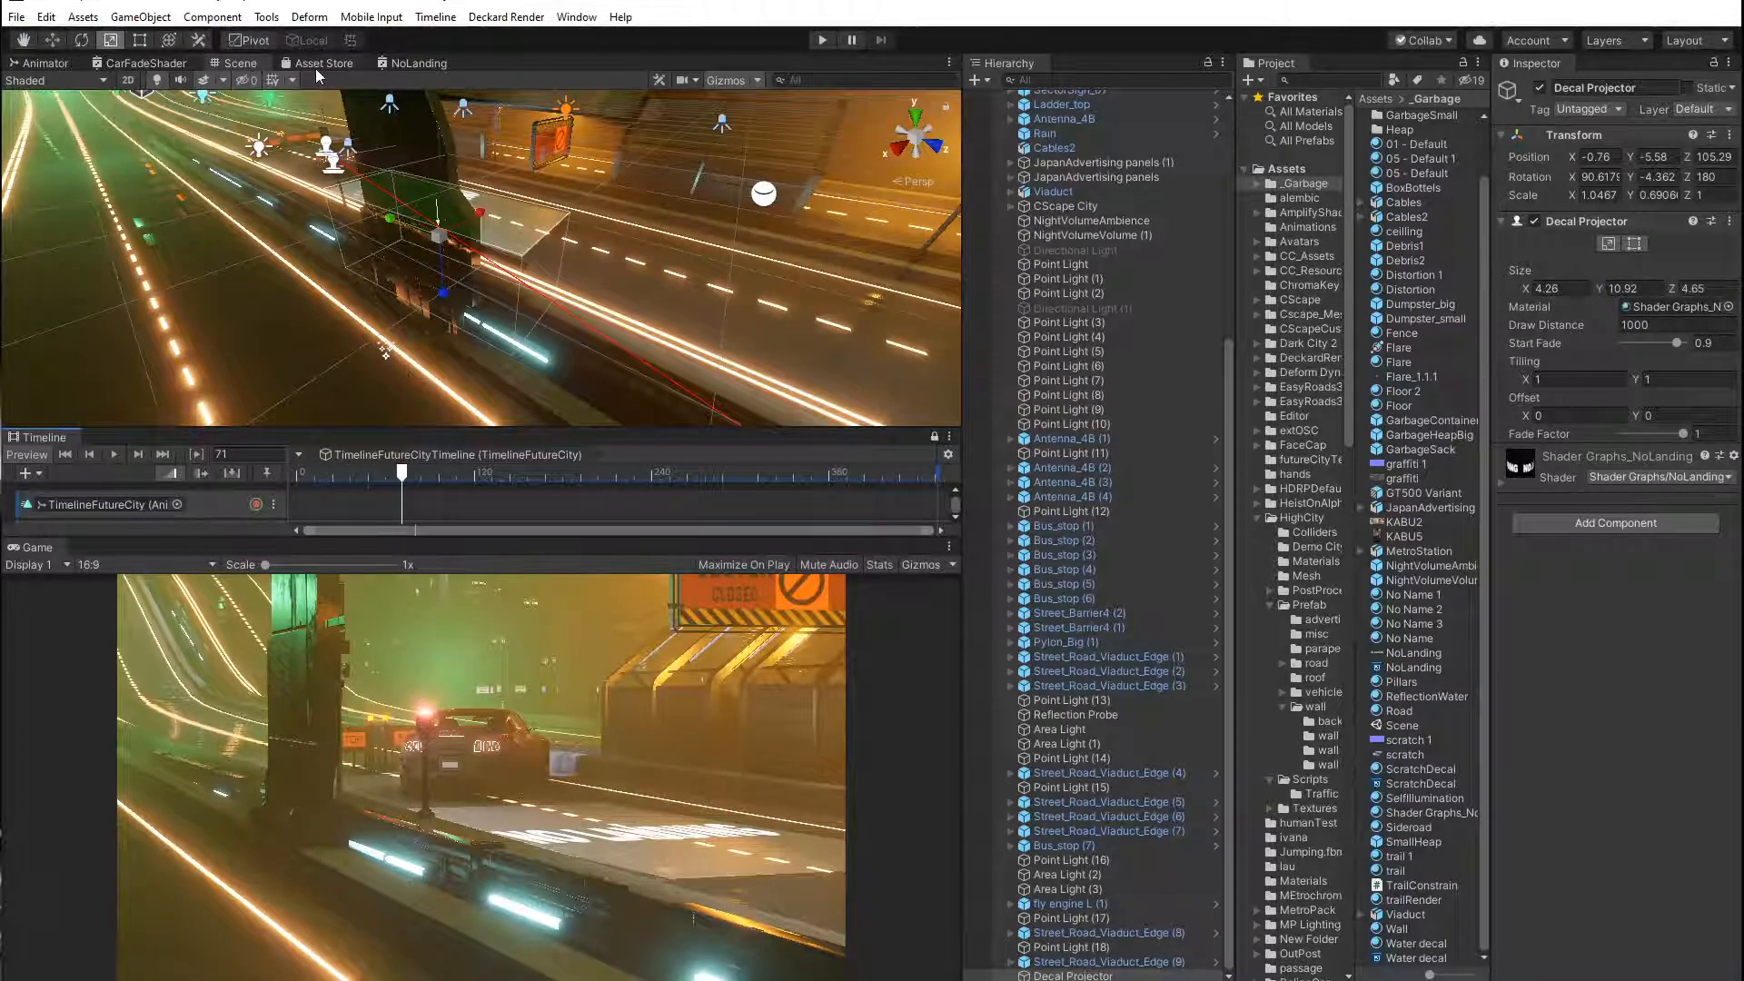
Turn off BaseColor, Normal, Metal, AO and Smoothness on the NoLanding graph's Decal Master, leaving only Emission, and save the graph.
{"action": "left_click", "coordinate": [440, 64]}
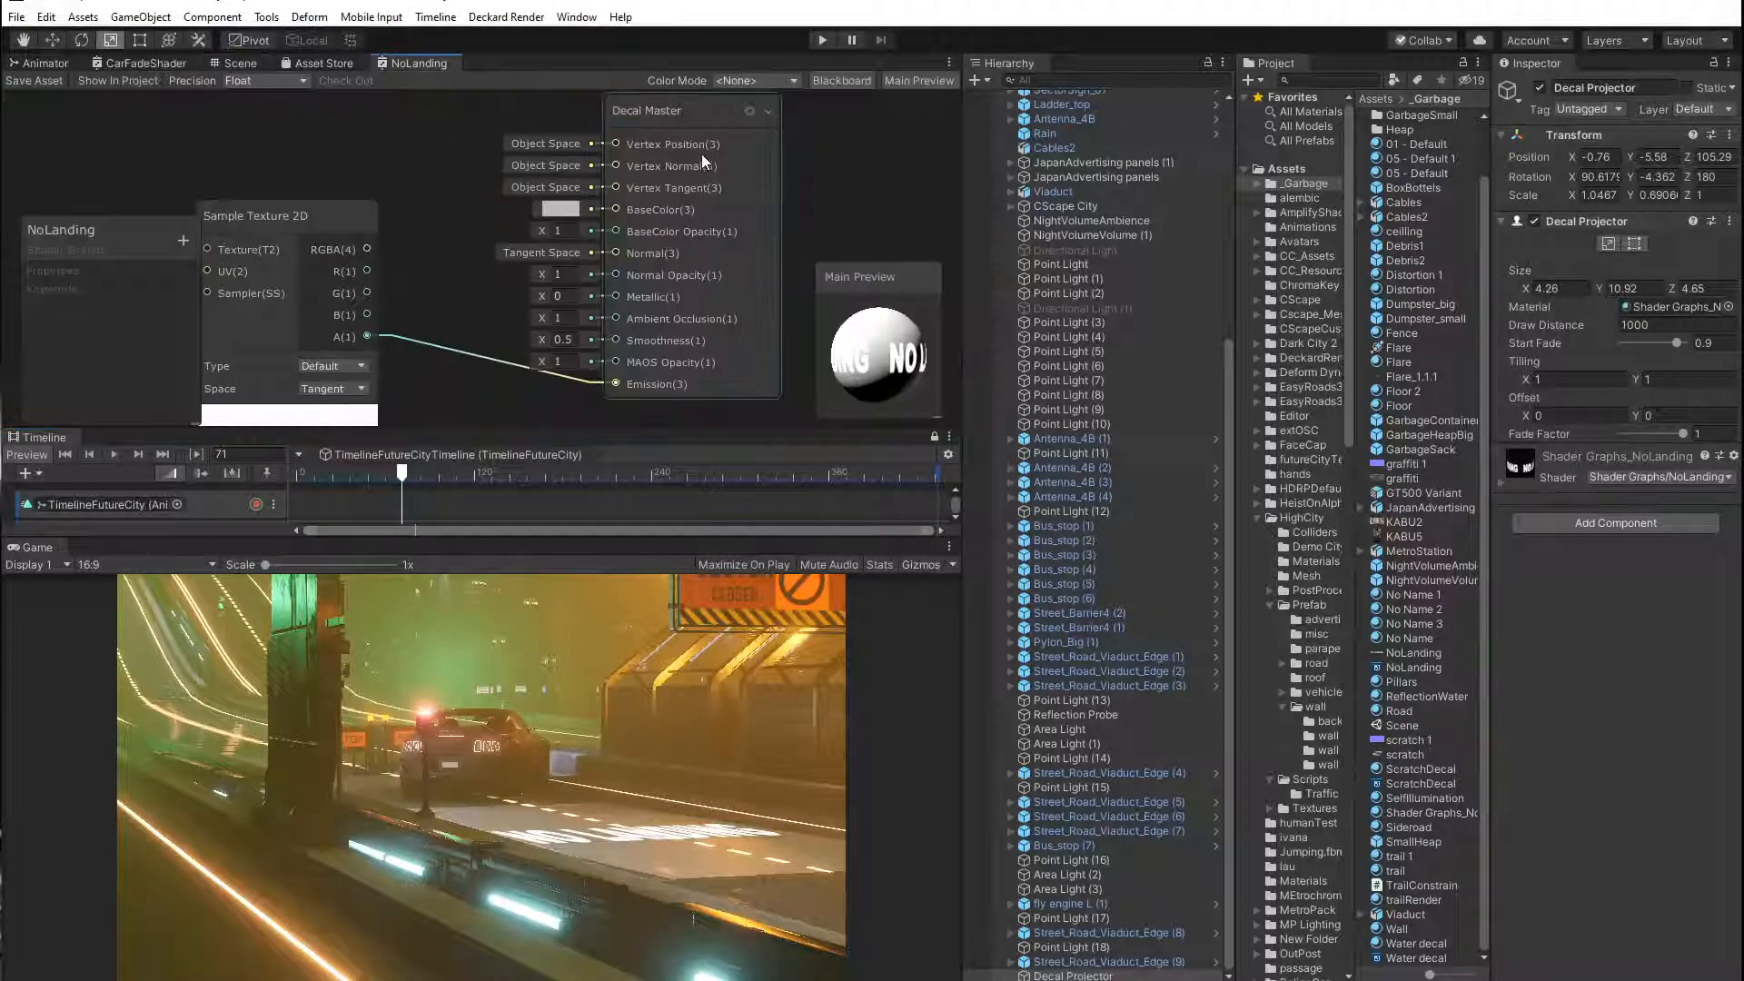
{"action": "left_click", "coordinate": [766, 111]}
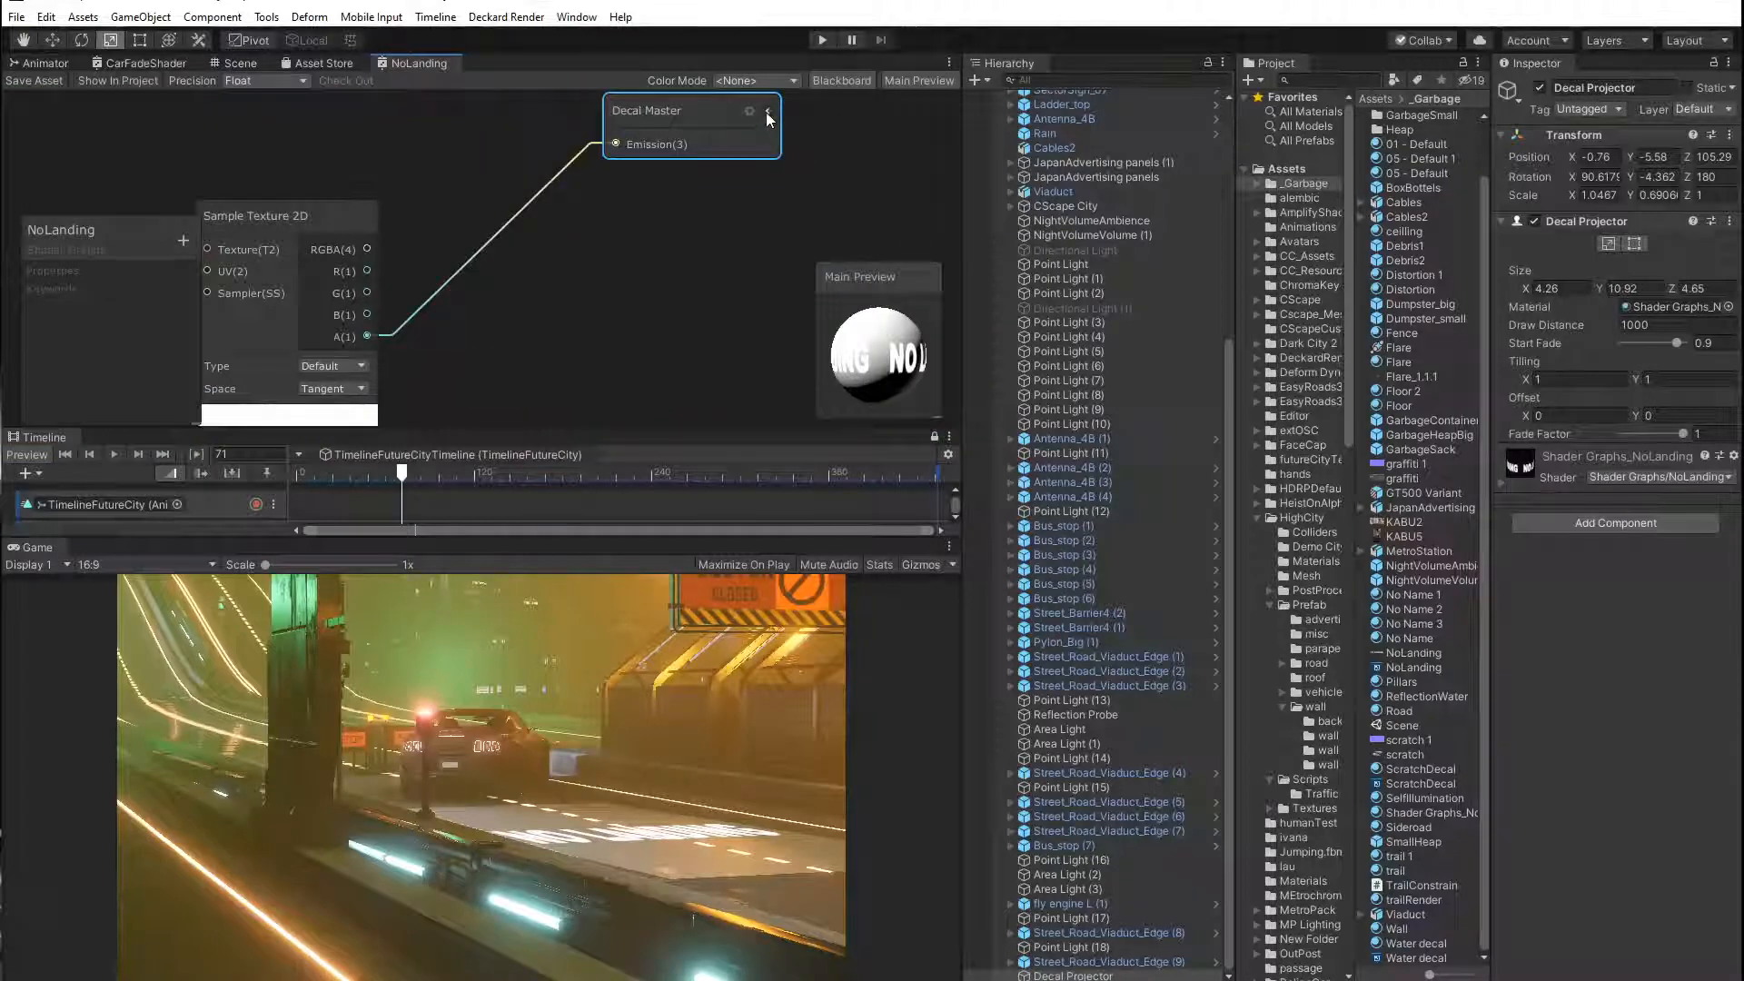
{"action": "left_click", "coordinate": [765, 111]}
{"action": "left_click", "coordinate": [756, 113]}
{"action": "left_click", "coordinate": [751, 112]}
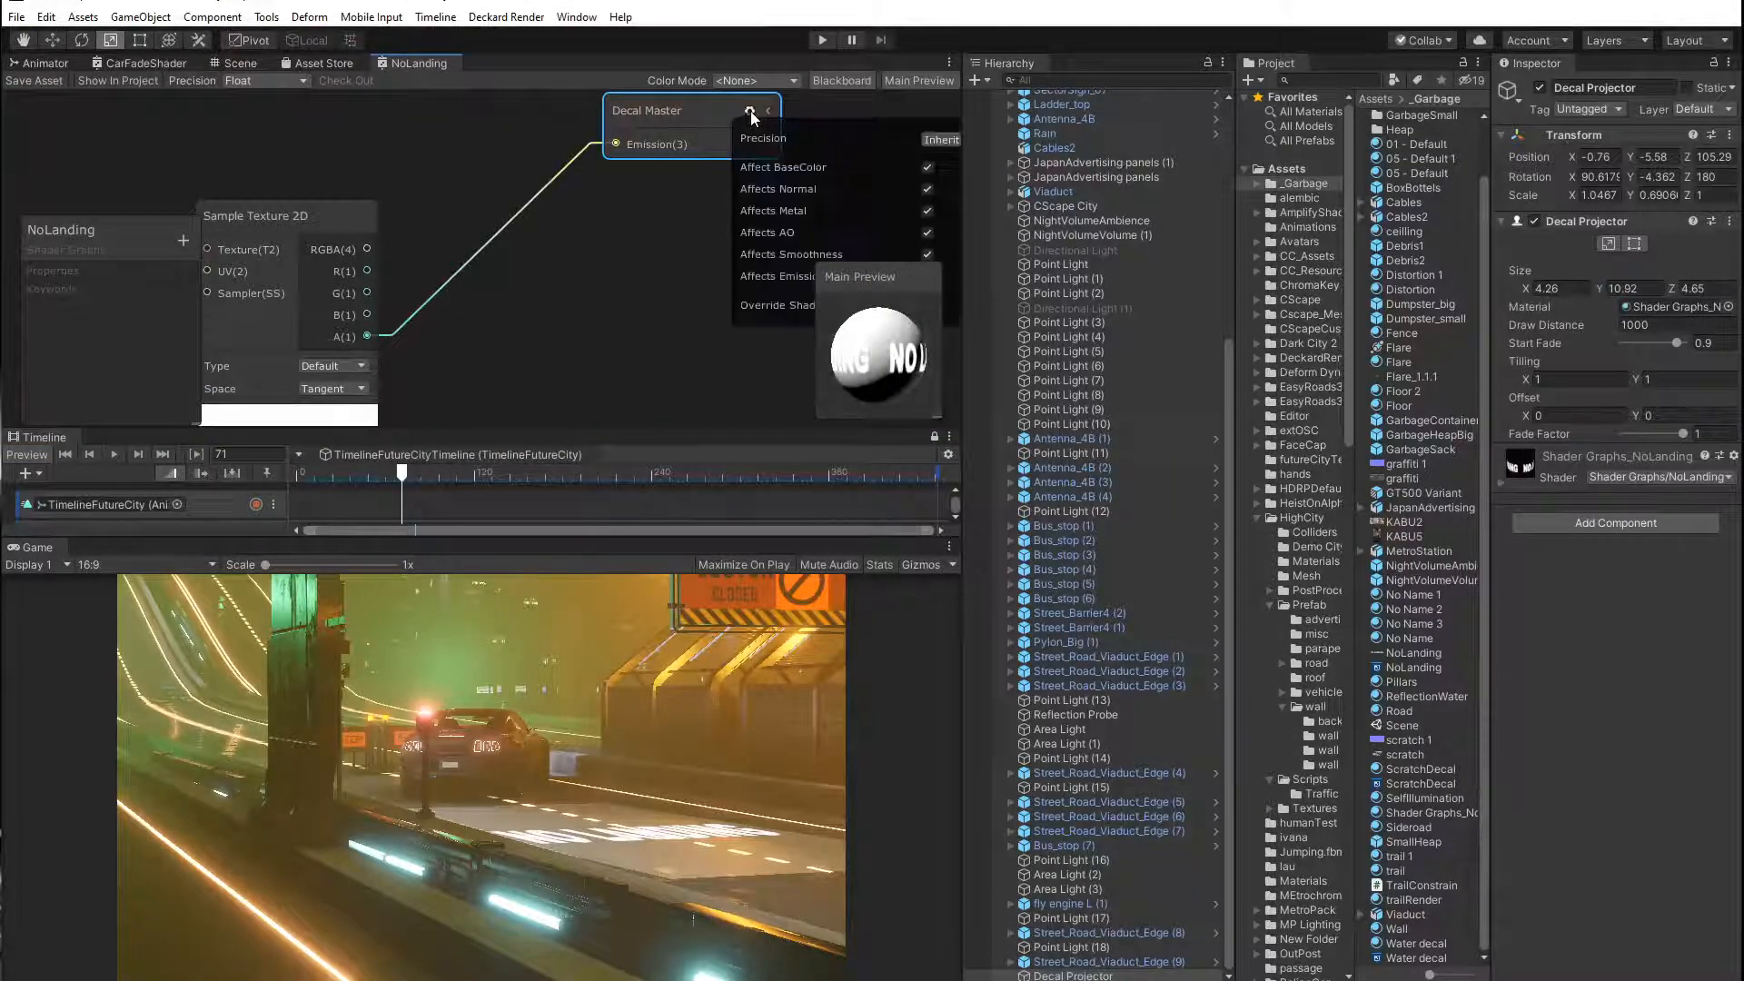
{"action": "middle_click_drag", "start_coordinate": [632, 253], "coordinate": [314, 264]}
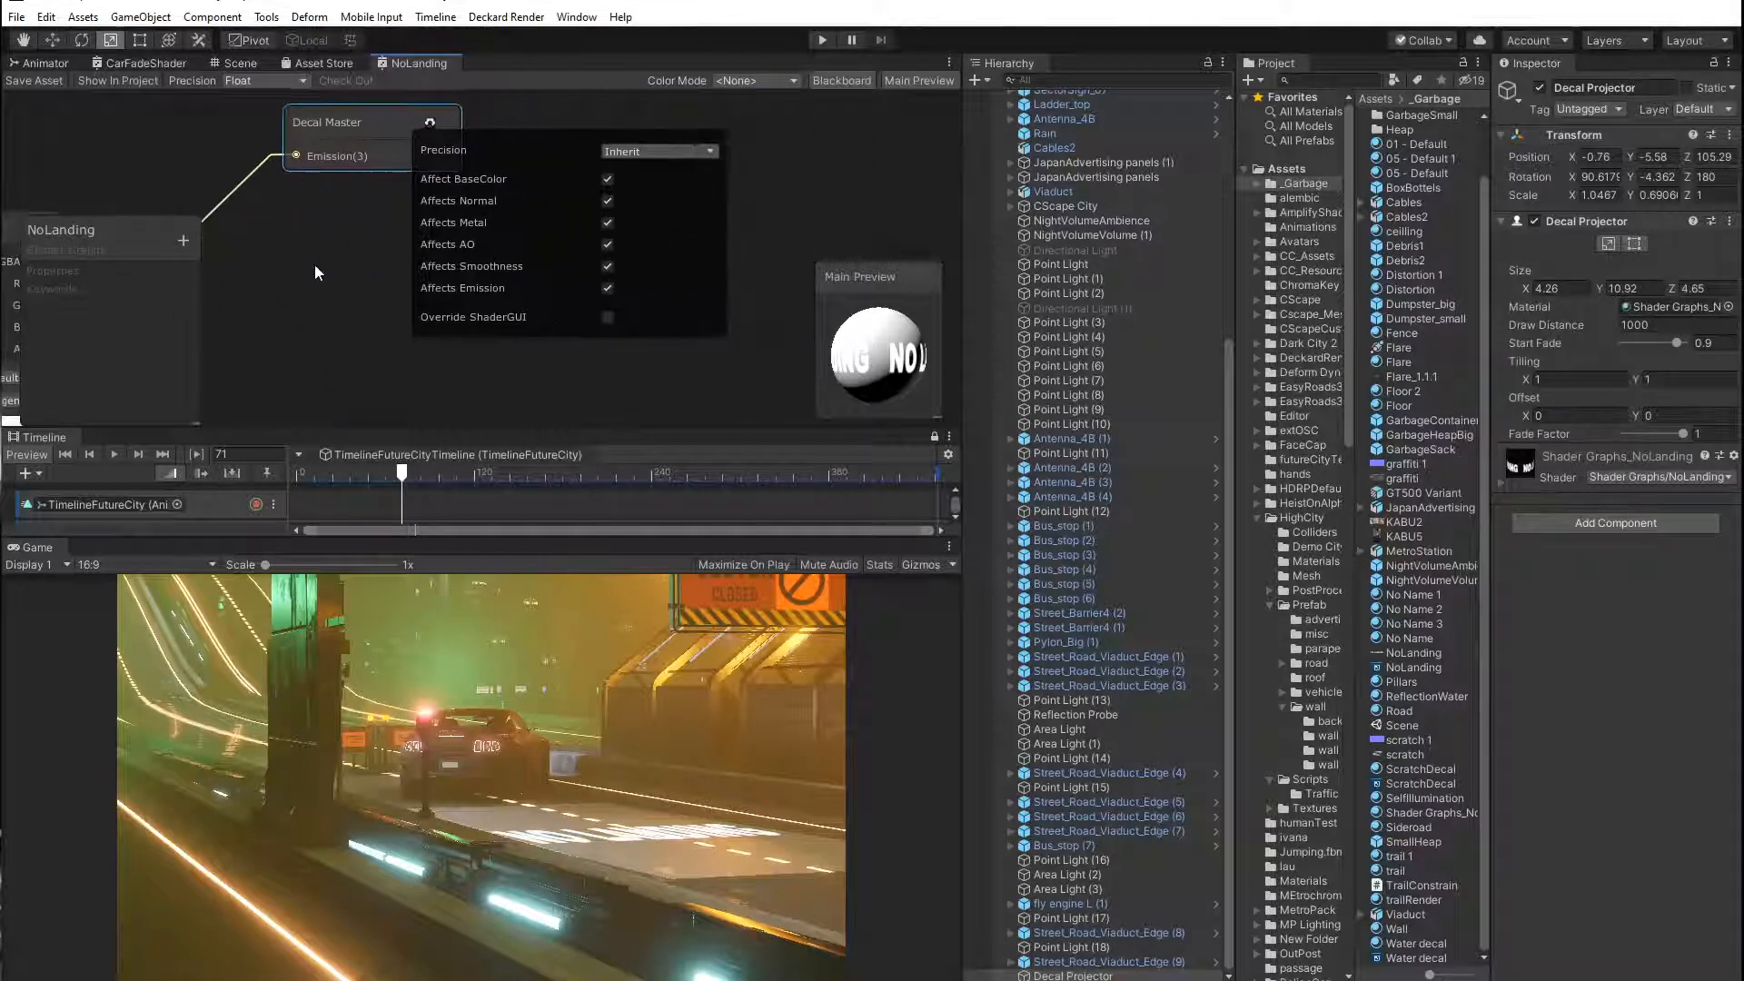
{"action": "left_click", "coordinate": [608, 222]}
{"action": "left_click", "coordinate": [608, 244]}
{"action": "left_click", "coordinate": [607, 201]}
{"action": "left_click", "coordinate": [608, 179]}
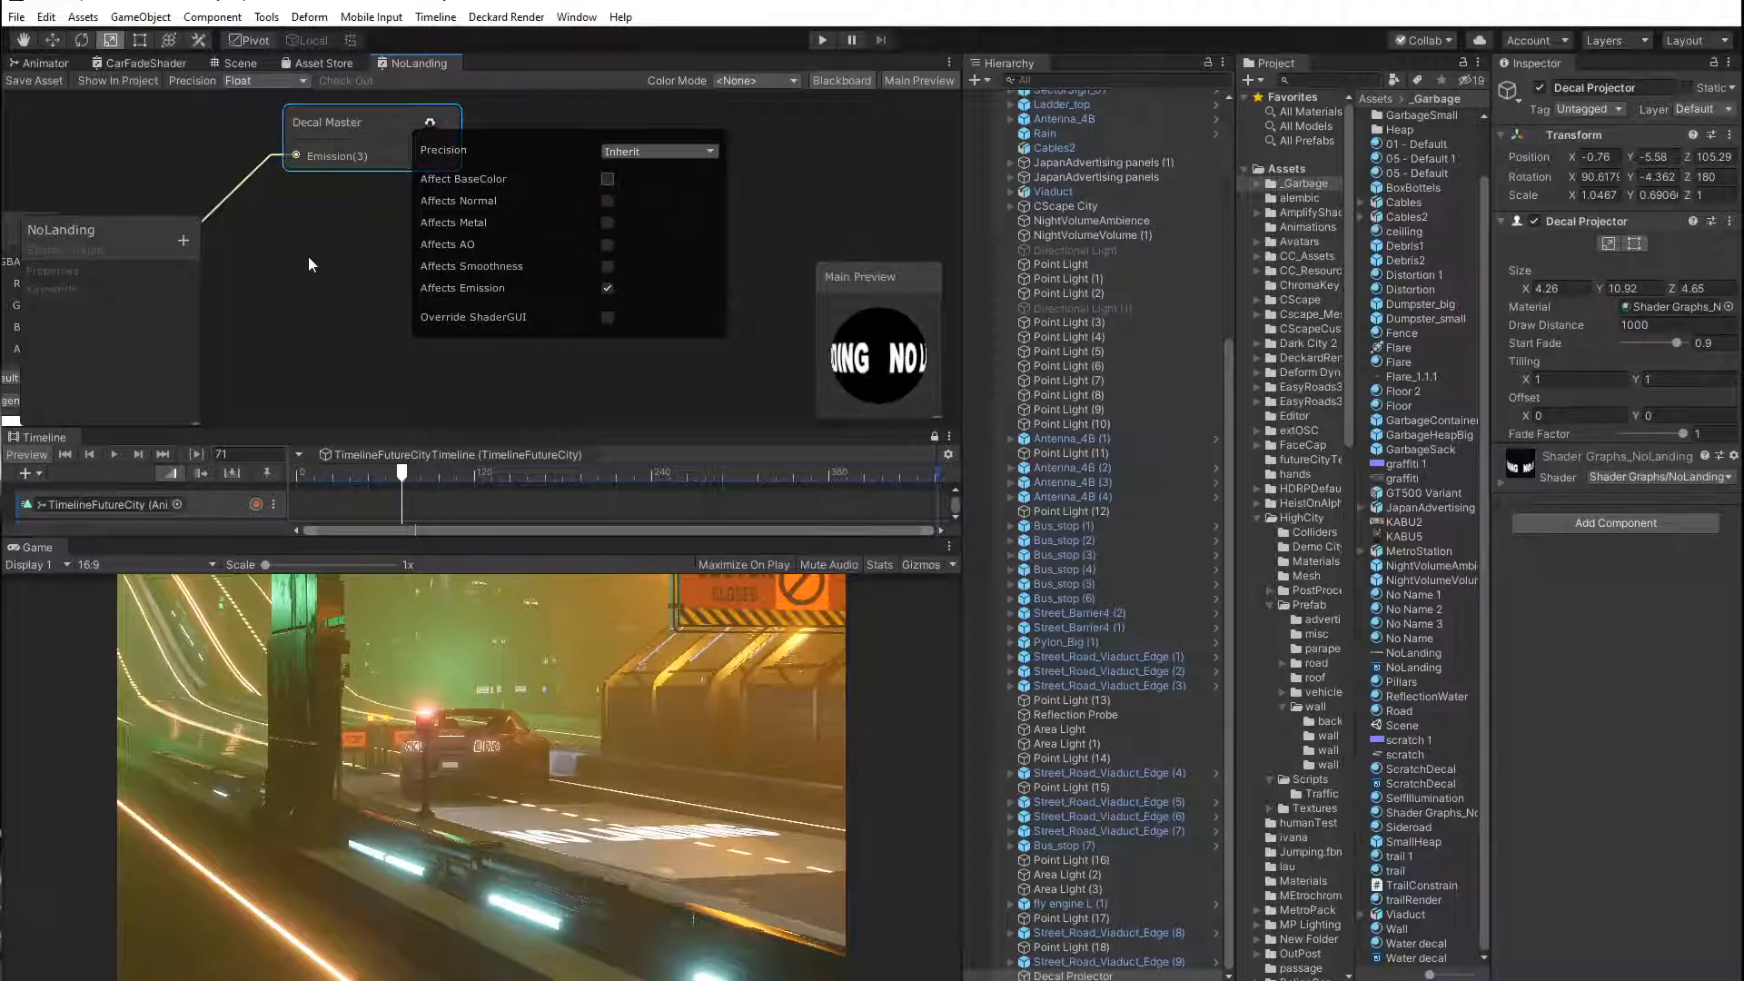
{"action": "left_click", "coordinate": [325, 282]}
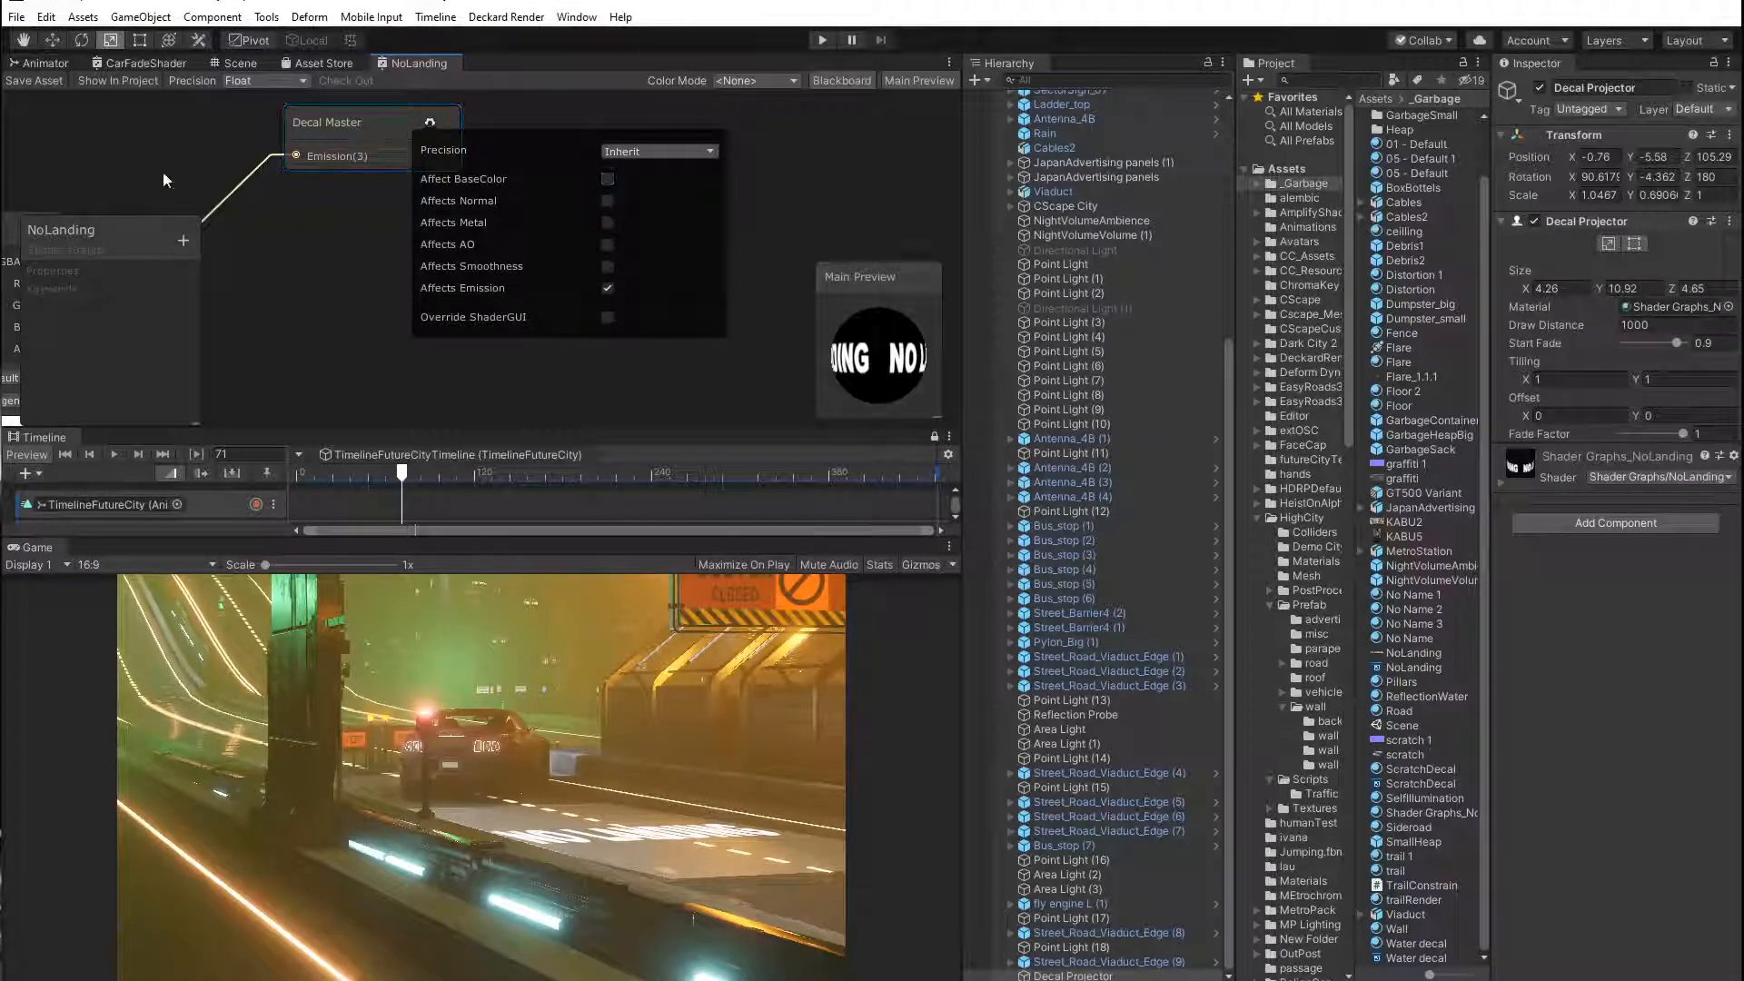
{"action": "left_click", "coordinate": [17, 83]}
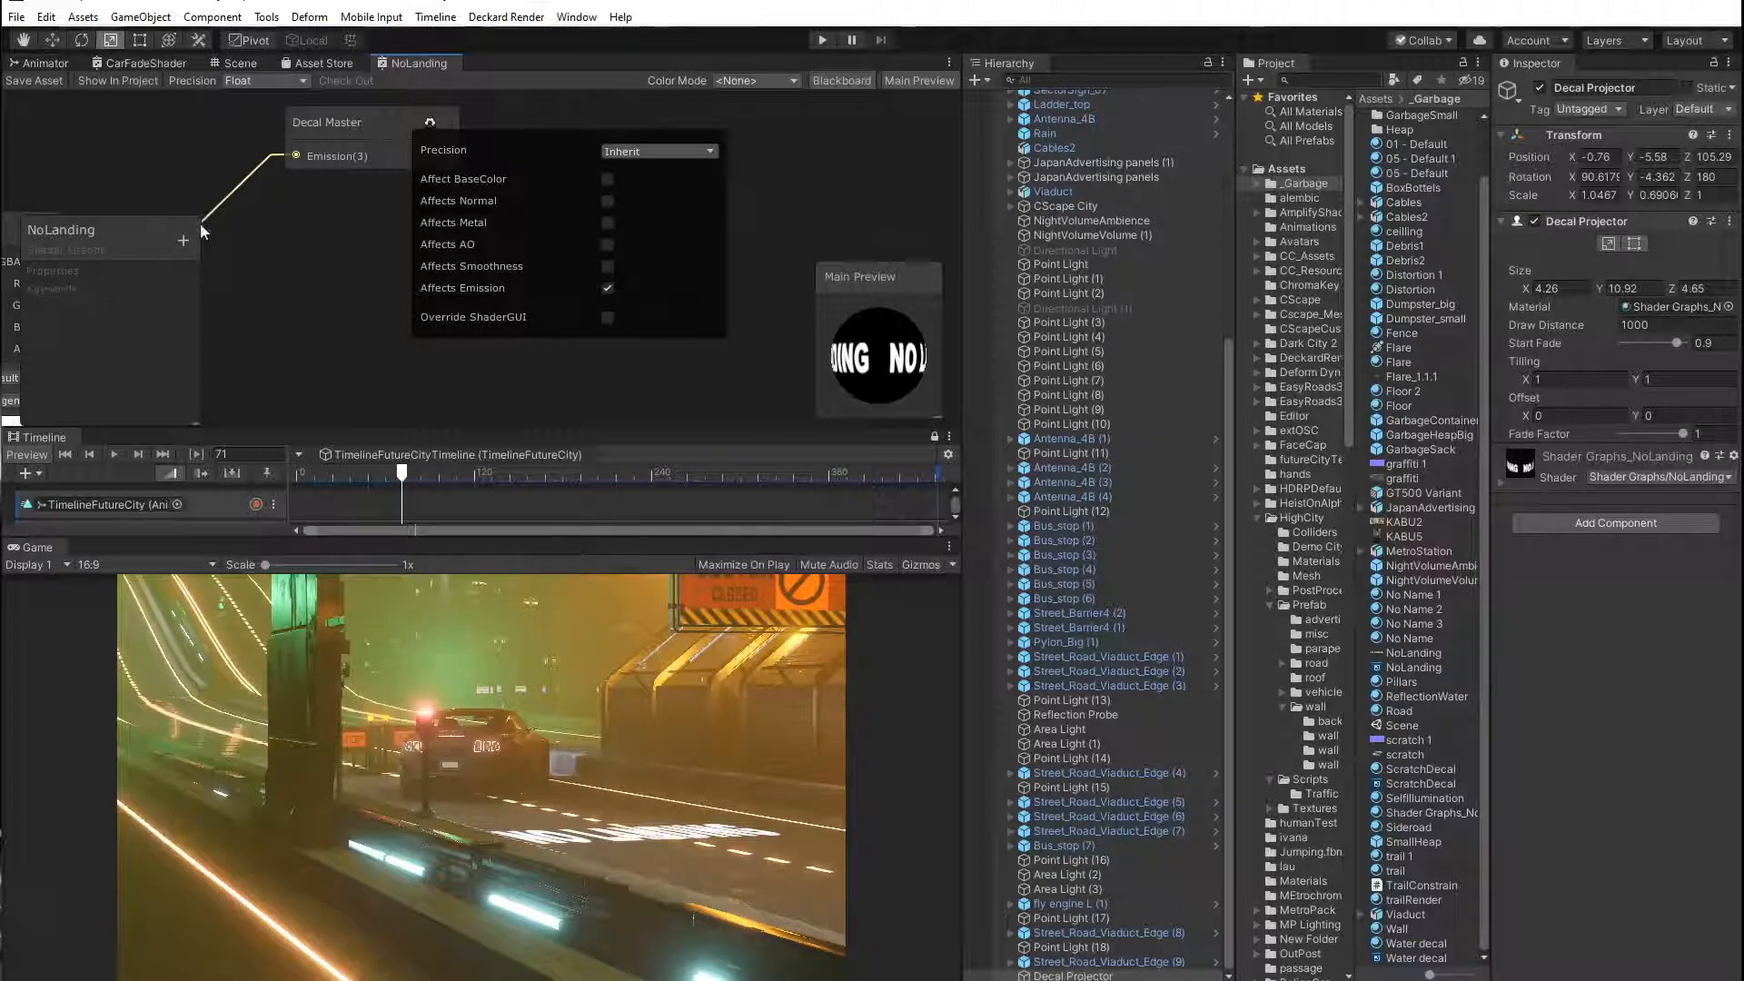
Add a Color property named EmissionColor to the NoLanding graph and place its node beside the Sample Texture 2D node.
{"action": "middle_click_drag", "start_coordinate": [200, 221], "coordinate": [734, 229]}
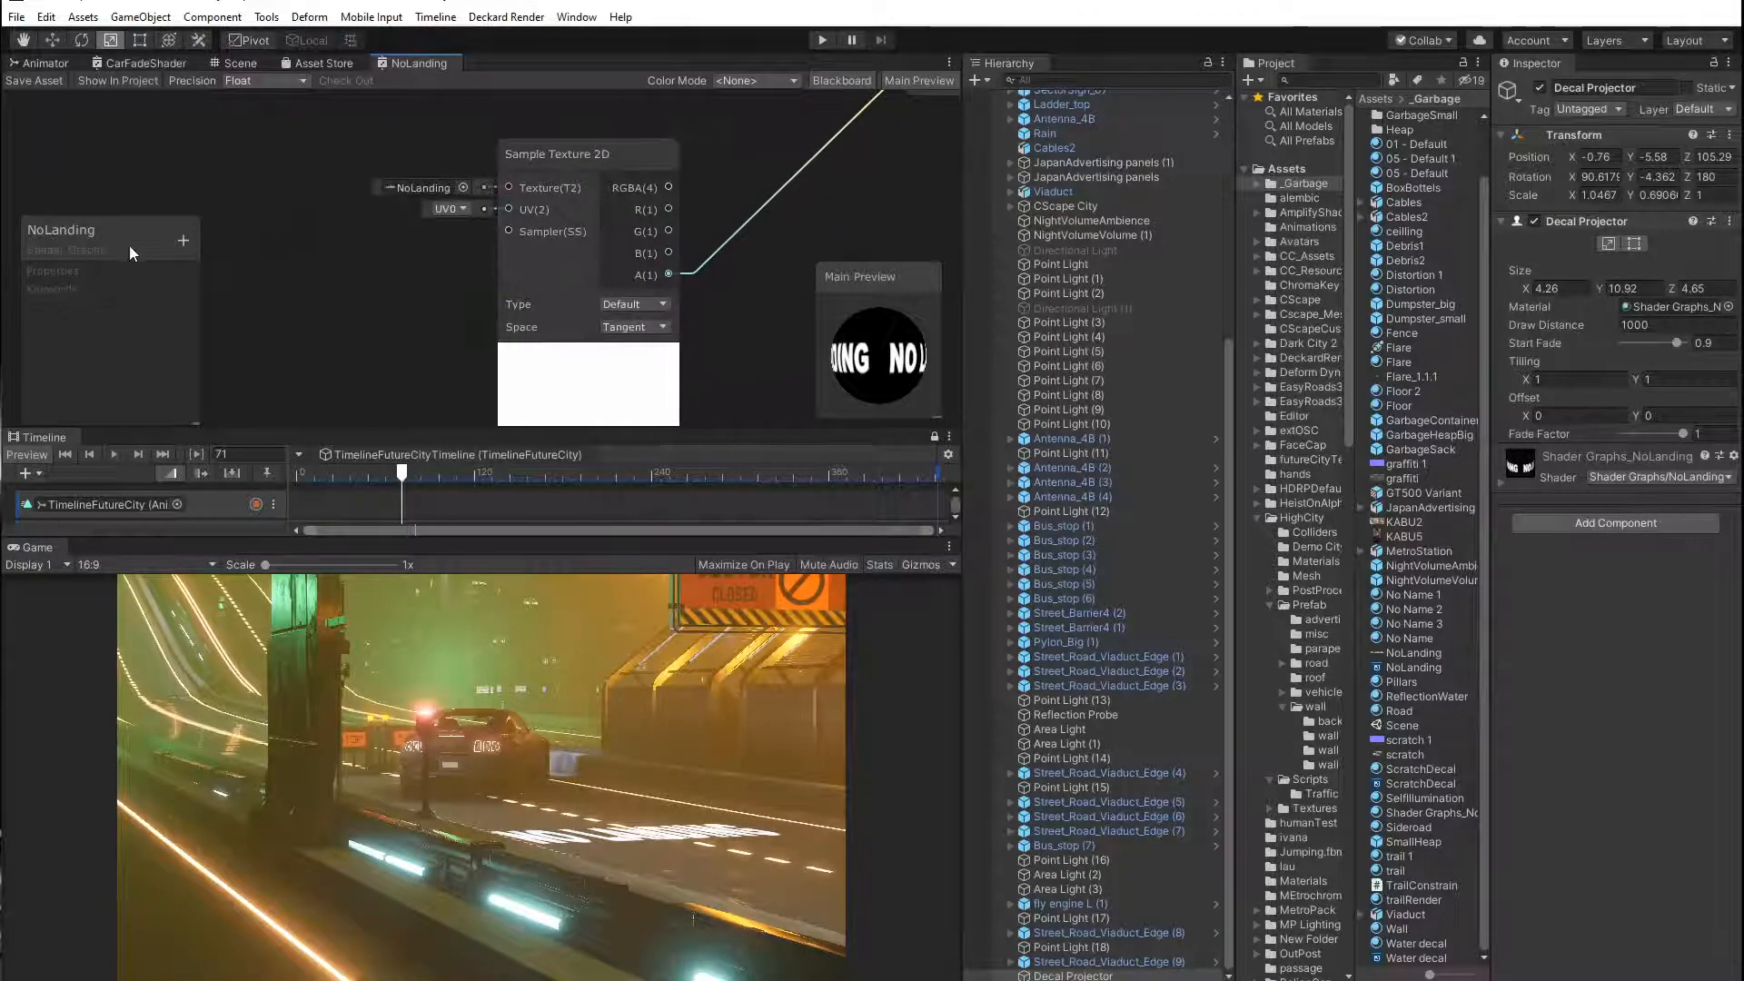
{"action": "left_click", "coordinate": [181, 239]}
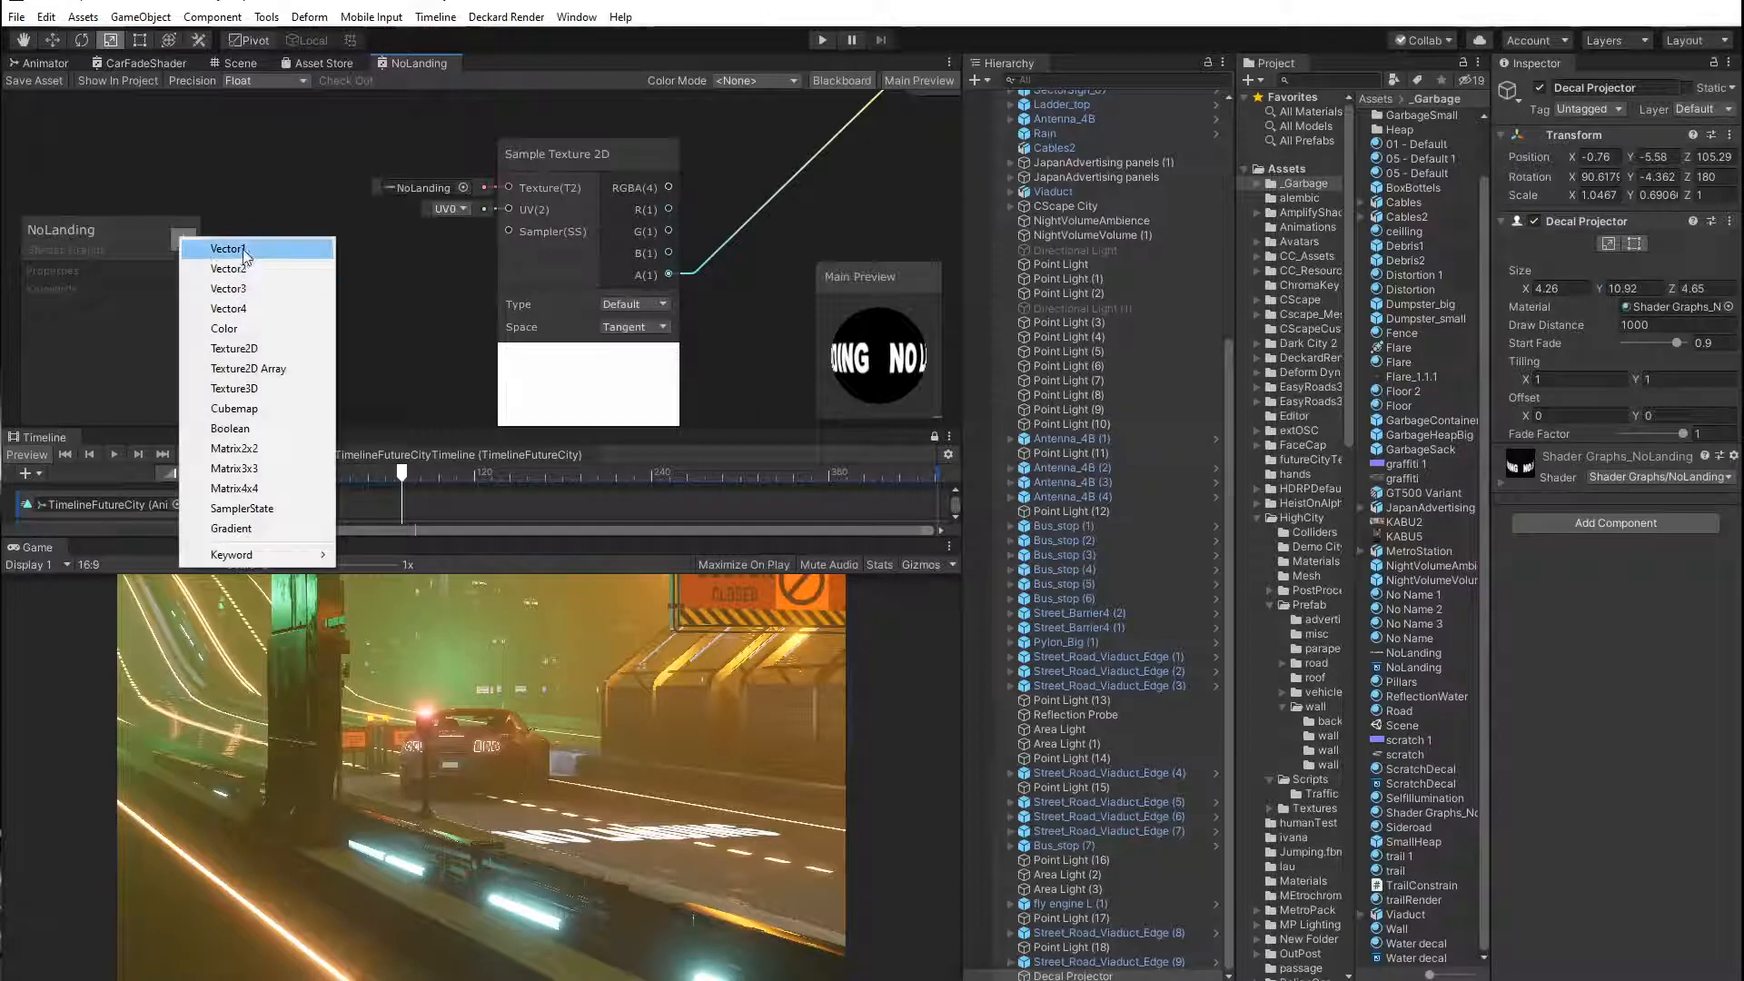
{"action": "left_click", "coordinate": [237, 328]}
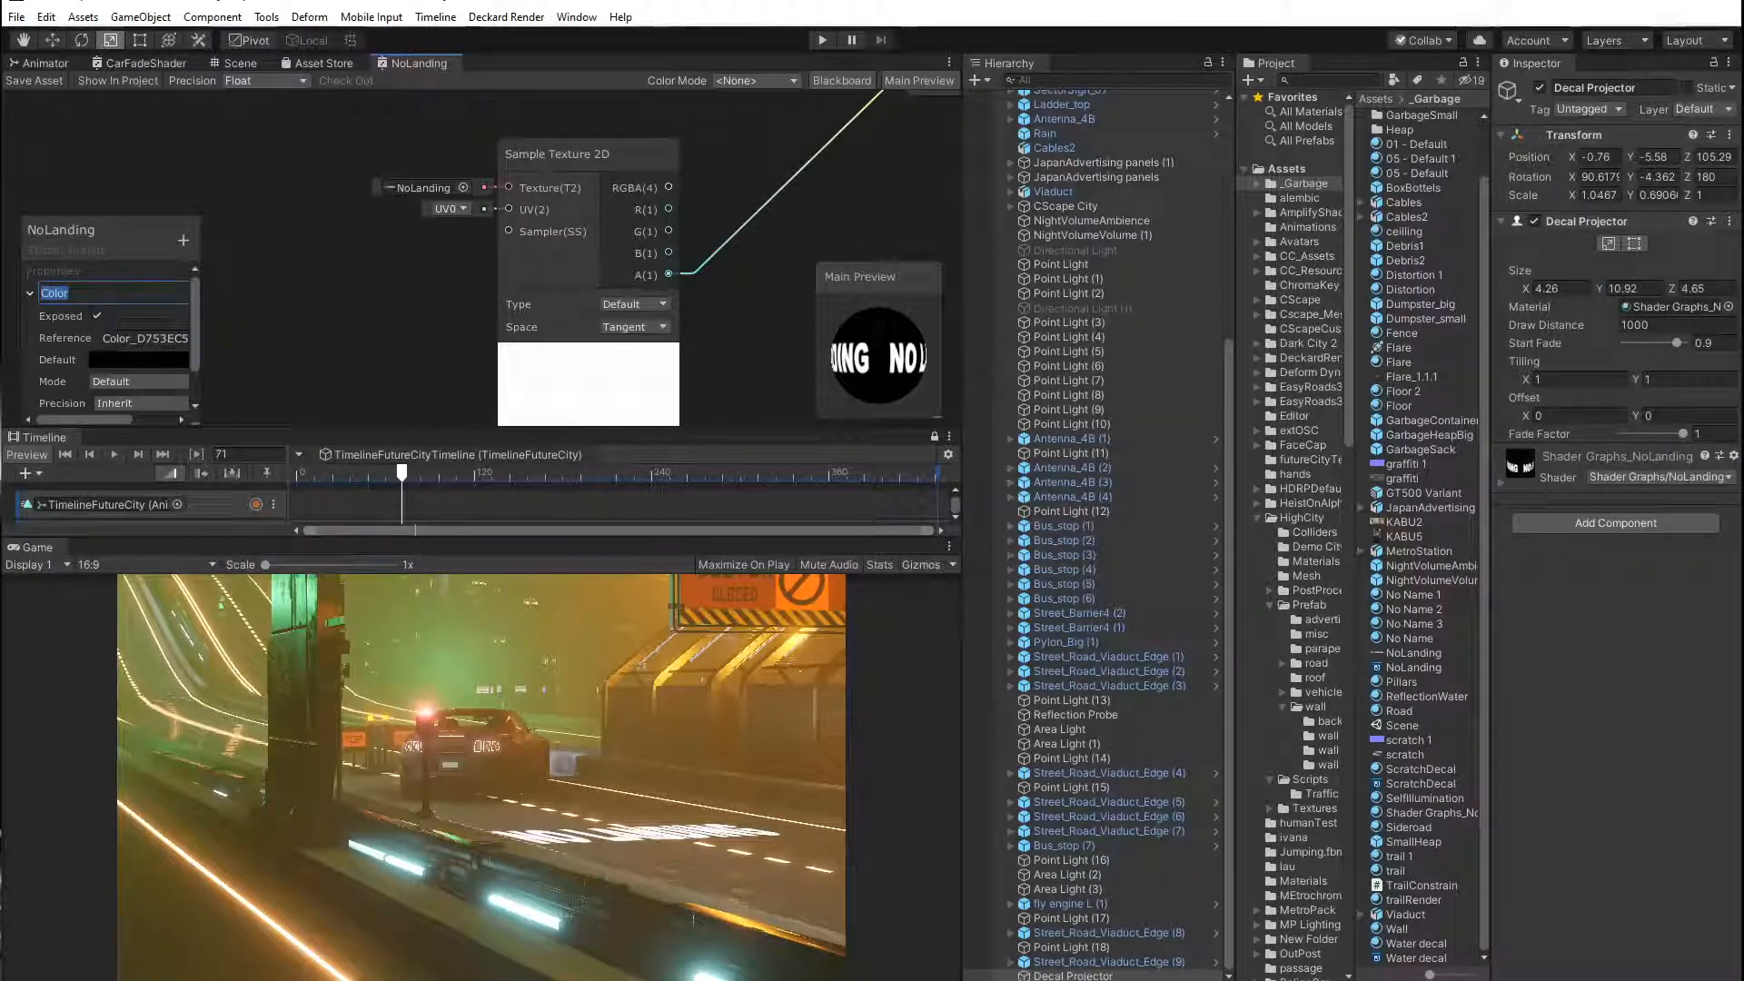
{"action": "type", "text": "Emi"}
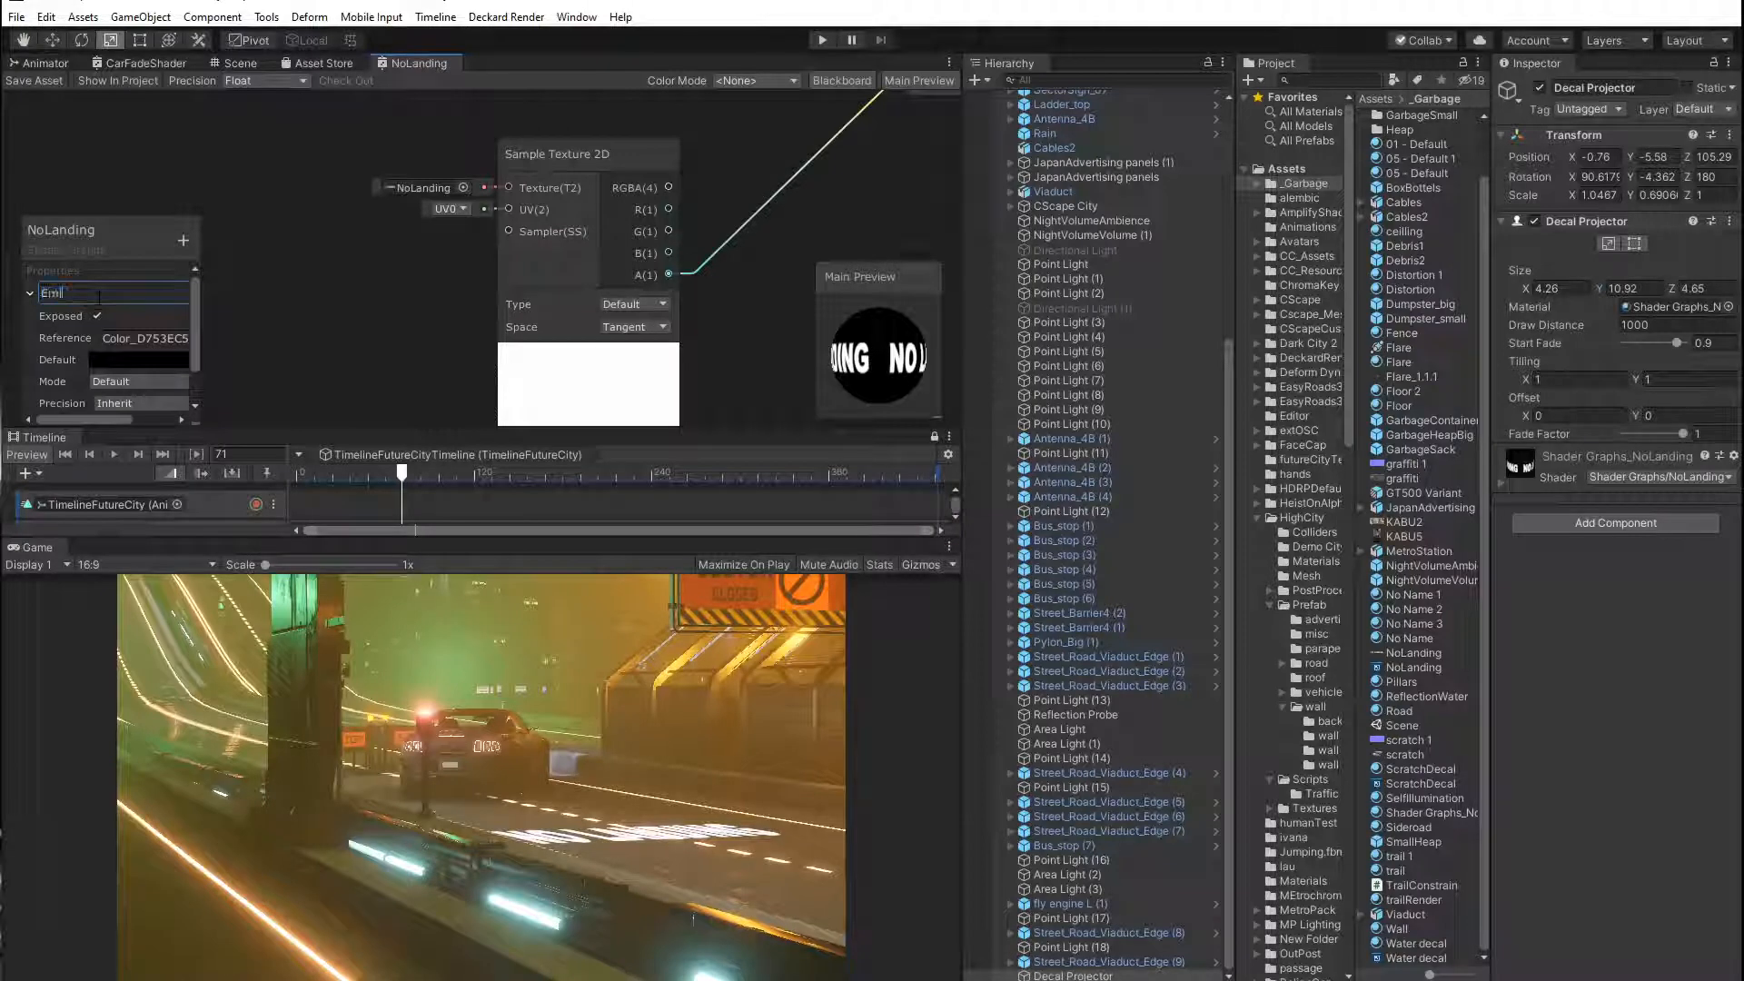
{"action": "type", "text": "ssionColor"}
{"action": "left_click_drag", "start_coordinate": [80, 291], "coordinate": [284, 340]}
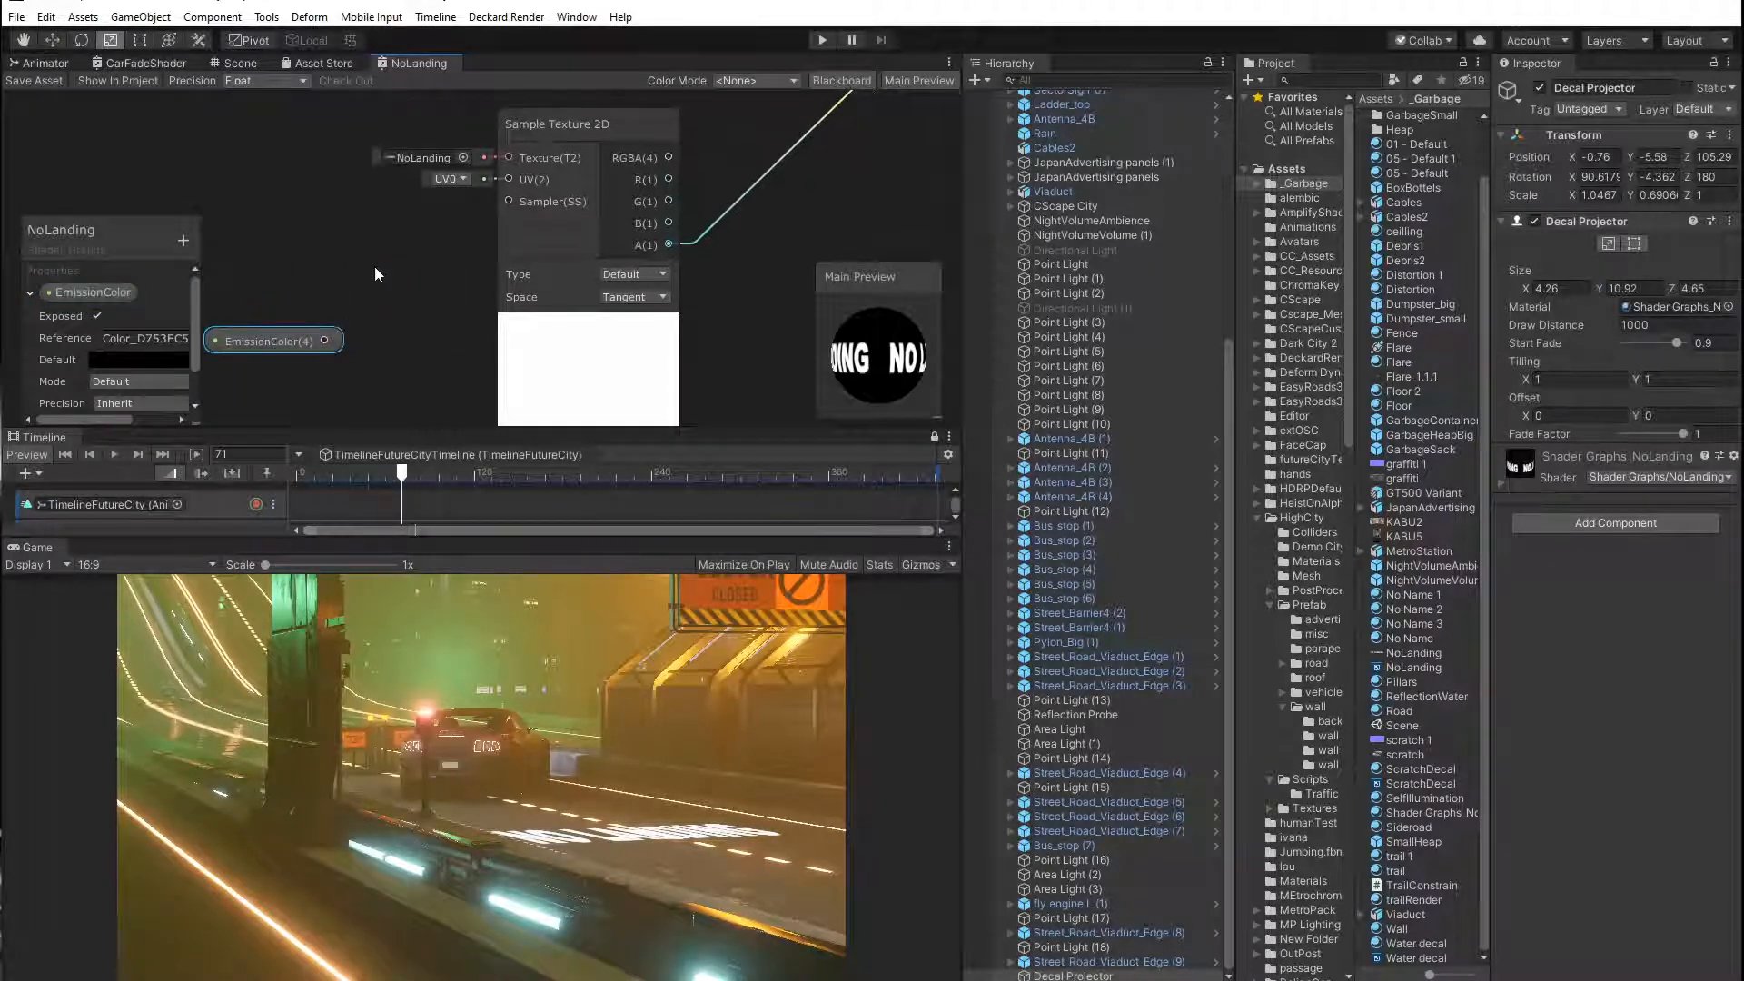
Add a Texture2D property to the NoLanding graph and set its mode to Black.
{"action": "middle_click_drag", "start_coordinate": [374, 265], "coordinate": [459, 291]}
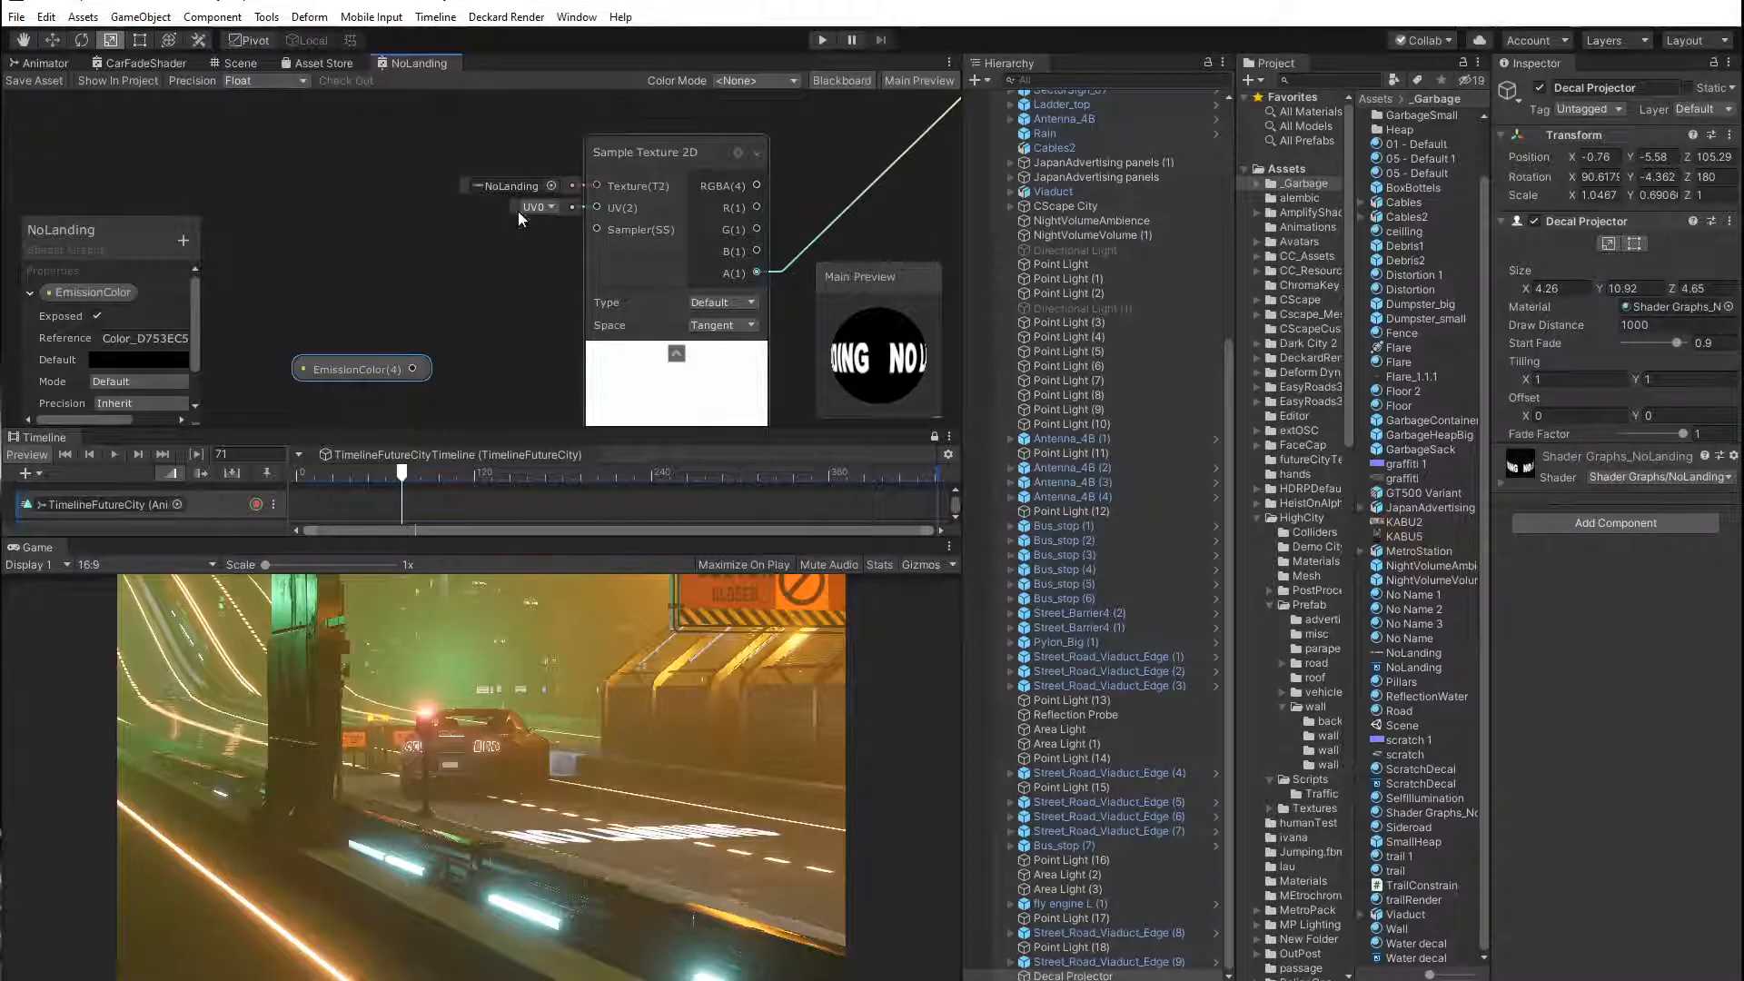
{"action": "left_click", "coordinate": [465, 185]}
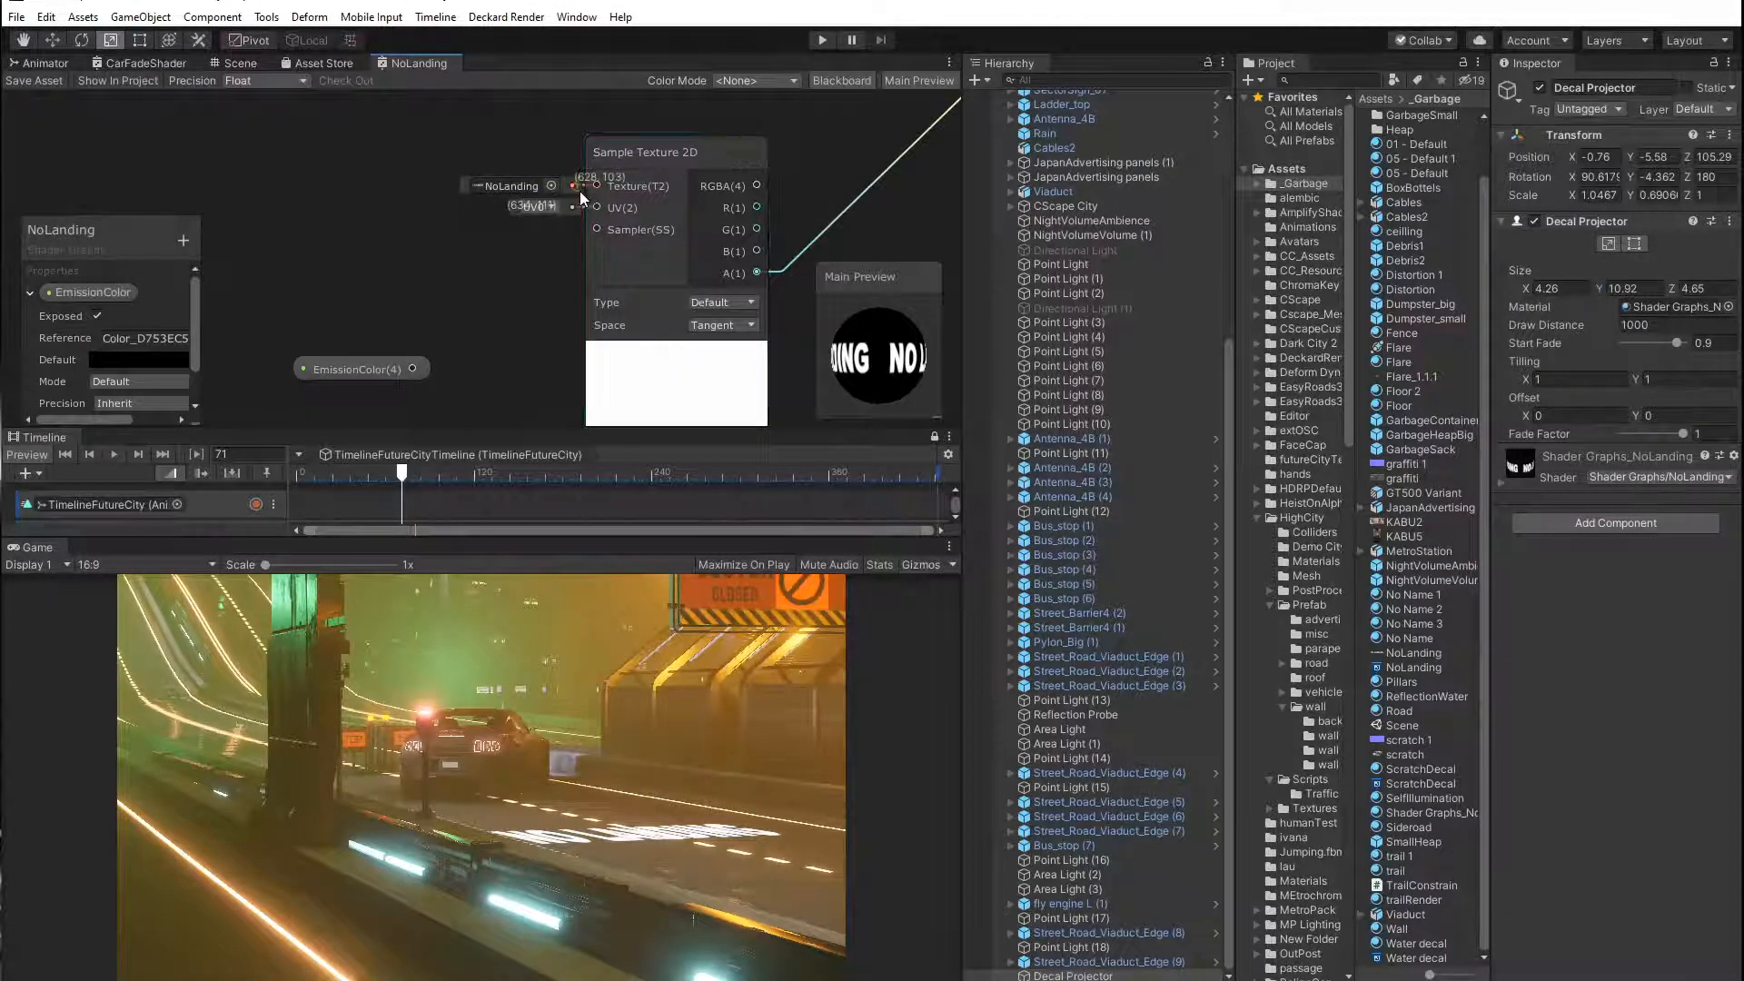
{"action": "left_click", "coordinate": [182, 240]}
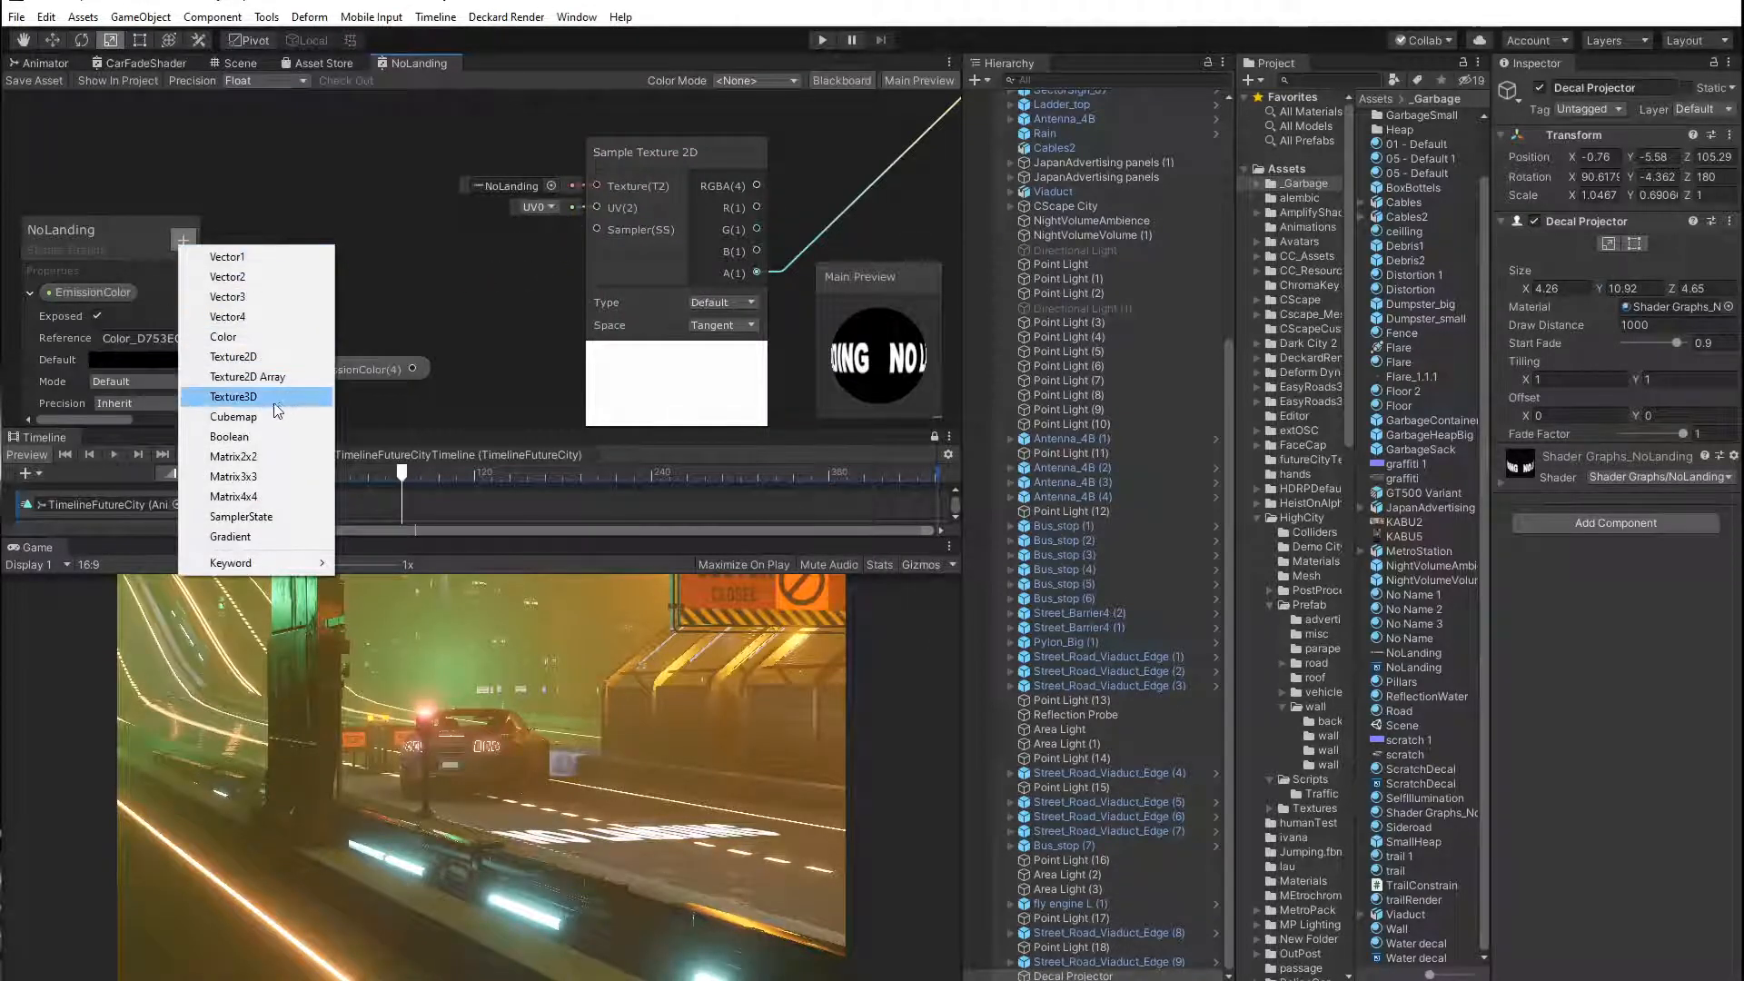
{"action": "left_click", "coordinate": [238, 358]}
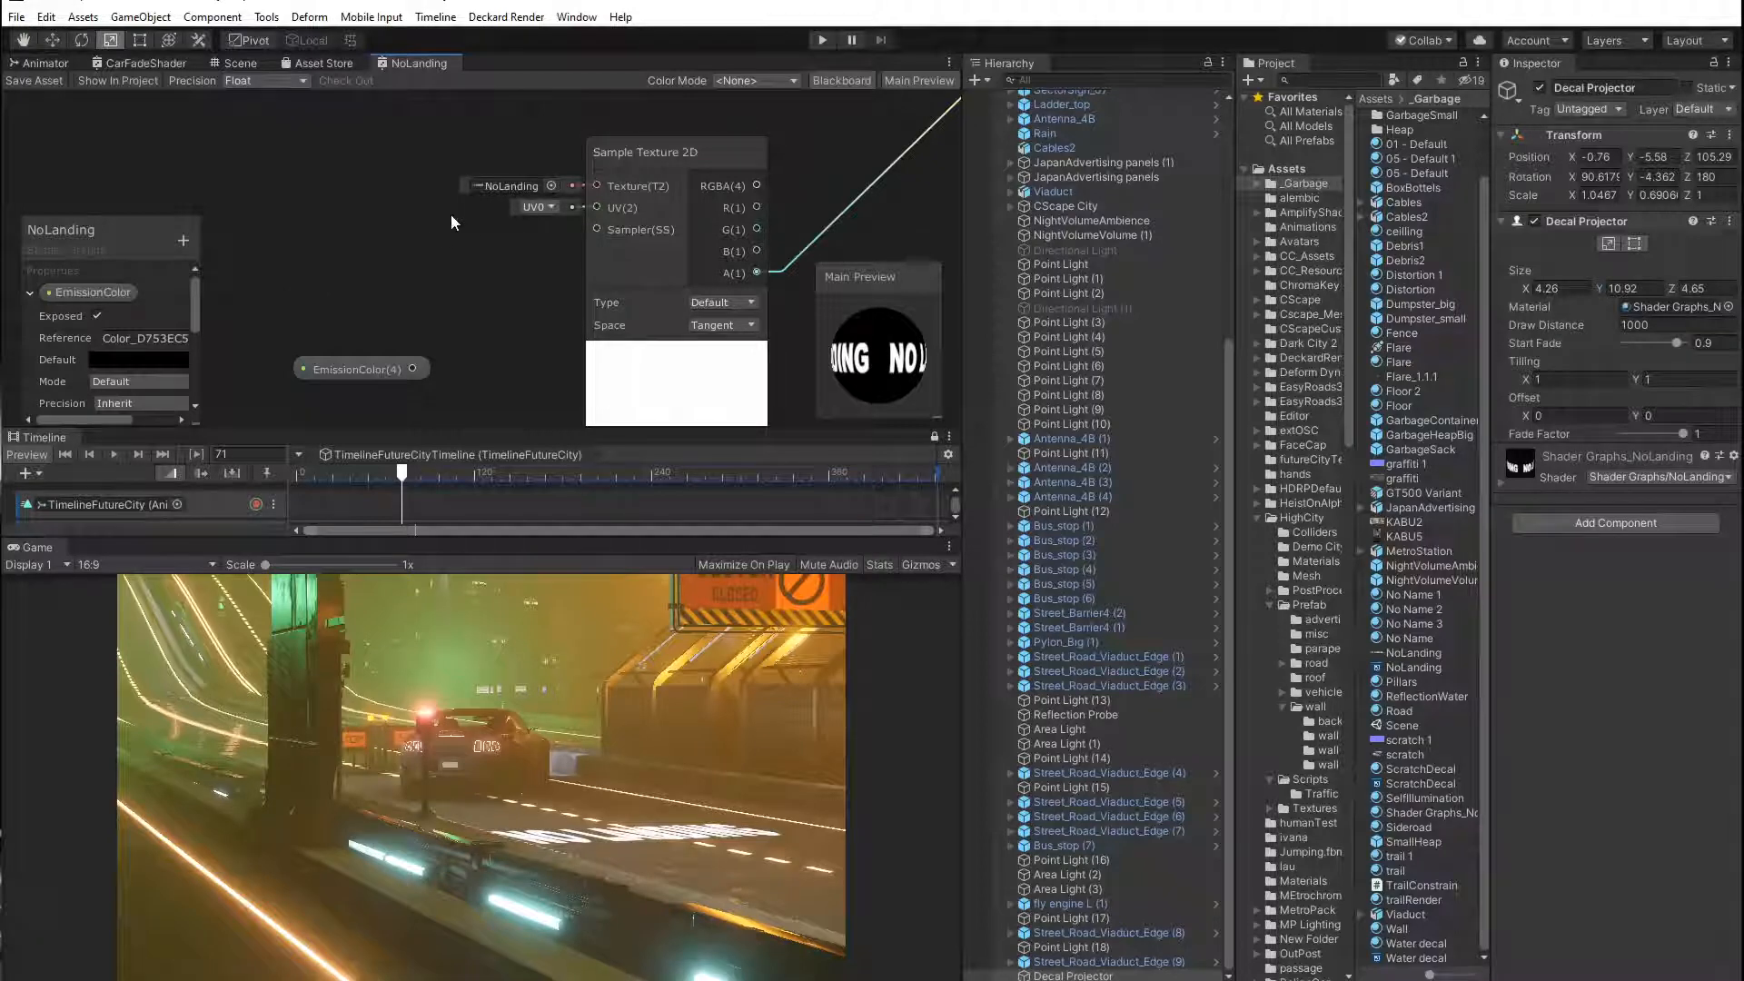
{"action": "left_click", "coordinate": [27, 294]}
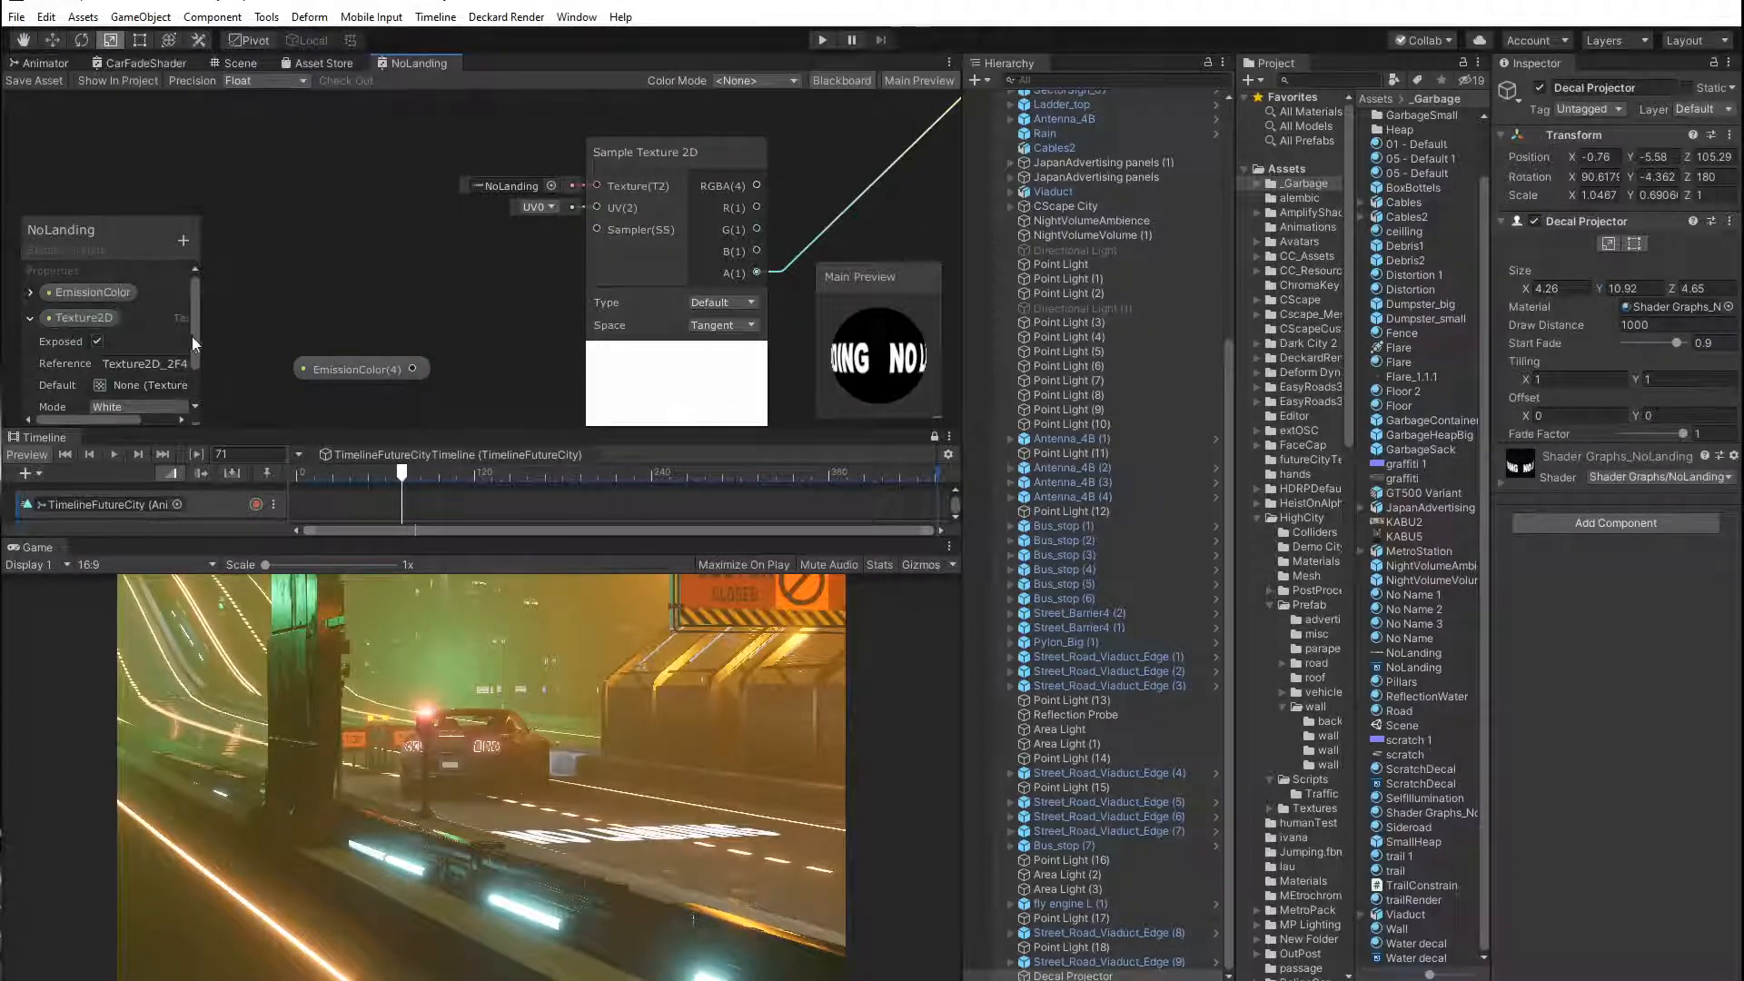
{"action": "left_click_drag", "start_coordinate": [194, 336], "coordinate": [194, 376]}
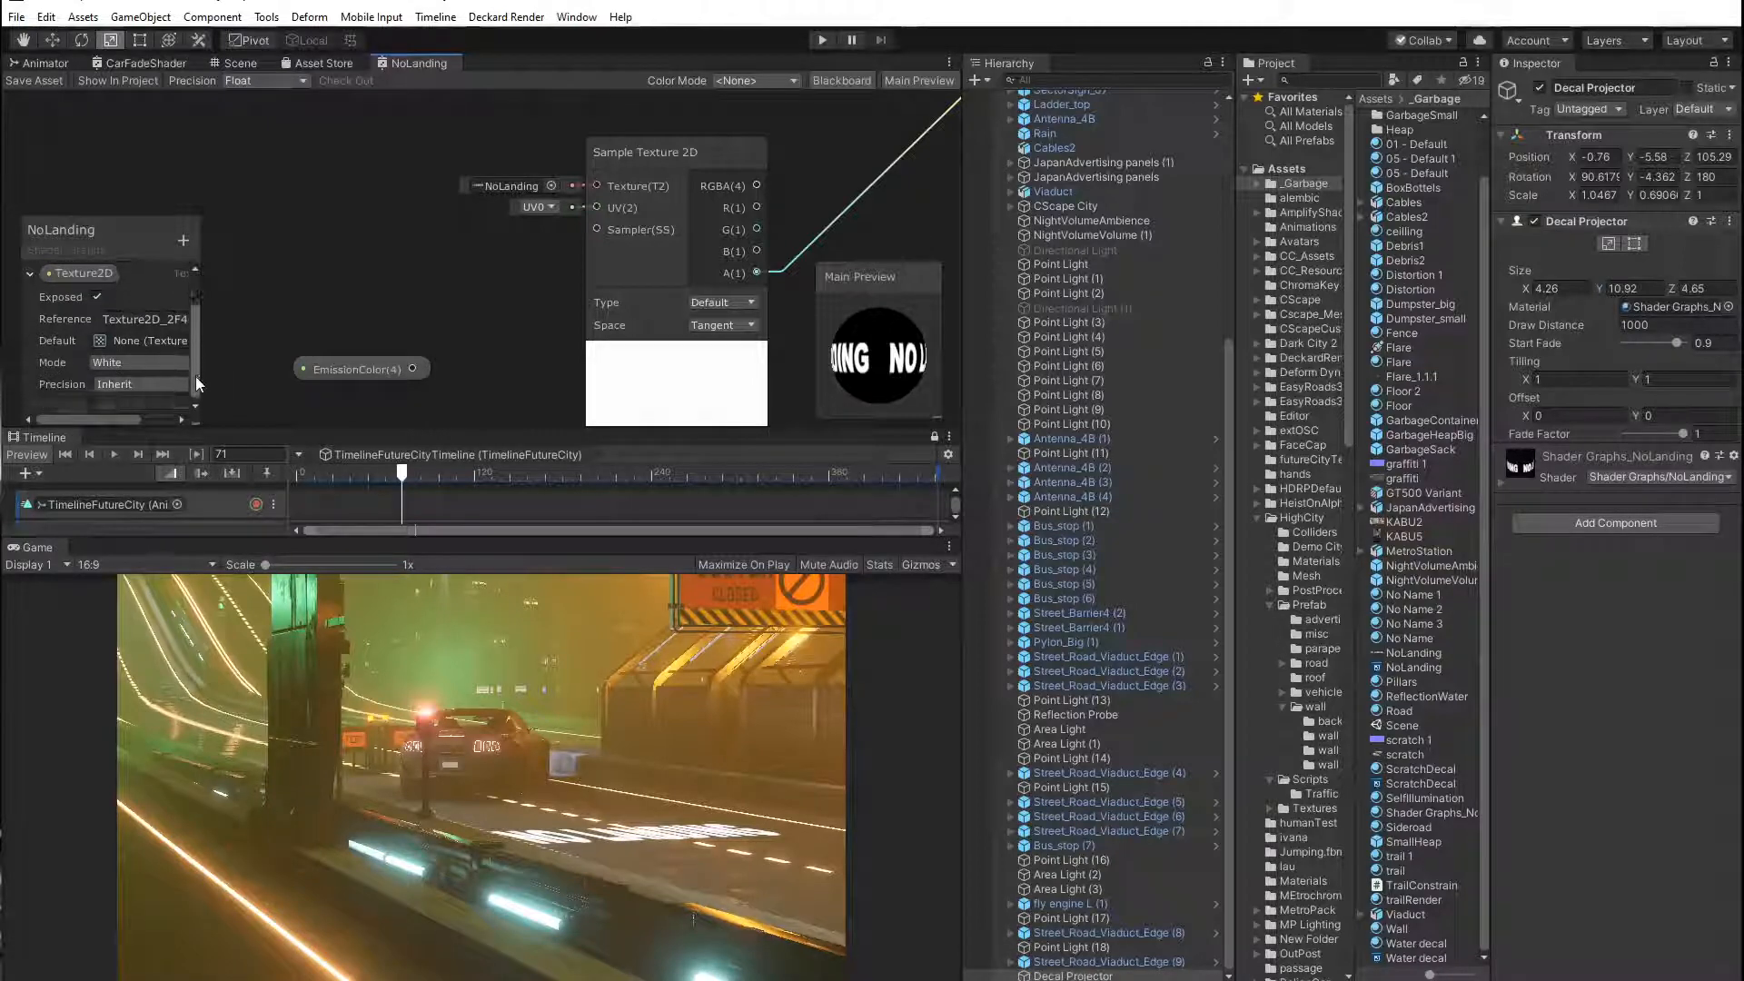
{"action": "left_click", "coordinate": [116, 363]}
{"action": "left_click", "coordinate": [129, 405]}
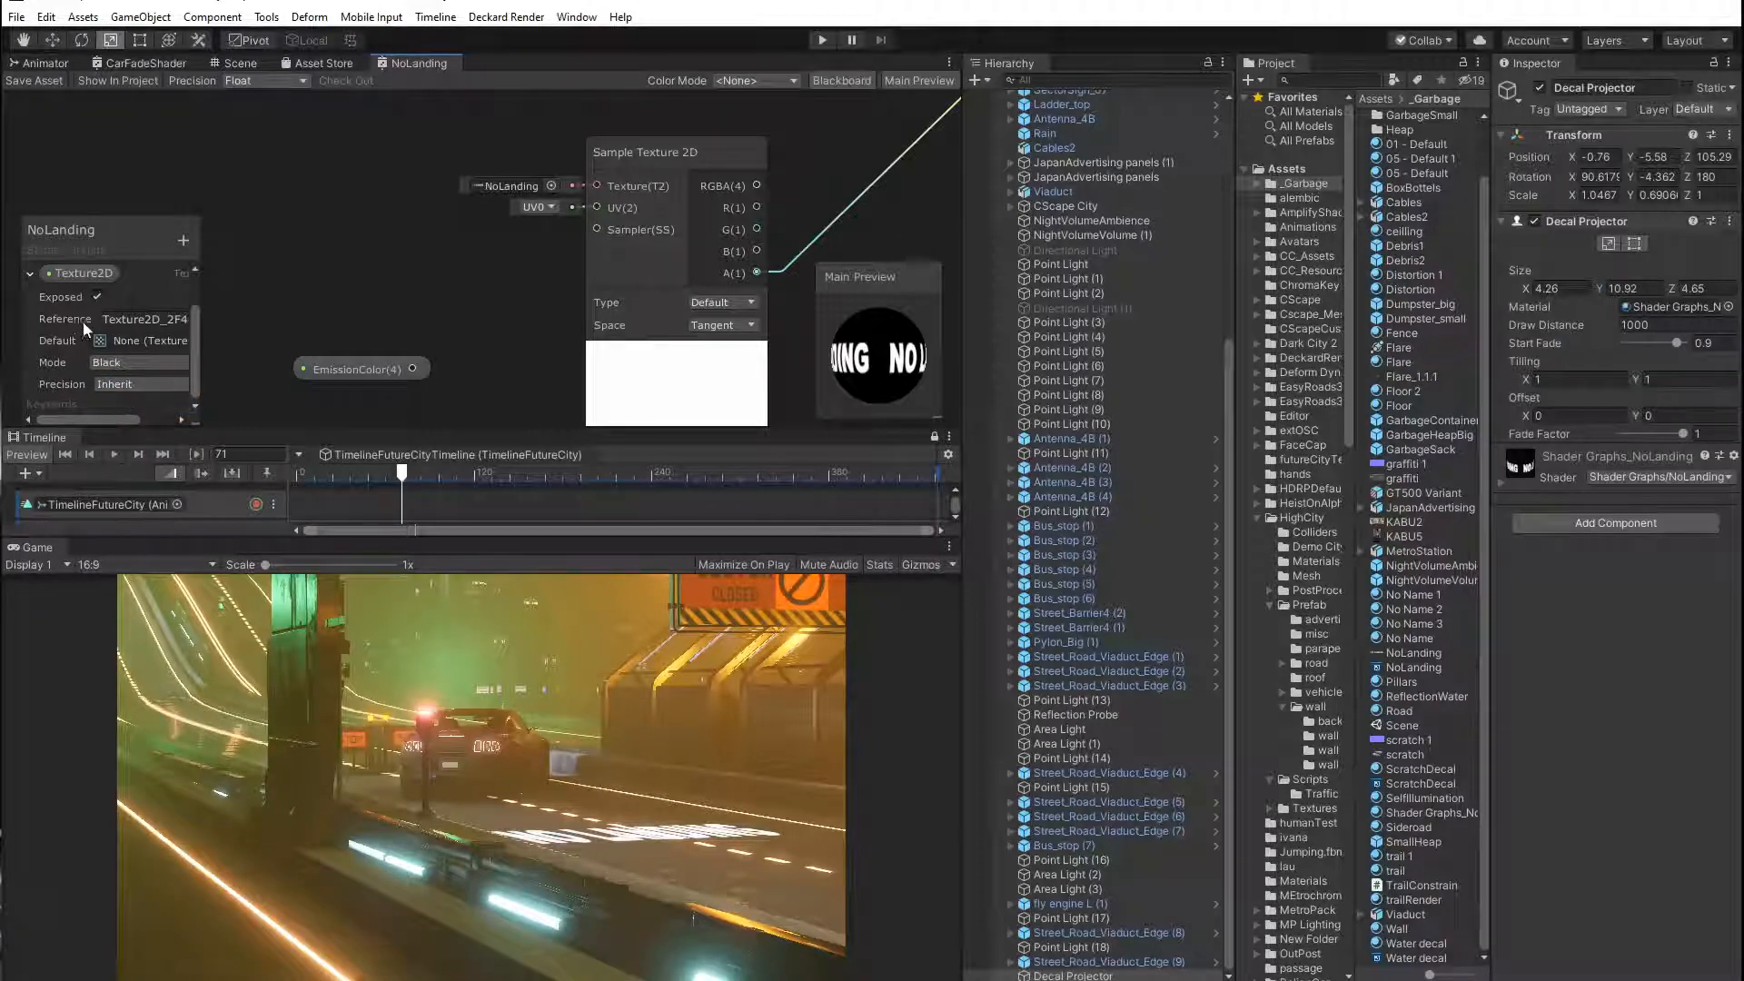
Place the Texture2D property as a node and connect it to the Texture input of Sample Texture 2D.
{"action": "left_click", "coordinate": [69, 279]}
{"action": "left_click_drag", "start_coordinate": [345, 248], "coordinate": [596, 186]}
{"action": "left_click_drag", "start_coordinate": [401, 264], "coordinate": [379, 210]}
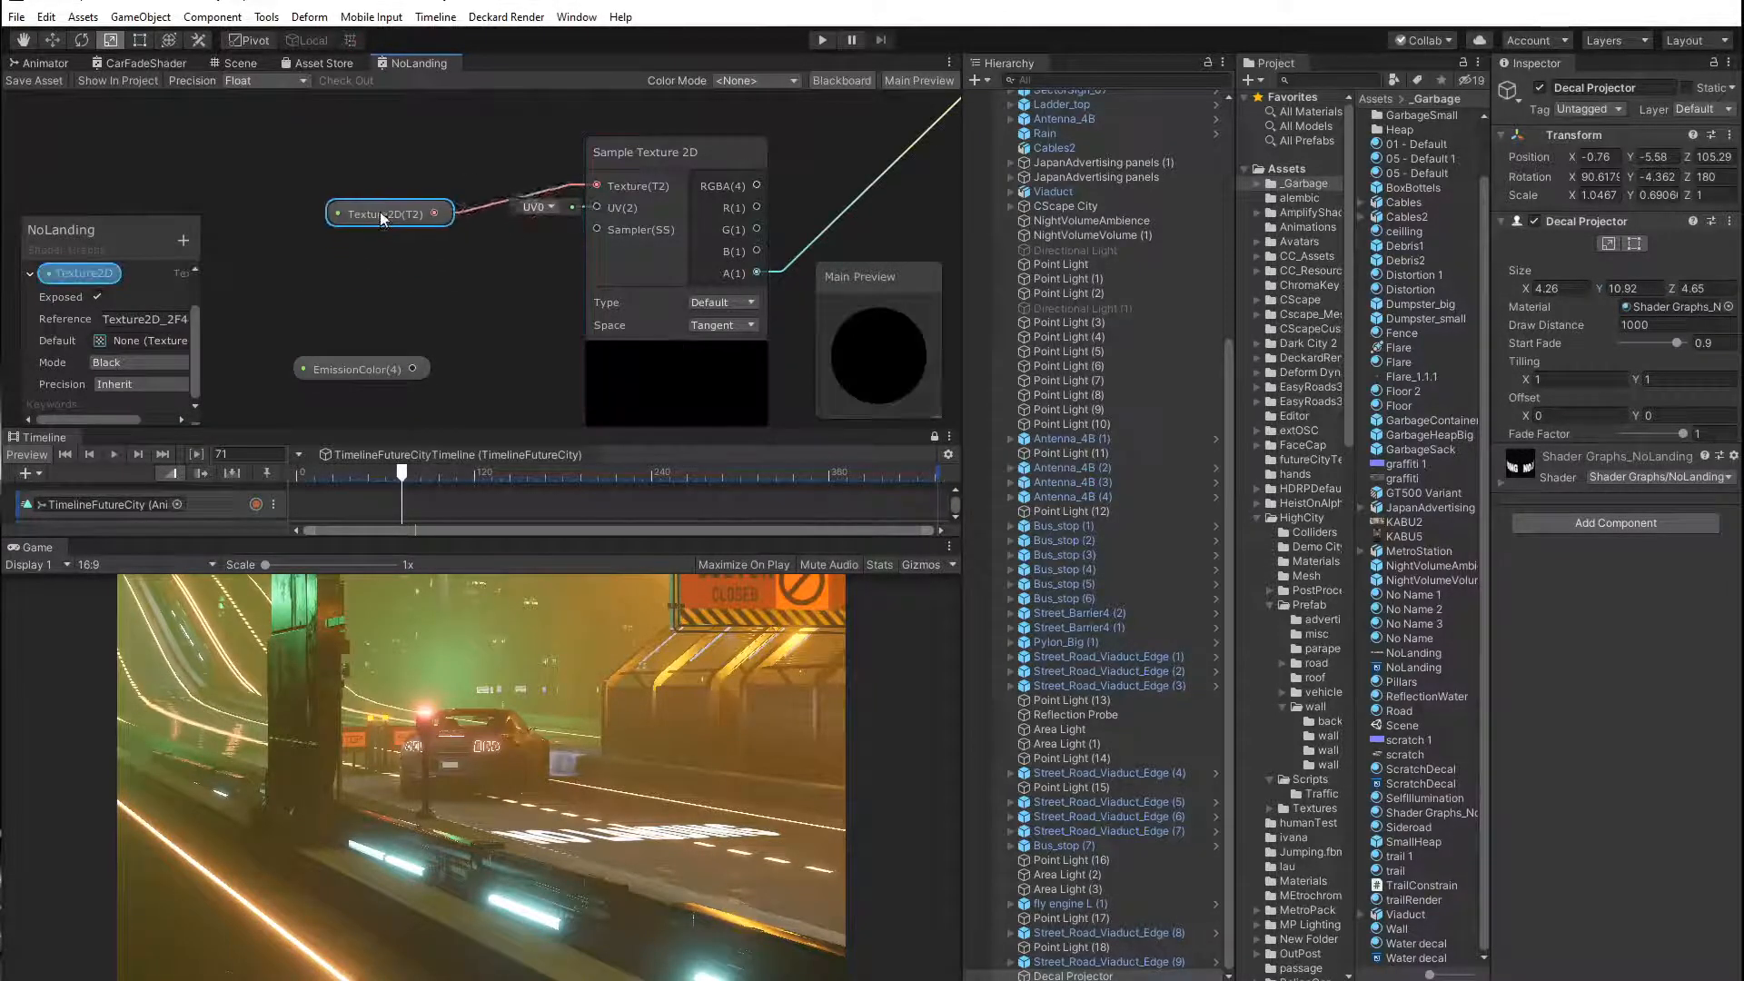
Save the shader graph and assign the NoLanding texture to the decal material's exposed Texture2D property.
{"action": "left_click", "coordinate": [1497, 483]}
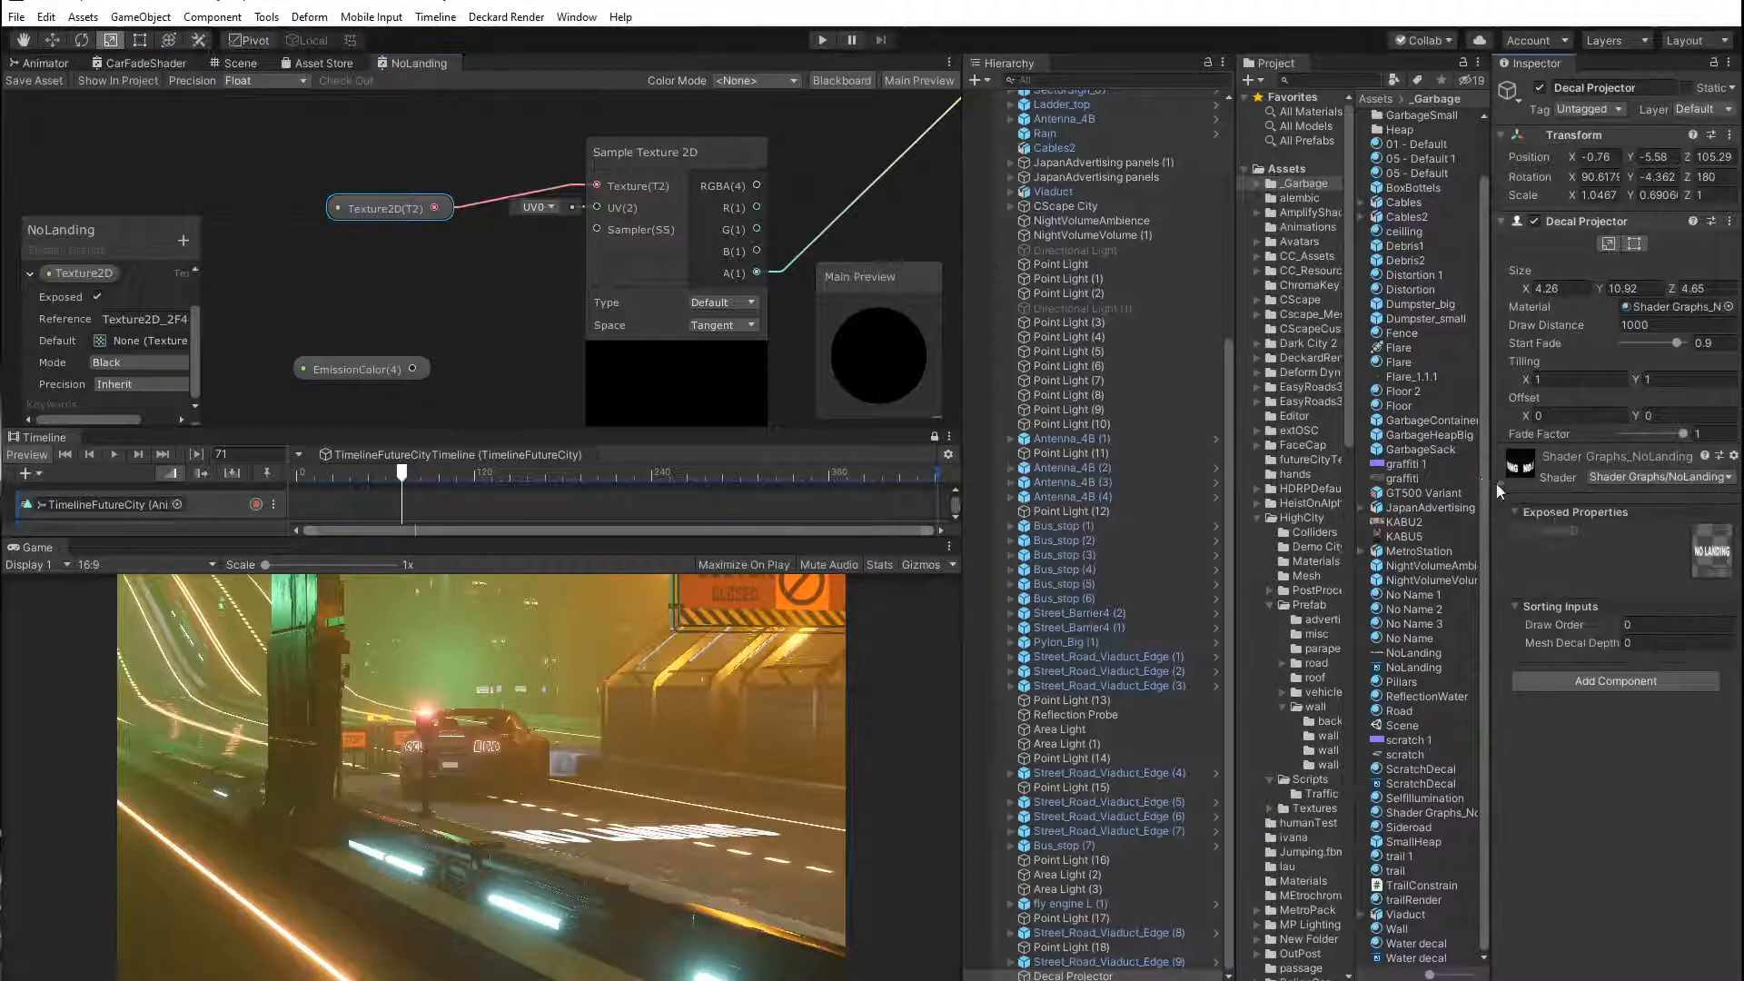
{"action": "left_click", "coordinate": [1696, 549]}
{"action": "left_click", "coordinate": [35, 81]}
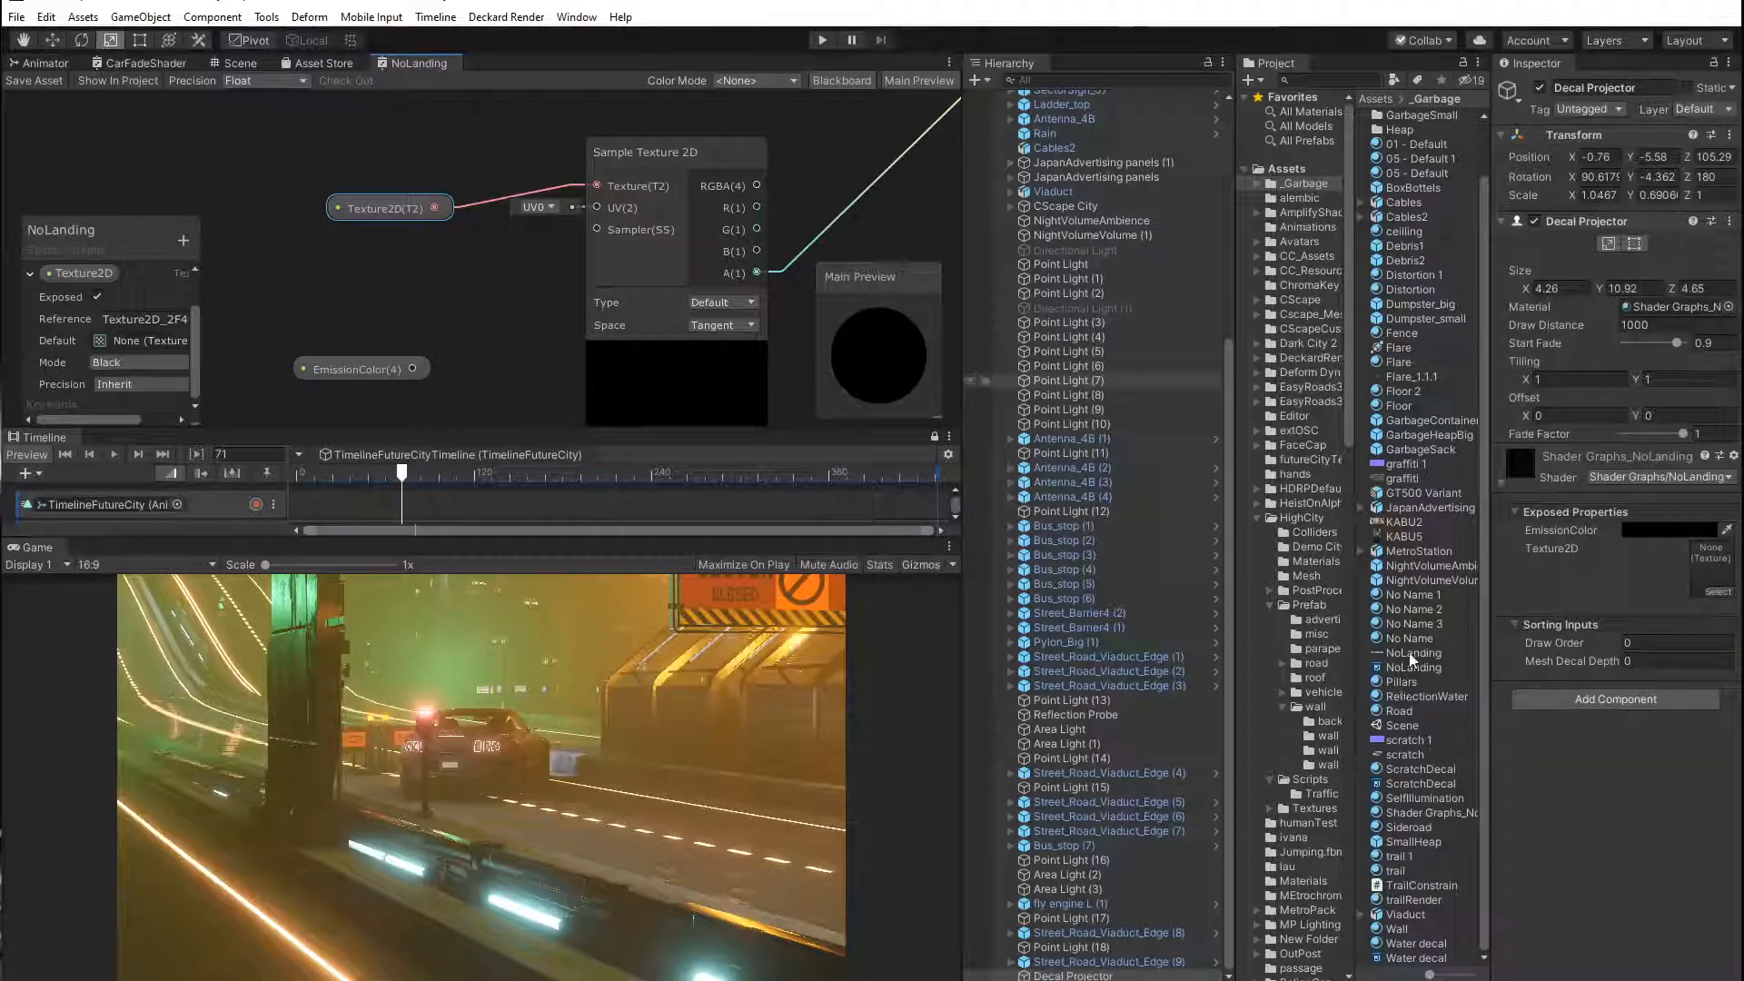
{"action": "left_click_drag", "start_coordinate": [1412, 669], "coordinate": [1709, 570]}
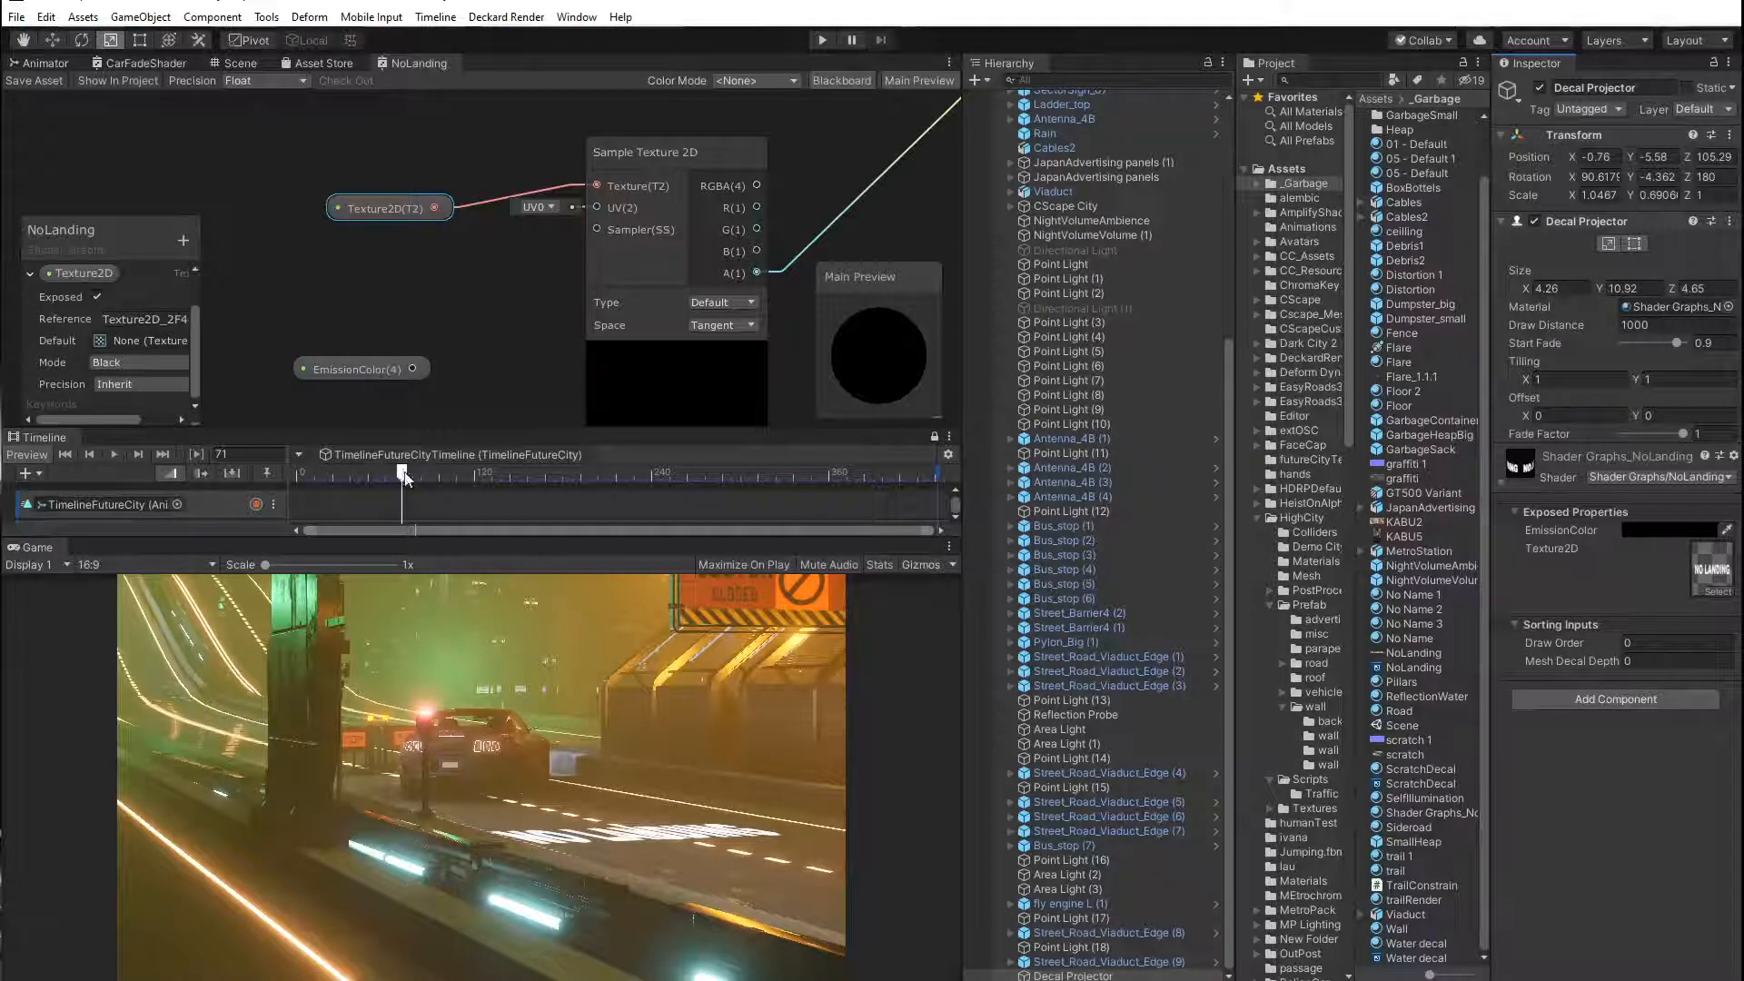
Create a Multiply node from the EmissionColor node's output, connecting the color to Multiply's A input.
{"action": "left_click_drag", "start_coordinate": [380, 209], "coordinate": [304, 187]}
{"action": "left_click_drag", "start_coordinate": [358, 367], "coordinate": [421, 214]}
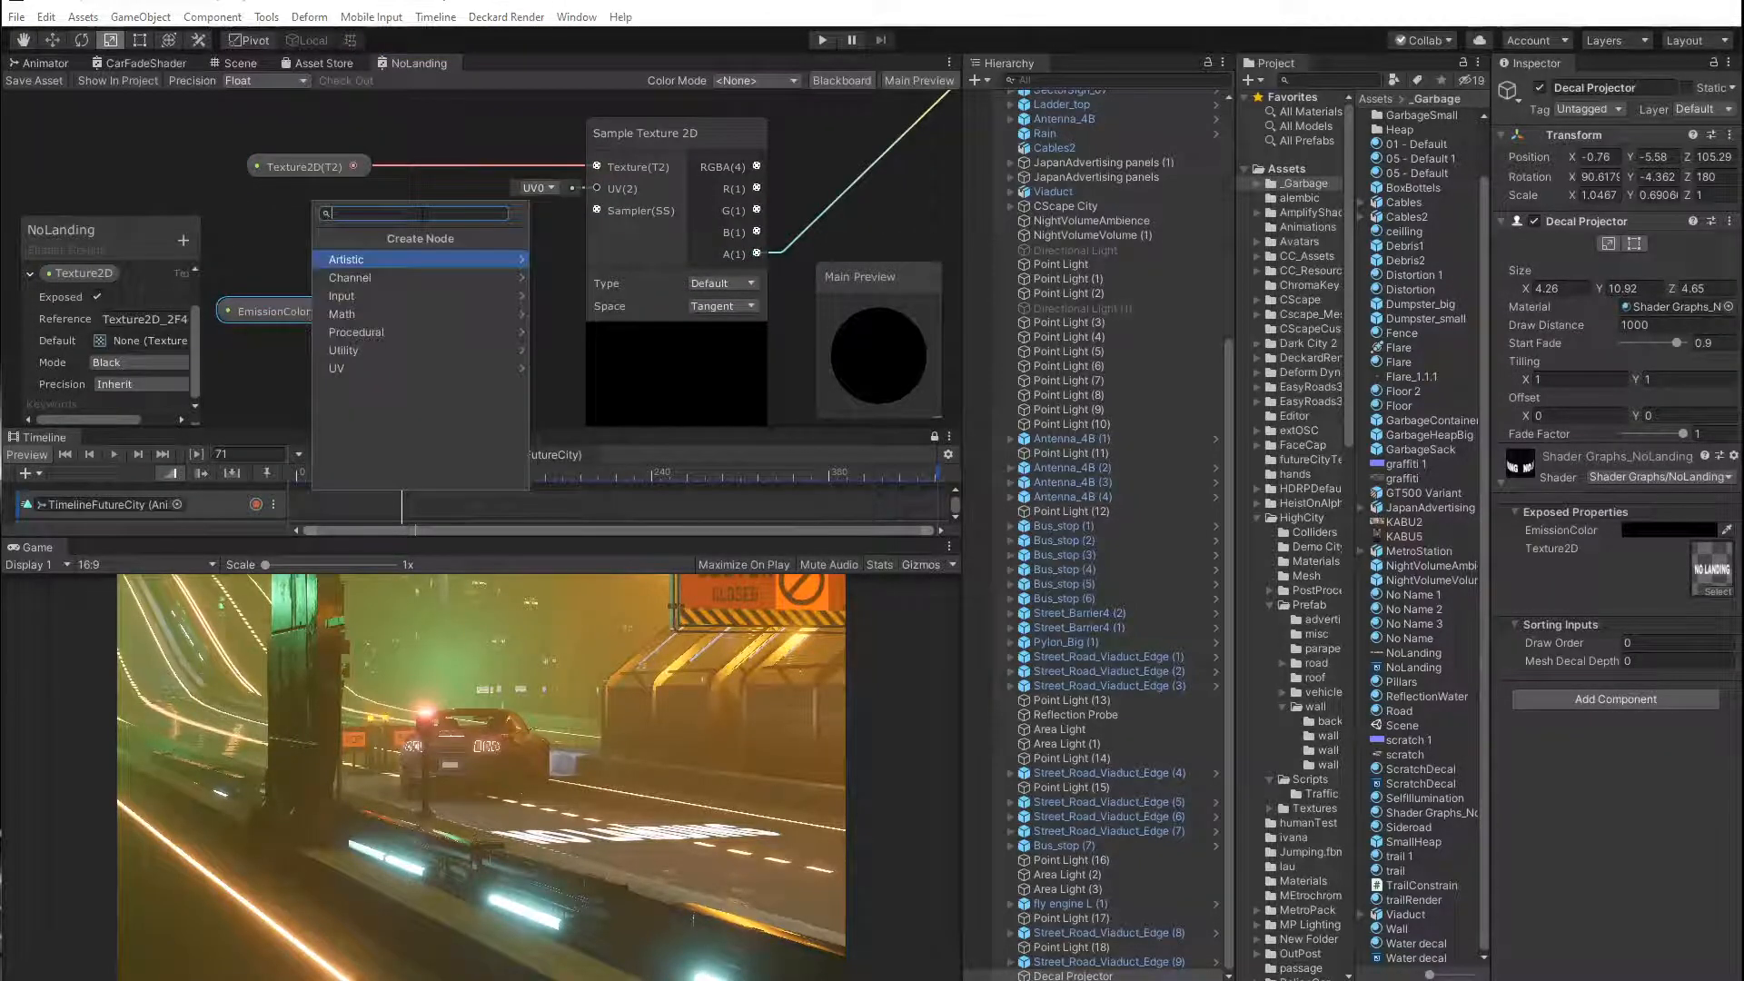
{"action": "type", "text": "multip"}
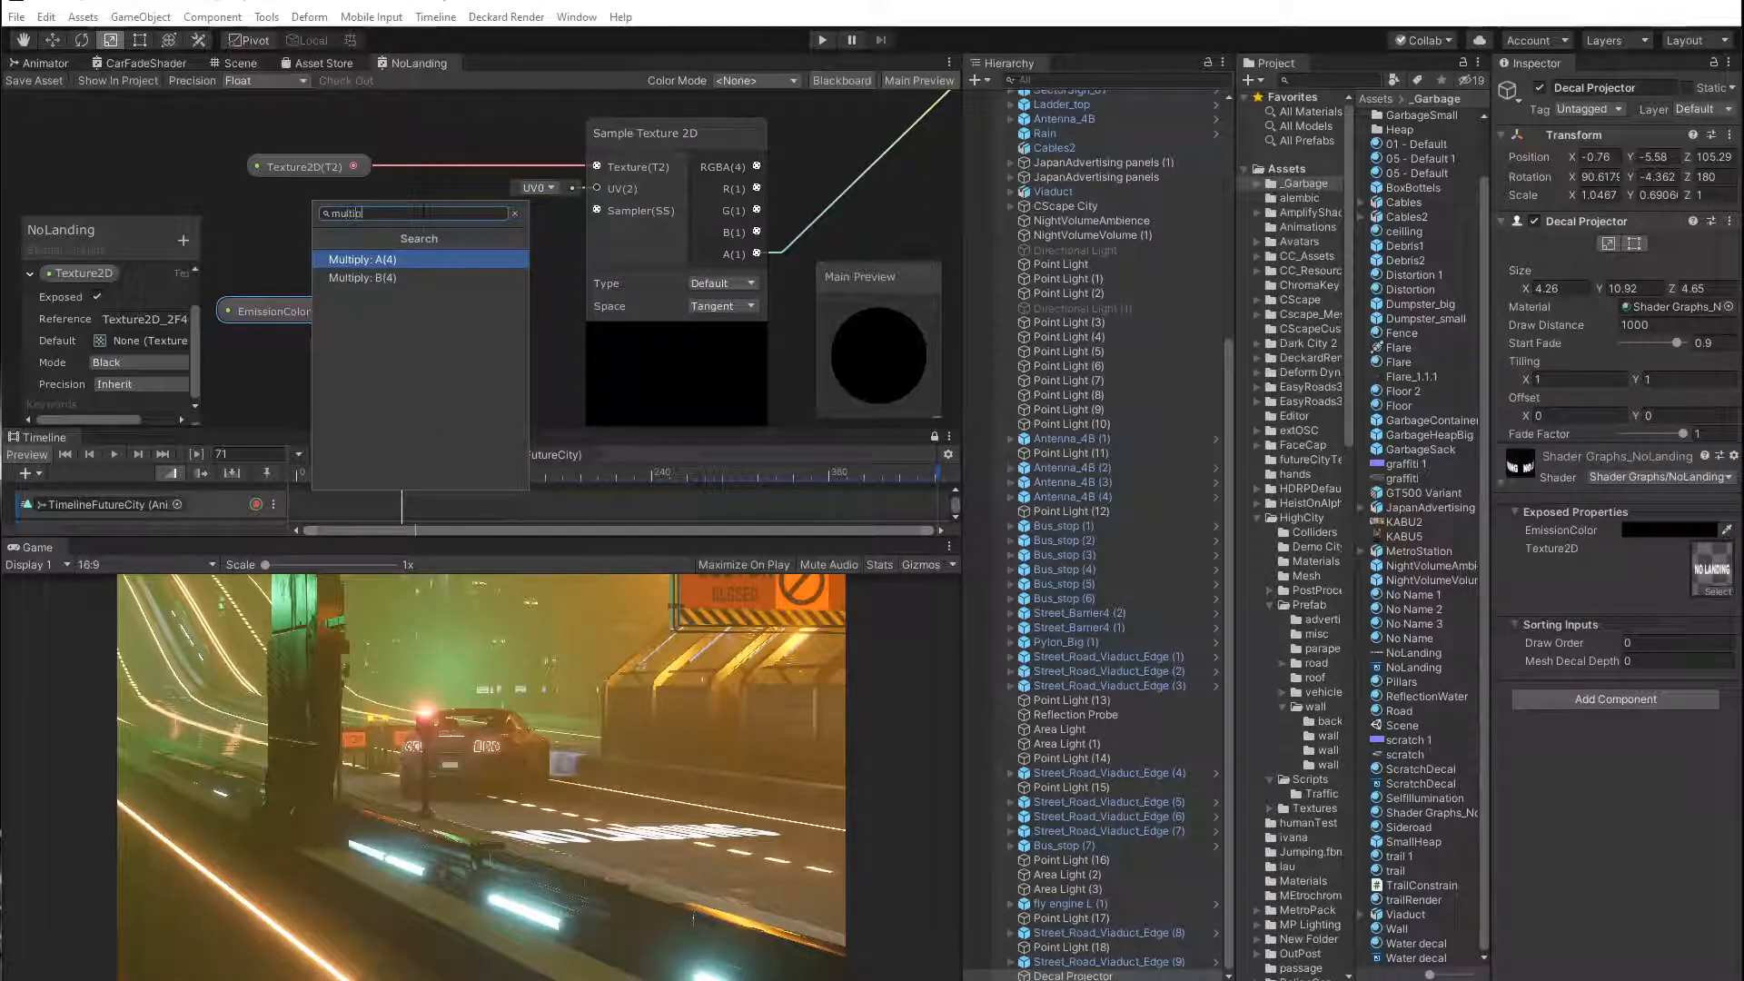
{"action": "type", "text": "lu"}
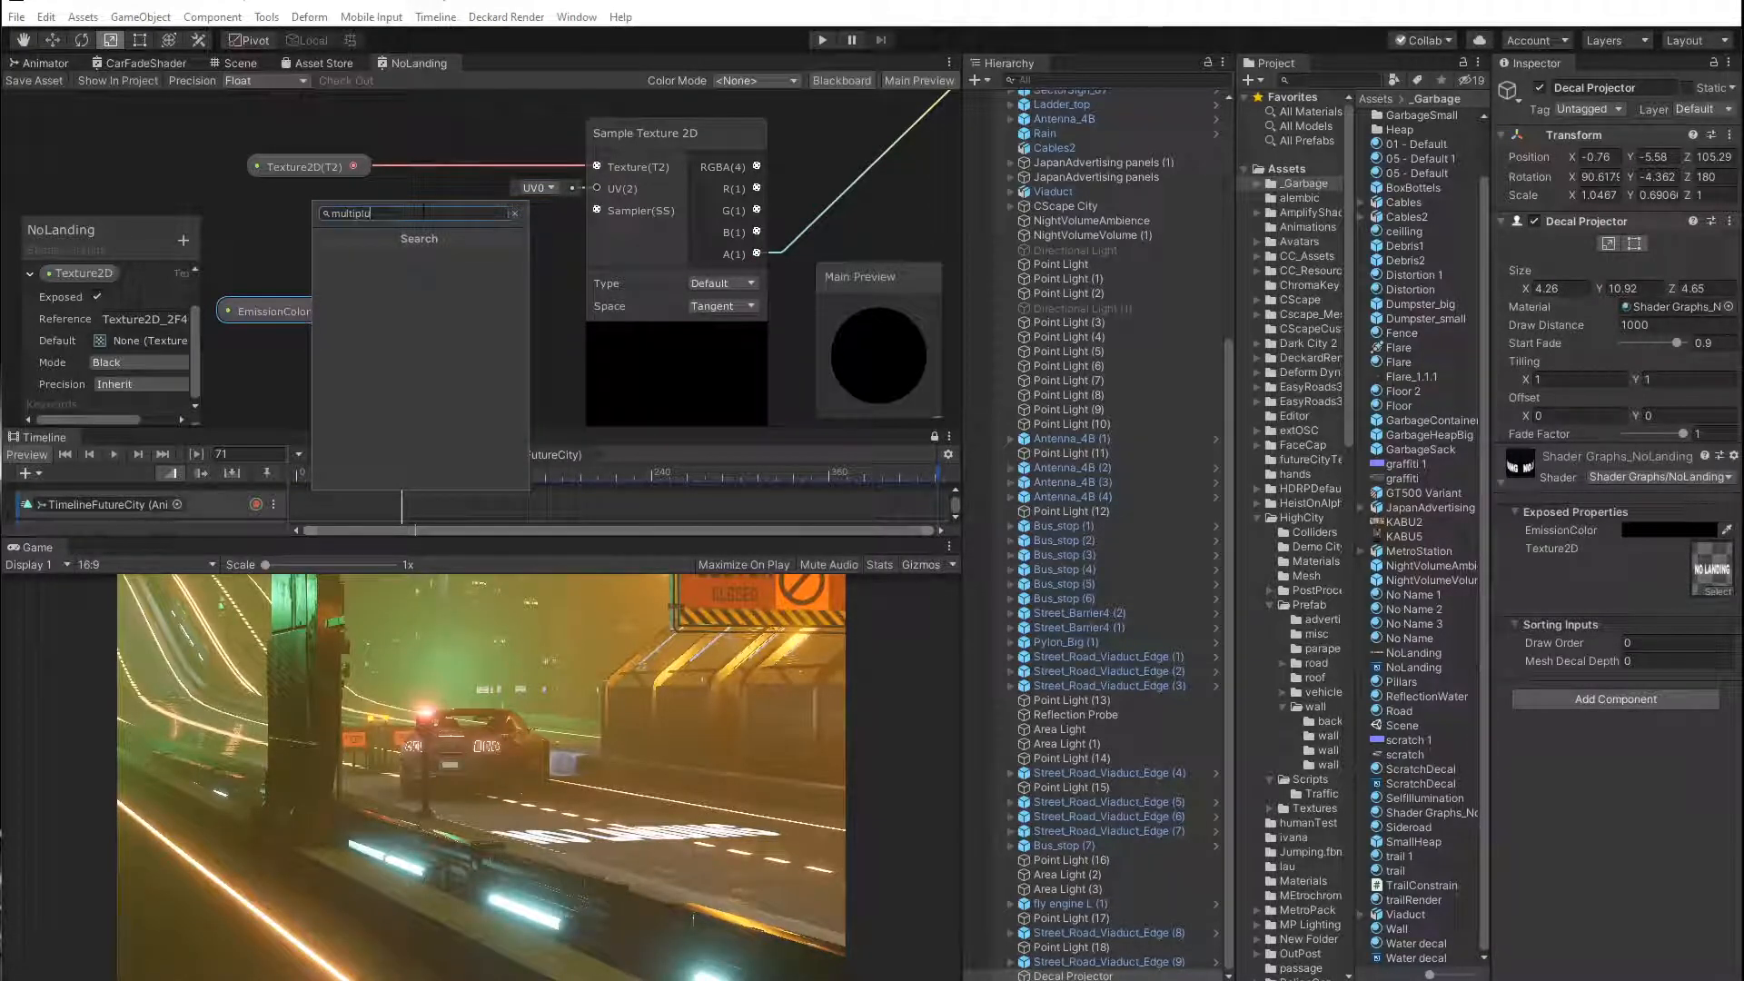
{"action": "key", "text": "BackSpace"}
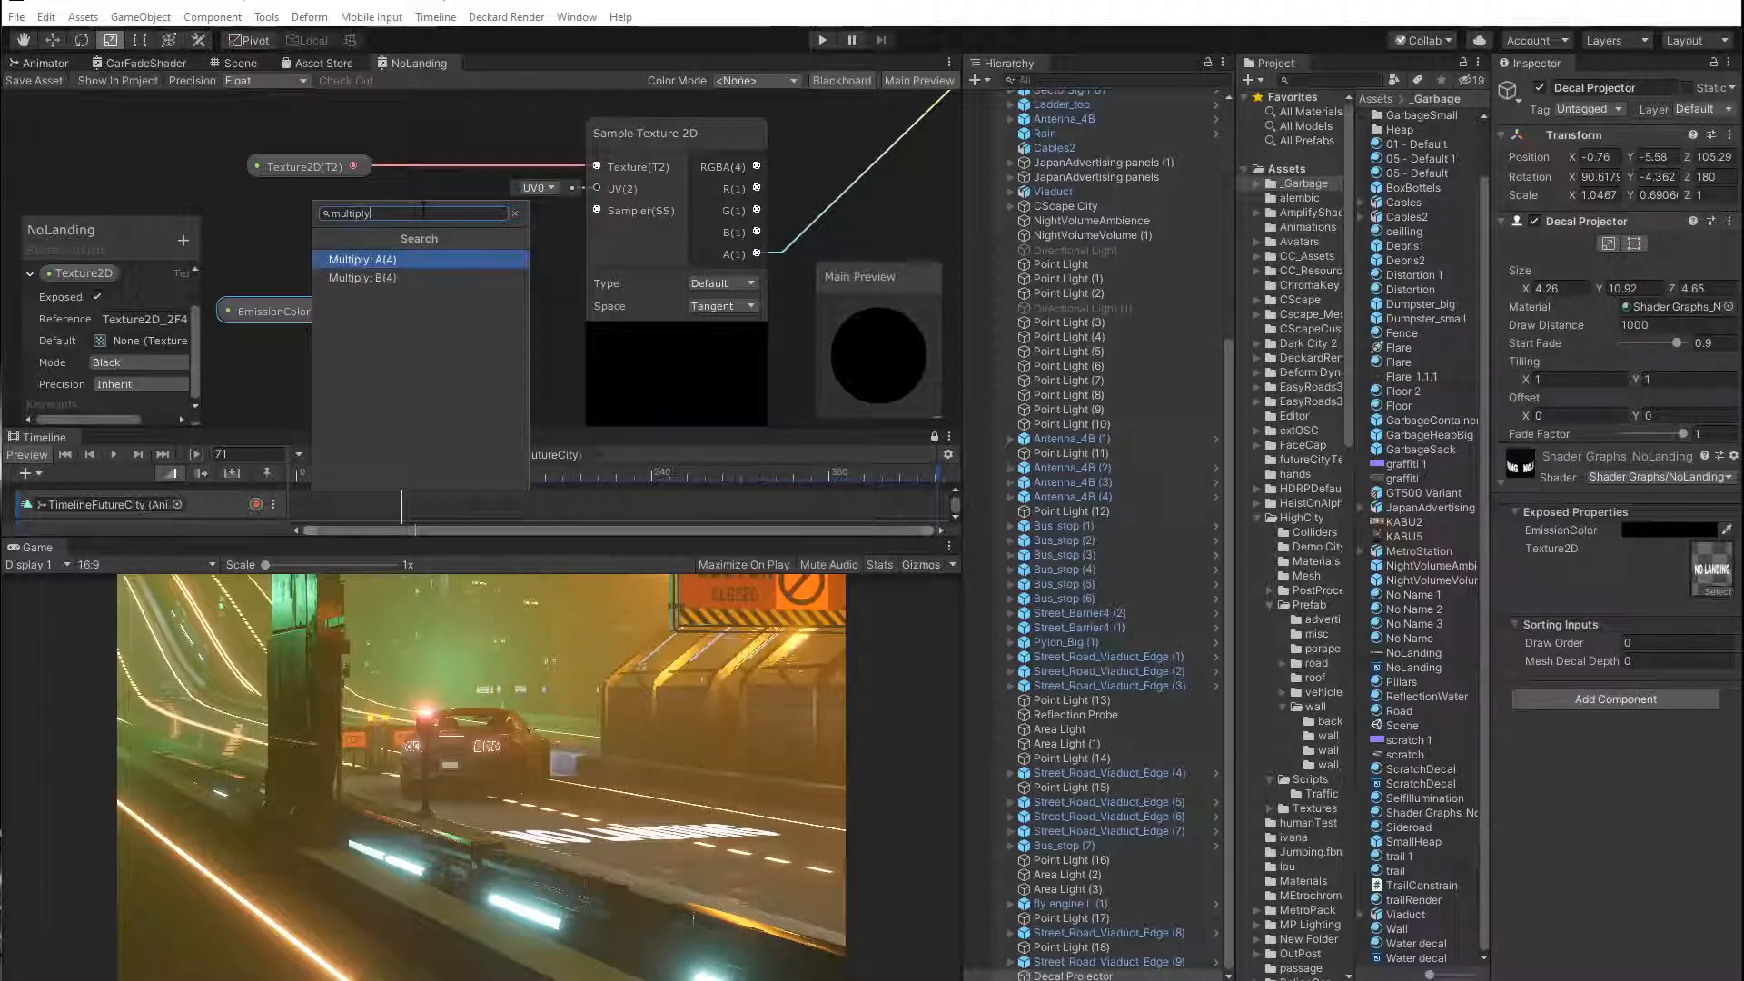
{"action": "type", "text": "y"}
{"action": "left_click", "coordinate": [393, 260]}
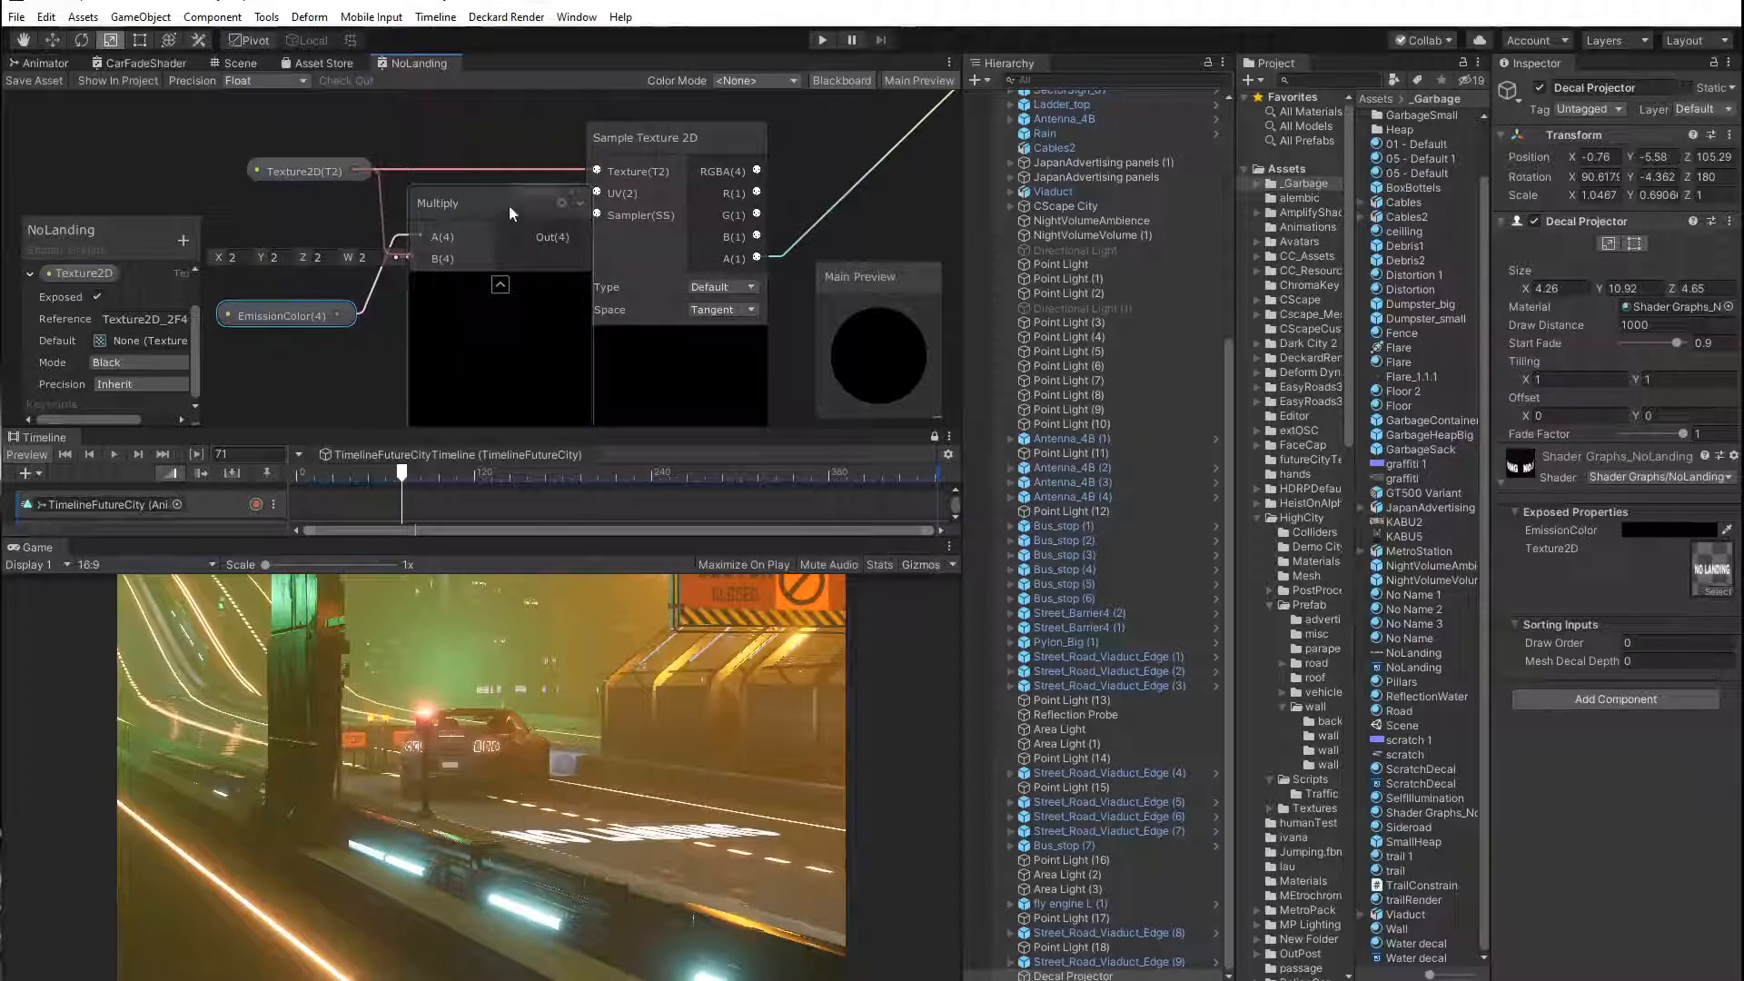
Rearrange the graph so the Texture2D node sits clear above and the Multiply node follows Sample Texture 2D.
{"action": "left_click_drag", "start_coordinate": [499, 200], "coordinate": [597, 215]}
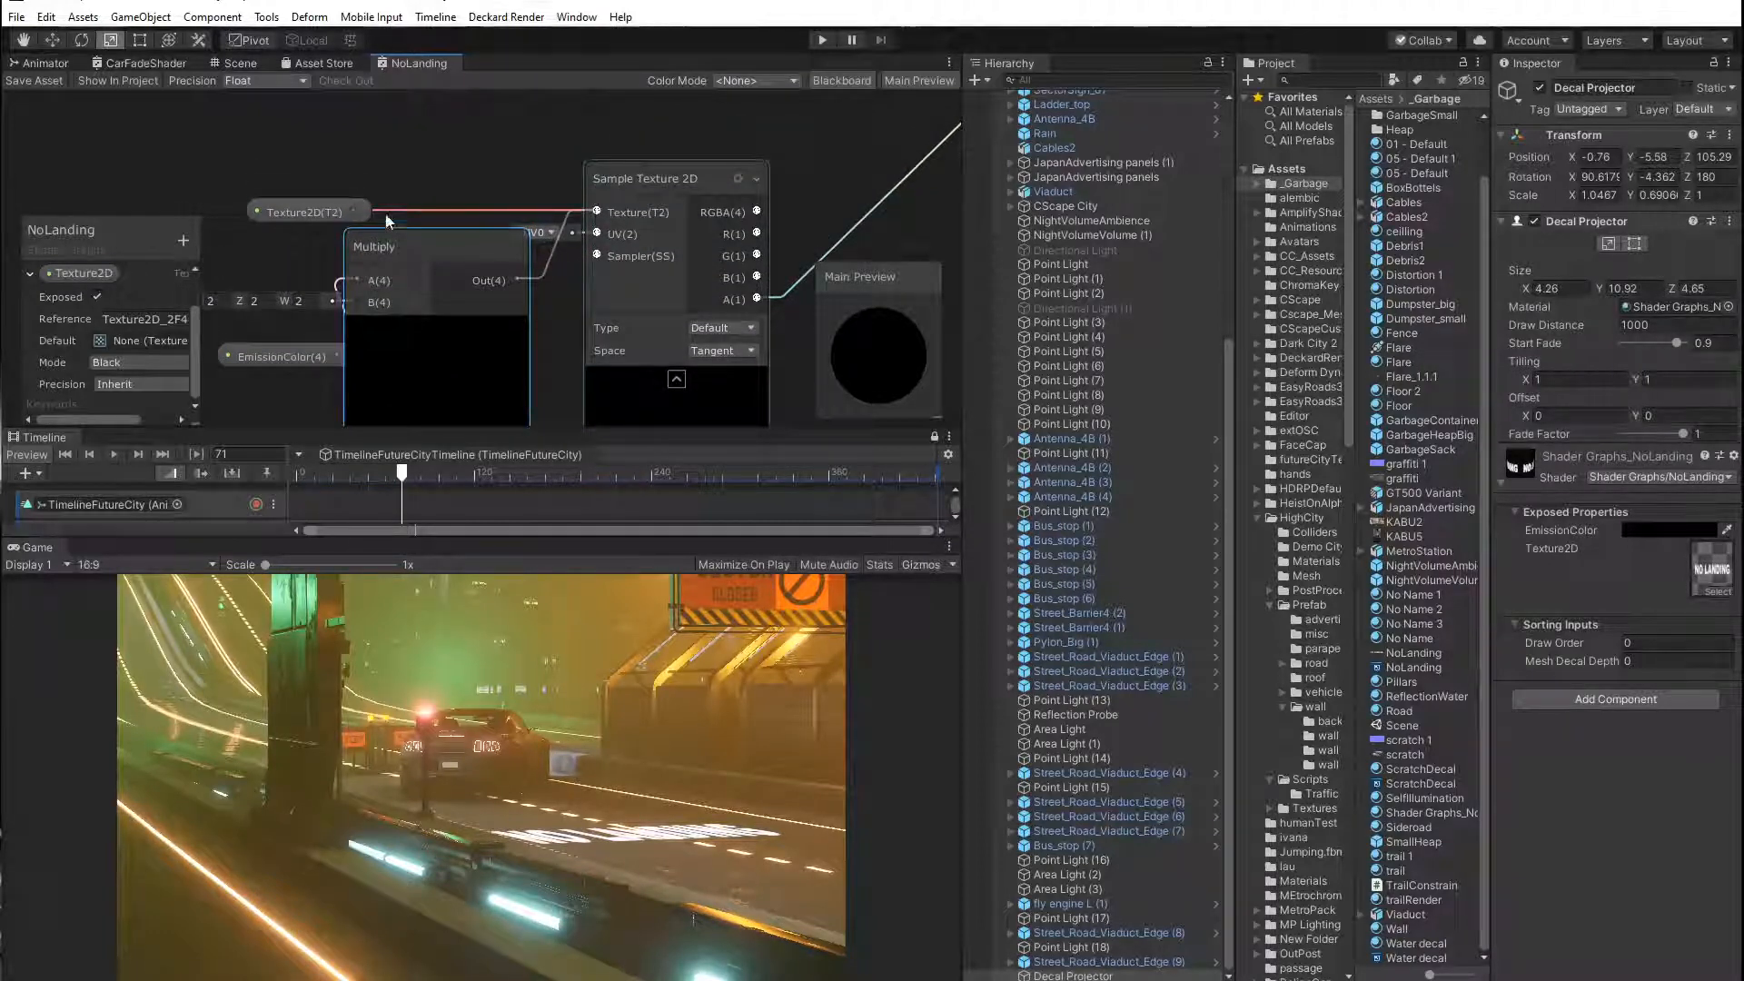
{"action": "left_click_drag", "start_coordinate": [329, 203], "coordinate": [237, 184]}
{"action": "left_click_drag", "start_coordinate": [493, 262], "coordinate": [520, 222]}
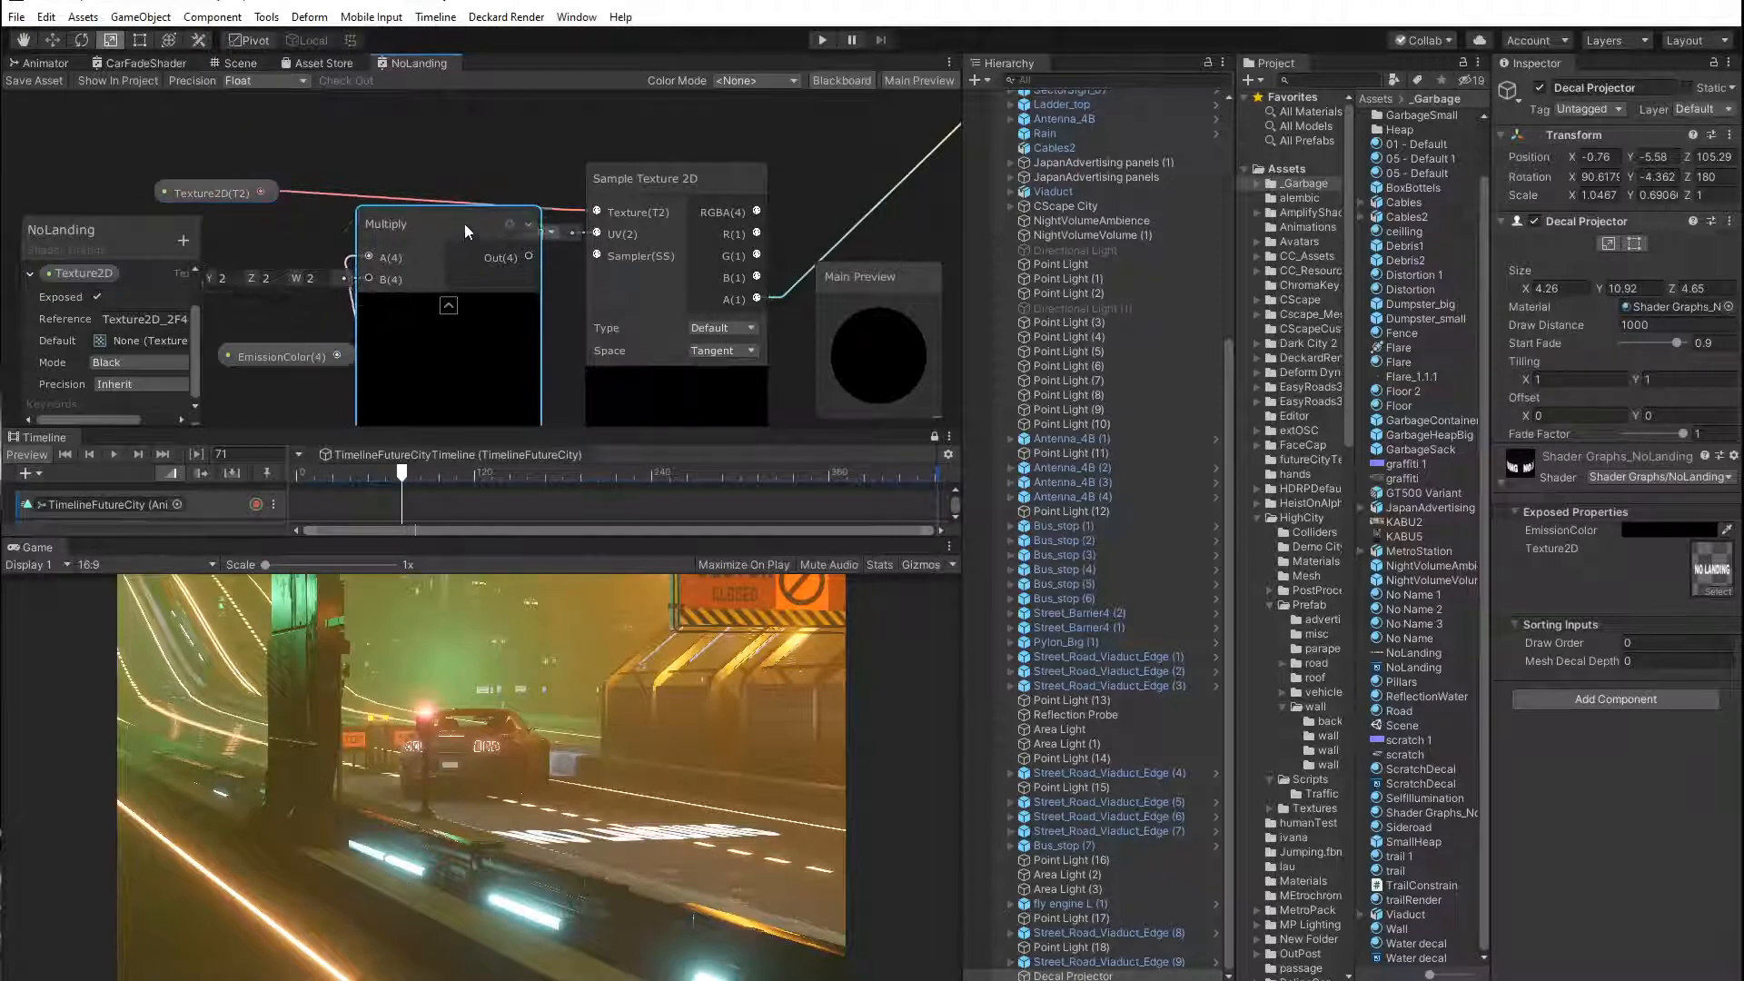
{"action": "left_click_drag", "start_coordinate": [261, 192], "coordinate": [379, 265]}
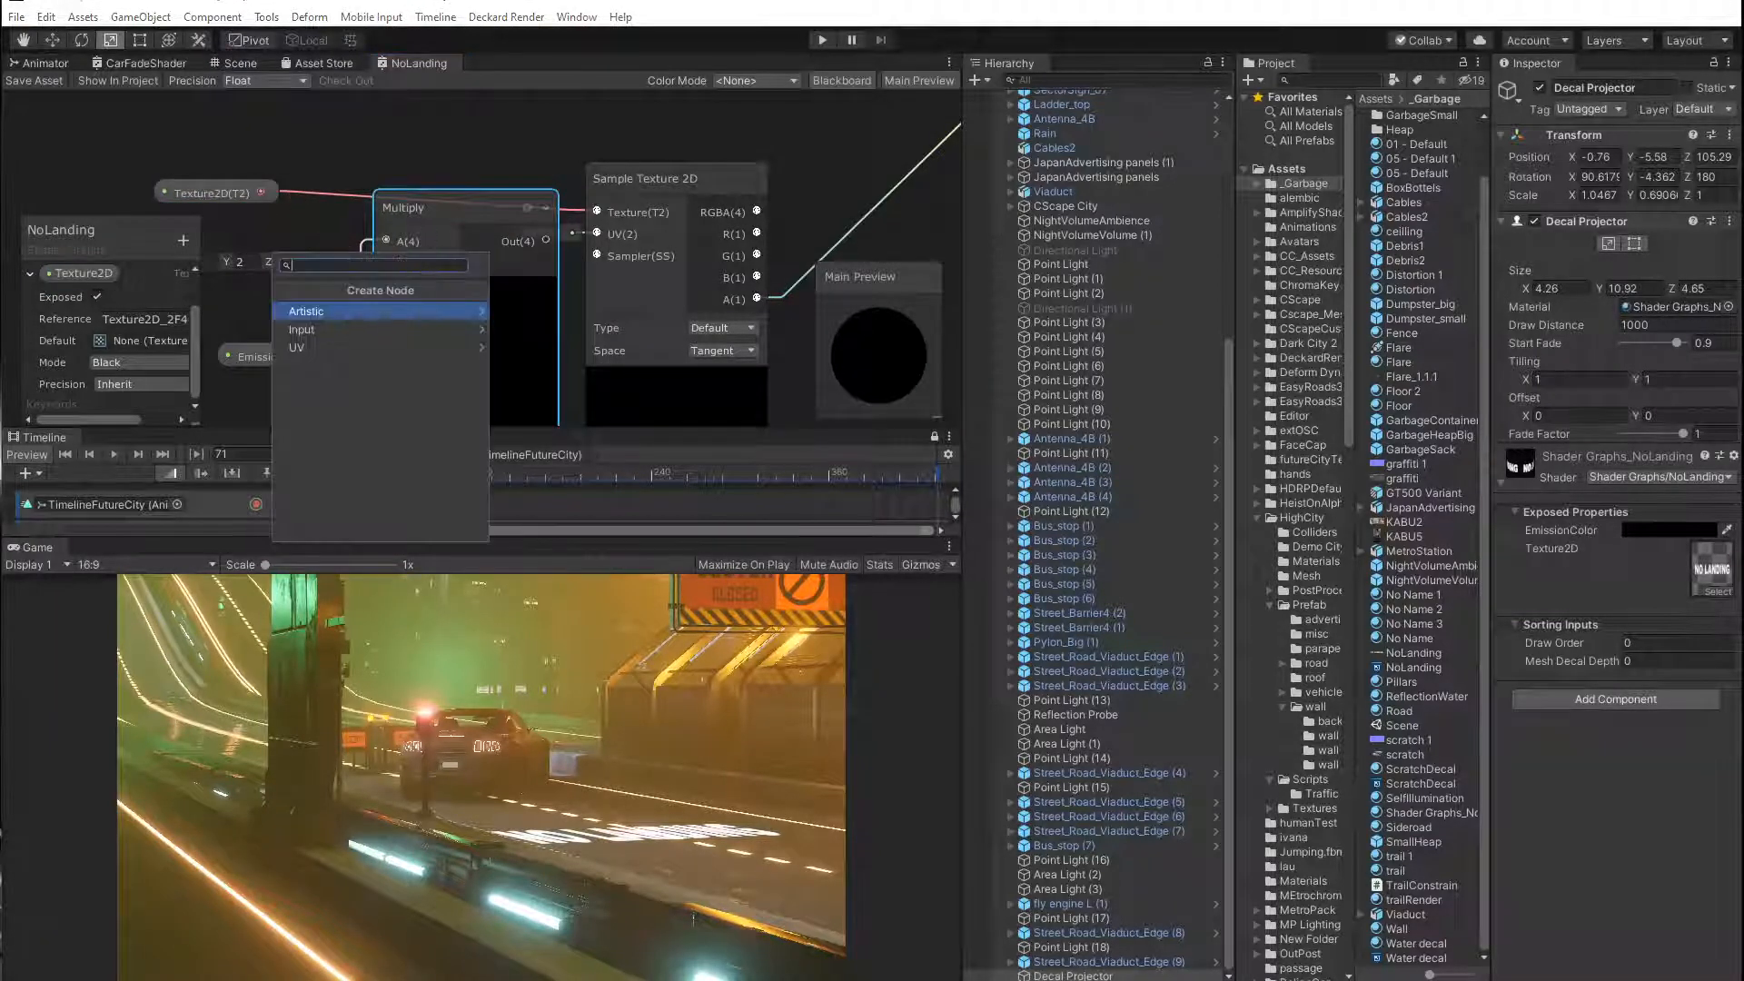
{"action": "left_click", "coordinate": [272, 220]}
{"action": "left_click", "coordinate": [227, 197]}
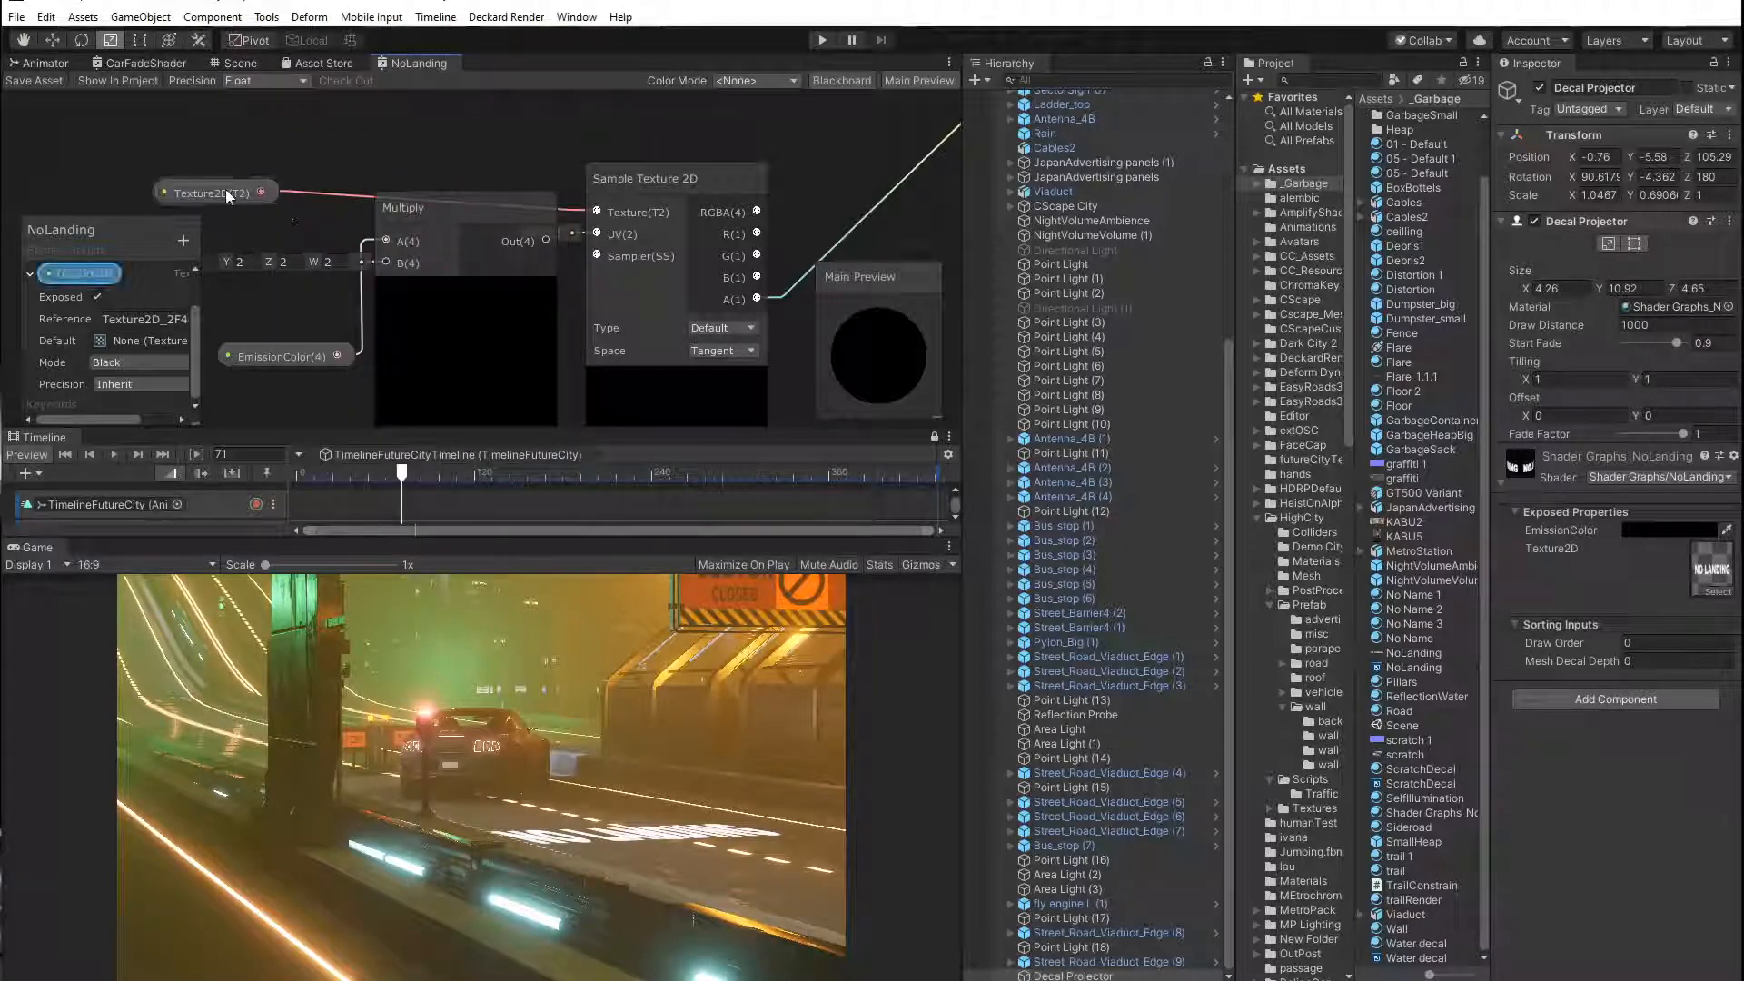
{"action": "left_click_drag", "start_coordinate": [227, 198], "coordinate": [209, 145]}
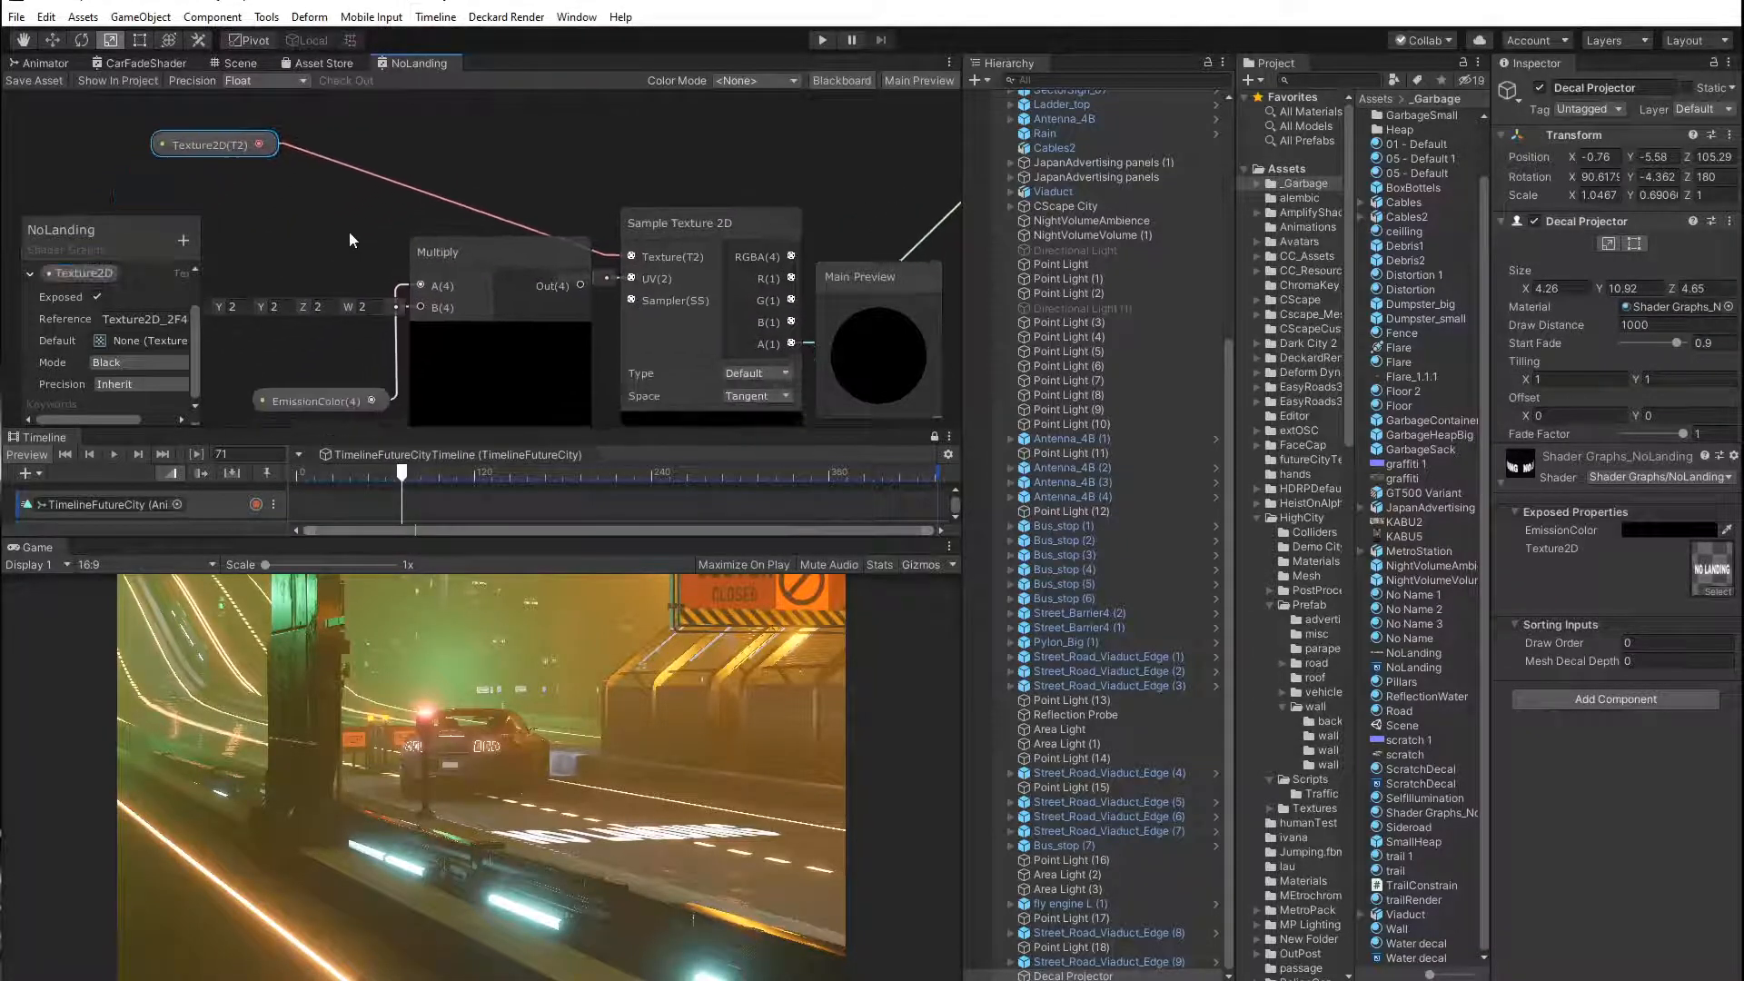
{"action": "middle_click_drag", "start_coordinate": [350, 238], "coordinate": [317, 255]}
{"action": "scroll", "coordinate": [281, 249], "scroll_direction": "down", "scroll_amount": 2}
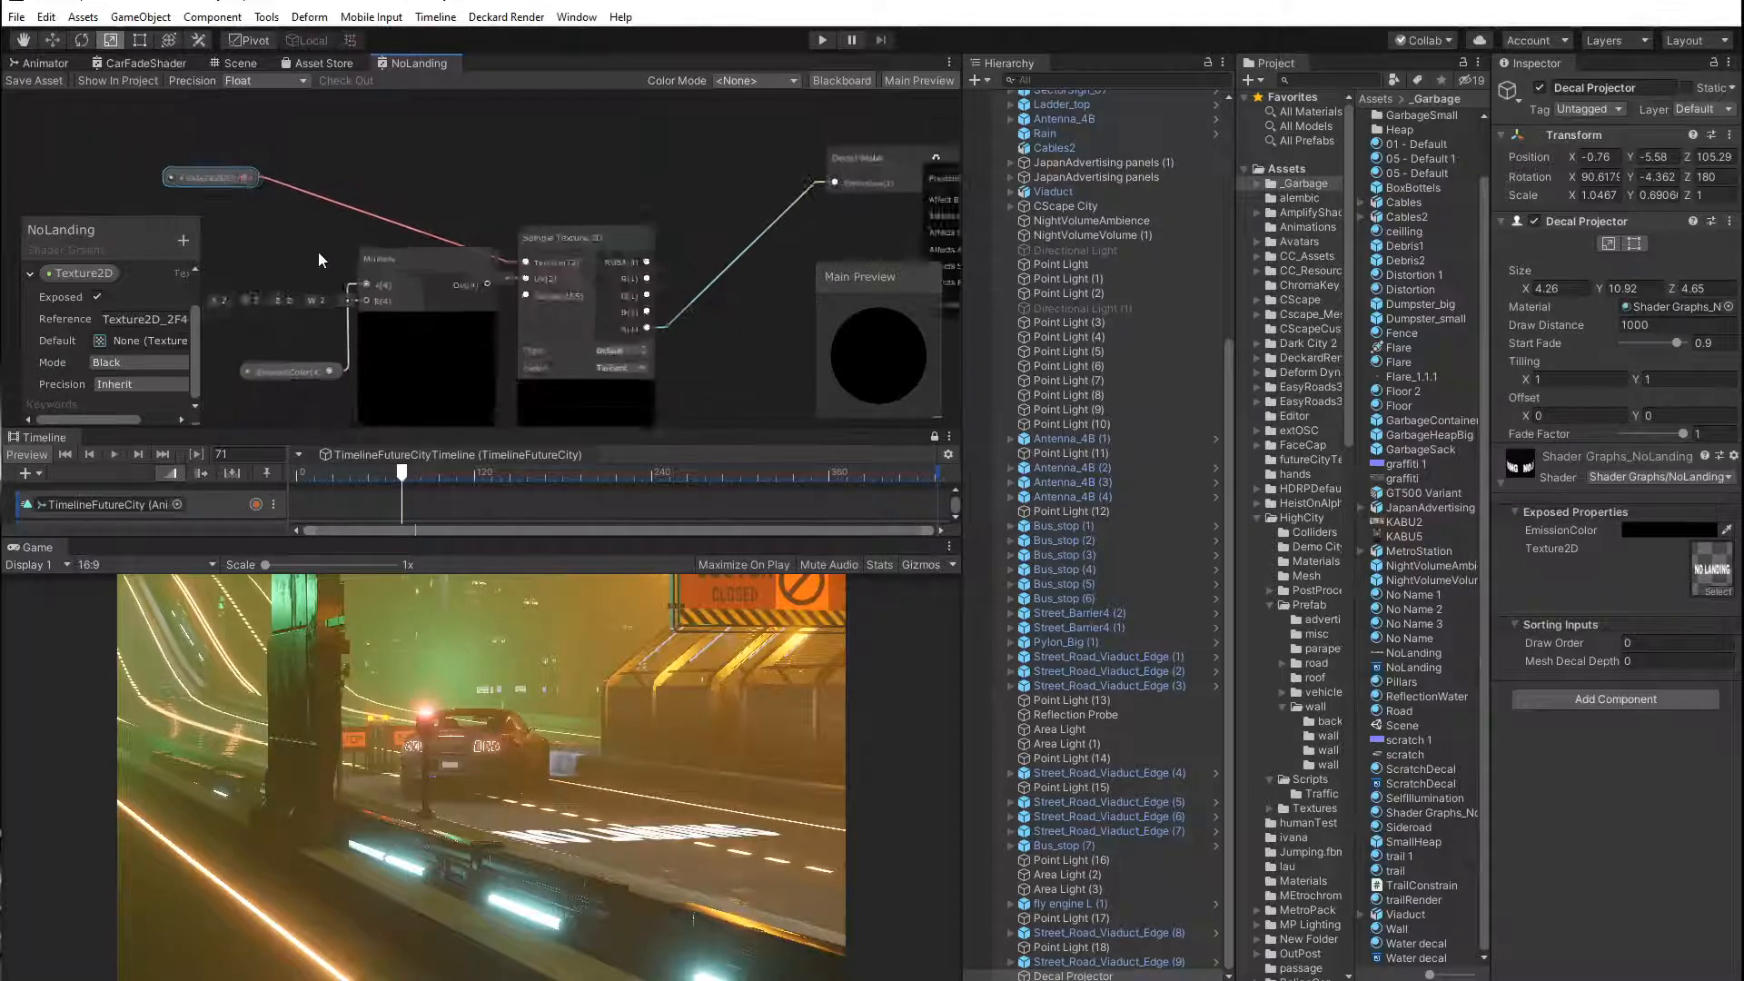
{"action": "left_click_drag", "start_coordinate": [382, 258], "coordinate": [763, 316]}
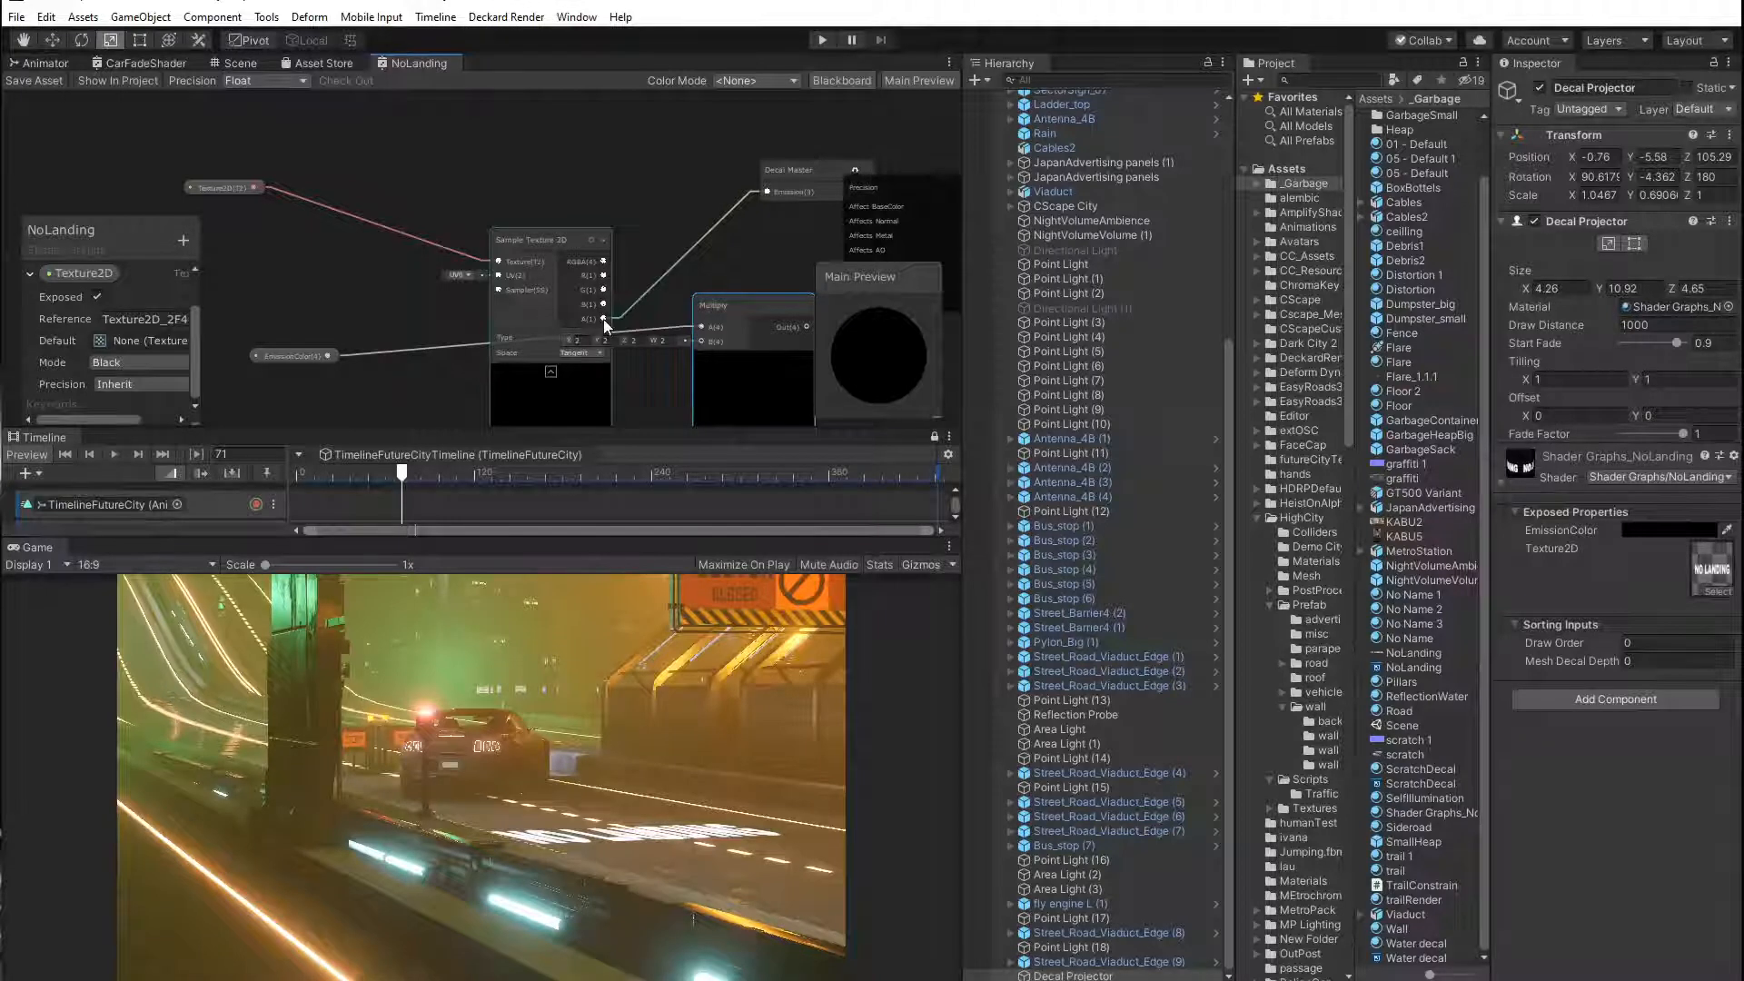
Connect the sampled texture's alpha to Multiply's B input and Multiply's output to the Decal Master's Emission input.
{"action": "left_click_drag", "start_coordinate": [603, 319], "coordinate": [690, 266]}
{"action": "left_click_drag", "start_coordinate": [279, 316], "coordinate": [575, 324]}
{"action": "middle_click_drag", "start_coordinate": [699, 207], "coordinate": [303, 336]}
{"action": "scroll", "coordinate": [302, 335], "scroll_direction": "up", "scroll_amount": 3}
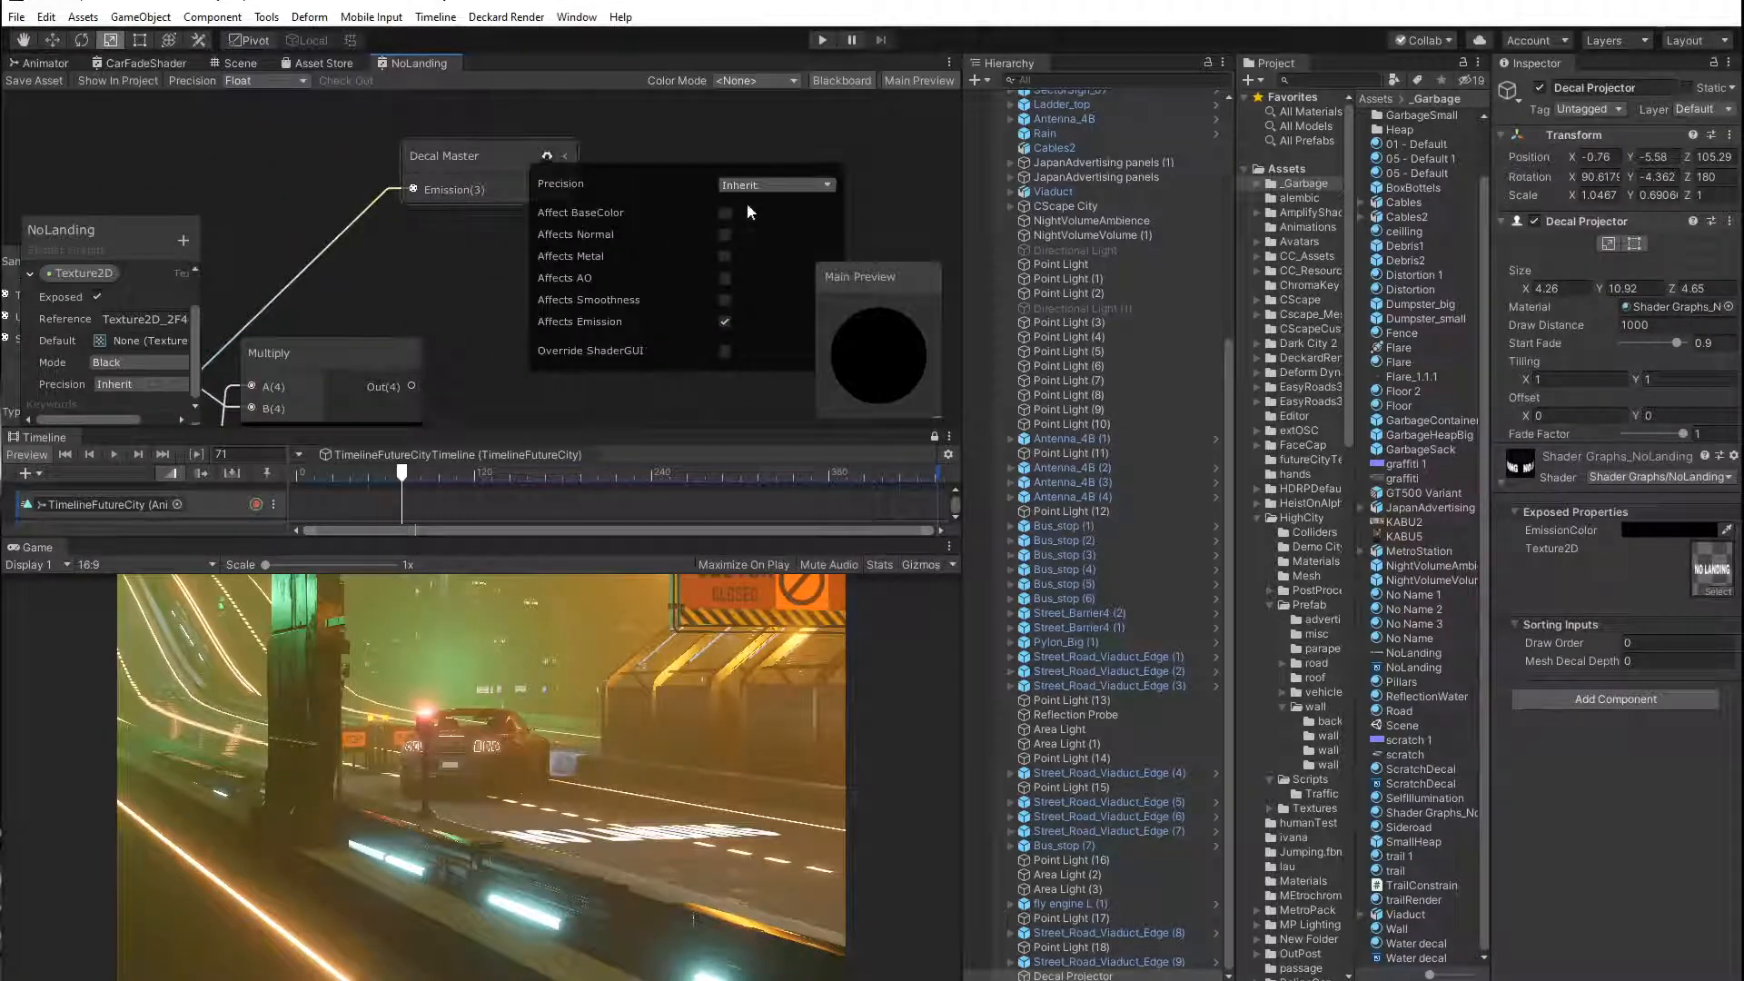
{"action": "left_click_drag", "start_coordinate": [412, 386], "coordinate": [410, 226]}
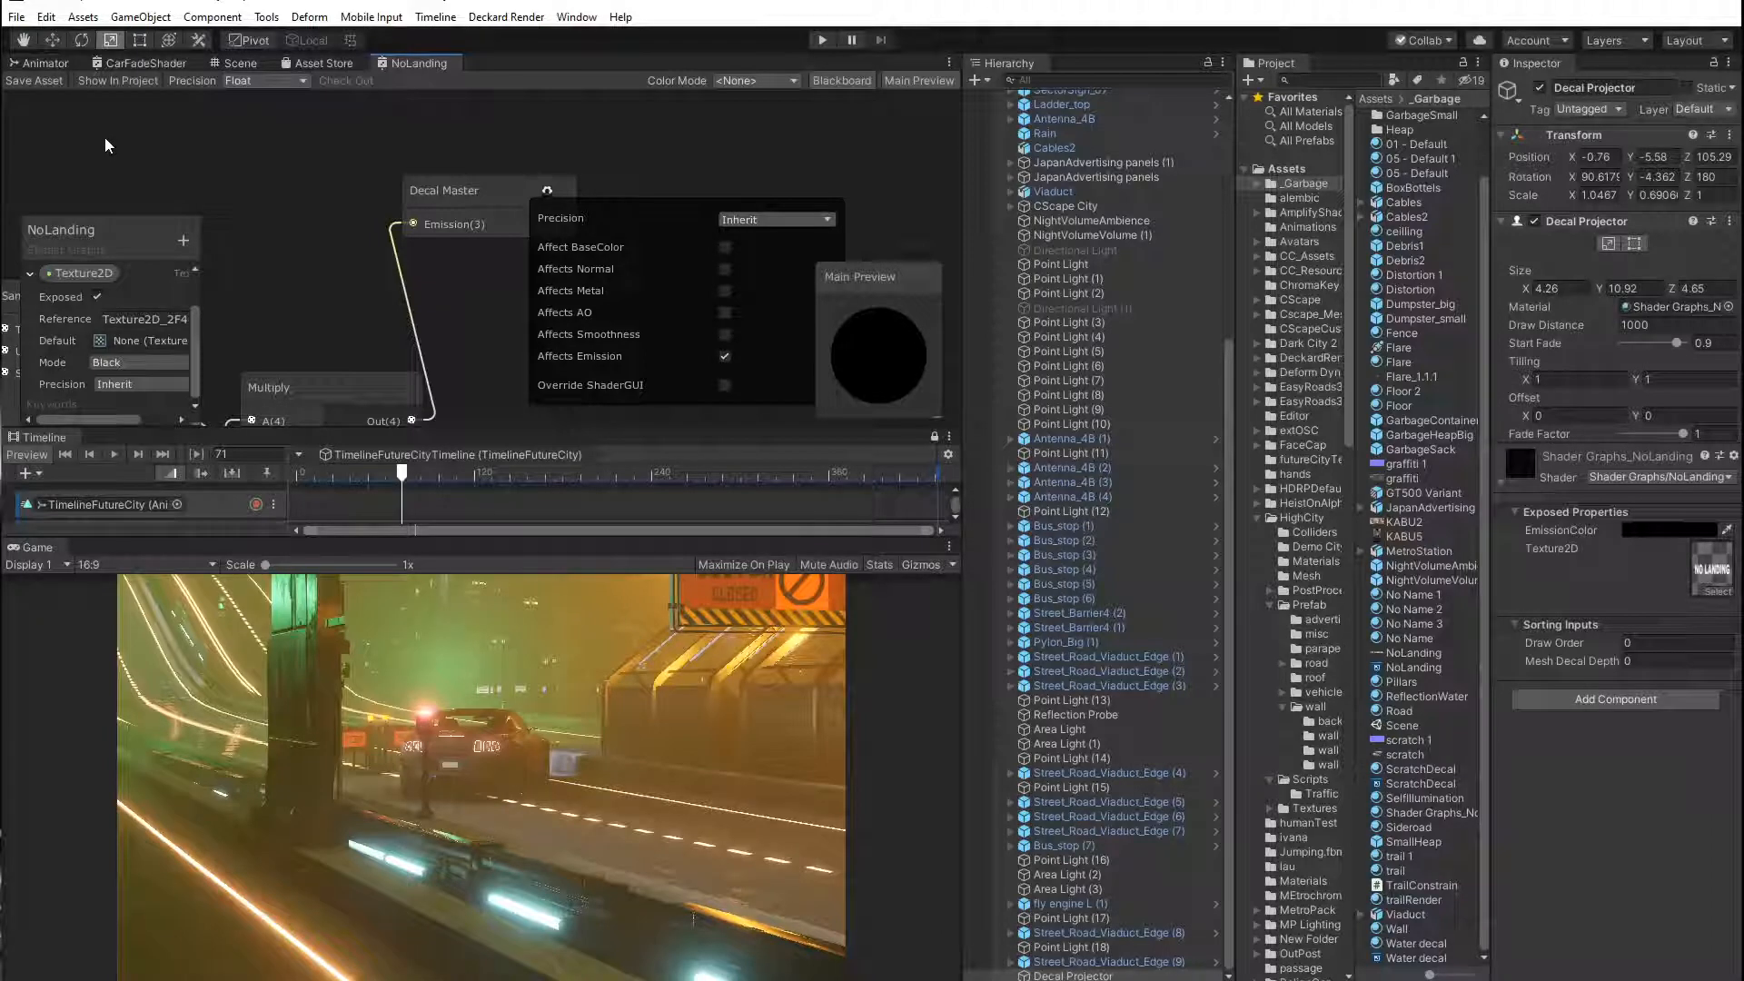
Set the decal material's EmissionColor to a saturated light blue with RGB 0, 180, 255.
{"action": "left_click", "coordinate": [1669, 530]}
{"action": "left_click_drag", "start_coordinate": [1209, 514], "coordinate": [1177, 463]}
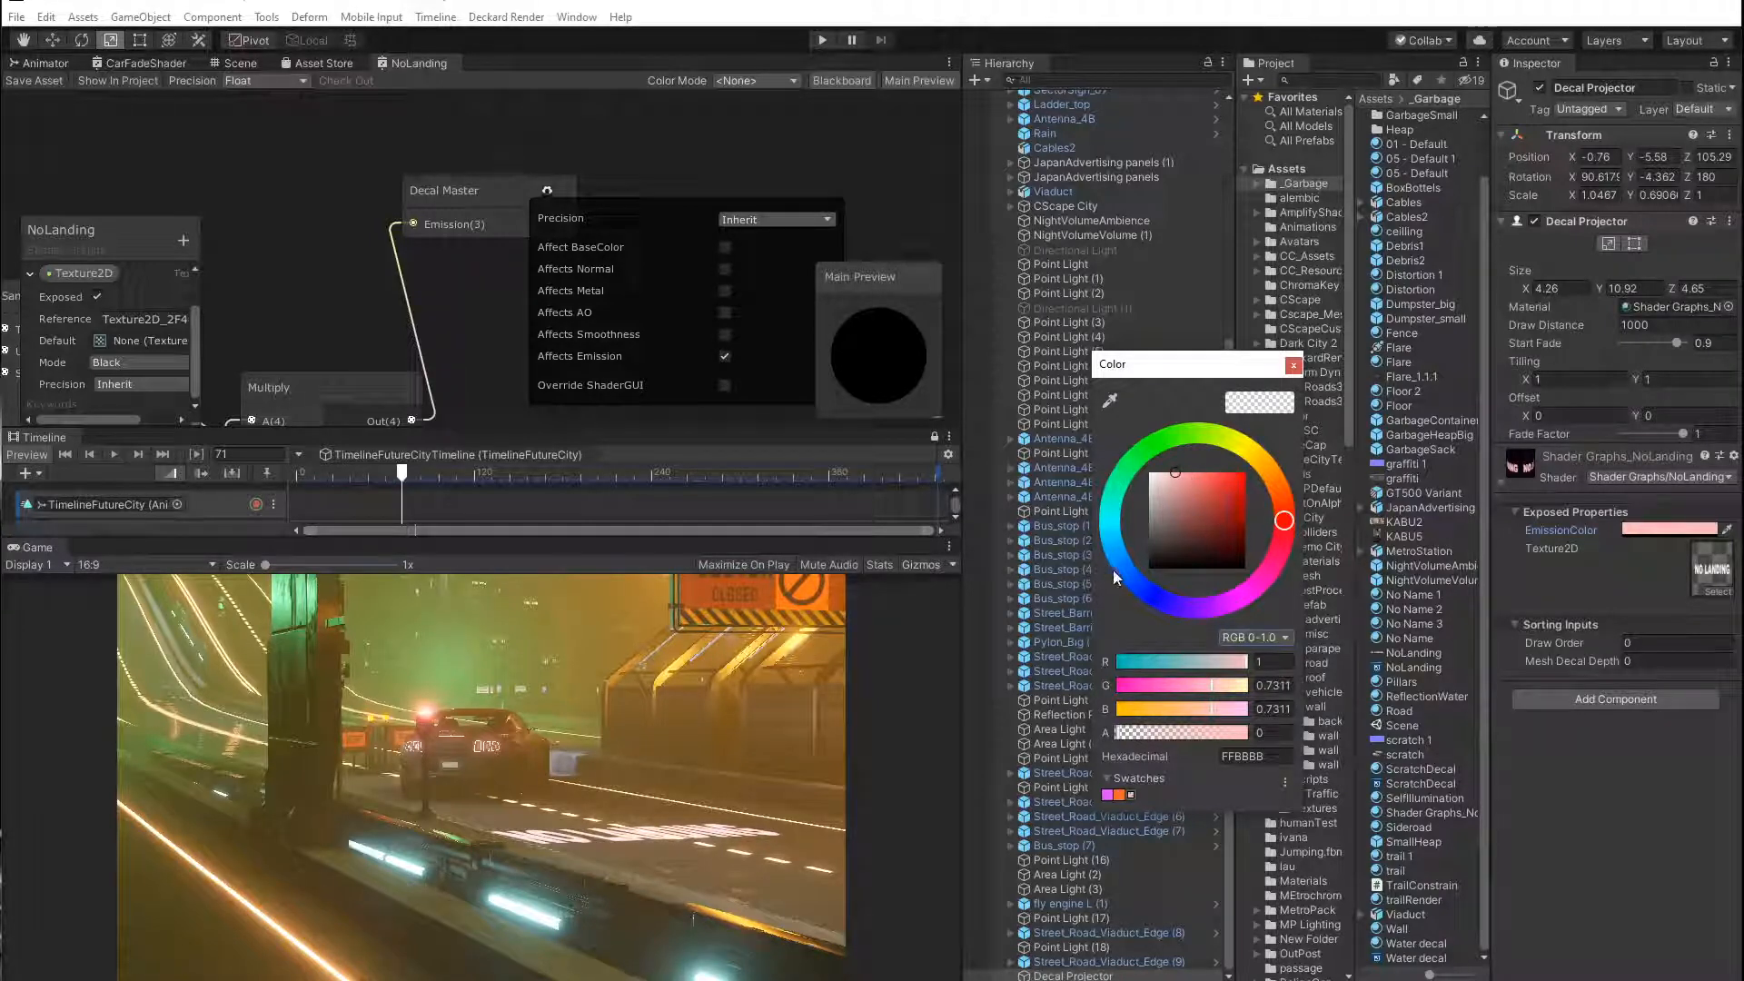
{"action": "mouse_move", "coordinate": [1115, 575]}
{"action": "left_mouse_down"}
{"action": "mouse_move", "coordinate": [1152, 598]}
{"action": "mouse_move", "coordinate": [1121, 547]}
{"action": "left_mouse_up"}
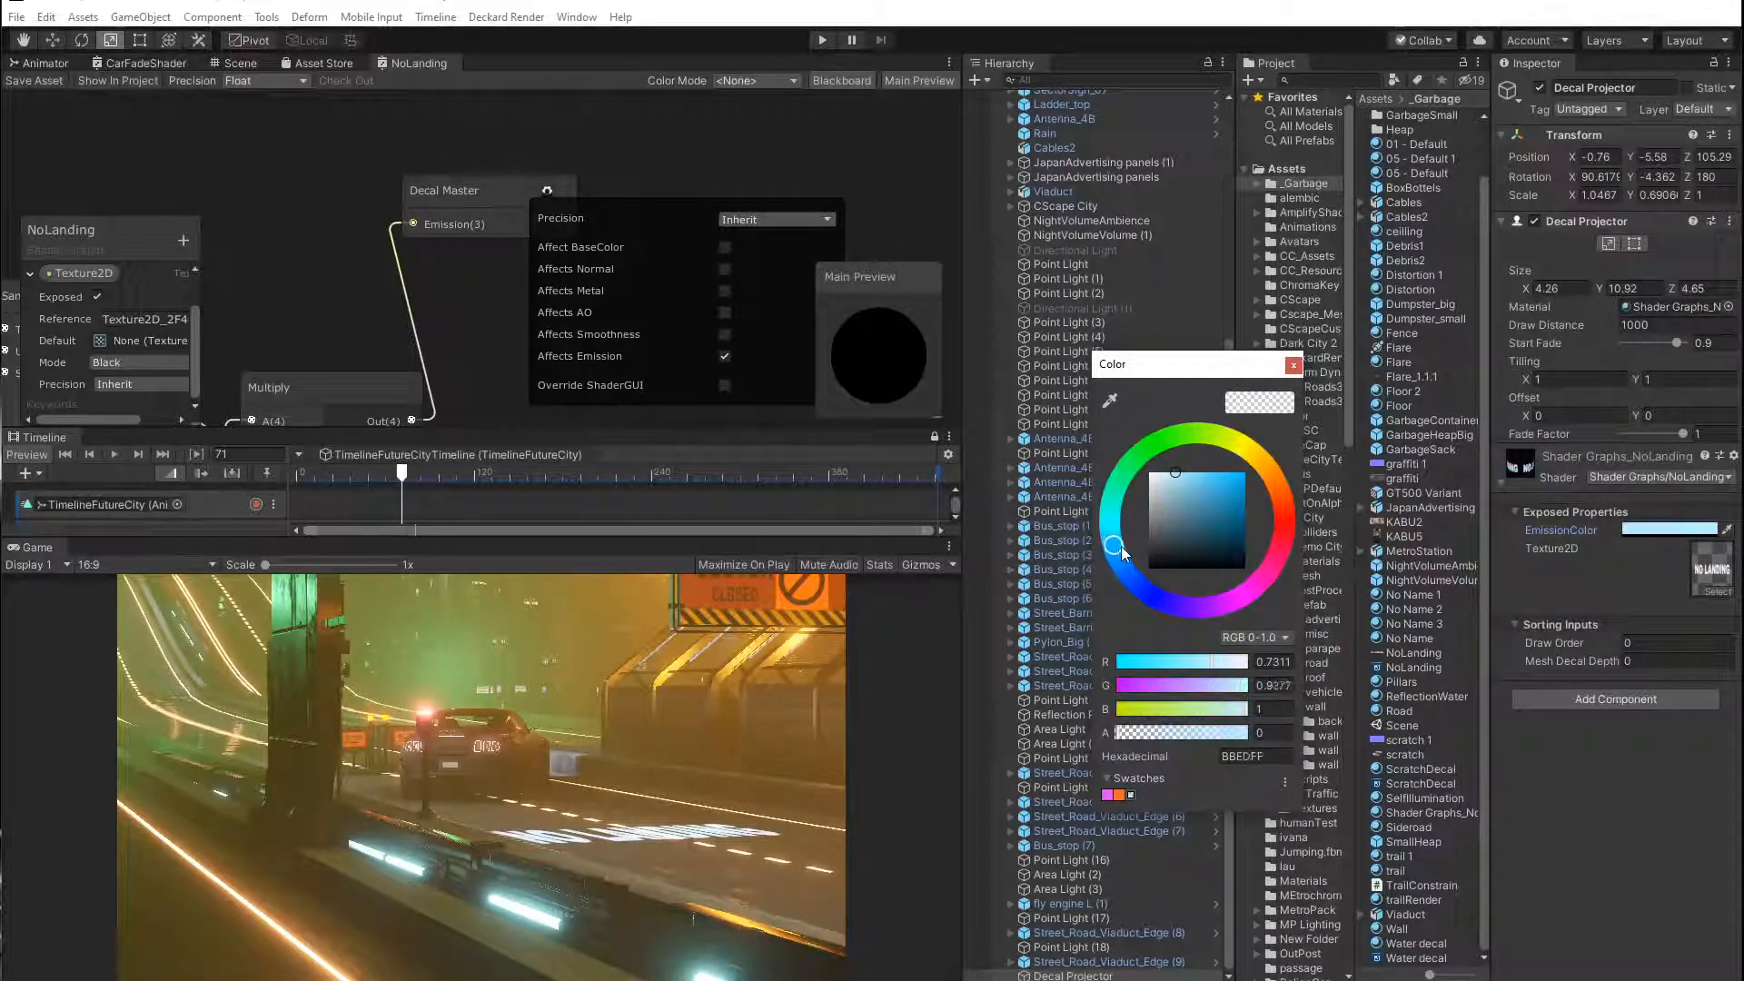
{"action": "left_click_drag", "start_coordinate": [1208, 492], "coordinate": [1301, 470]}
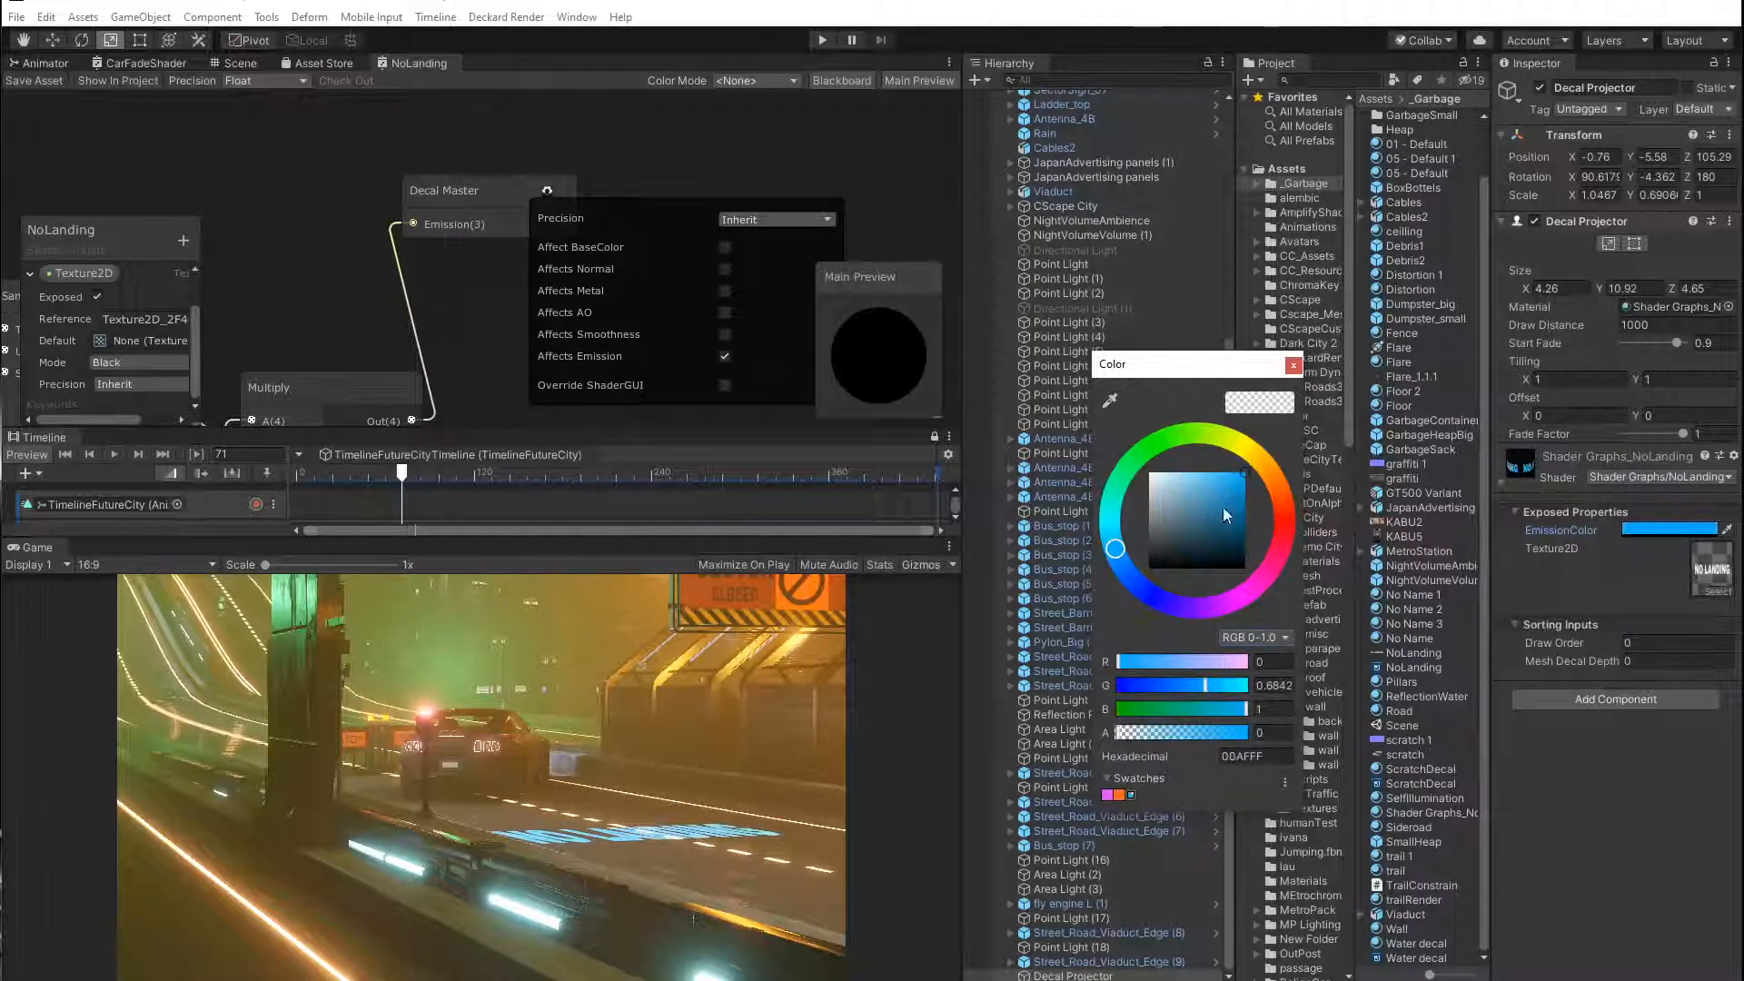
{"action": "left_click_drag", "start_coordinate": [1115, 548], "coordinate": [1115, 547]}
{"action": "left_click", "coordinate": [1293, 365]}
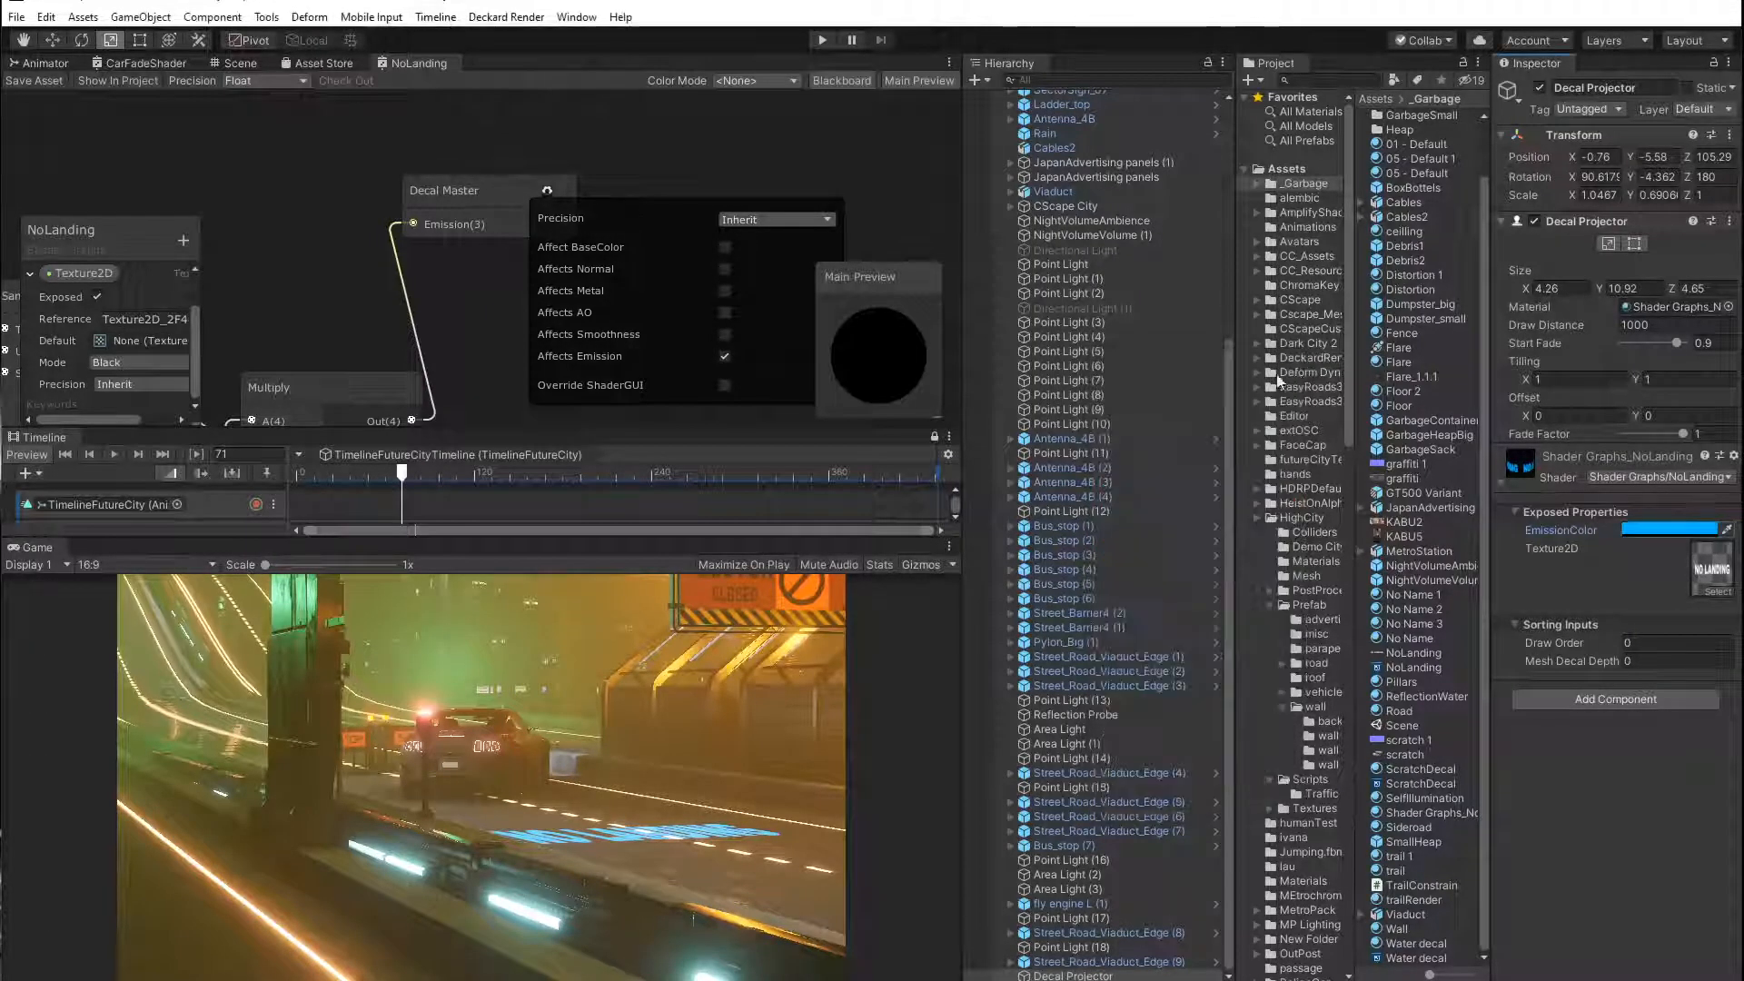
Move the EmissionColor node clear of the sampler, switch the property's mode to HDR, and save the graph.
{"action": "middle_click_drag", "start_coordinate": [343, 316], "coordinate": [879, 156]}
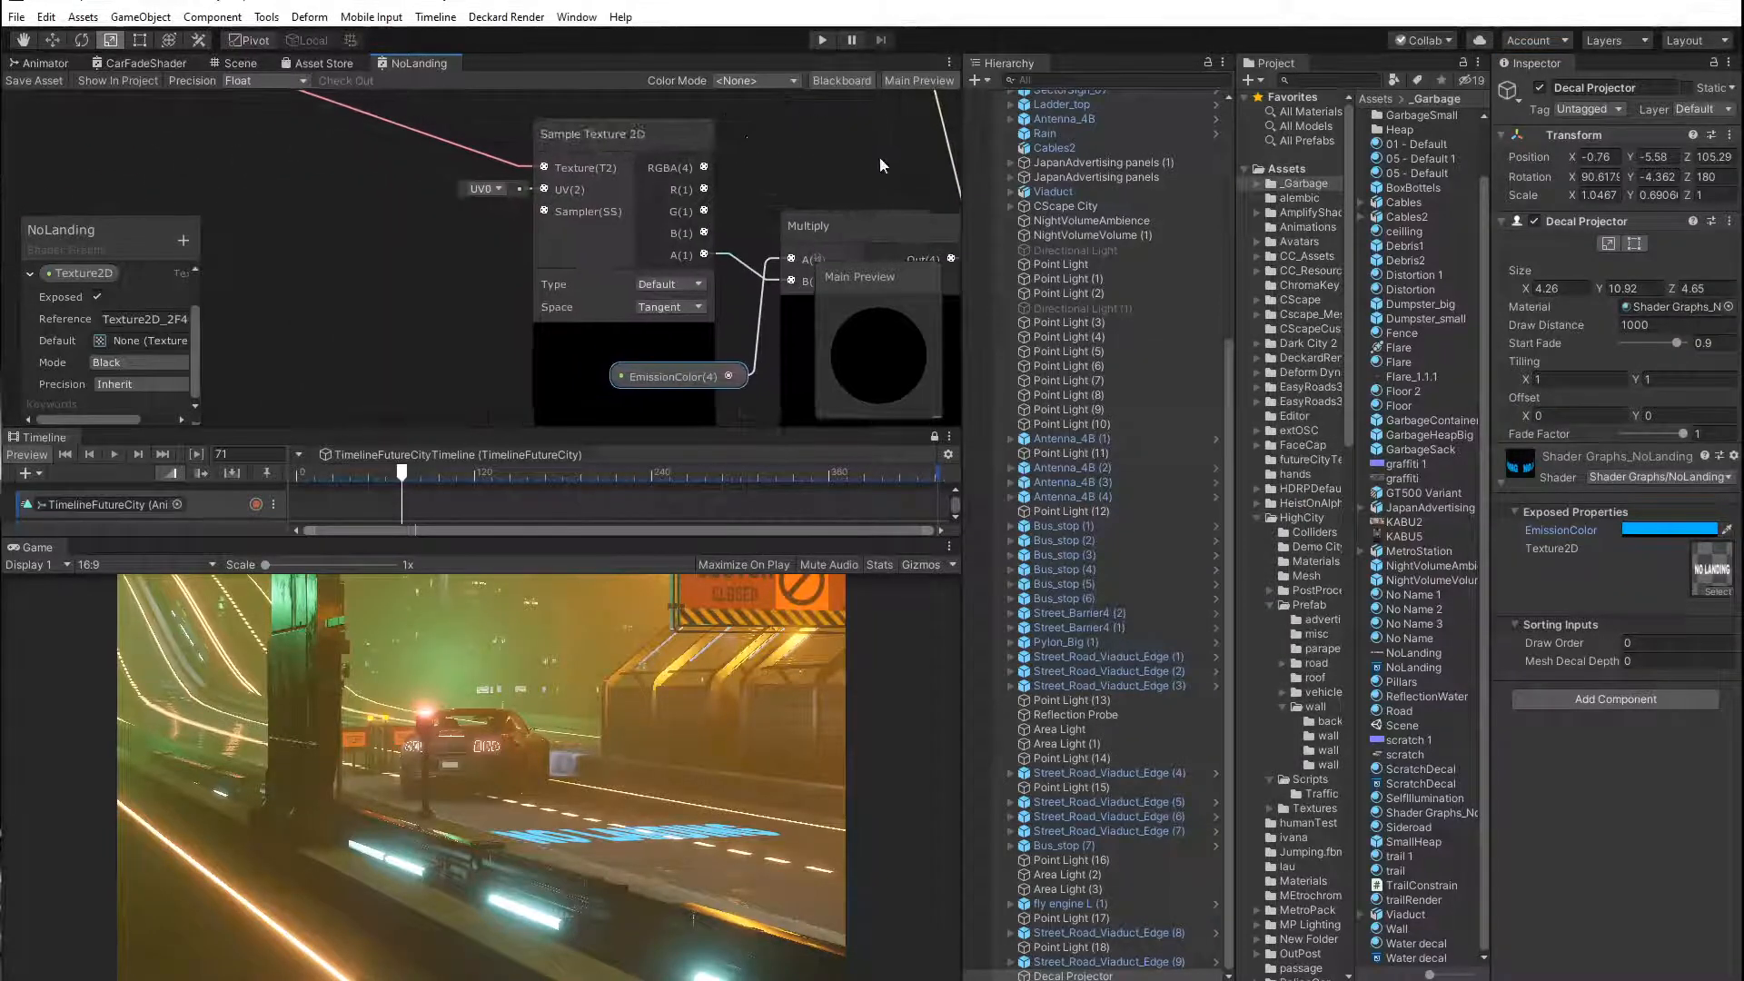
{"action": "left_click_drag", "start_coordinate": [657, 375], "coordinate": [374, 303]}
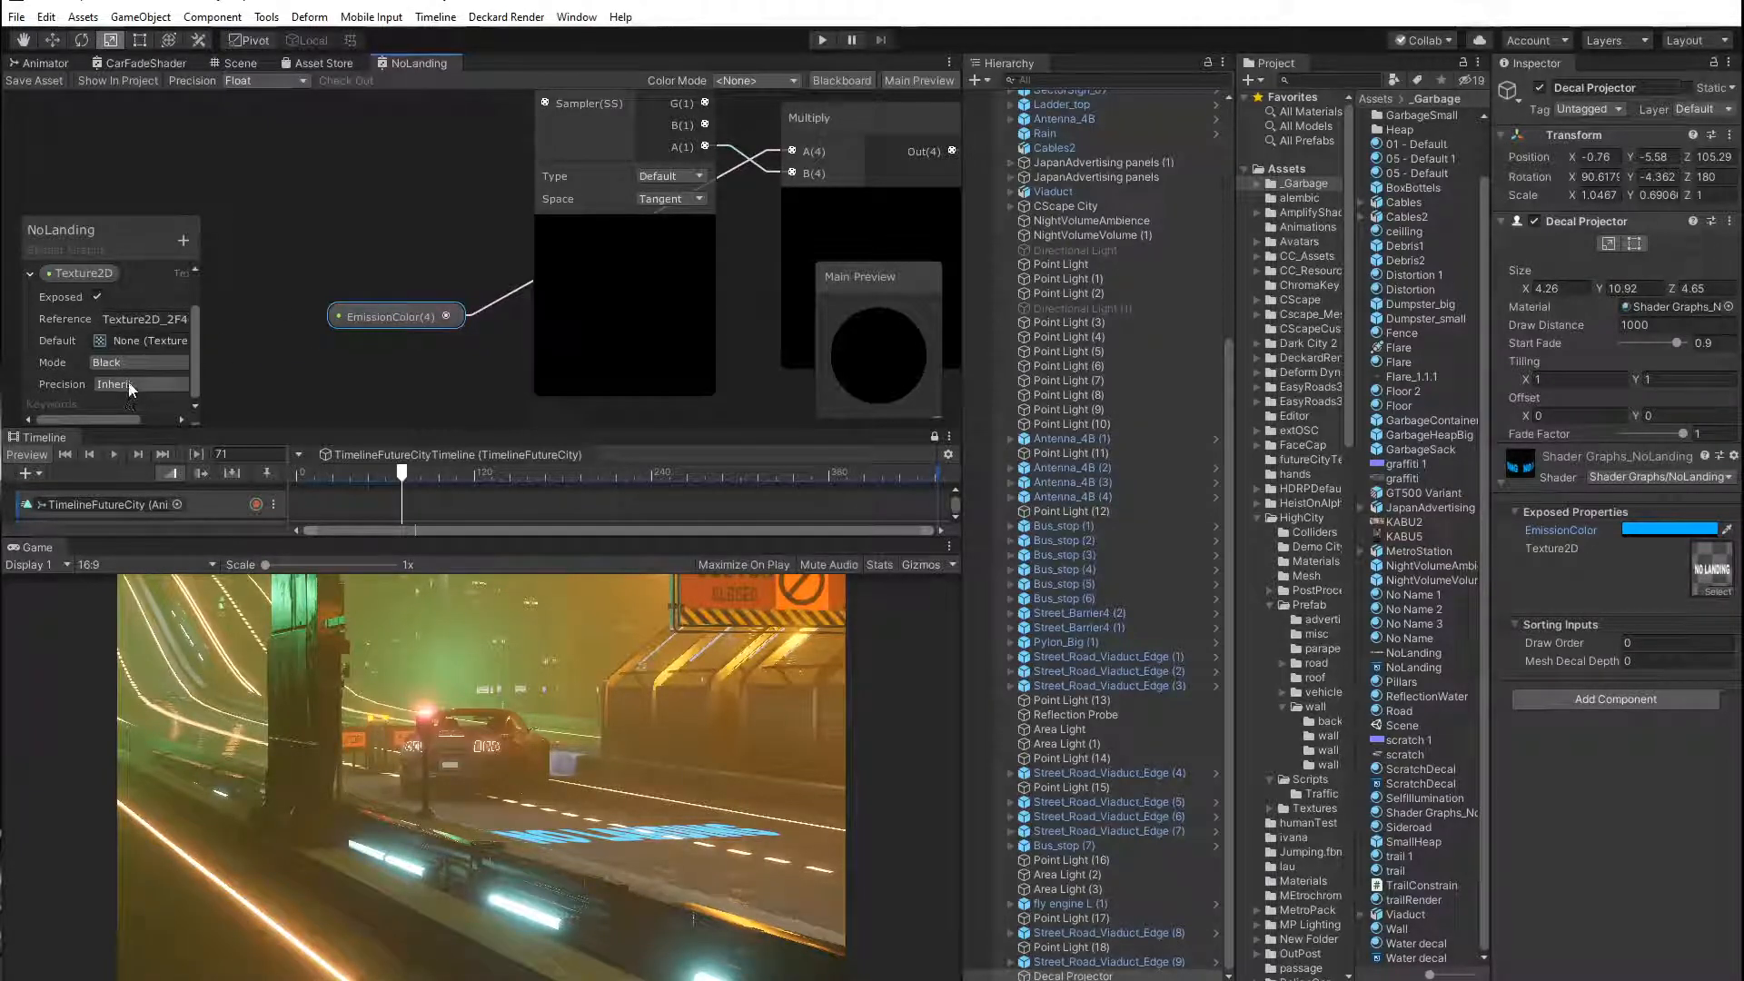
{"action": "left_click", "coordinate": [29, 274]}
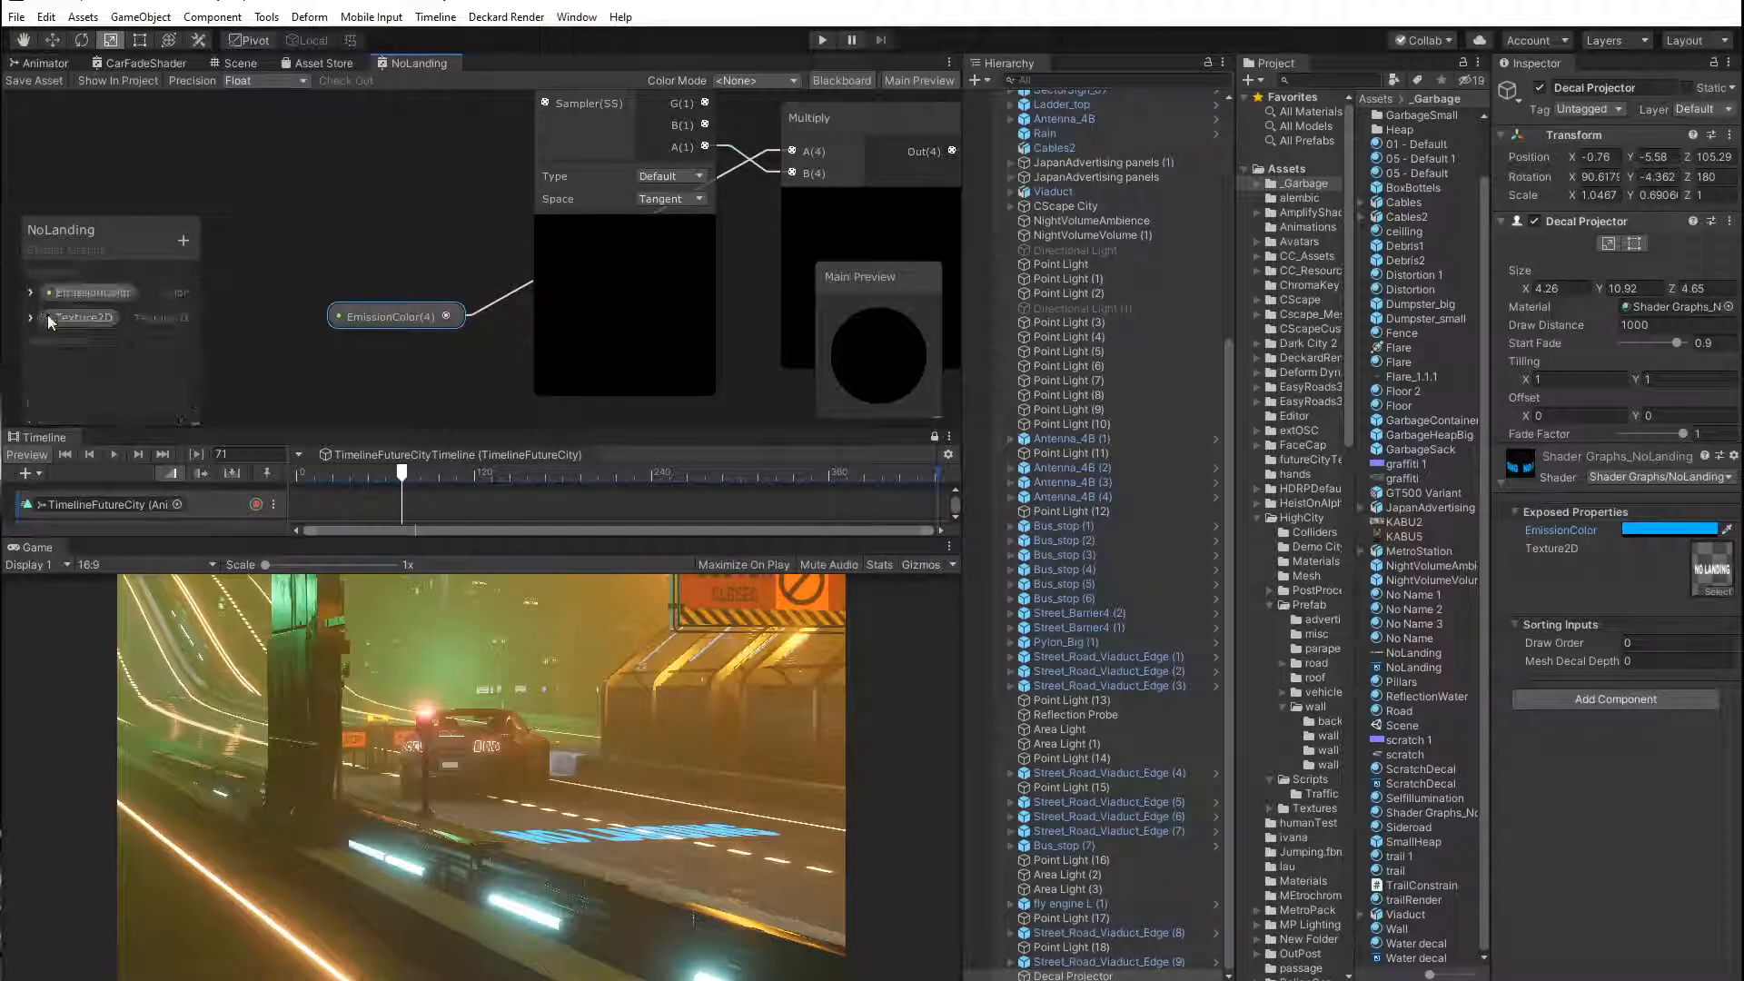
{"action": "left_click", "coordinate": [30, 292]}
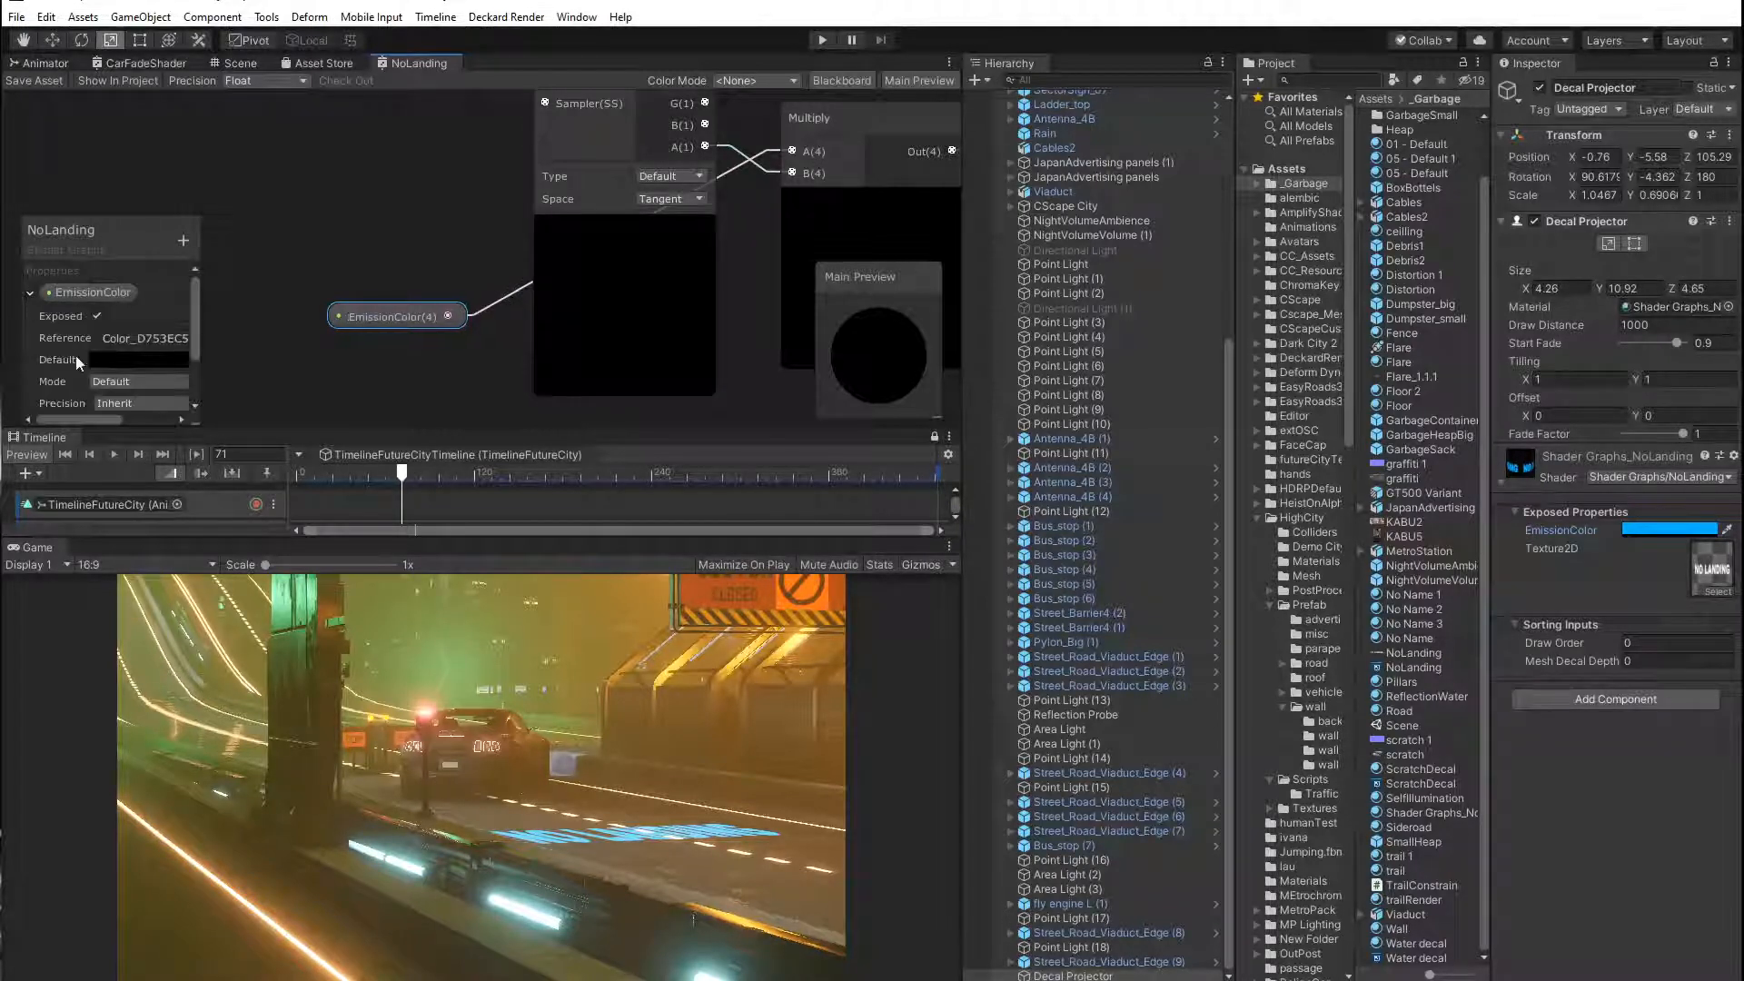
{"action": "scroll", "coordinate": [124, 393], "scroll_direction": "down", "scroll_amount": 3}
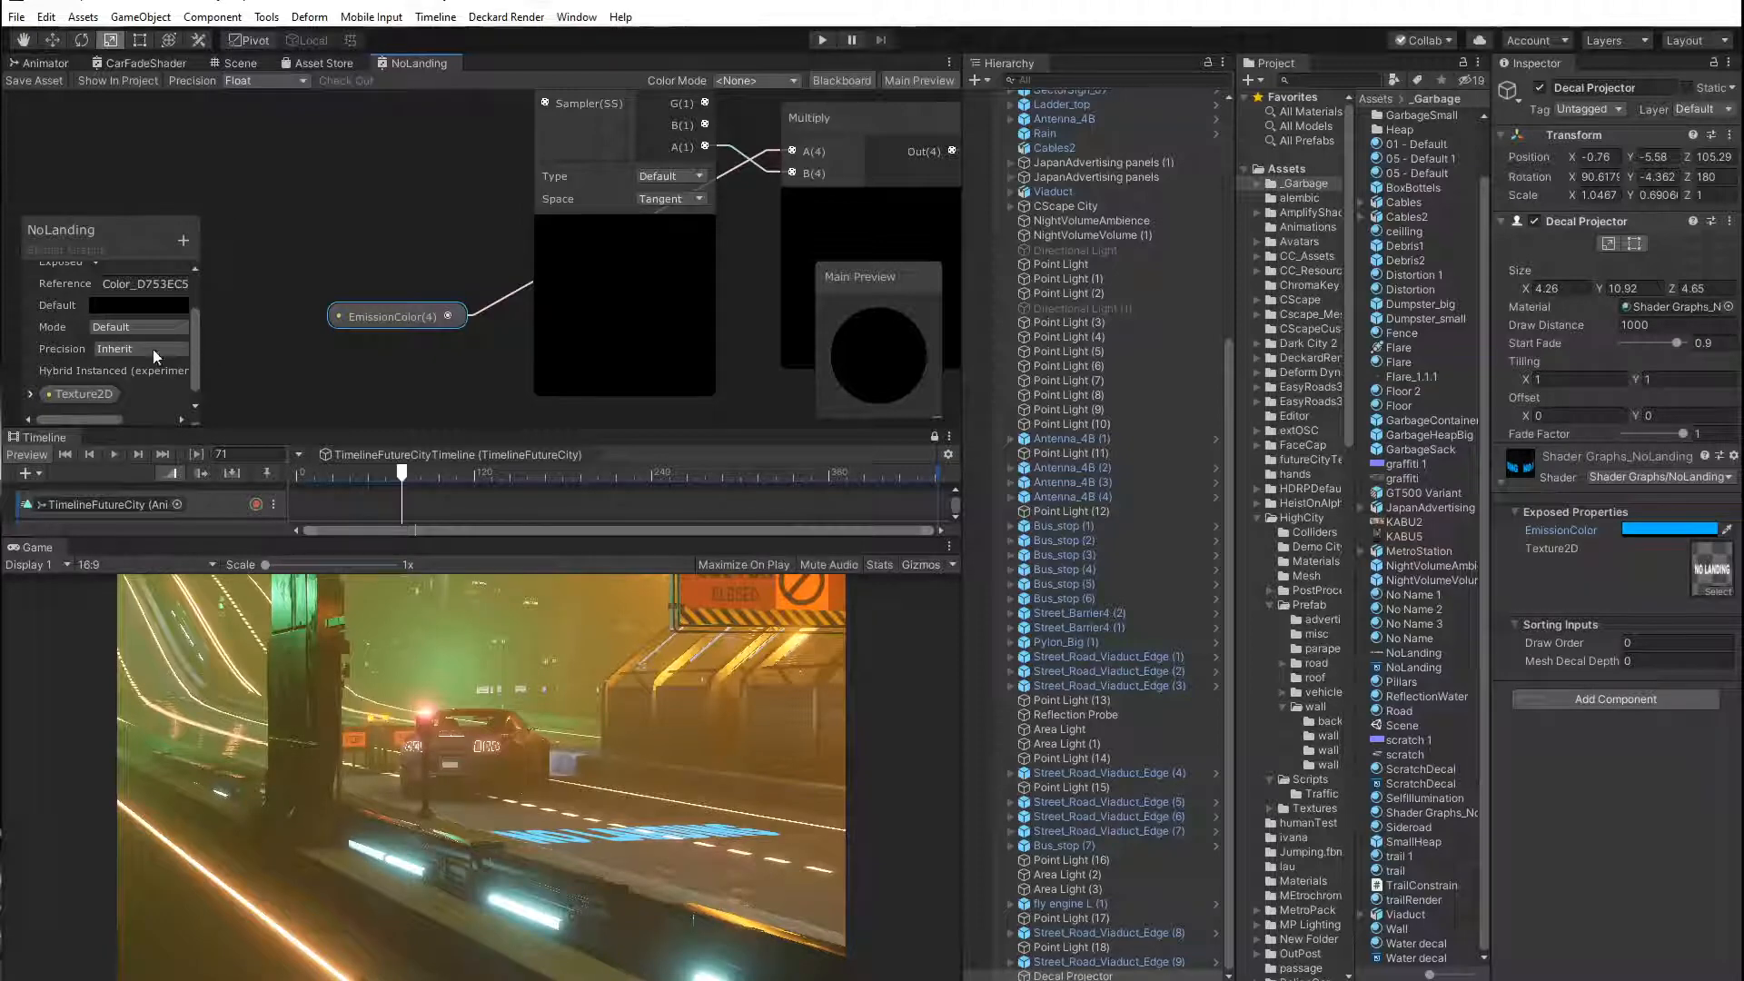
{"action": "left_click", "coordinate": [152, 327]}
{"action": "left_click", "coordinate": [129, 369]}
{"action": "left_click", "coordinate": [52, 81]}
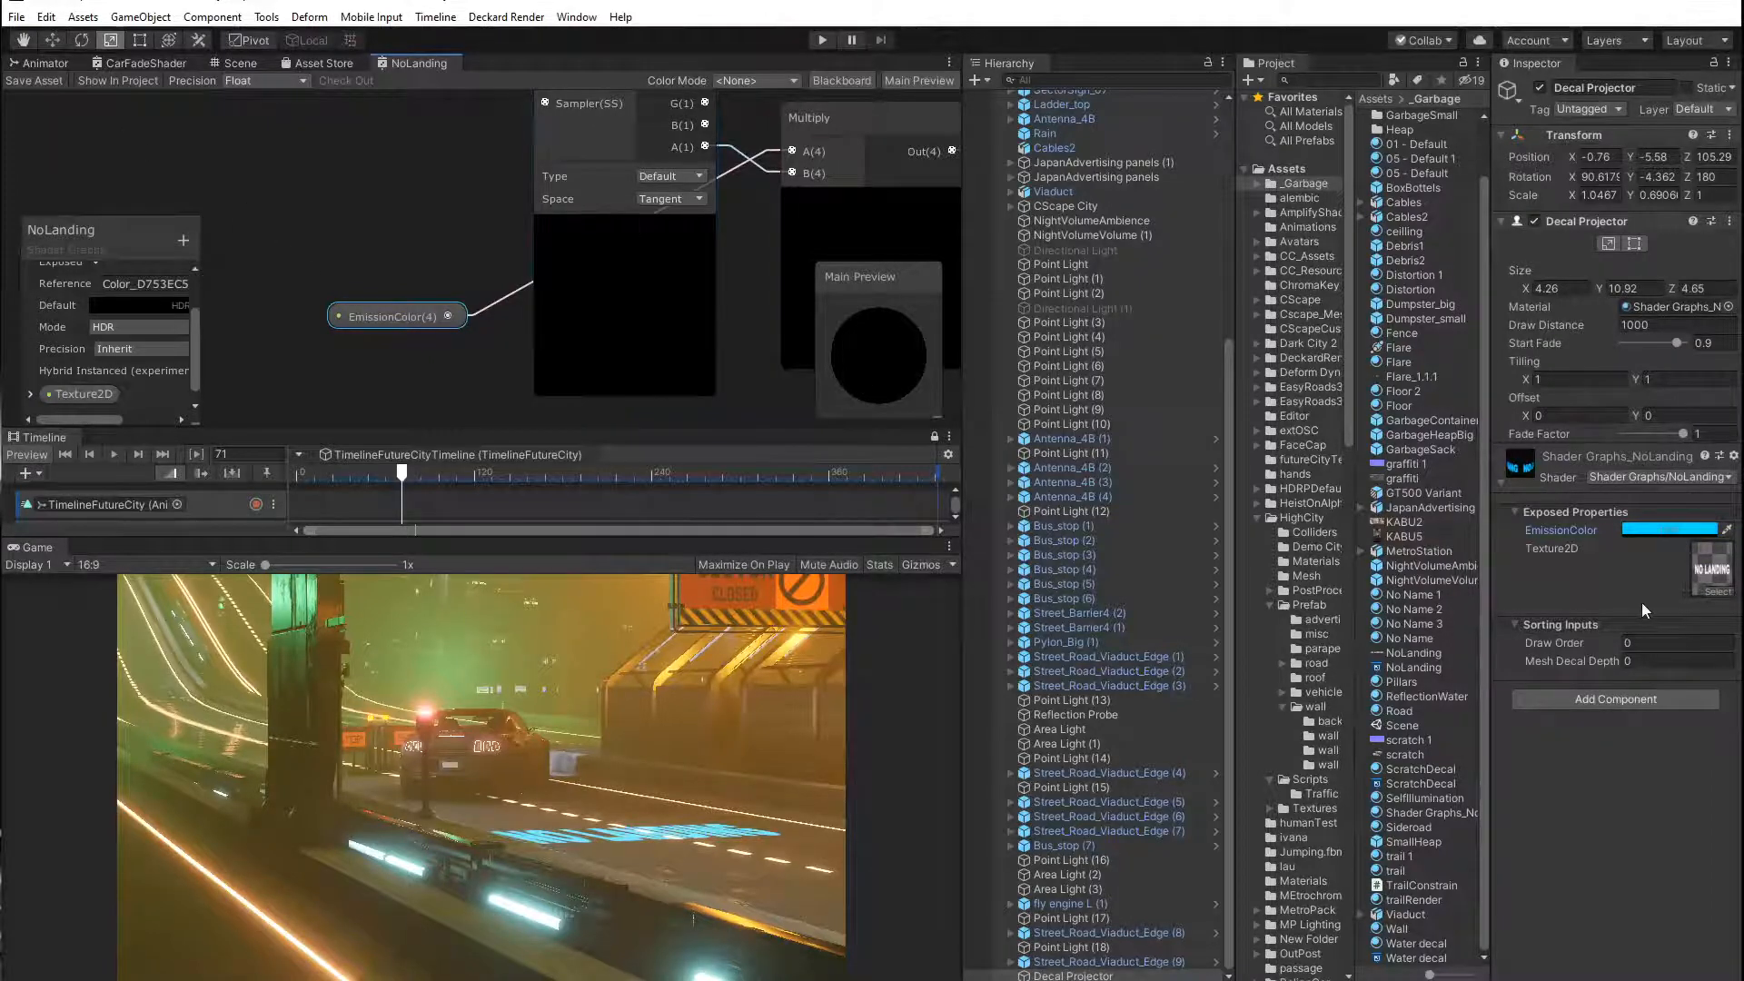
Raise the material's HDR EmissionColor intensity to 4.1 and shift its color to a slightly desaturated orange.
{"action": "left_click", "coordinate": [1648, 525]}
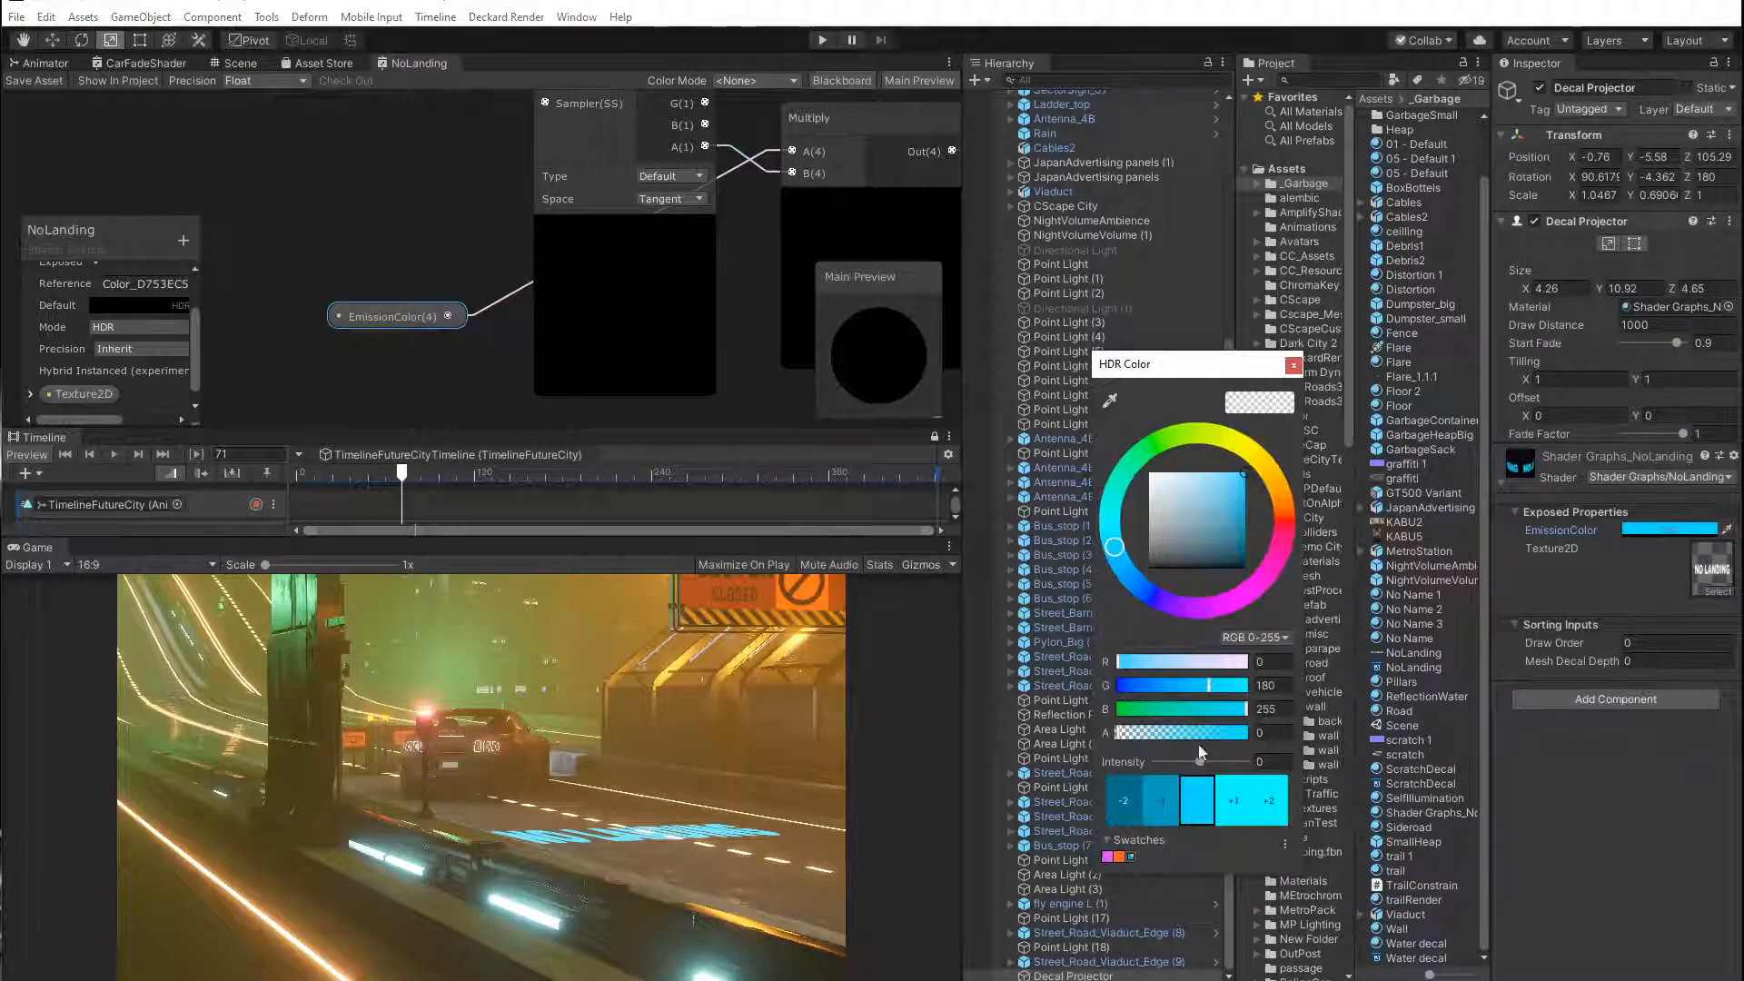
{"action": "left_click_drag", "start_coordinate": [1202, 761], "coordinate": [1222, 767]}
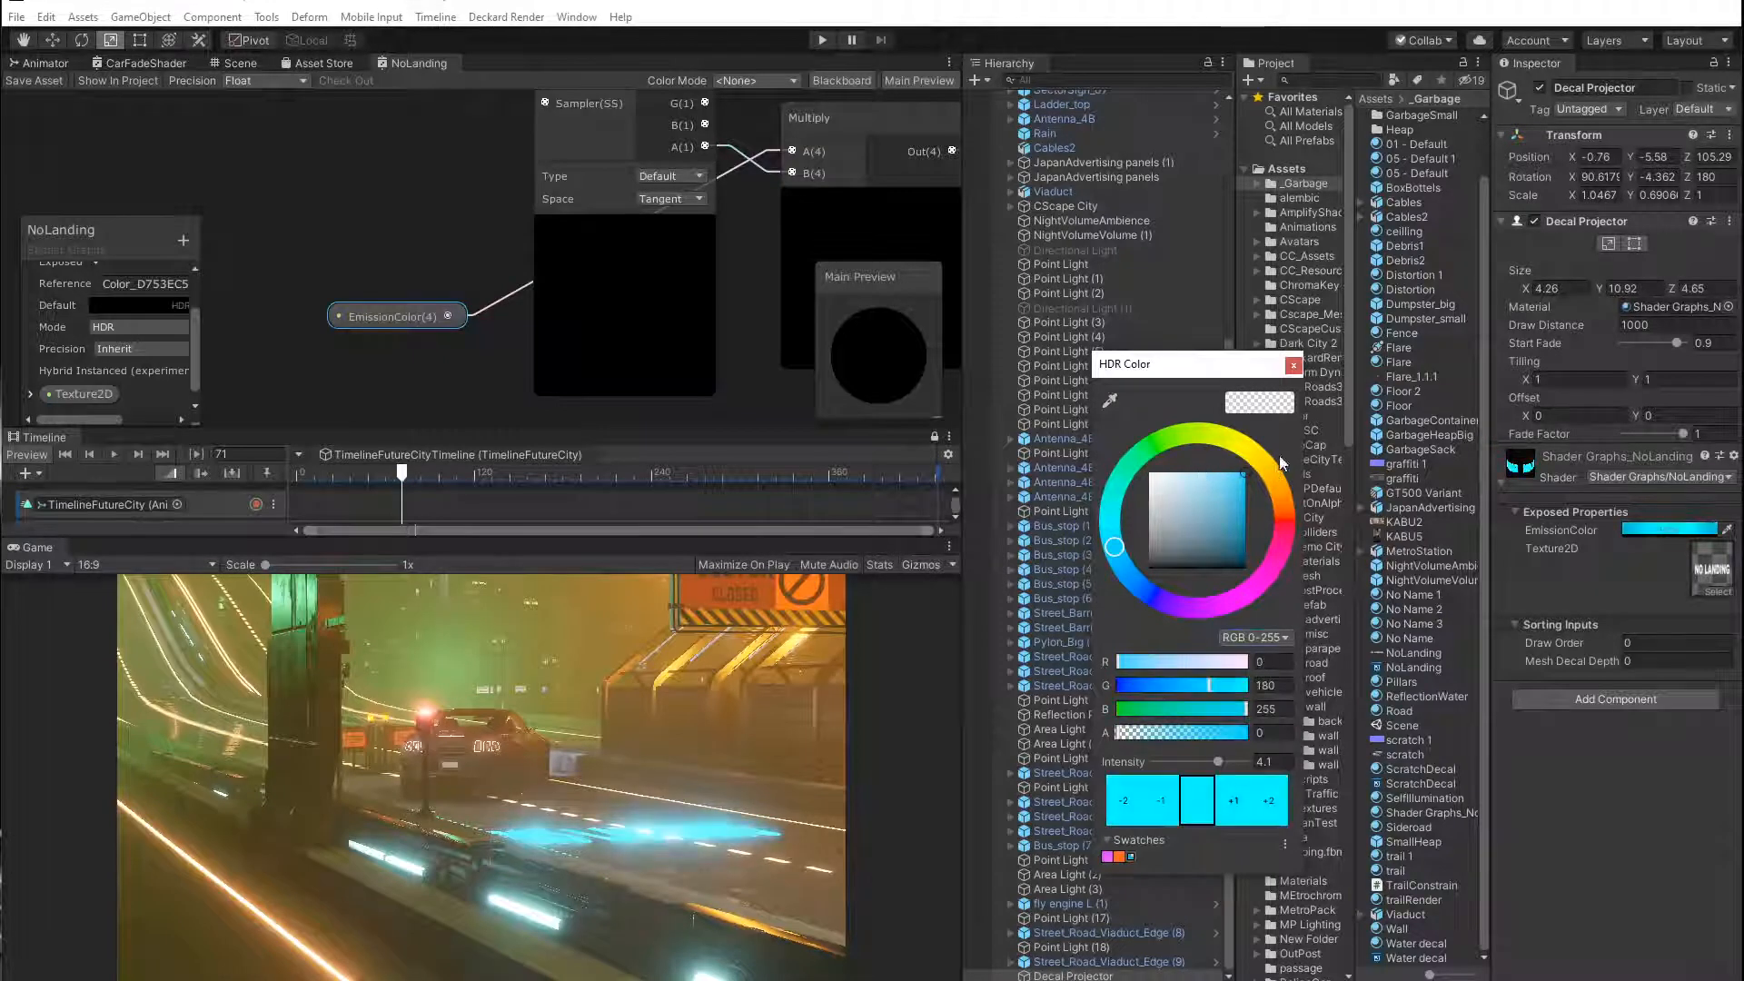
{"action": "left_click", "coordinate": [1285, 508]}
{"action": "left_click_drag", "start_coordinate": [1287, 508], "coordinate": [1290, 527]}
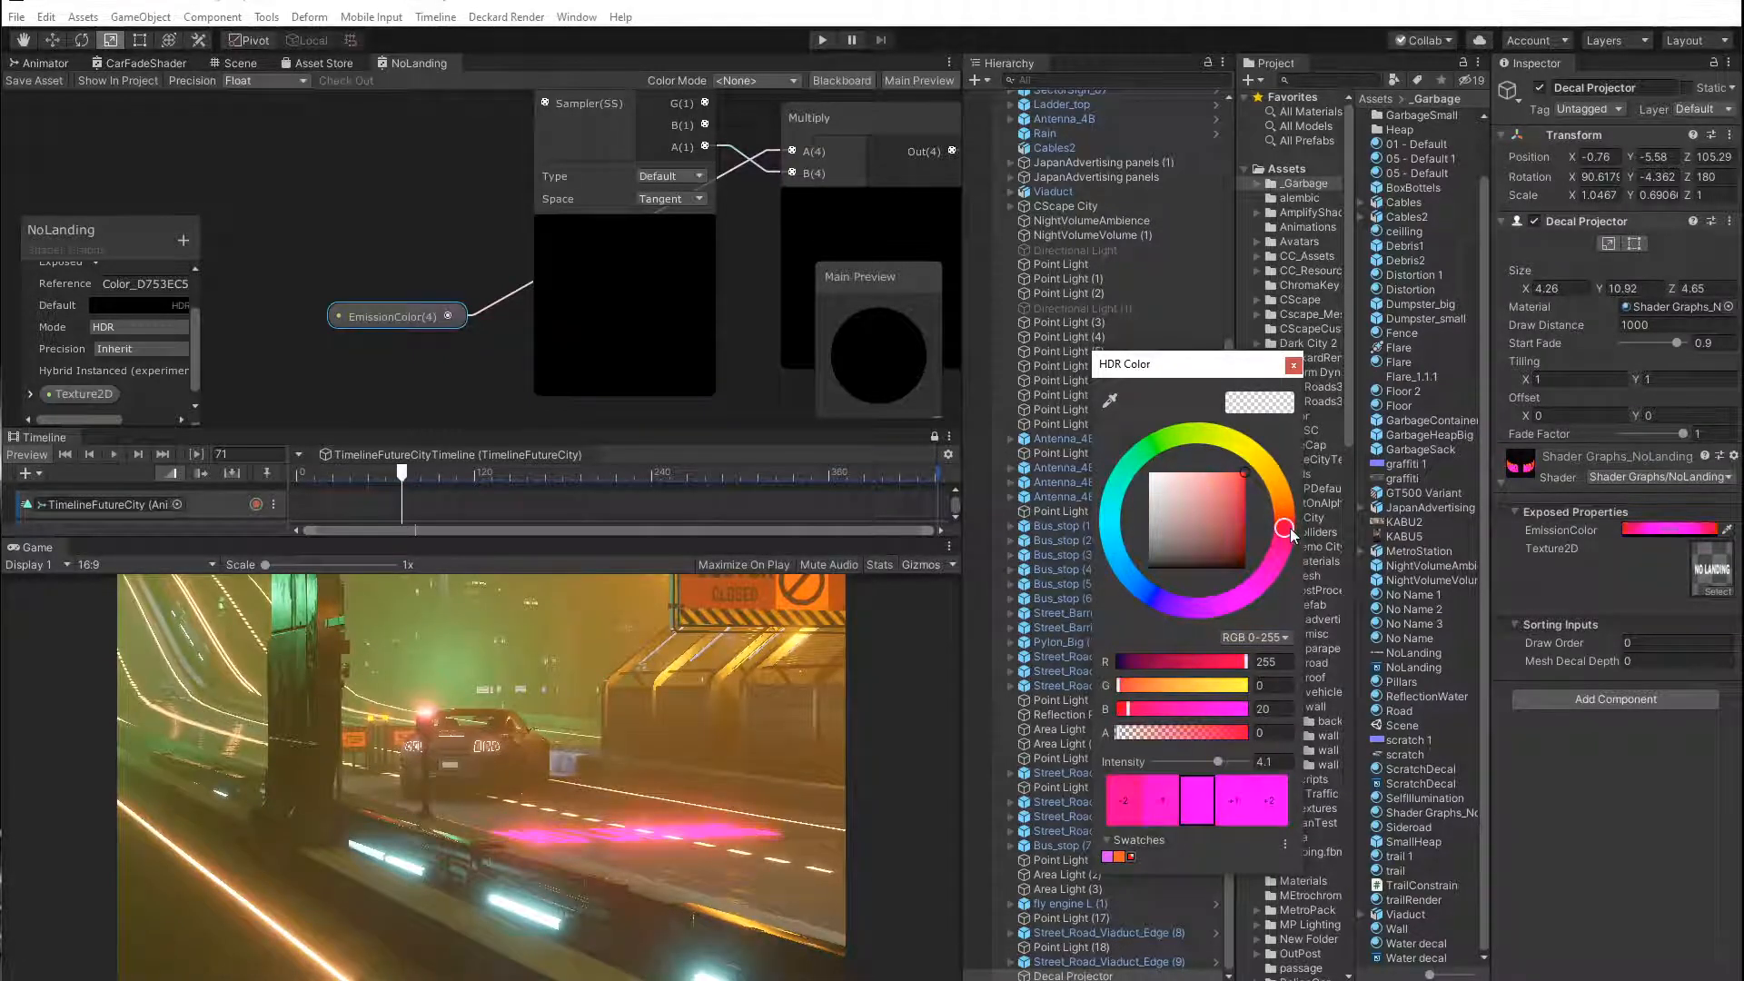
{"action": "left_click", "coordinate": [1283, 509]}
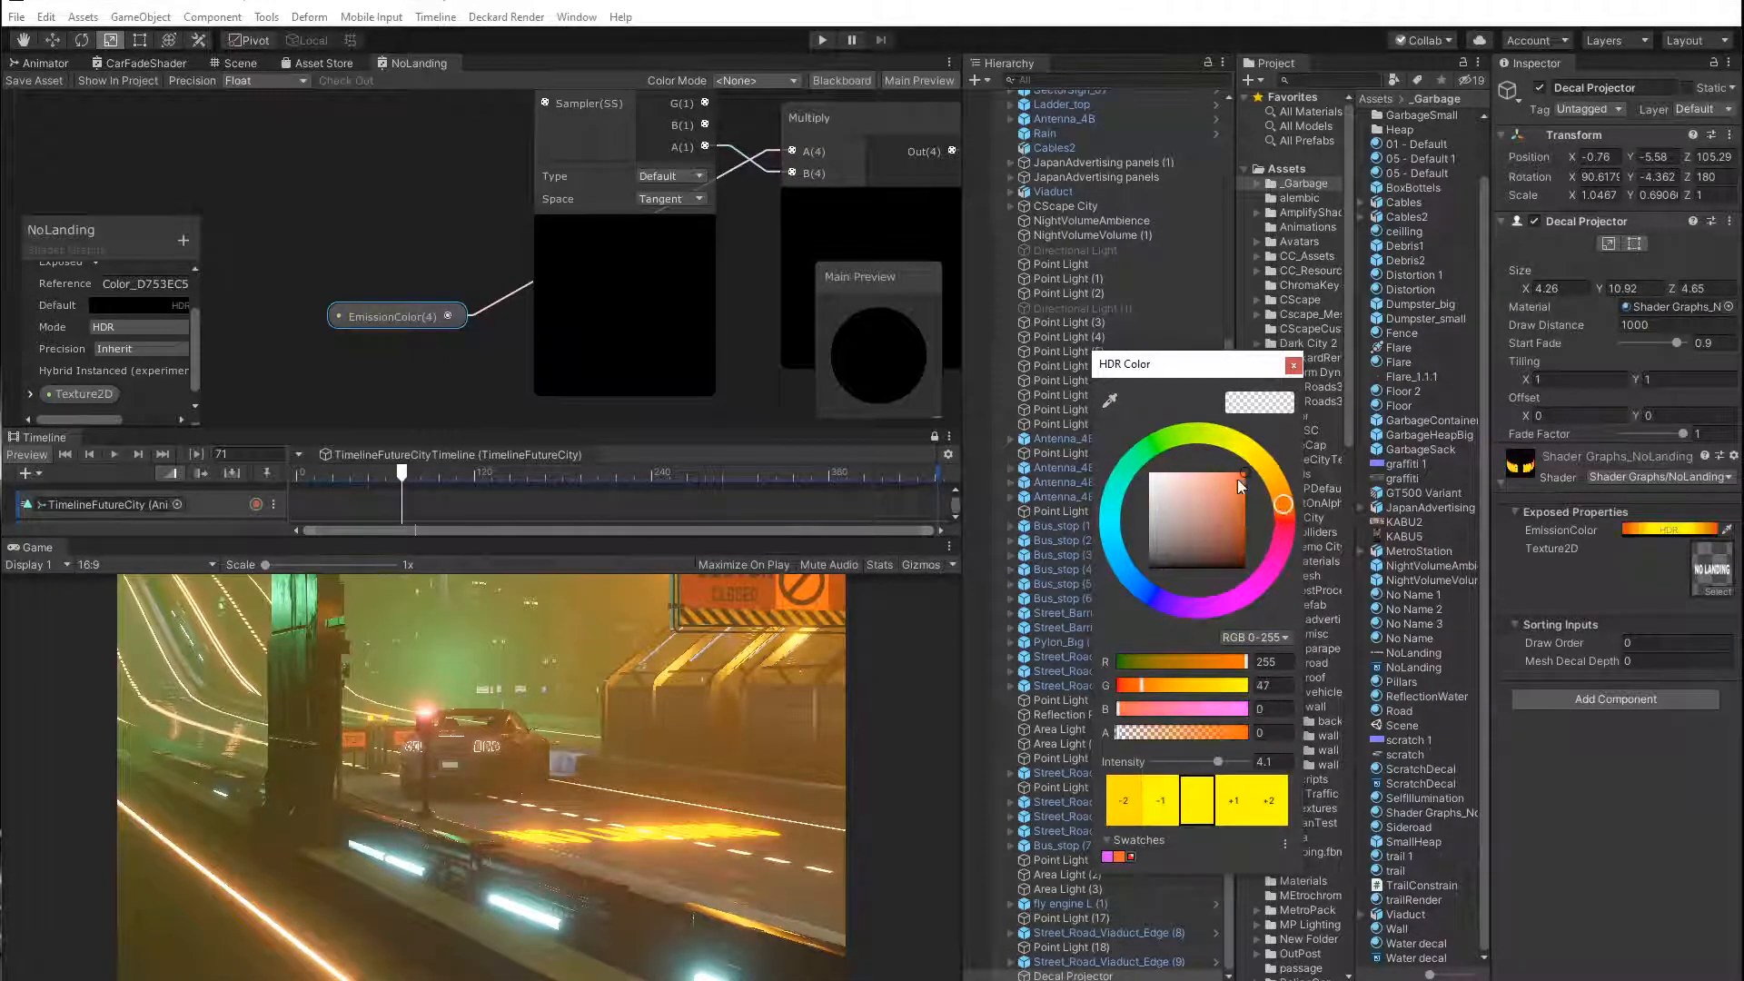
{"action": "mouse_move", "coordinate": [1244, 482]}
{"action": "left_mouse_down"}
{"action": "mouse_move", "coordinate": [1251, 525]}
{"action": "mouse_move", "coordinate": [1261, 472]}
{"action": "mouse_move", "coordinate": [1286, 538]}
{"action": "mouse_move", "coordinate": [1253, 594]}
{"action": "mouse_move", "coordinate": [1285, 519]}
{"action": "mouse_move", "coordinate": [1226, 469]}
{"action": "left_mouse_up"}
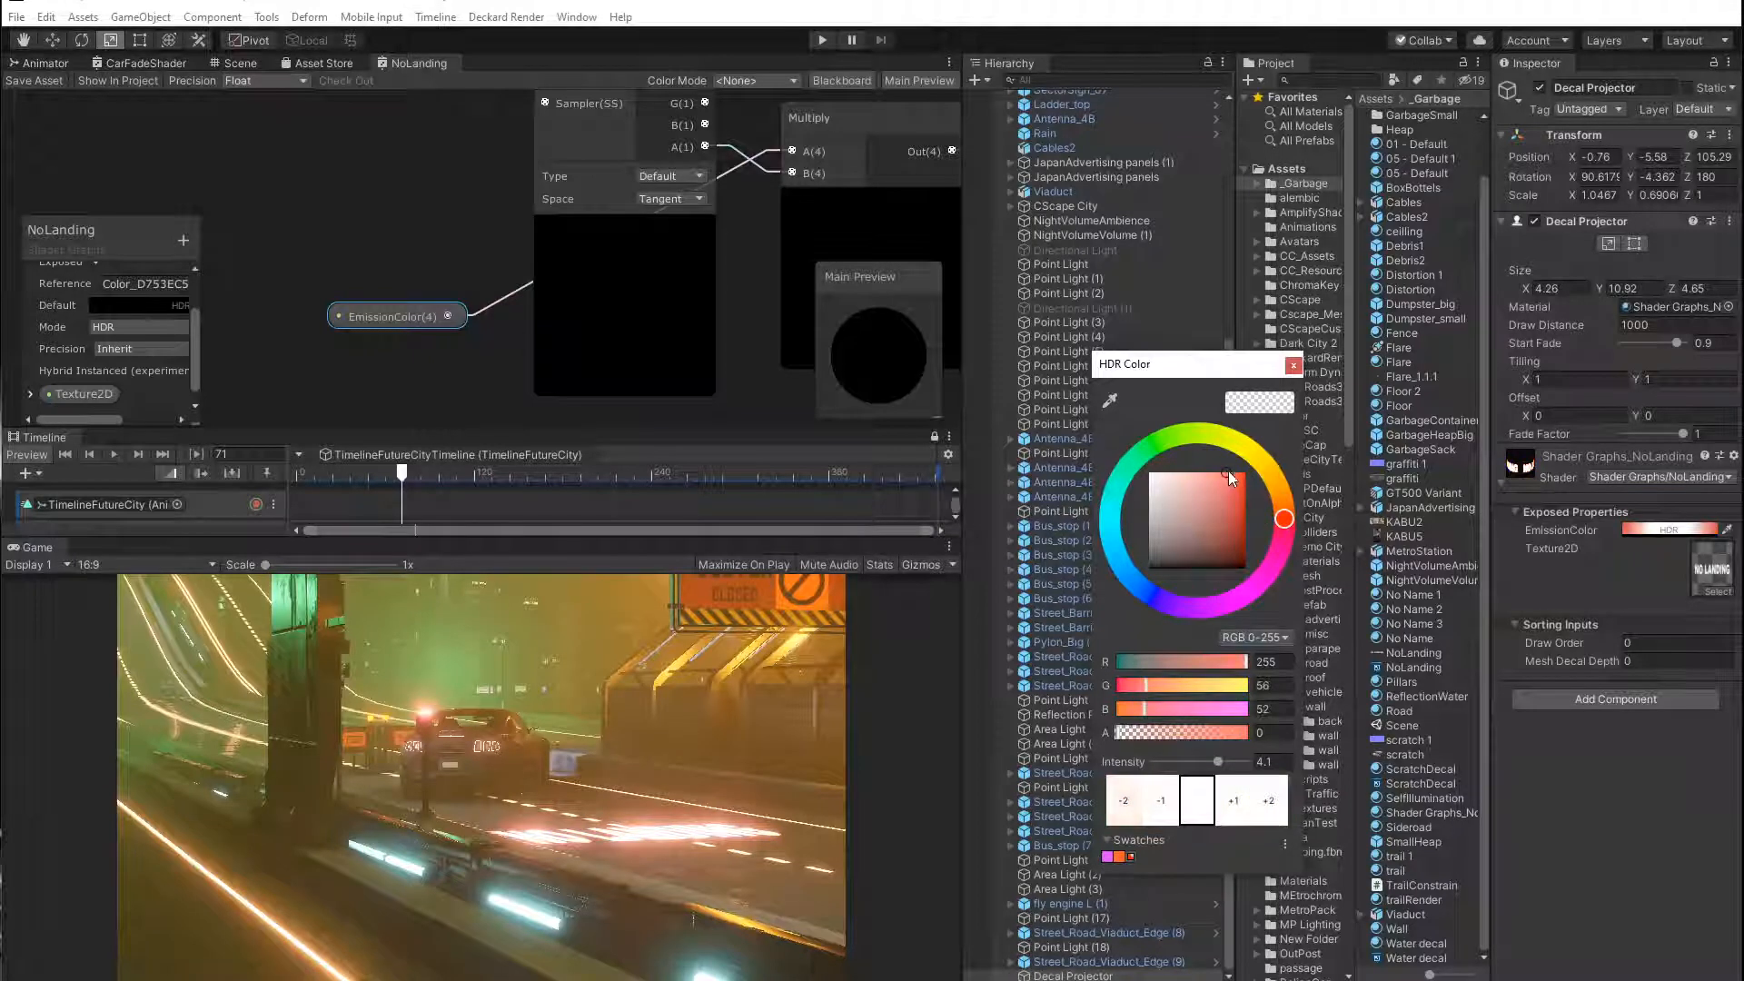
{"action": "mouse_move", "coordinate": [1283, 523]}
{"action": "left_mouse_down"}
{"action": "mouse_move", "coordinate": [1244, 592]}
{"action": "mouse_move", "coordinate": [1209, 600]}
{"action": "mouse_move", "coordinate": [1186, 574]}
{"action": "mouse_move", "coordinate": [1178, 551]}
{"action": "mouse_move", "coordinate": [1249, 598]}
{"action": "mouse_move", "coordinate": [1282, 561]}
{"action": "mouse_move", "coordinate": [1273, 486]}
{"action": "mouse_move", "coordinate": [1282, 499]}
{"action": "left_mouse_up"}
{"action": "left_click", "coordinate": [1230, 474]}
Preview the glowing decal at timeline frame 76 and return to the Scene view.
{"action": "left_click", "coordinate": [404, 479]}
{"action": "mouse_move", "coordinate": [404, 478]}
{"action": "left_mouse_down"}
{"action": "mouse_move", "coordinate": [327, 473]}
{"action": "mouse_move", "coordinate": [411, 481]}
{"action": "left_mouse_up"}
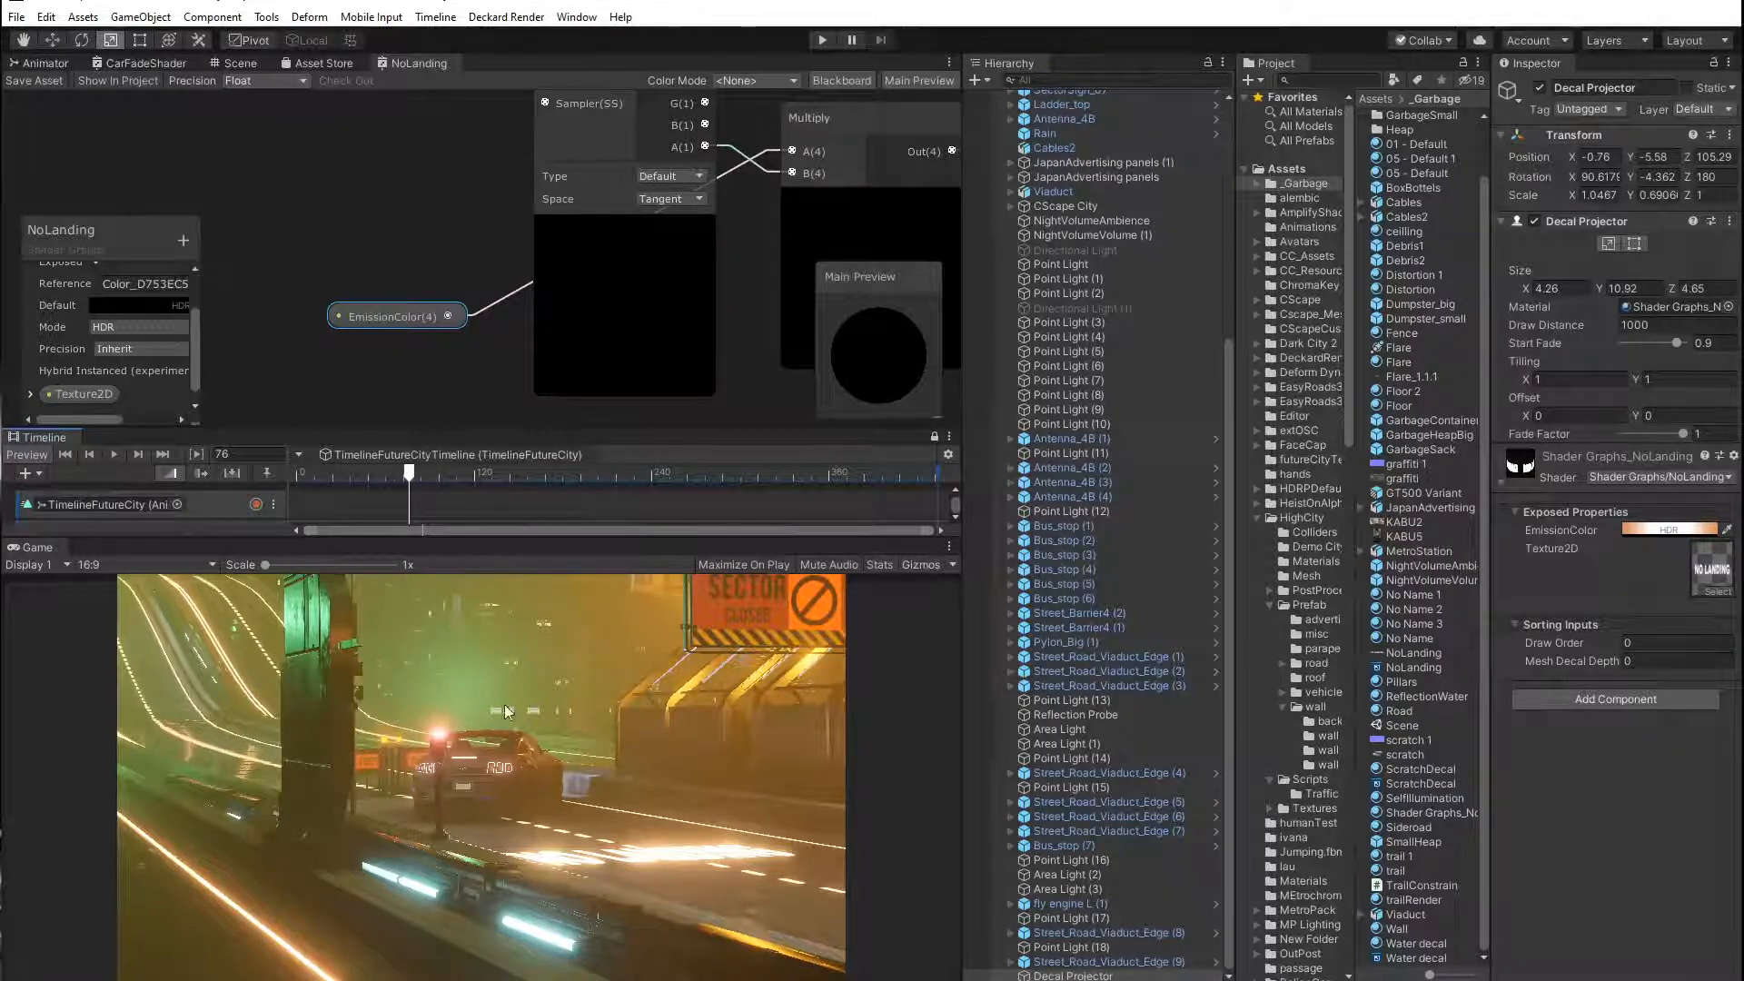
{"action": "left_click", "coordinate": [47, 62]}
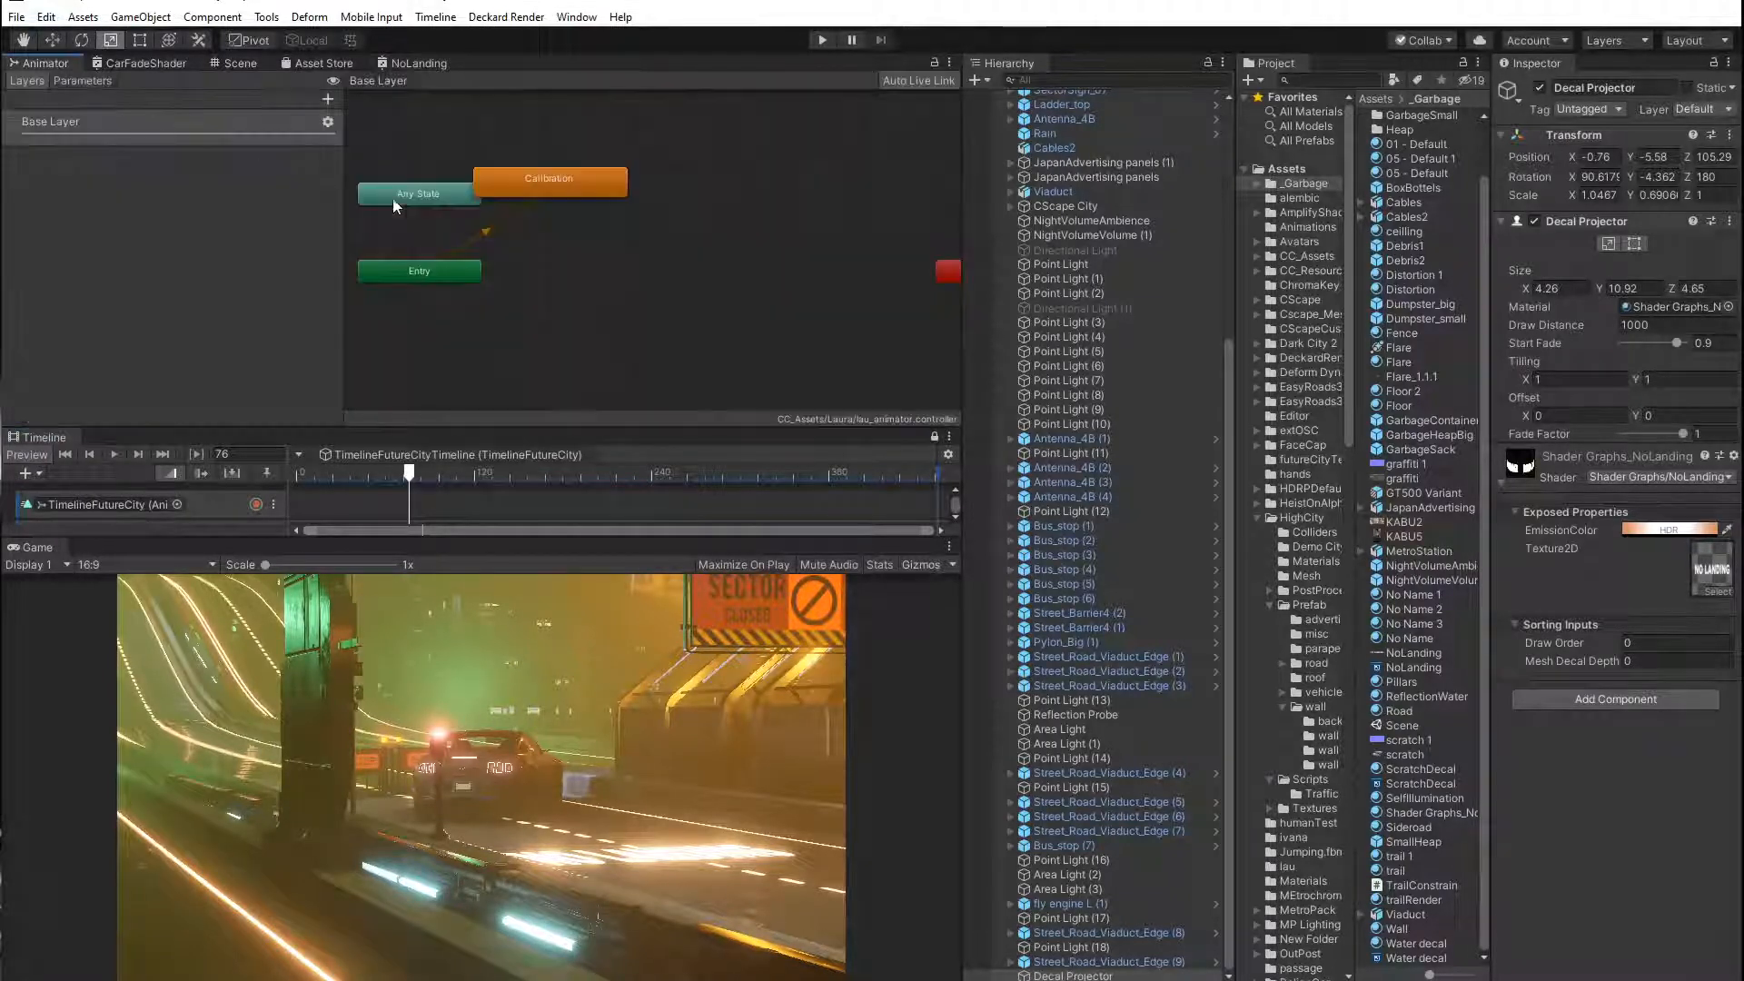
{"action": "left_click", "coordinate": [129, 62]}
{"action": "left_click", "coordinate": [238, 64]}
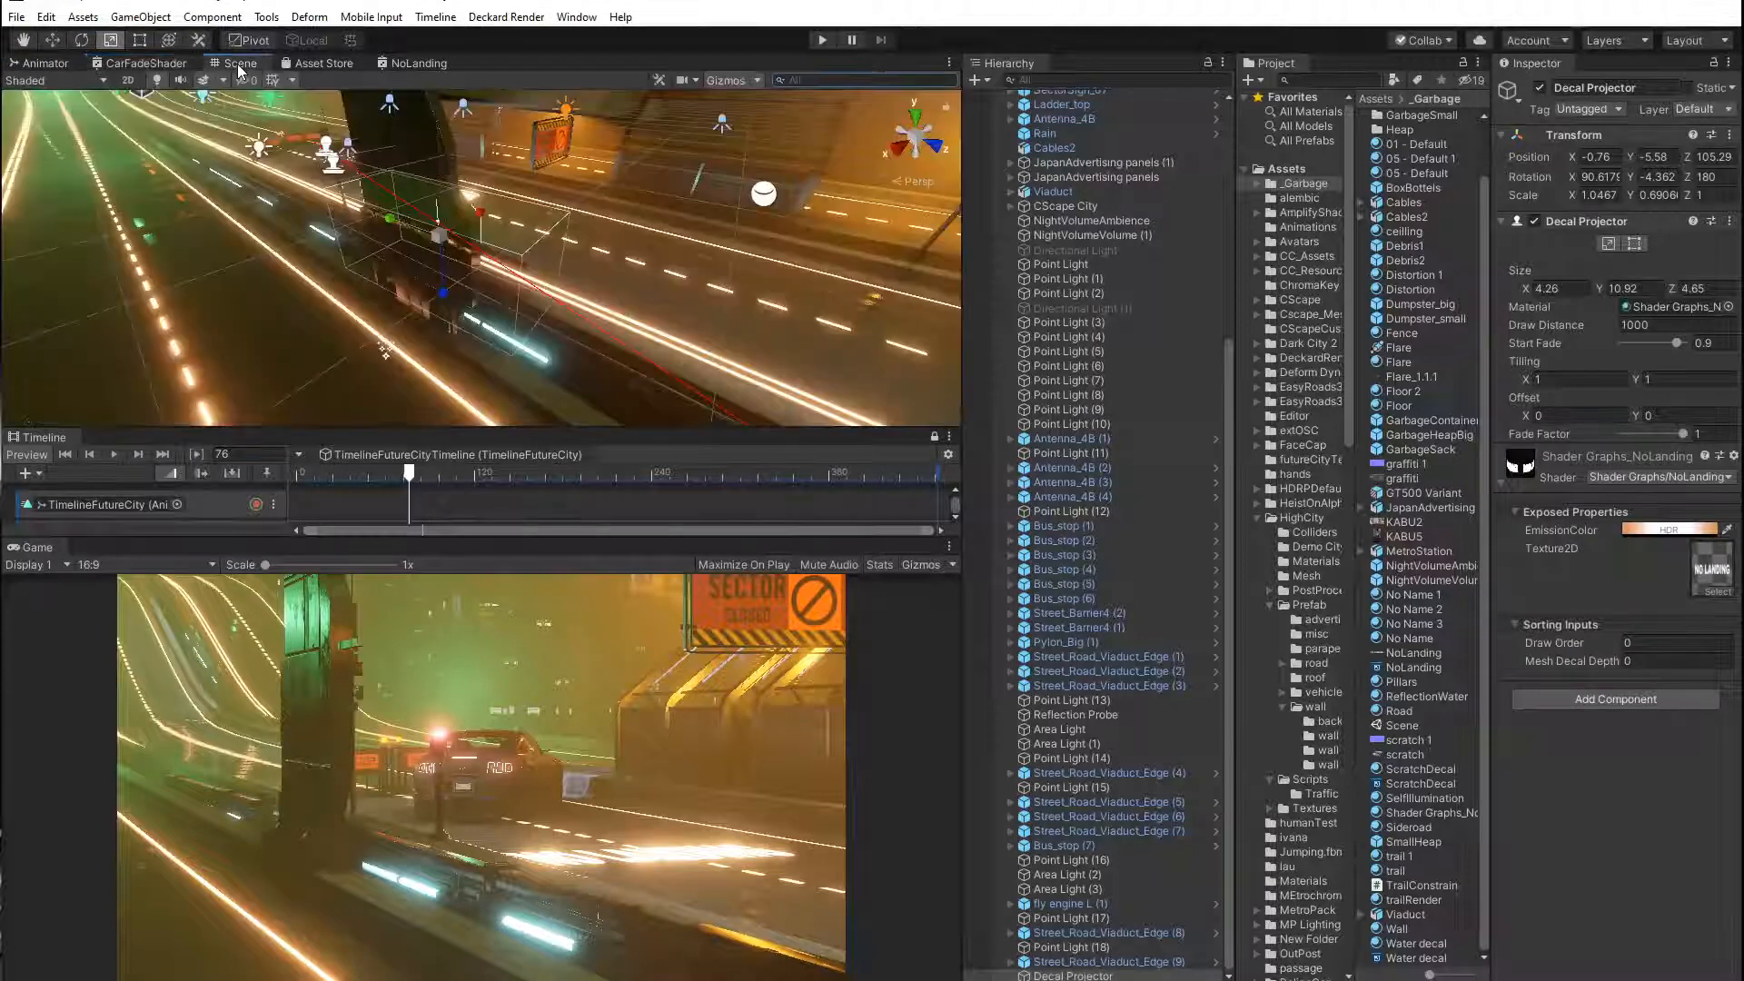
Resize the Decal Projector by slightly increasing its X size and setting its Y size to 7.64.
{"action": "left_click", "coordinate": [52, 40]}
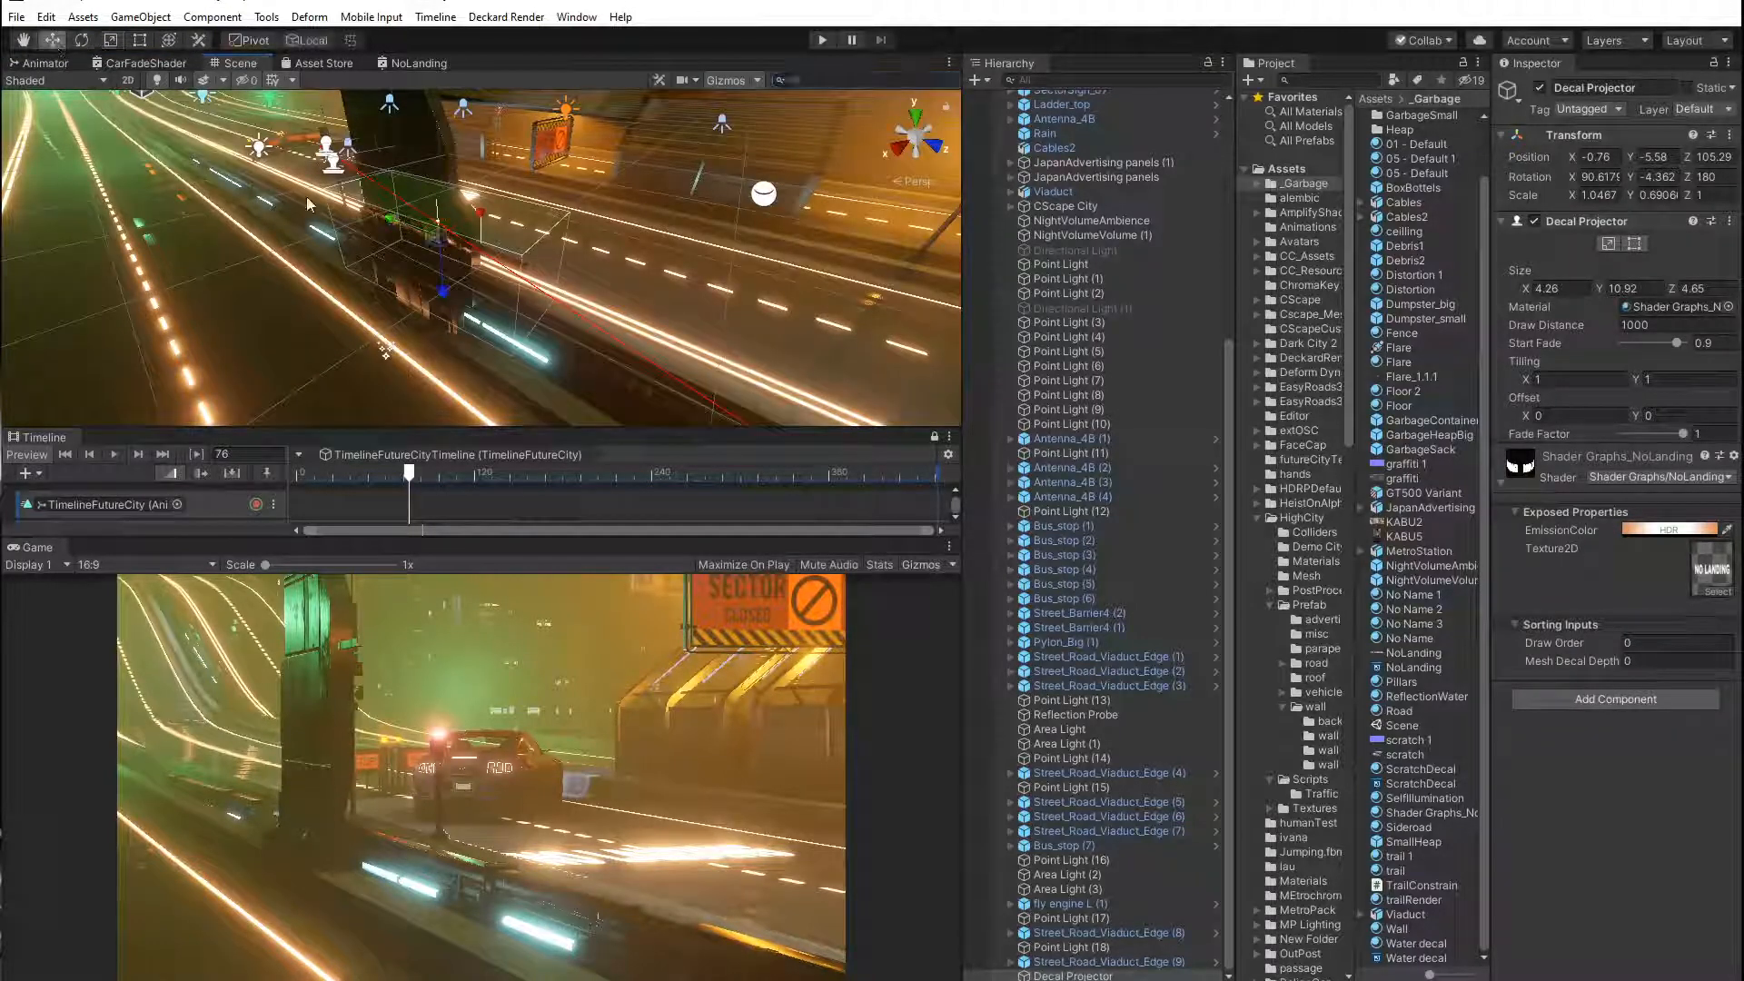
{"action": "left_click", "coordinate": [110, 41]}
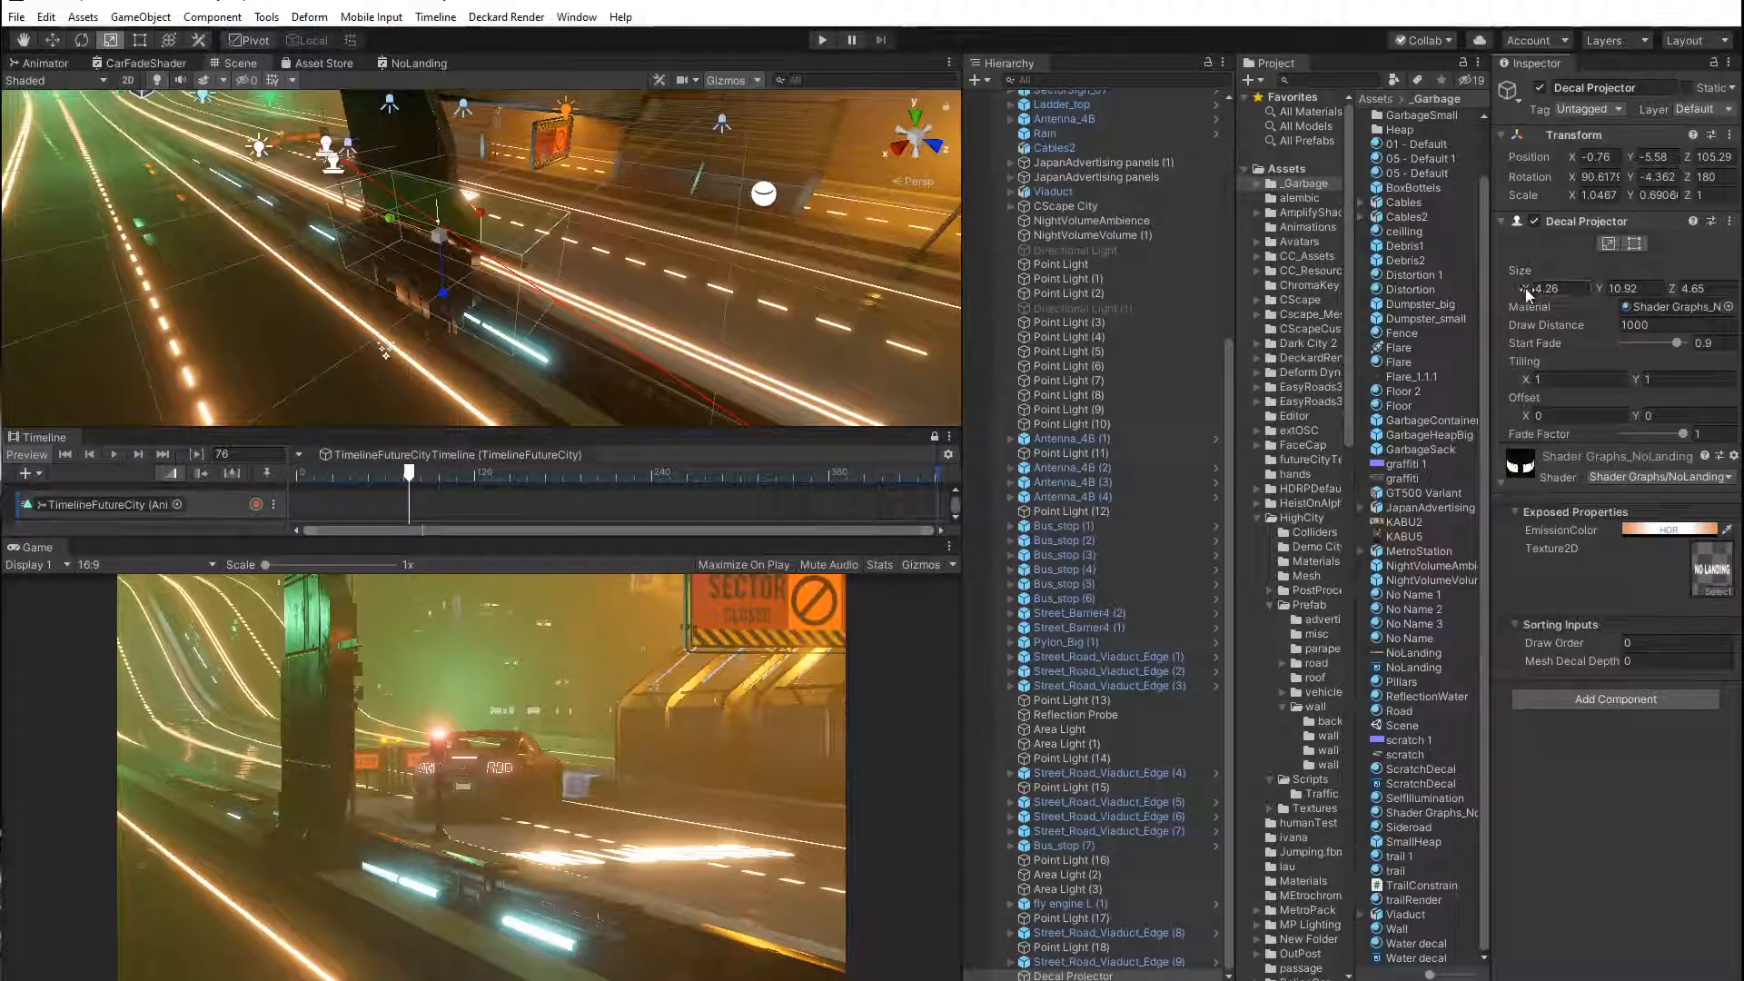
{"action": "mouse_move", "coordinate": [1524, 287]}
{"action": "left_mouse_down"}
{"action": "mouse_move", "coordinate": [1506, 286]}
{"action": "mouse_move", "coordinate": [1588, 285]}
{"action": "mouse_move", "coordinate": [1545, 285]}
{"action": "left_mouse_up"}
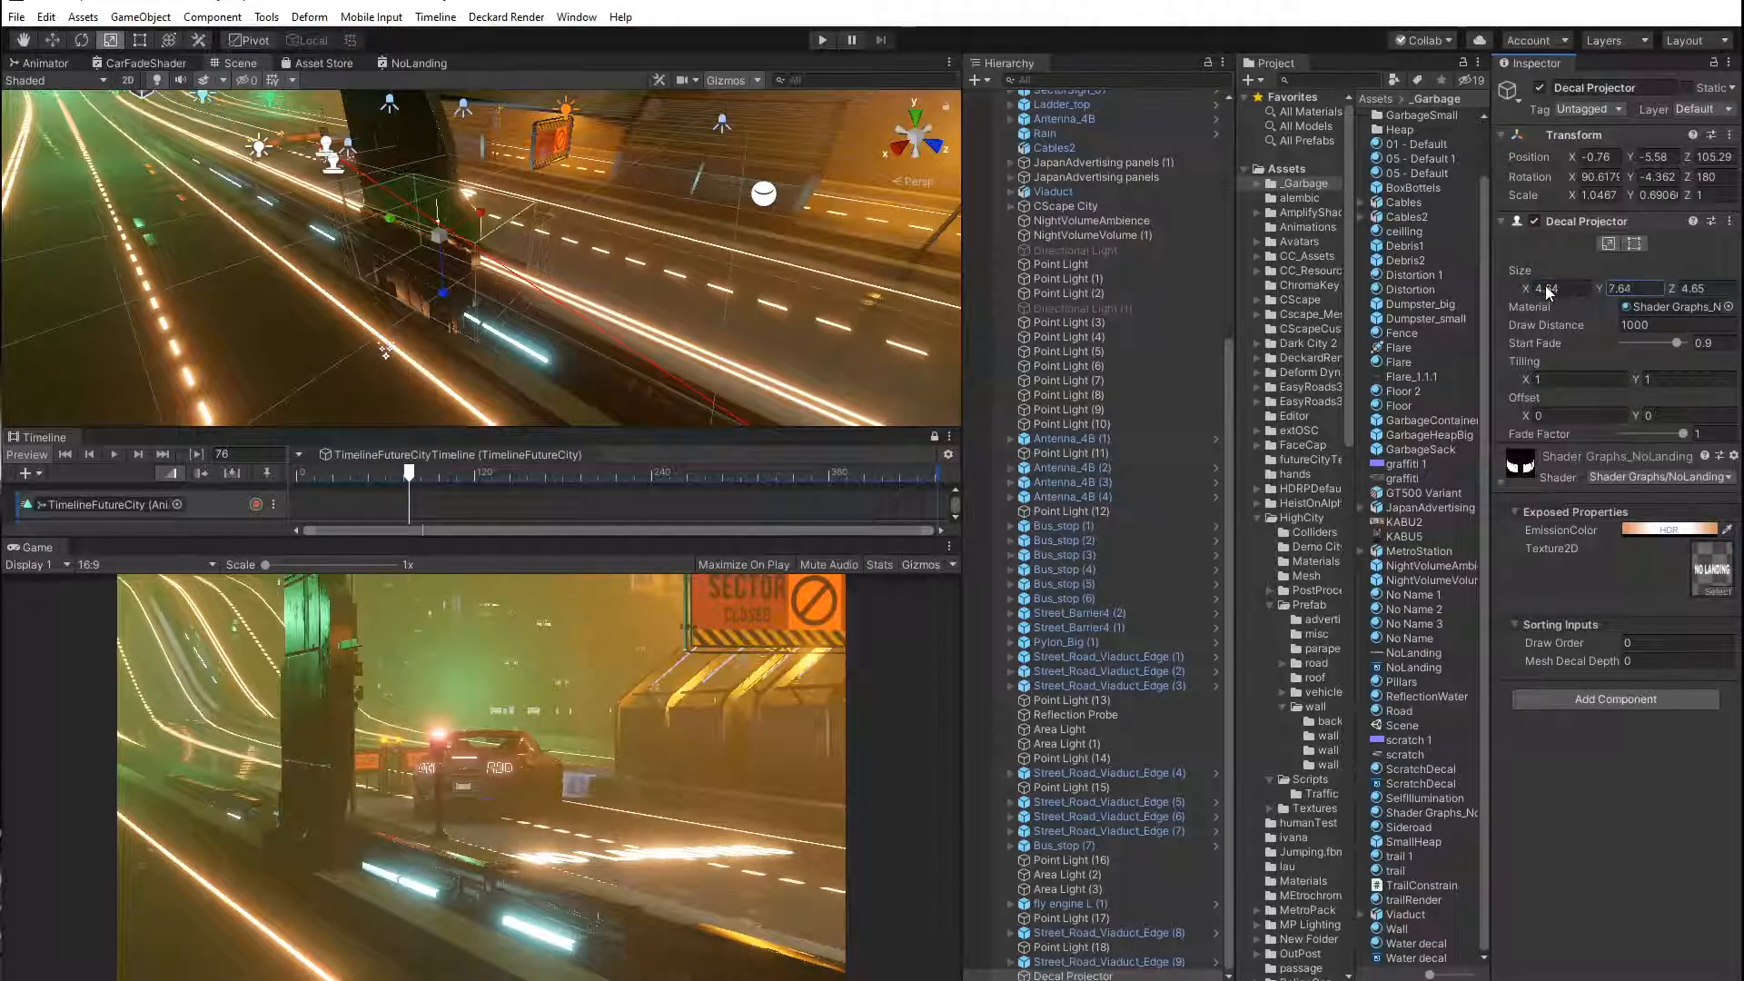
Move the Decal Projector along the highway to about X -0.56, Y -5.55, Z 102.65, with the timeline at frame 84.
{"action": "left_click", "coordinate": [52, 39]}
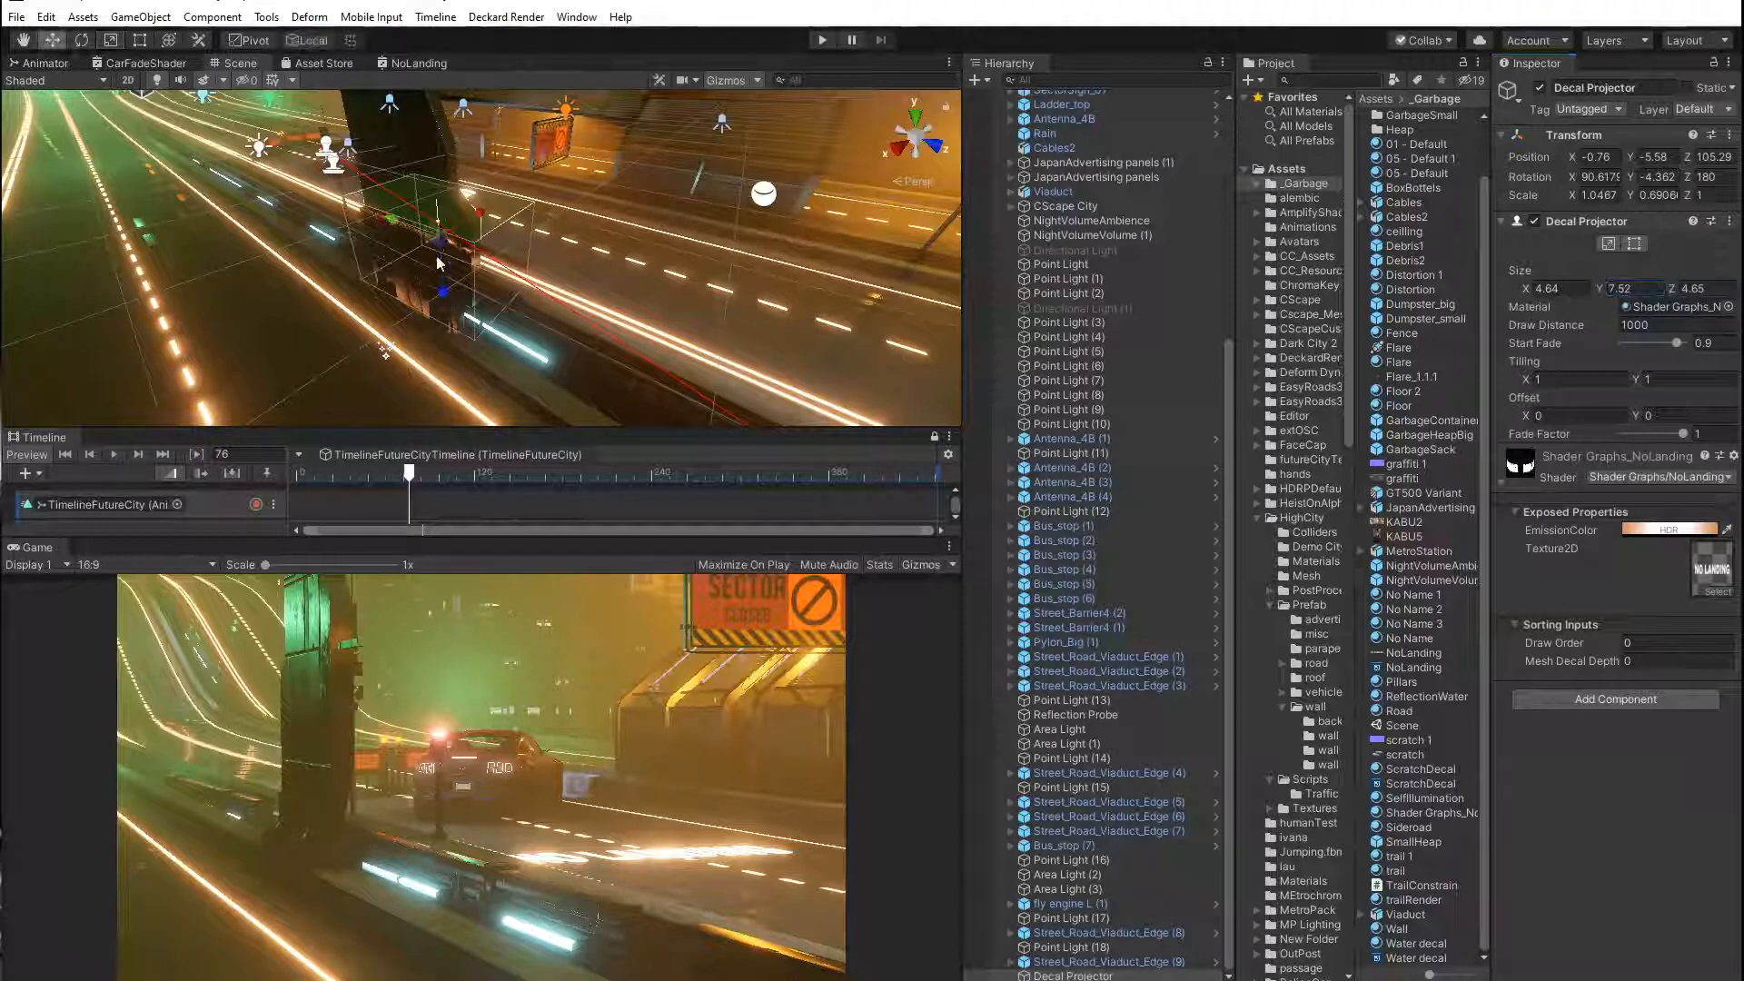
{"action": "left_click_drag", "start_coordinate": [385, 217], "coordinate": [452, 243]}
{"action": "mouse_move", "coordinate": [407, 479]}
{"action": "left_mouse_down"}
{"action": "mouse_move", "coordinate": [386, 484]}
{"action": "mouse_move", "coordinate": [422, 489]}
{"action": "left_mouse_up"}
{"action": "left_click_drag", "start_coordinate": [500, 254], "coordinate": [318, 226]}
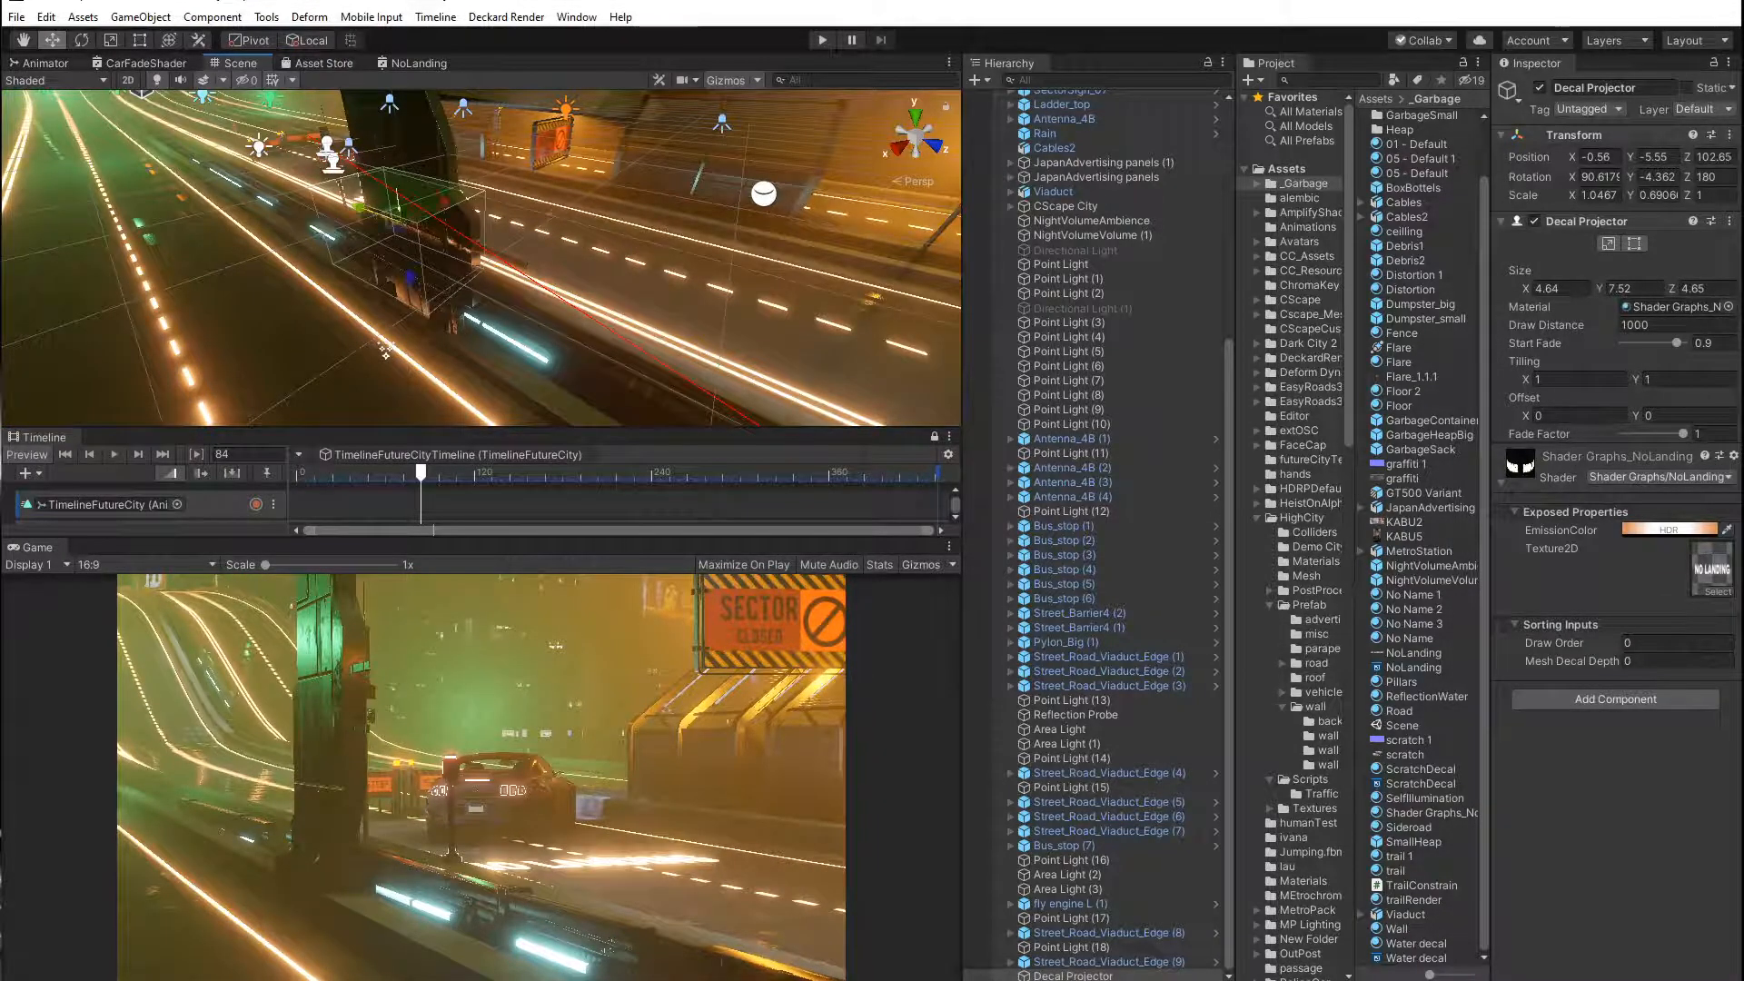
Rotate the Decal Projector to about 90 degrees around Z and stretch its size to X 22.19 and Y 4.9.
{"action": "left_click", "coordinate": [81, 40]}
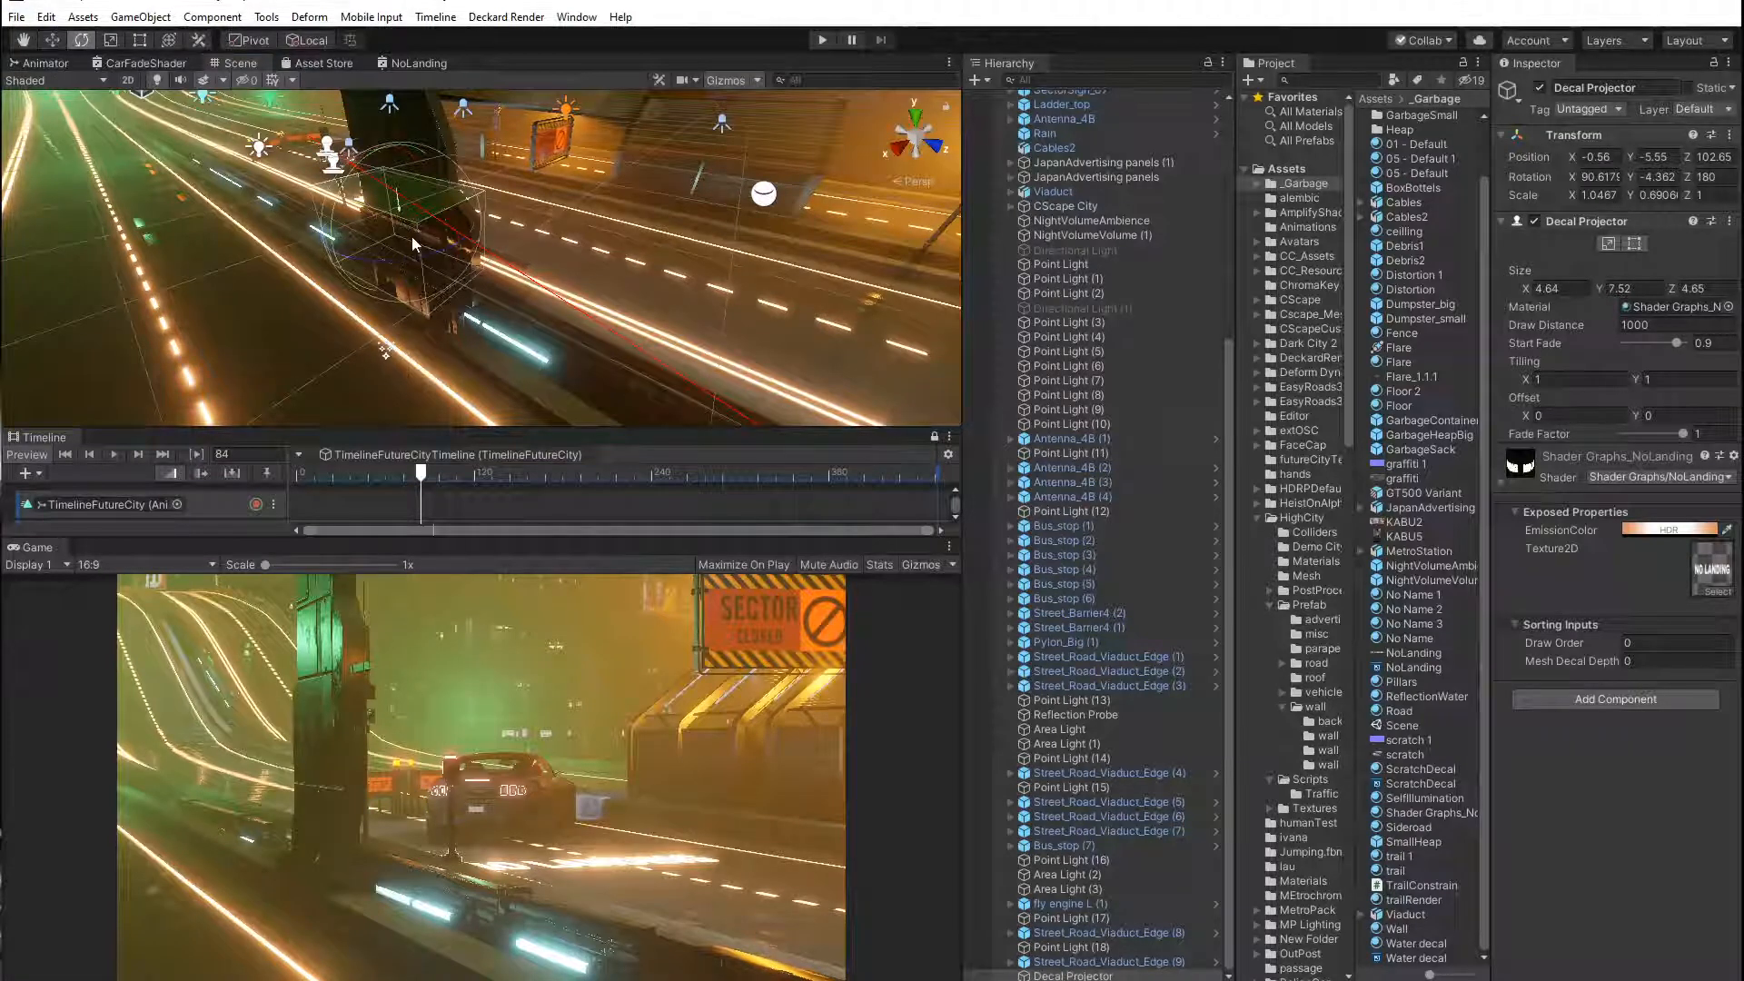
{"action": "left_click_drag", "start_coordinate": [413, 243], "coordinate": [209, 273]}
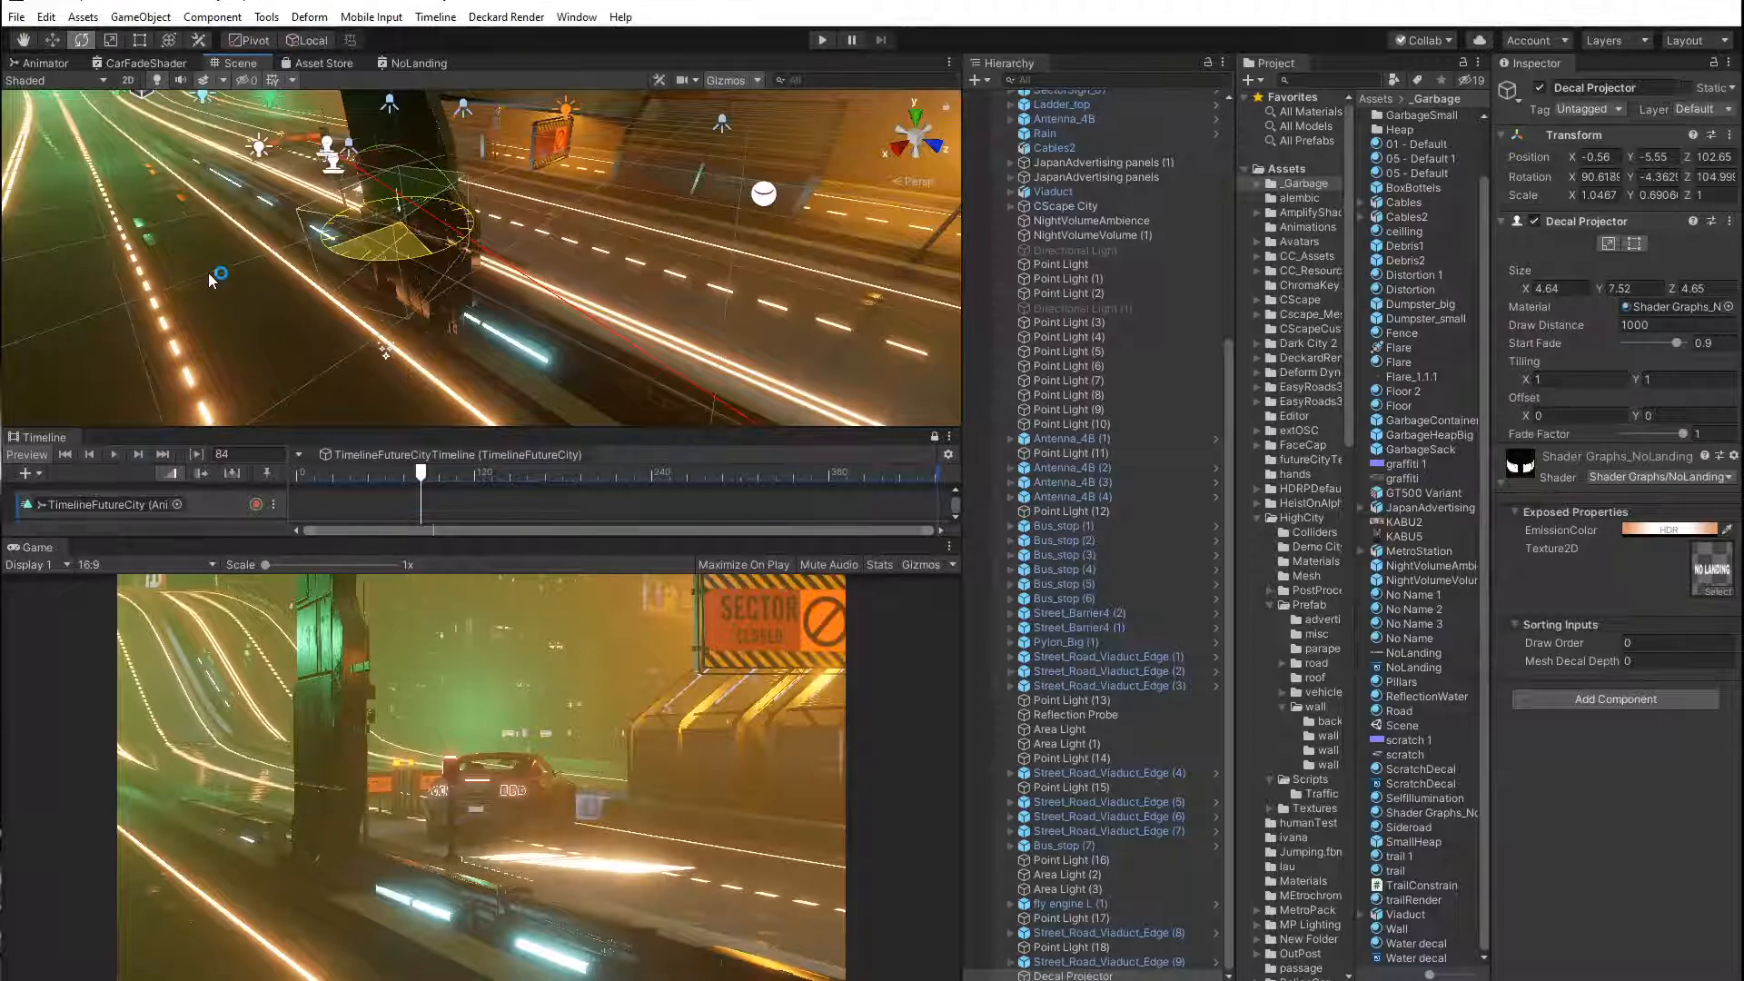
{"action": "left_click", "coordinate": [52, 40]}
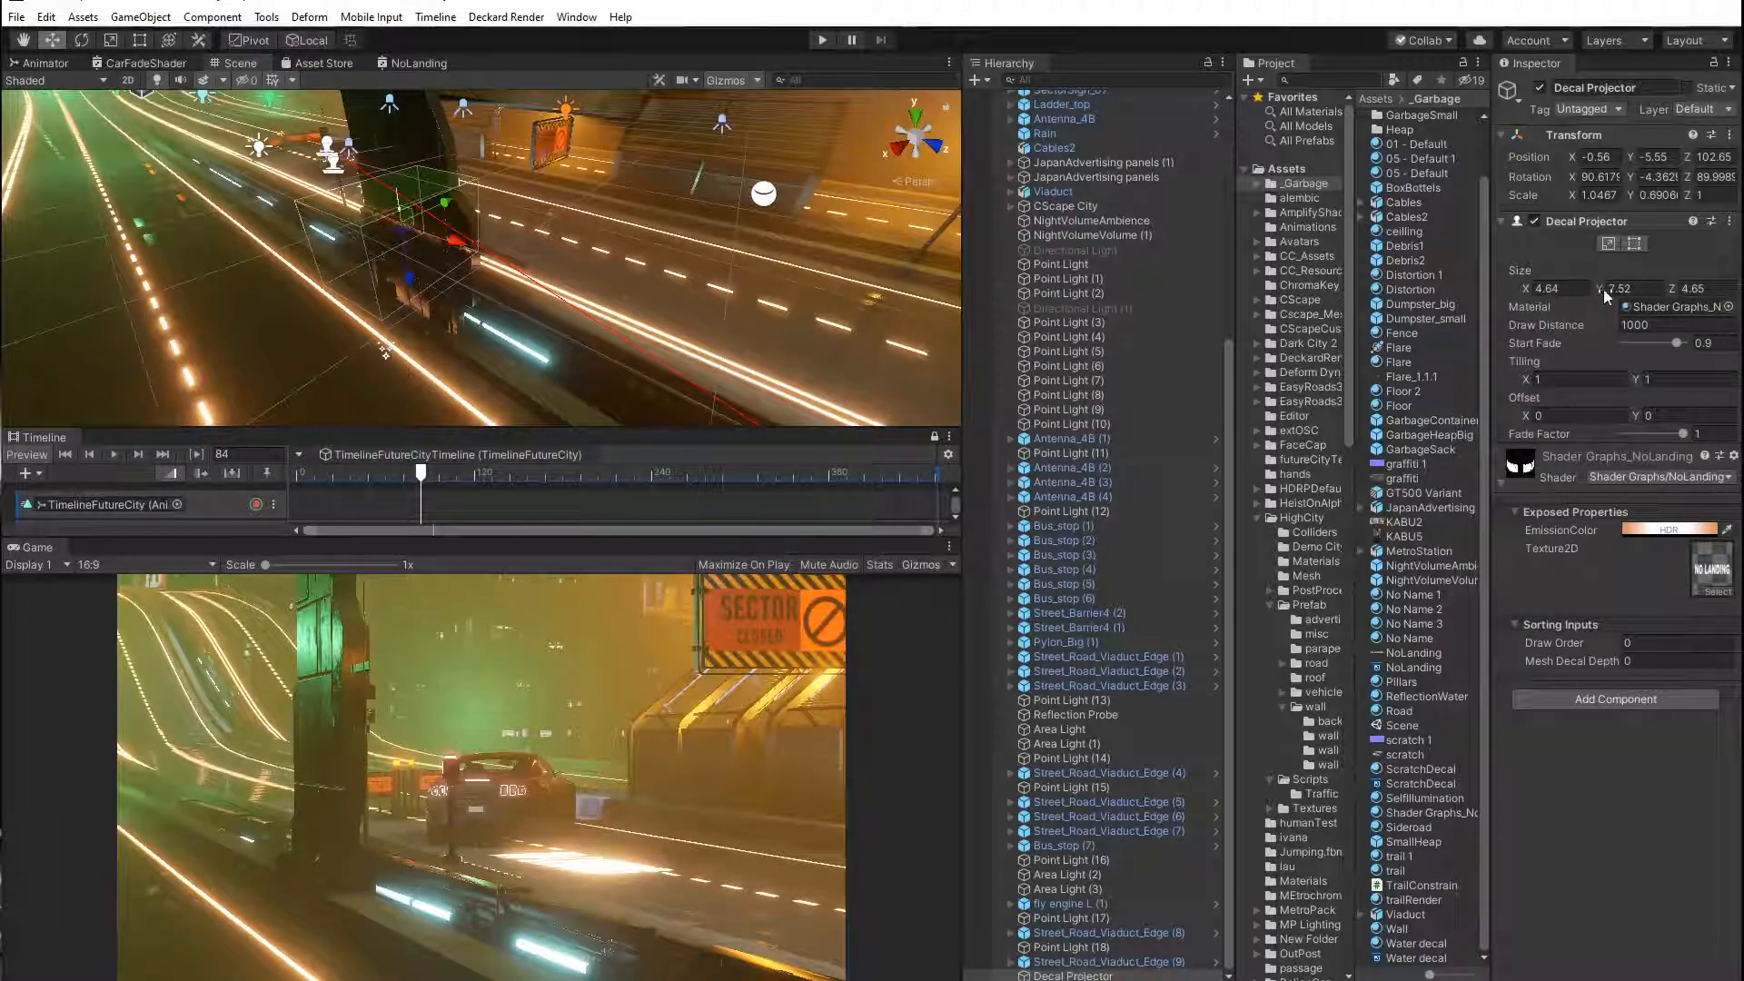
{"action": "left_click_drag", "start_coordinate": [1603, 289], "coordinate": [1729, 316]}
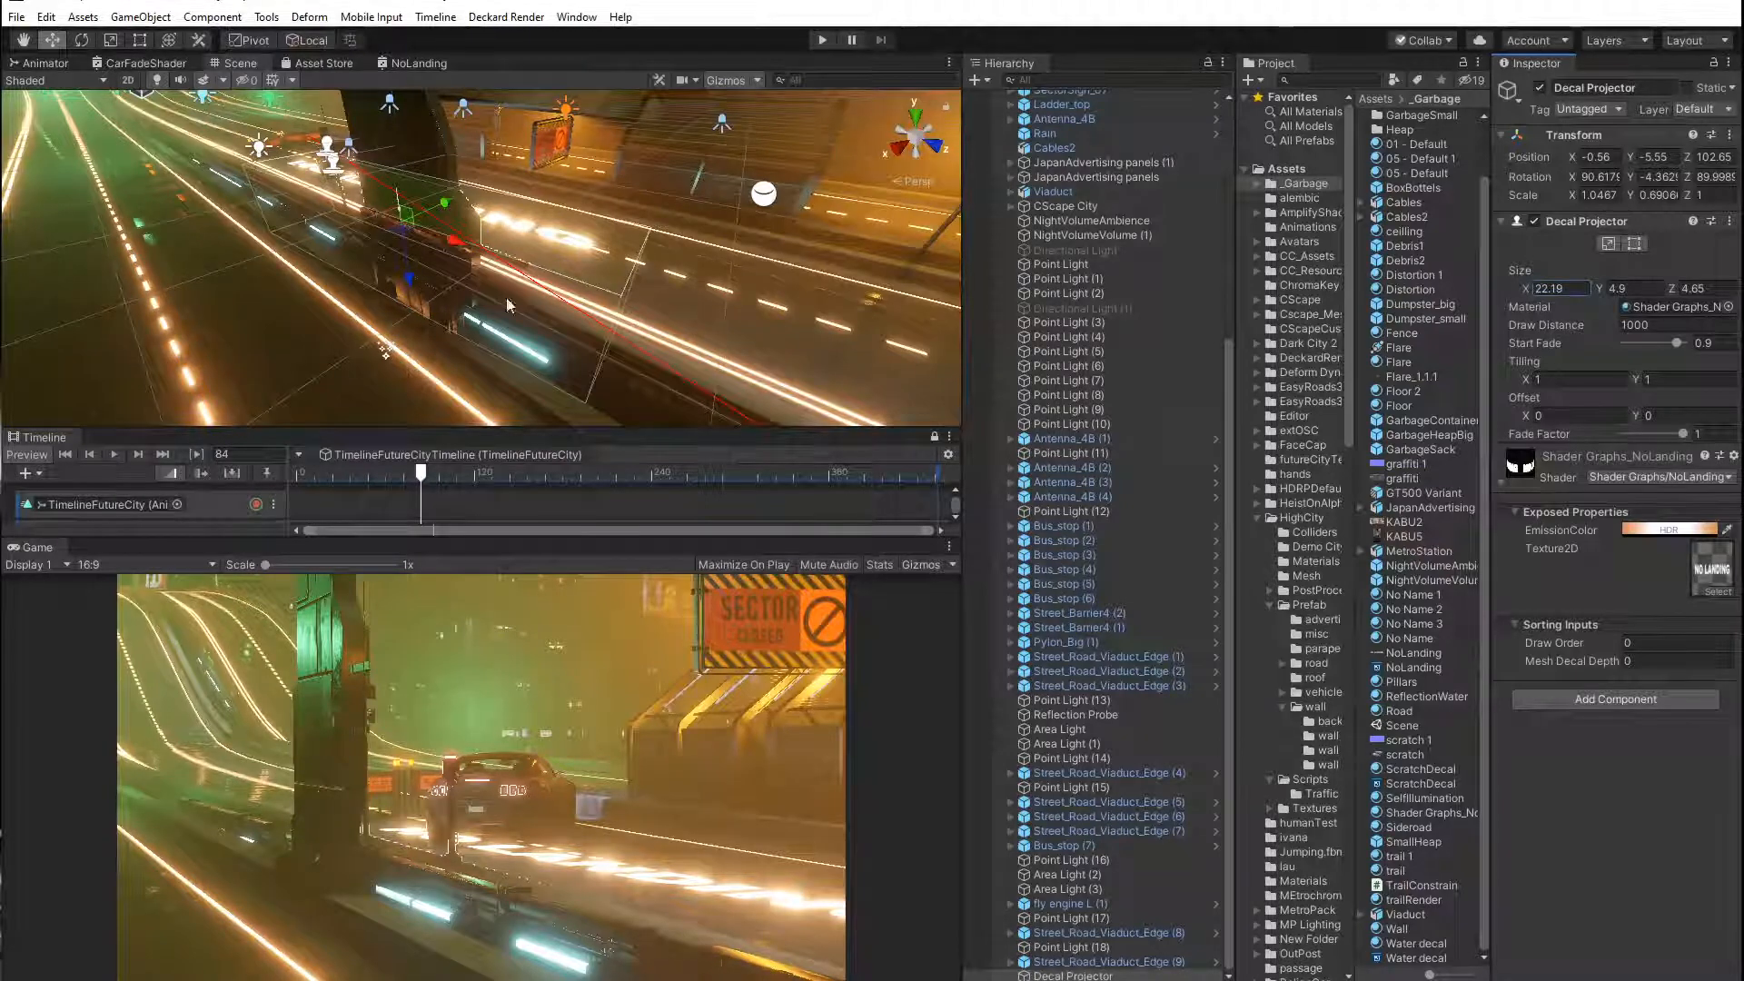
Move the Decal Projector along the road to about X 0.37, Y -5.42, Z 90.55, with the timeline at frame 111.
{"action": "left_click_drag", "start_coordinate": [447, 245], "coordinate": [494, 276]}
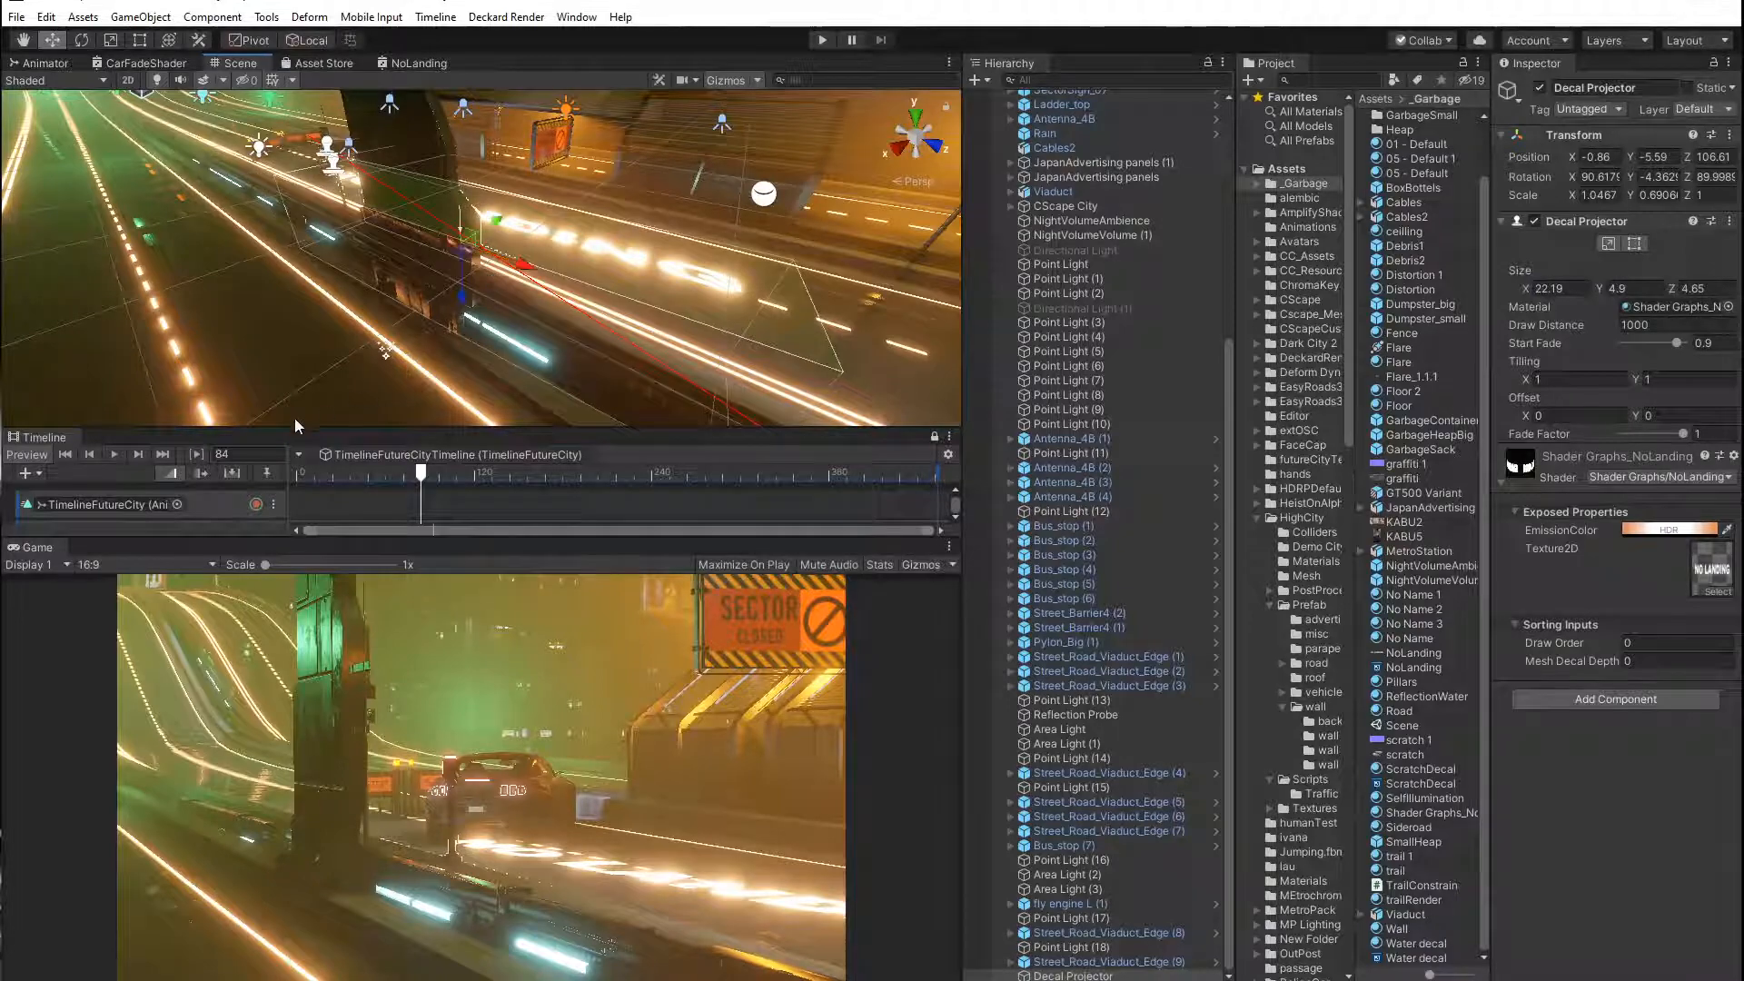
{"action": "left_click_drag", "start_coordinate": [414, 479], "coordinate": [460, 513]}
{"action": "left_click_drag", "start_coordinate": [521, 269], "coordinate": [67, 188]}
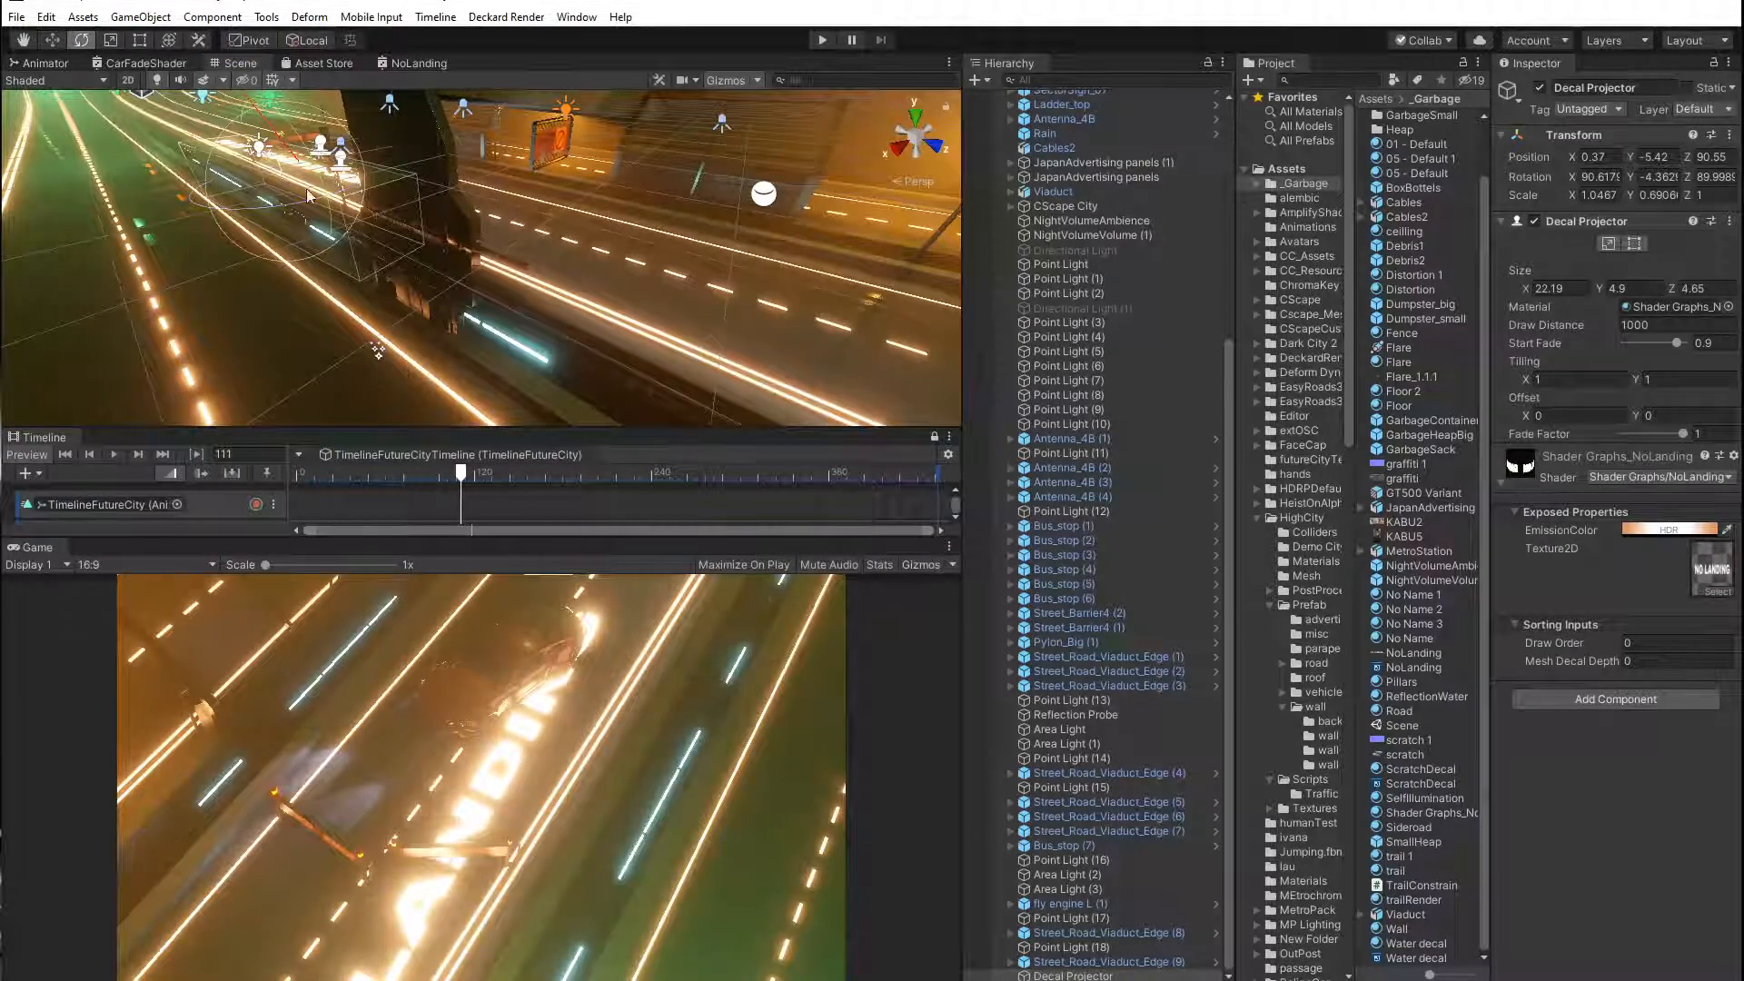
Align the decal with the lane at a Z rotation of about 83.84 degrees and shrink its size to X 10.53 and Y 3.7.
{"action": "left_click_drag", "start_coordinate": [306, 205], "coordinate": [294, 209]}
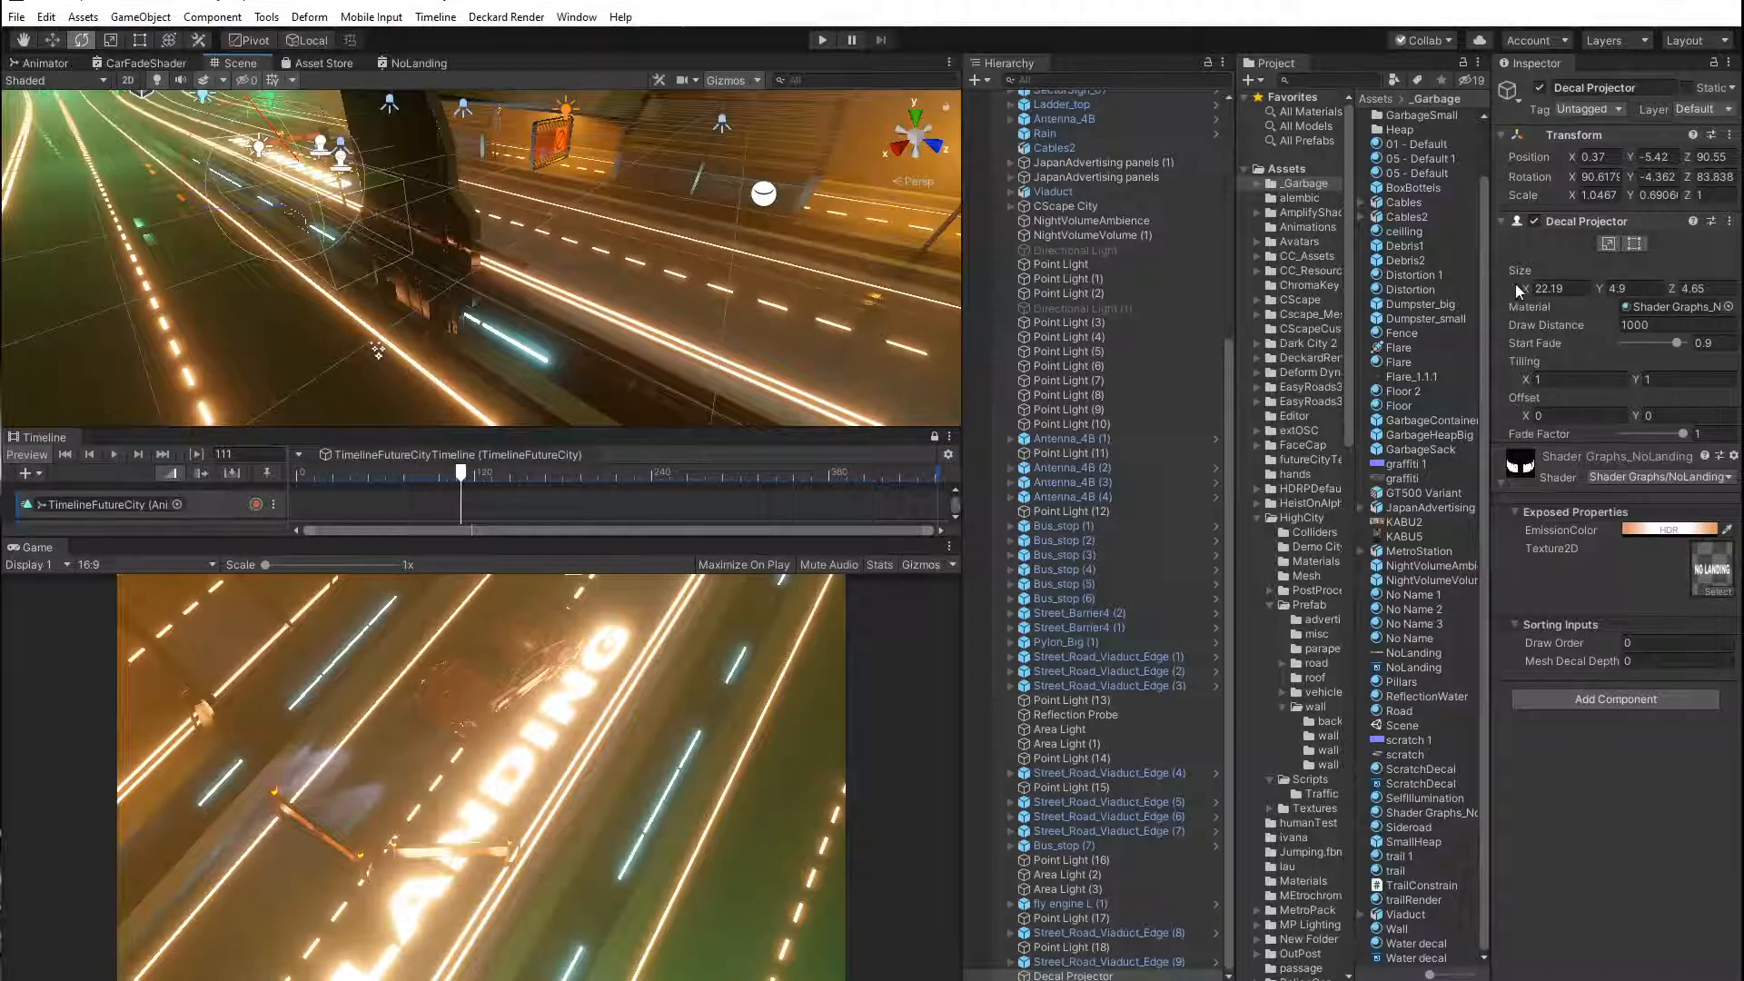
{"action": "left_click_drag", "start_coordinate": [1524, 287], "coordinate": [1359, 308]}
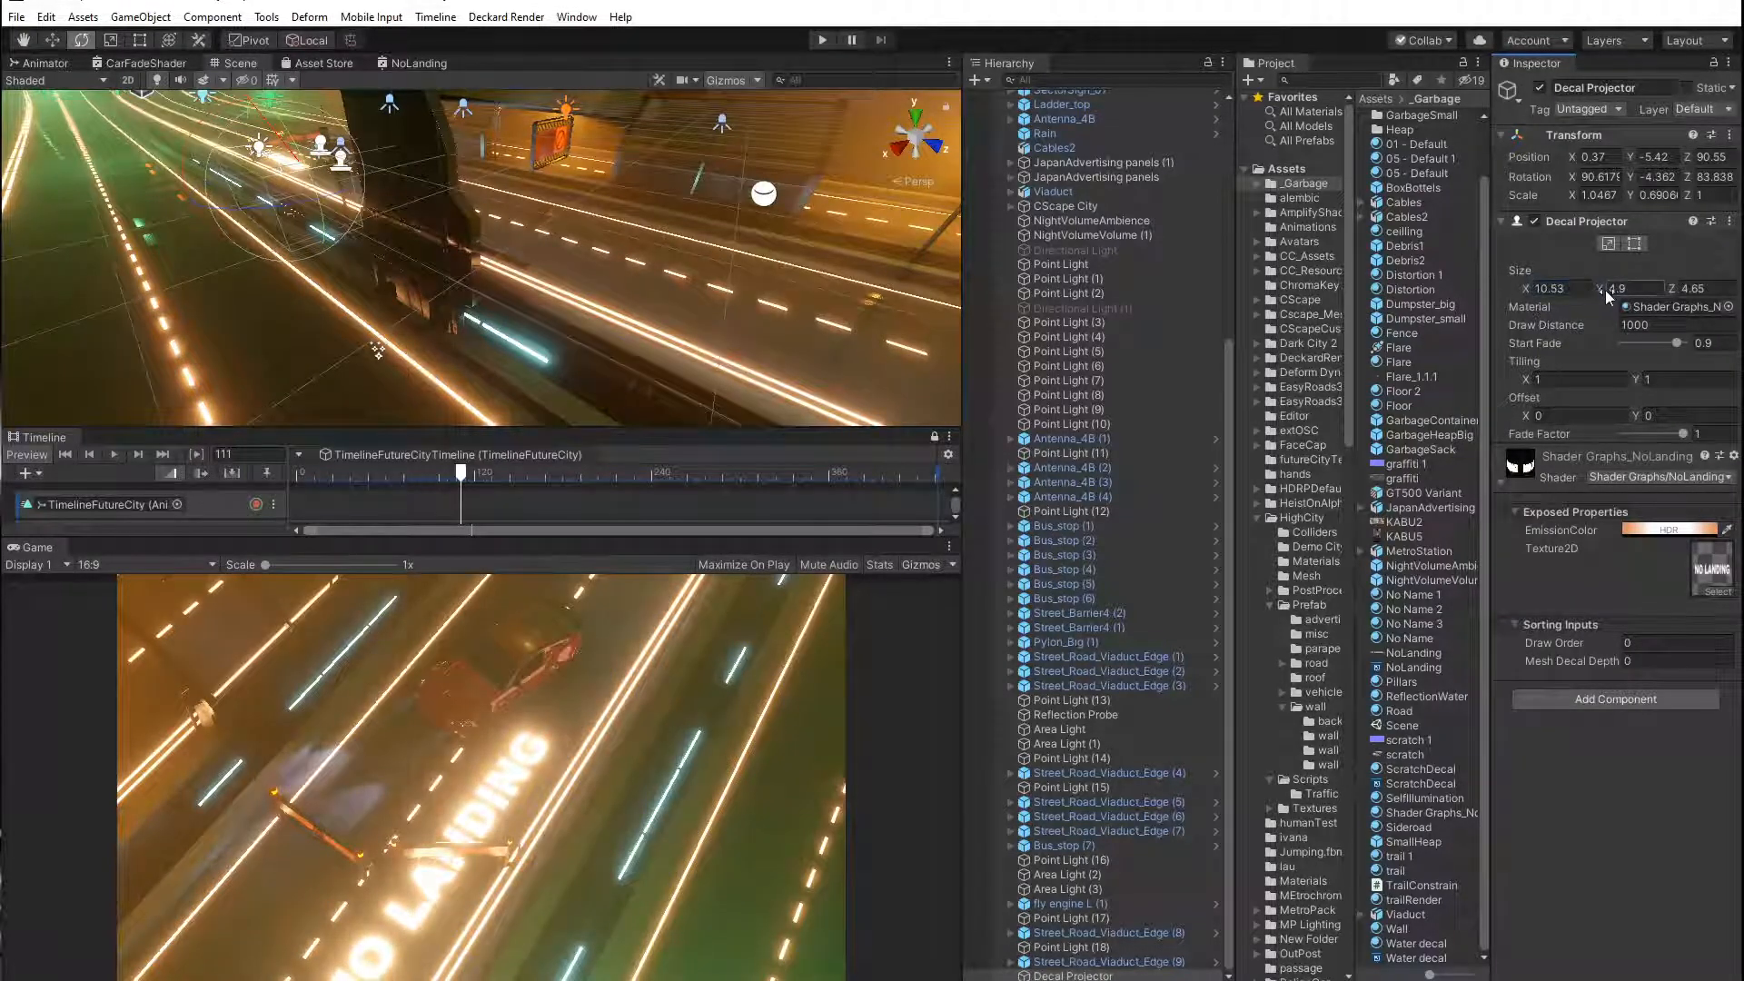
{"action": "left_click_drag", "start_coordinate": [1604, 291], "coordinate": [1589, 292]}
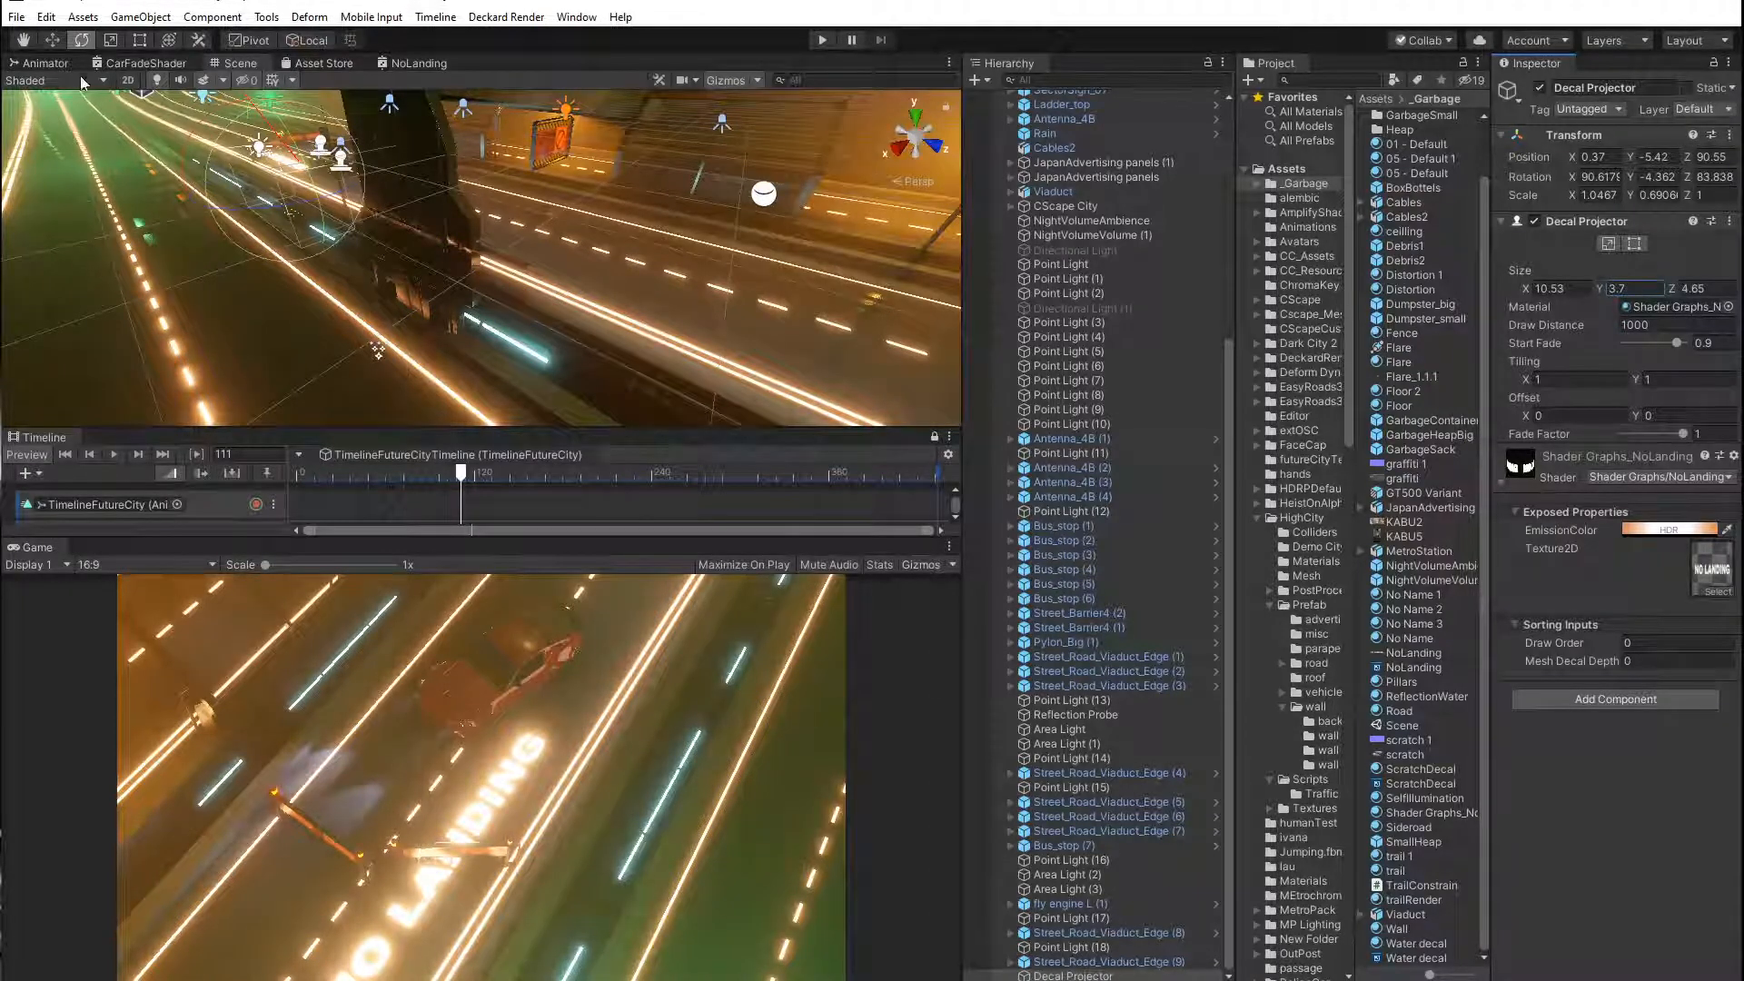
Move the Decal Projector farther along the lane to about X 0.55, Y -5.48, Z 96.34.
{"action": "left_click", "coordinate": [58, 46]}
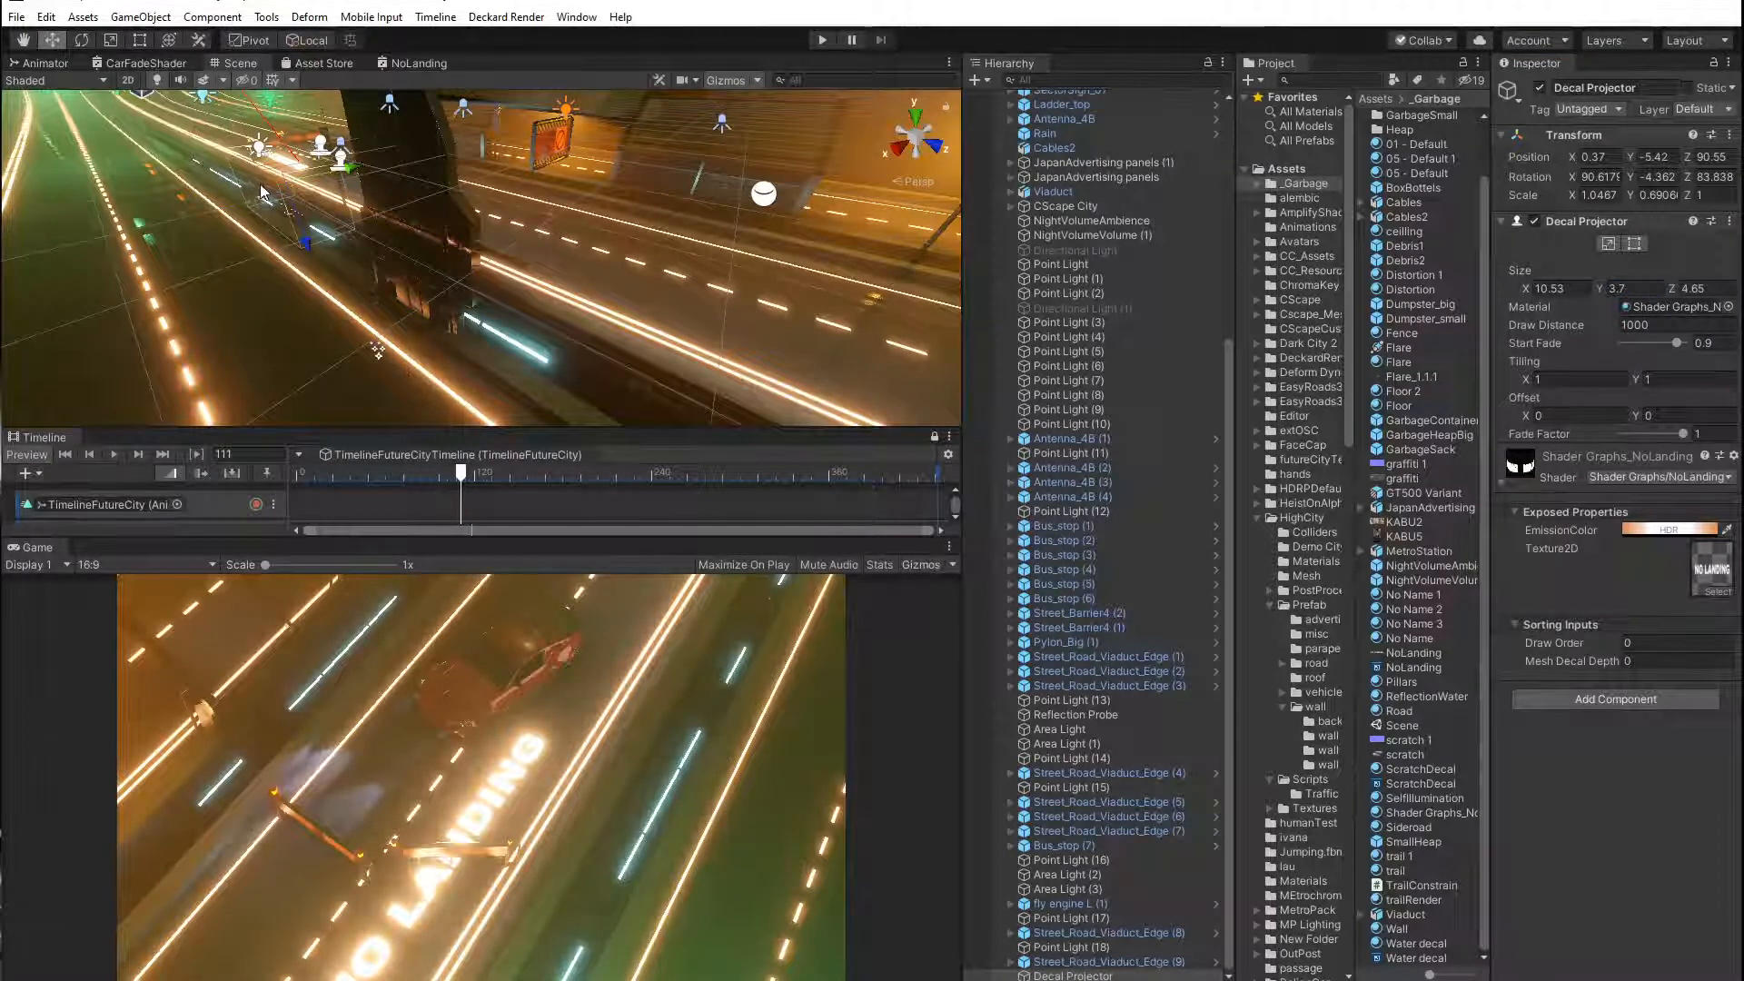
{"action": "right_click_drag", "start_coordinate": [261, 192], "coordinate": [488, 317]}
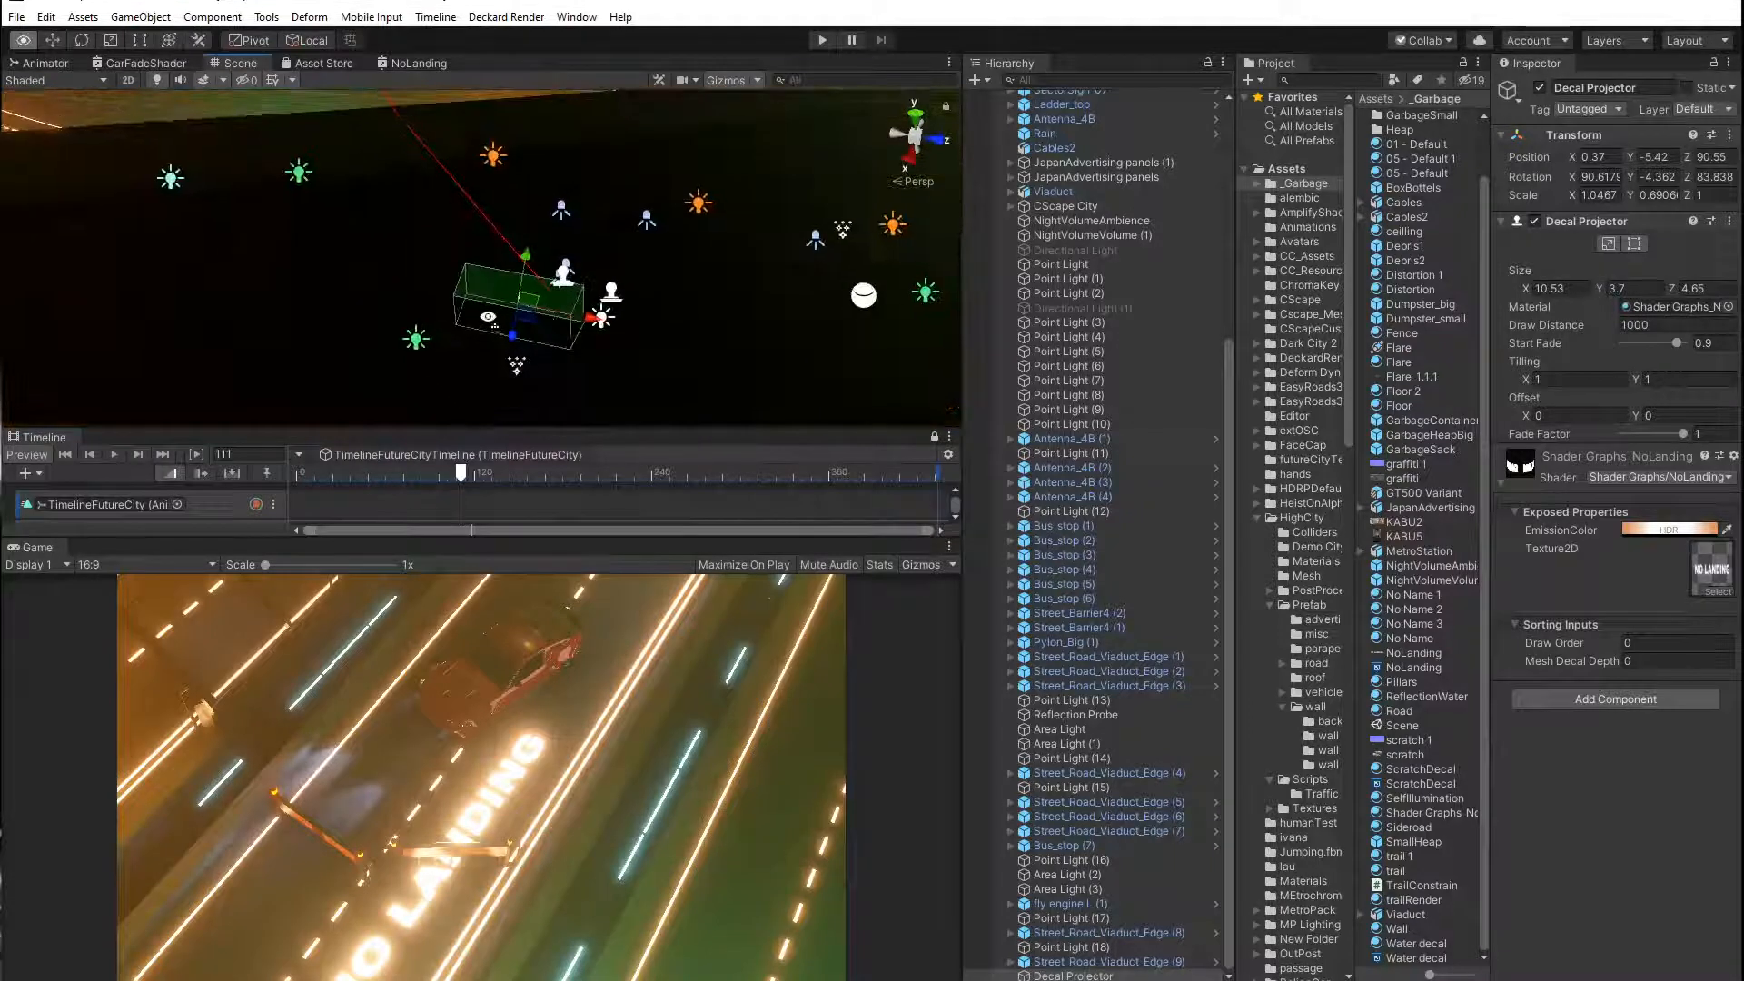
{"action": "left_click_drag", "start_coordinate": [586, 332], "coordinate": [654, 333]}
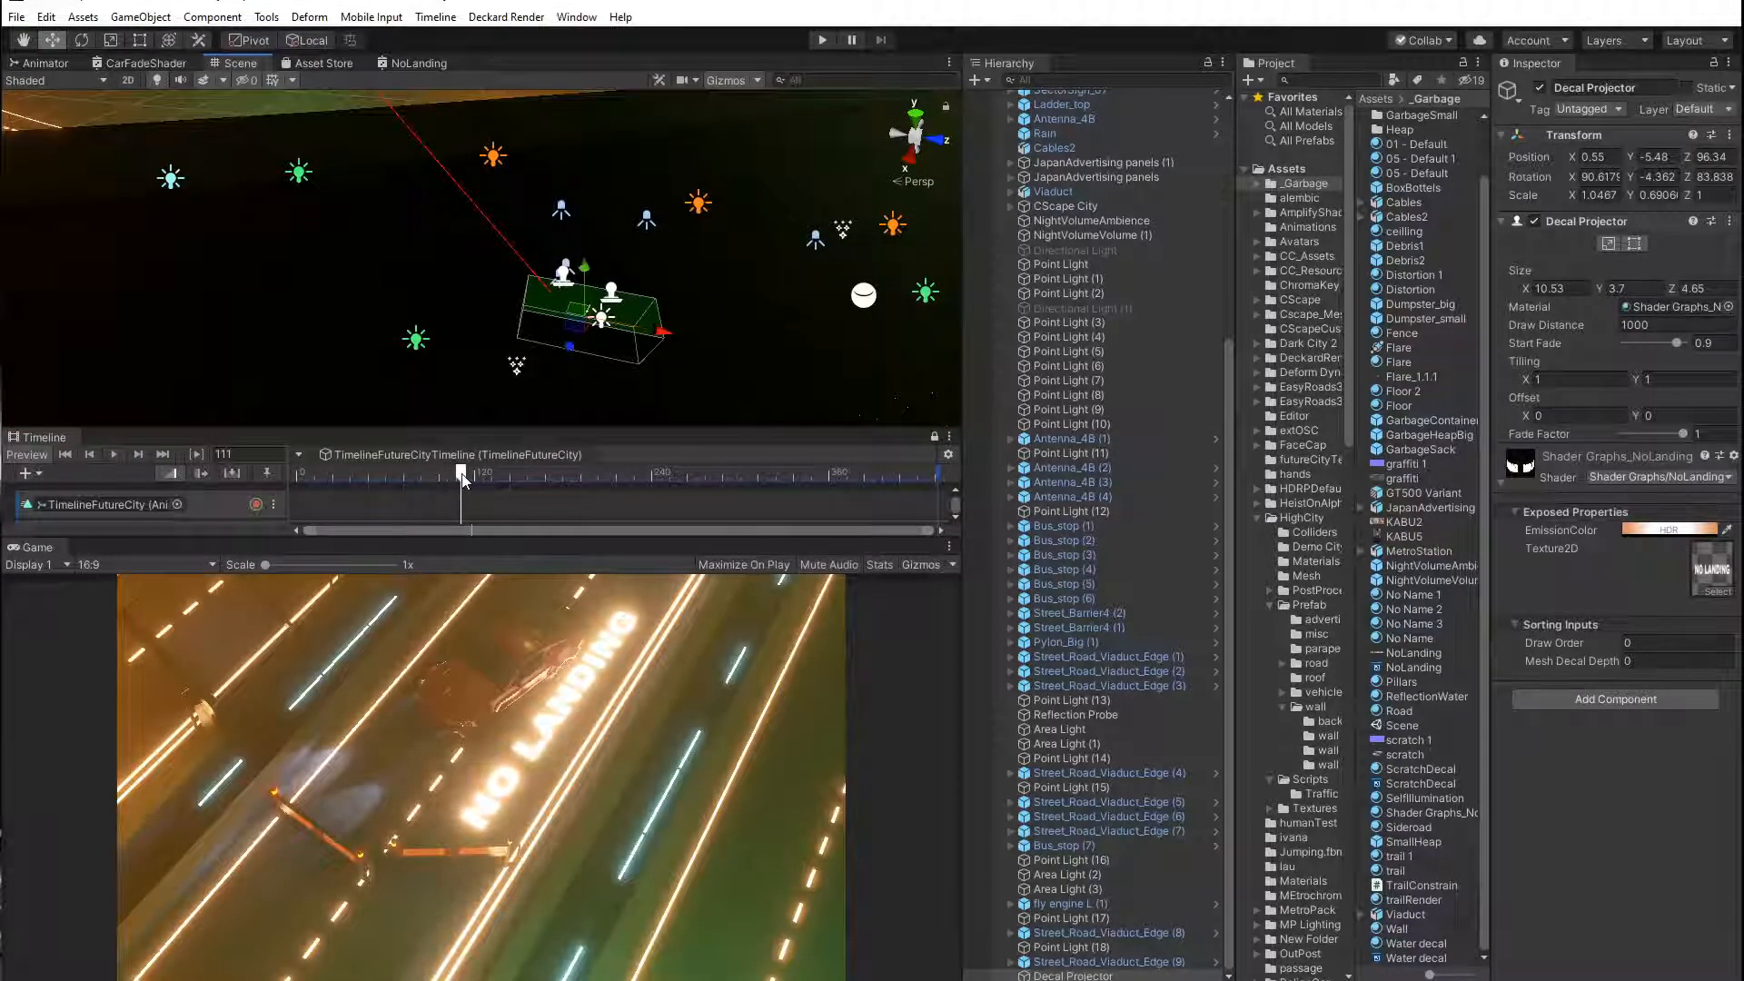
Play the timeline from frame 0 and scrub through to frame 374 to examine the decal in the camera shot.
{"action": "left_click_drag", "start_coordinate": [463, 482], "coordinate": [233, 464]}
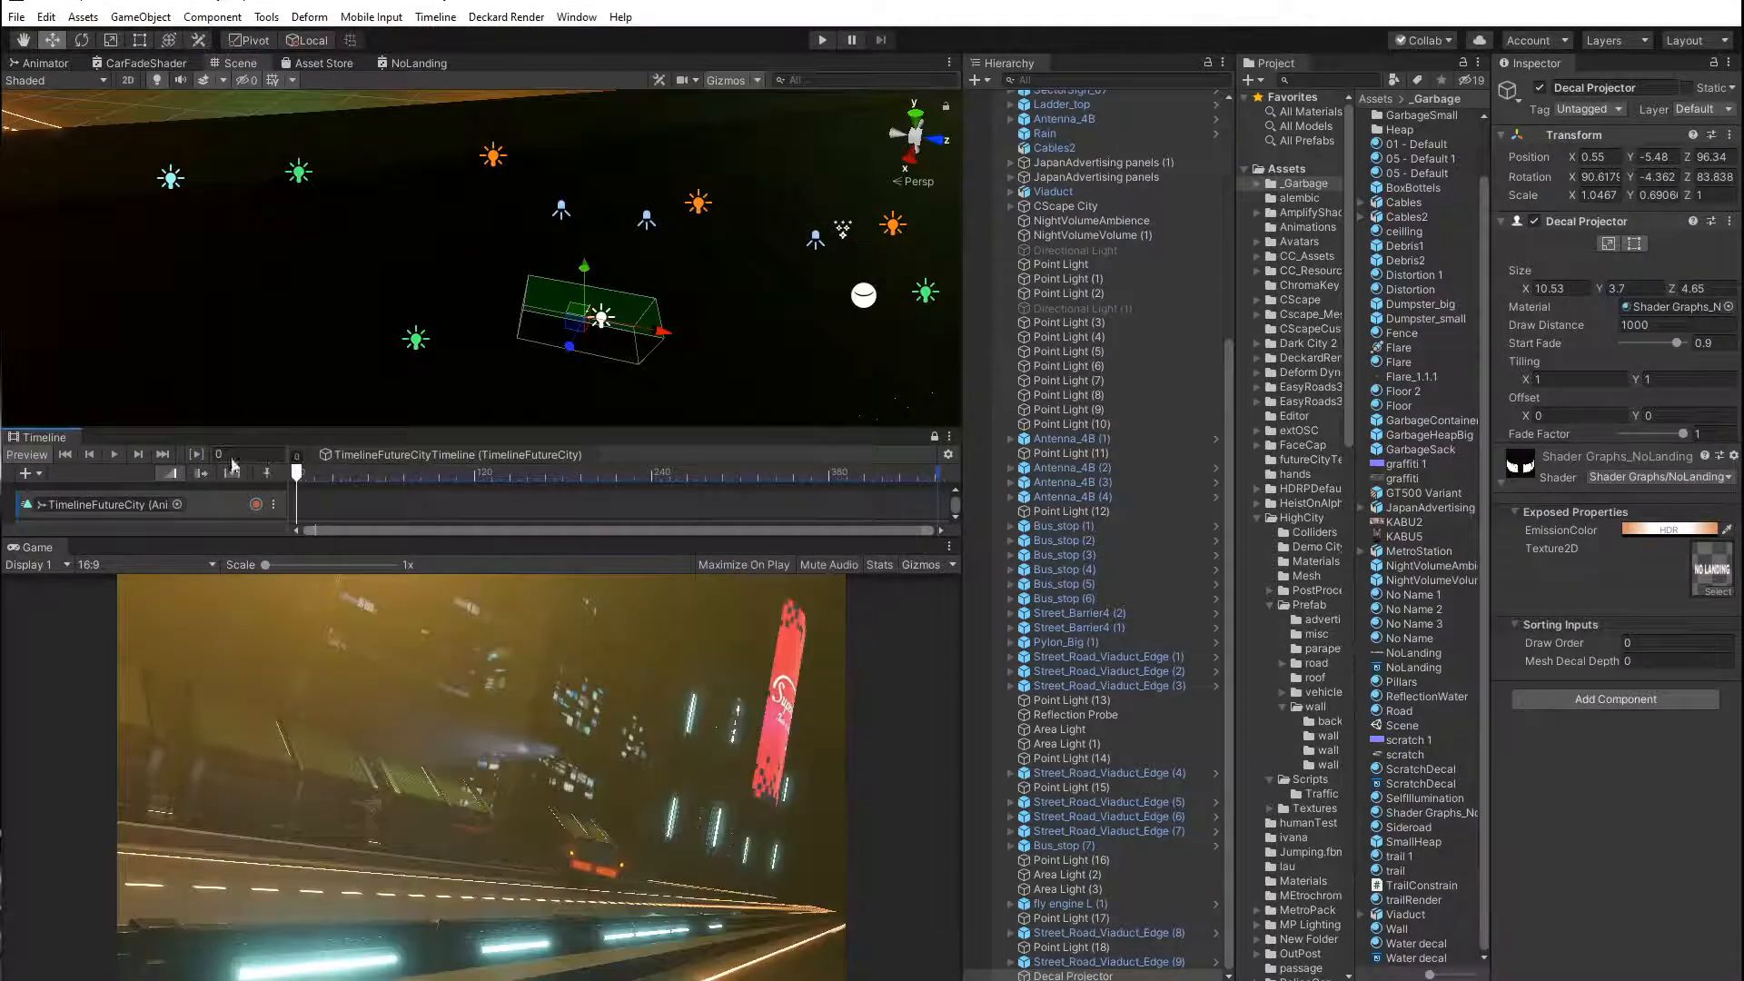
{"action": "left_click", "coordinate": [111, 455]}
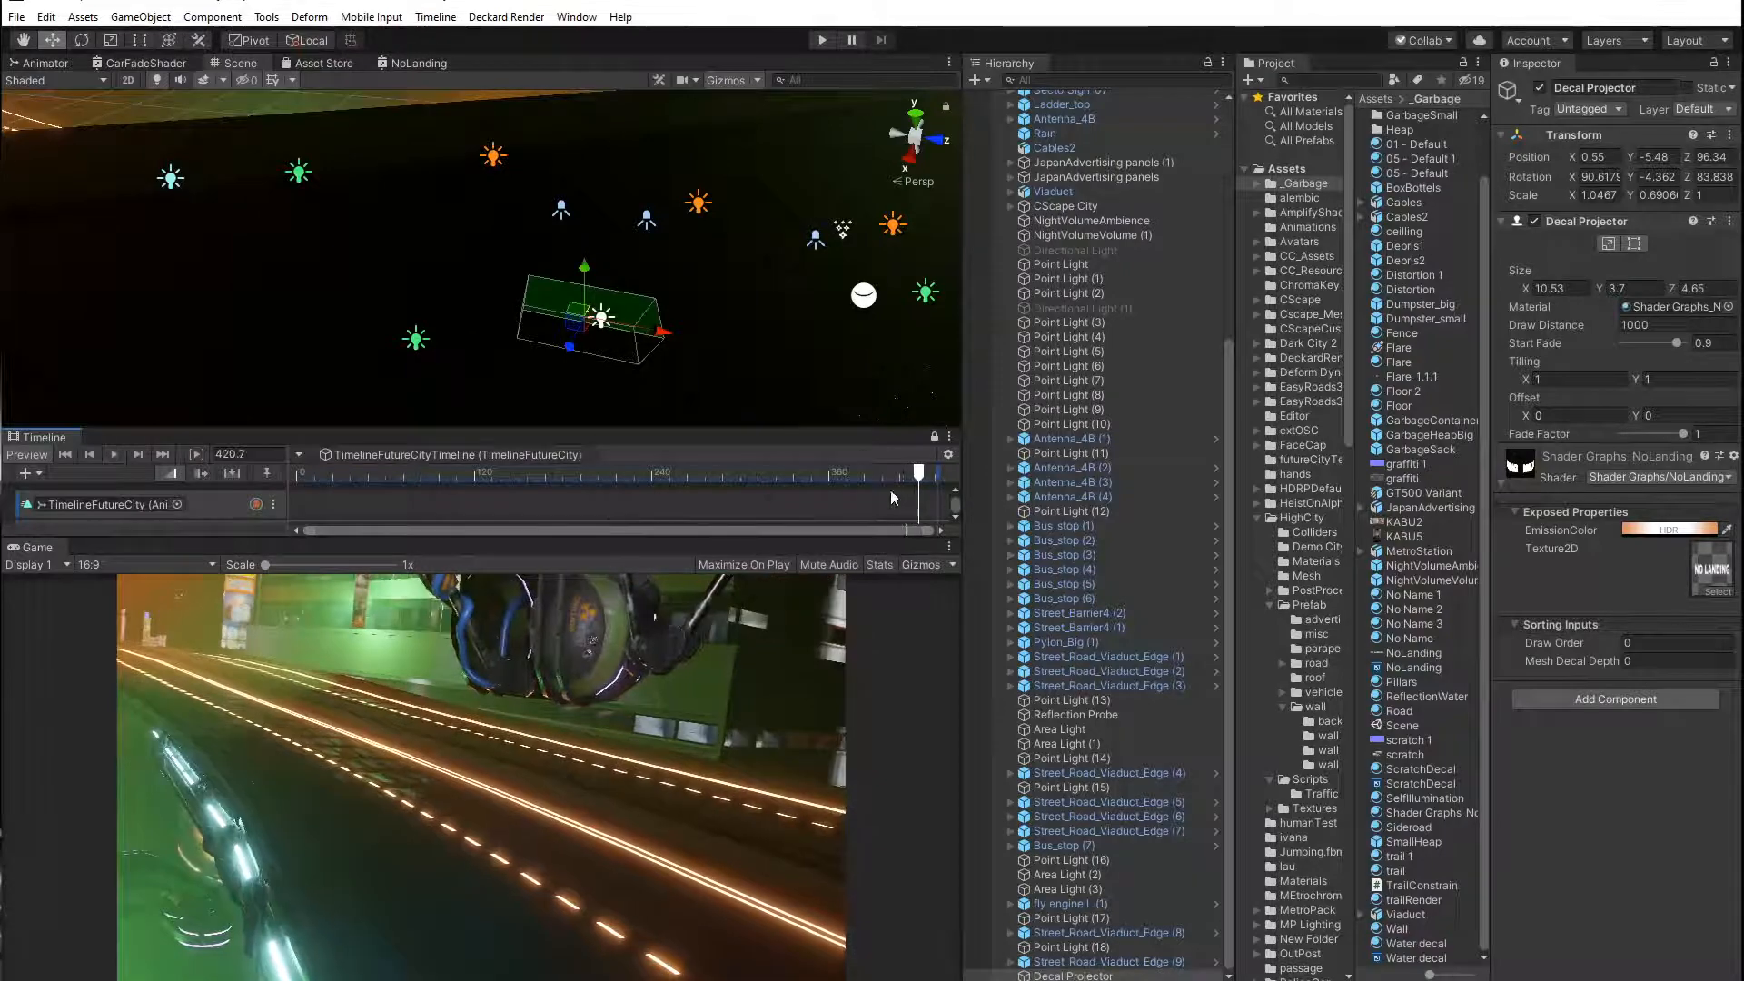
{"action": "left_click_drag", "start_coordinate": [895, 473], "coordinate": [201, 481]}
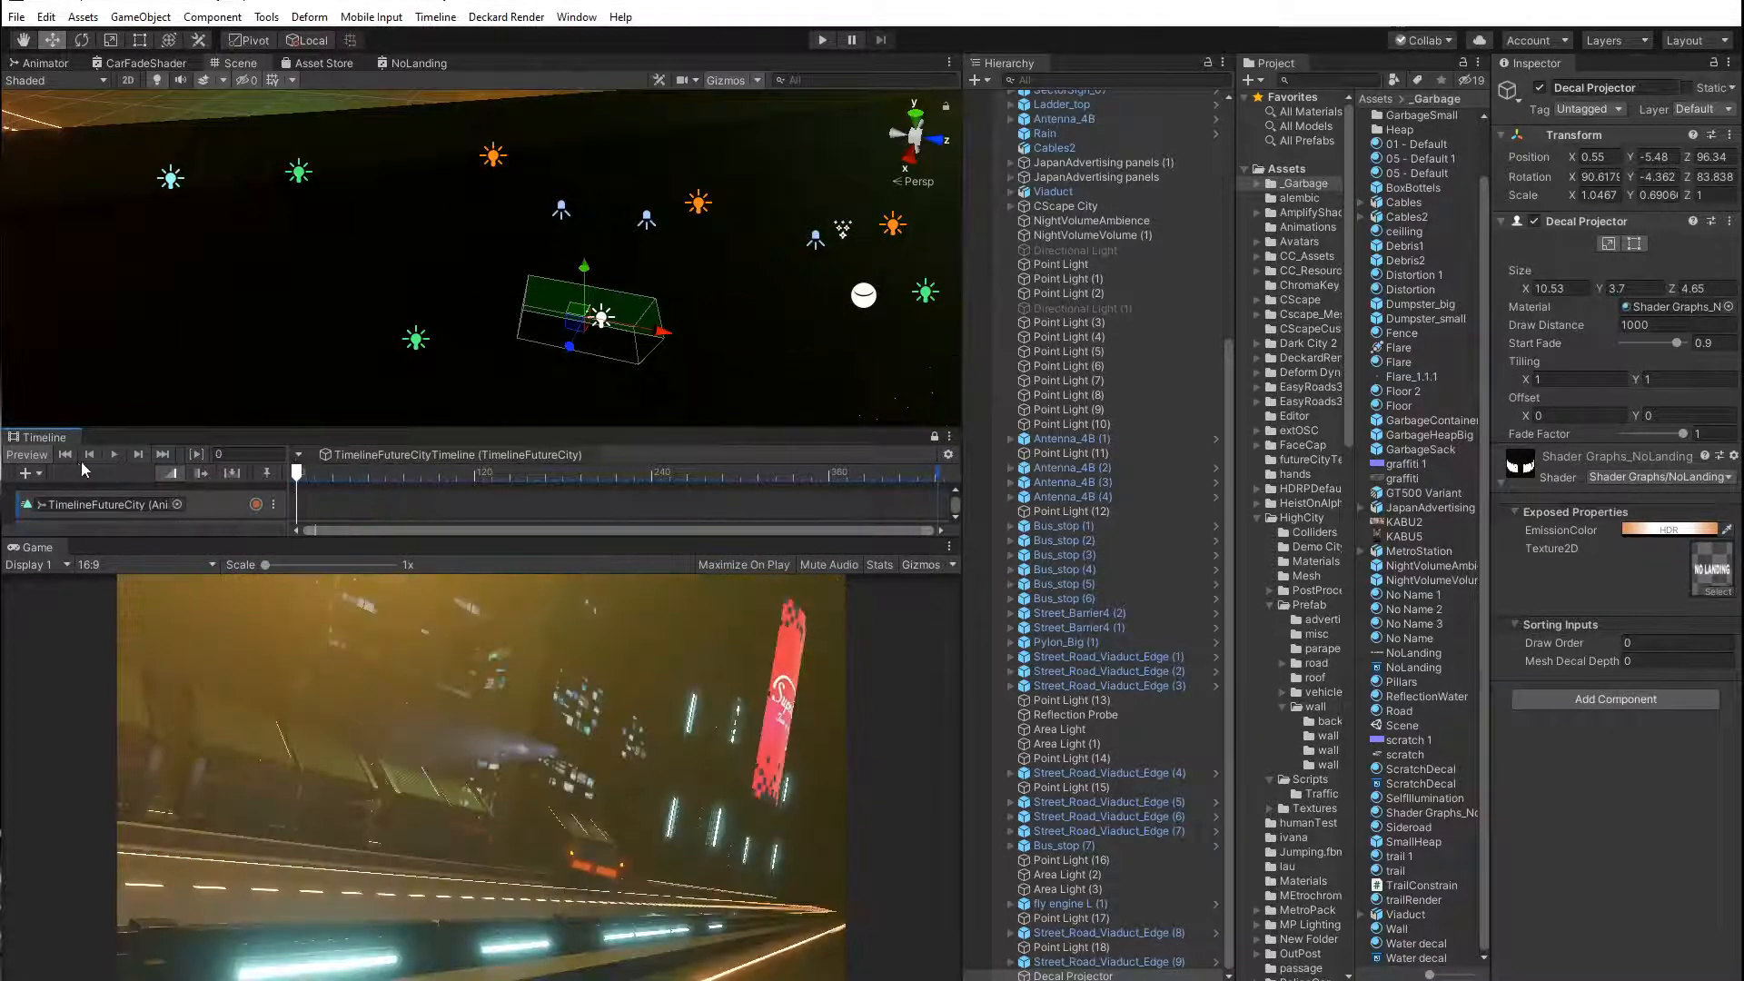
{"action": "left_click", "coordinate": [114, 454]}
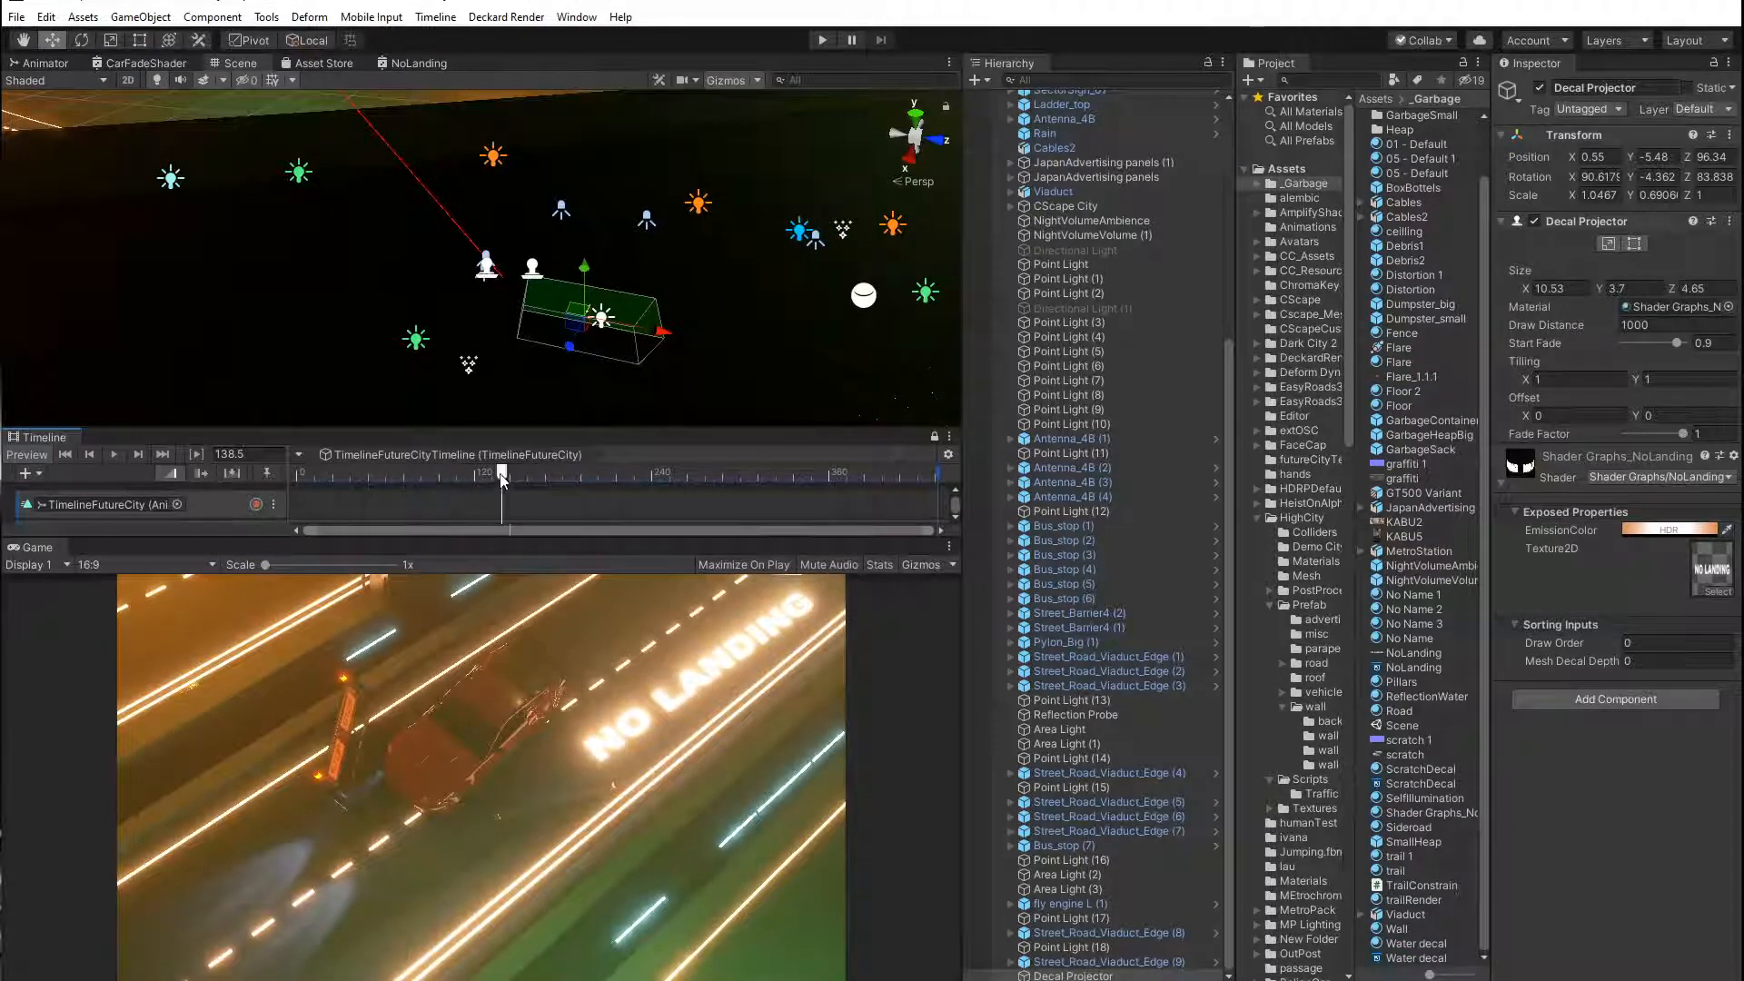
{"action": "left_click_drag", "start_coordinate": [483, 477], "coordinate": [445, 476]}
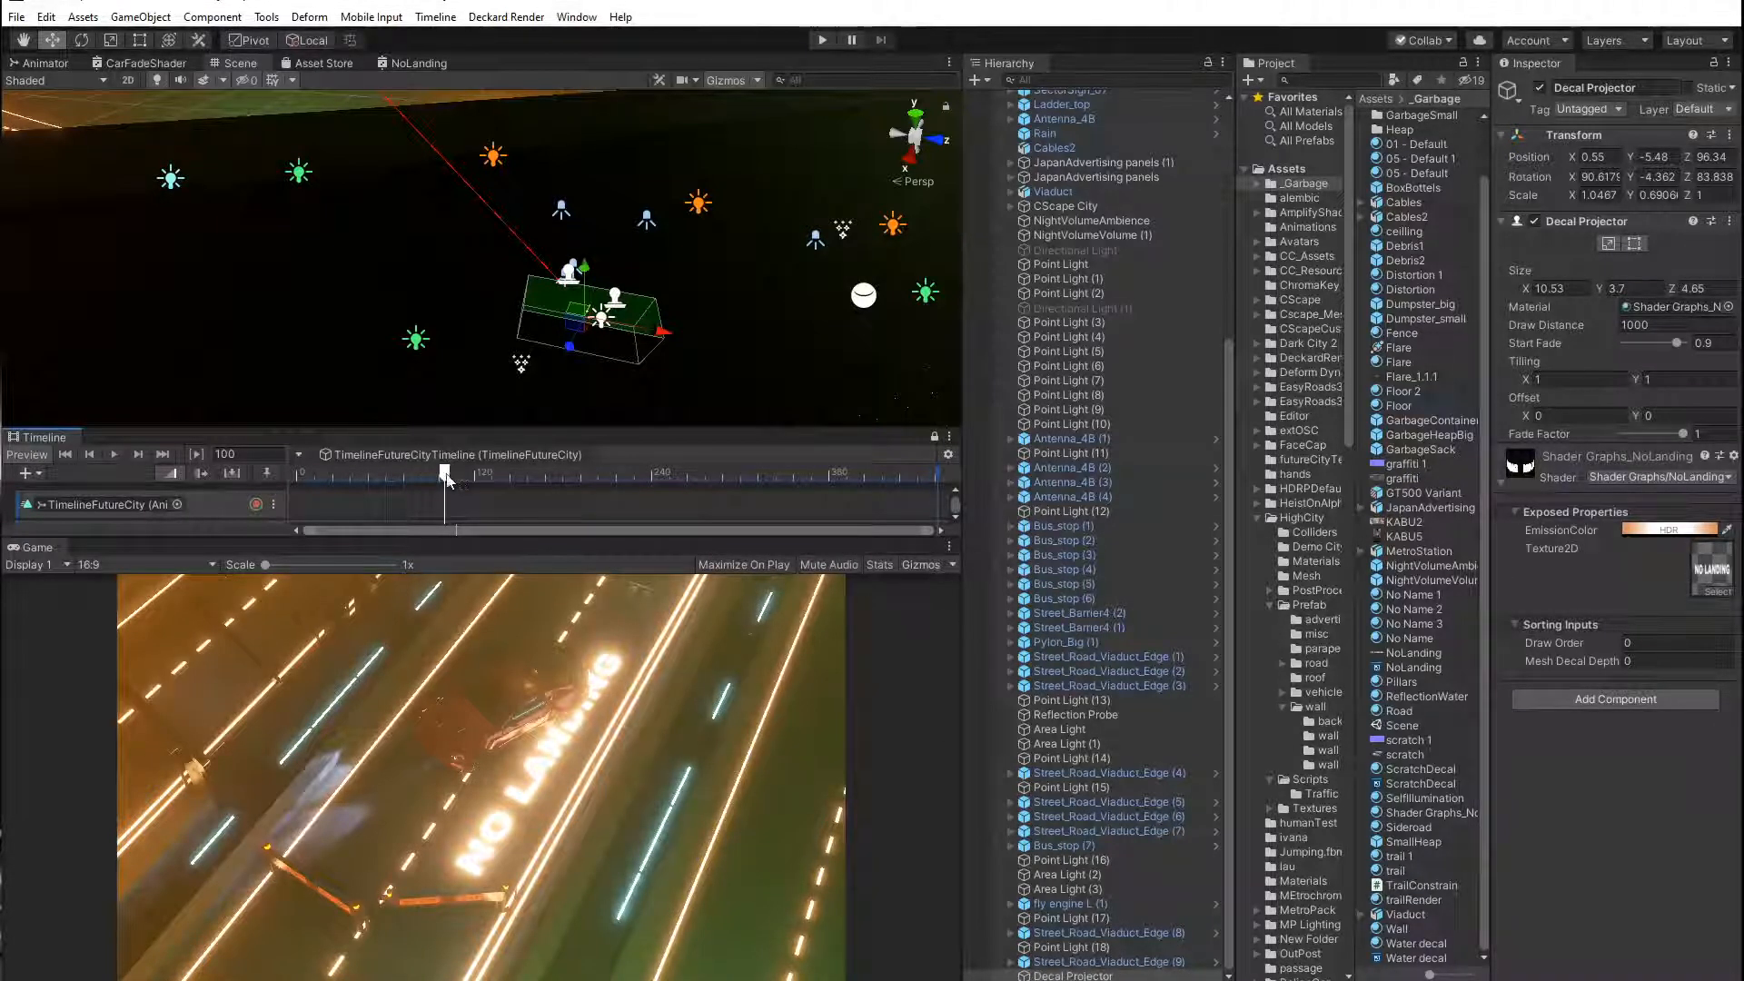
{"action": "left_click_drag", "start_coordinate": [448, 472], "coordinate": [850, 528]}
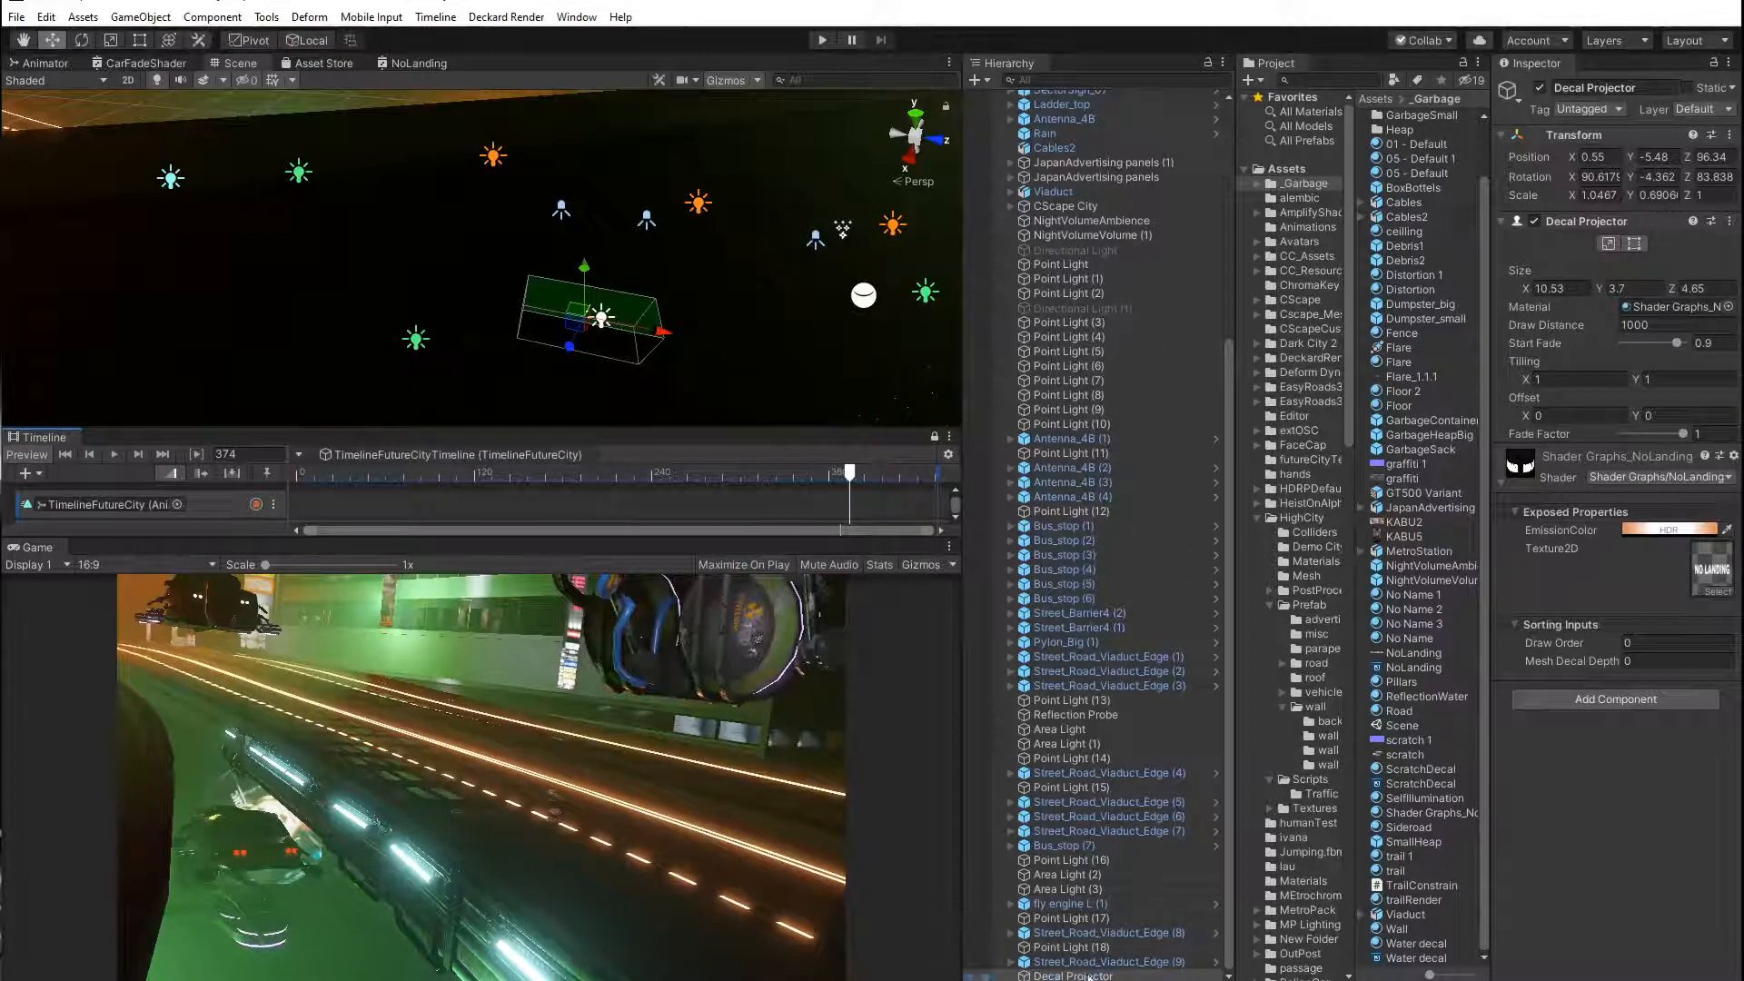
Duplicate the Decal Projector and move the copy along the highway to about X 3.15, Y -6.33, Z 178.35.
{"action": "key", "text": "ctrl+d"}
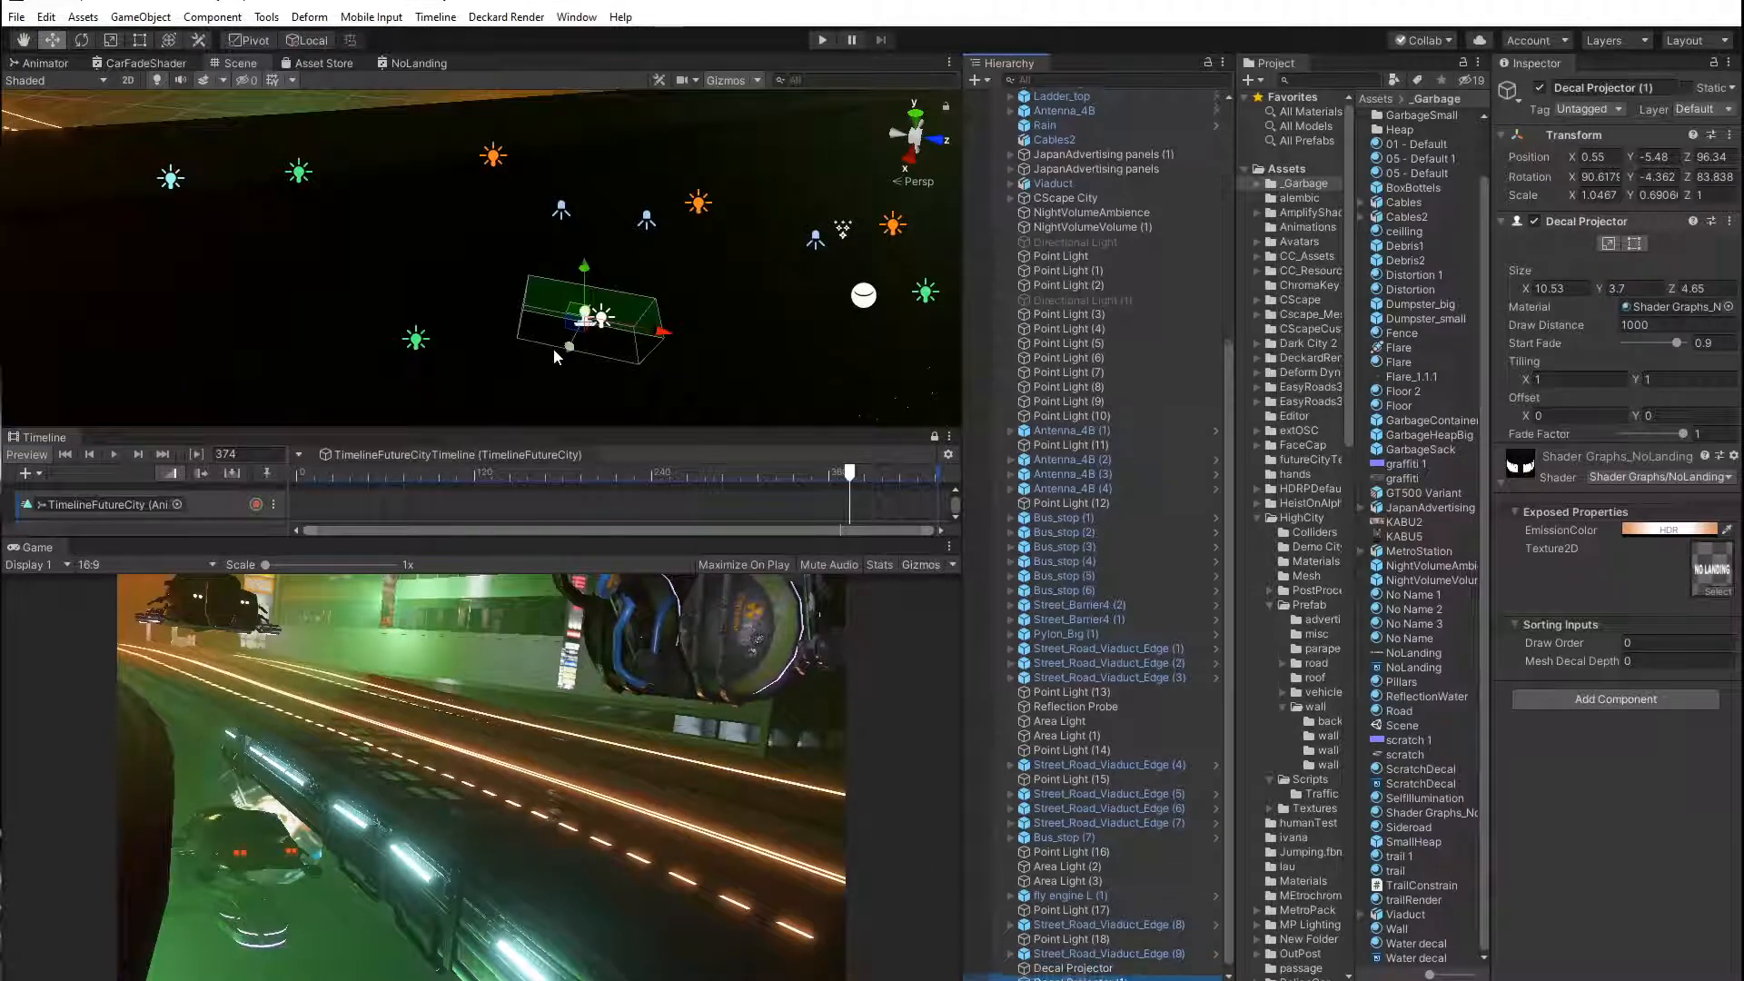
{"action": "right_click_drag", "start_coordinate": [534, 329], "coordinate": [417, 324]}
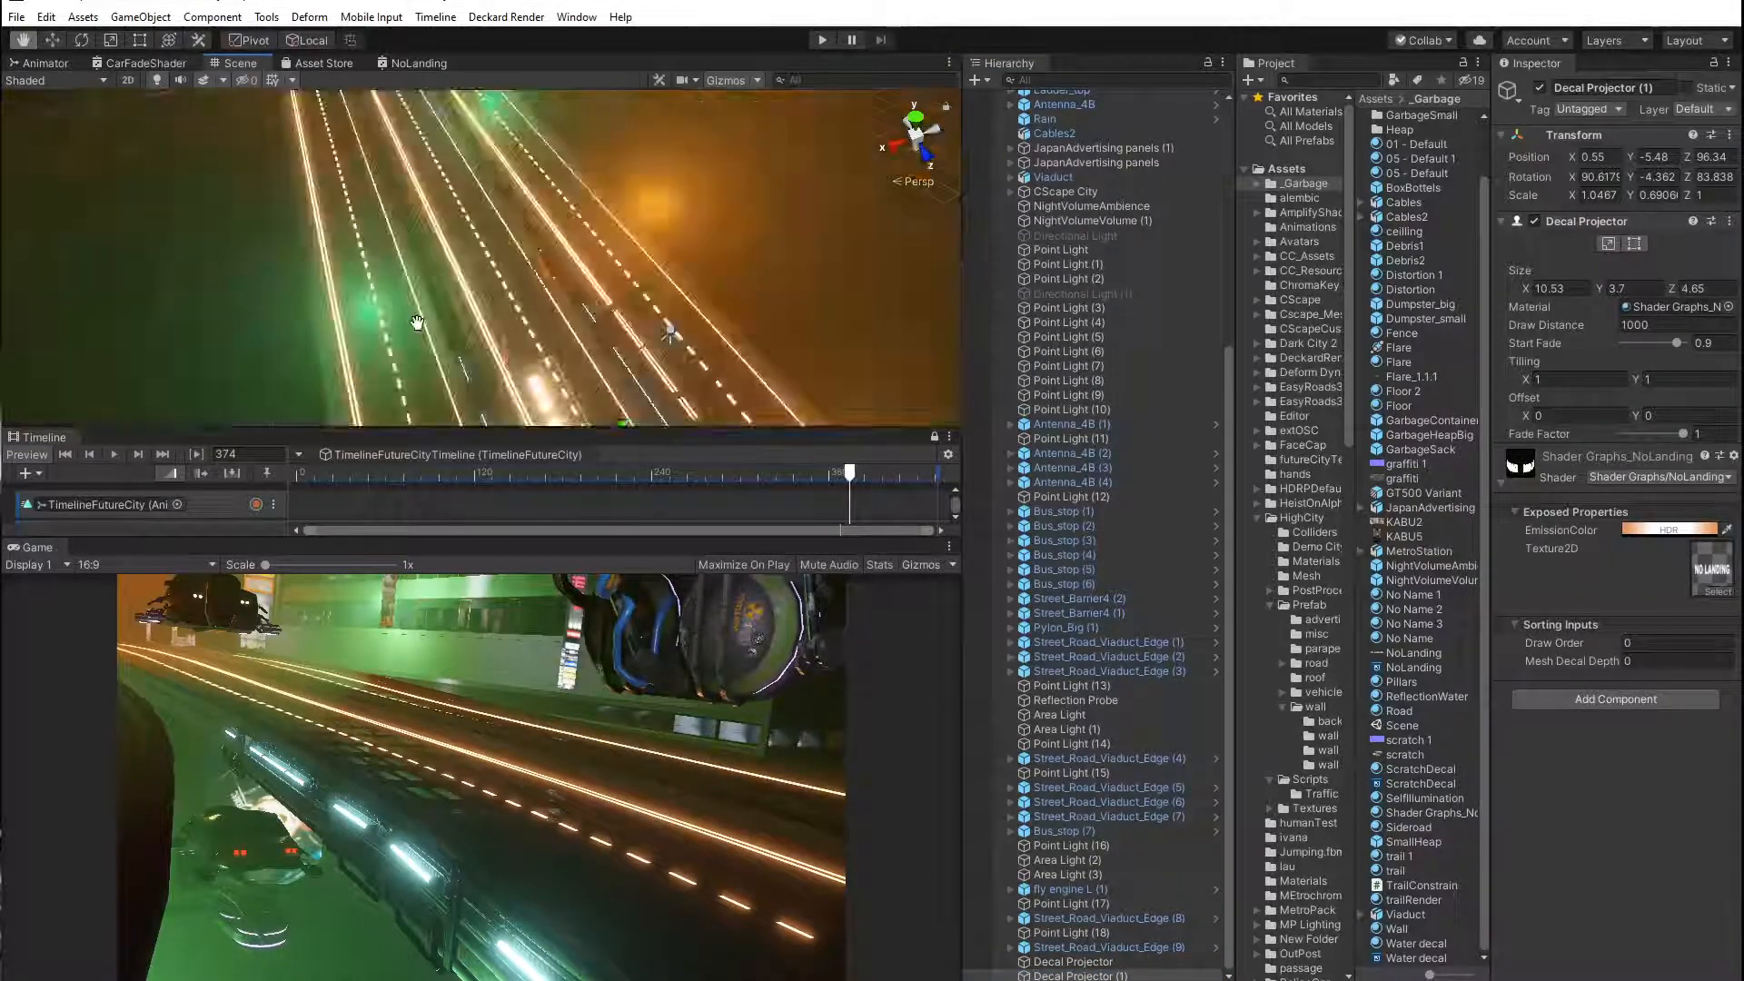
{"action": "mouse_move", "coordinate": [417, 323]}
{"action": "middle_mouse_down"}
{"action": "mouse_move", "coordinate": [288, 281]}
{"action": "mouse_move", "coordinate": [408, 310]}
{"action": "middle_mouse_up"}
{"action": "scroll", "coordinate": [351, 281], "scroll_direction": "down", "scroll_amount": 6}
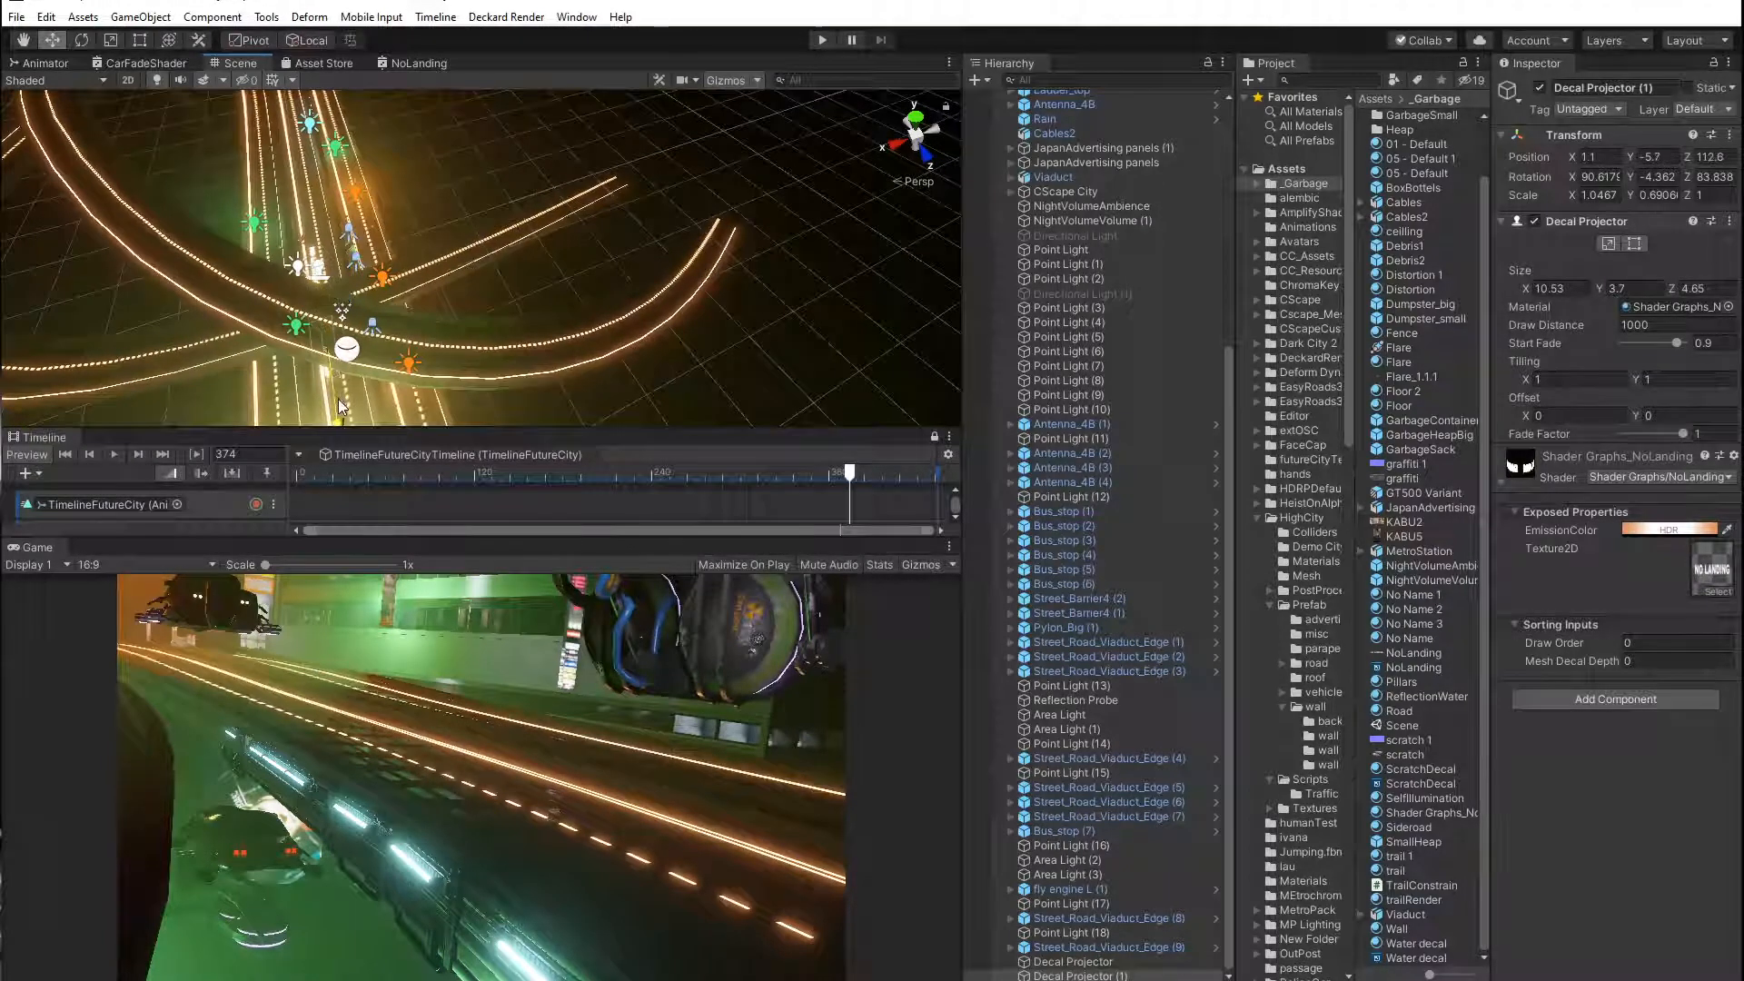
{"action": "right_click_drag", "start_coordinate": [313, 389], "coordinate": [421, 343]}
{"action": "scroll", "coordinate": [427, 341], "scroll_direction": "up", "scroll_amount": 3}
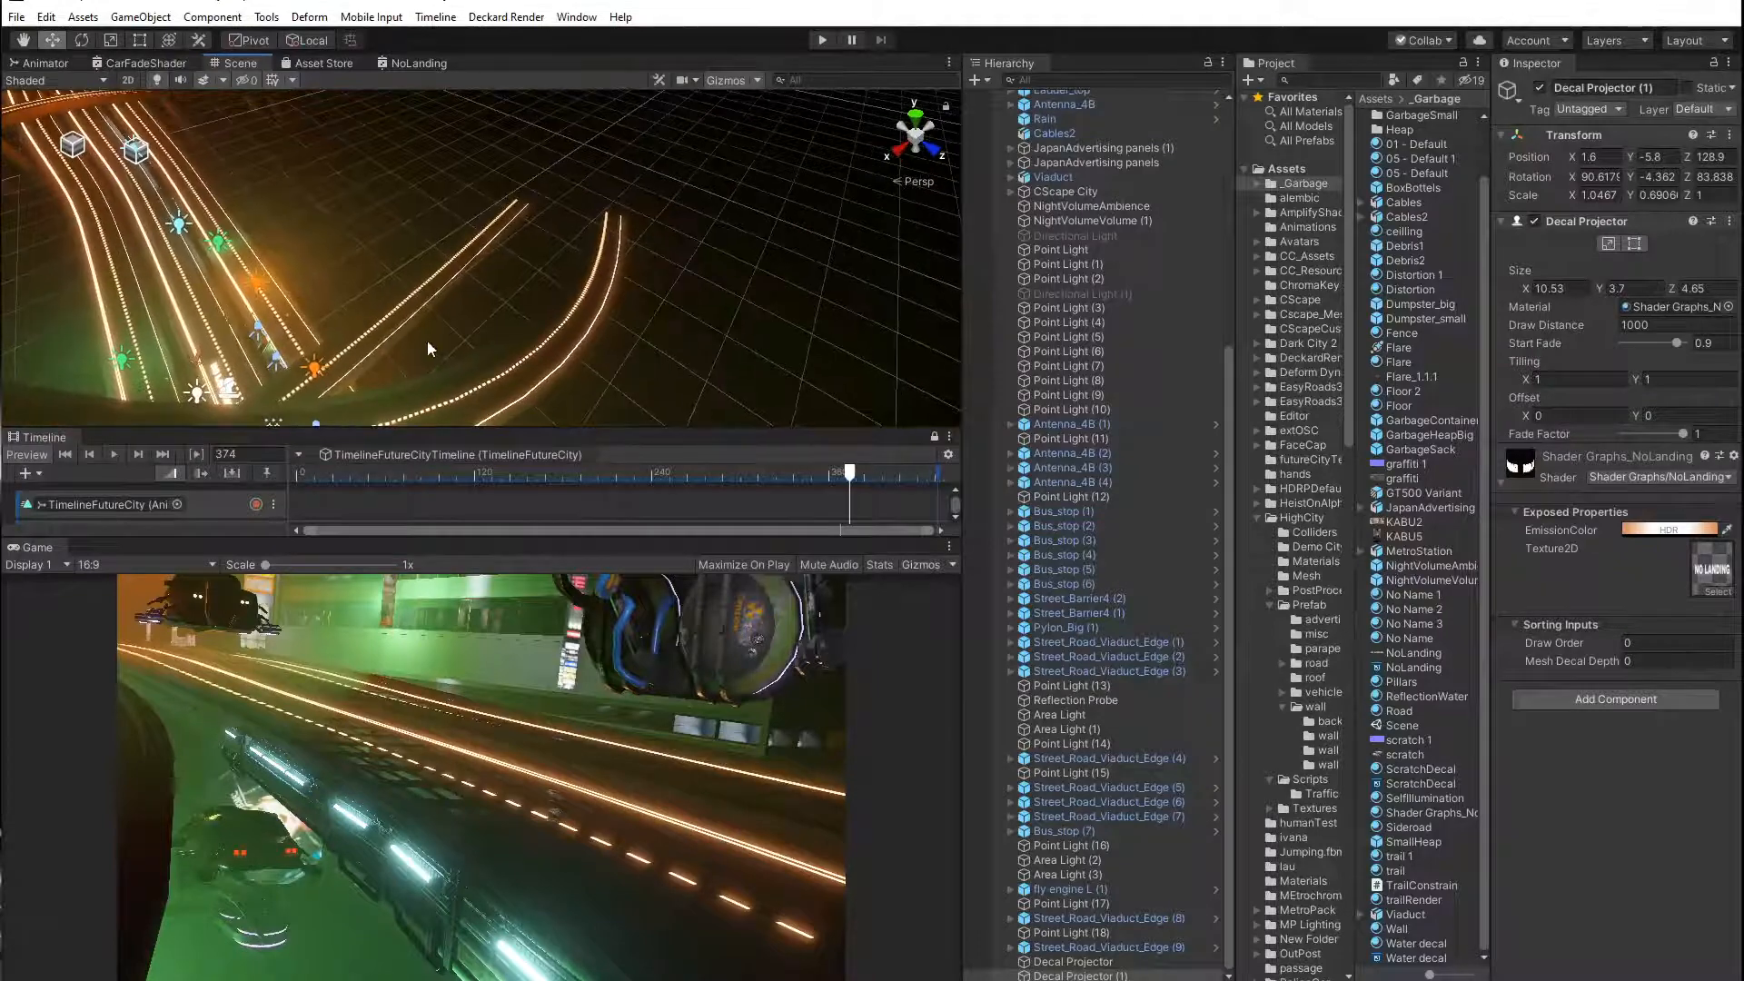
{"action": "middle_click_drag", "start_coordinate": [427, 341], "coordinate": [437, 265]}
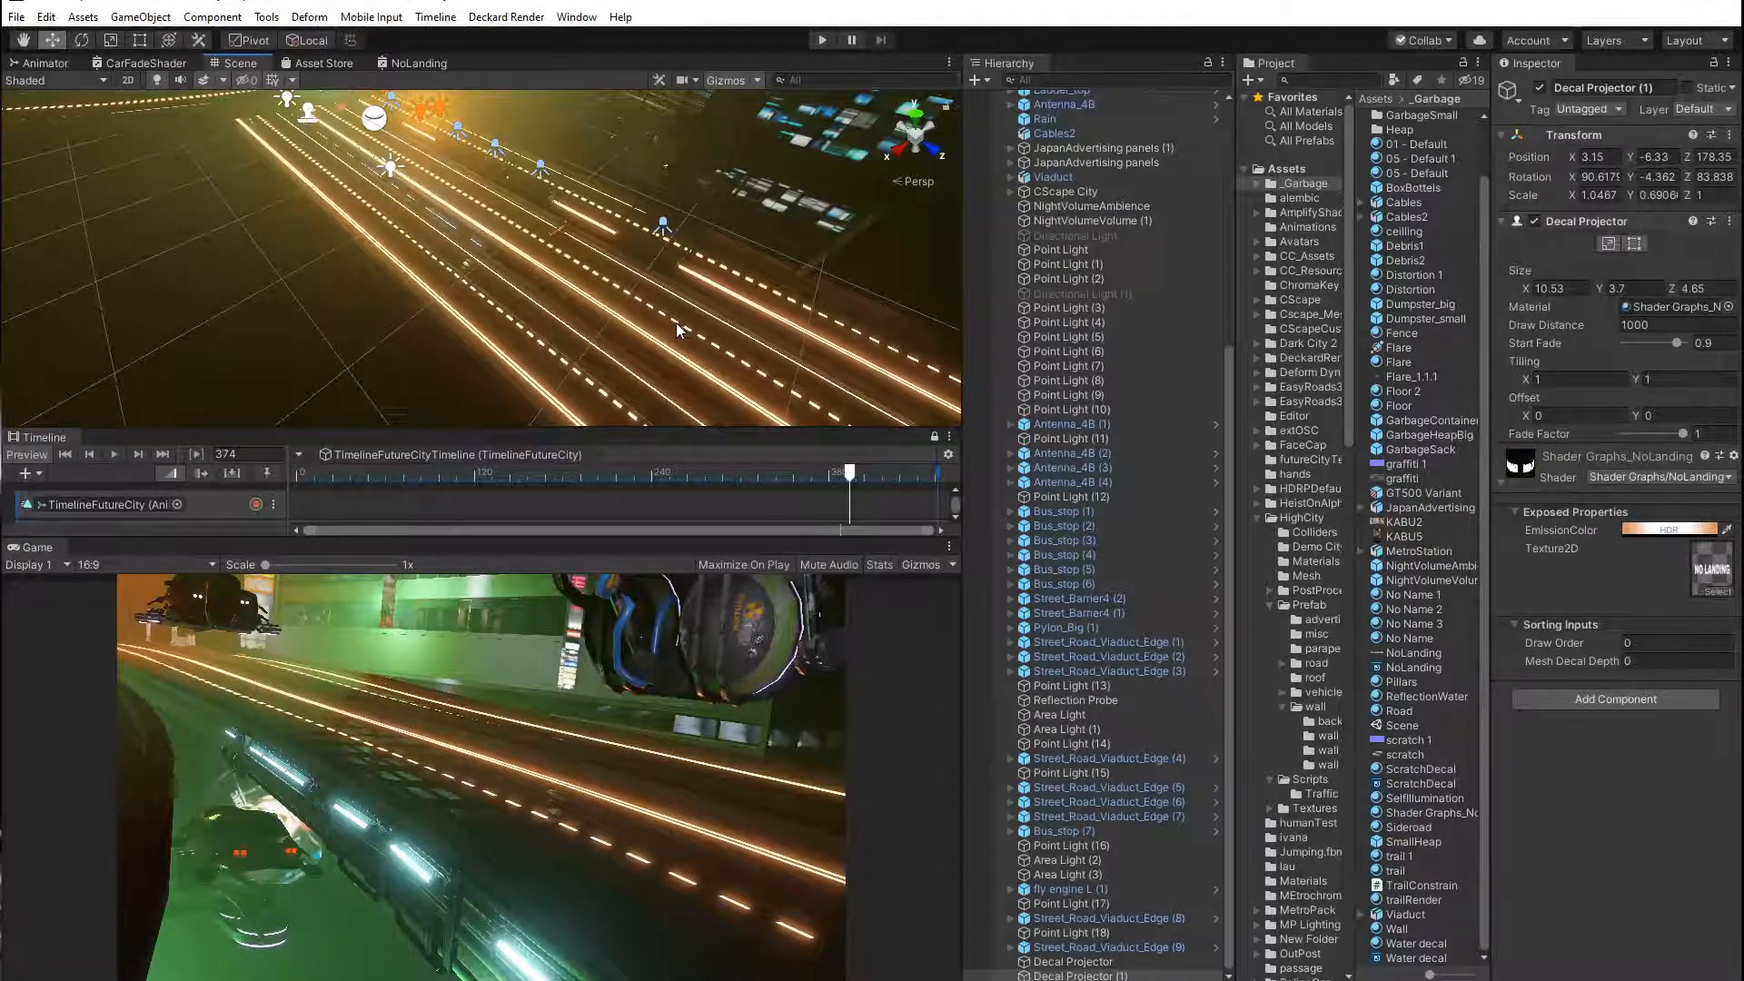
{"action": "middle_click_drag", "start_coordinate": [678, 325], "coordinate": [641, 296]}
{"action": "left_click_drag", "start_coordinate": [689, 326], "coordinate": [703, 334]}
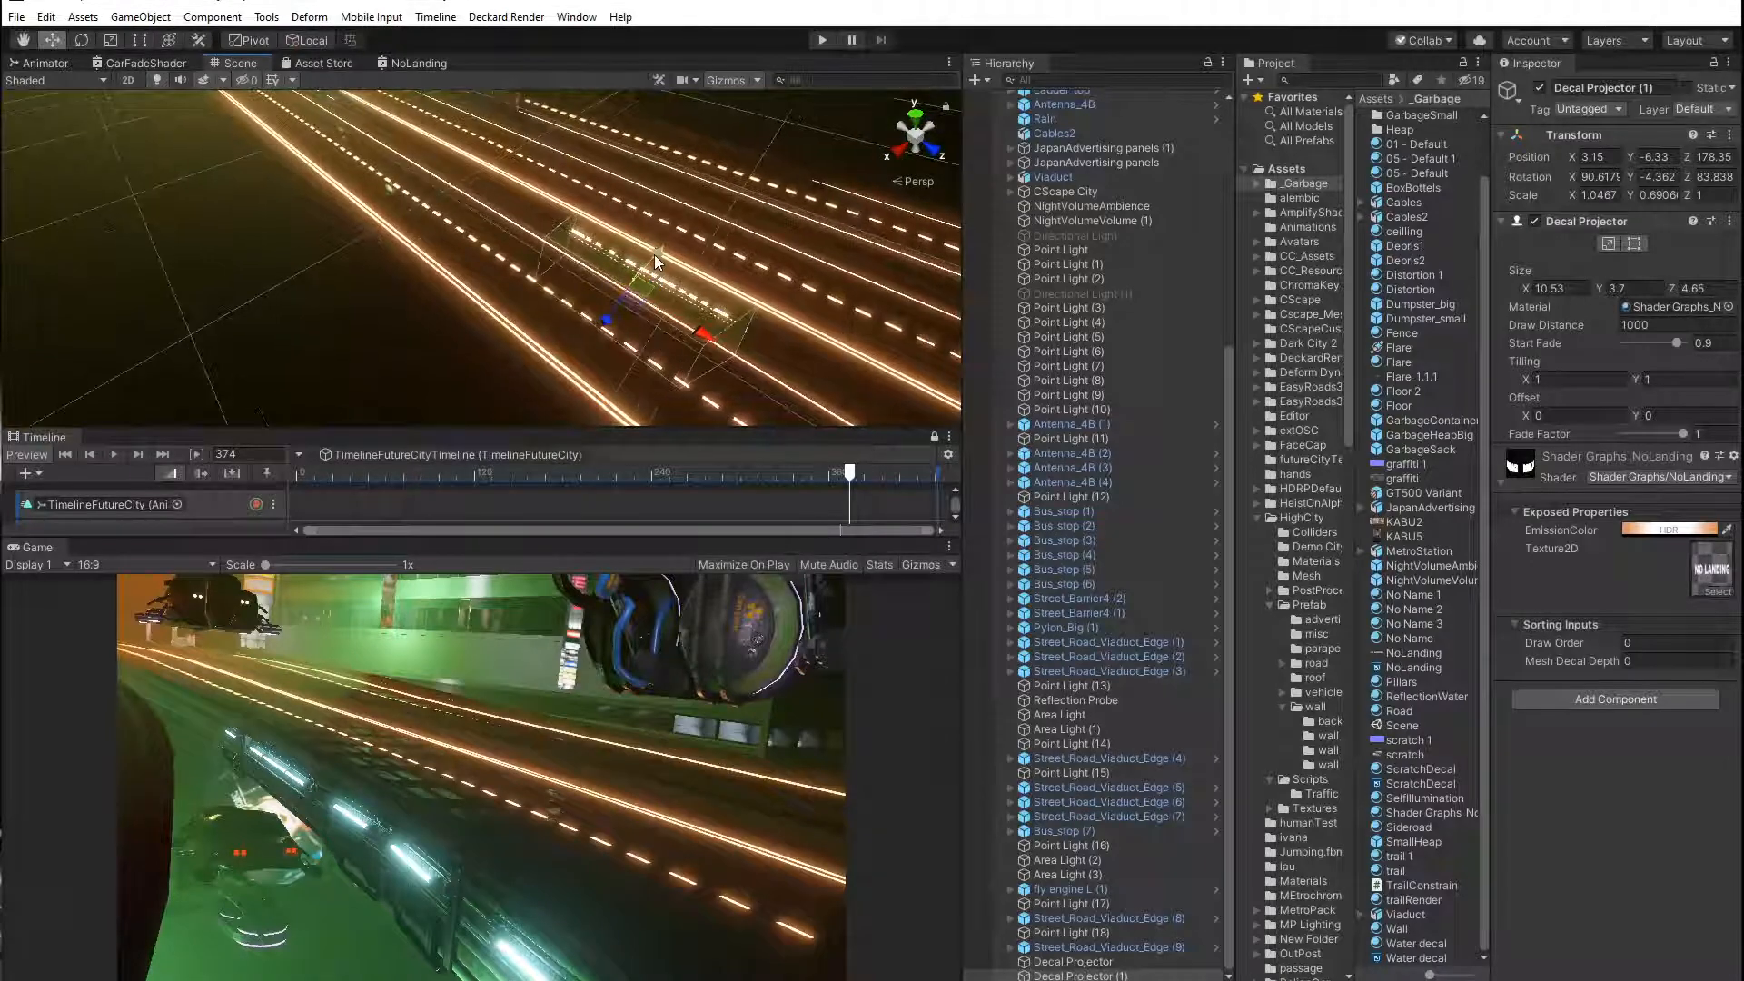
Raise the duplicated decal and push it farther down the highway to about X 3.96, Y -2.27, Z 204.07.
{"action": "right_click_drag", "start_coordinate": [677, 298], "coordinate": [745, 241]}
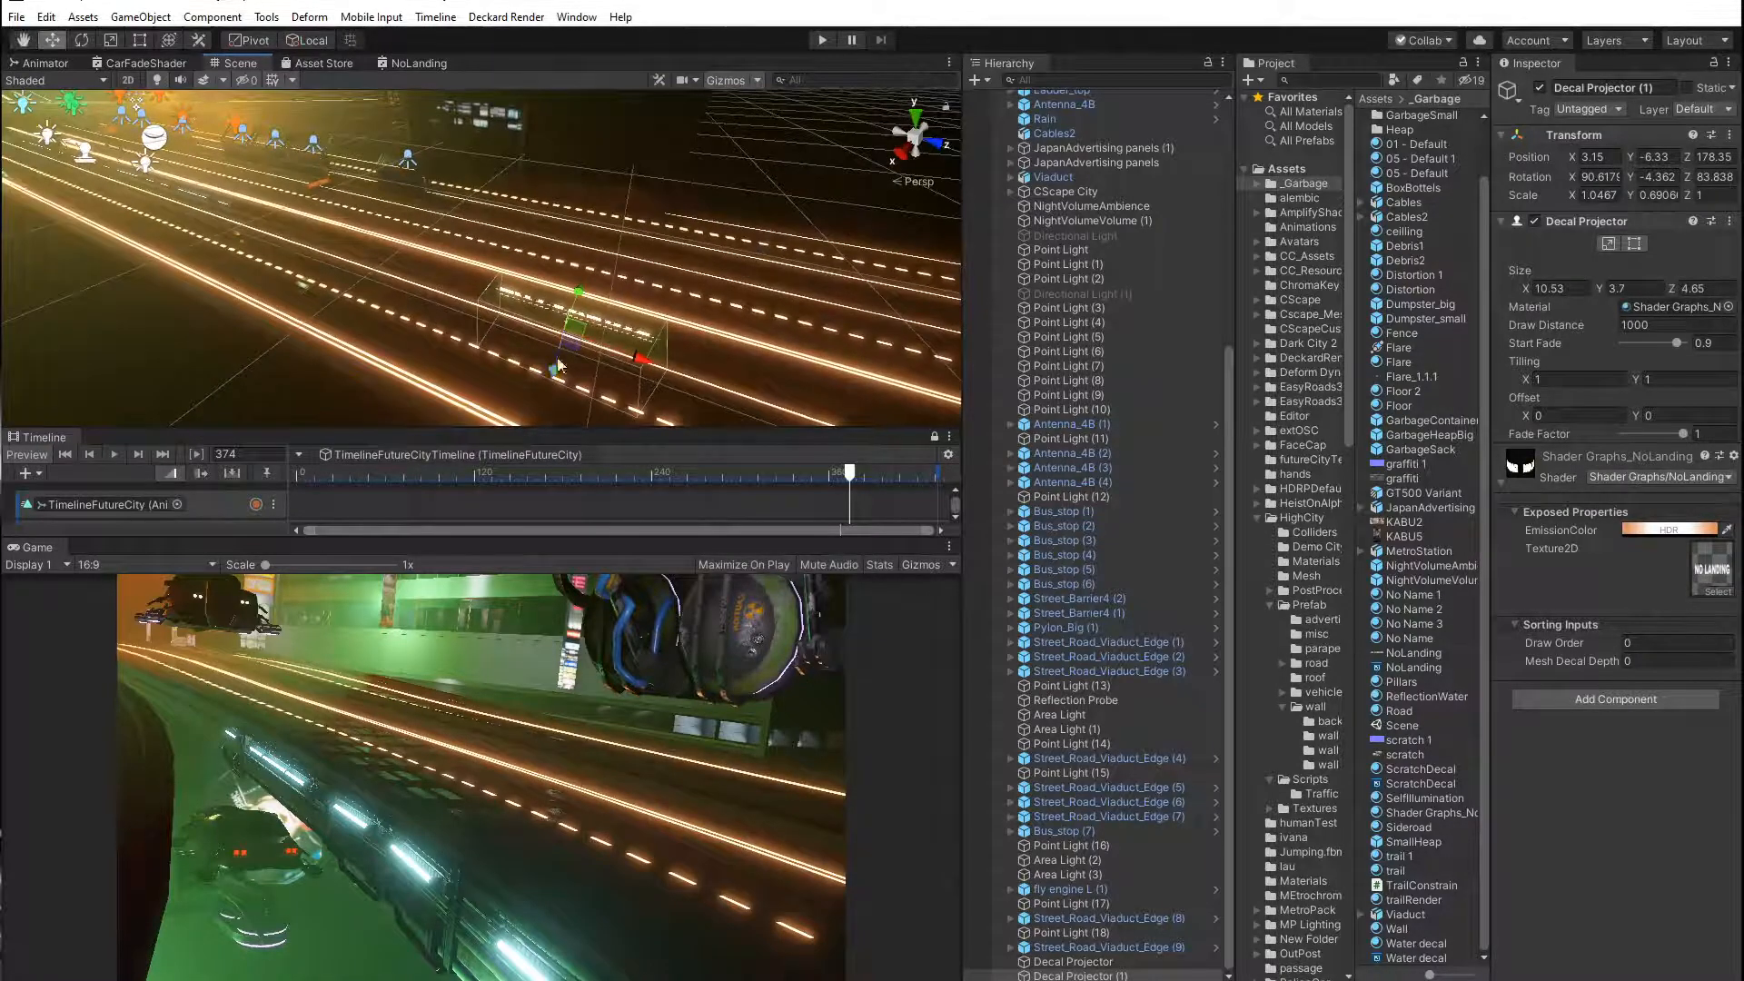
{"action": "left_click_drag", "start_coordinate": [552, 369], "coordinate": [814, 352]}
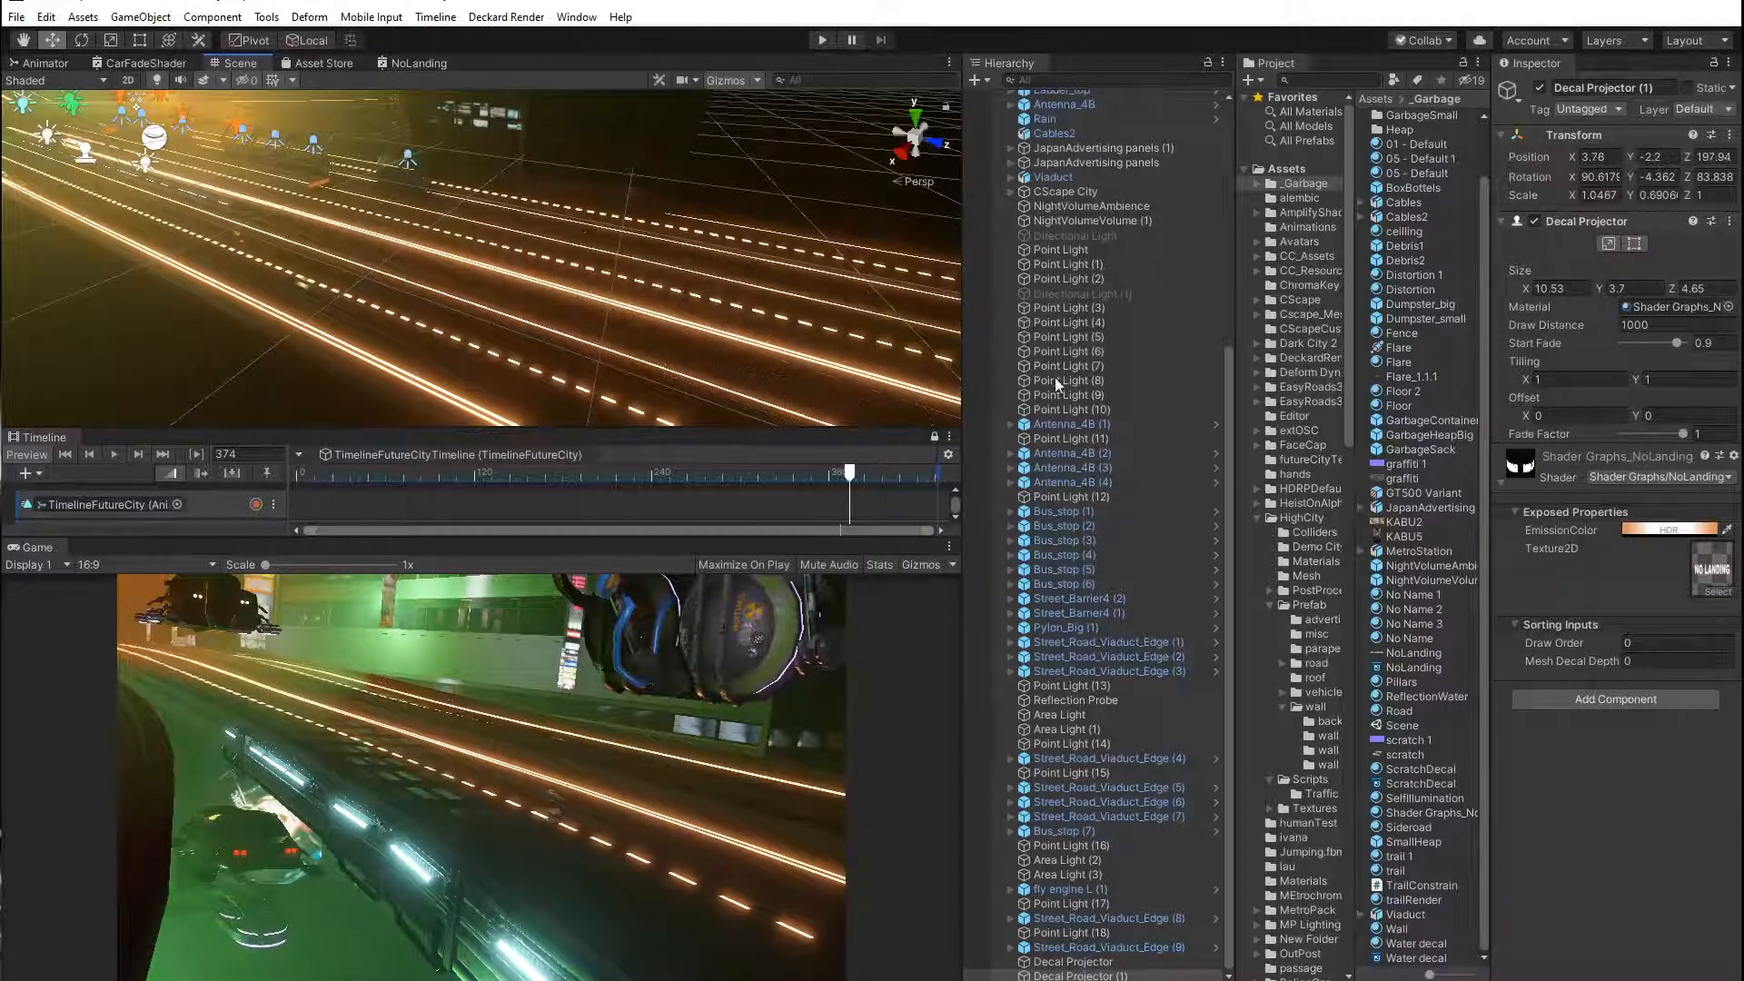
{"action": "middle_click_drag", "start_coordinate": [639, 296], "coordinate": [600, 368]}
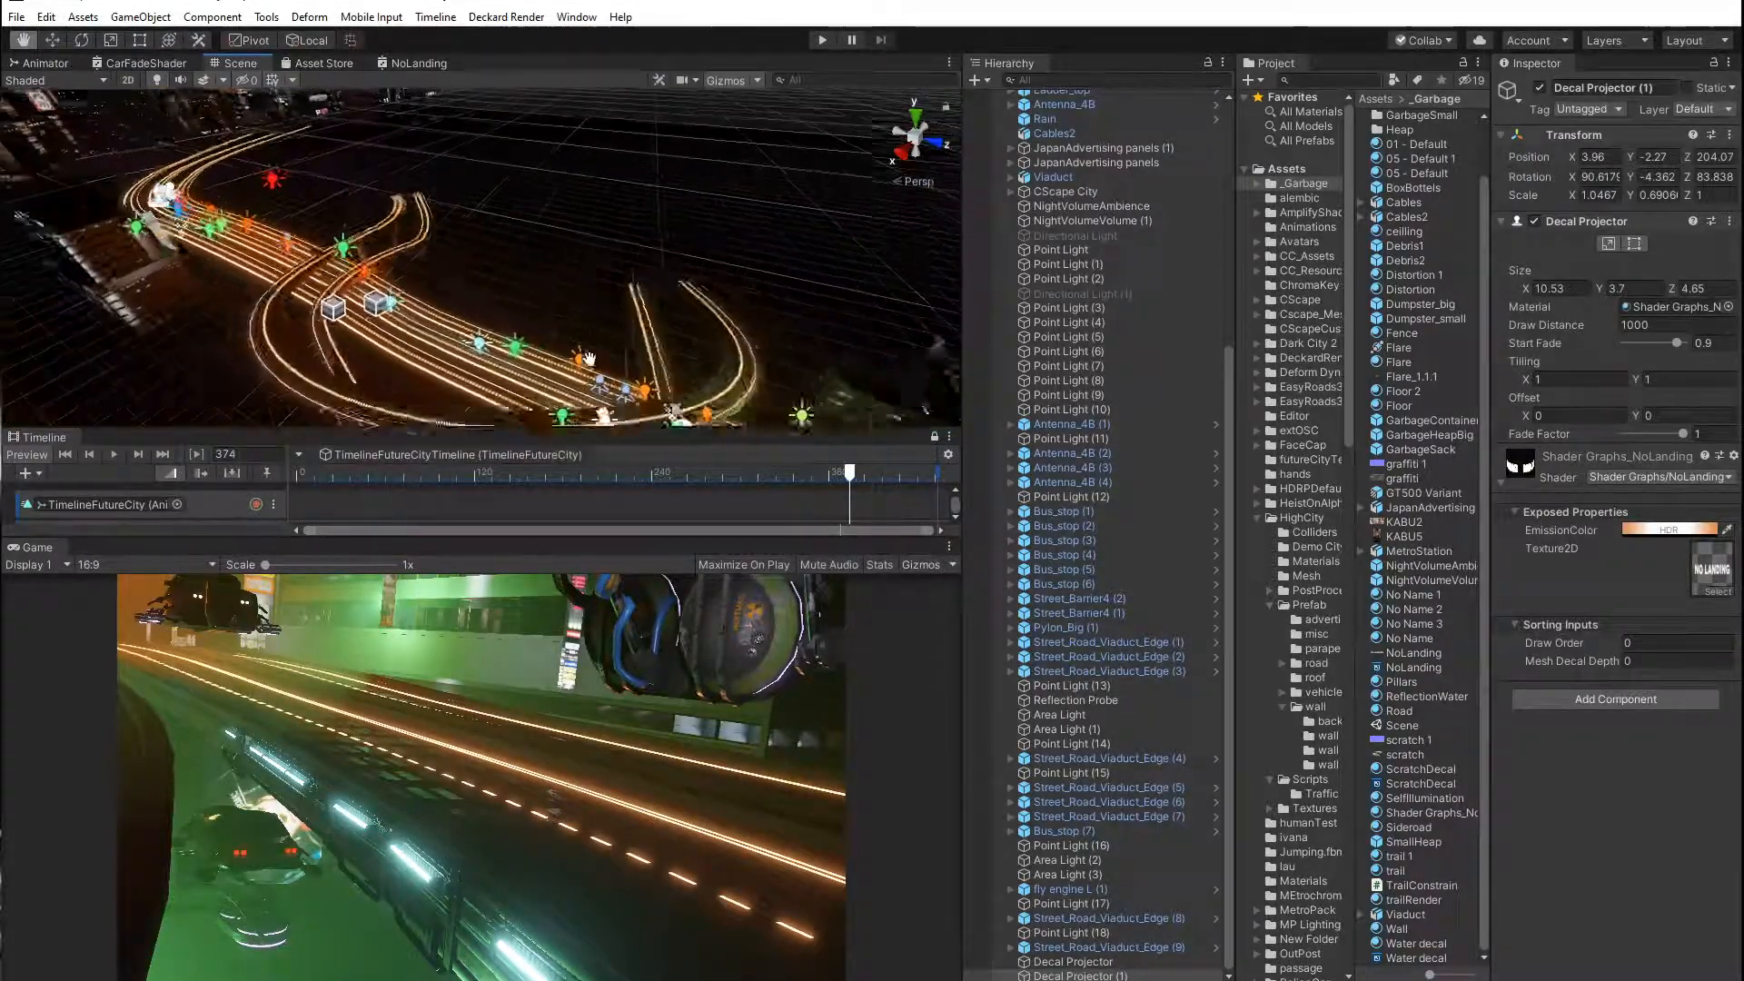
Bring the duplicated decal back past the first interchange to about X -3.54, Y 0.29, Z -34.62.
{"action": "right_click_drag", "start_coordinate": [436, 300], "coordinate": [576, 234]}
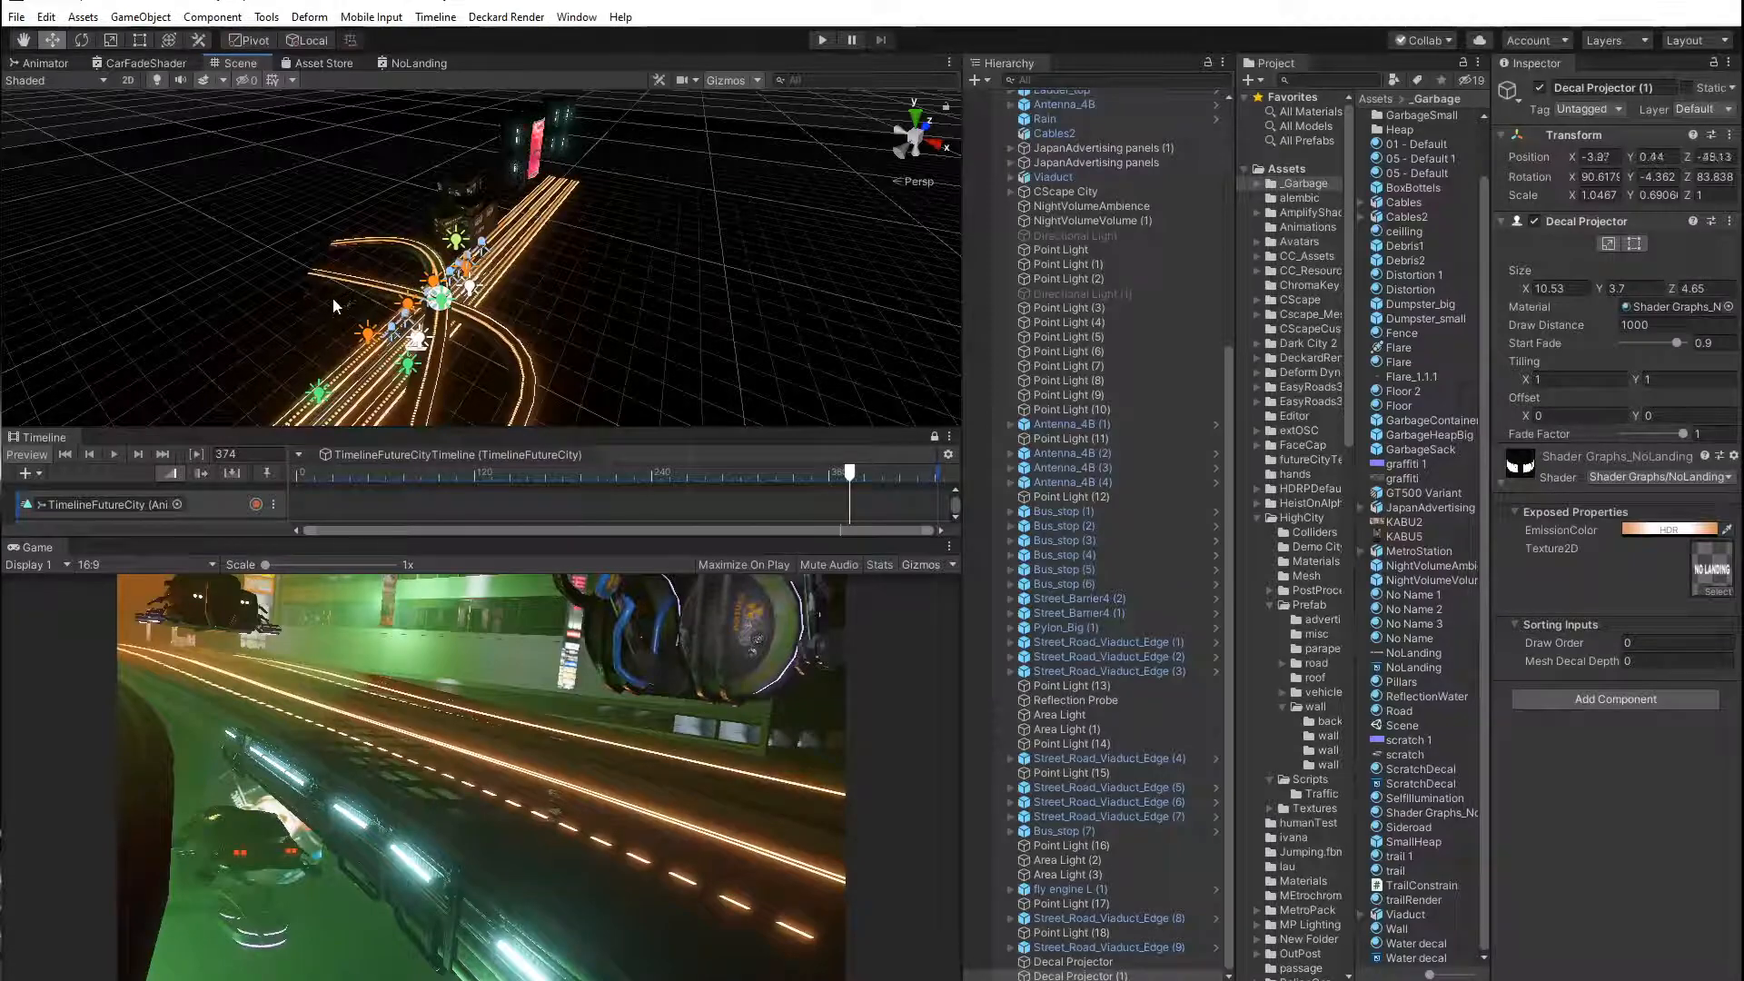
{"action": "left_click_drag", "start_coordinate": [708, 277], "coordinate": [295, 243], "text": "alt"}
{"action": "middle_click_drag", "start_coordinate": [295, 242], "coordinate": [303, 253]}
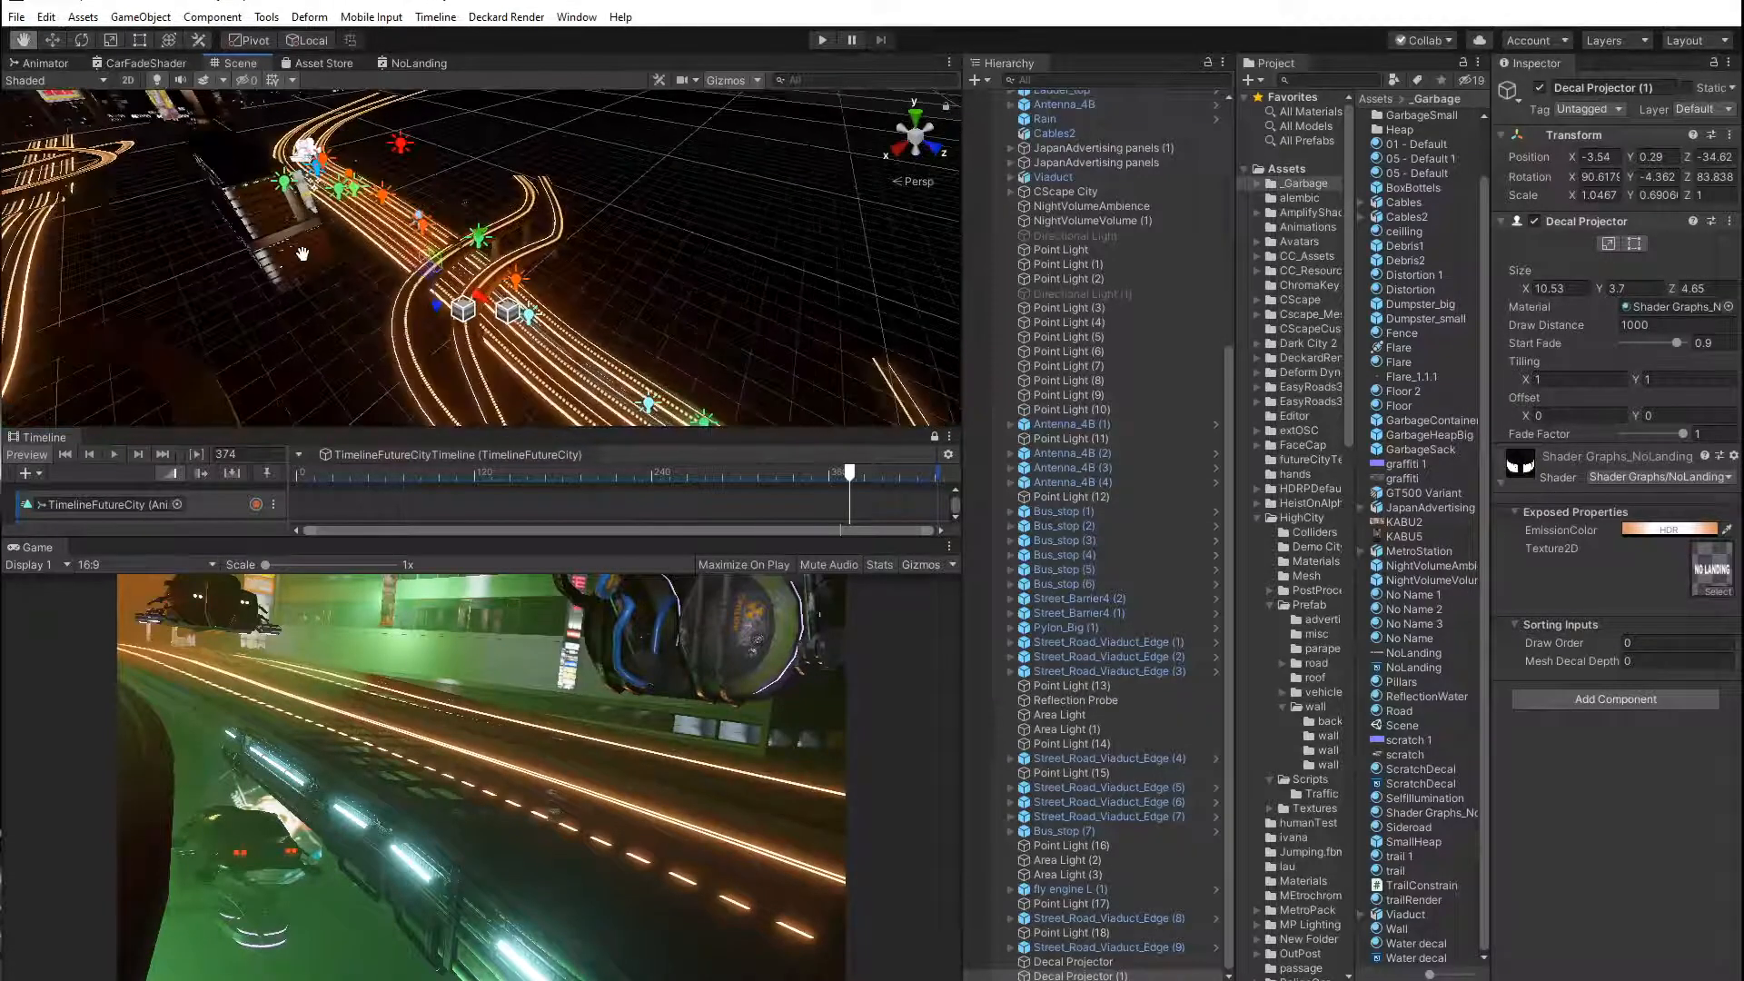
{"action": "scroll", "coordinate": [290, 263], "scroll_direction": "up", "scroll_amount": 3}
{"action": "right_click_drag", "start_coordinate": [444, 292], "coordinate": [195, 202]}
{"action": "middle_click_drag", "start_coordinate": [463, 272], "coordinate": [381, 238]}
{"action": "right_click_drag", "start_coordinate": [432, 313], "coordinate": [642, 287]}
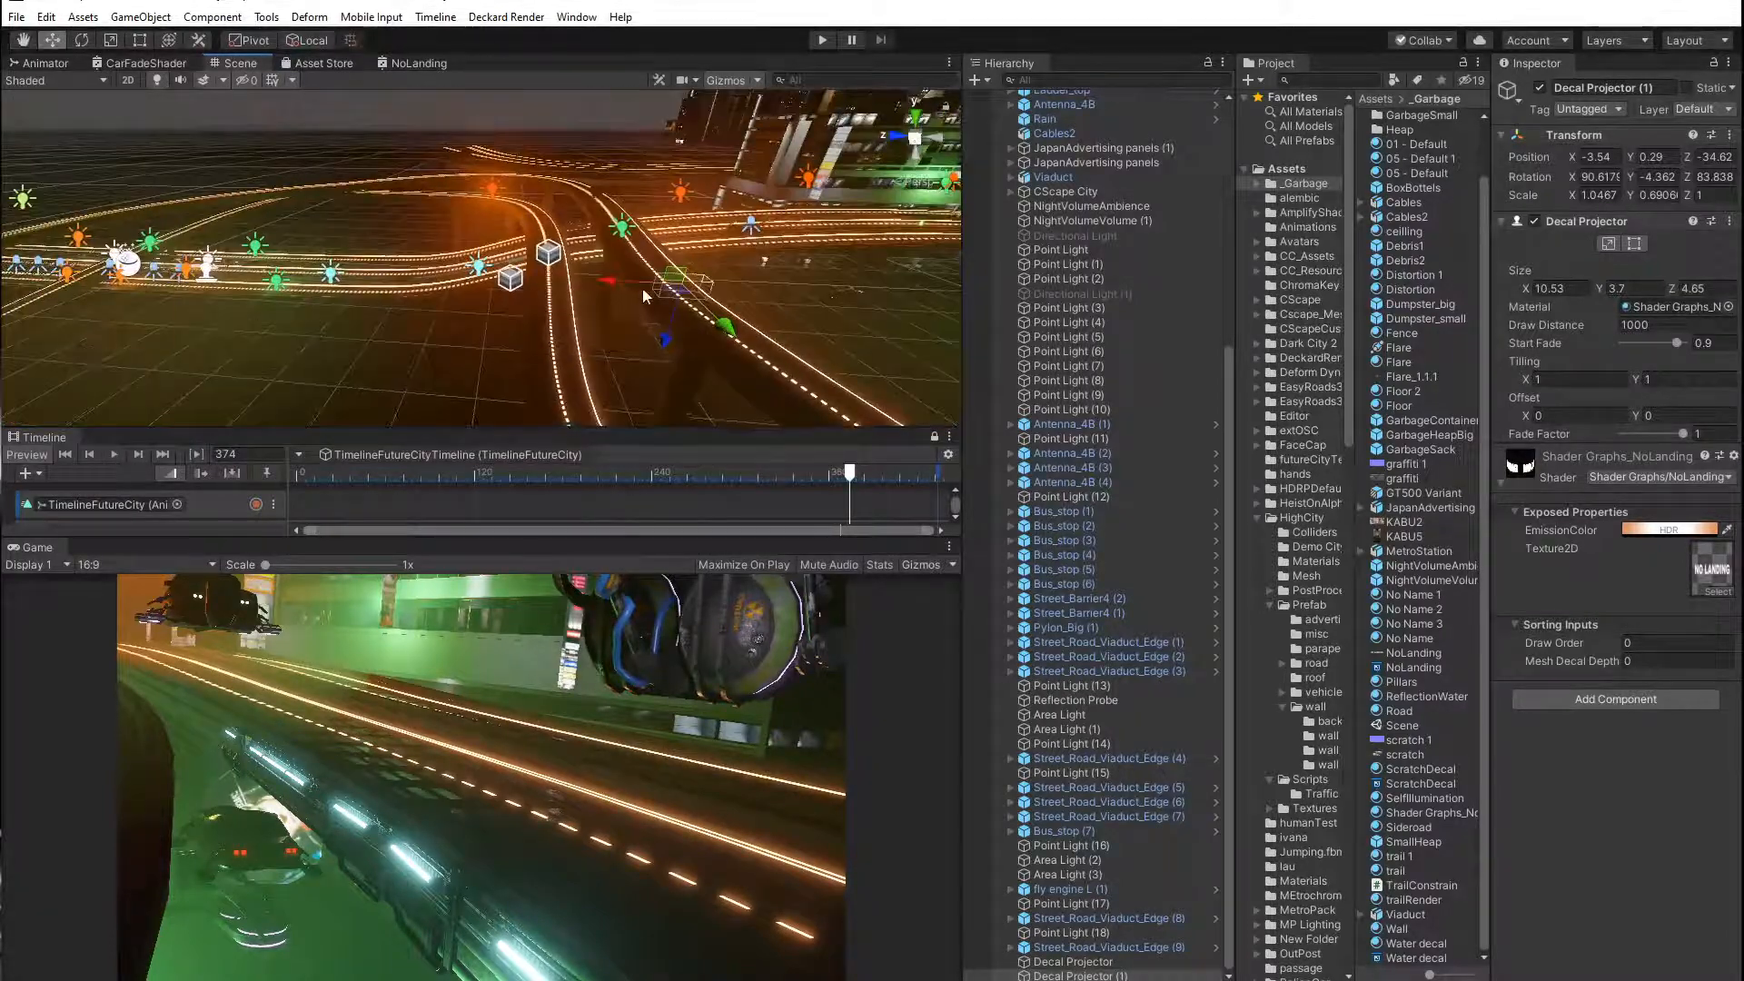
Move the duplicated decal along the highway curve to about X -7.99, Y 16.1, Z -161.38.
{"action": "right_click_drag", "start_coordinate": [907, 303], "coordinate": [650, 311]}
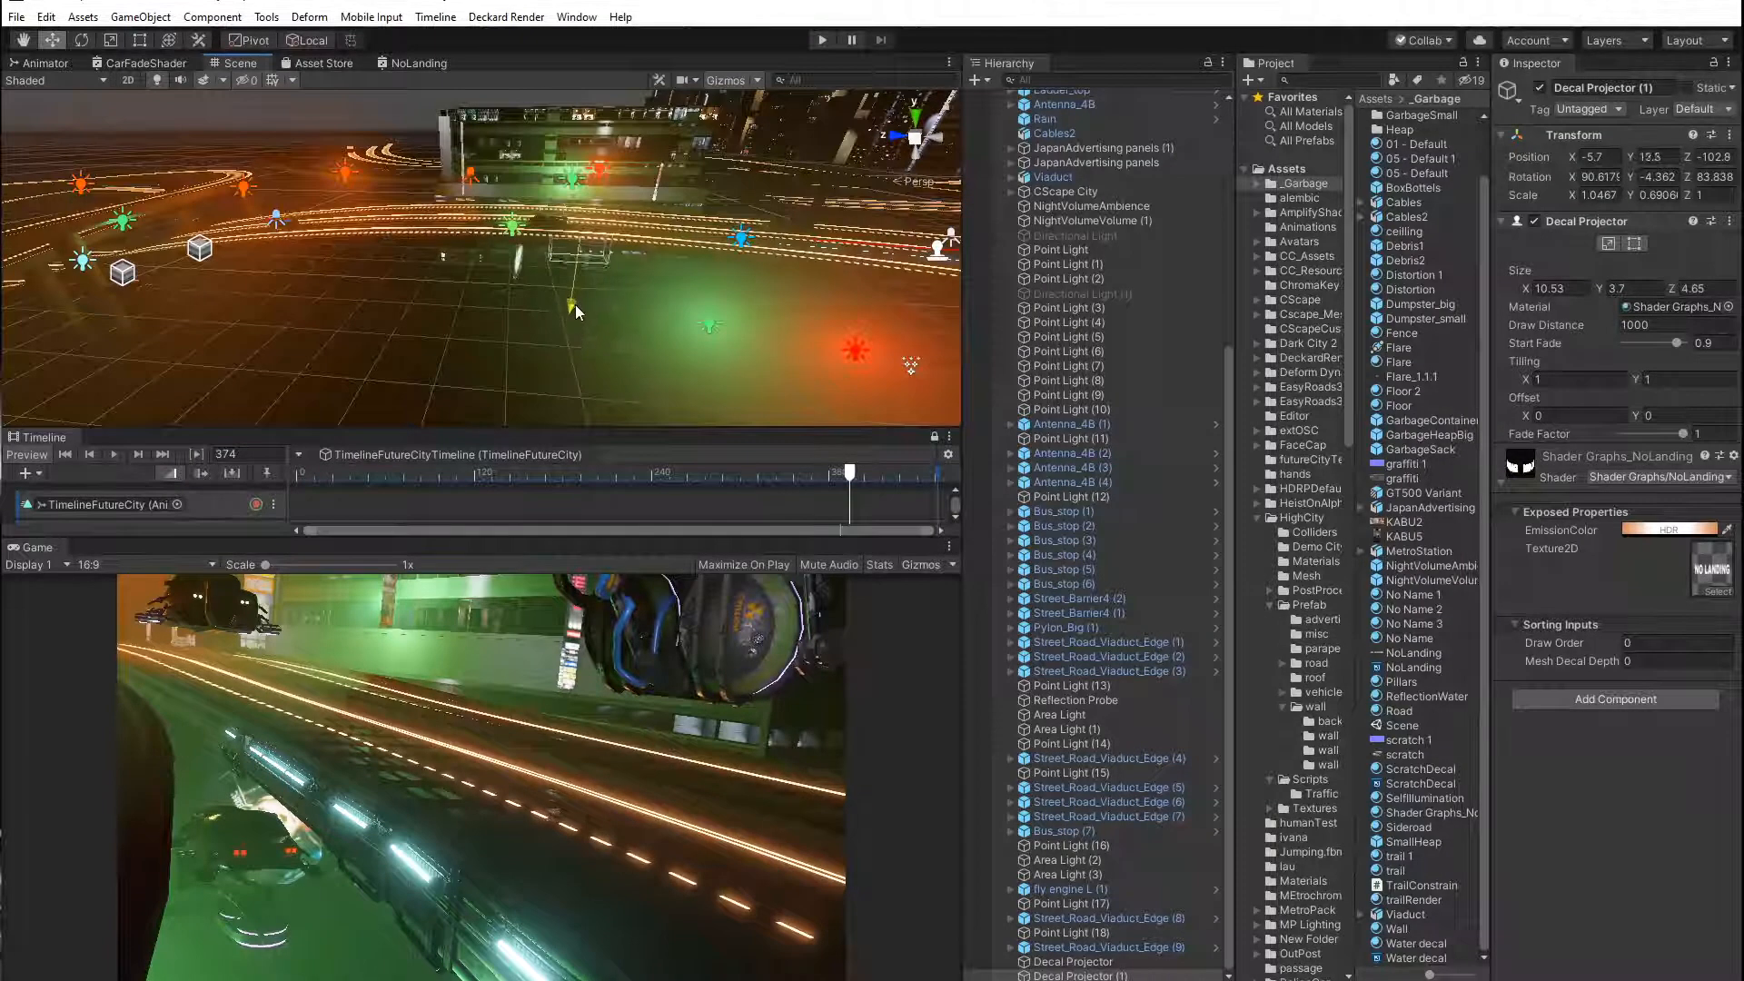
{"action": "left_click_drag", "start_coordinate": [575, 304], "coordinate": [580, 292]}
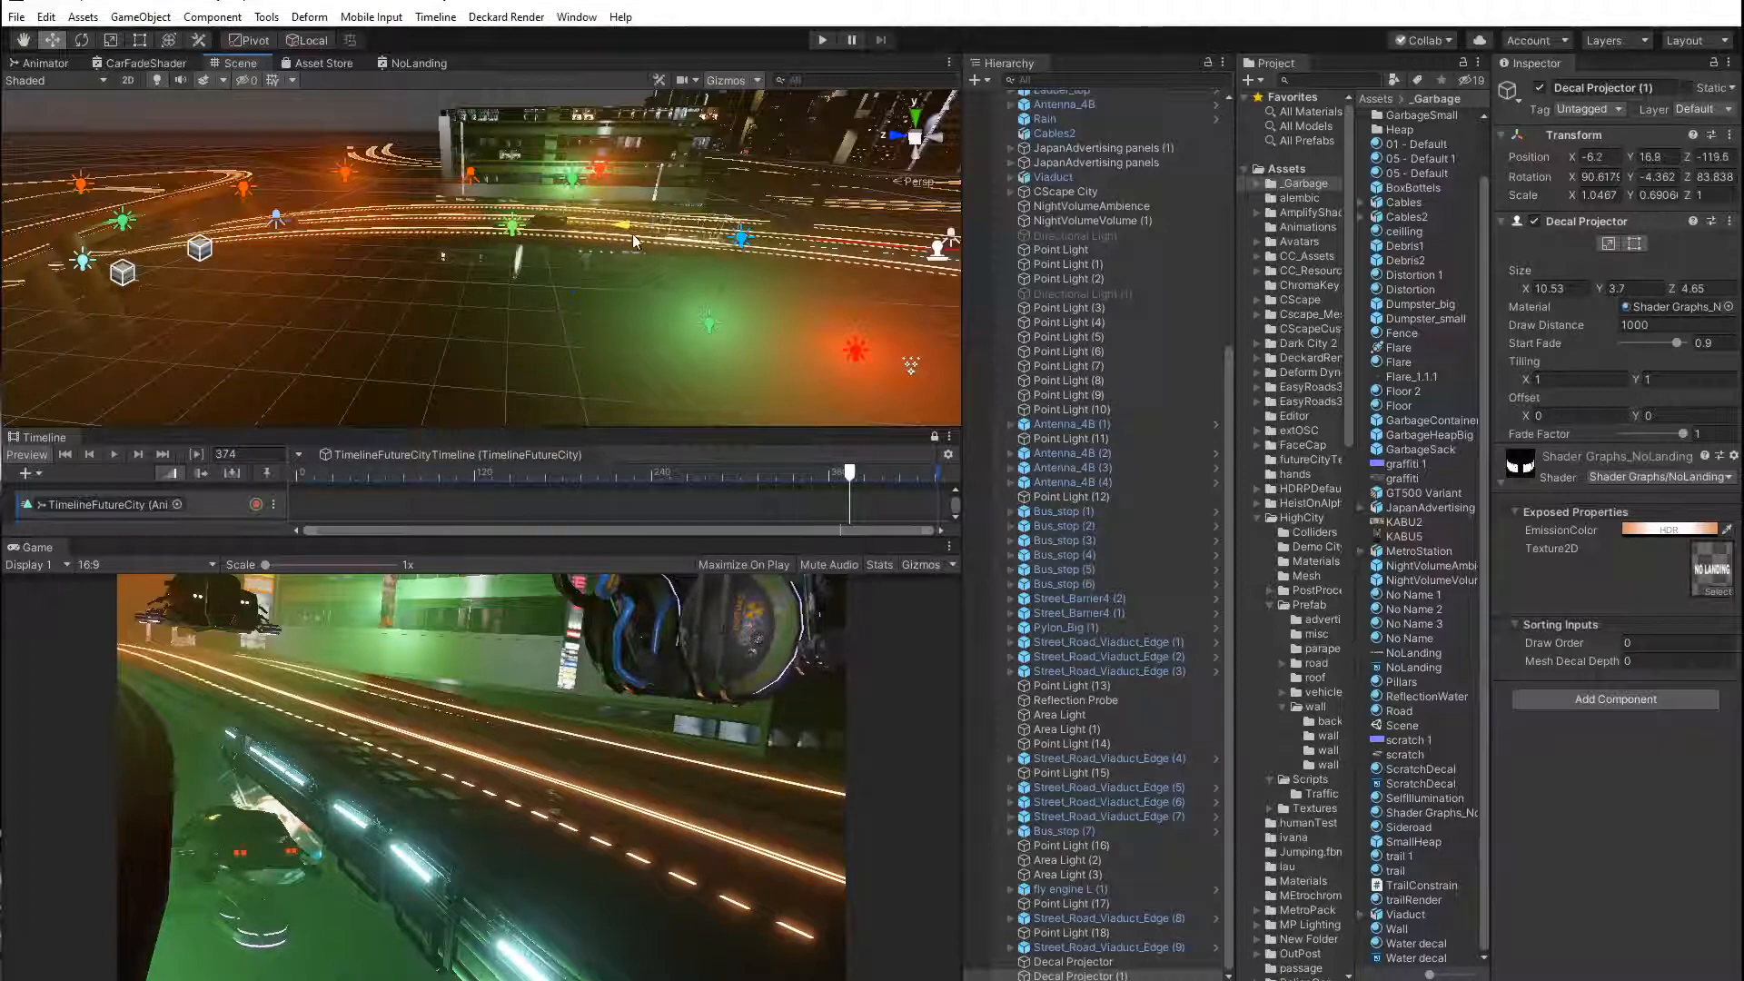
{"action": "left_click_drag", "start_coordinate": [688, 238], "coordinate": [773, 245]}
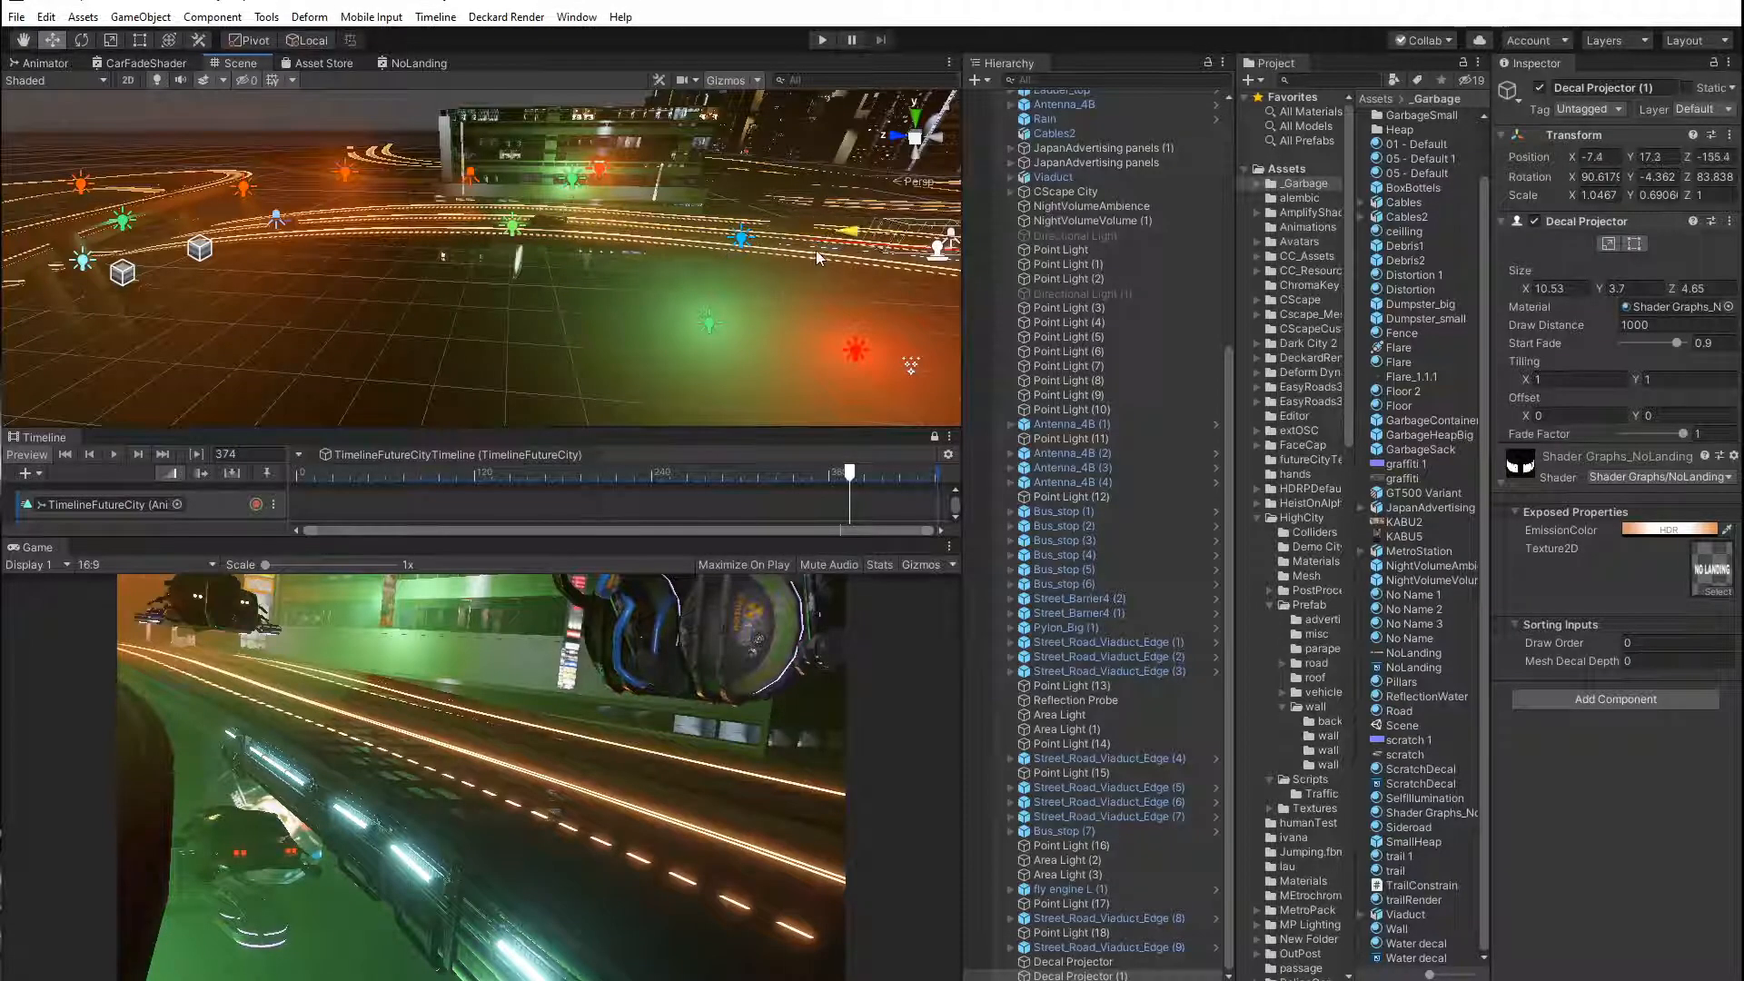
{"action": "middle_click_drag", "start_coordinate": [837, 257], "coordinate": [622, 285]}
{"action": "left_click_drag", "start_coordinate": [535, 324], "coordinate": [455, 342]}
{"action": "middle_click_drag", "start_coordinate": [717, 289], "coordinate": [467, 307]}
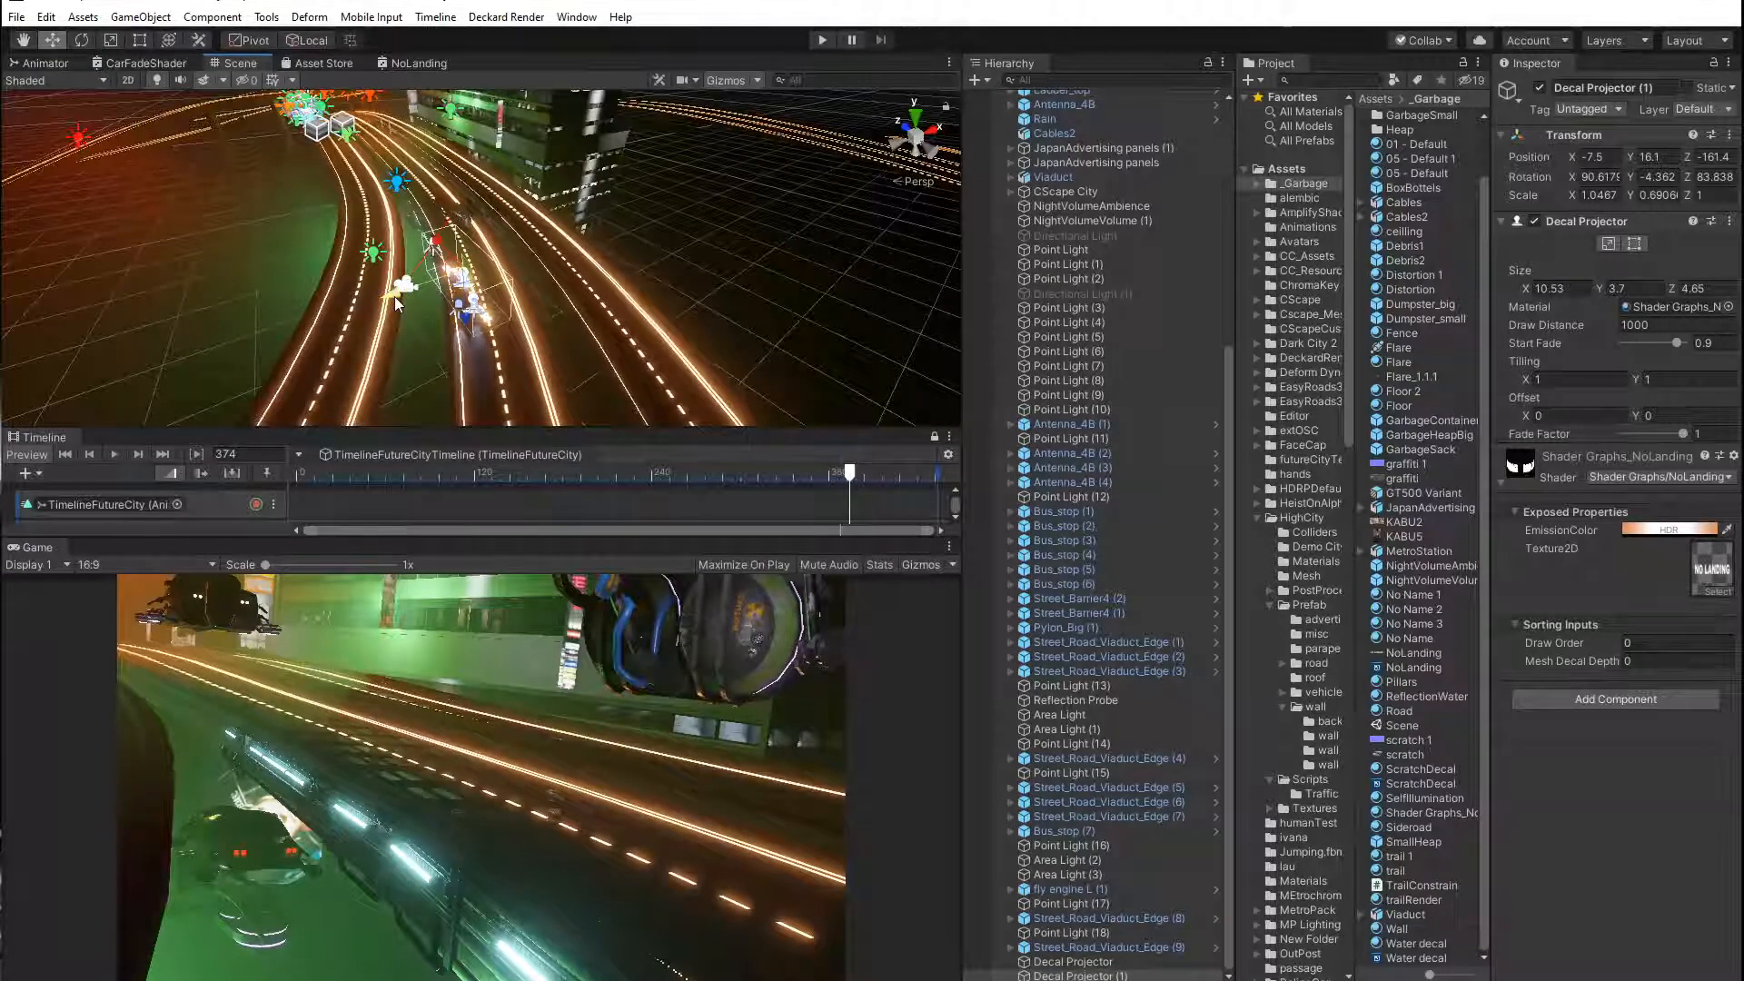
{"action": "left_click_drag", "start_coordinate": [397, 304], "coordinate": [564, 315]}
Lower the duplicated decal toward the road surface to about Y 11.75.
{"action": "middle_click_drag", "start_coordinate": [456, 327], "coordinate": [465, 293]}
{"action": "left_click_drag", "start_coordinate": [465, 294], "coordinate": [422, 304], "text": "alt"}
{"action": "middle_click_drag", "start_coordinate": [422, 304], "coordinate": [545, 273]}
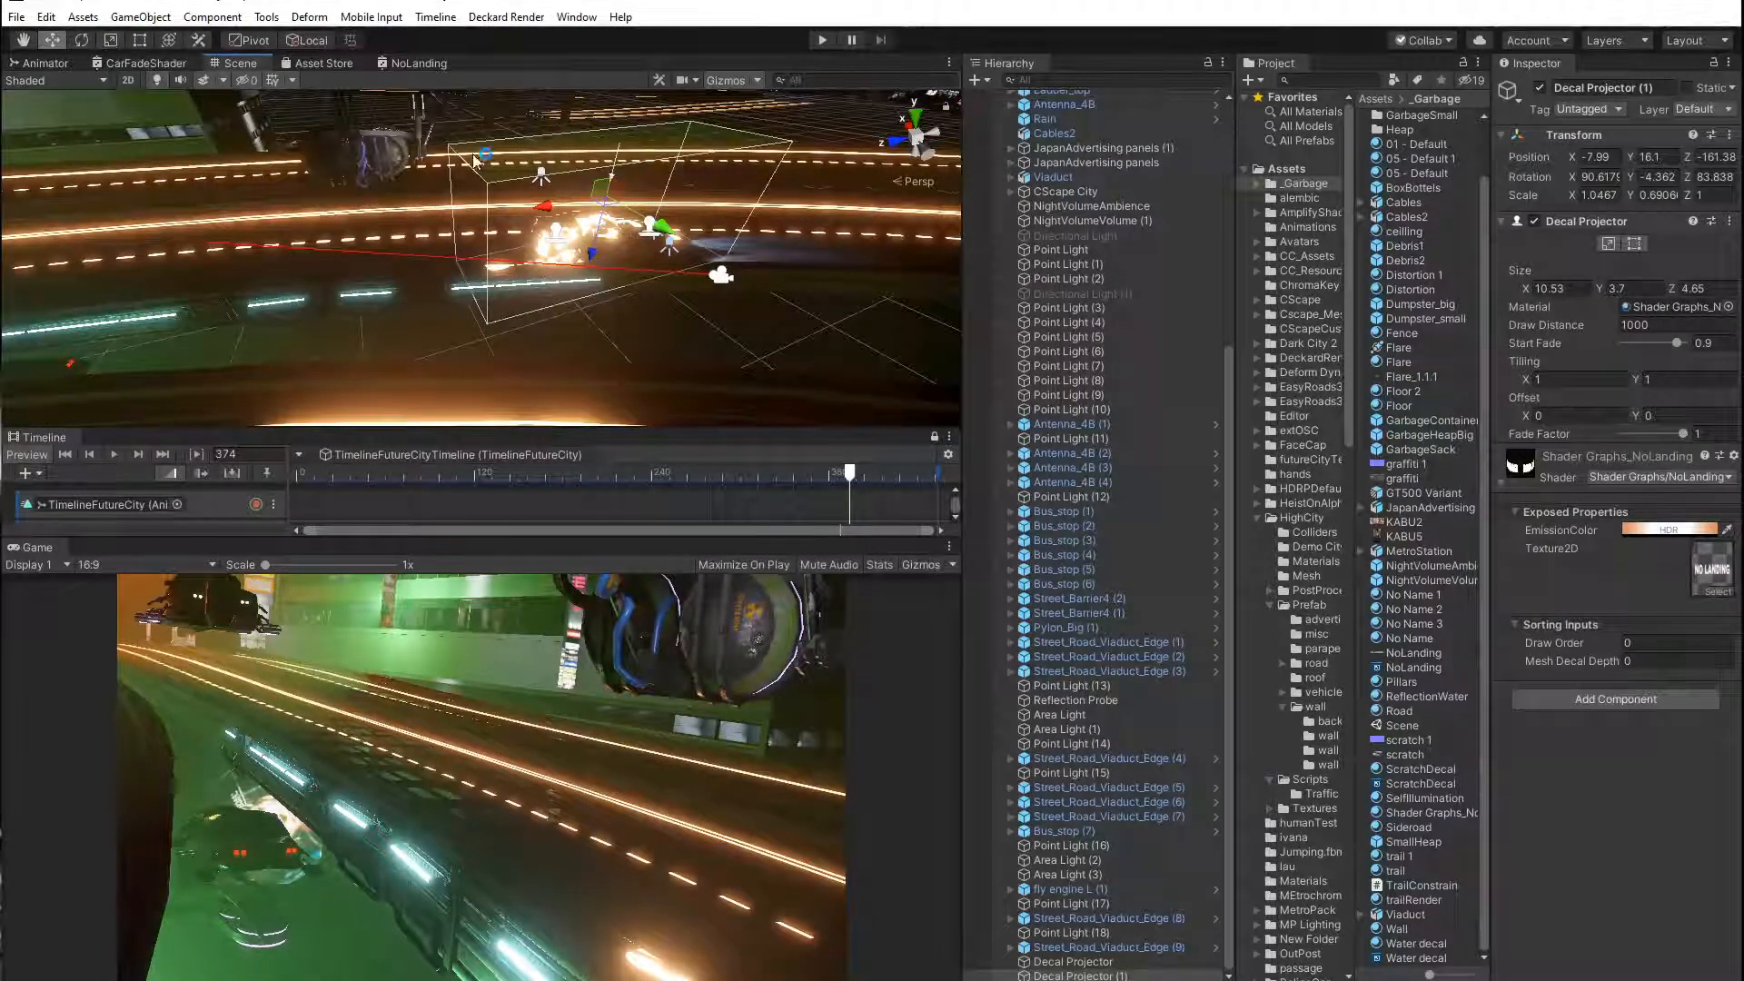
{"action": "left_click_drag", "start_coordinate": [592, 263], "coordinate": [601, 324]}
{"action": "scroll", "coordinate": [588, 295], "scroll_direction": "up", "scroll_amount": 5}
{"action": "middle_click_drag", "start_coordinate": [589, 296], "coordinate": [523, 304]}
{"action": "scroll", "coordinate": [523, 303], "scroll_direction": "down", "scroll_amount": 5}
{"action": "scroll", "coordinate": [523, 303], "scroll_direction": "up", "scroll_amount": 5}
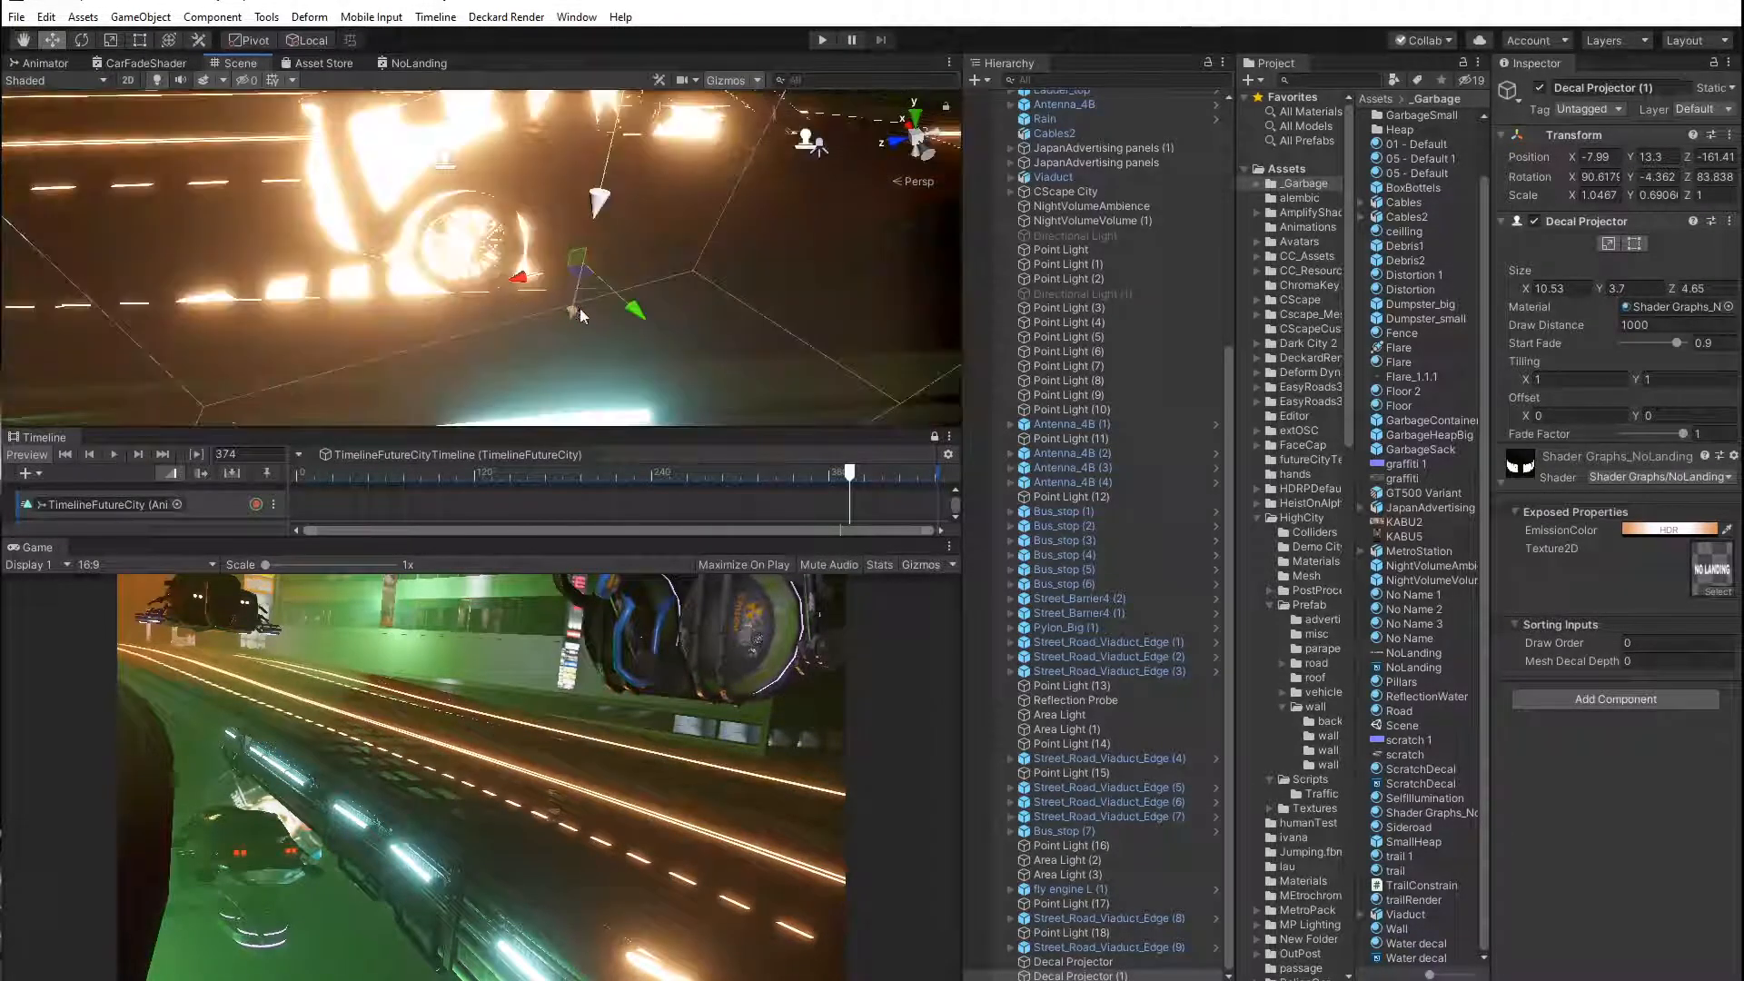
{"action": "left_click_drag", "start_coordinate": [580, 314], "coordinate": [566, 425]}
Shift the duplicated decal sideways to about X -6.52 and rotate it to about 69.15 on Z.
{"action": "left_click_drag", "start_coordinate": [350, 312], "coordinate": [522, 319], "text": "alt"}
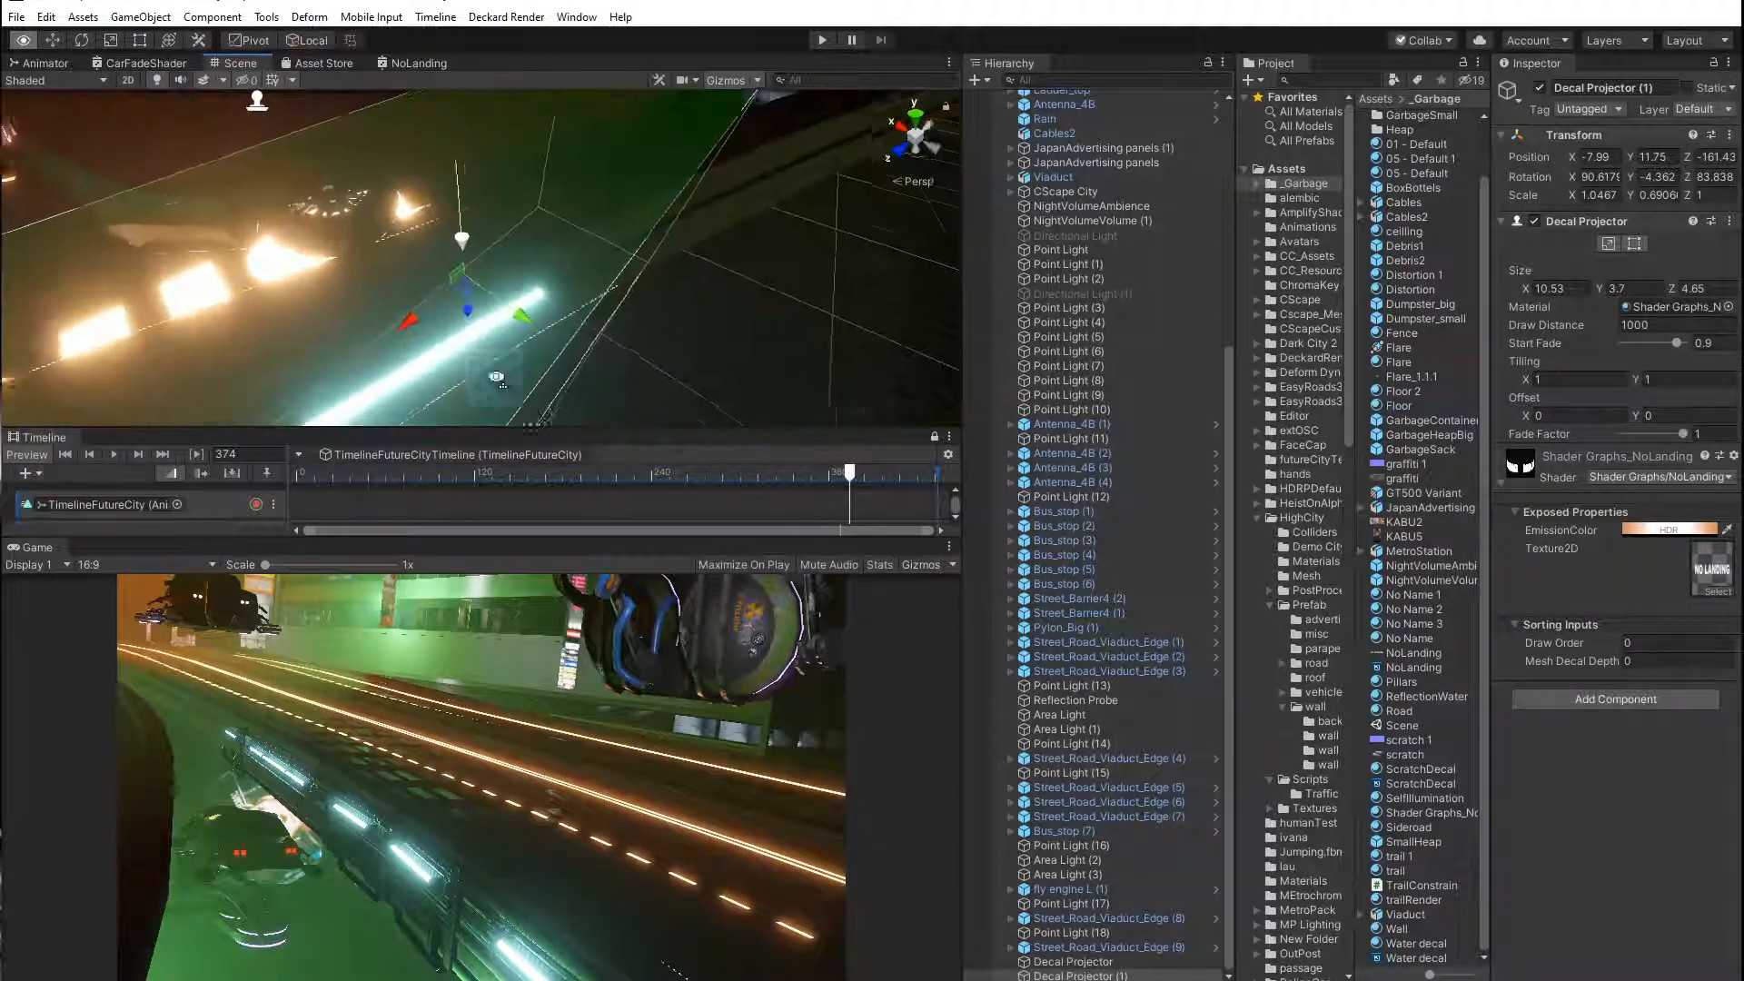
{"action": "scroll", "coordinate": [522, 321], "scroll_direction": "down", "scroll_amount": 5}
{"action": "middle_click_drag", "start_coordinate": [522, 322], "coordinate": [531, 375]}
{"action": "scroll", "coordinate": [536, 317], "scroll_direction": "up", "scroll_amount": 3}
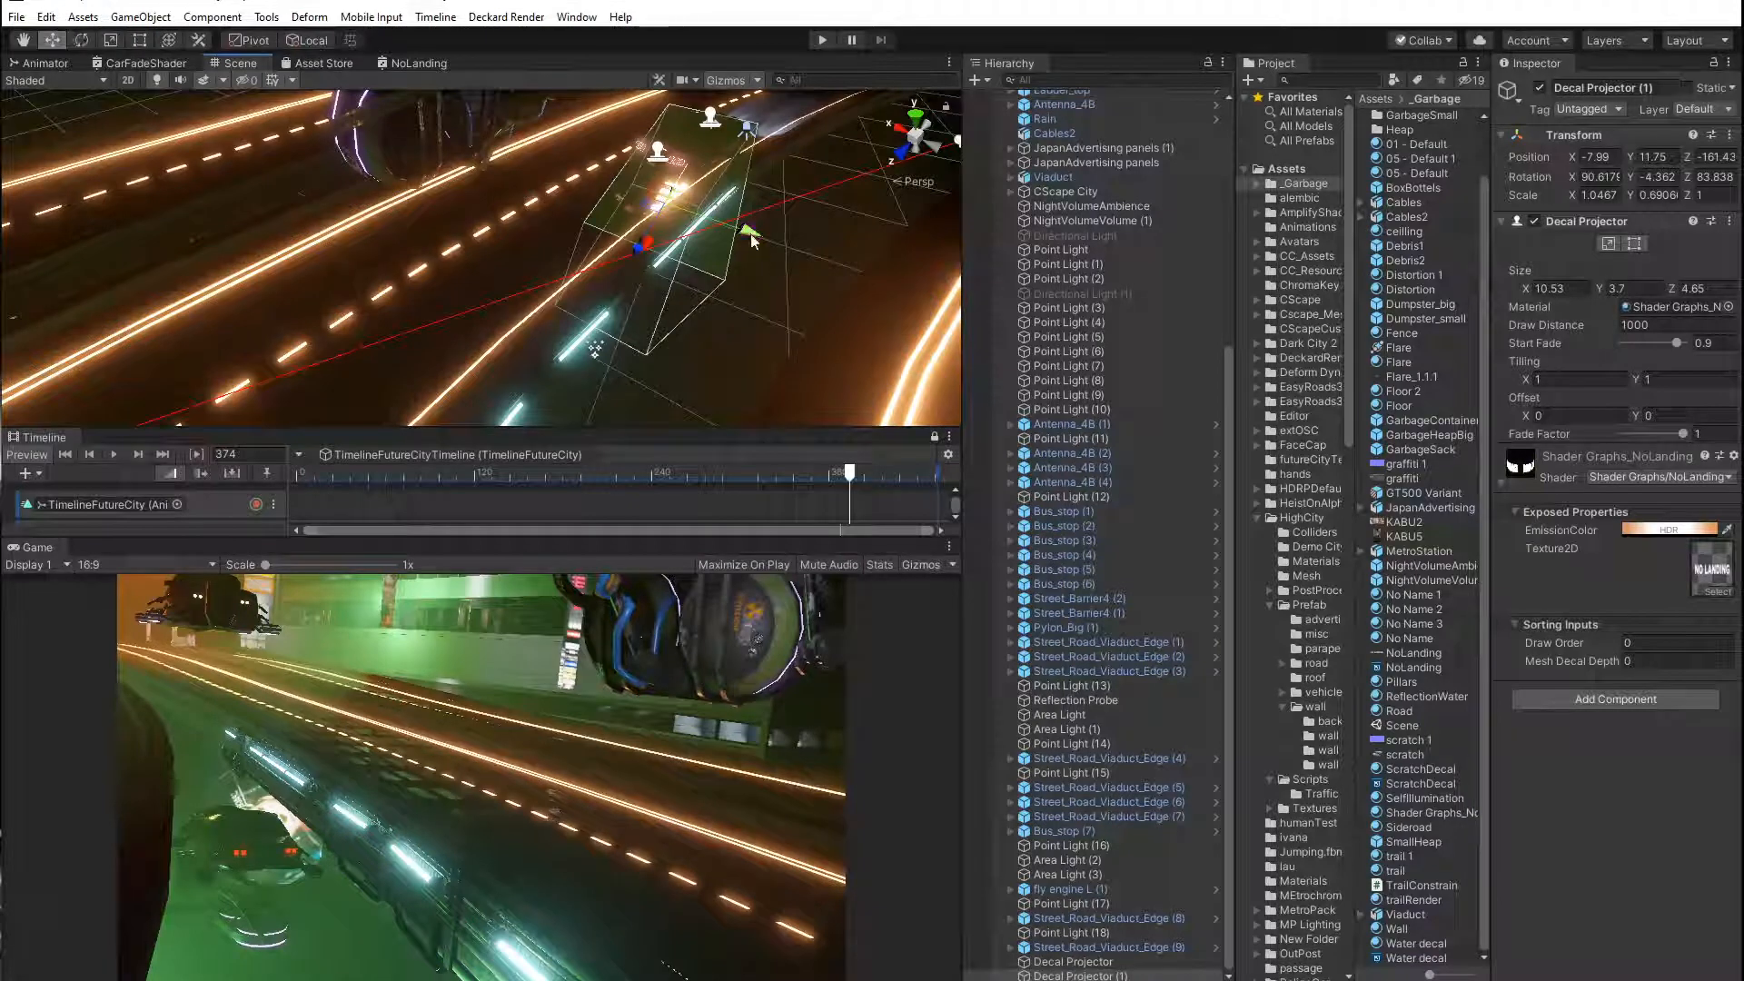
{"action": "left_click_drag", "start_coordinate": [751, 239], "coordinate": [713, 232]}
{"action": "key", "text": "e"}
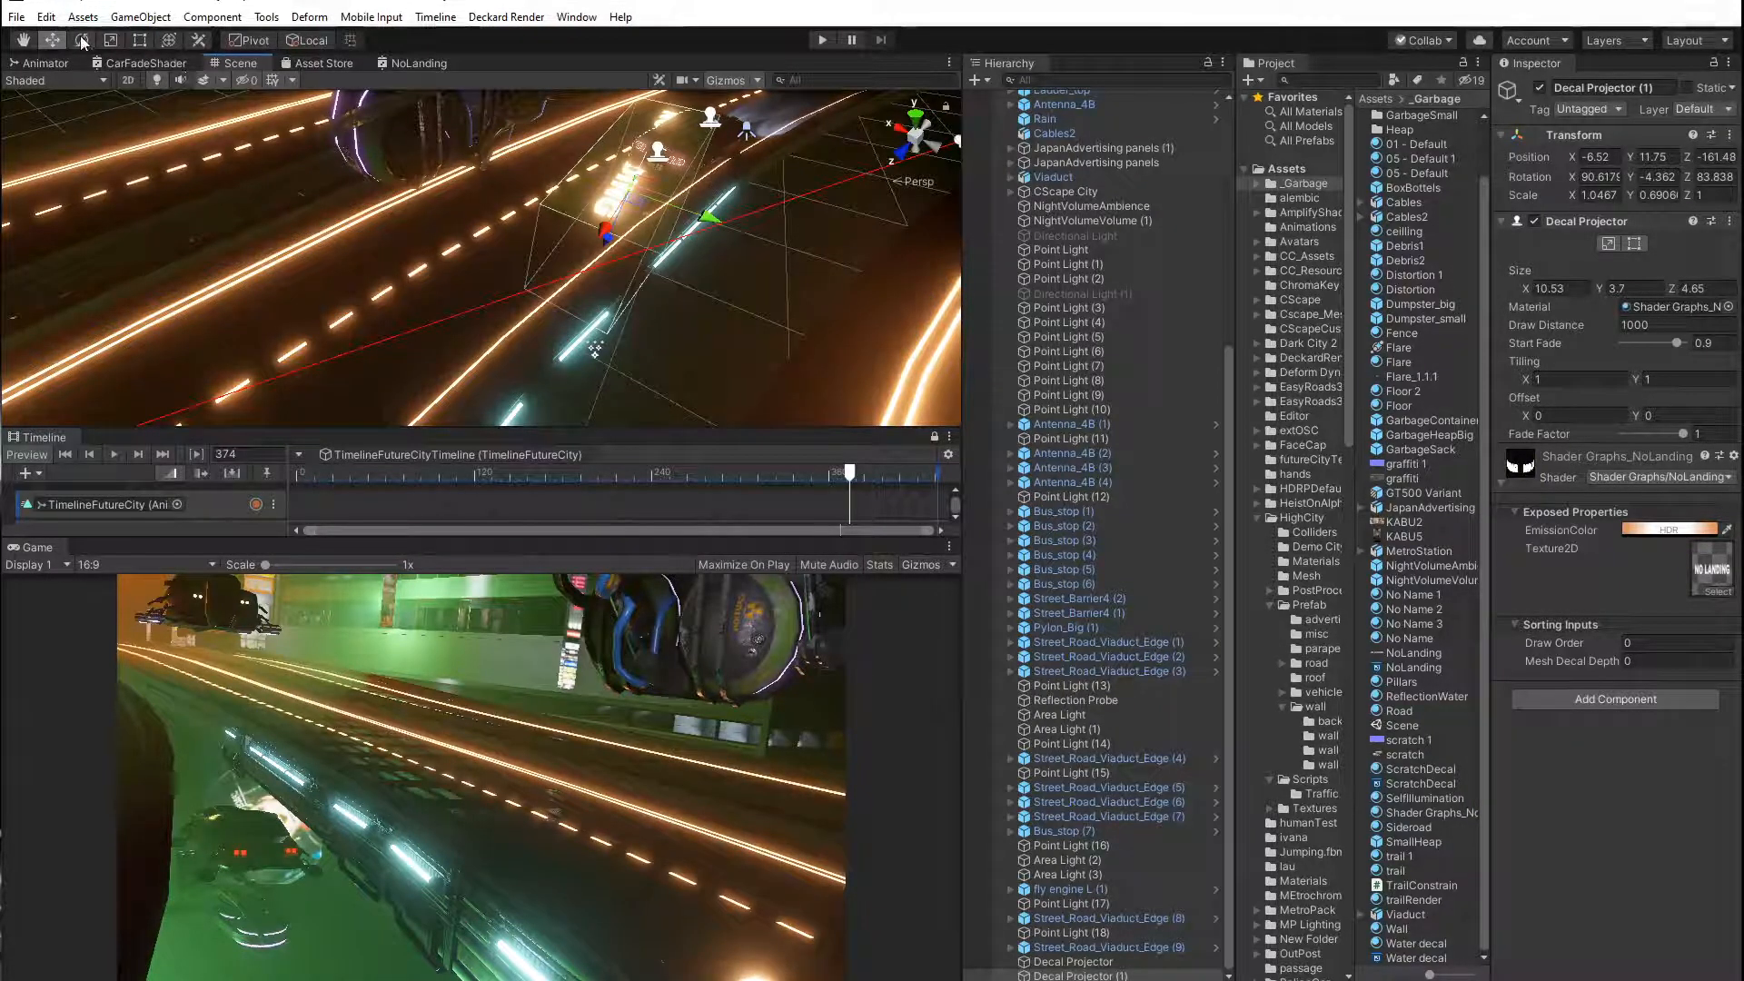
{"action": "left_click_drag", "start_coordinate": [643, 252], "coordinate": [599, 241]}
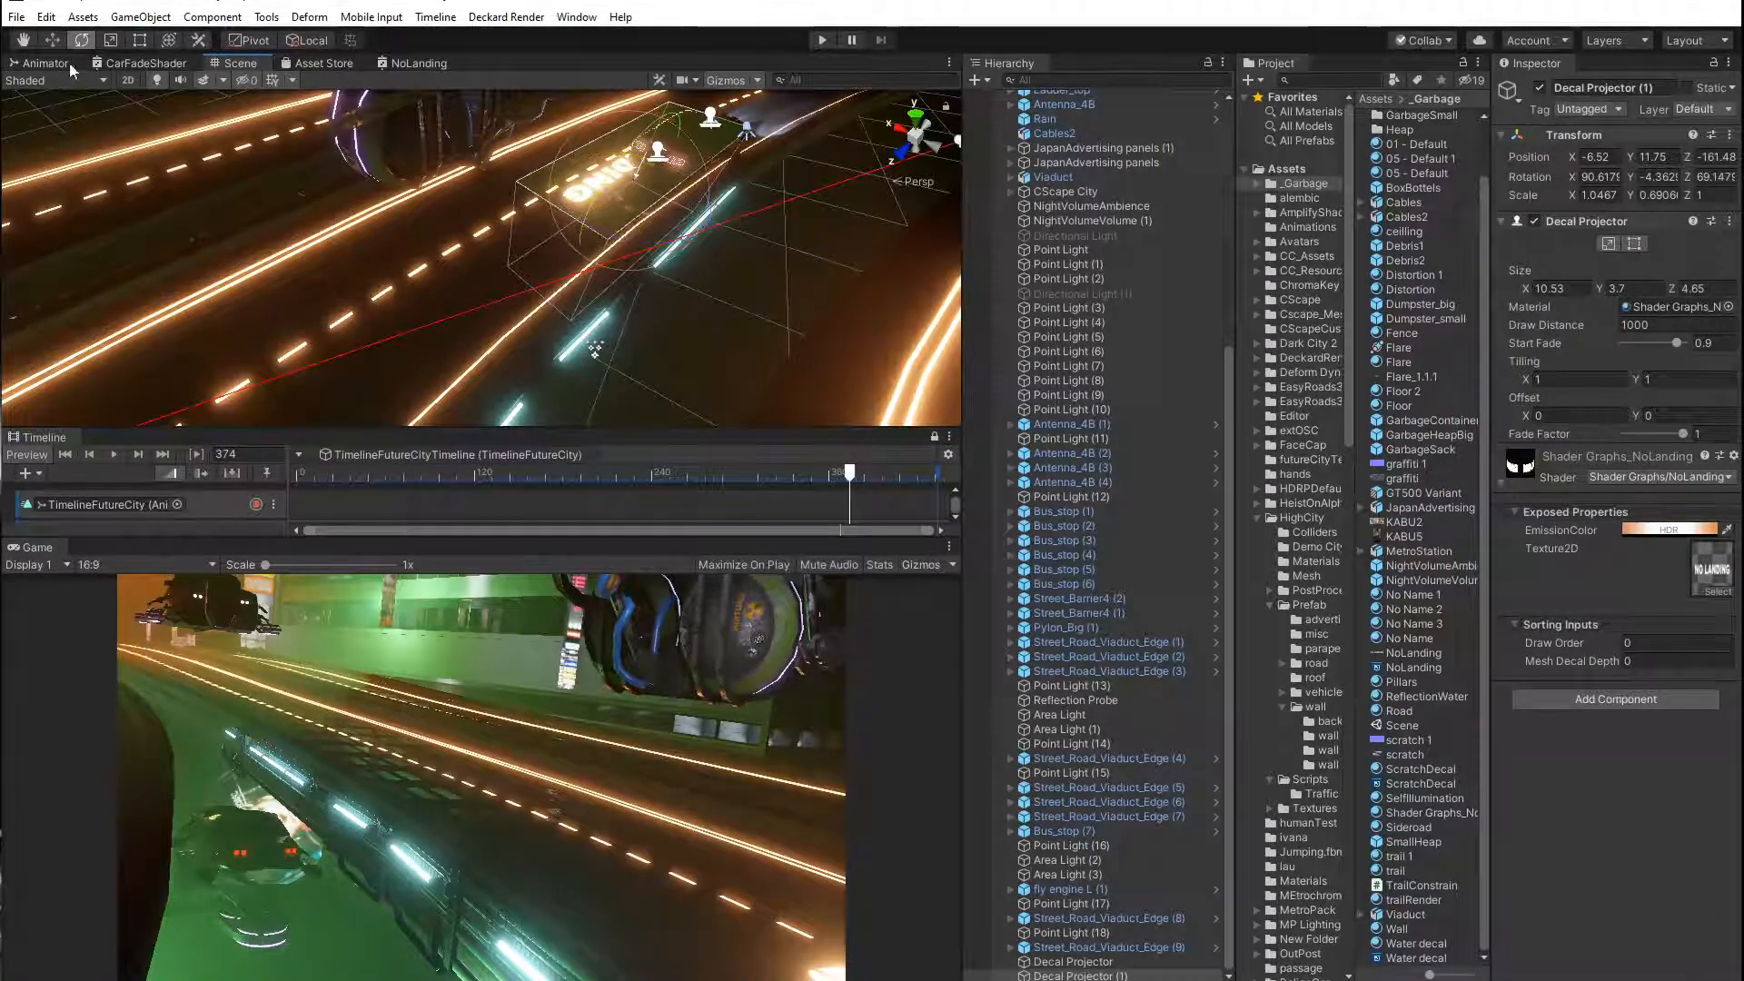
Move the duplicated decal to about X -4.9, Y 11.7, Z -152.8 and rotate it to about -12.79 on Z.
{"action": "key", "text": "w"}
{"action": "key", "text": "f"}
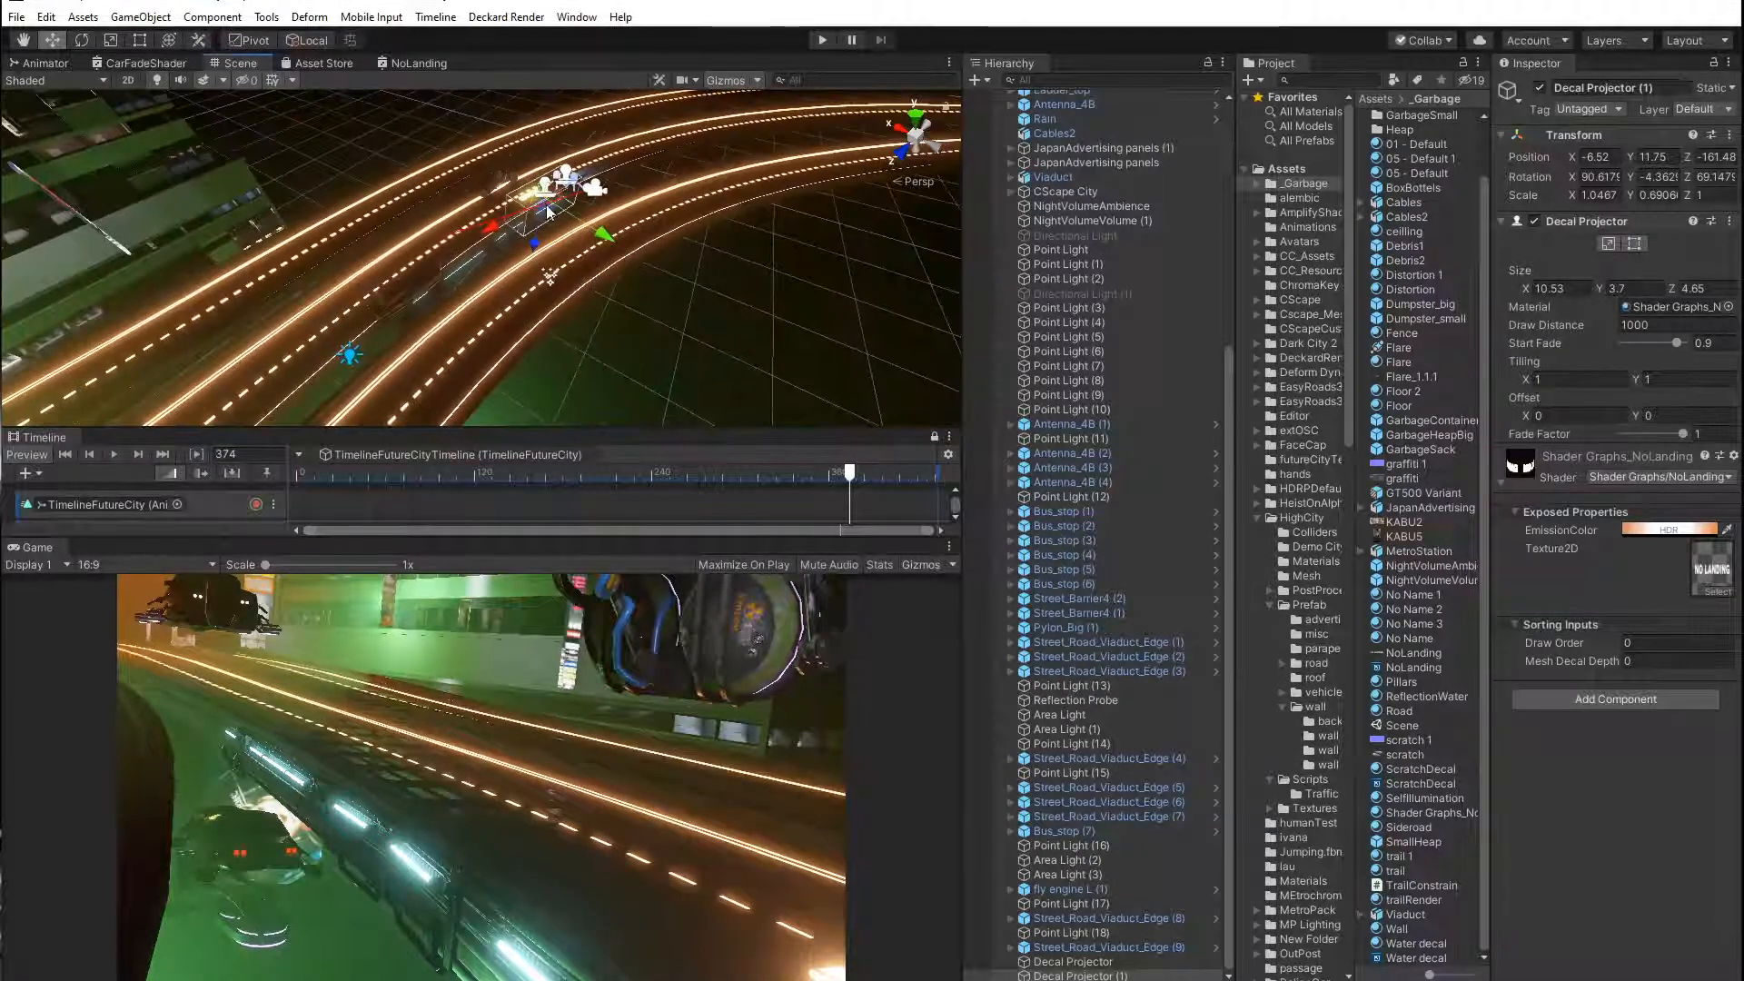
{"action": "left_click_drag", "start_coordinate": [542, 215], "coordinate": [500, 245]}
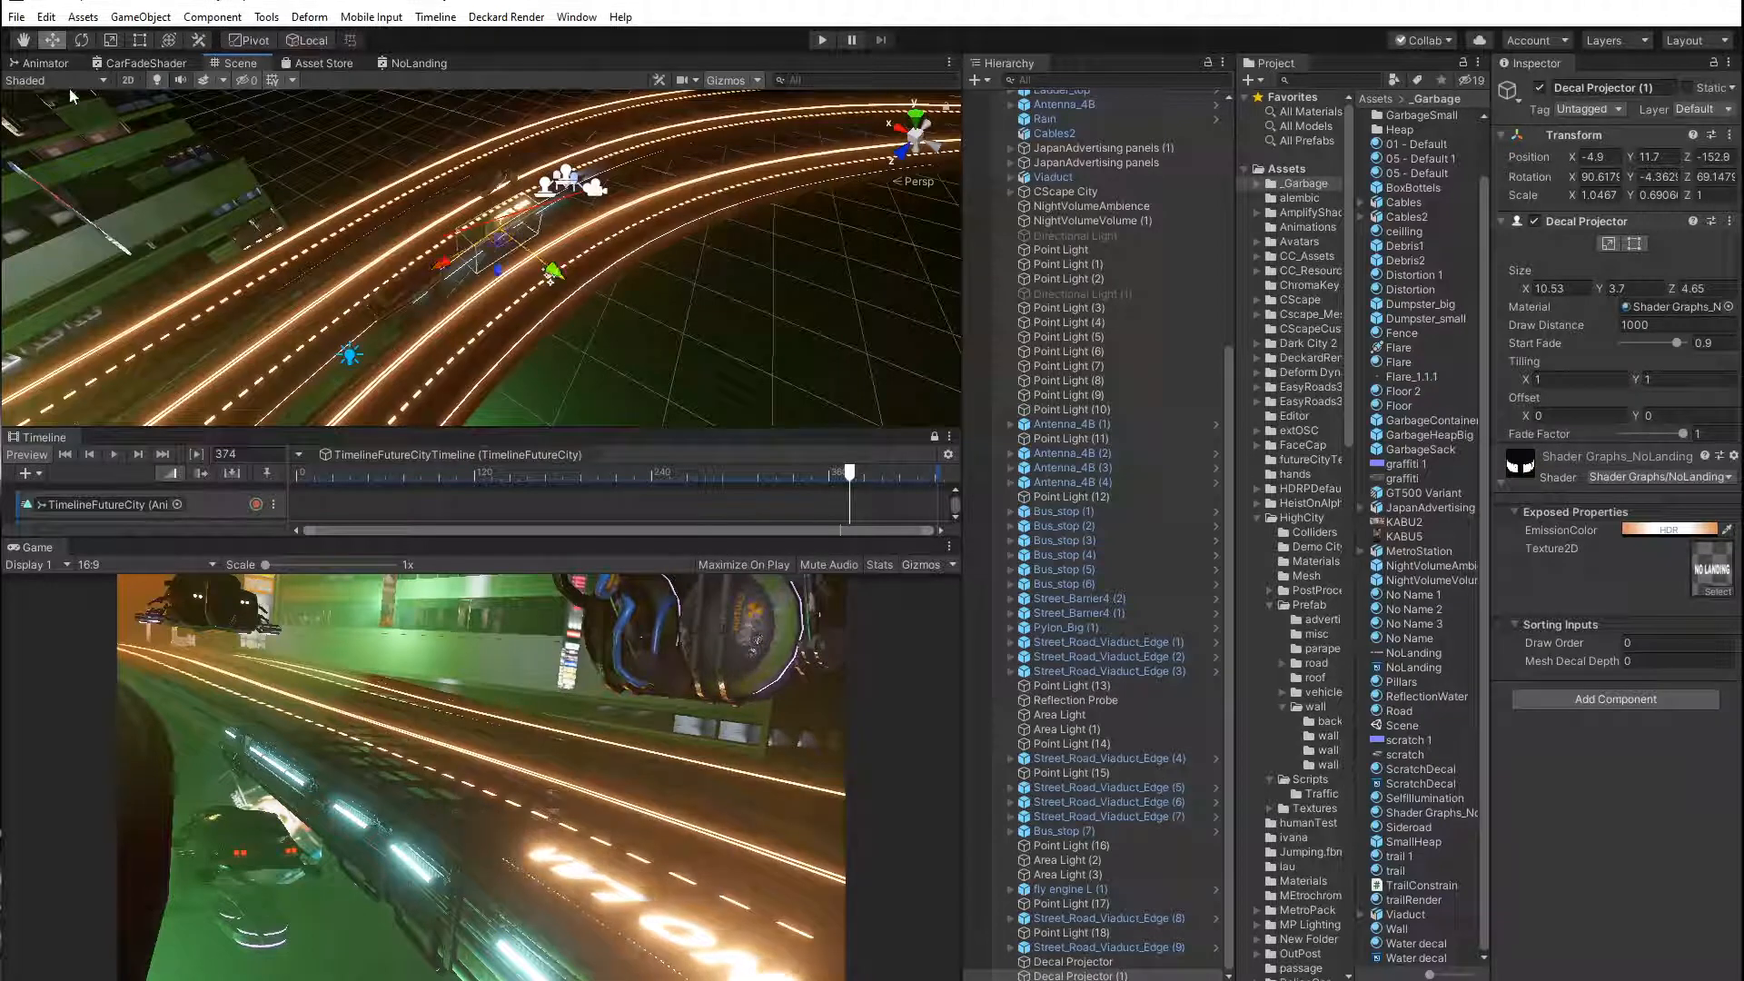
{"action": "key", "text": "e"}
{"action": "left_click_drag", "start_coordinate": [484, 187], "coordinate": [470, 191]}
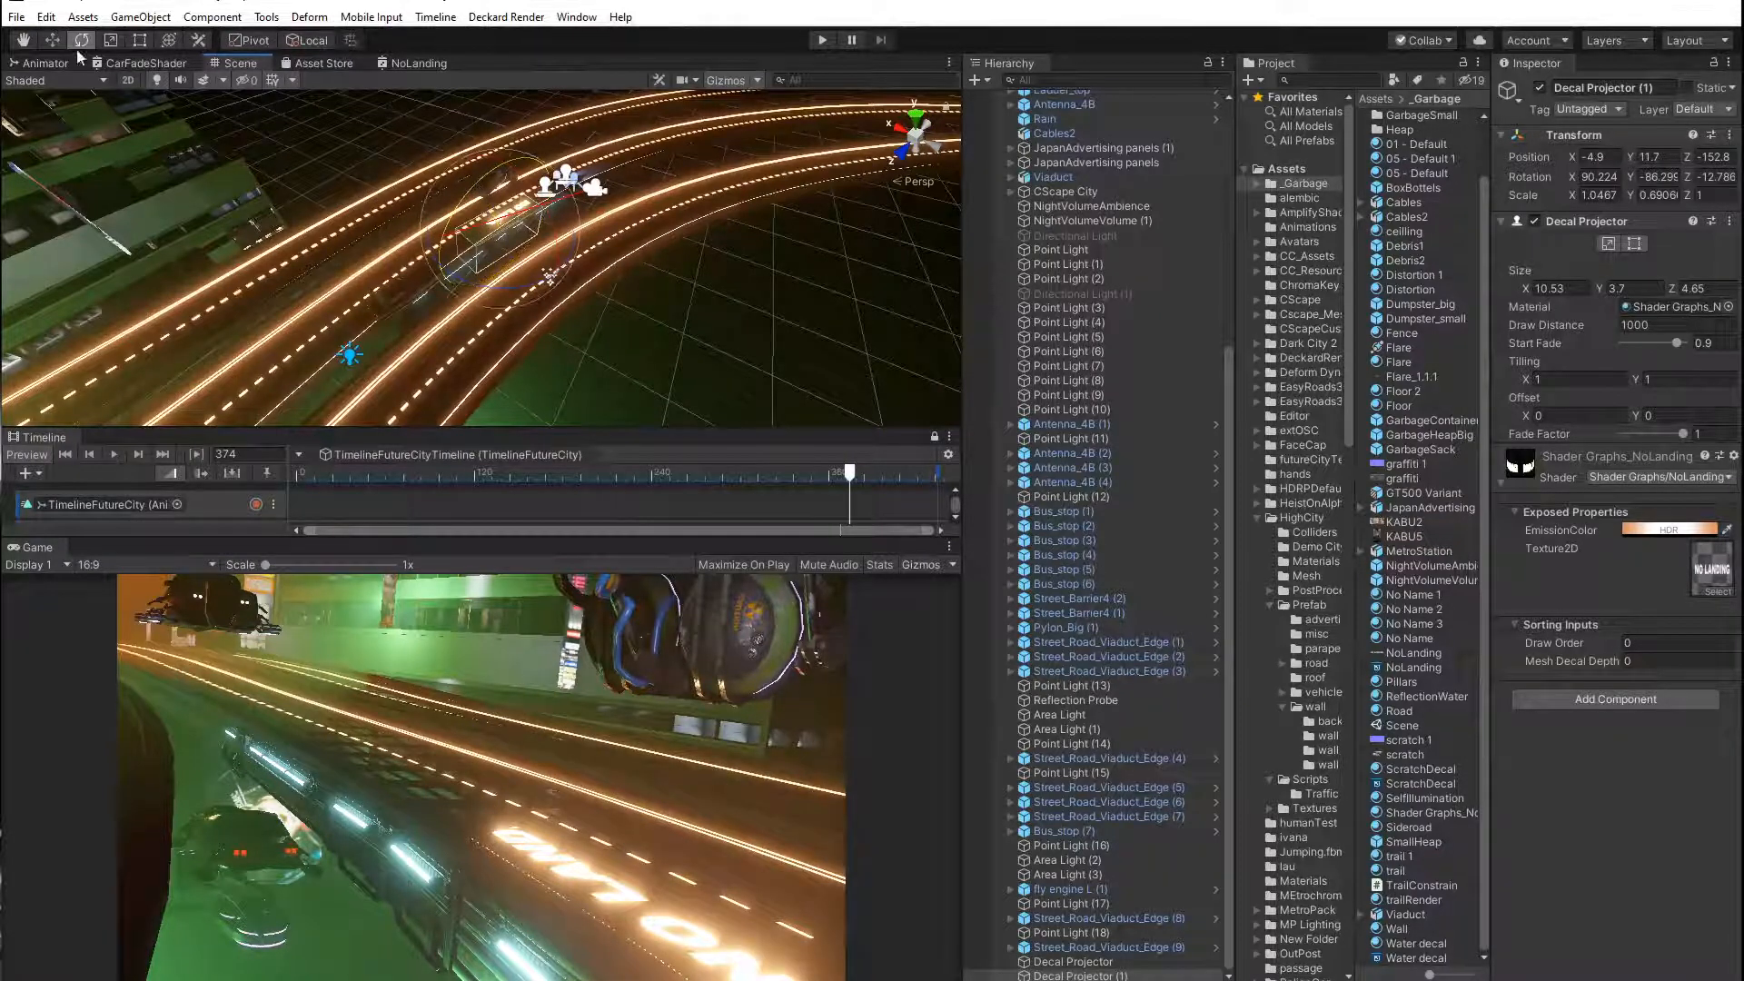
Raise the duplicated decal to about Y 12.2 and turn its text around to about -192.78 on Z.
{"action": "left_click", "coordinate": [50, 40]}
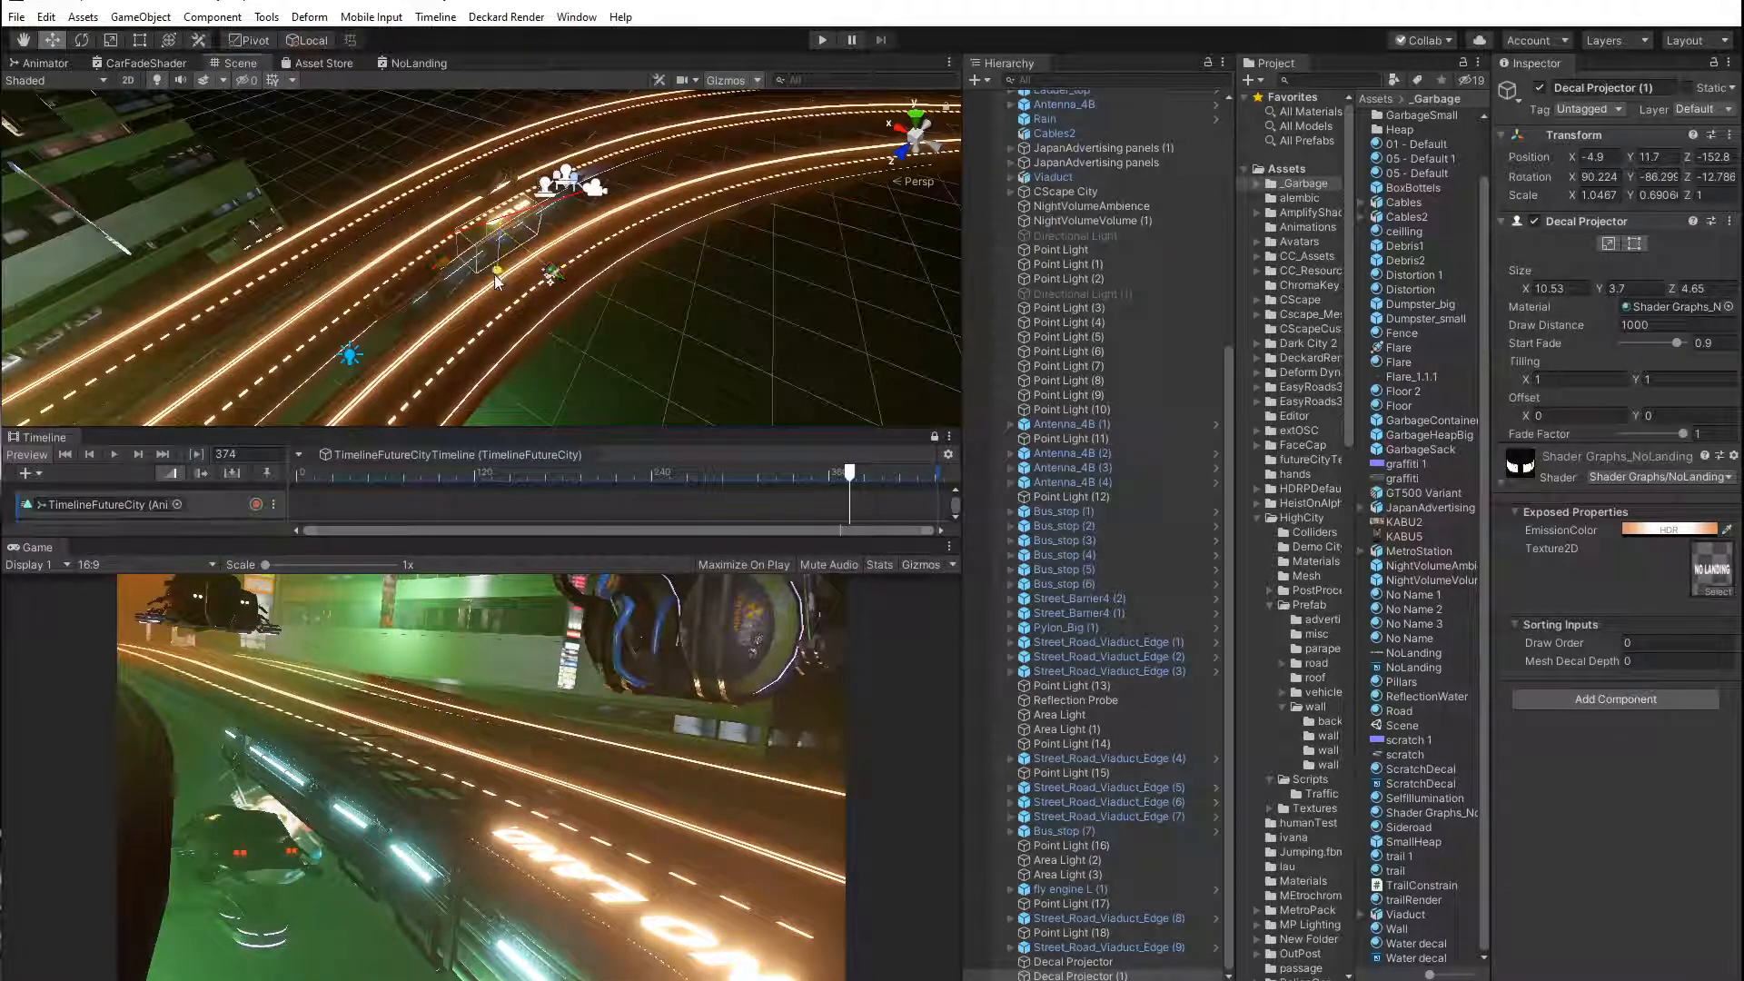
{"action": "left_click_drag", "start_coordinate": [497, 280], "coordinate": [496, 278]}
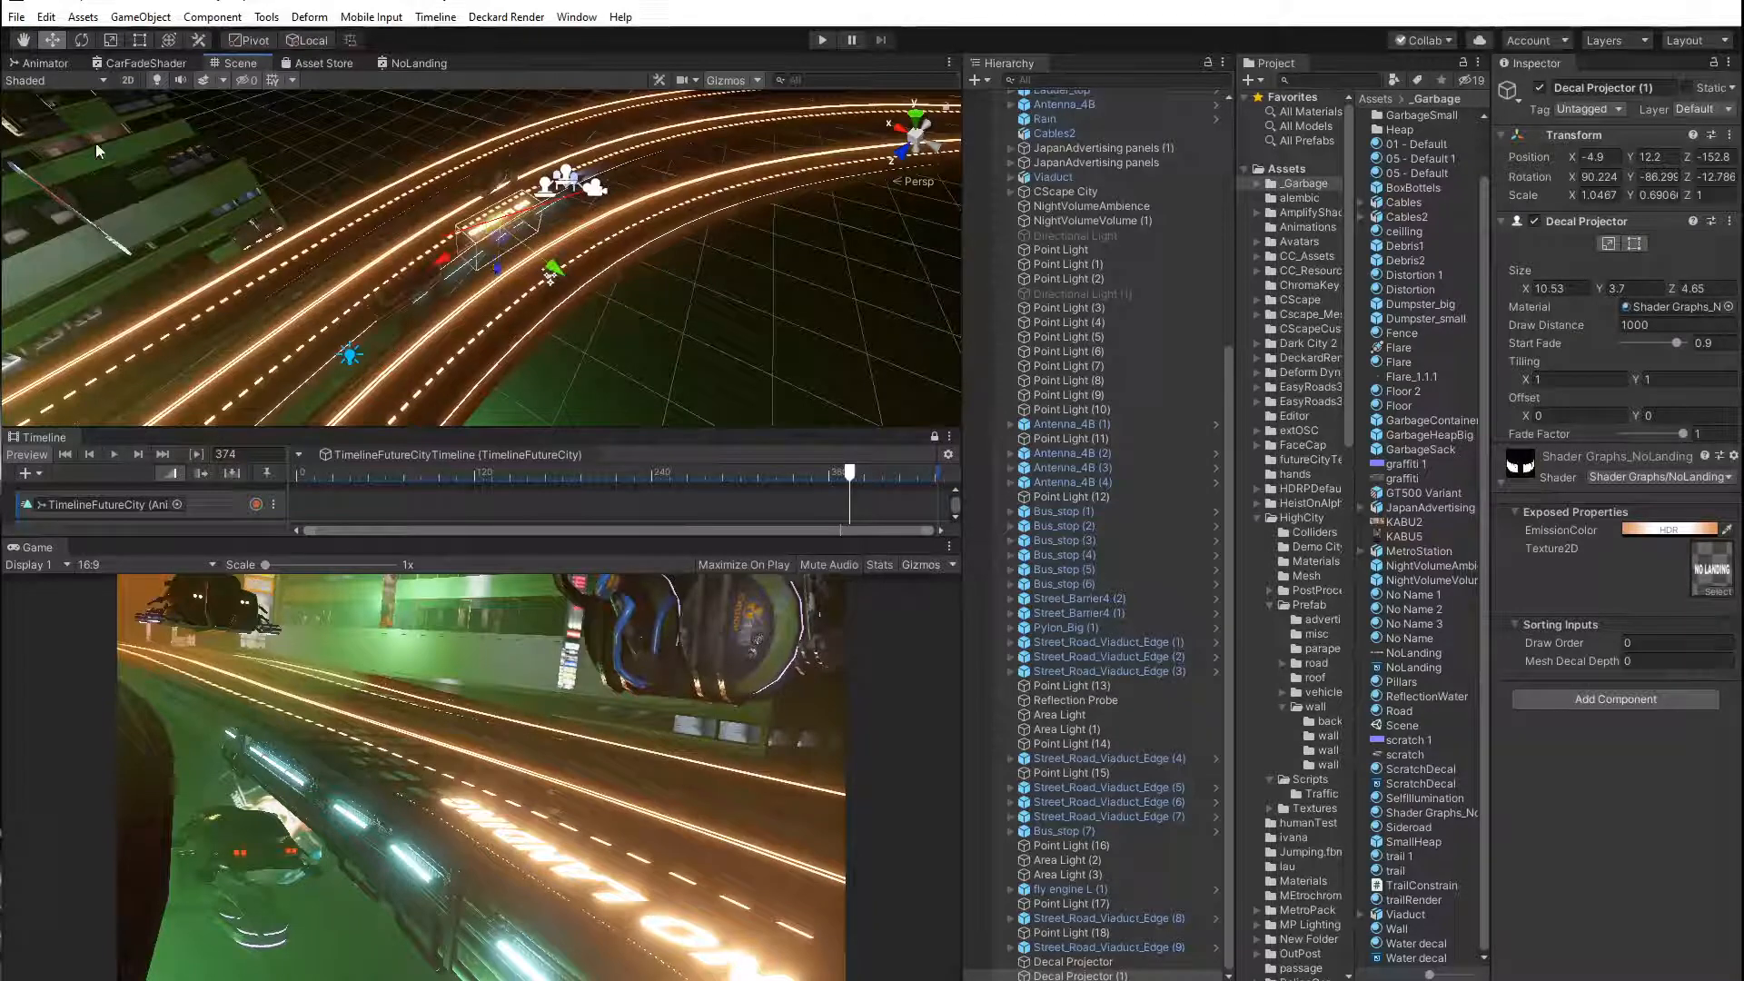
{"action": "left_click", "coordinate": [82, 41]}
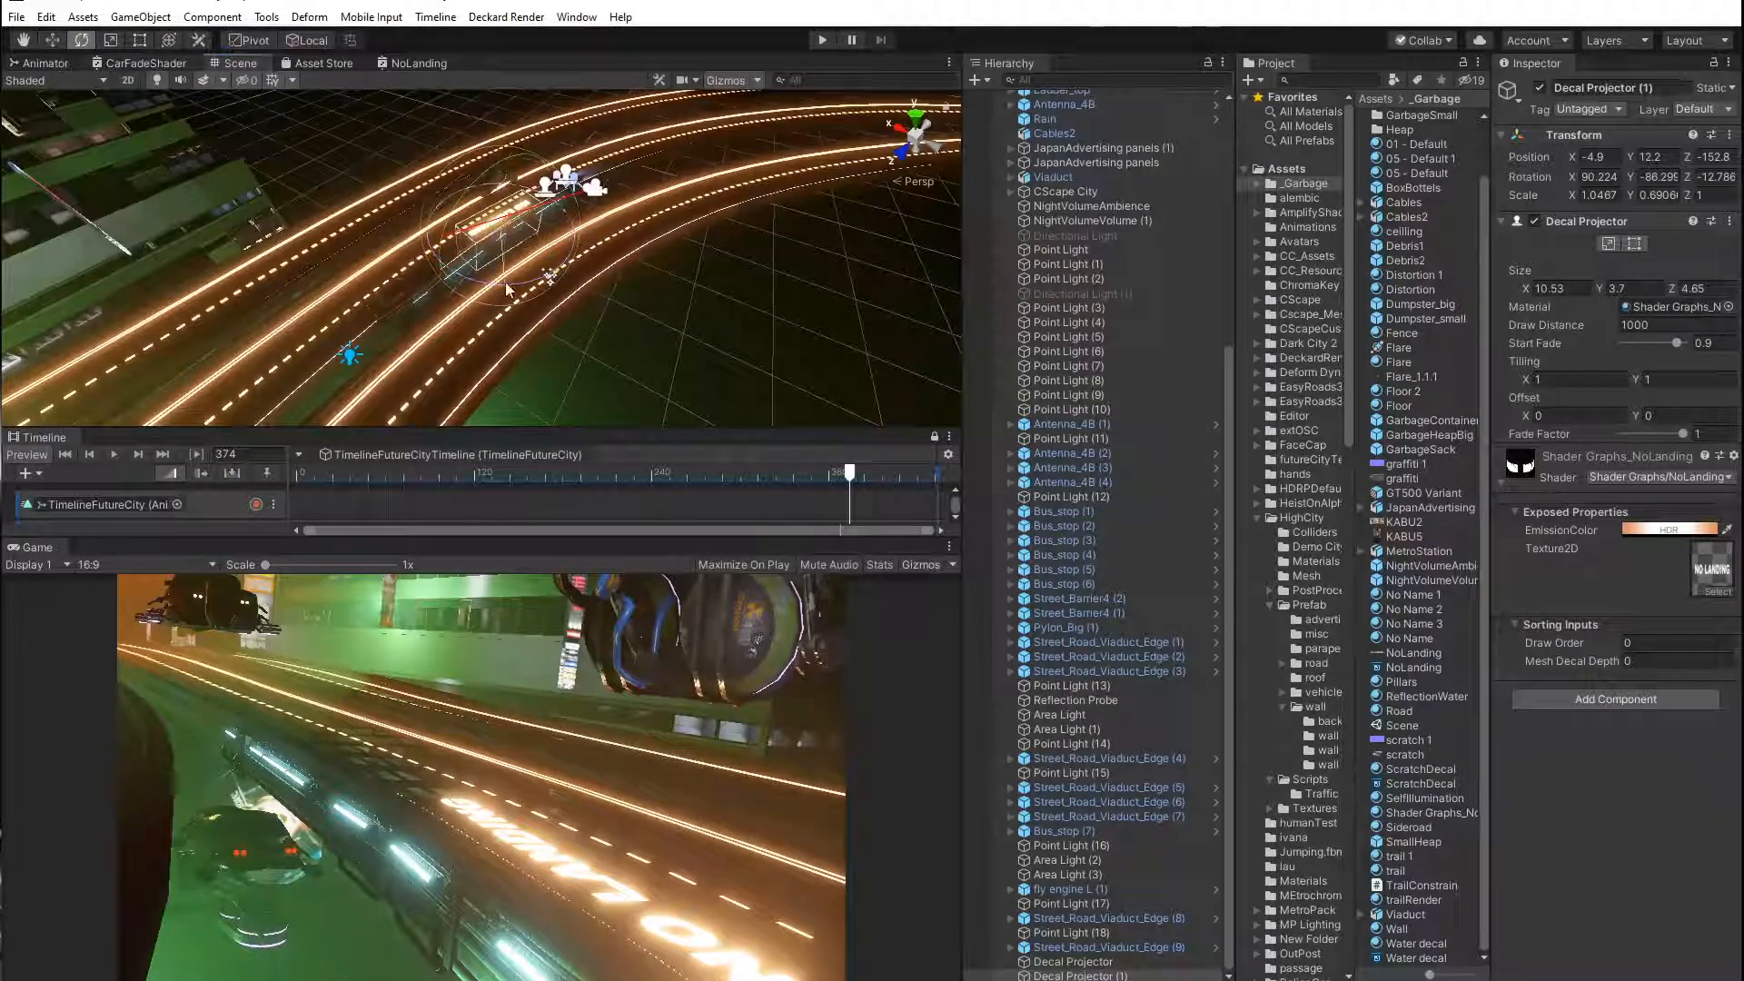
{"action": "left_click_drag", "start_coordinate": [503, 281], "coordinate": [445, 259]}
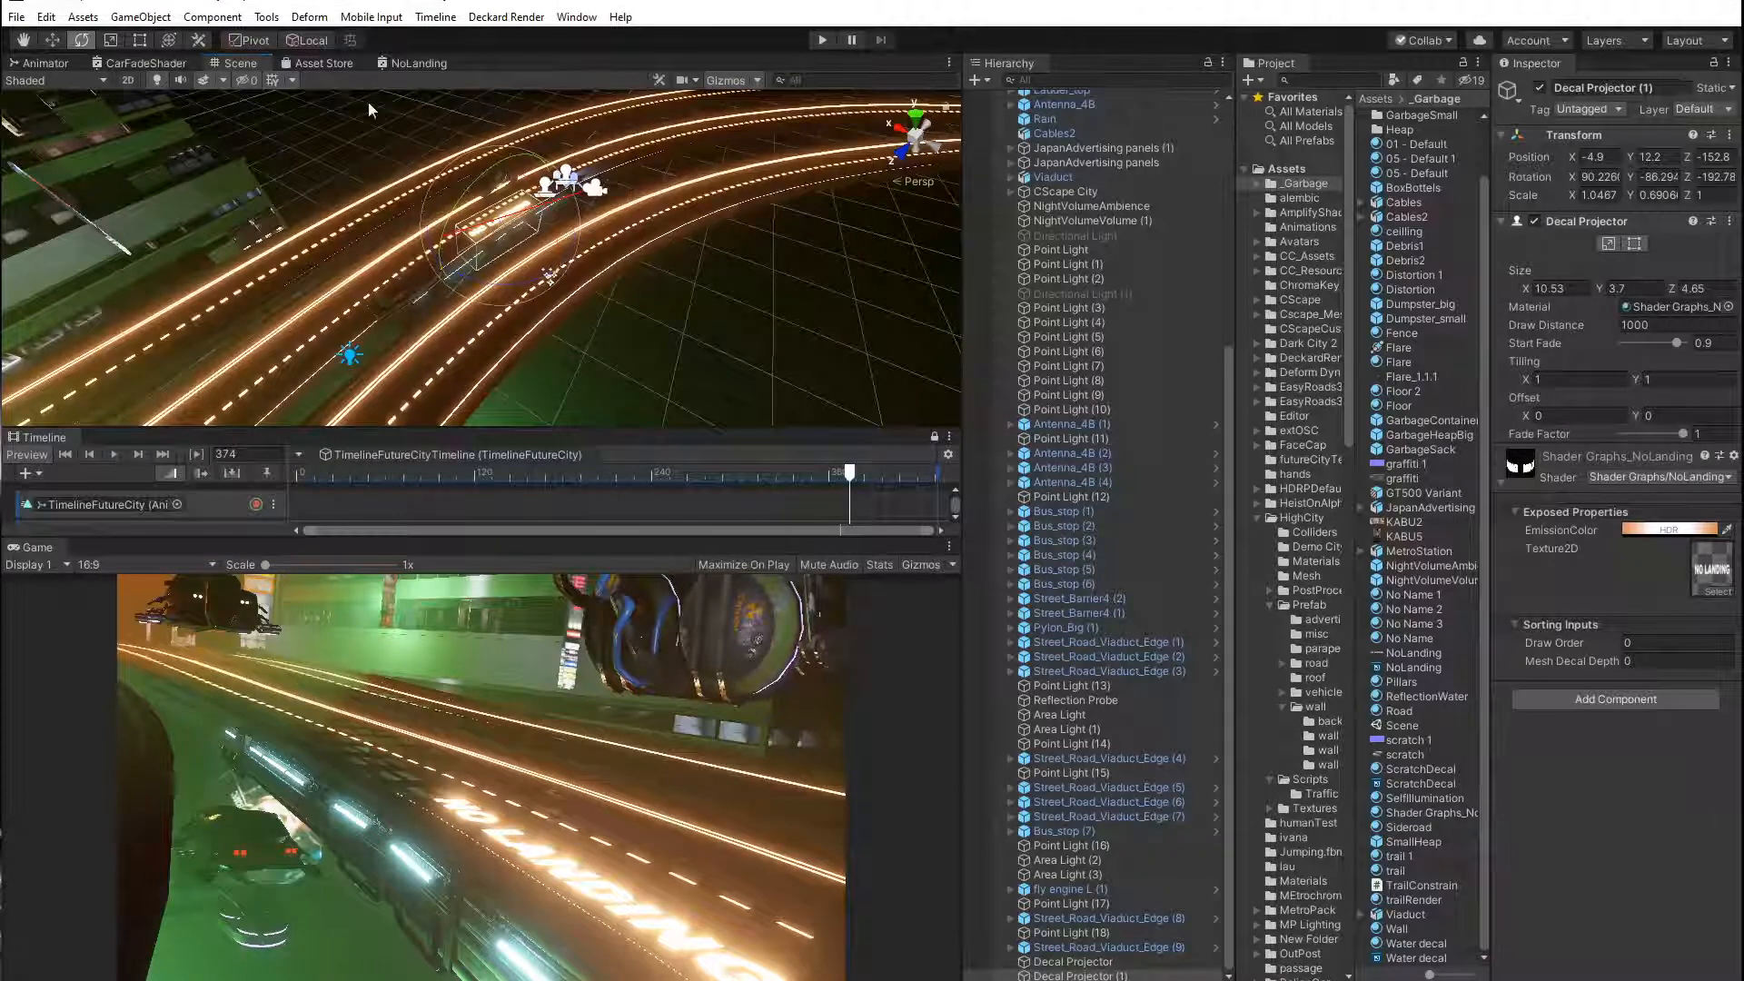
Slide the duplicated decal along its lane to about X -3.93, Z -149.53 and rotate it to about -187.28 on Z.
{"action": "scroll", "coordinate": [520, 226], "scroll_direction": "up", "scroll_amount": 3}
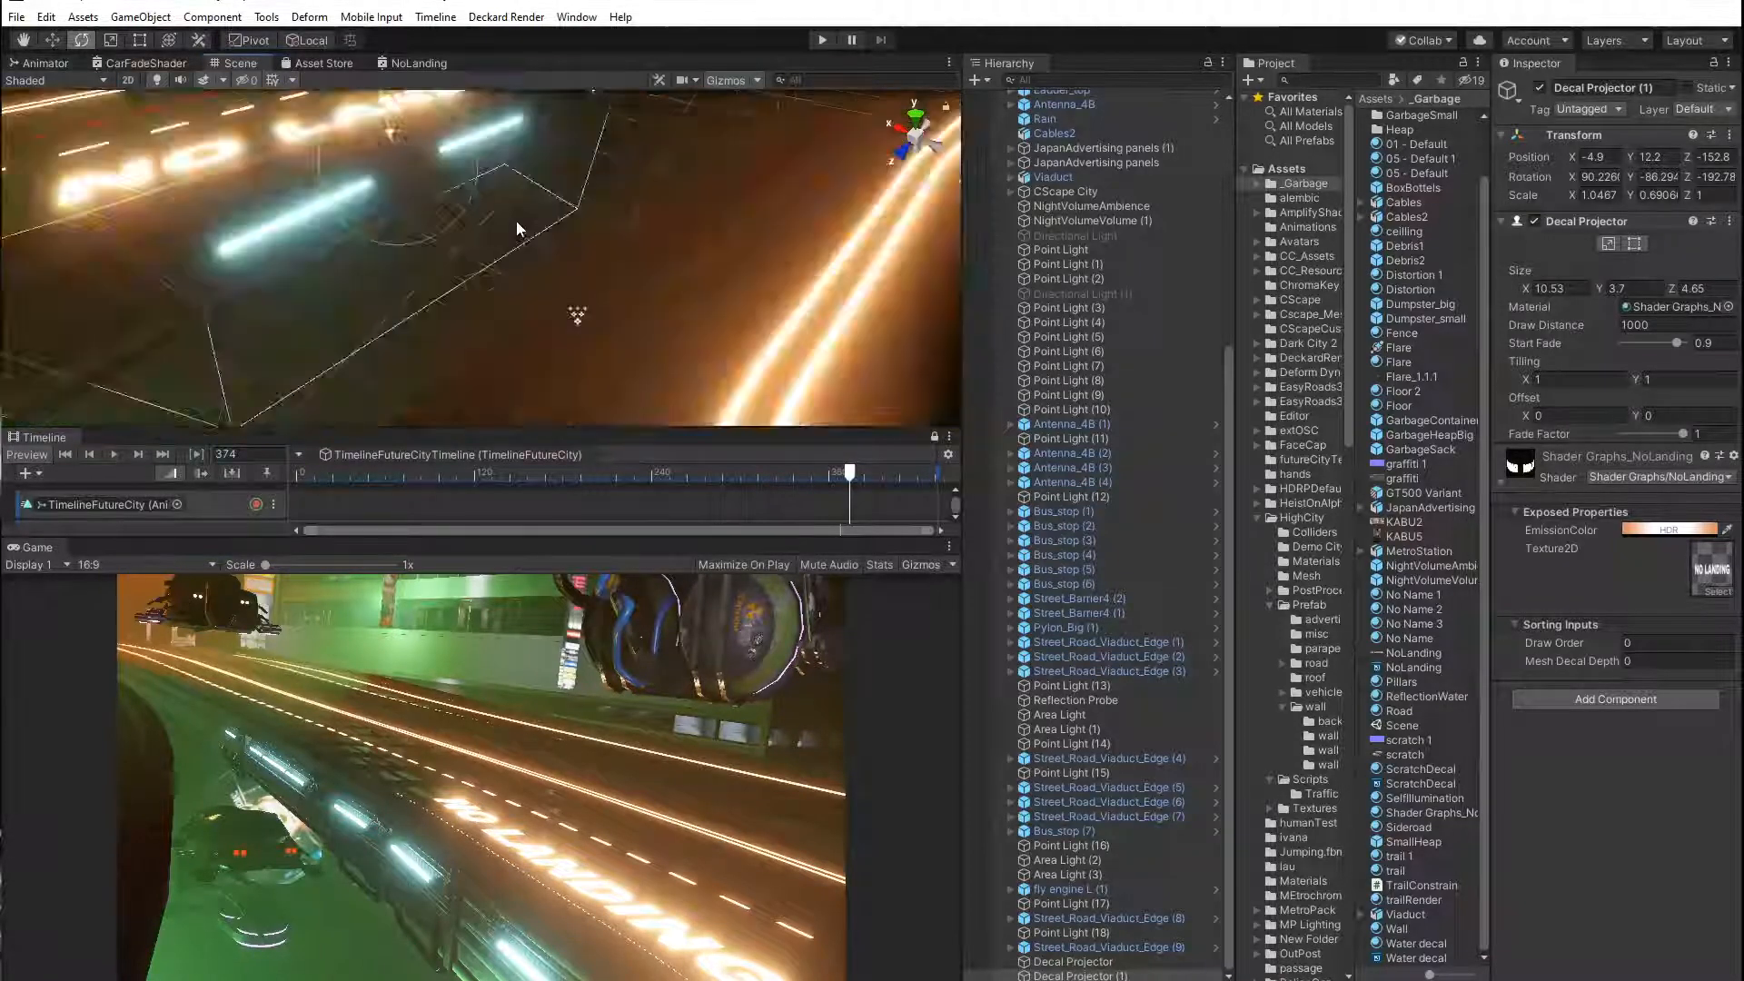
{"action": "mouse_move", "coordinate": [518, 226]}
{"action": "left_mouse_down", "text": "alt"}
{"action": "mouse_move", "coordinate": [436, 229]}
{"action": "mouse_move", "coordinate": [549, 233]}
{"action": "left_mouse_up", "text": "alt"}
{"action": "key", "text": "f"}
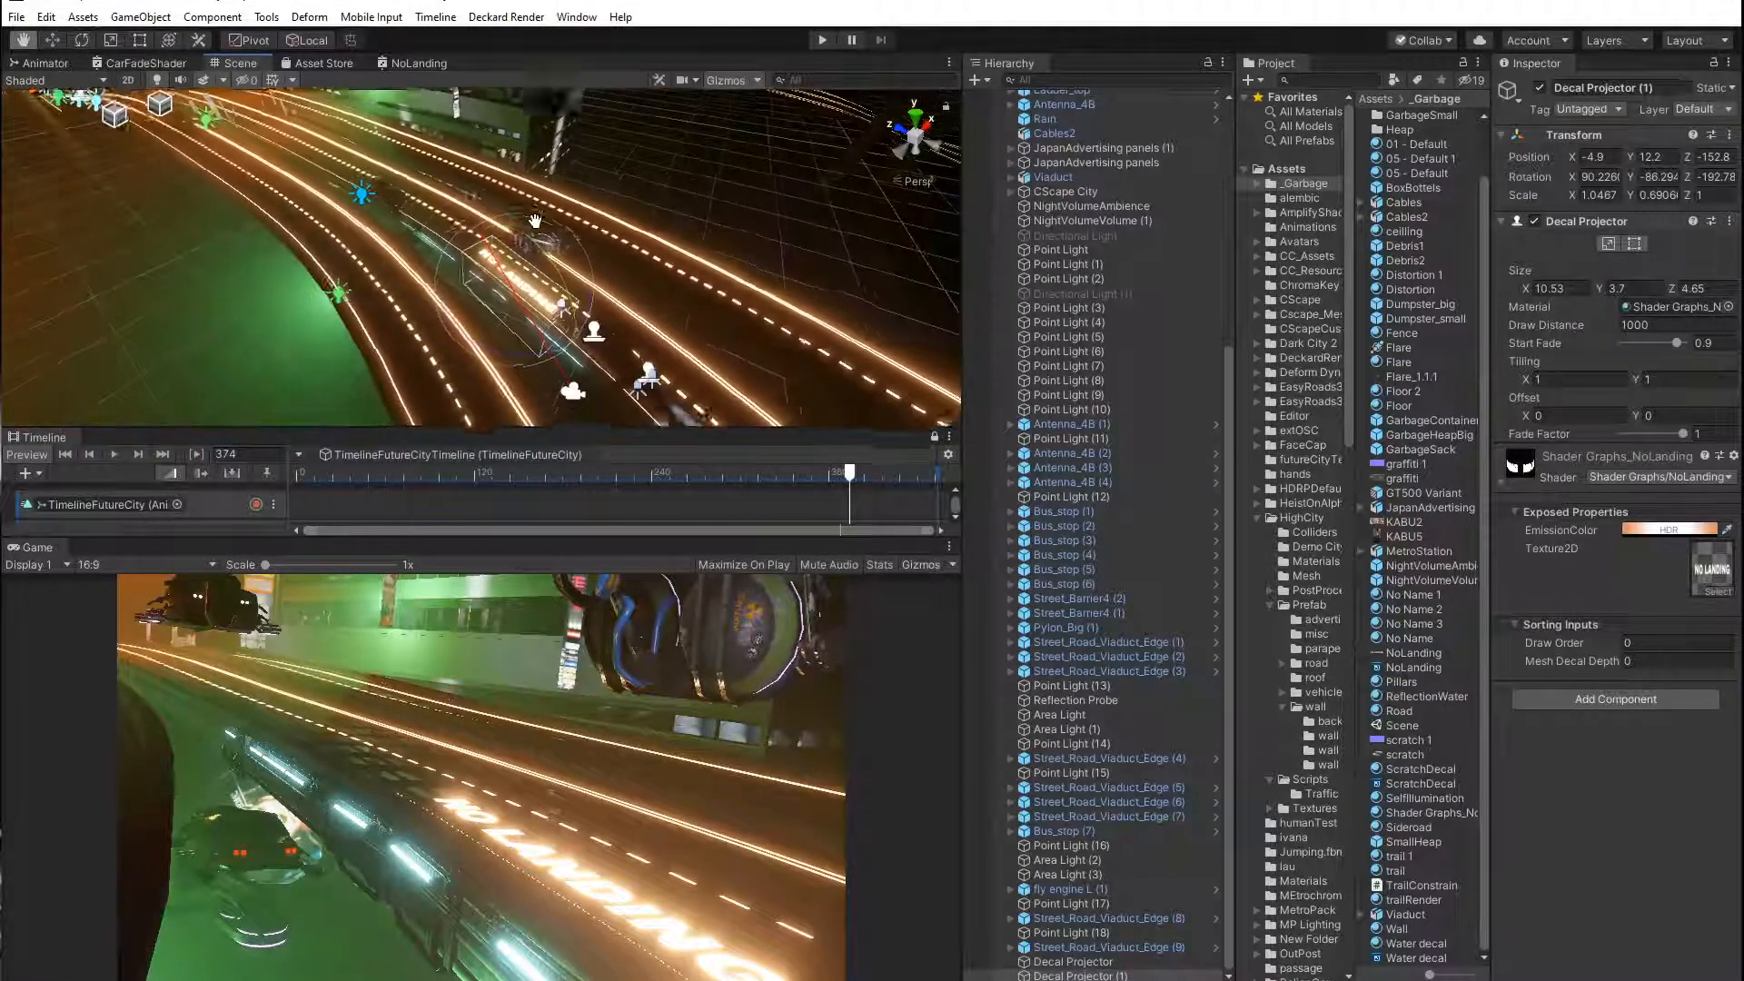
{"action": "left_click", "coordinate": [52, 40]}
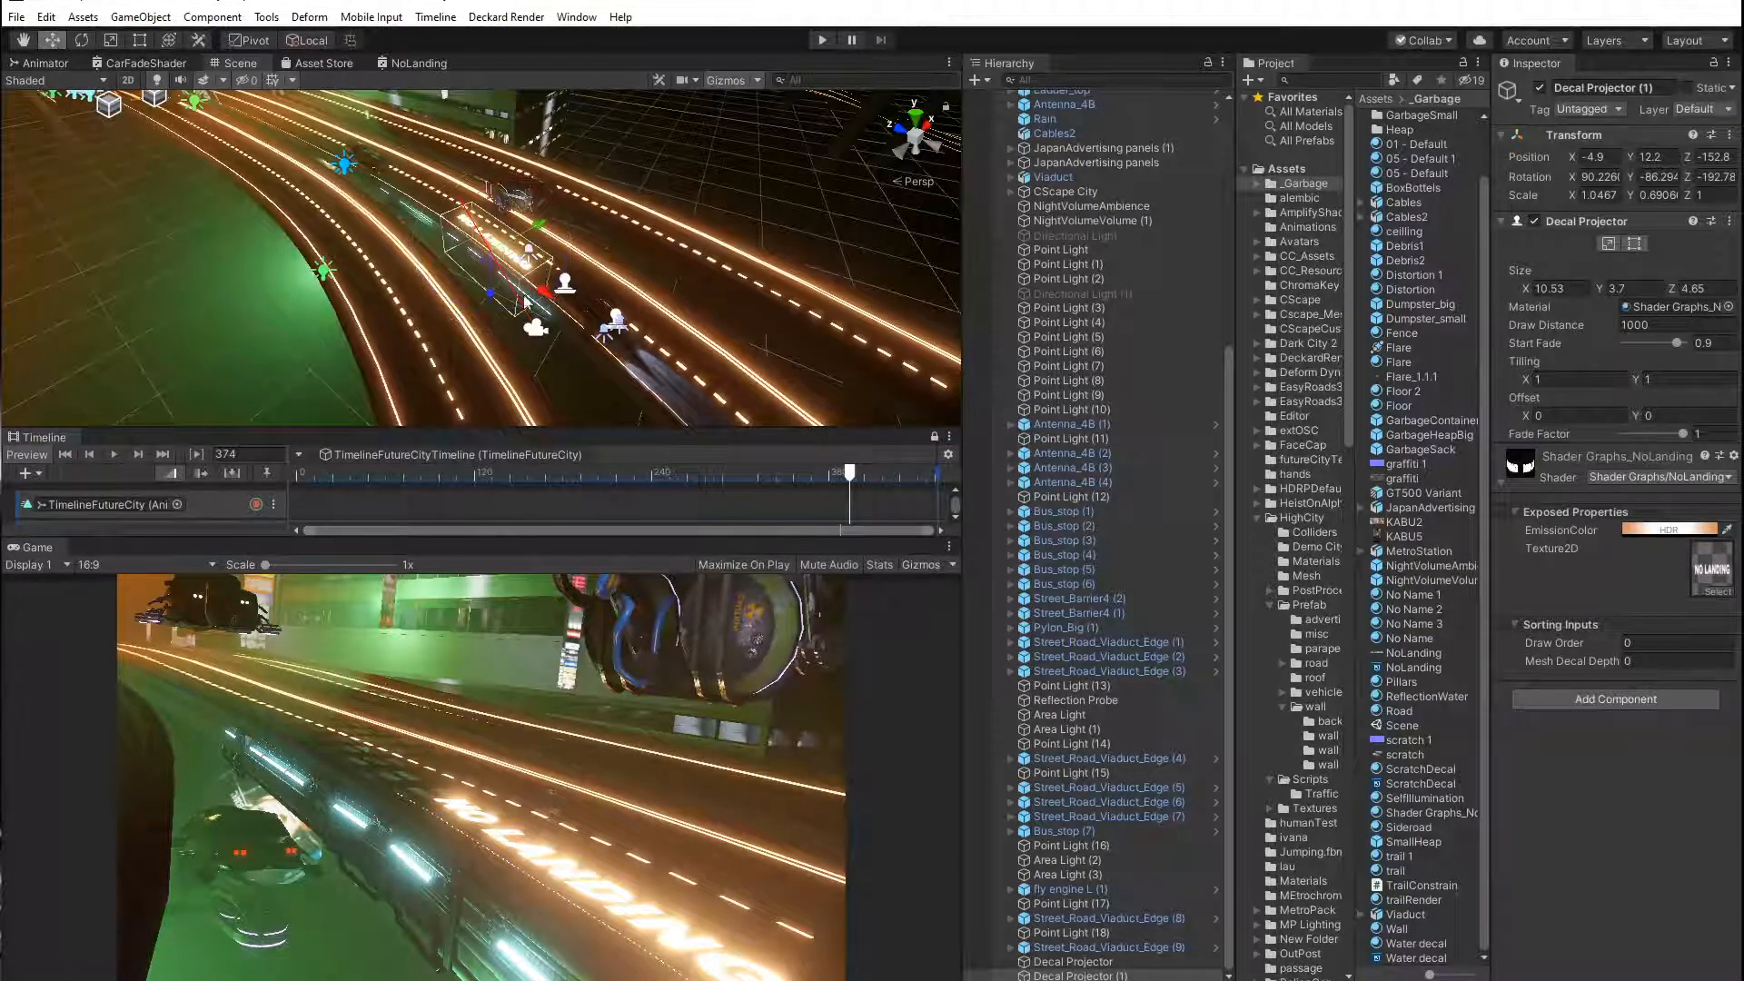
{"action": "left_click_drag", "start_coordinate": [544, 298], "coordinate": [487, 296]}
{"action": "left_click", "coordinate": [81, 40]}
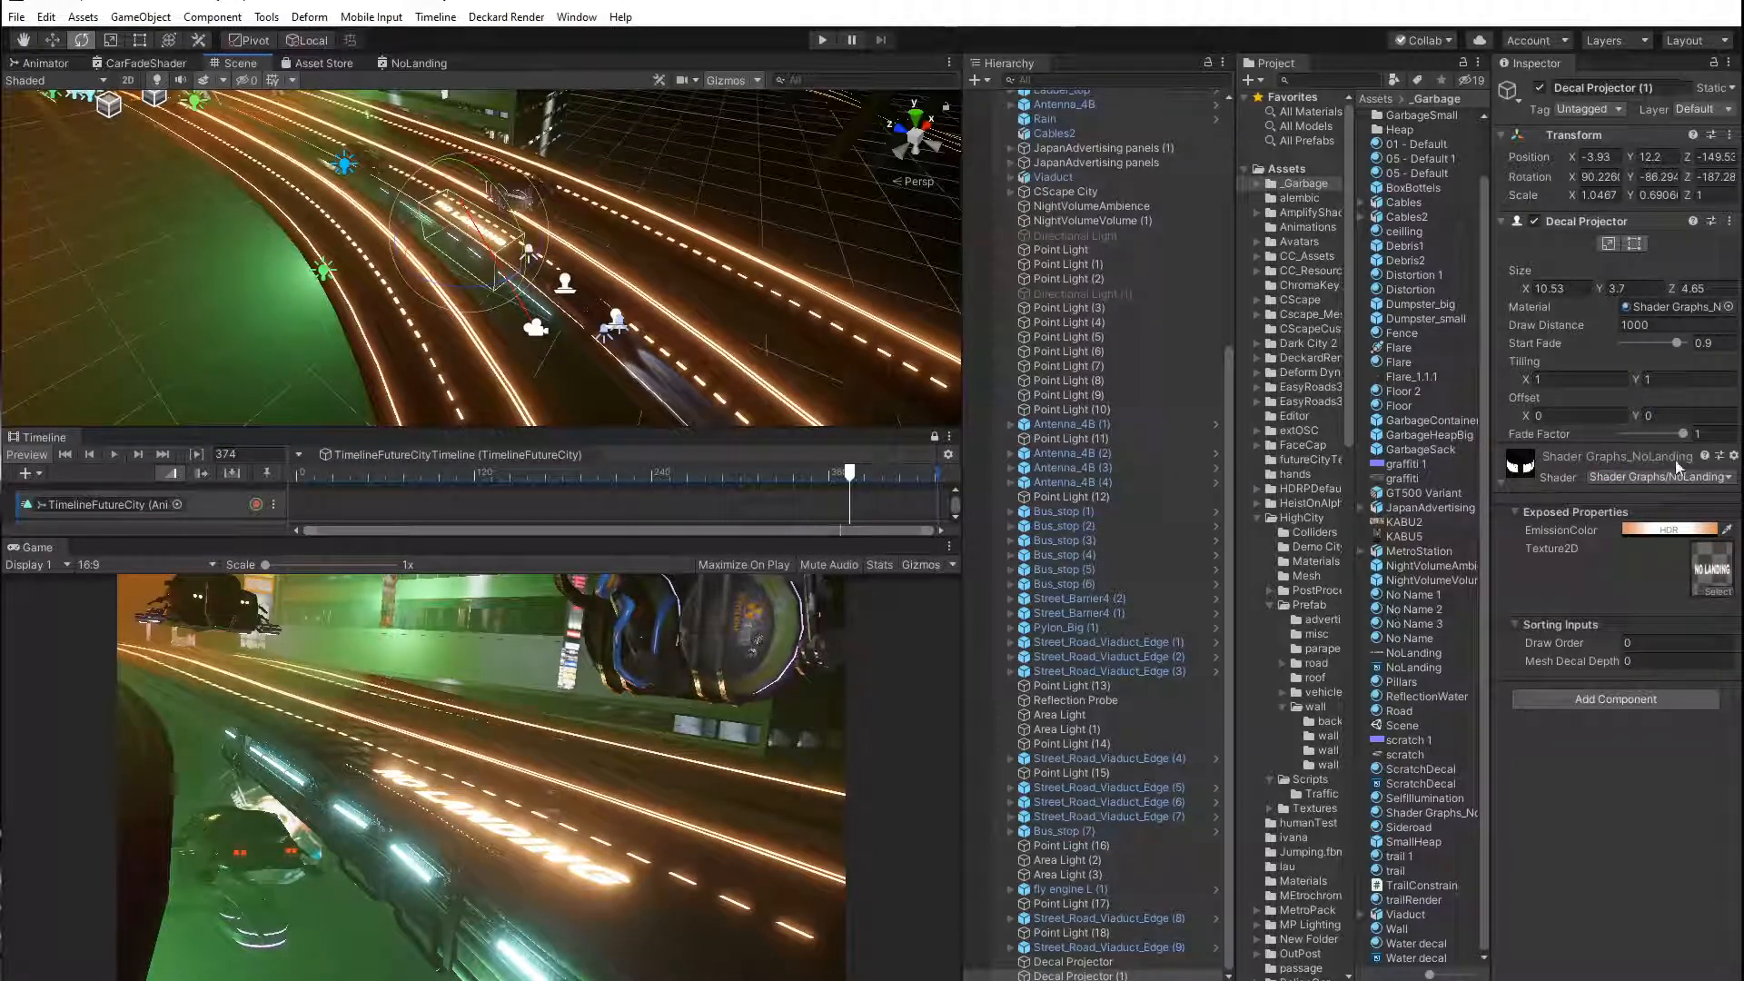
Set the NoLanding texture's Aniso Level to 16 and its Filter Mode to Trilinear in the import settings.
{"action": "left_click", "coordinate": [1707, 589]}
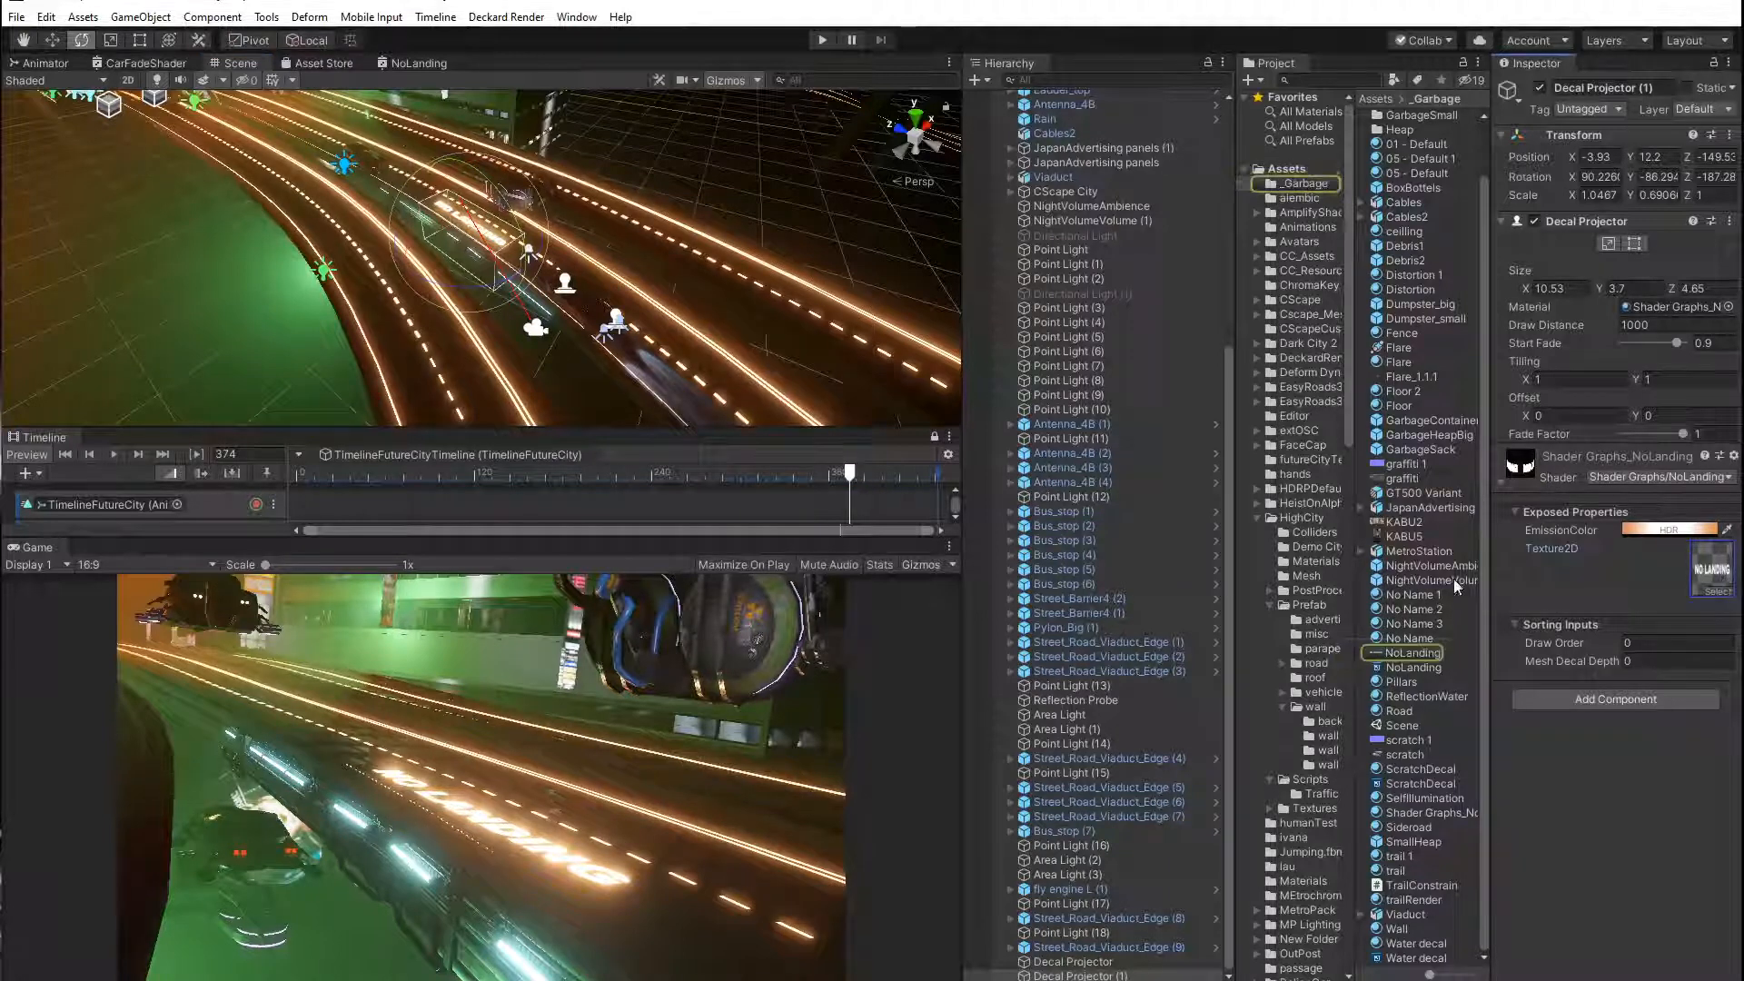
{"action": "left_click", "coordinate": [1408, 653]}
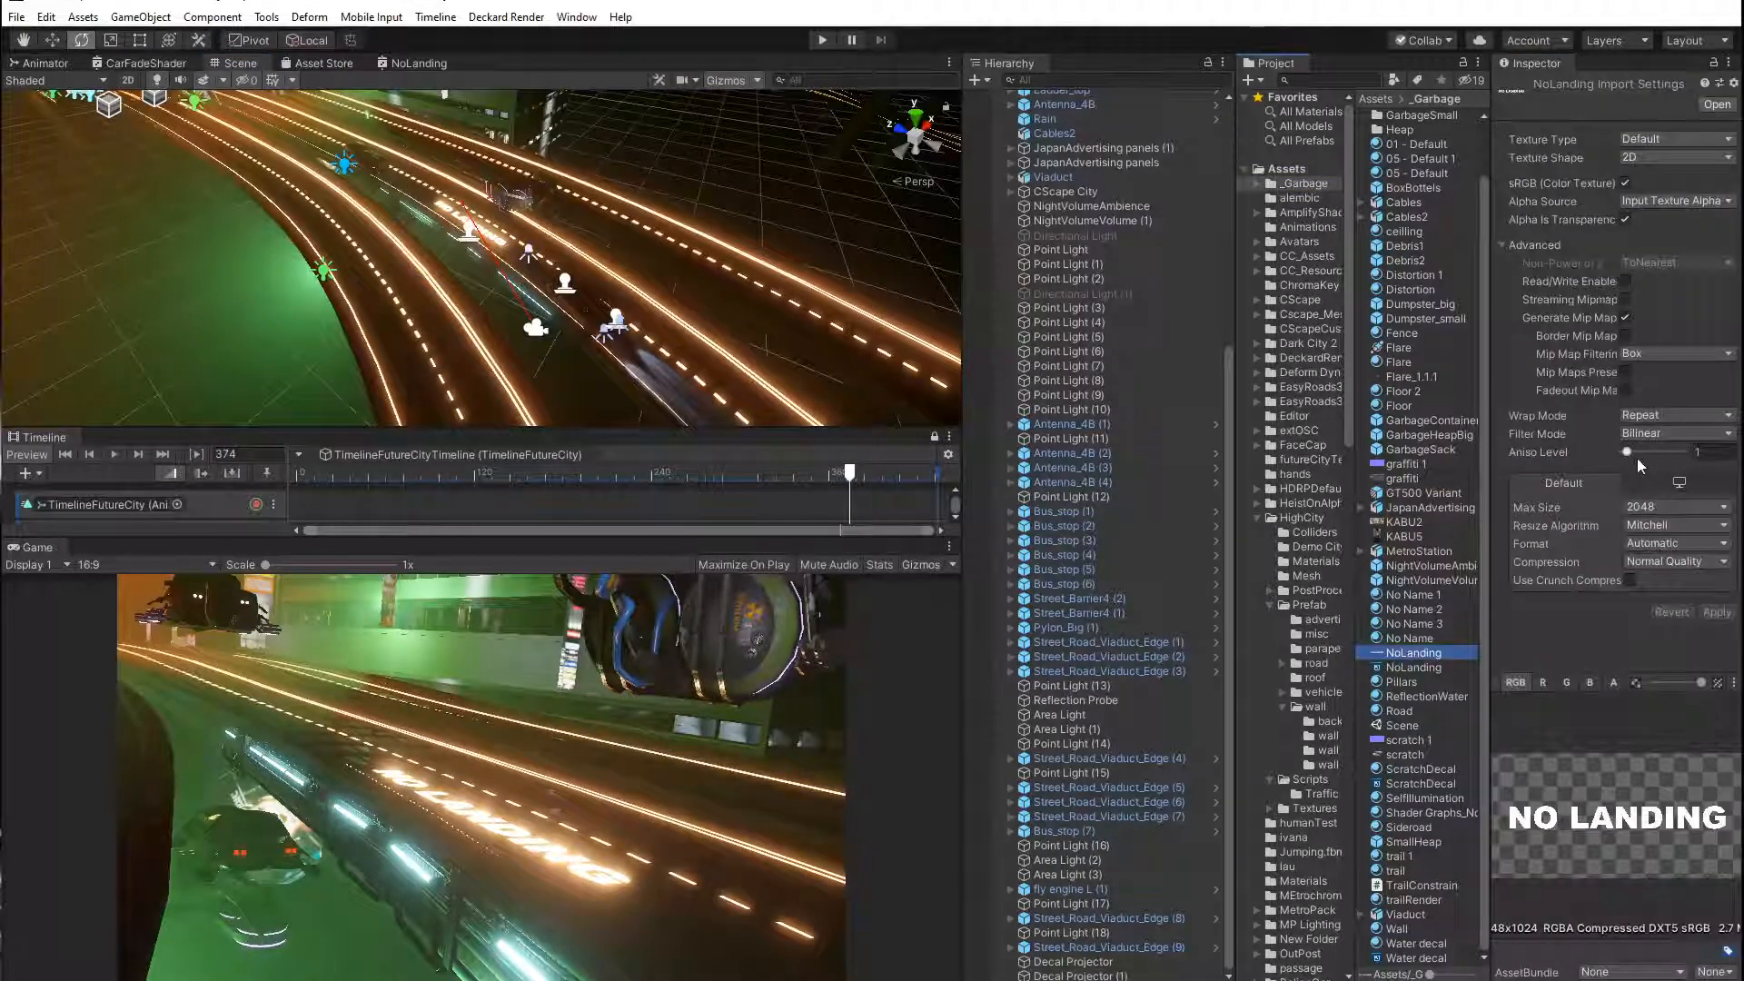
{"action": "left_click_drag", "start_coordinate": [1642, 457], "coordinate": [1689, 453]}
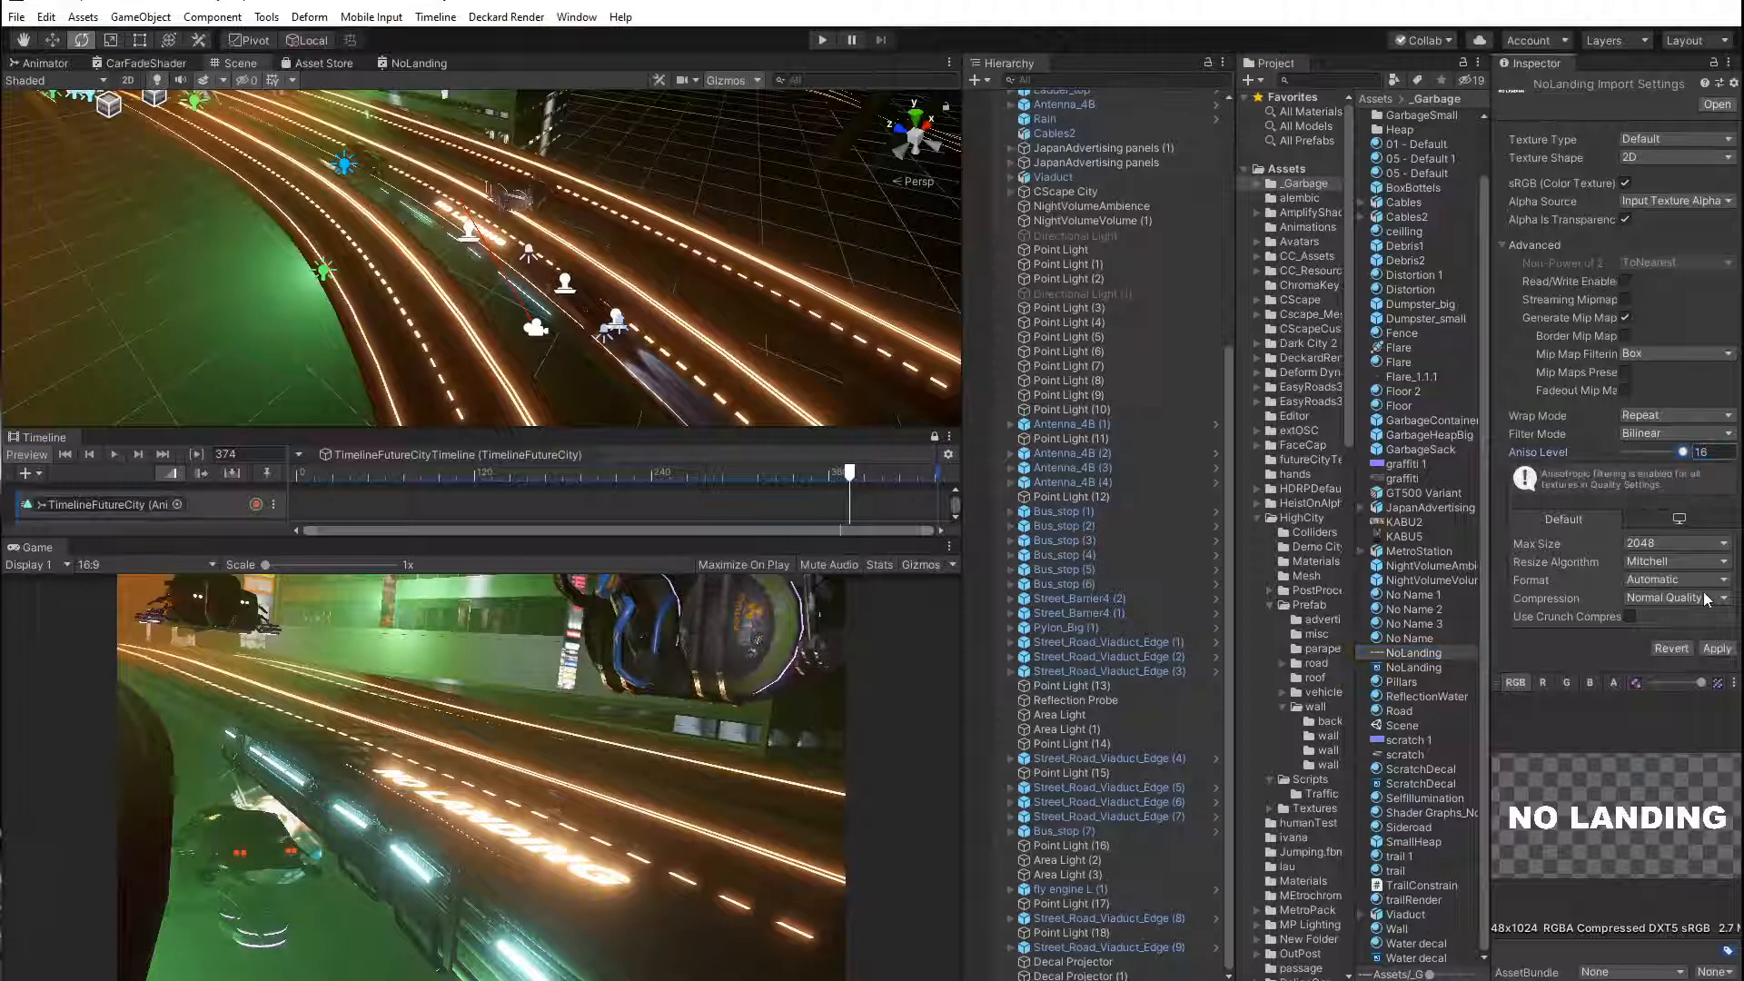
{"action": "left_click", "coordinate": [1719, 646]}
{"action": "left_click", "coordinate": [1652, 436]}
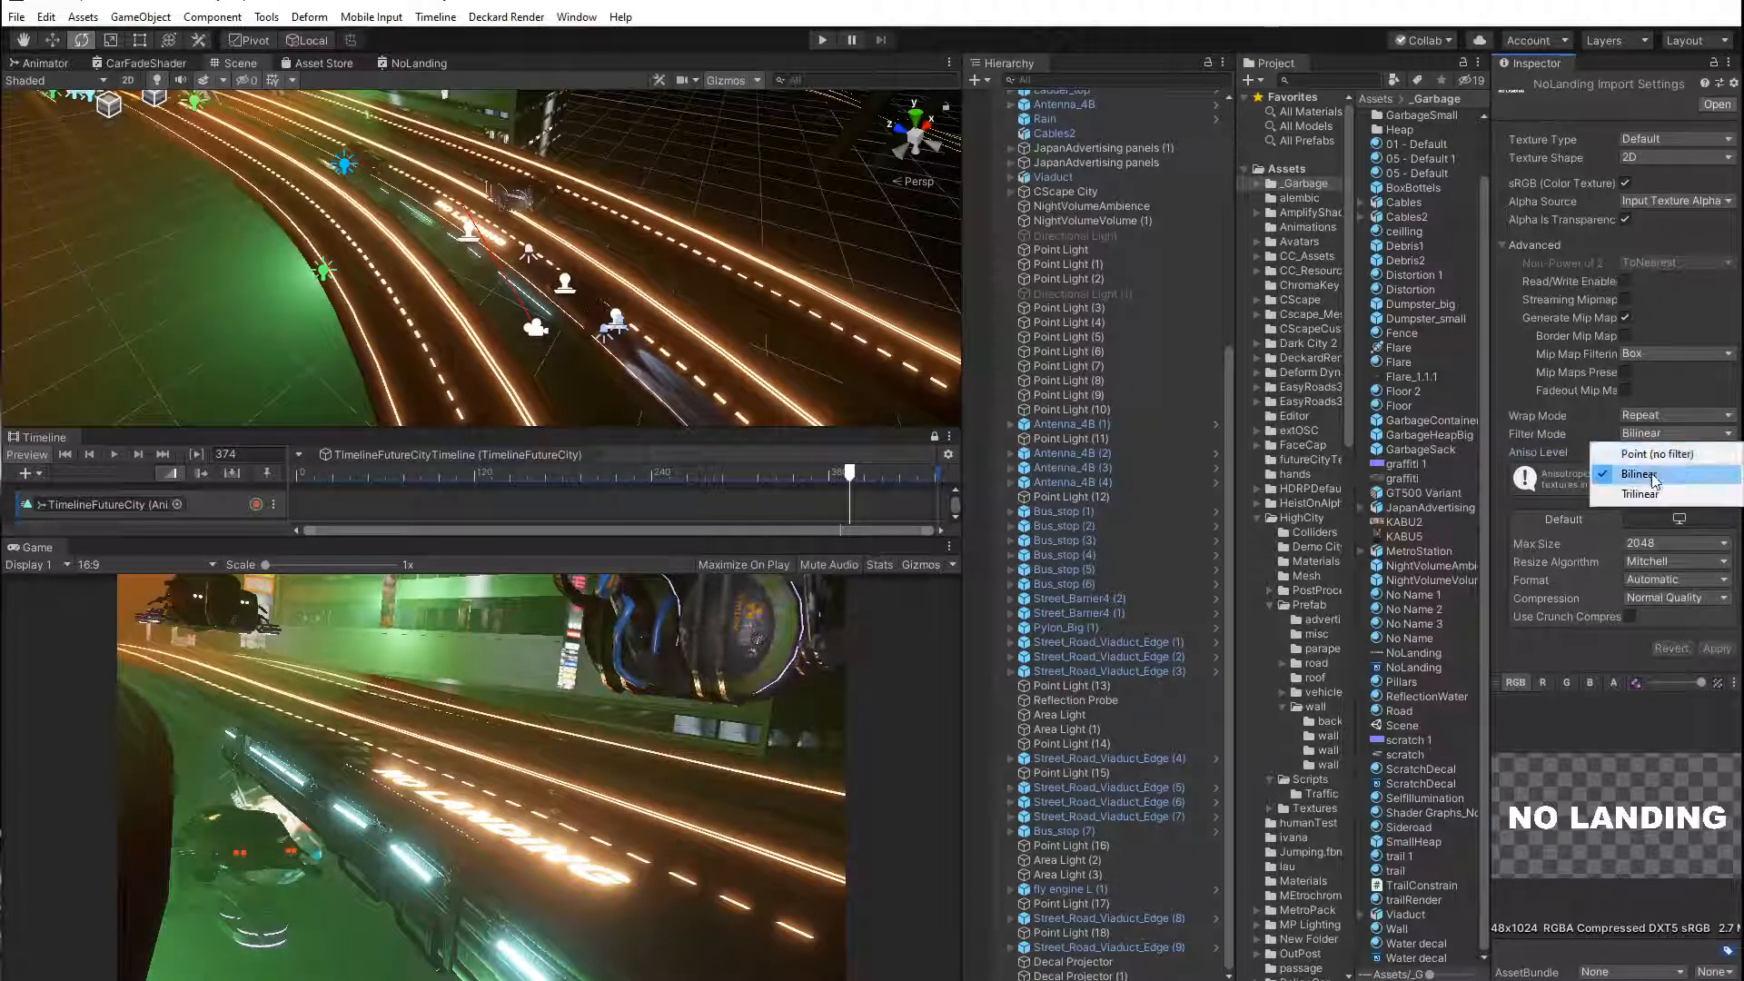
{"action": "left_click", "coordinate": [1635, 494]}
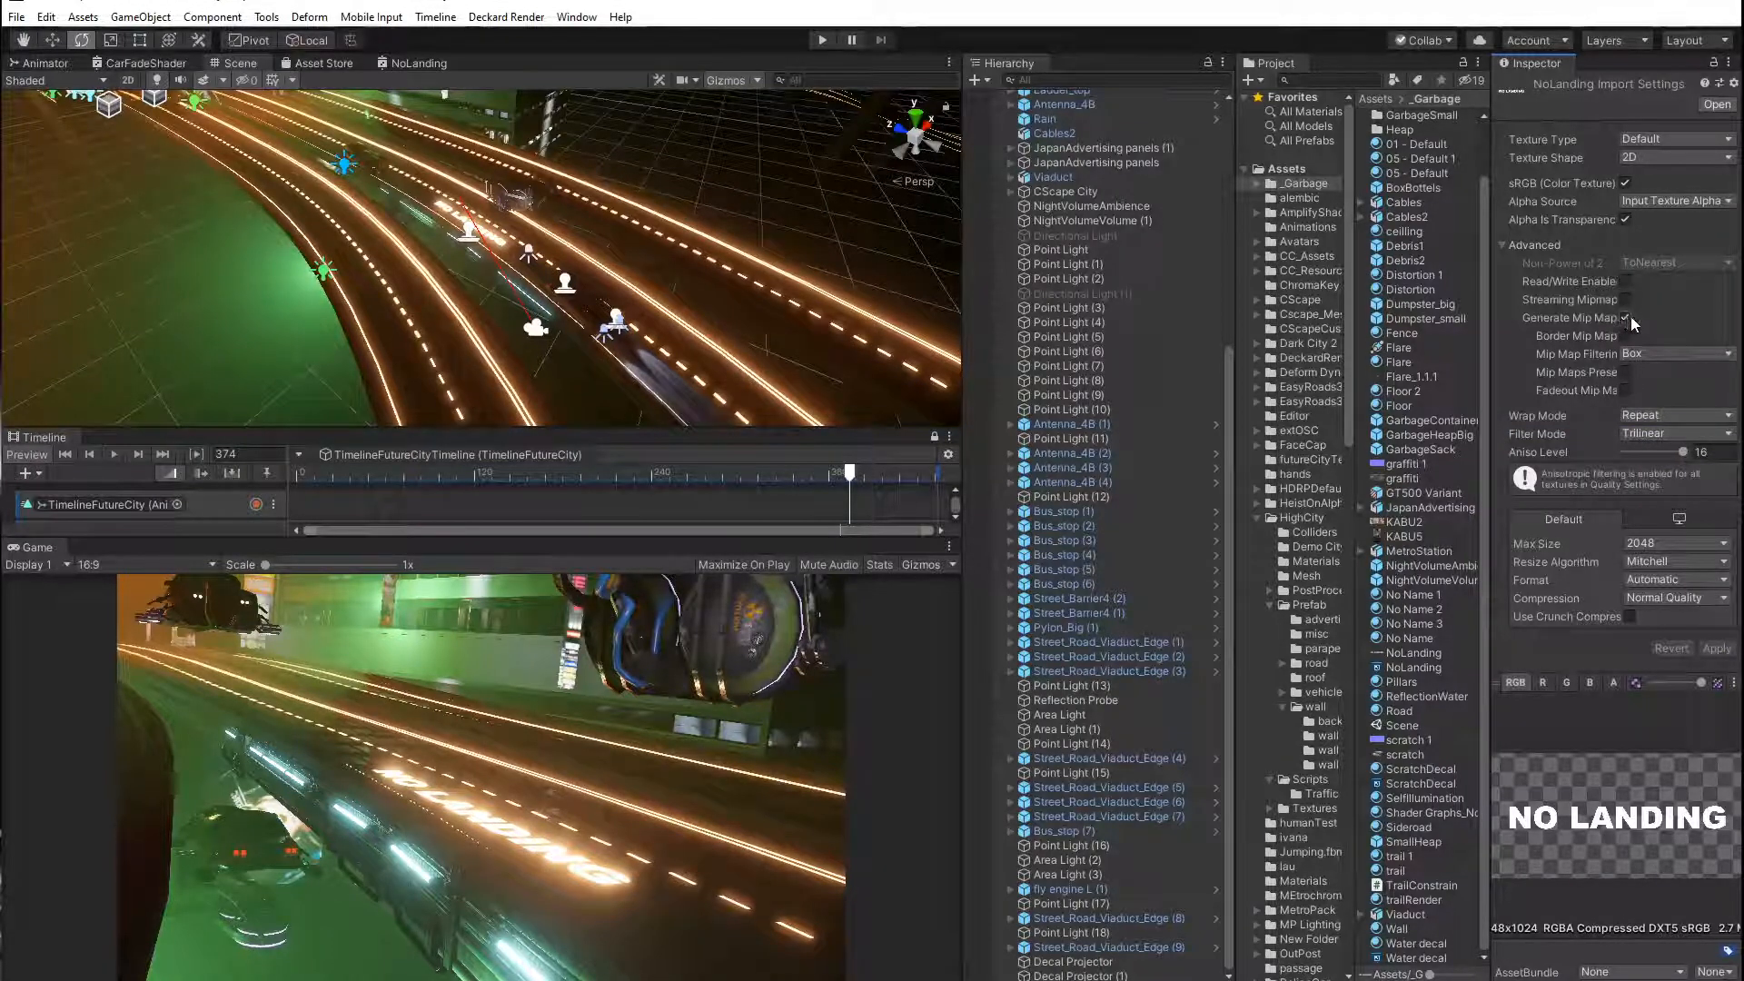
Try the Clamp wrap mode on the NoLanding texture and restore it to Repeat.
{"action": "left_click", "coordinate": [1649, 415]}
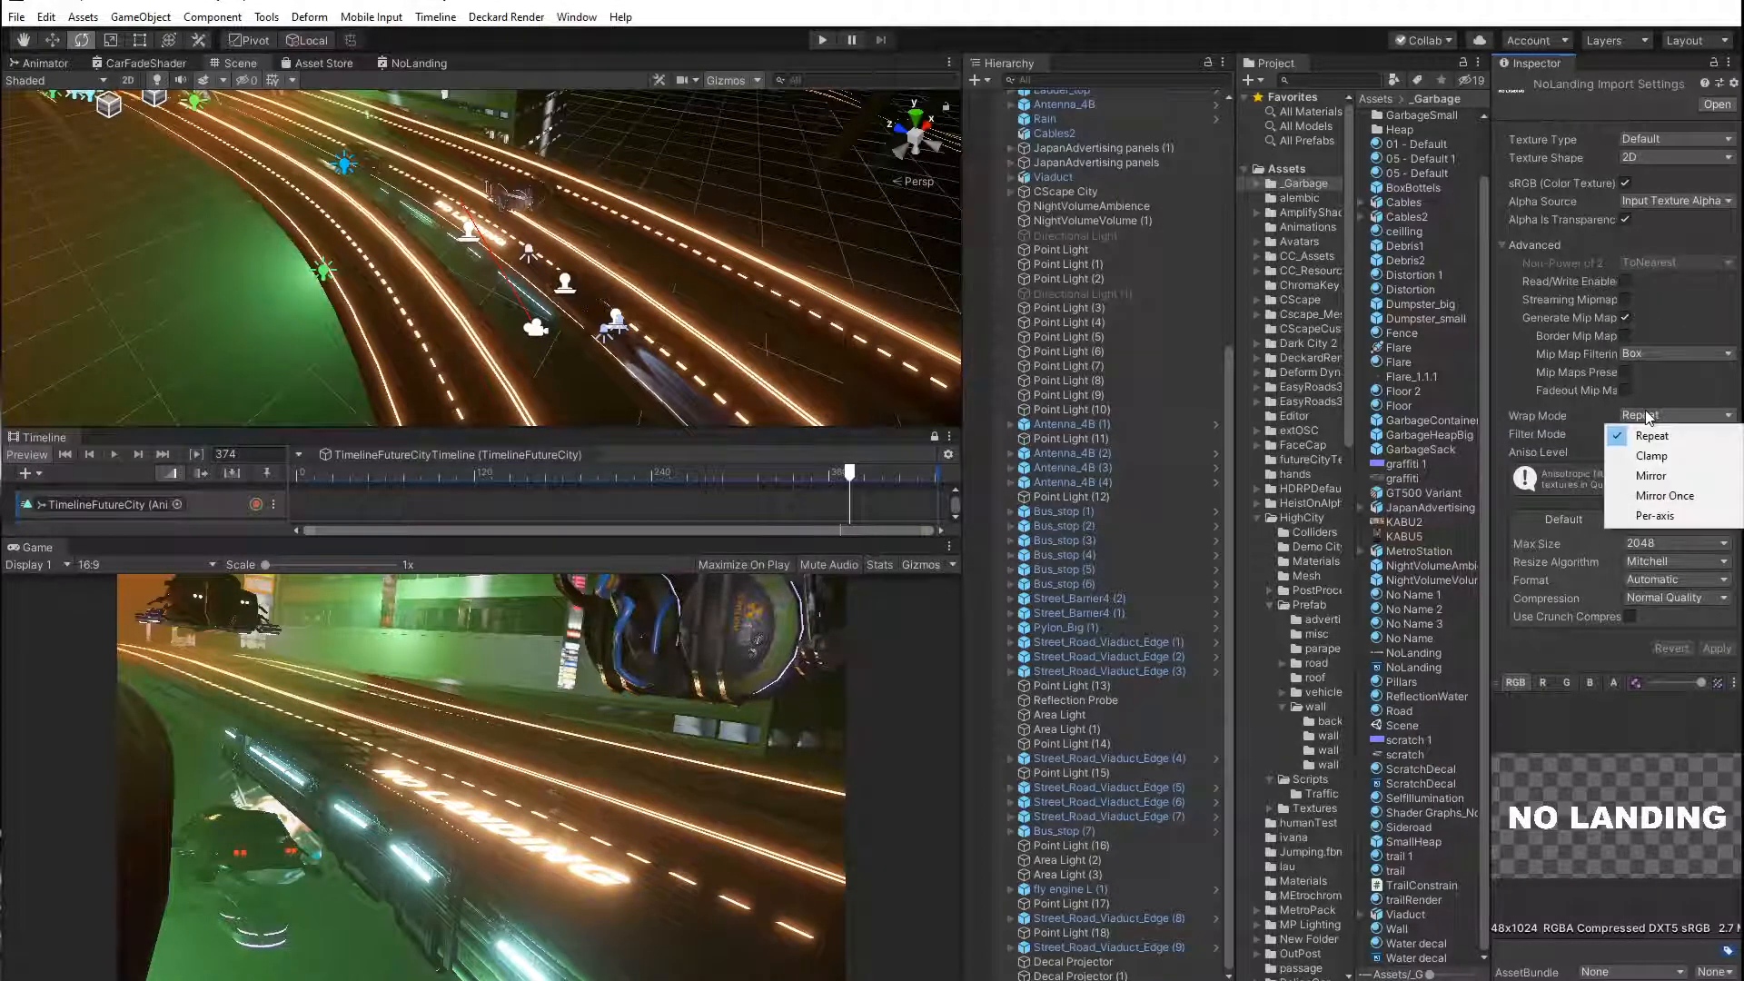
{"action": "left_click", "coordinate": [1652, 456]}
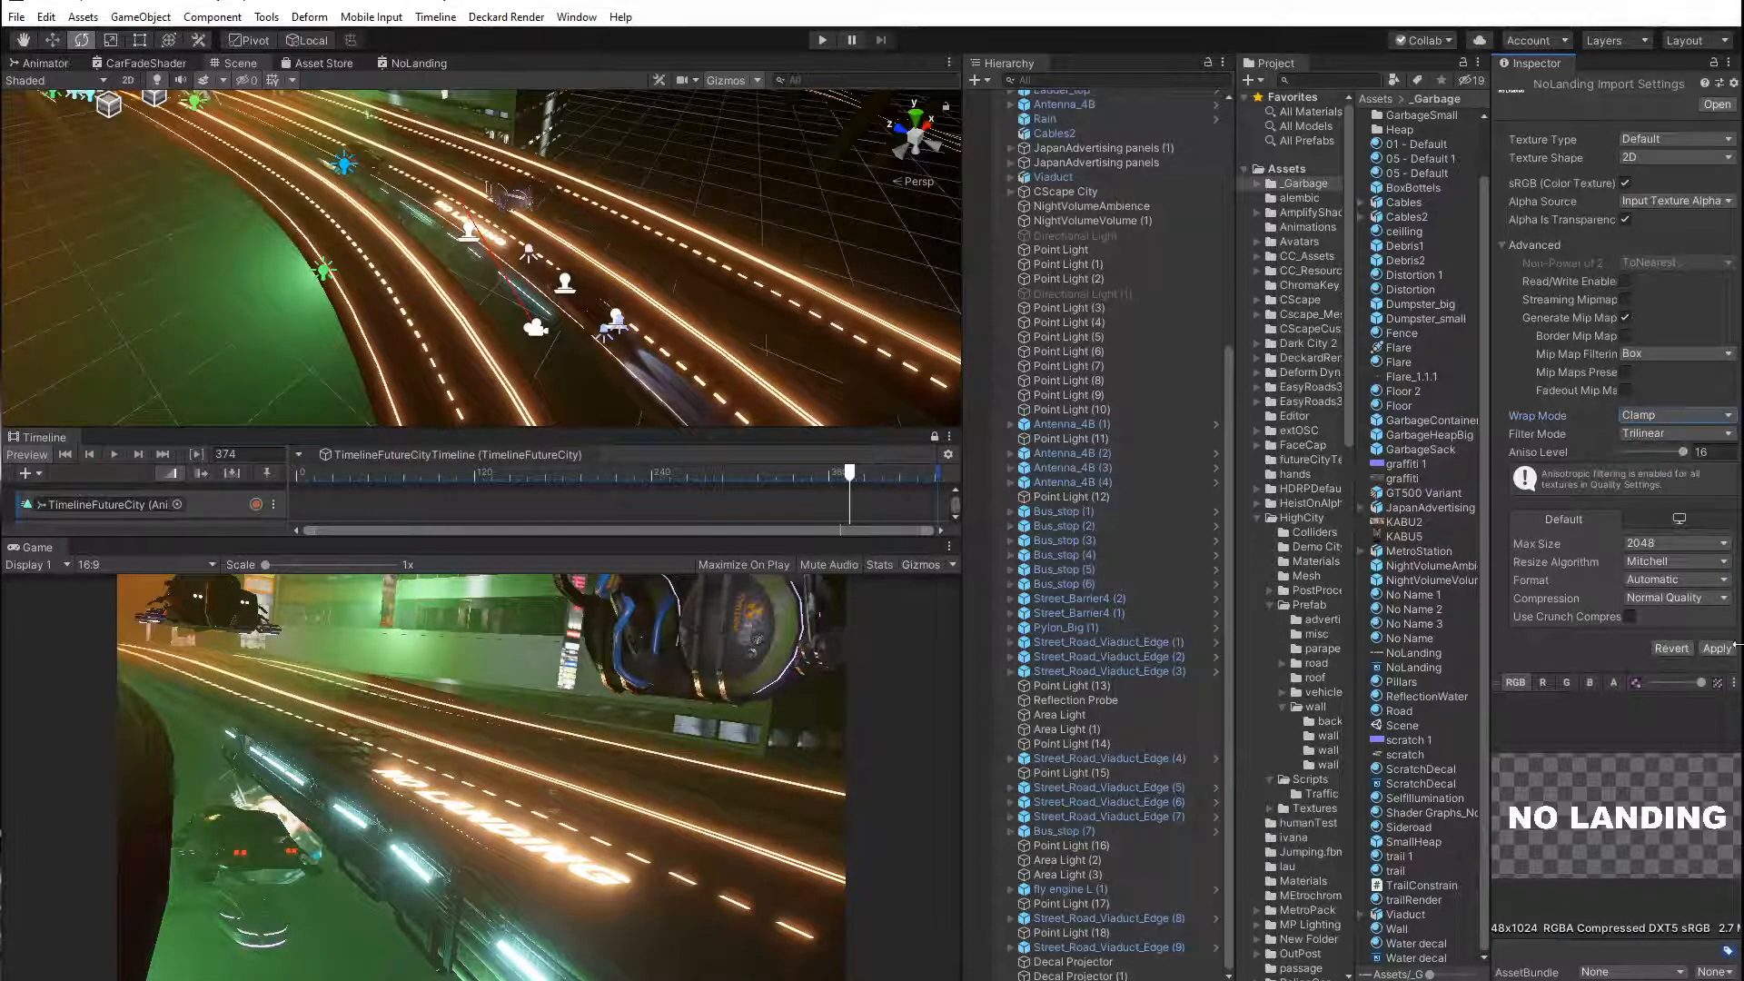
{"action": "left_click", "coordinate": [1717, 648]}
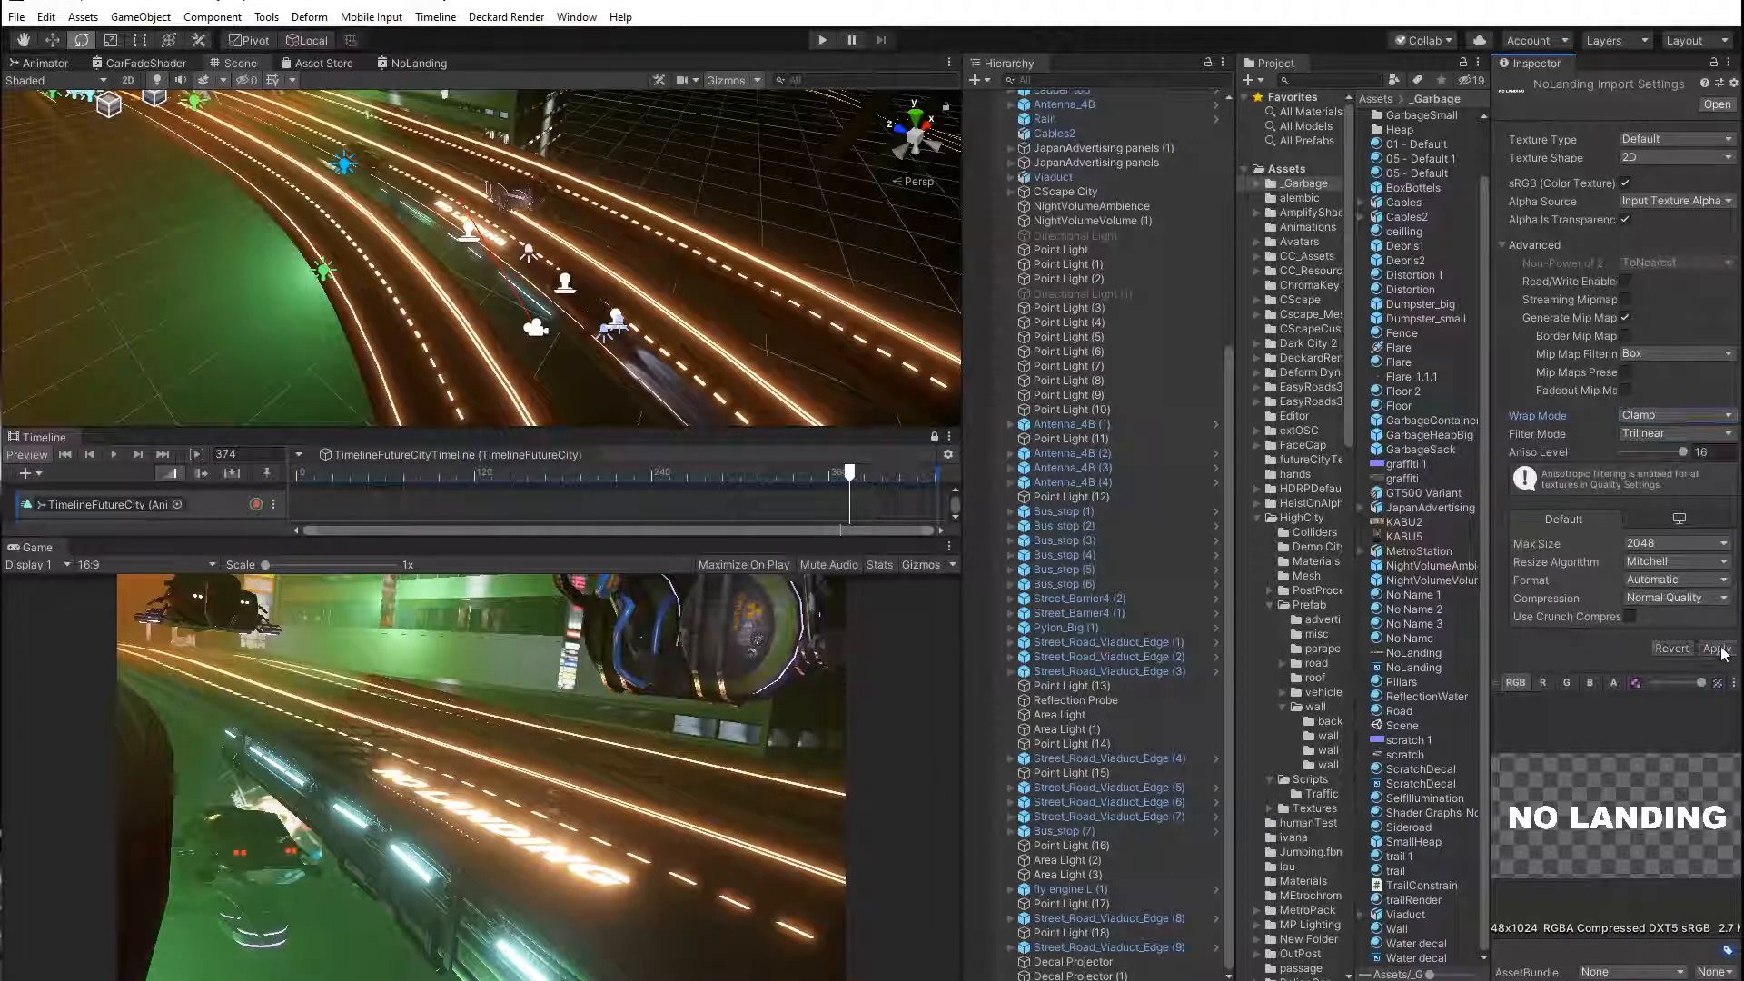
{"action": "left_click", "coordinate": [1658, 418]}
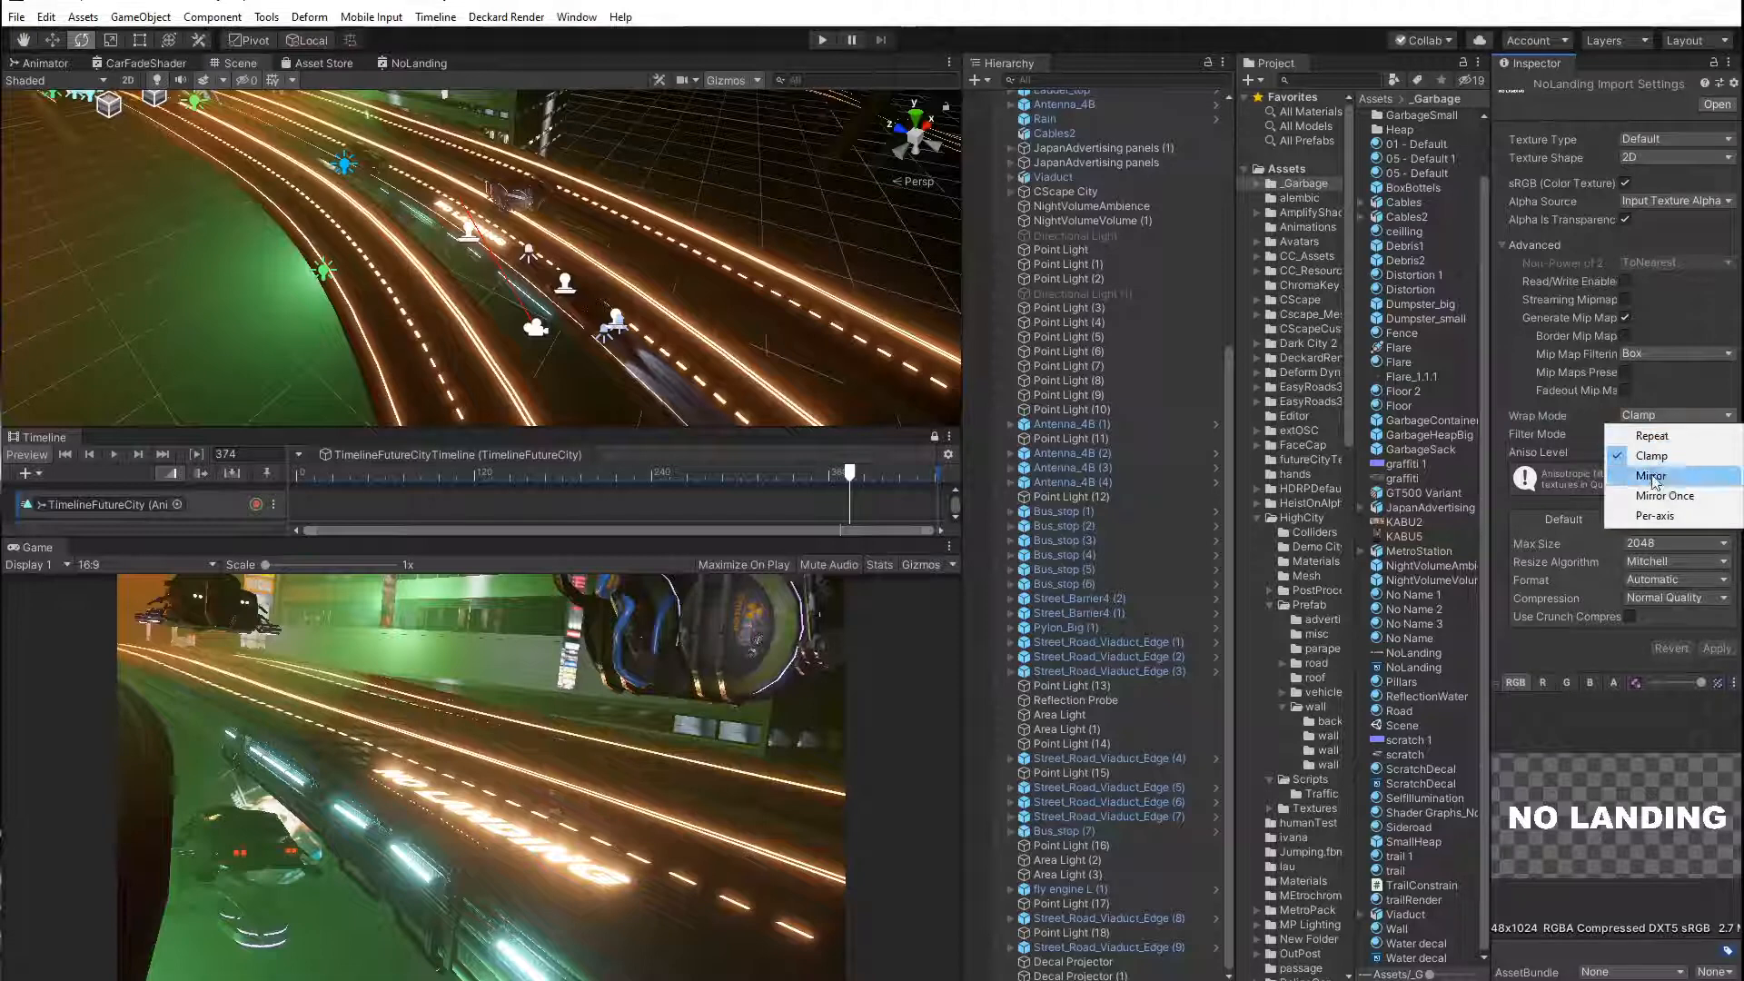
{"action": "left_click", "coordinate": [1652, 436]}
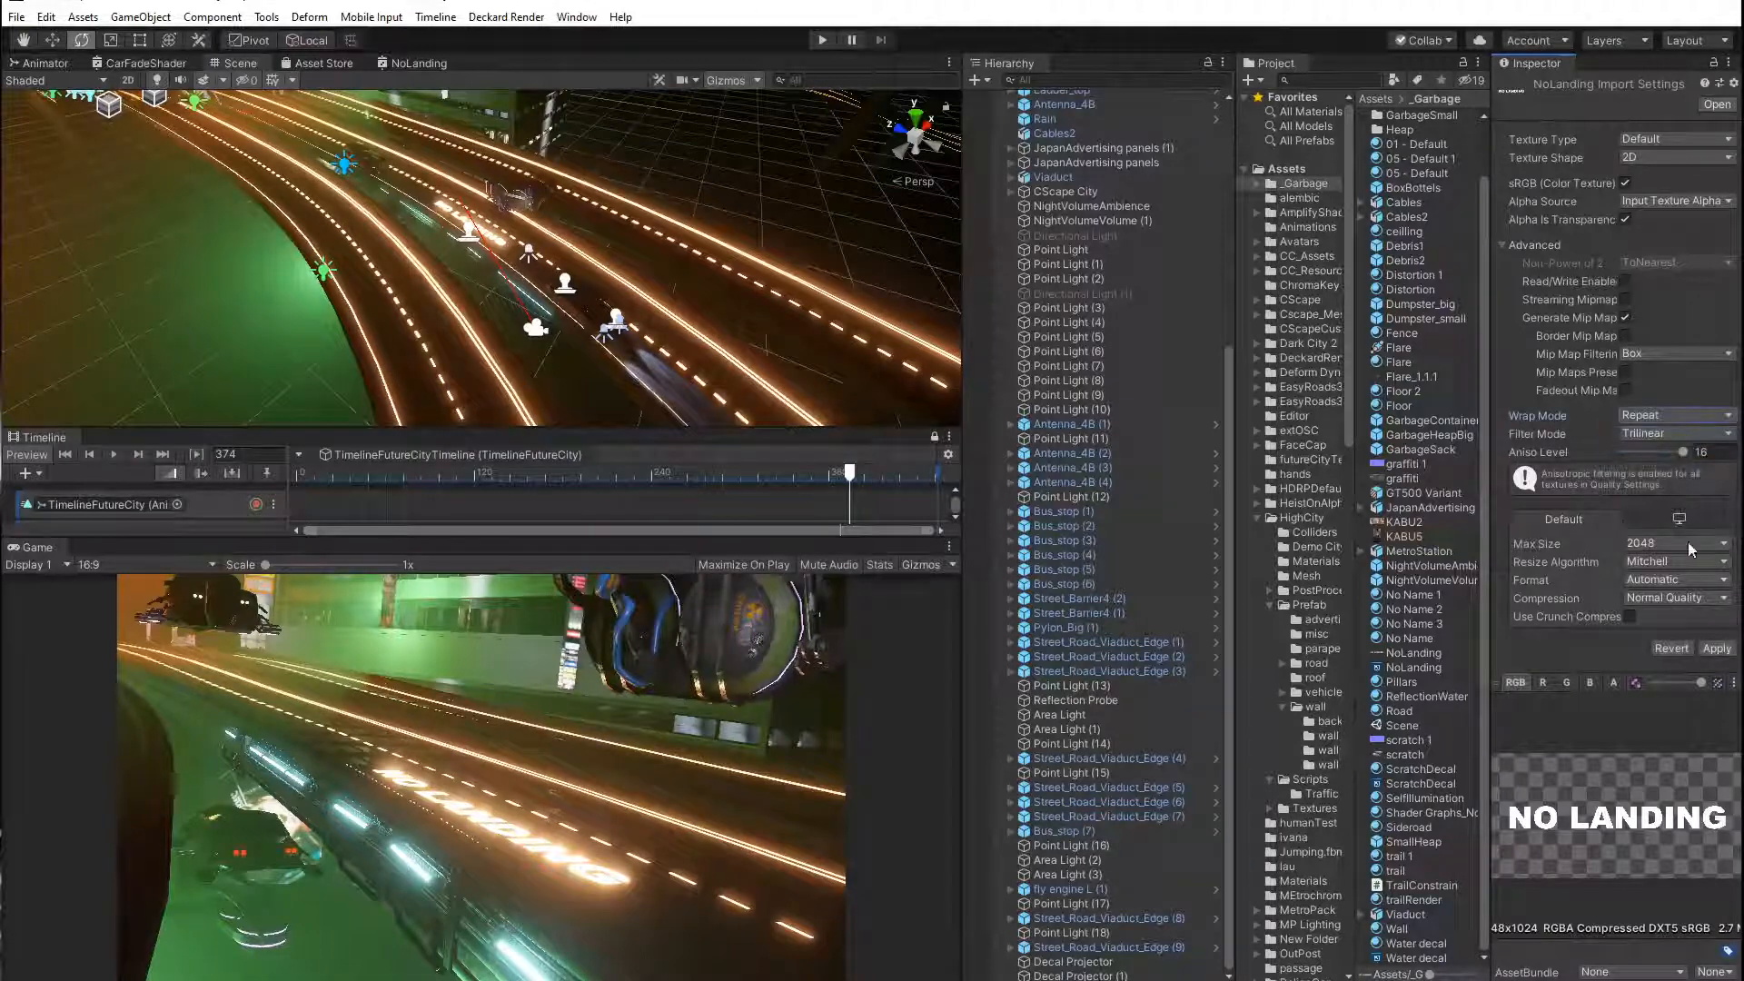
{"action": "left_click", "coordinate": [1717, 649]}
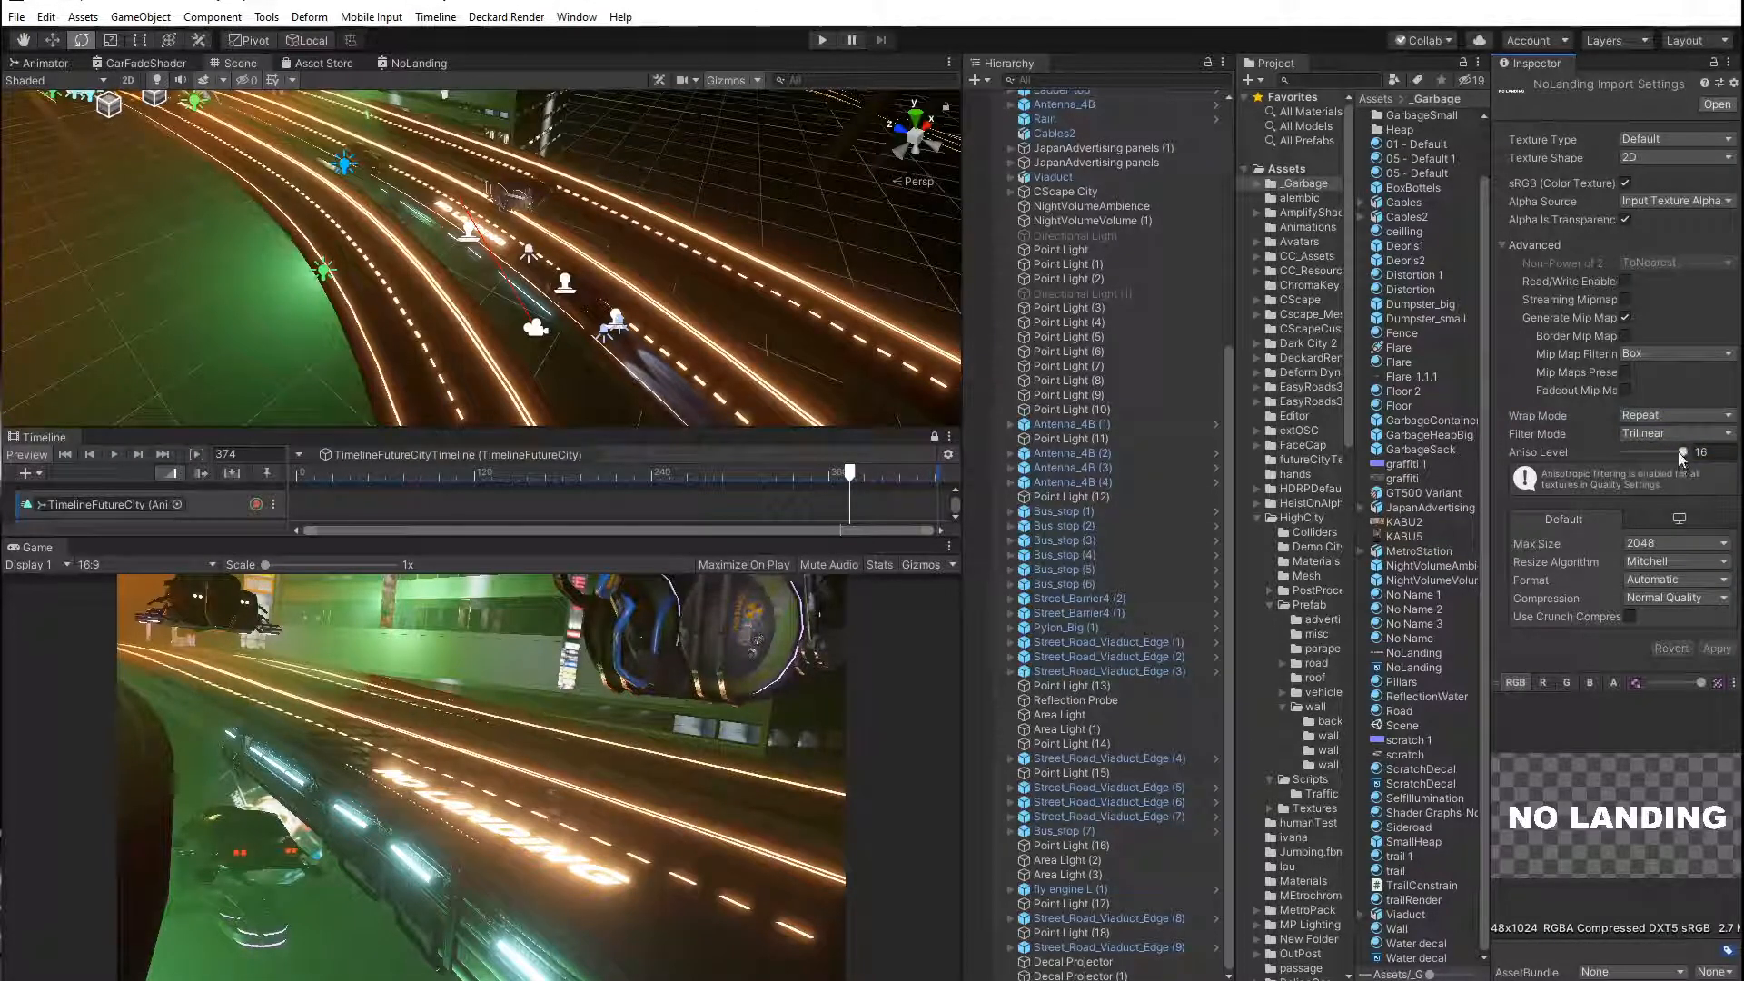
Set the NoLanding texture's Aniso Level to 8 and its Wrap Mode to Mirror, applying the import settings.
{"action": "left_click_drag", "start_coordinate": [1682, 453], "coordinate": [1665, 458]}
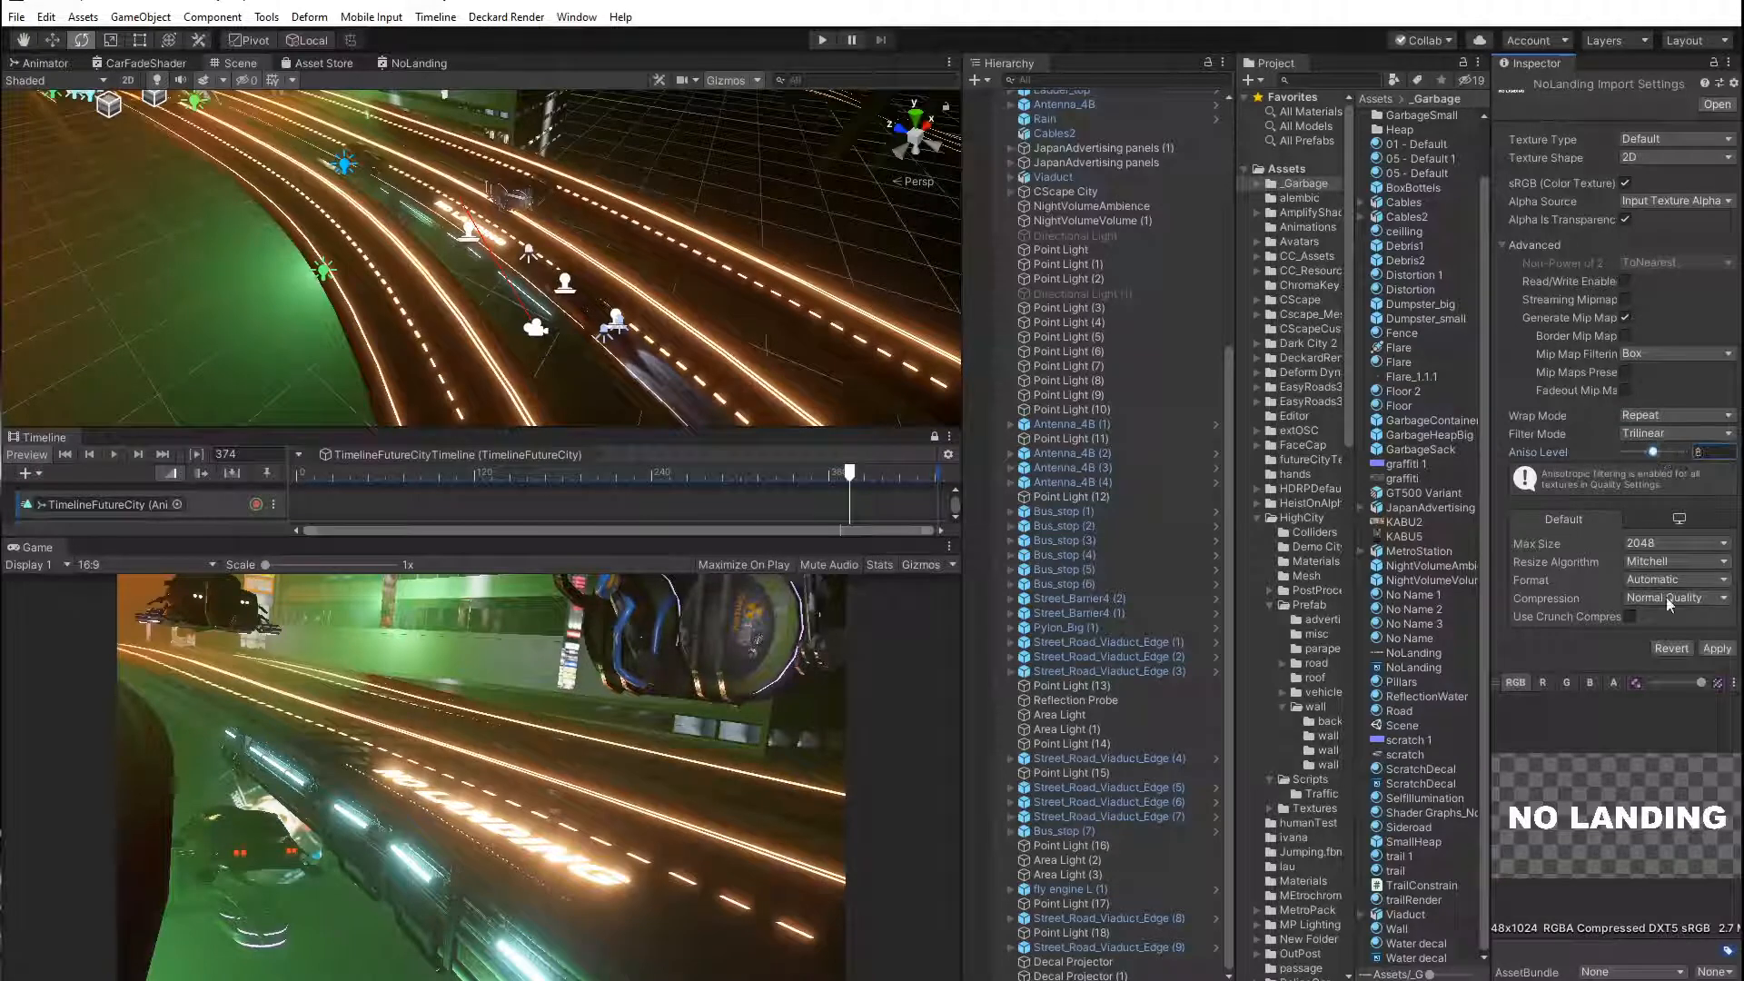
{"action": "left_click", "coordinate": [1715, 648]}
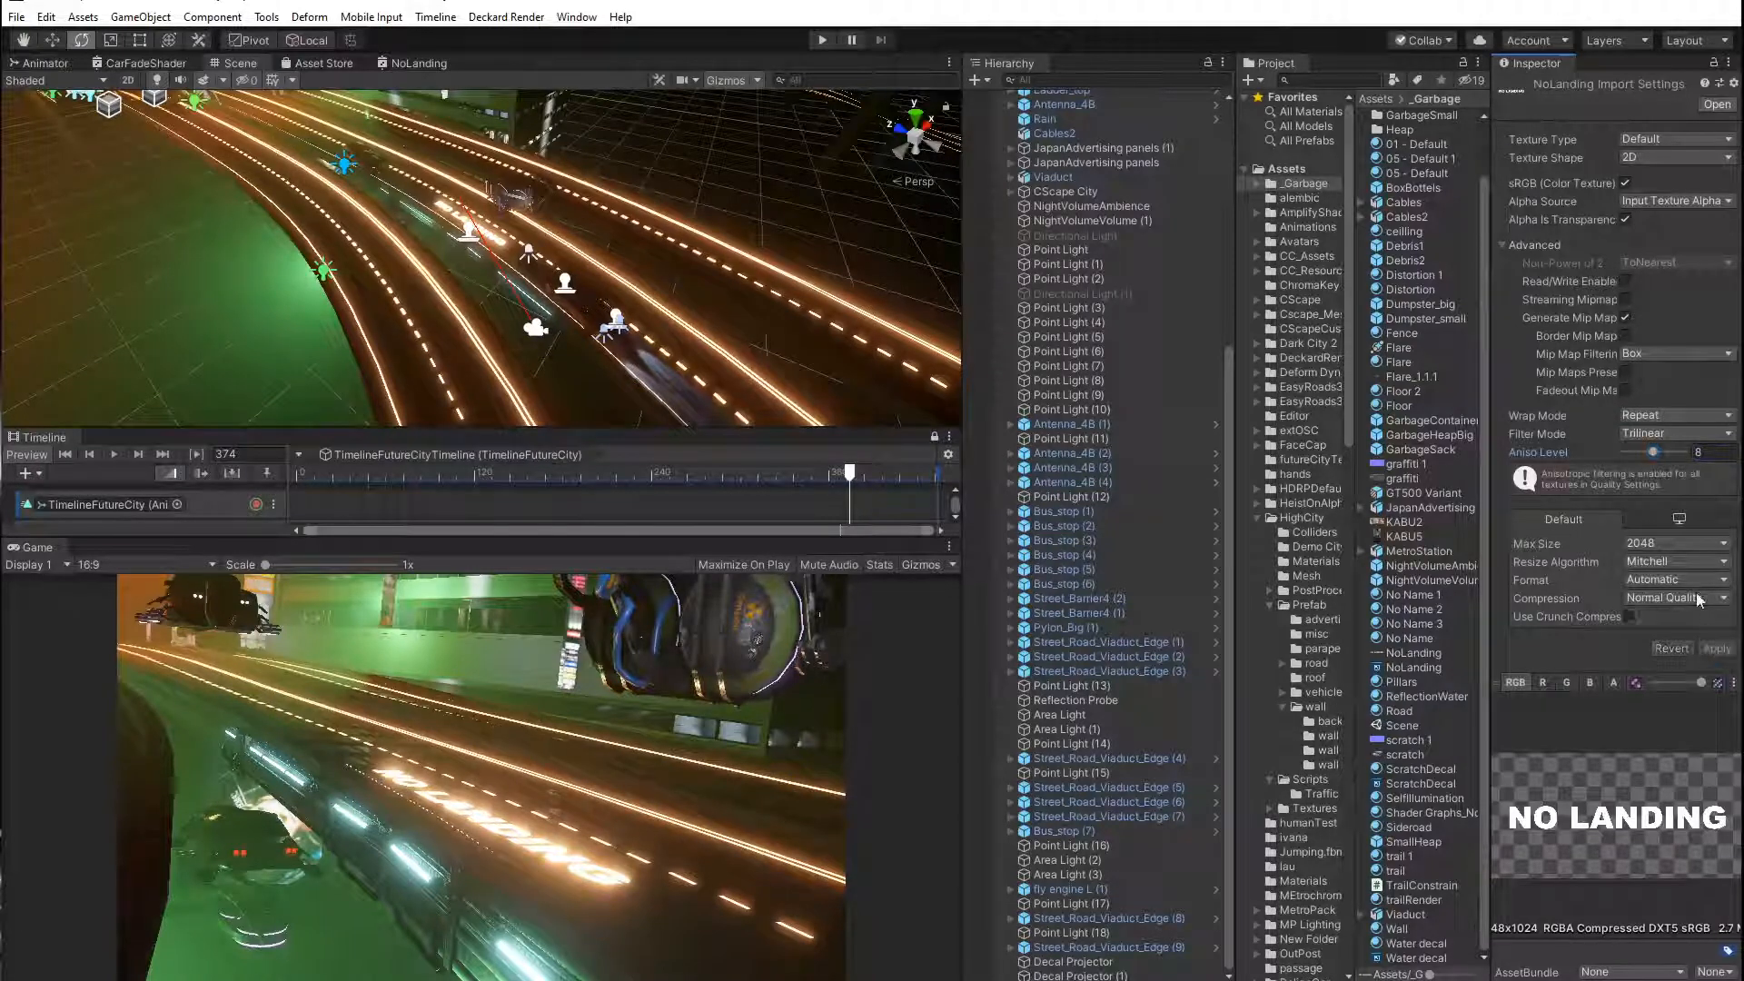
{"action": "left_click", "coordinate": [1654, 417]}
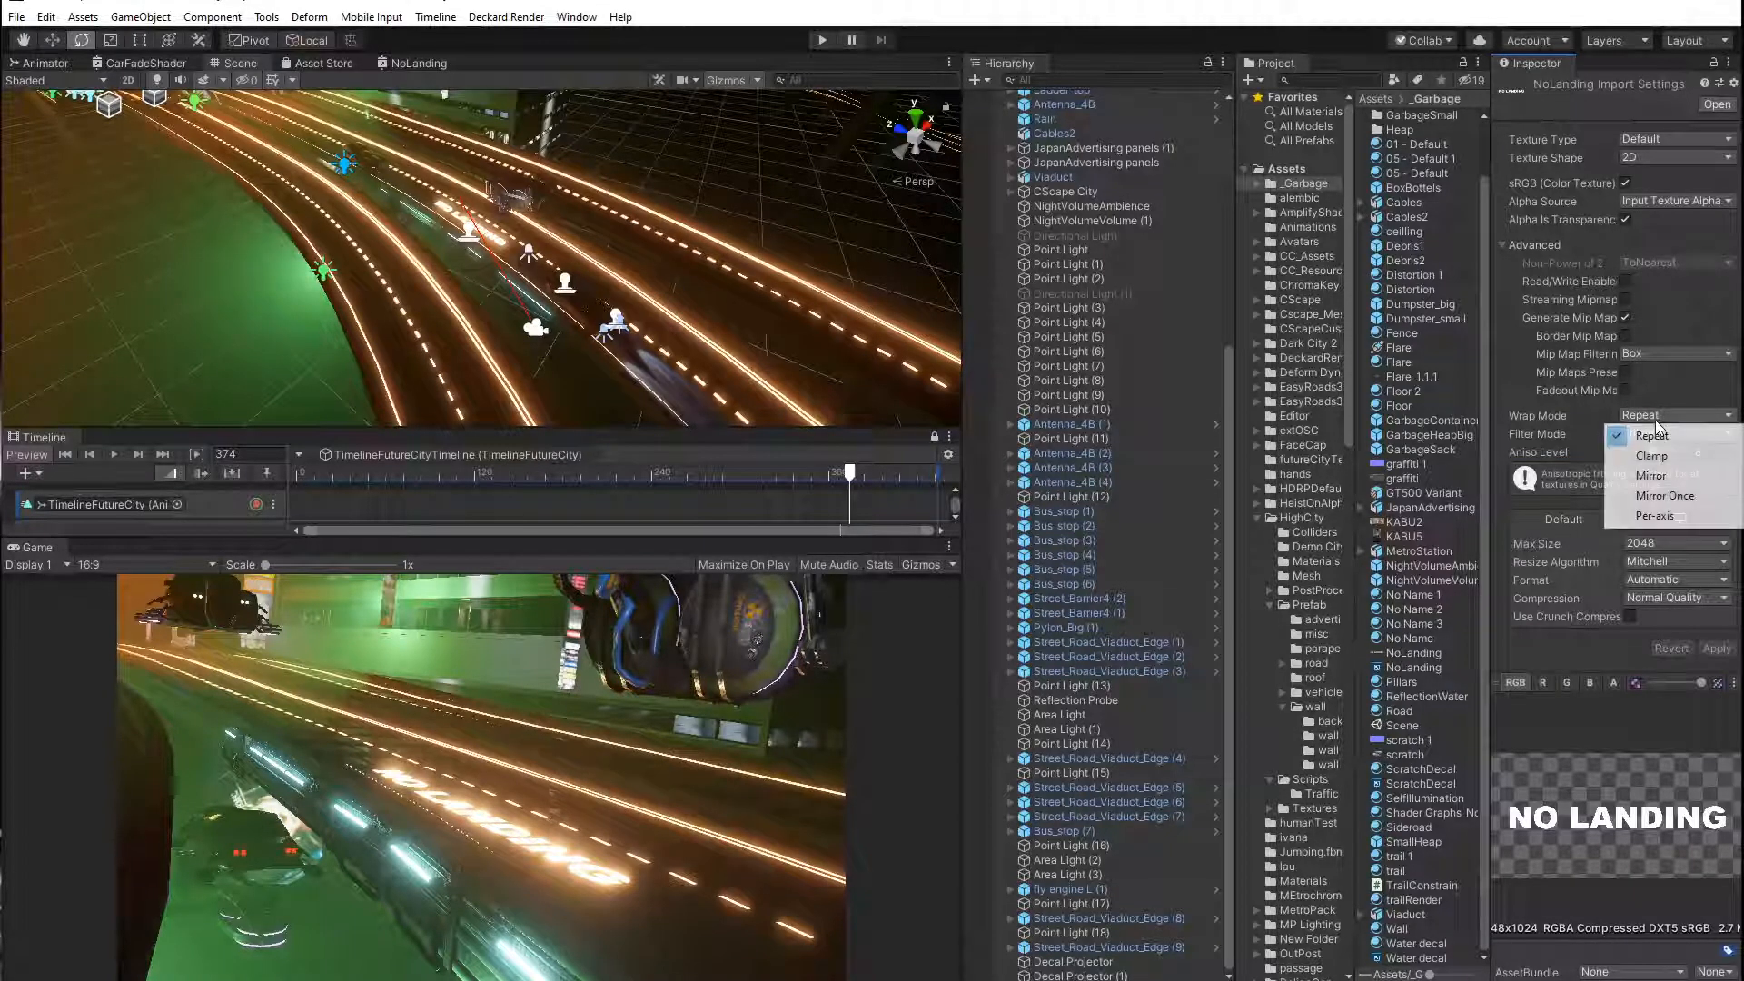
{"action": "left_click", "coordinate": [1660, 477]}
{"action": "left_click", "coordinate": [1716, 648]}
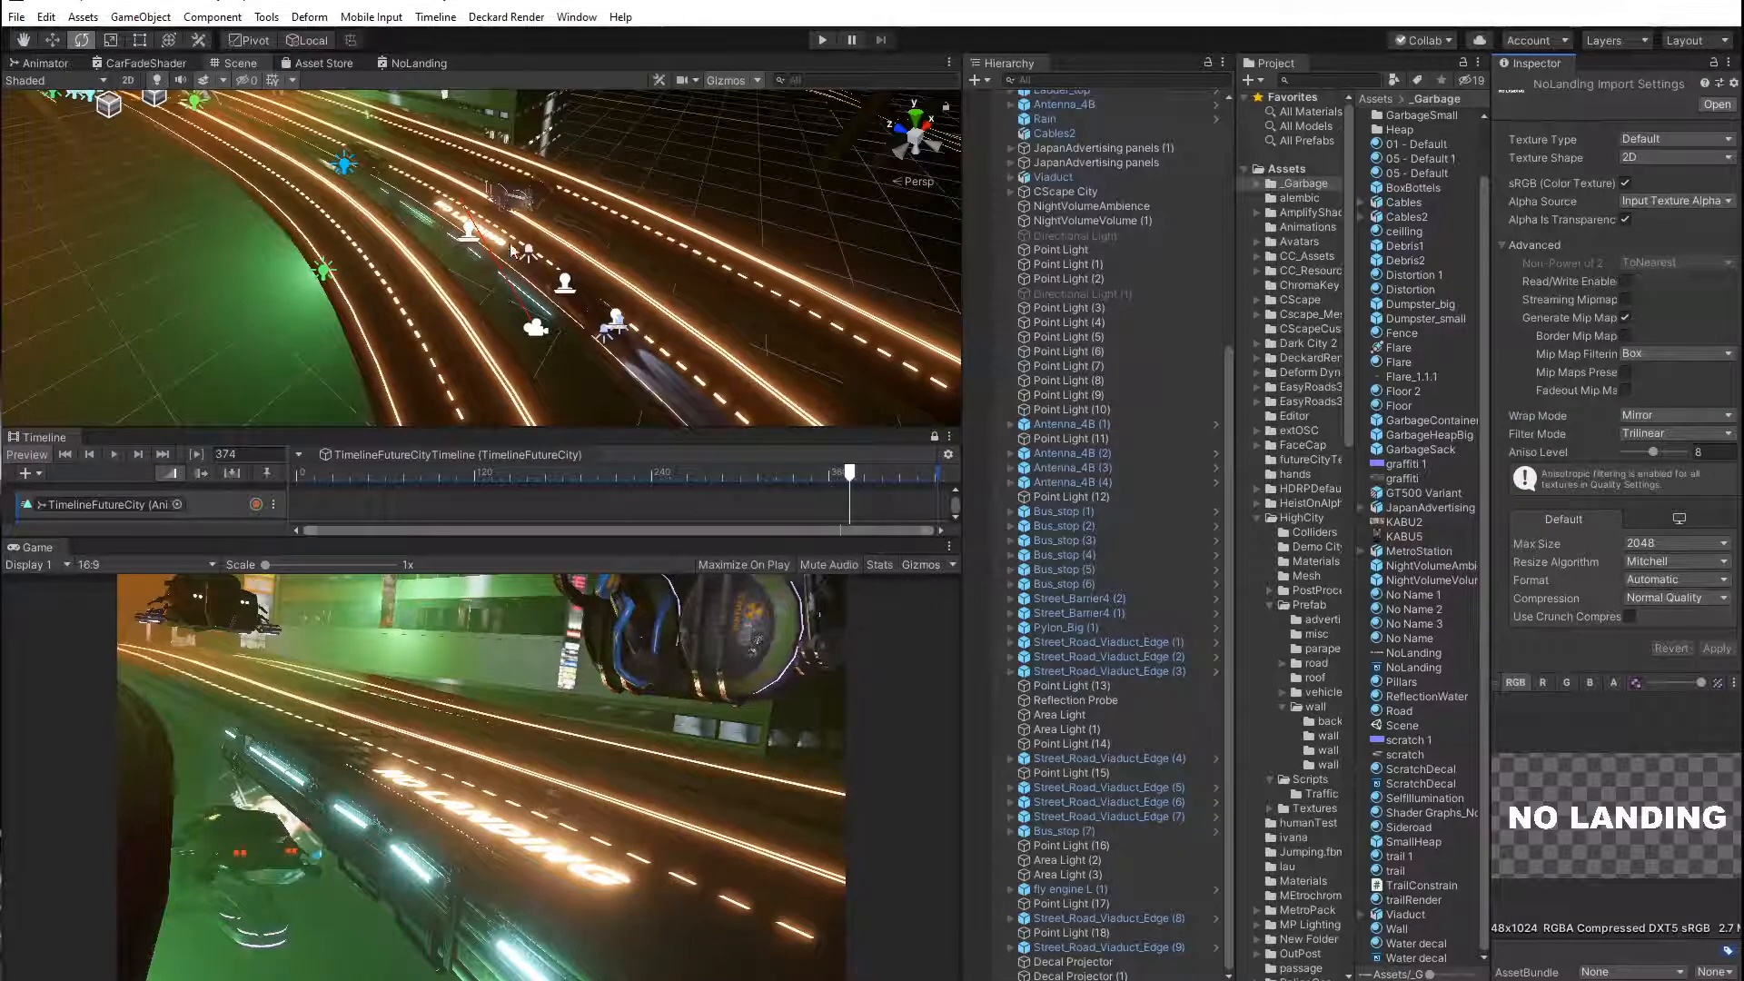
{"action": "scroll", "coordinate": [1108, 206], "scroll_direction": "up", "scroll_amount": 8}
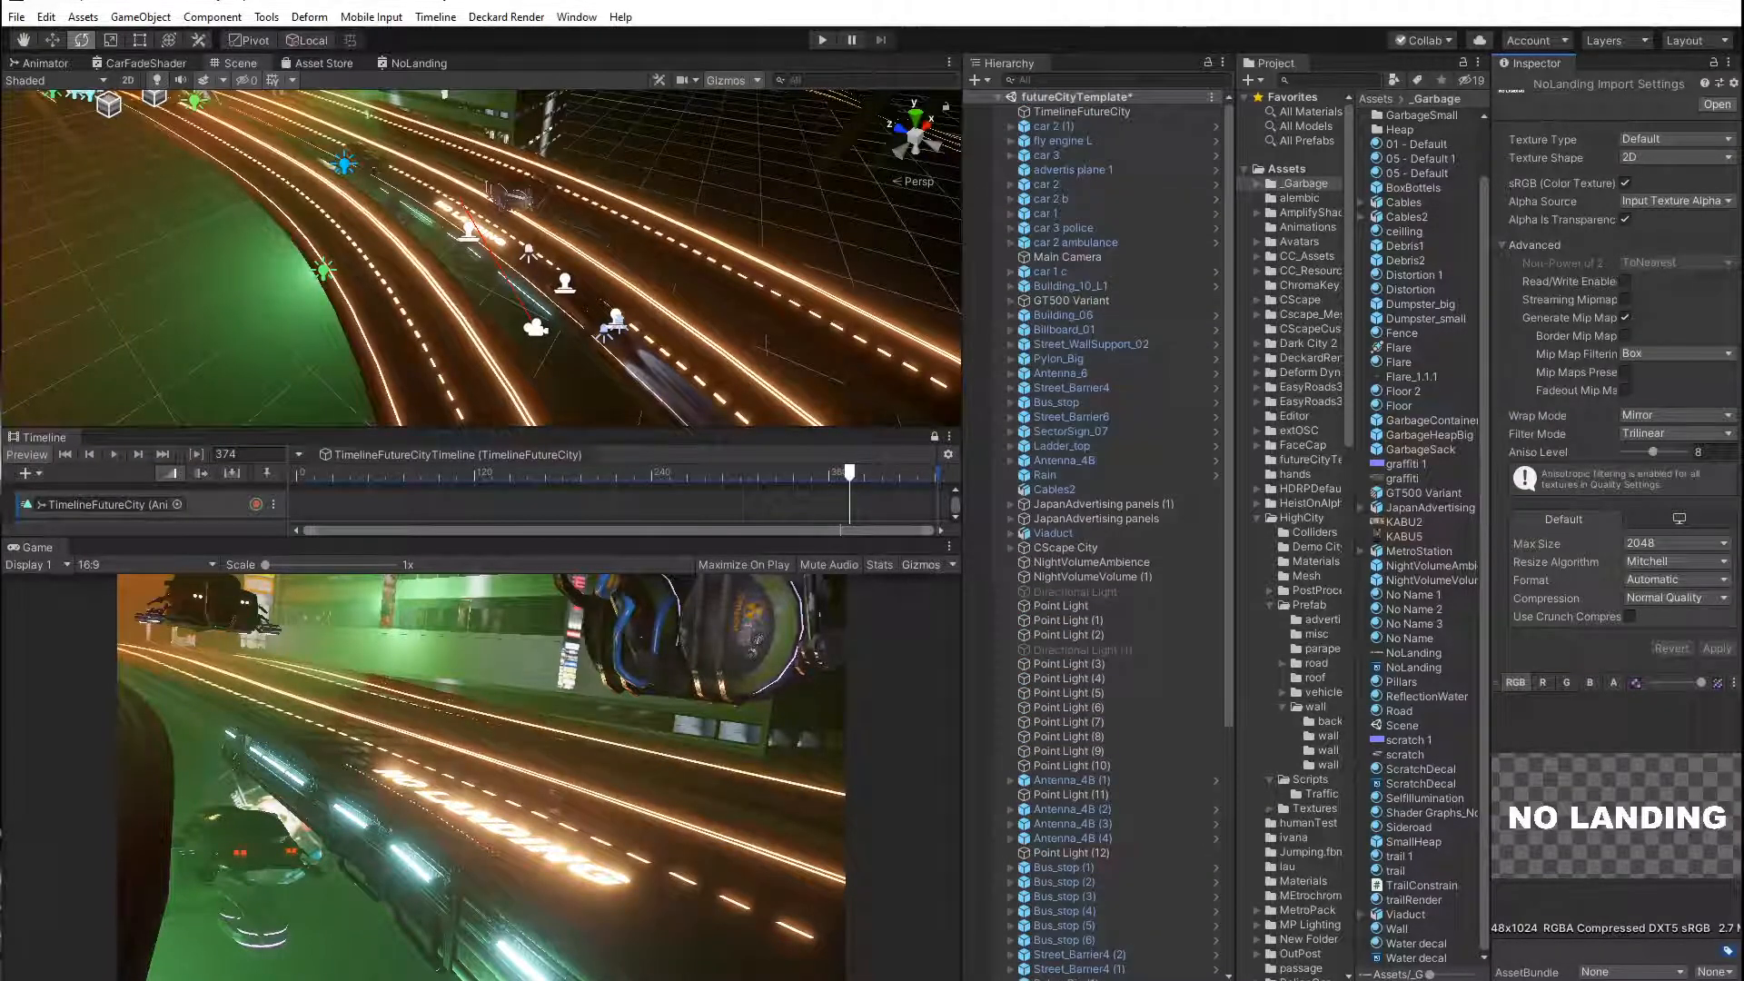
{"action": "left_click", "coordinate": [2, 563]}
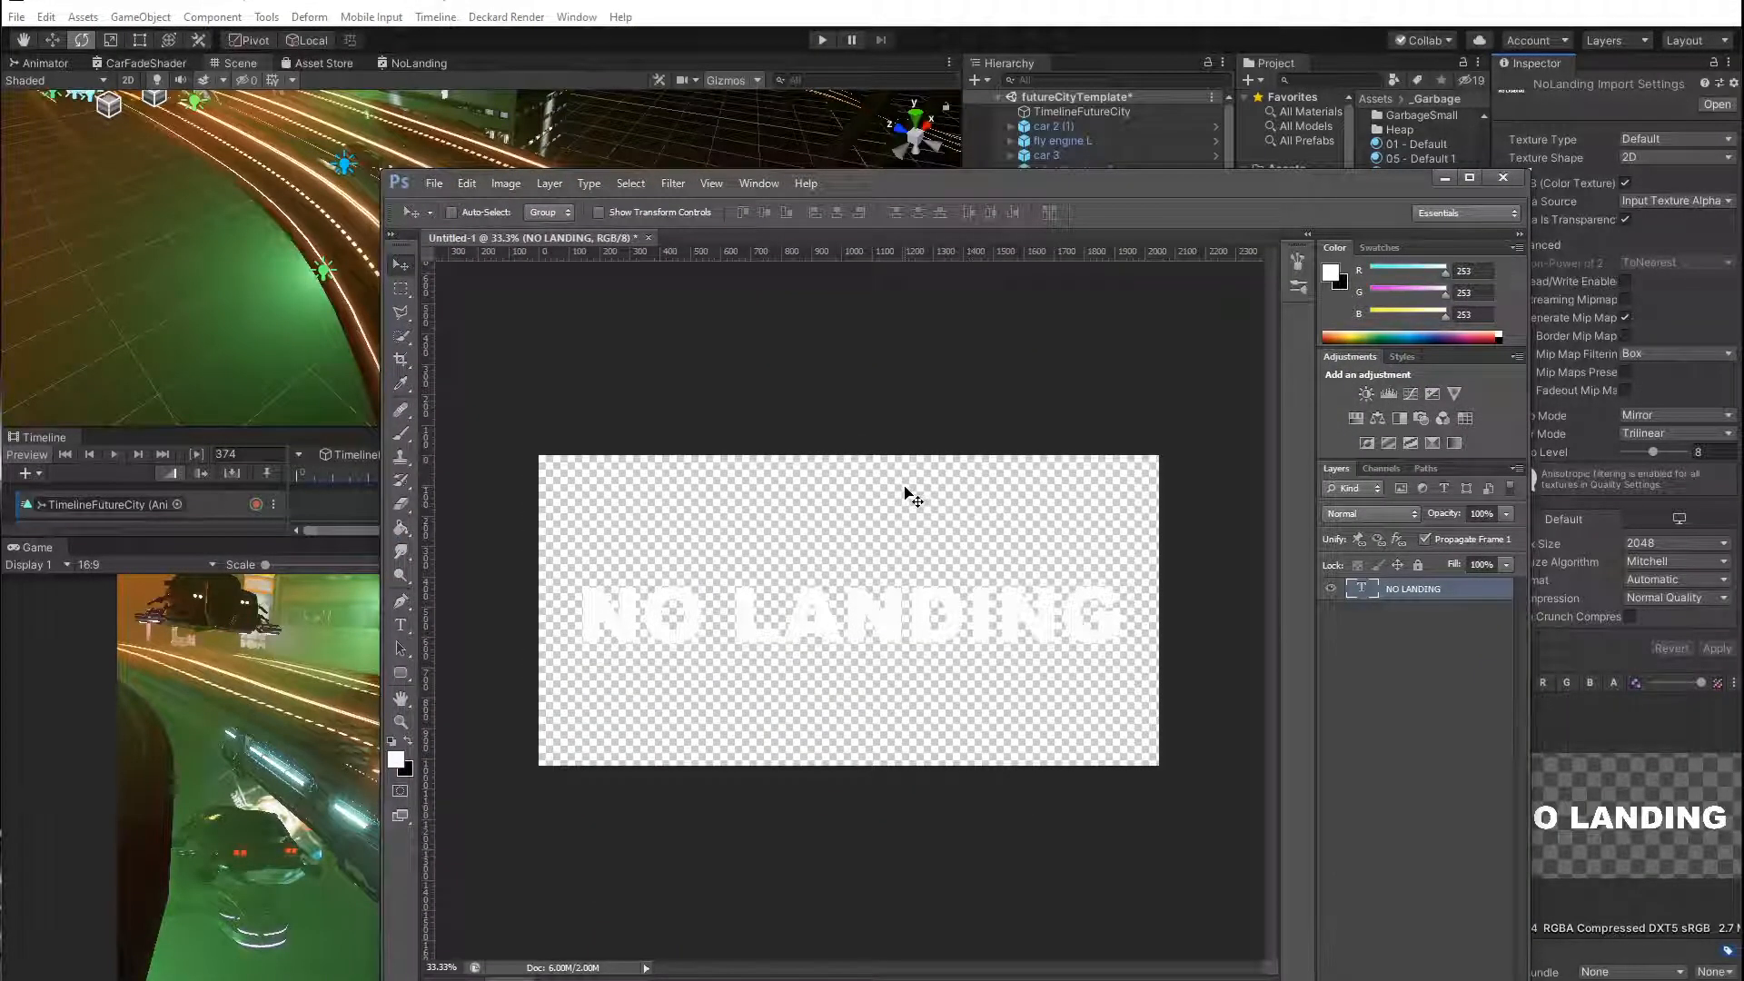
{"action": "left_click", "coordinate": [434, 184]}
{"action": "left_click", "coordinate": [460, 384]}
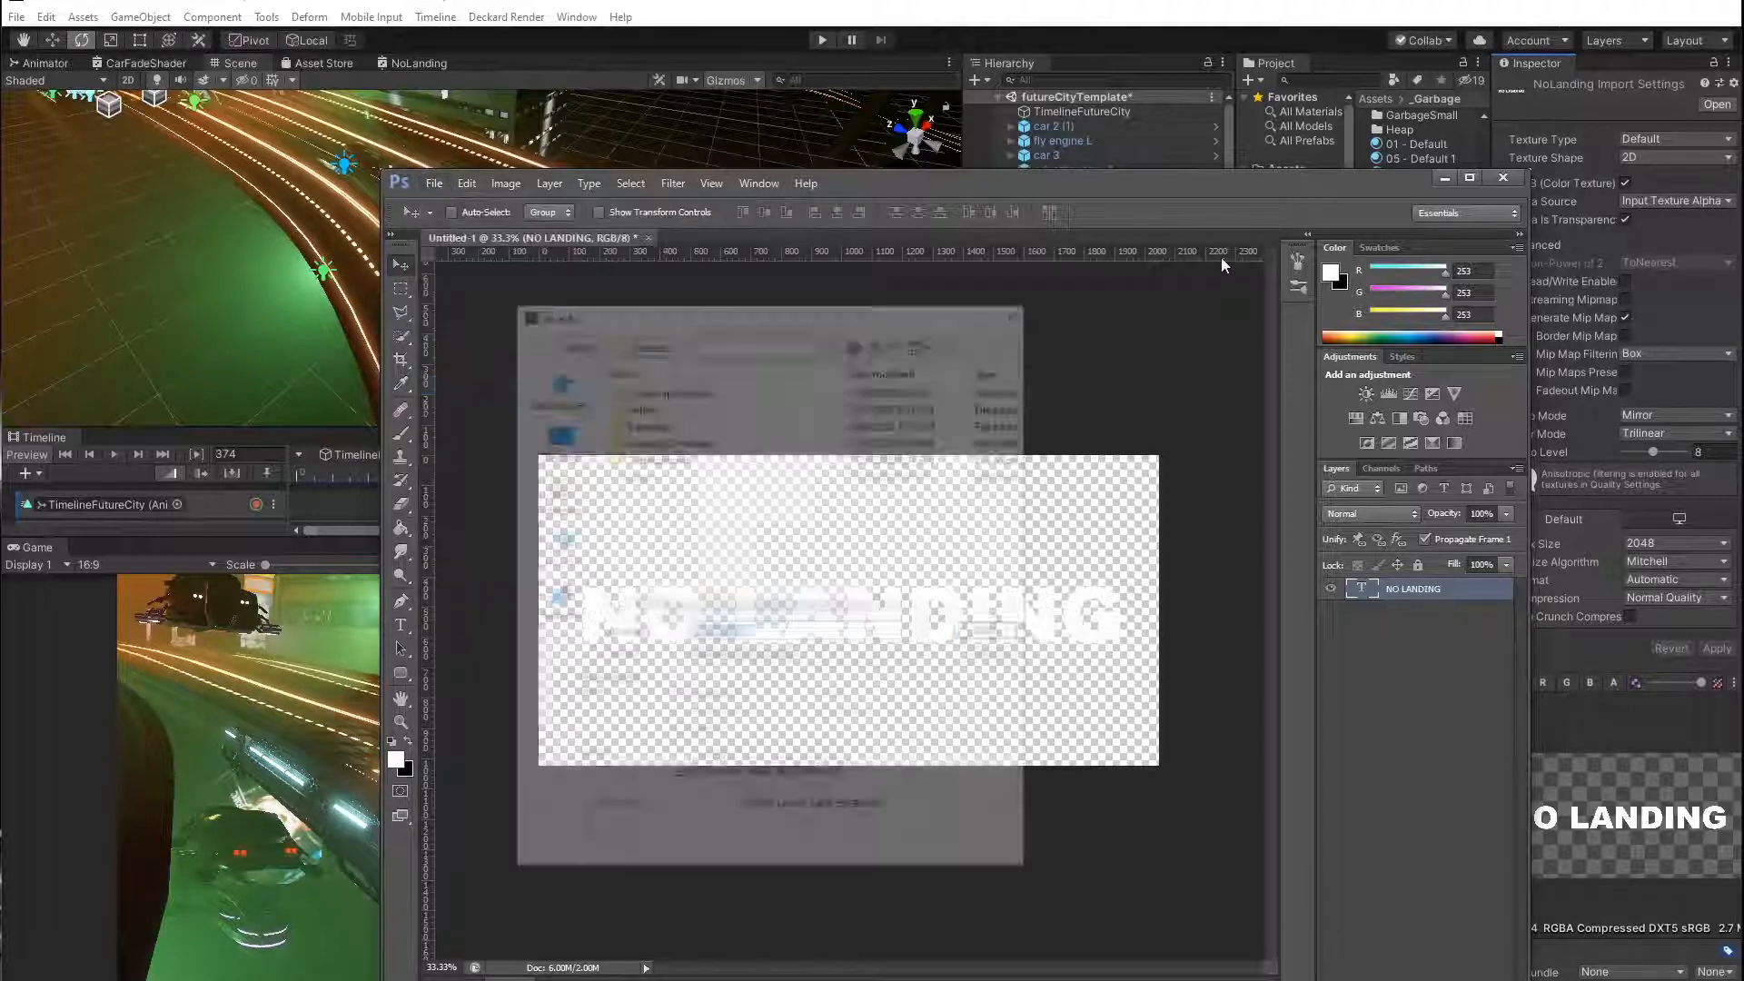
{"action": "left_click", "coordinate": [991, 655]}
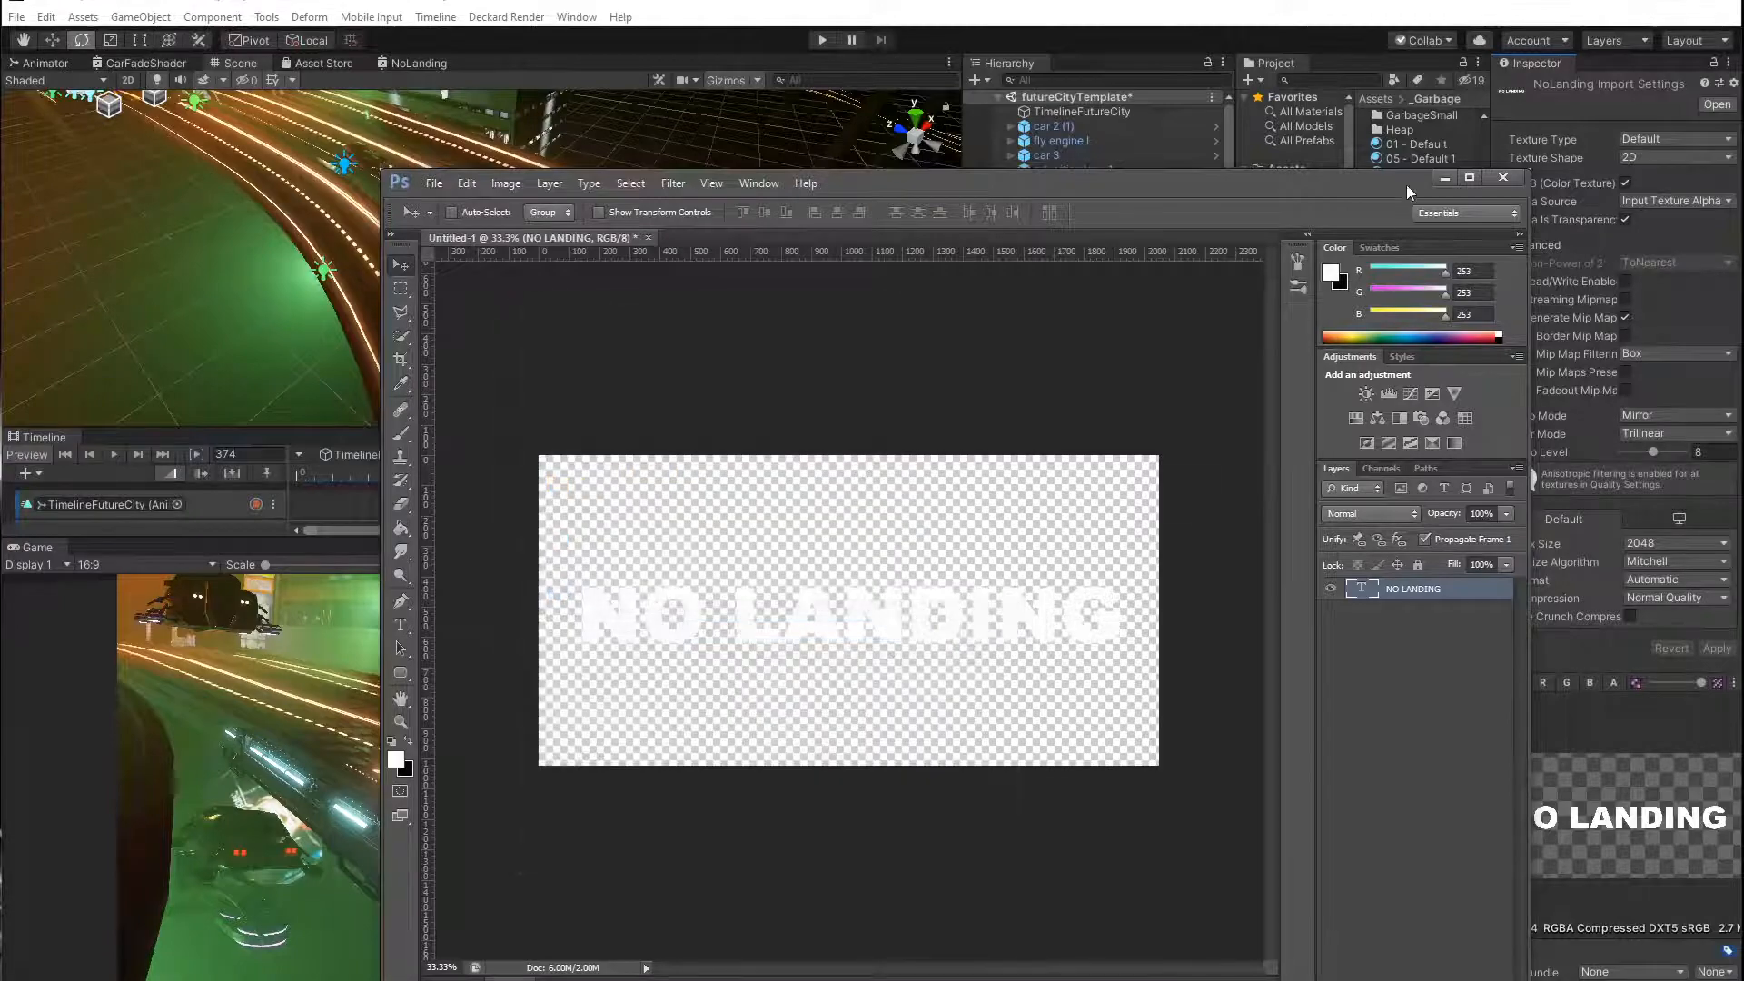
{"action": "left_click", "coordinate": [1444, 178]}
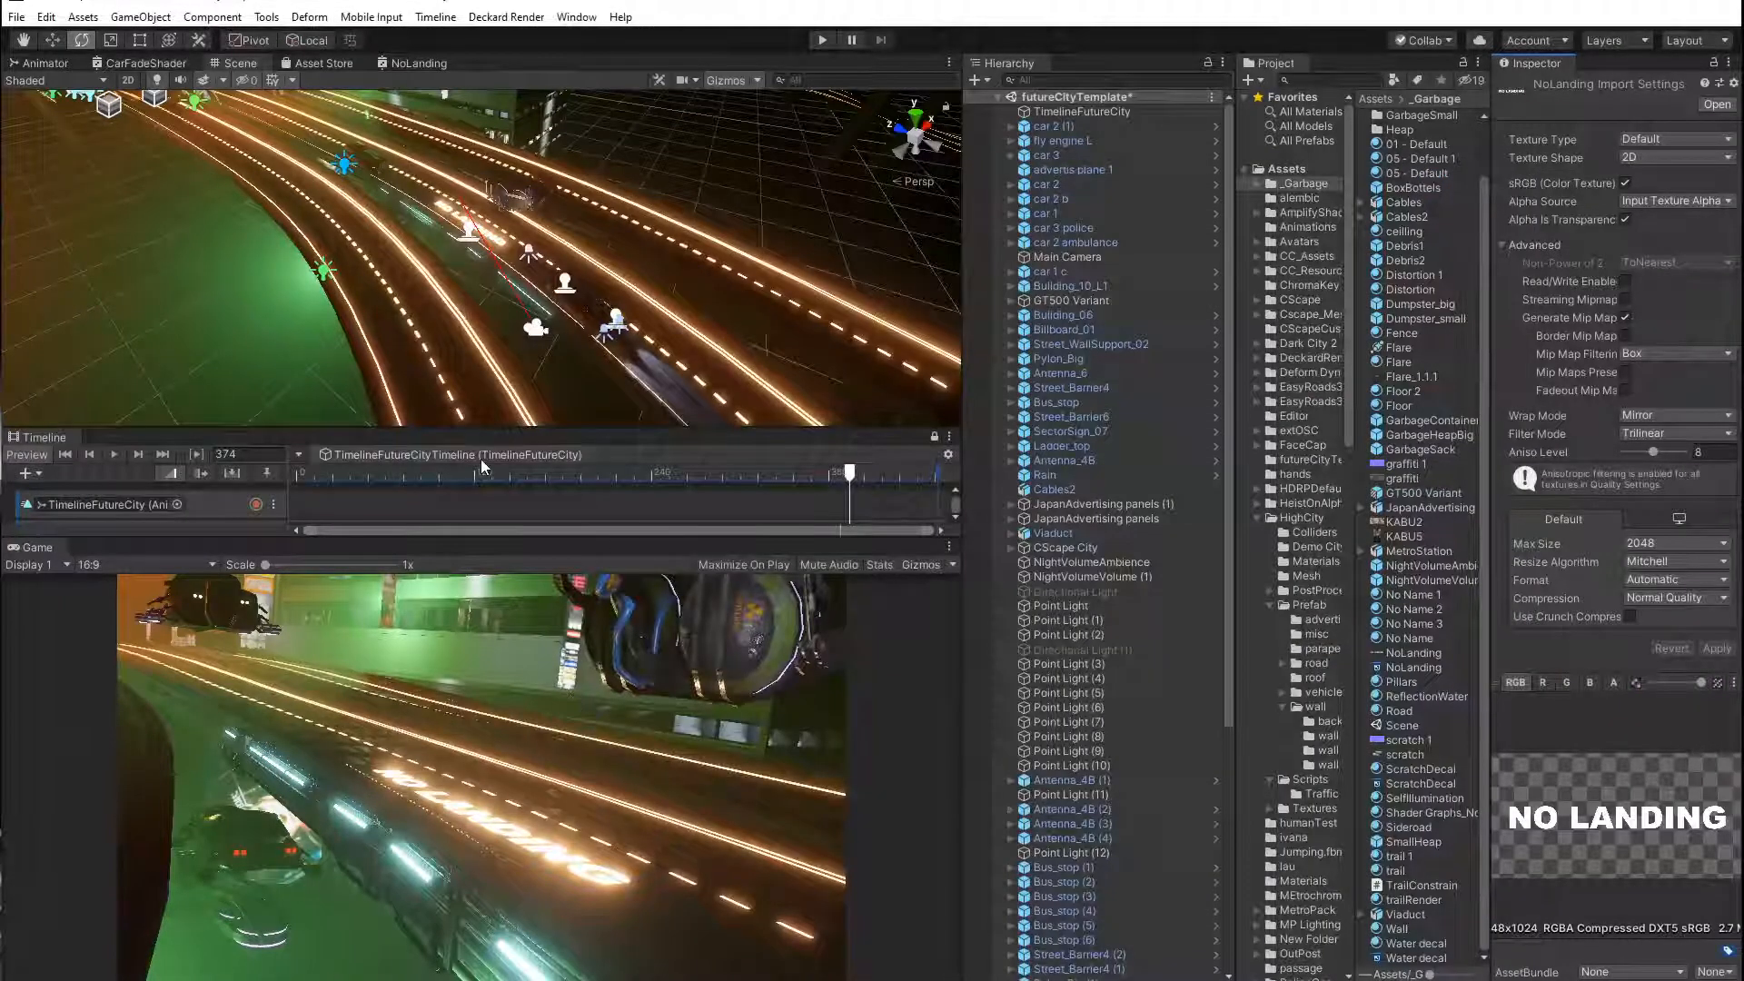
Preview the current frame in the Deckard View render window and close it.
{"action": "left_click", "coordinate": [487, 17]}
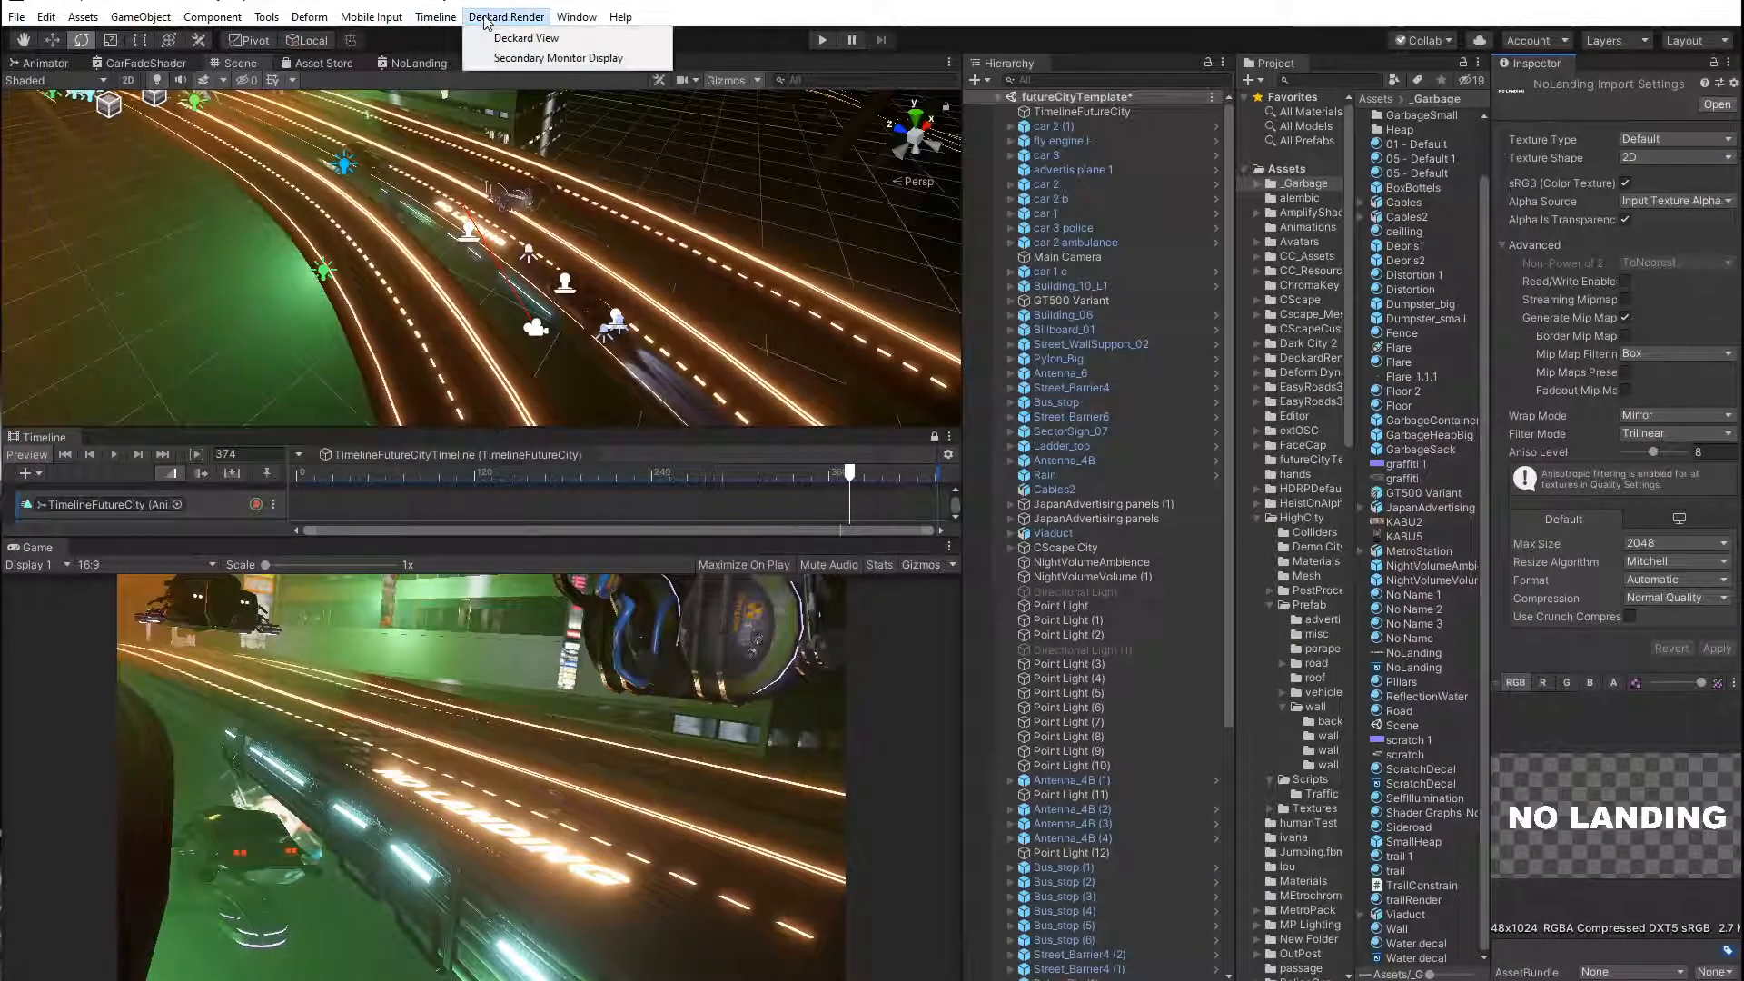
{"action": "left_click", "coordinate": [525, 37]}
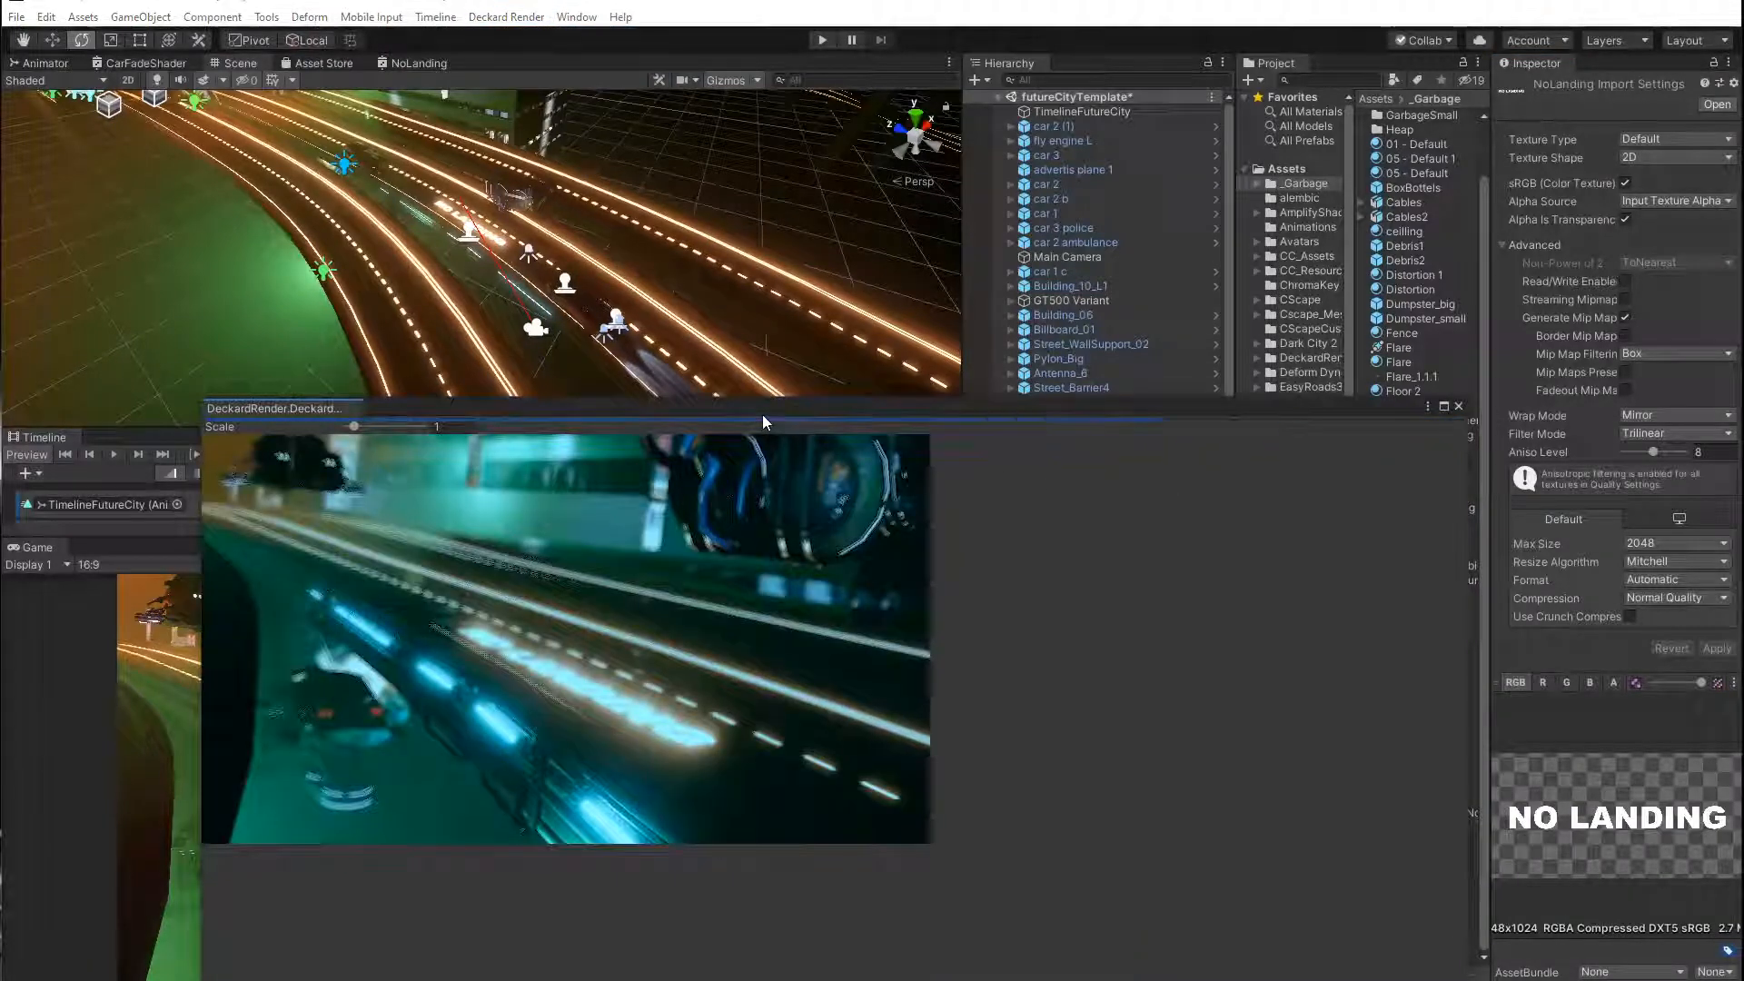
{"action": "left_click_drag", "start_coordinate": [761, 414], "coordinate": [928, 394]}
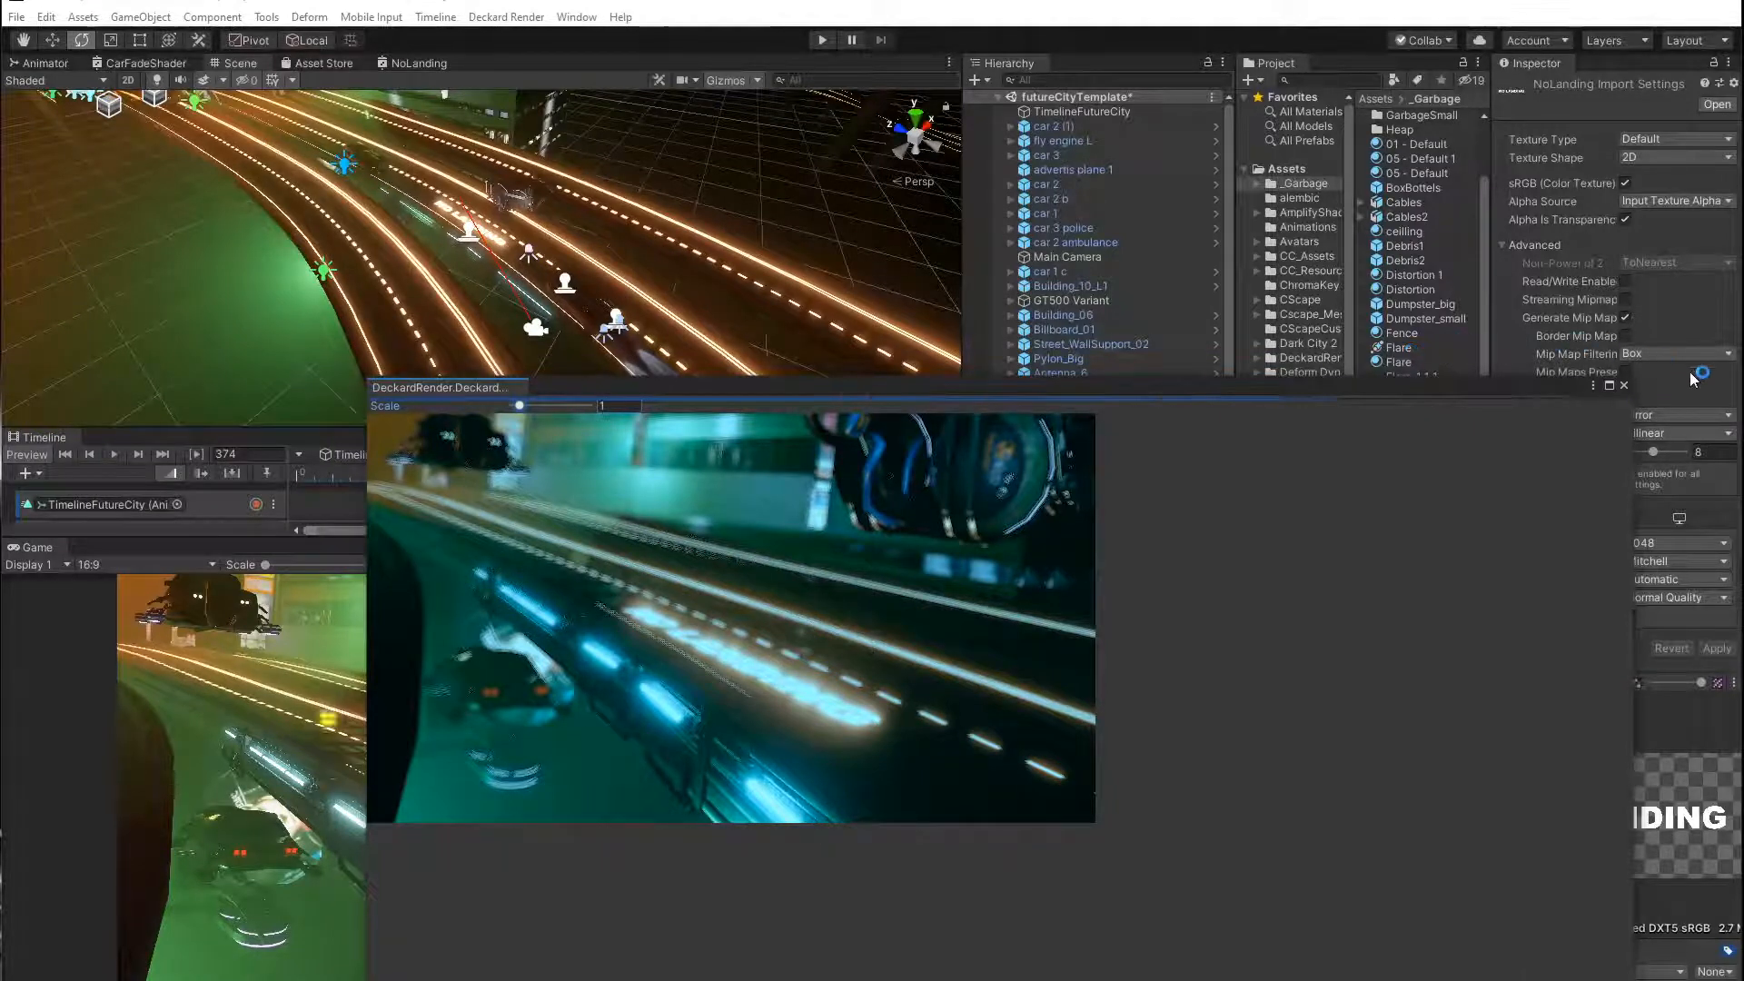
{"action": "left_click", "coordinate": [1624, 386]}
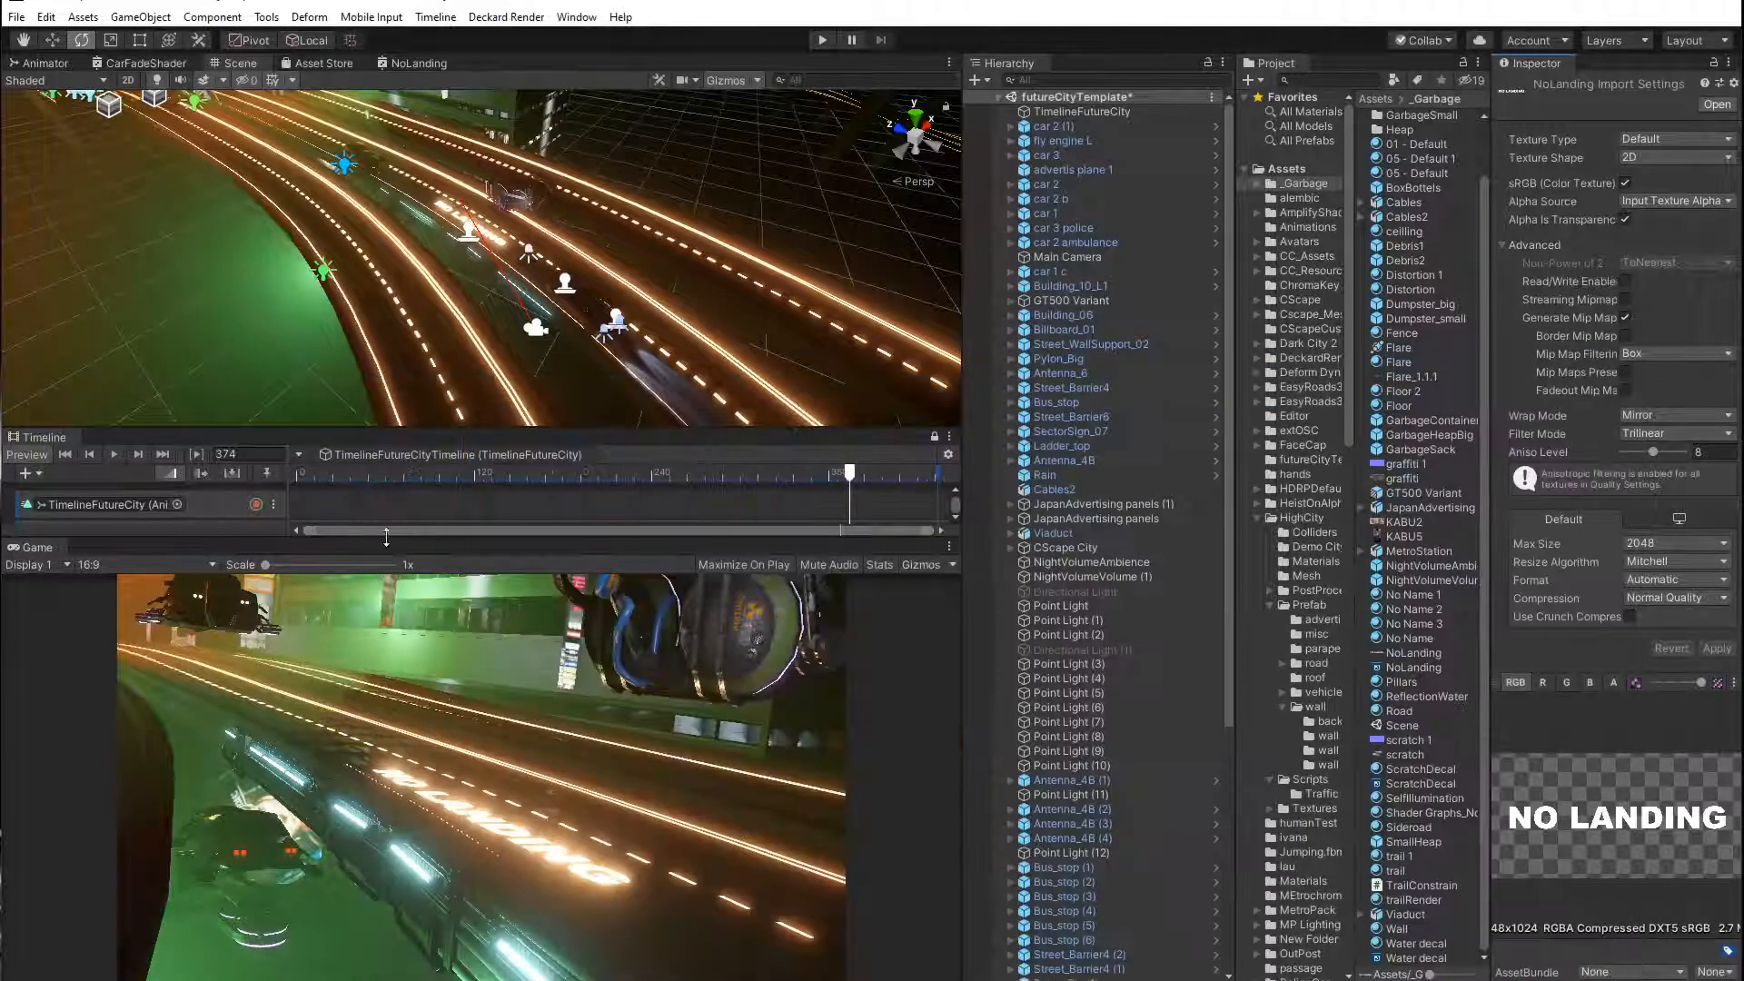
Try a different Draw Order on the duplicated NO LANDING decal and restore it to 0.
{"action": "left_click", "coordinate": [52, 40]}
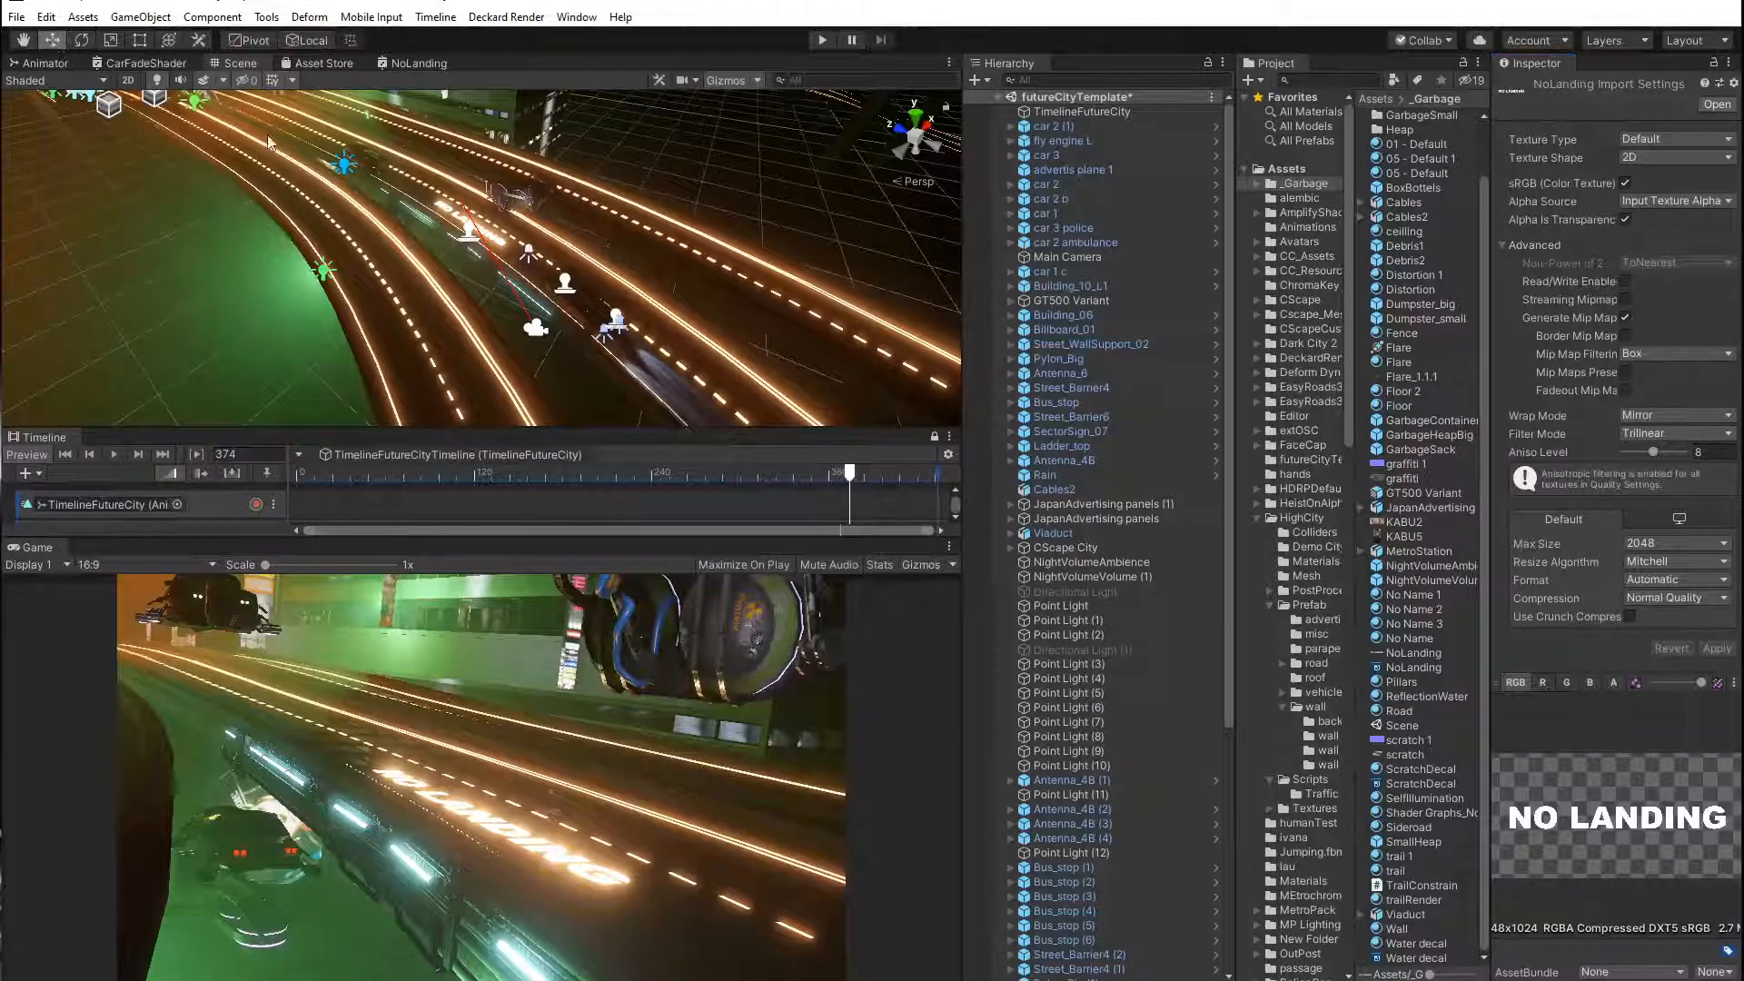
{"action": "scroll", "coordinate": [456, 236], "scroll_direction": "up", "scroll_amount": 4}
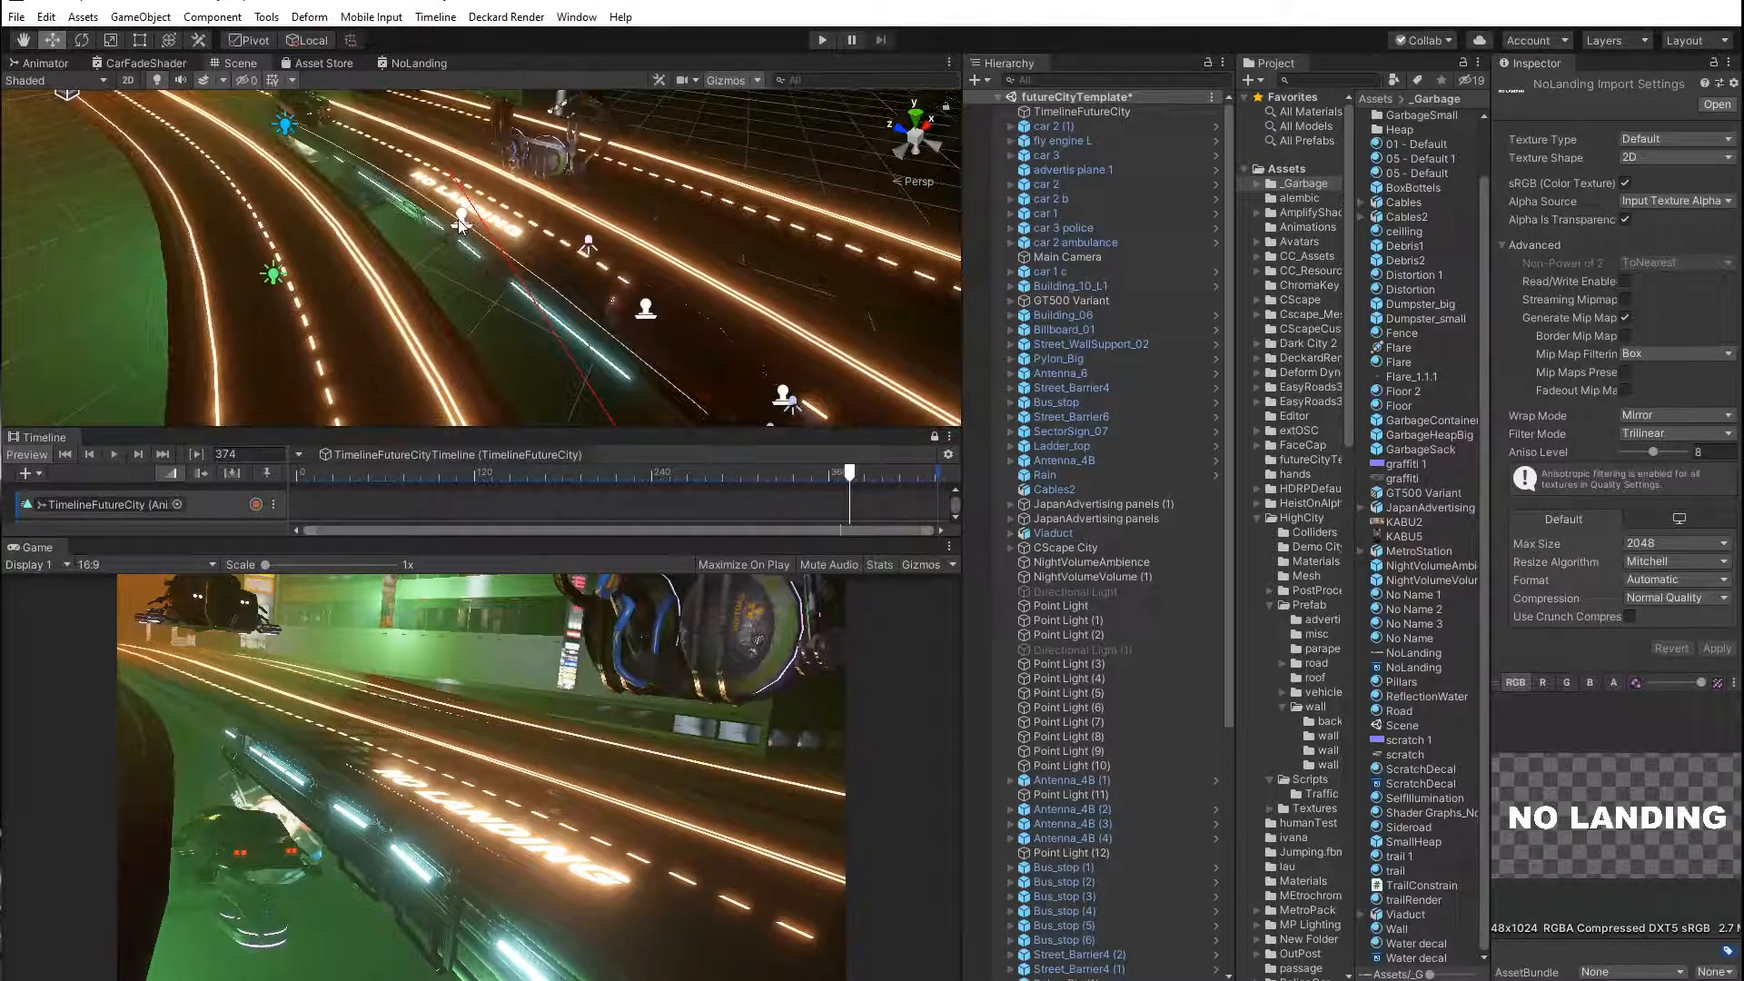
{"action": "left_click", "coordinate": [458, 229]}
{"action": "mouse_move", "coordinate": [465, 264]}
{"action": "left_mouse_down"}
{"action": "mouse_move", "coordinate": [471, 236]}
{"action": "mouse_move", "coordinate": [466, 269]}
{"action": "left_mouse_up"}
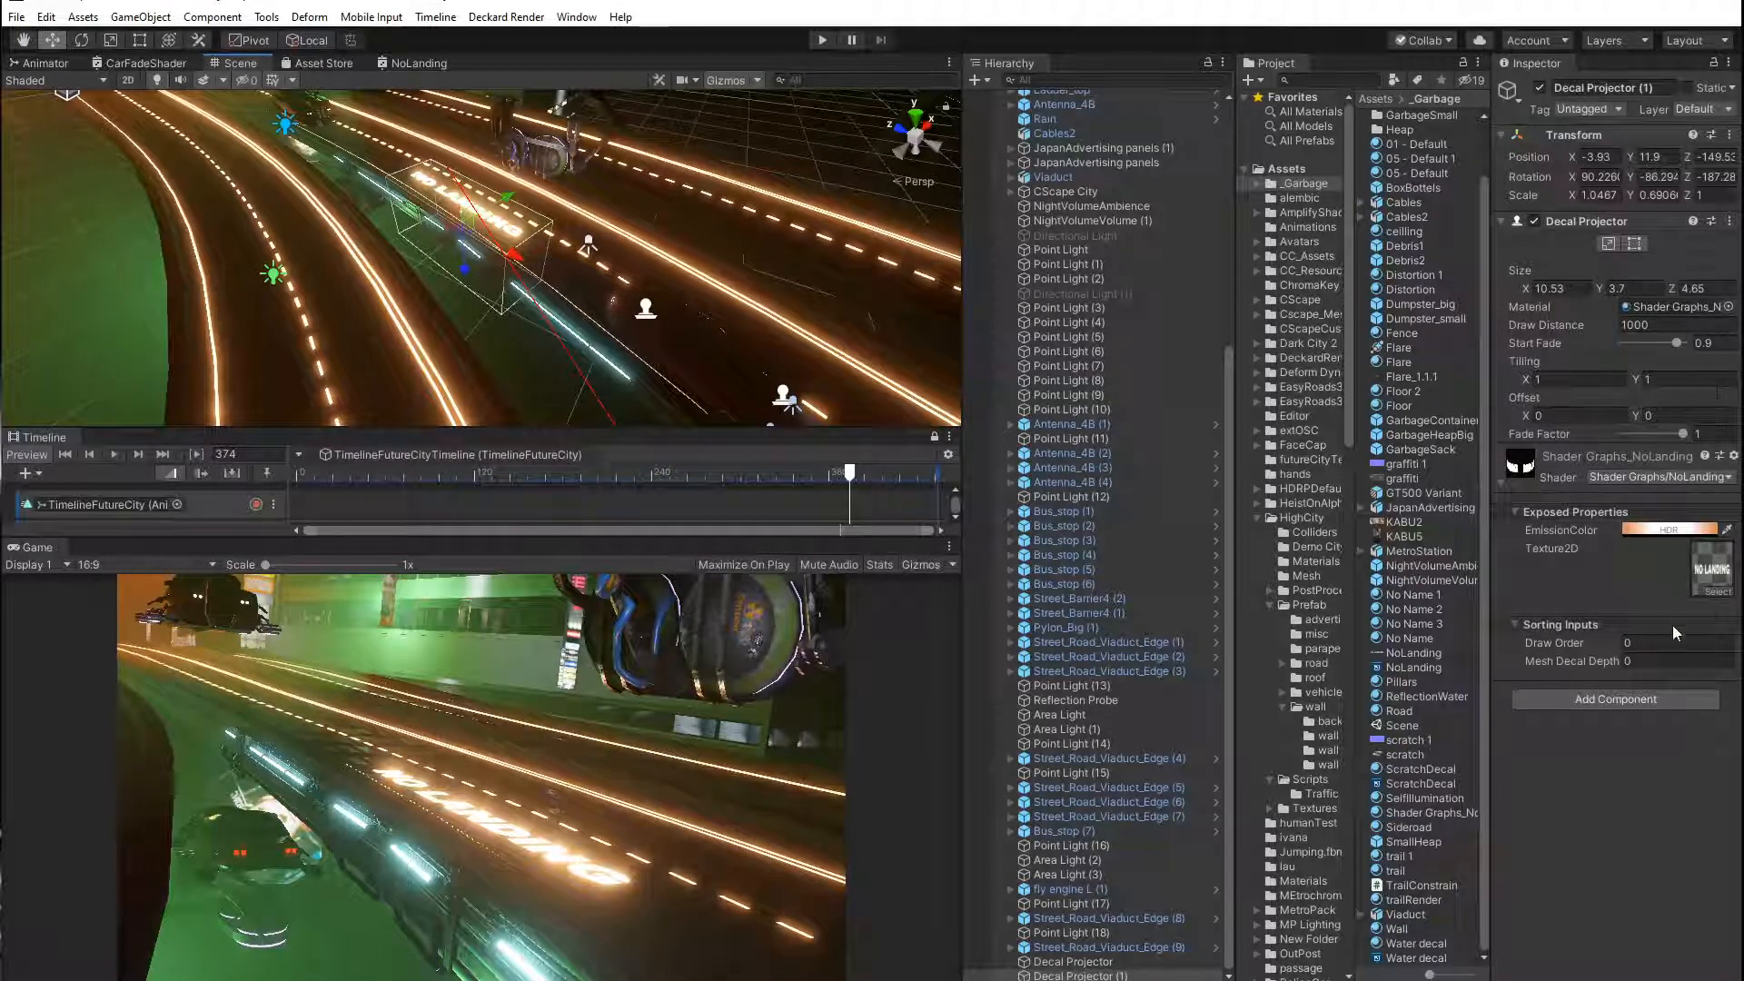
{"action": "left_click_drag", "start_coordinate": [1591, 641], "coordinate": [1604, 642]}
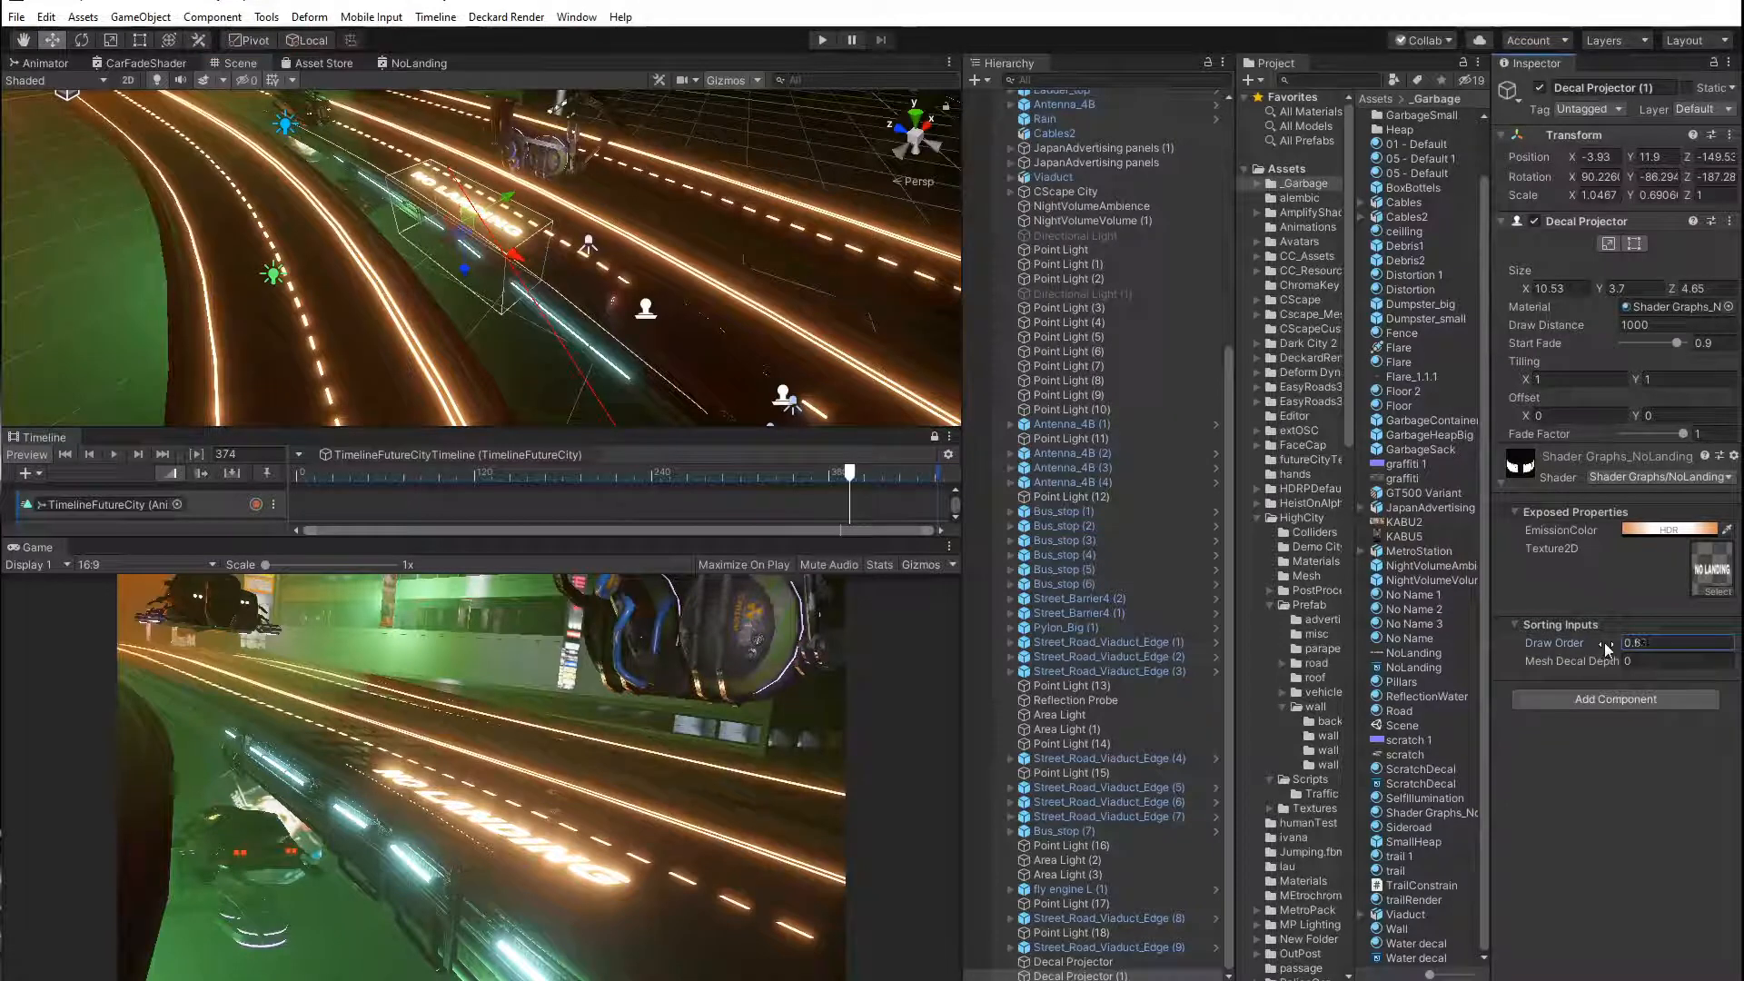
{"action": "type", "text": "0"}
Set the duplicated decal's Start Fade to 1, trying a Fade Factor of 0.11 and restoring it to 1.
{"action": "left_click_drag", "start_coordinate": [1681, 434], "coordinate": [1630, 430]}
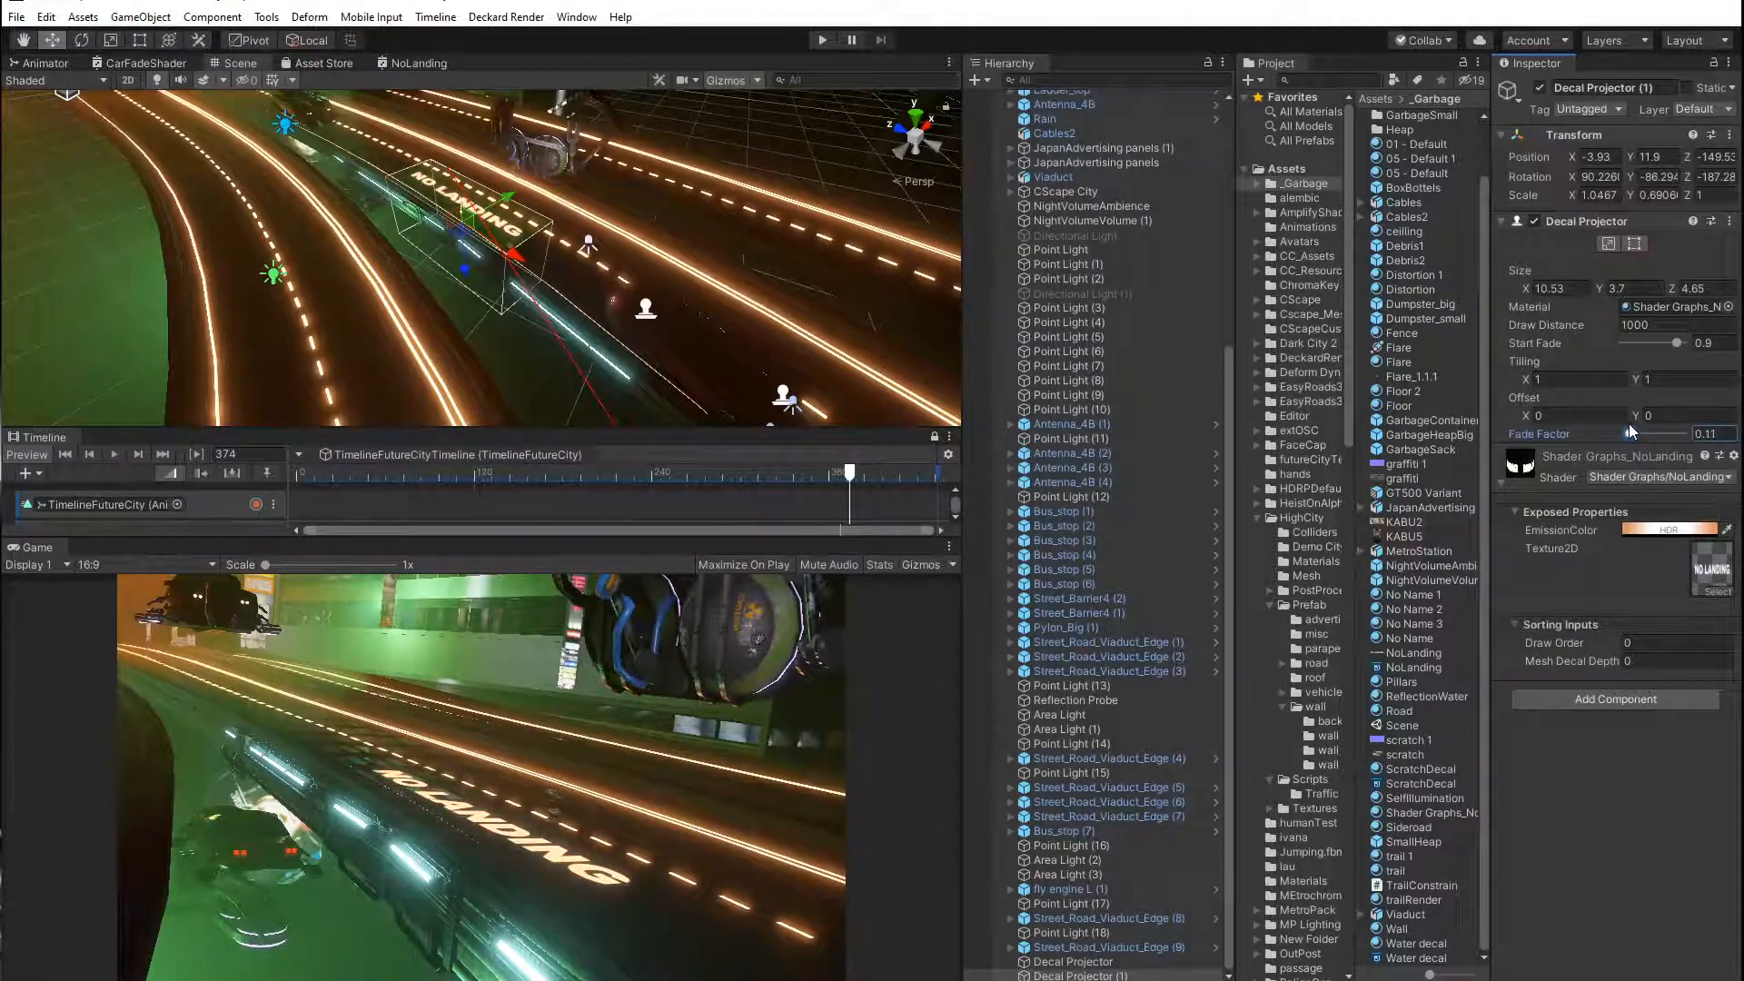
{"action": "left_click_drag", "start_coordinate": [1669, 345], "coordinate": [1620, 346]}
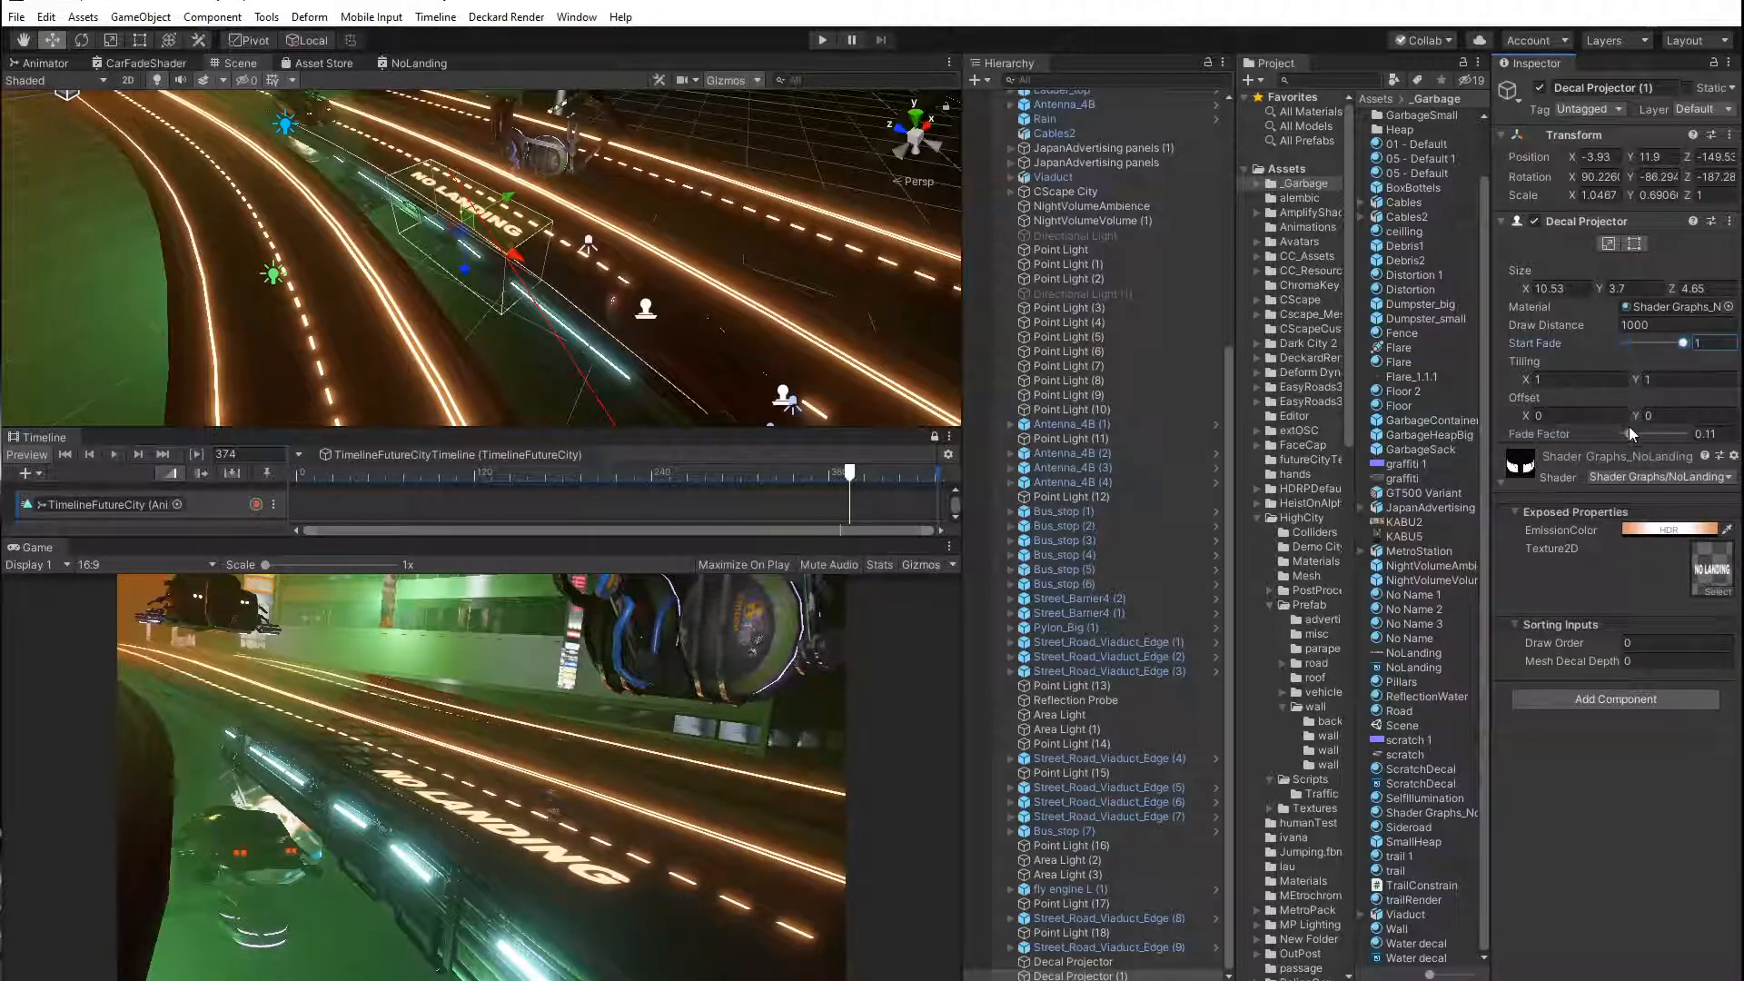
{"action": "left_click_drag", "start_coordinate": [1628, 433], "coordinate": [1687, 433]}
Locate the decal's NoLanding texture and disable Alpha Is Transparency in its import settings, applying the change.
{"action": "left_click", "coordinate": [1710, 572]}
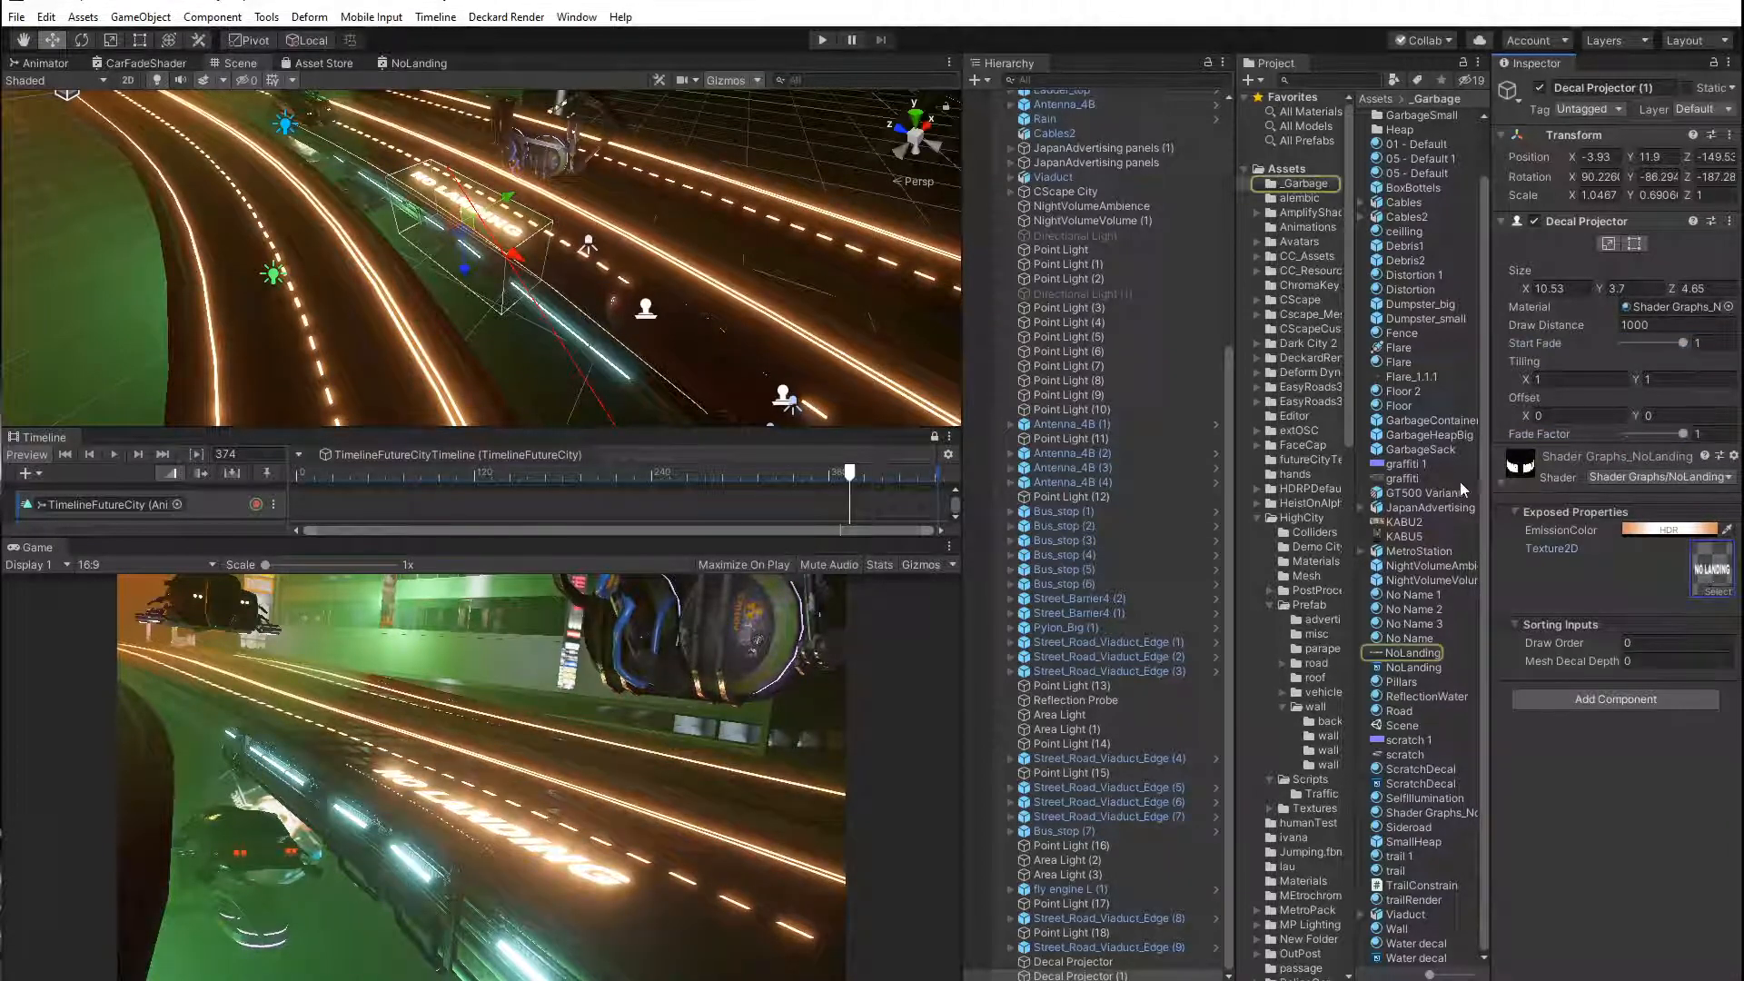
{"action": "left_click", "coordinate": [1408, 653]}
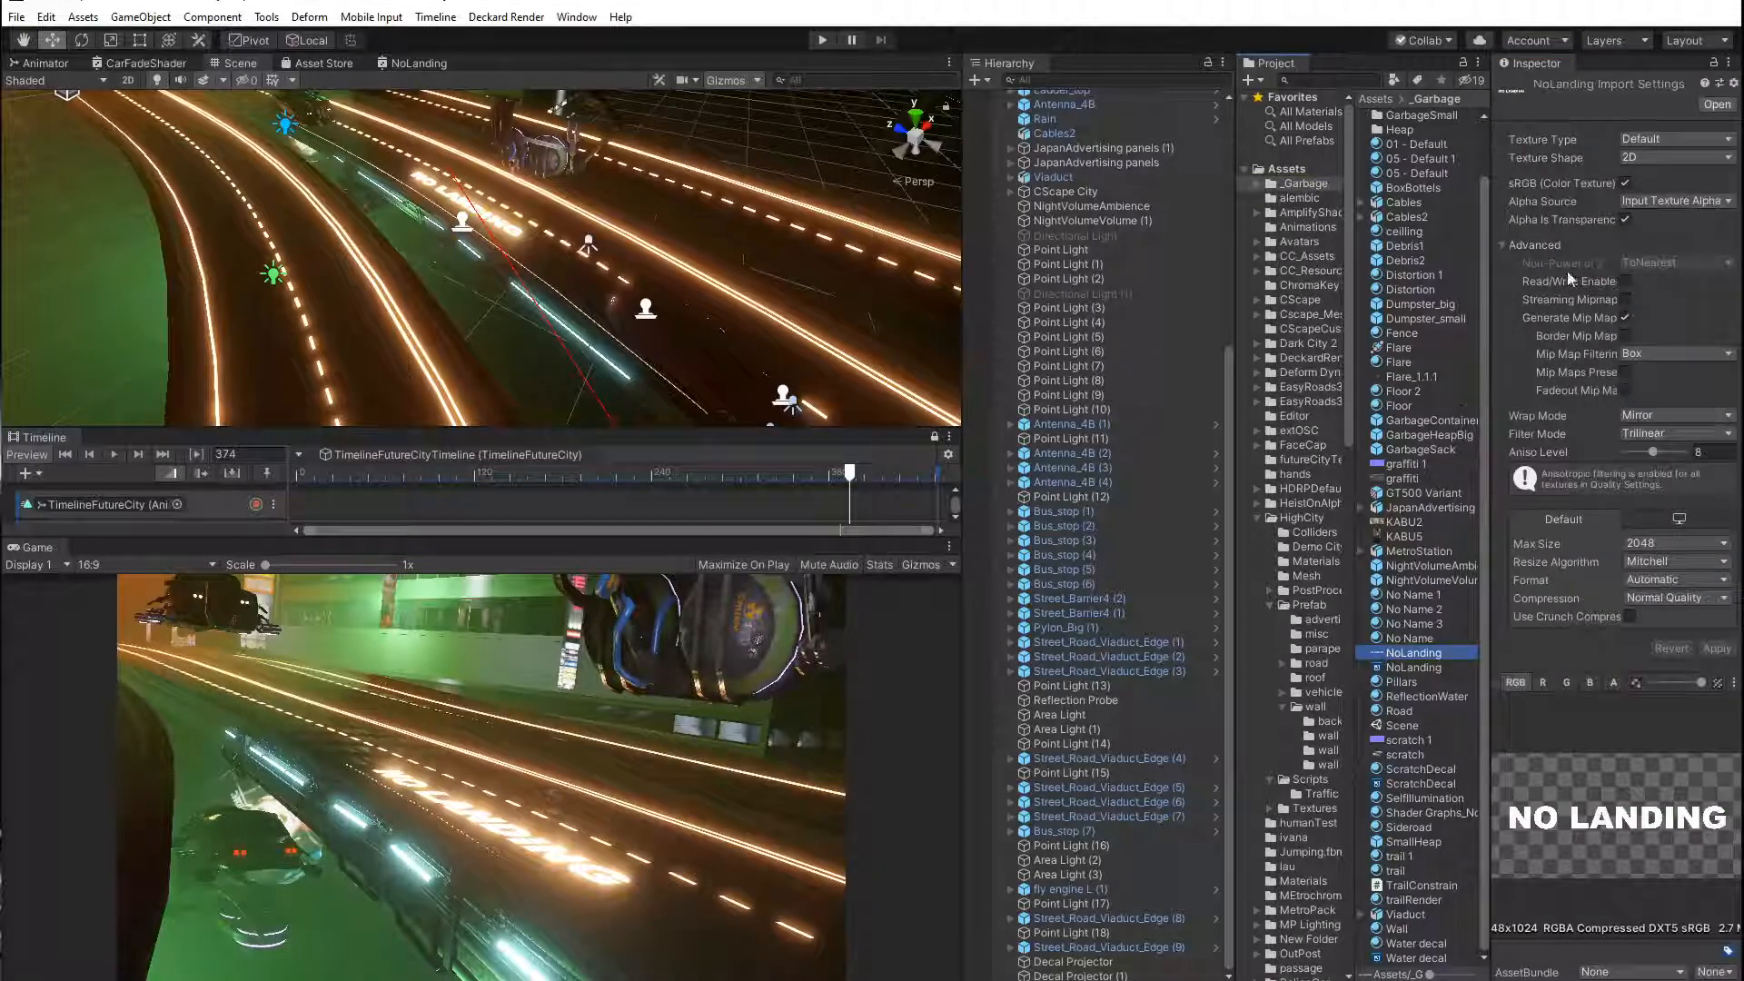
{"action": "left_click", "coordinate": [1625, 219]}
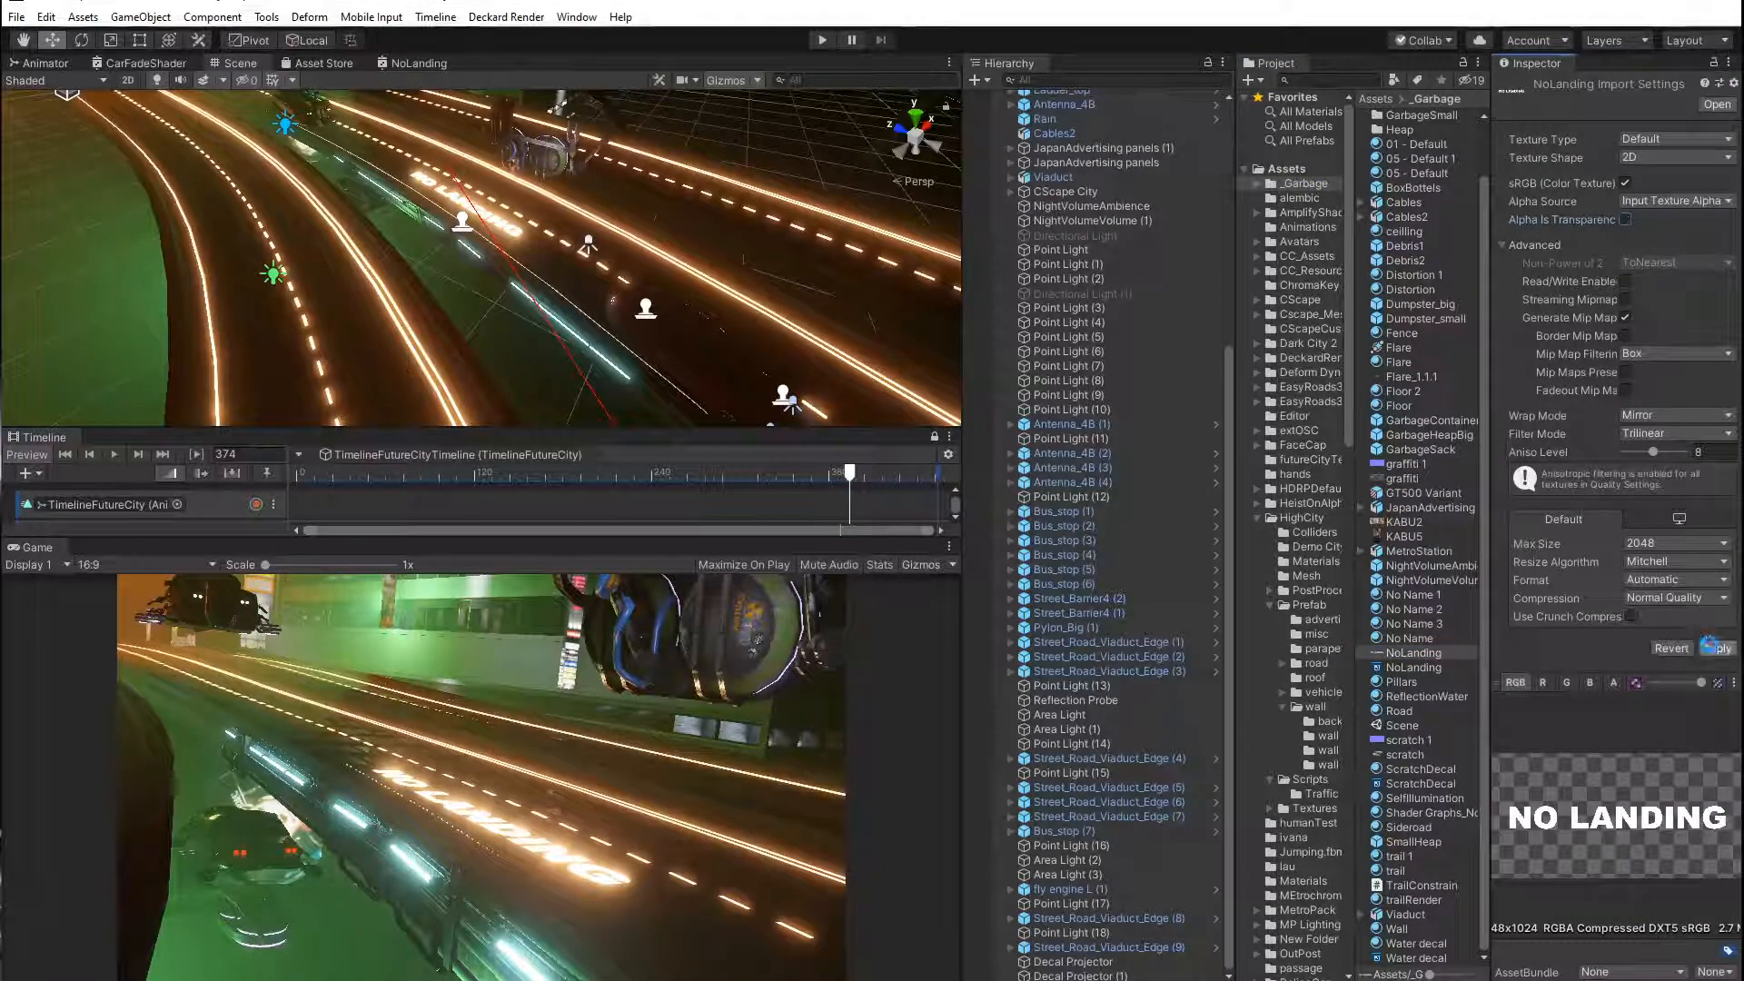
{"action": "left_click", "coordinate": [1712, 649]}
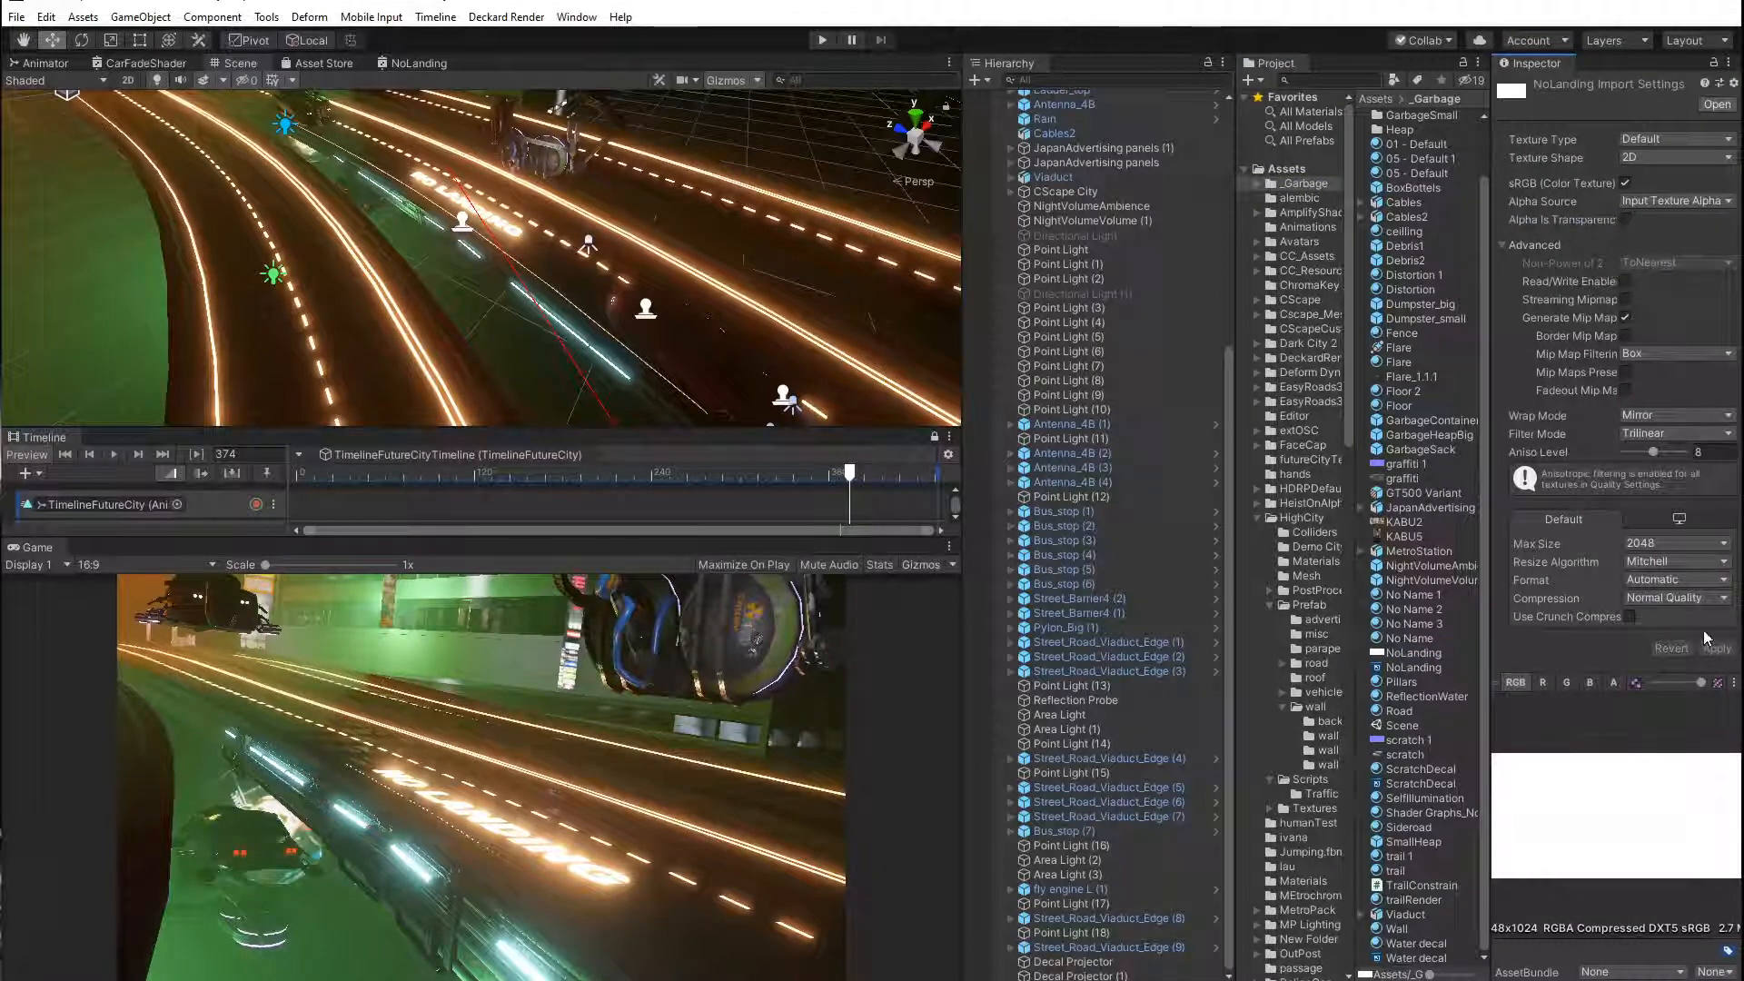
Set the NoLanding texture's Filter Mode to Bilinear and its Aniso Level to 16, applying the import settings.
{"action": "left_click", "coordinate": [1636, 434]}
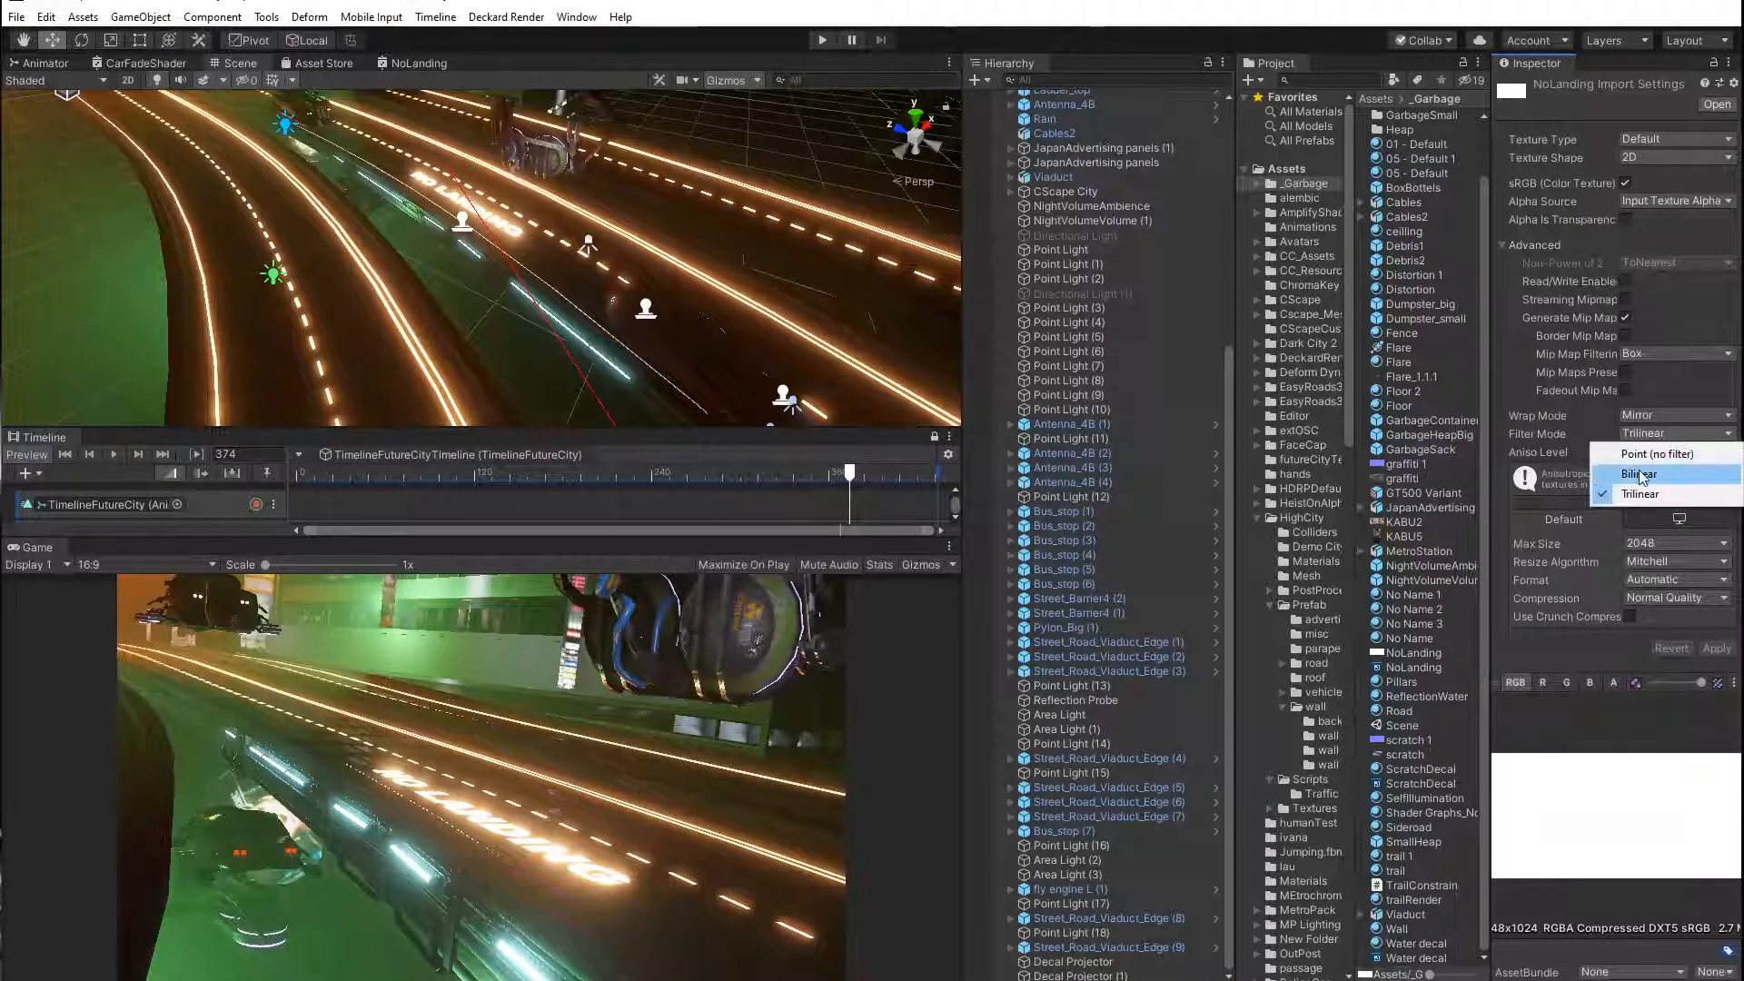
{"action": "left_click", "coordinate": [1640, 473]}
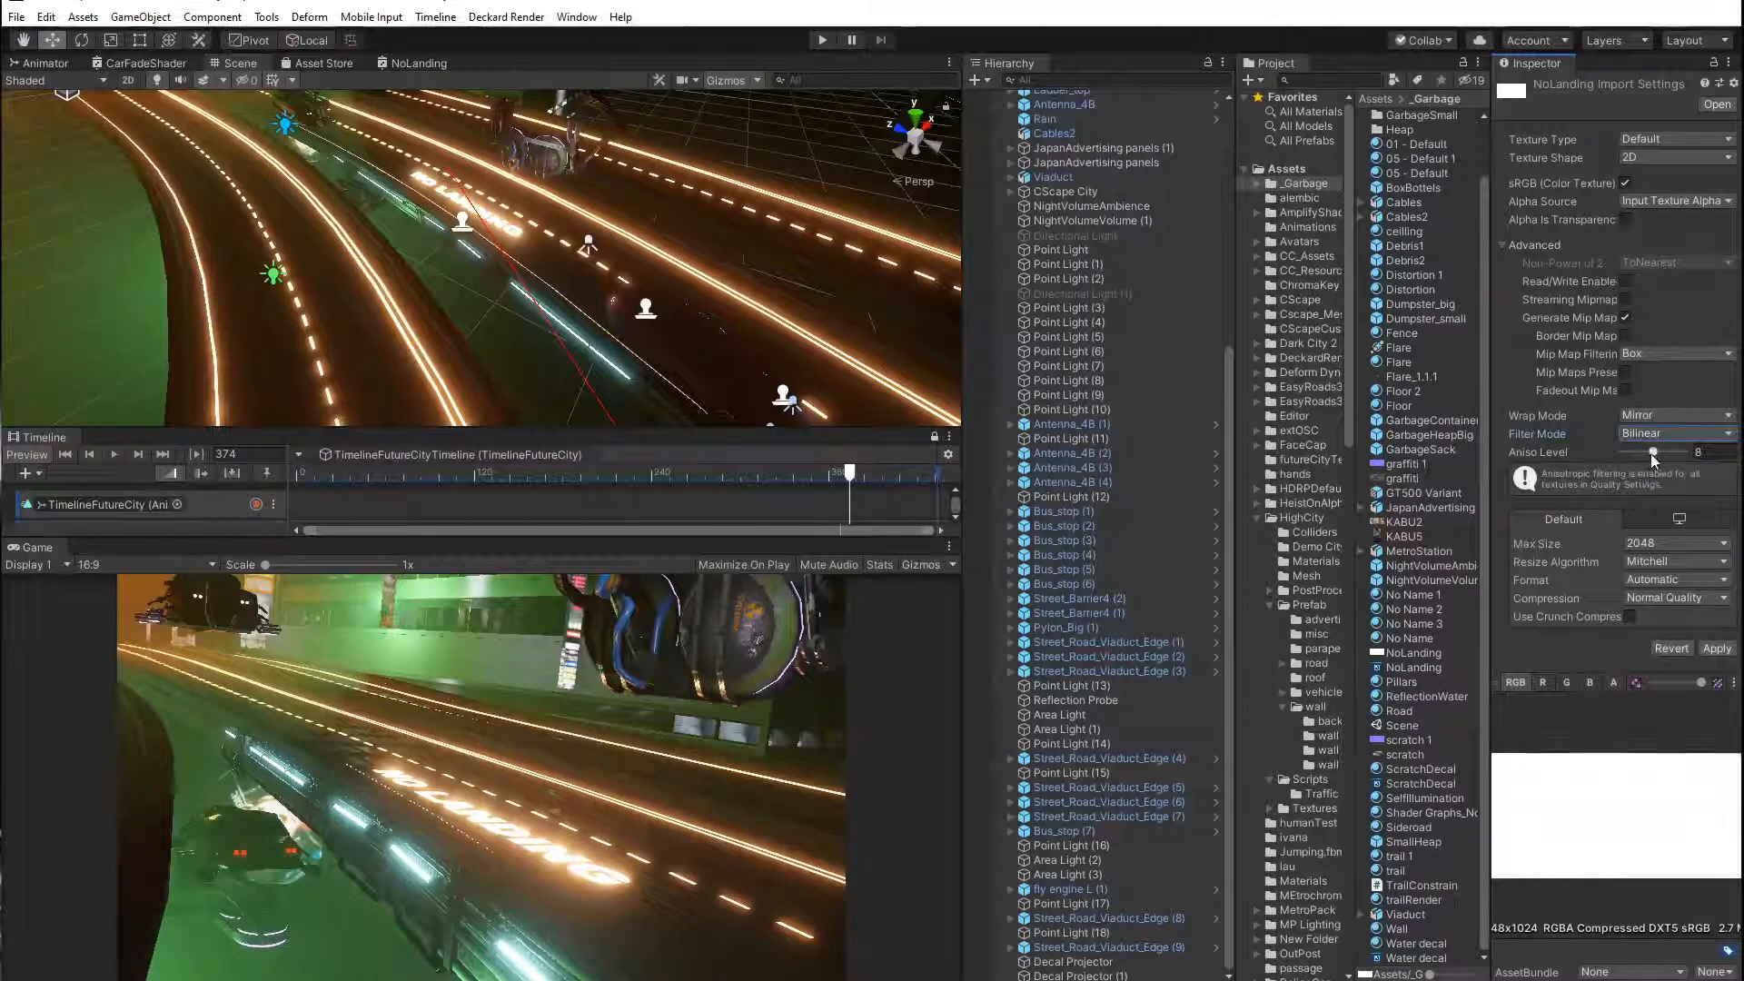
{"action": "left_click_drag", "start_coordinate": [1642, 454], "coordinate": [1683, 452]}
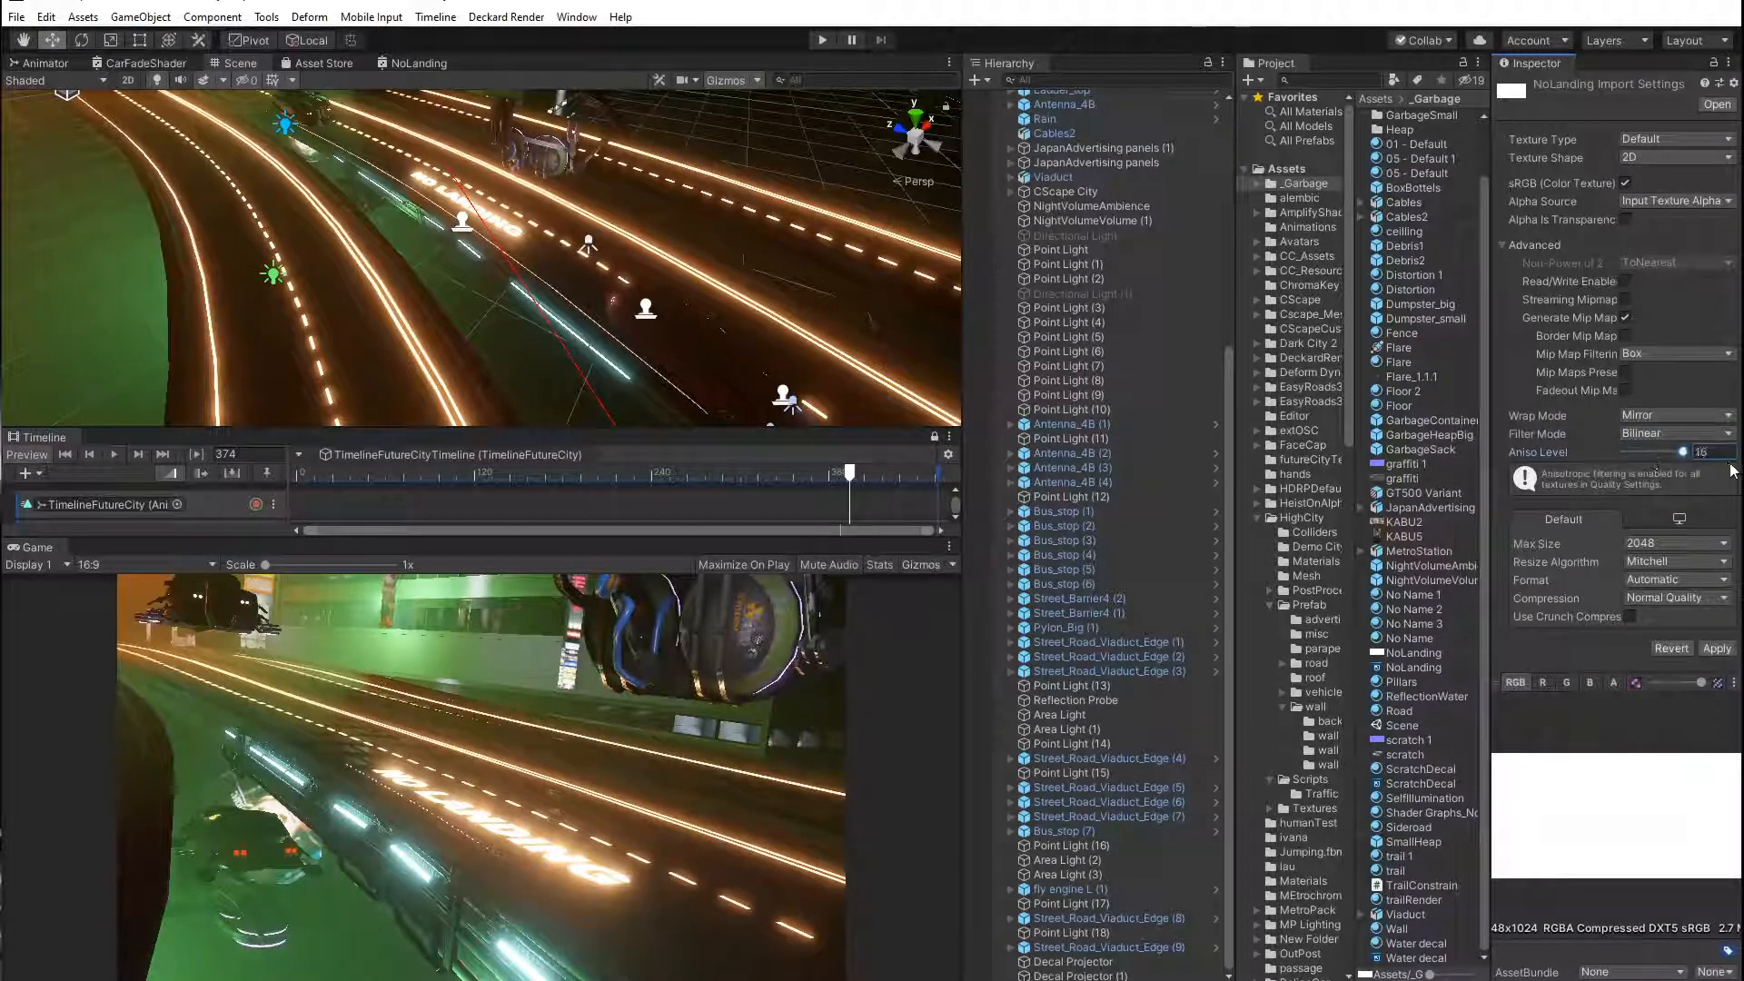
{"action": "left_click", "coordinate": [1716, 649]}
Set the NoLanding texture's Max Size to 1024 and its Compression to None, applying the import settings.
{"action": "left_click", "coordinate": [1645, 544]}
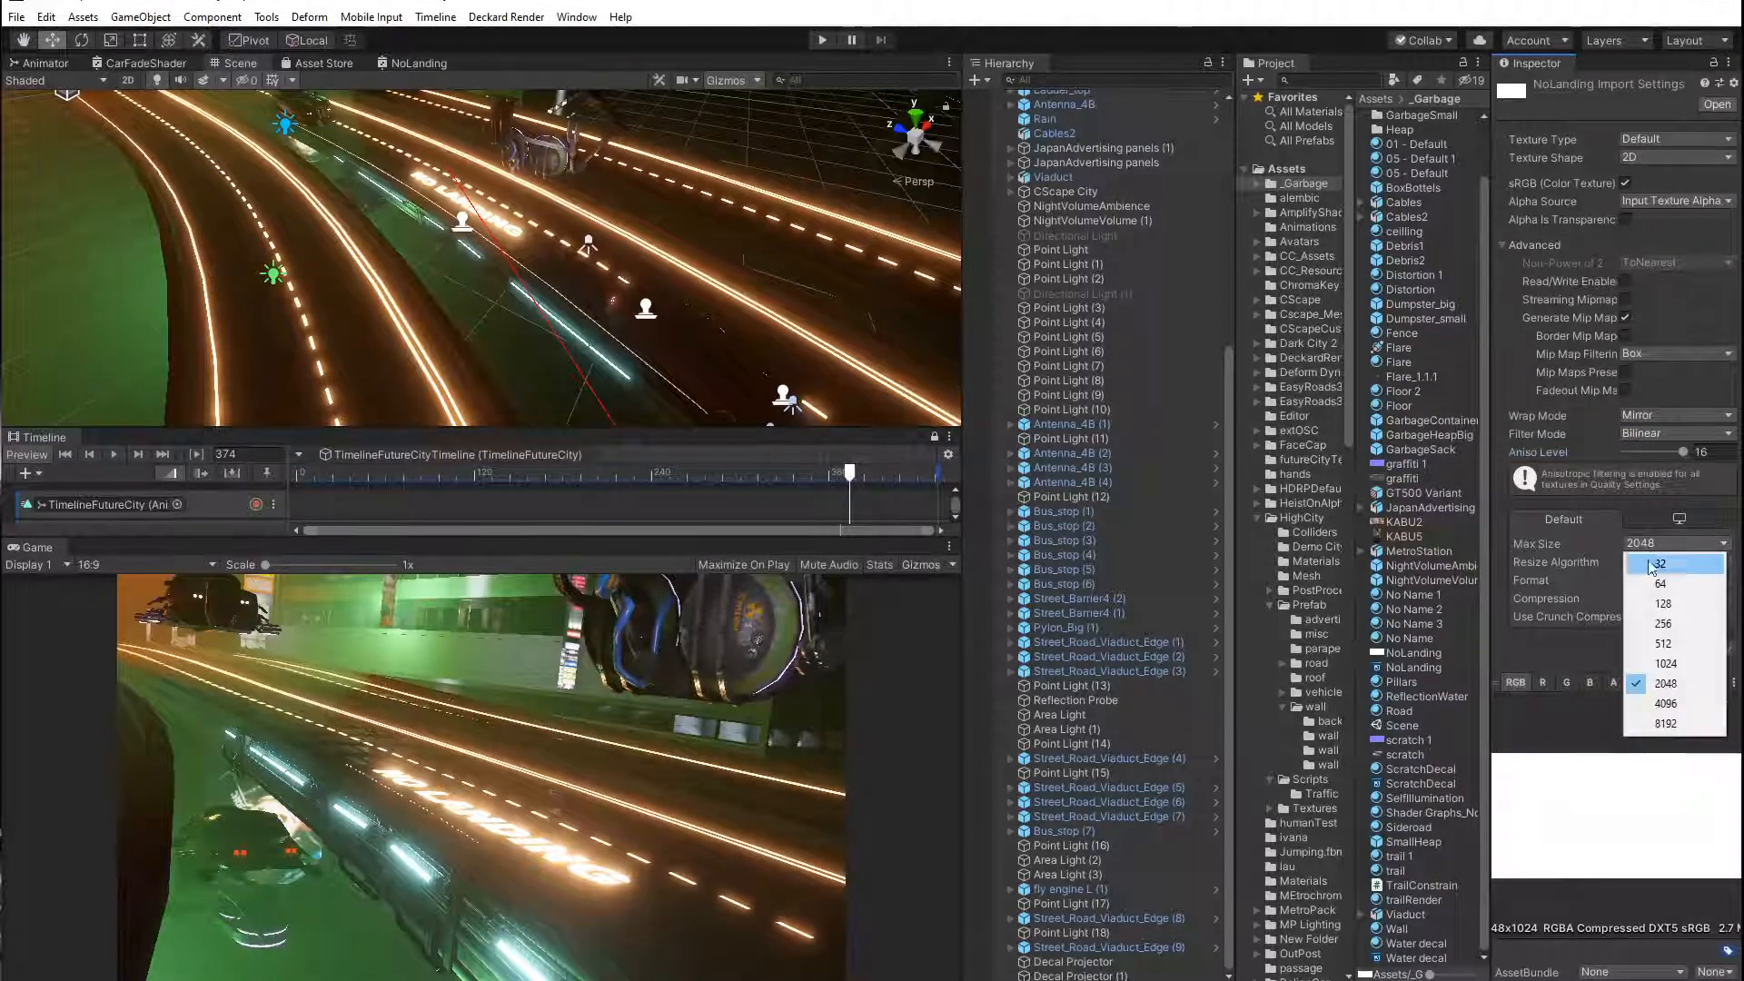
{"action": "left_click", "coordinate": [1676, 670]}
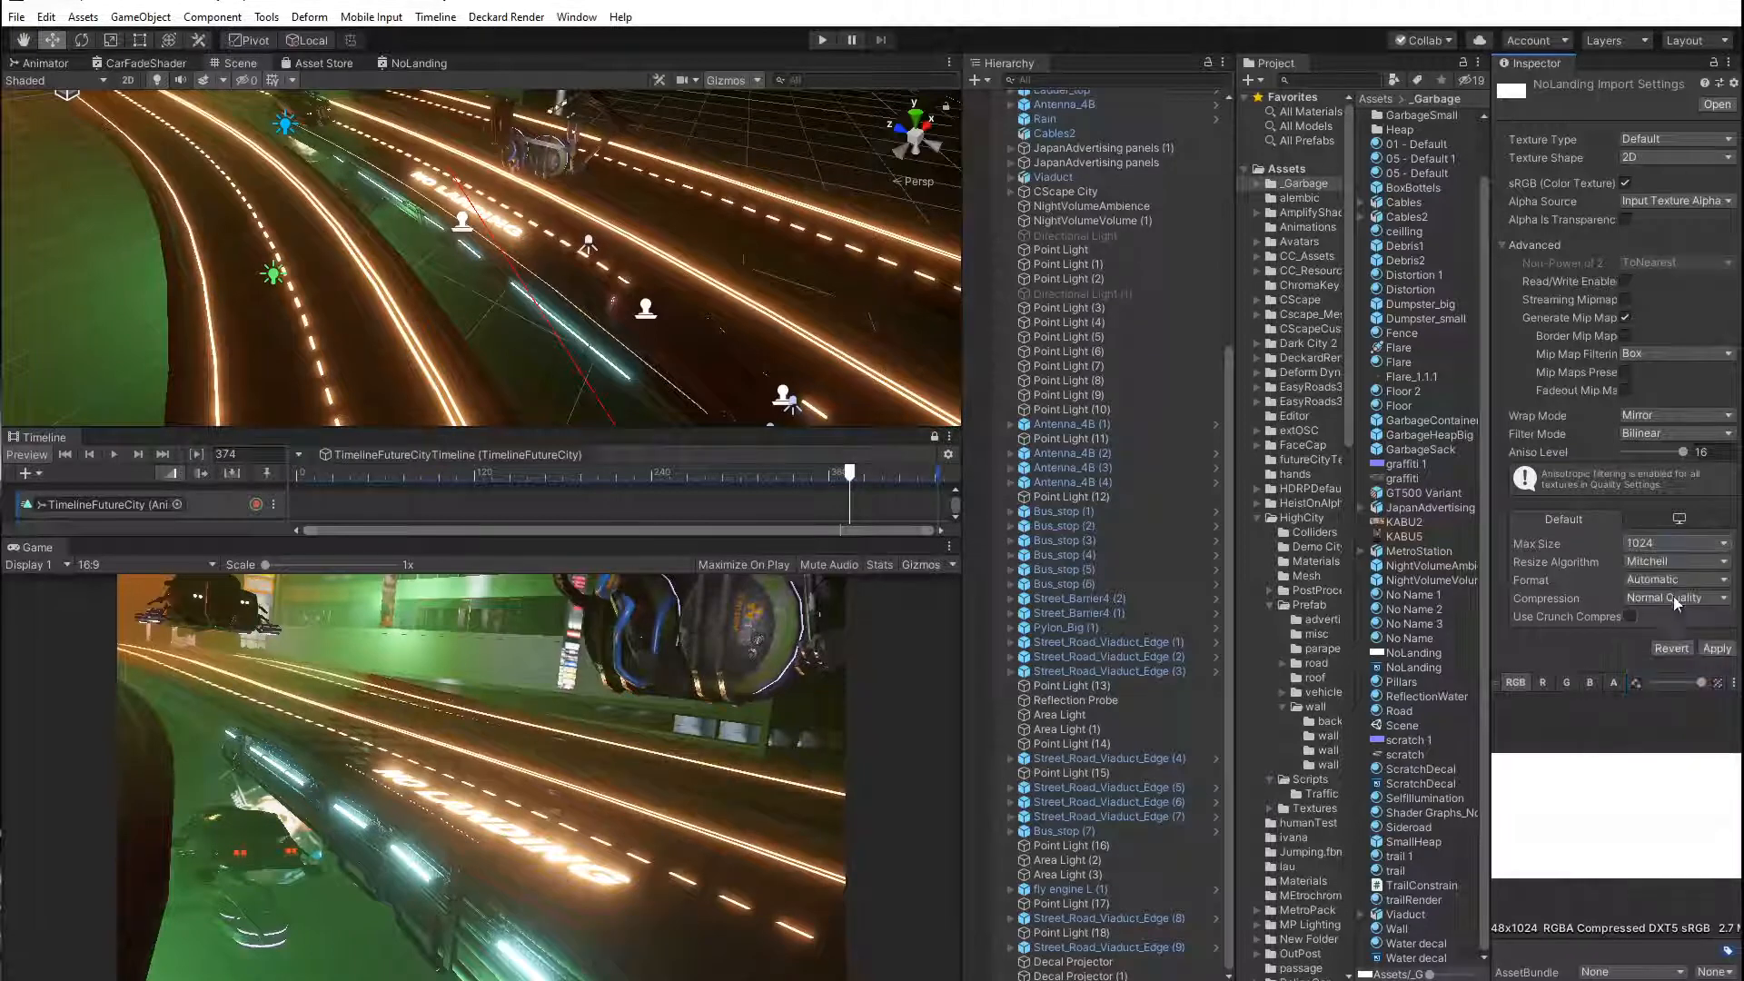
{"action": "left_click", "coordinate": [1675, 597]}
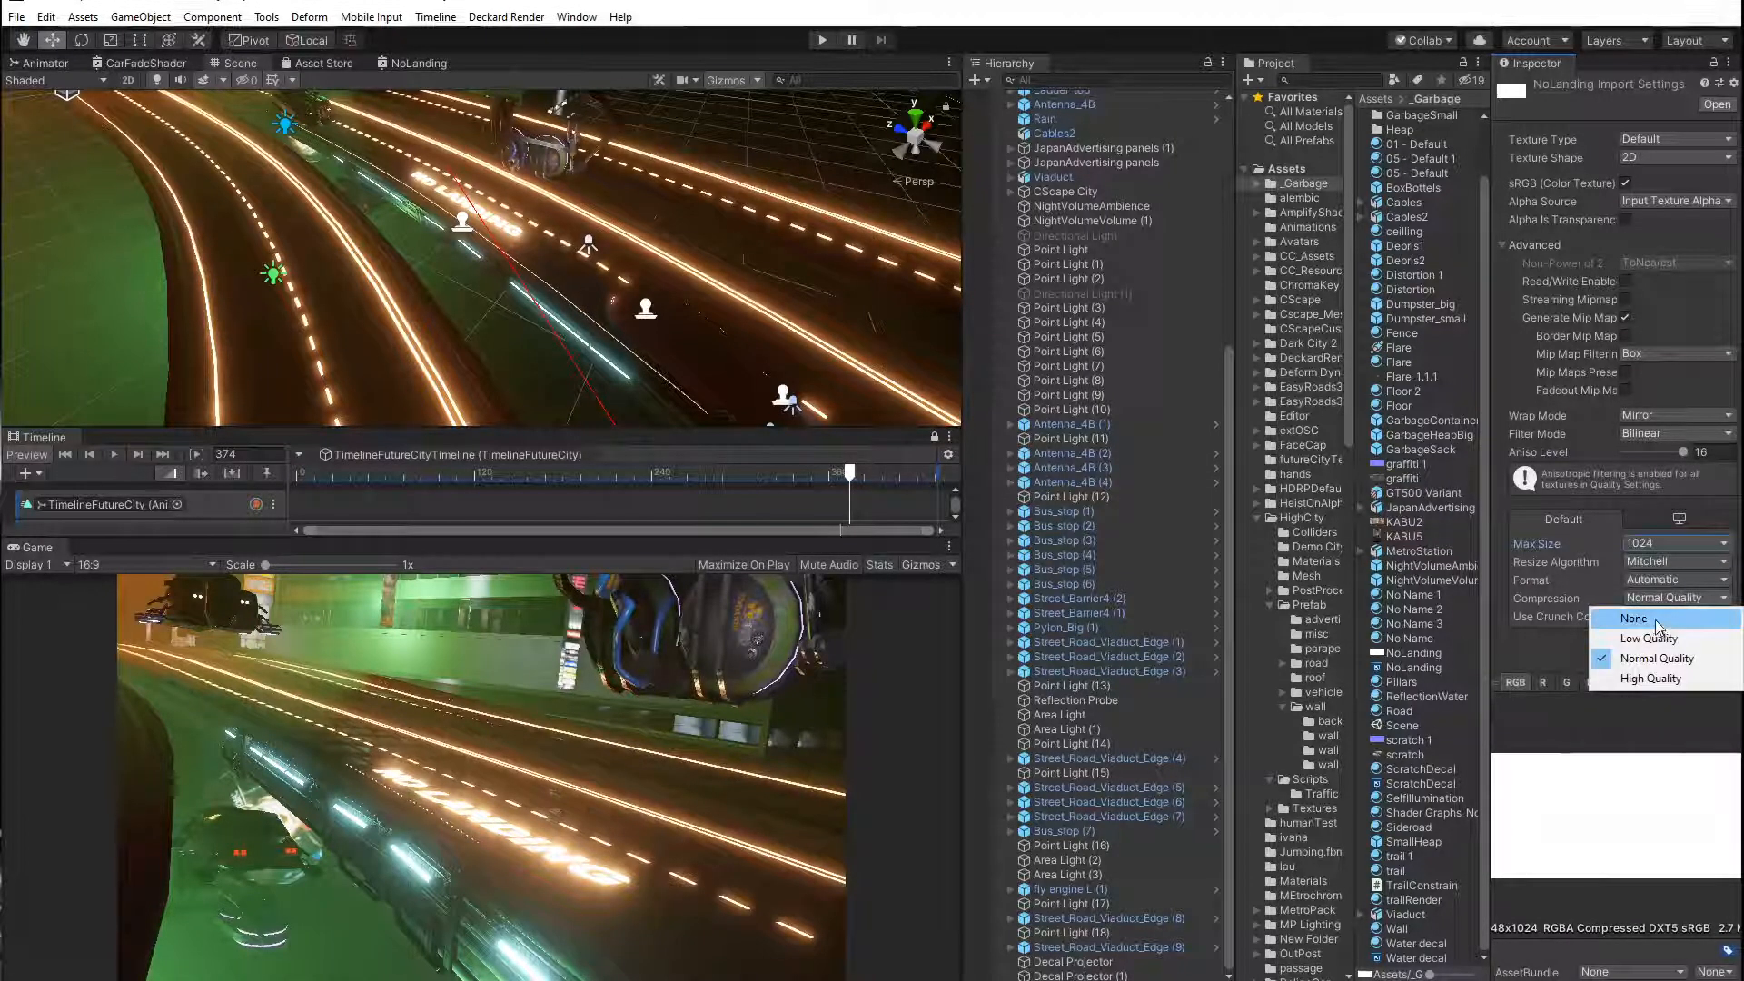
{"action": "left_click", "coordinate": [1658, 623]}
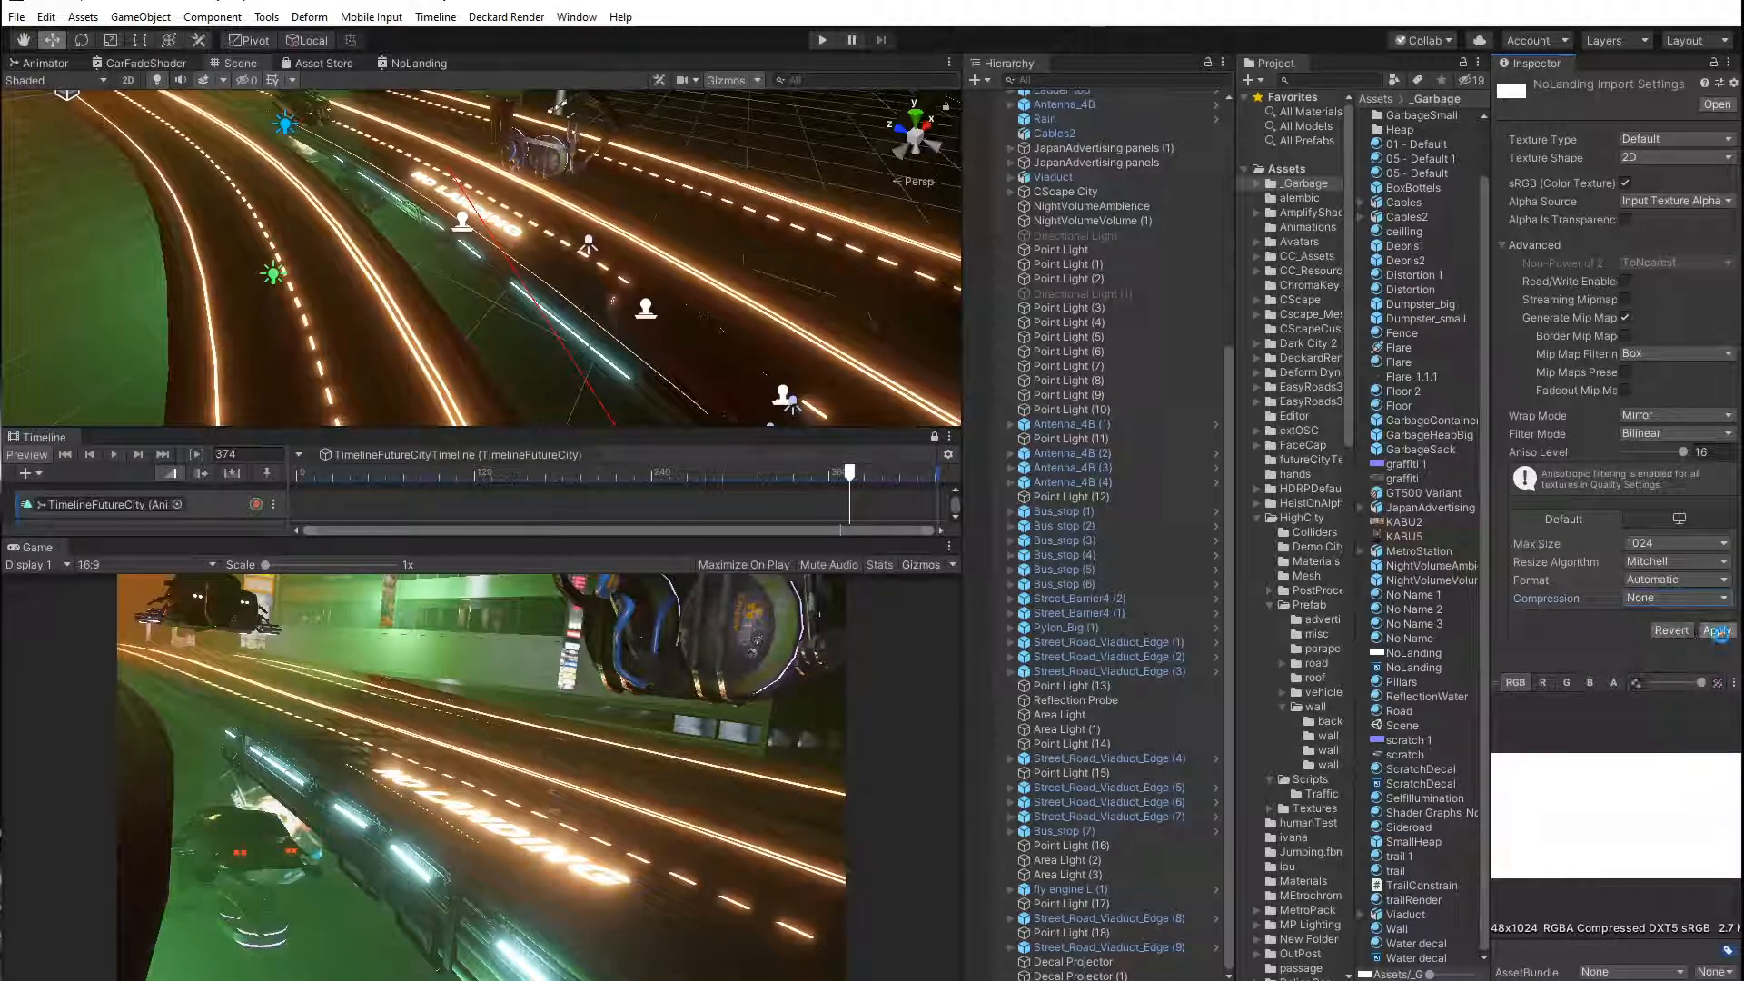
{"action": "left_click", "coordinate": [1719, 633]}
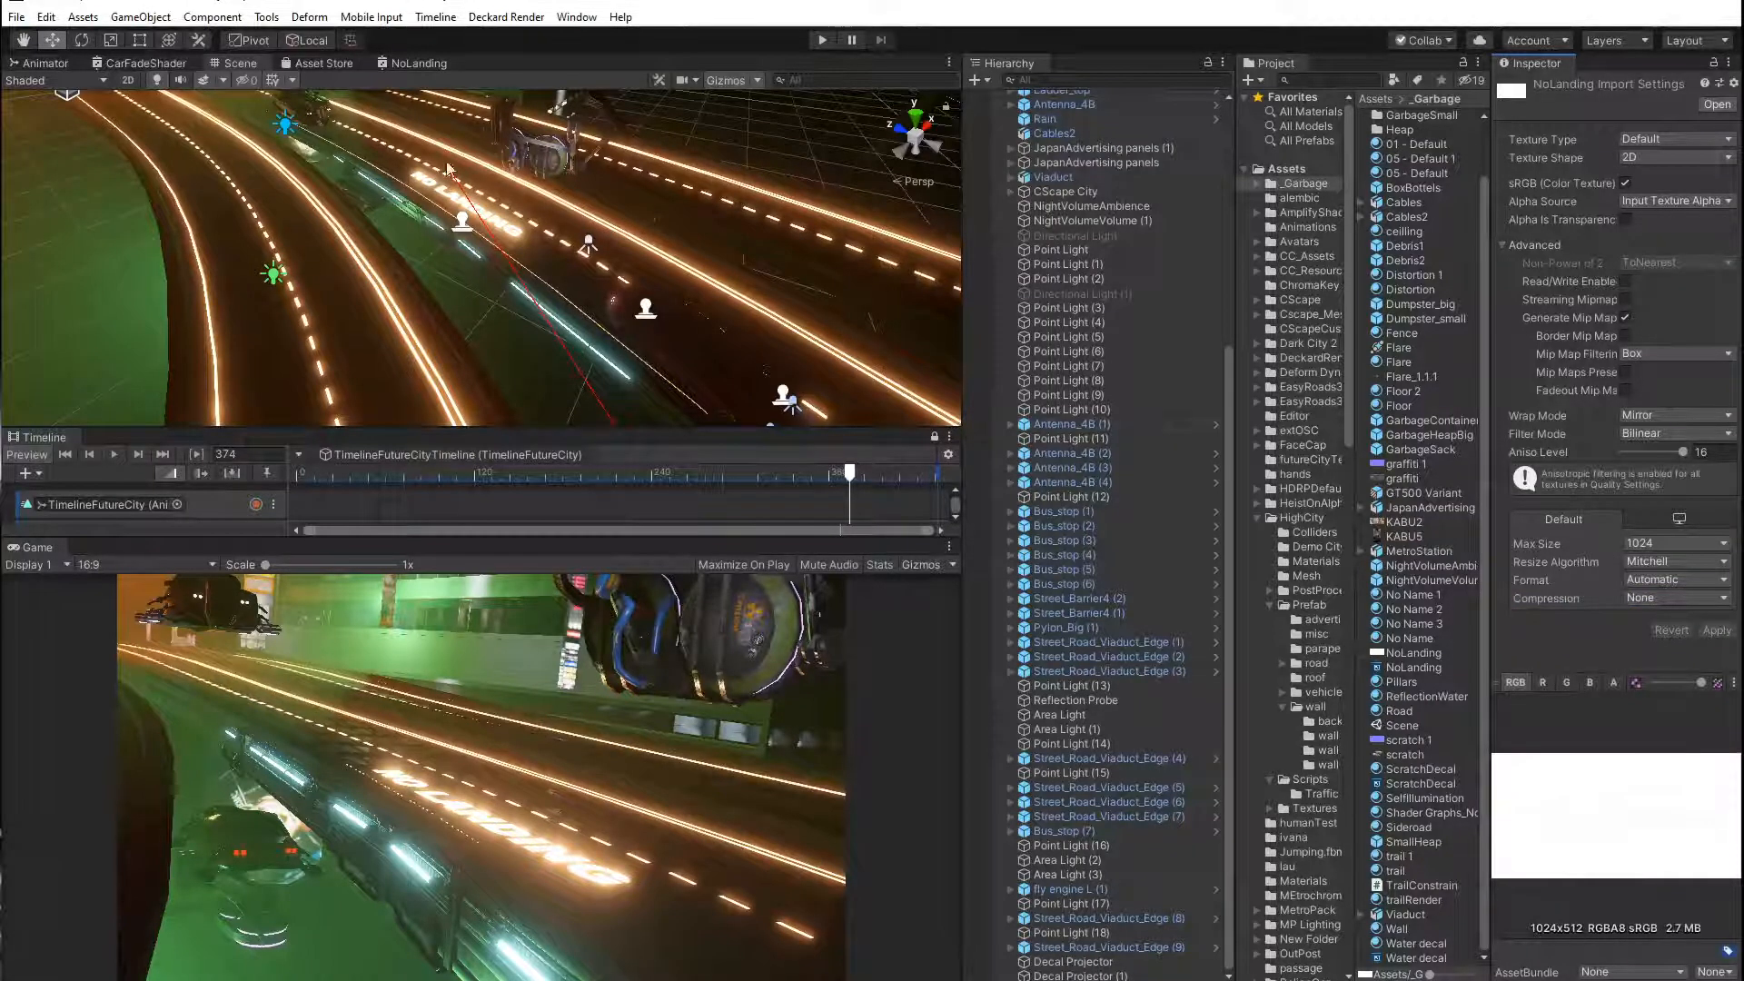
Examine the NO LANDING decal on the highway up close in the Scene view.
{"action": "left_click", "coordinate": [83, 40]}
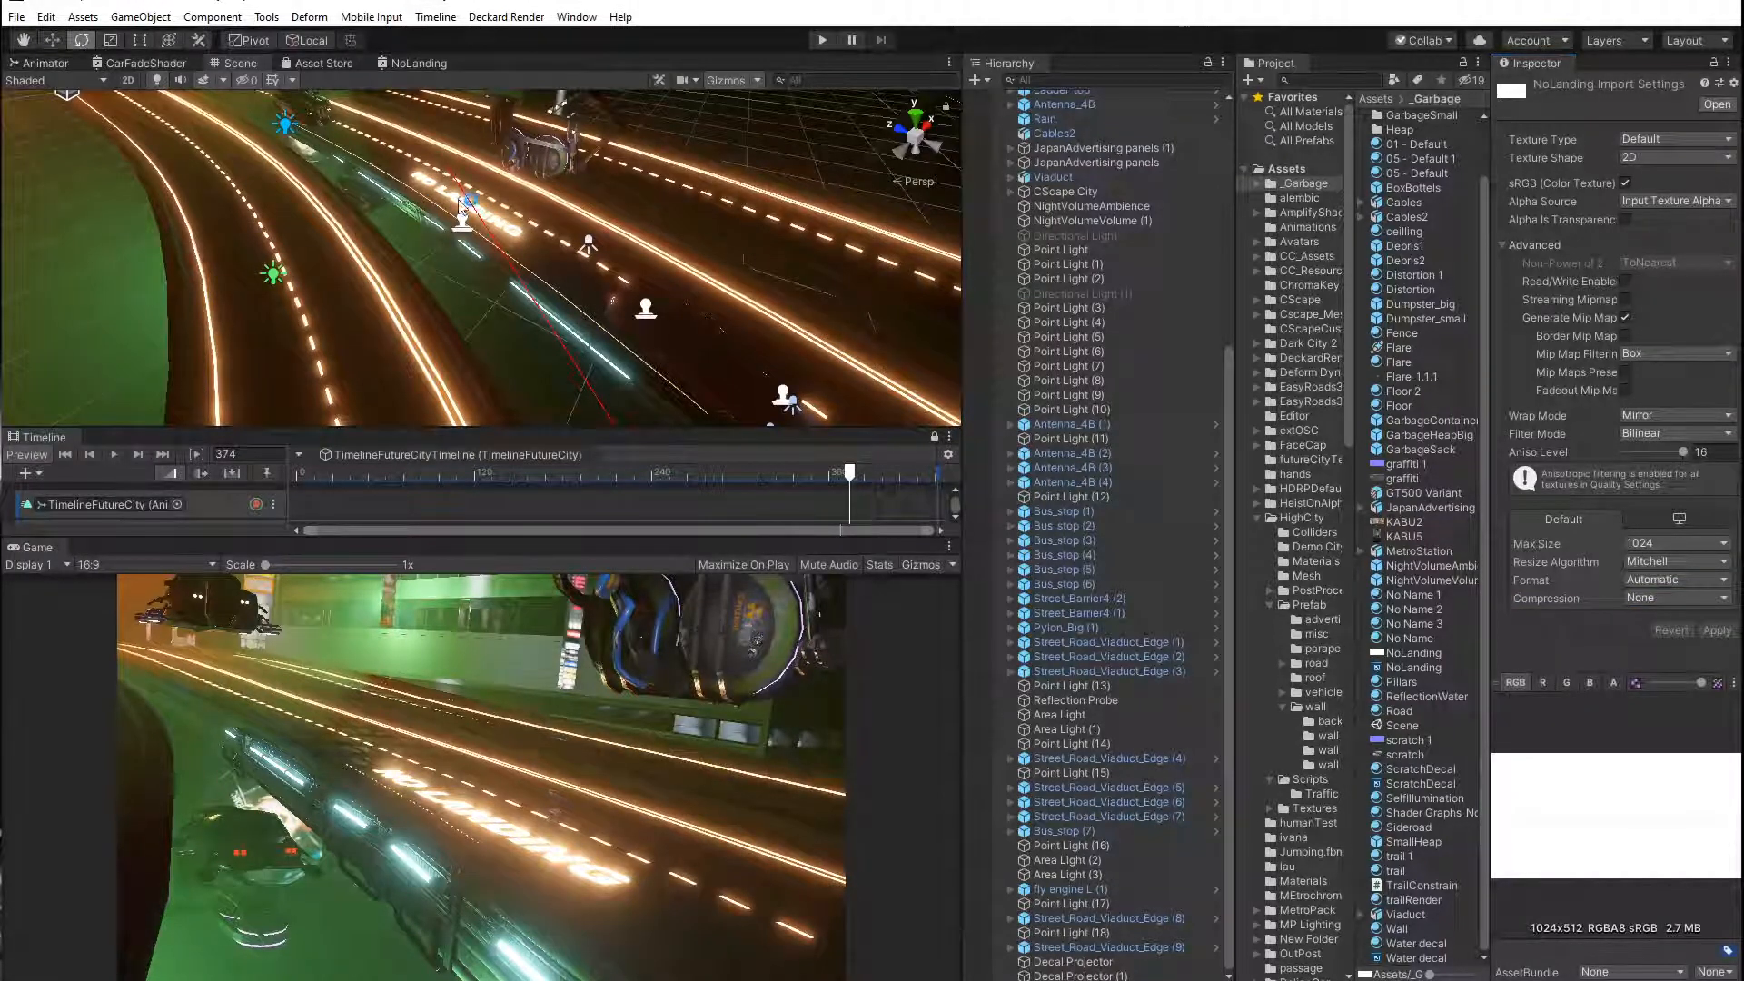
{"action": "scroll", "coordinate": [458, 200], "scroll_direction": "up", "scroll_amount": 3}
{"action": "scroll", "coordinate": [459, 200], "scroll_direction": "down", "scroll_amount": 2}
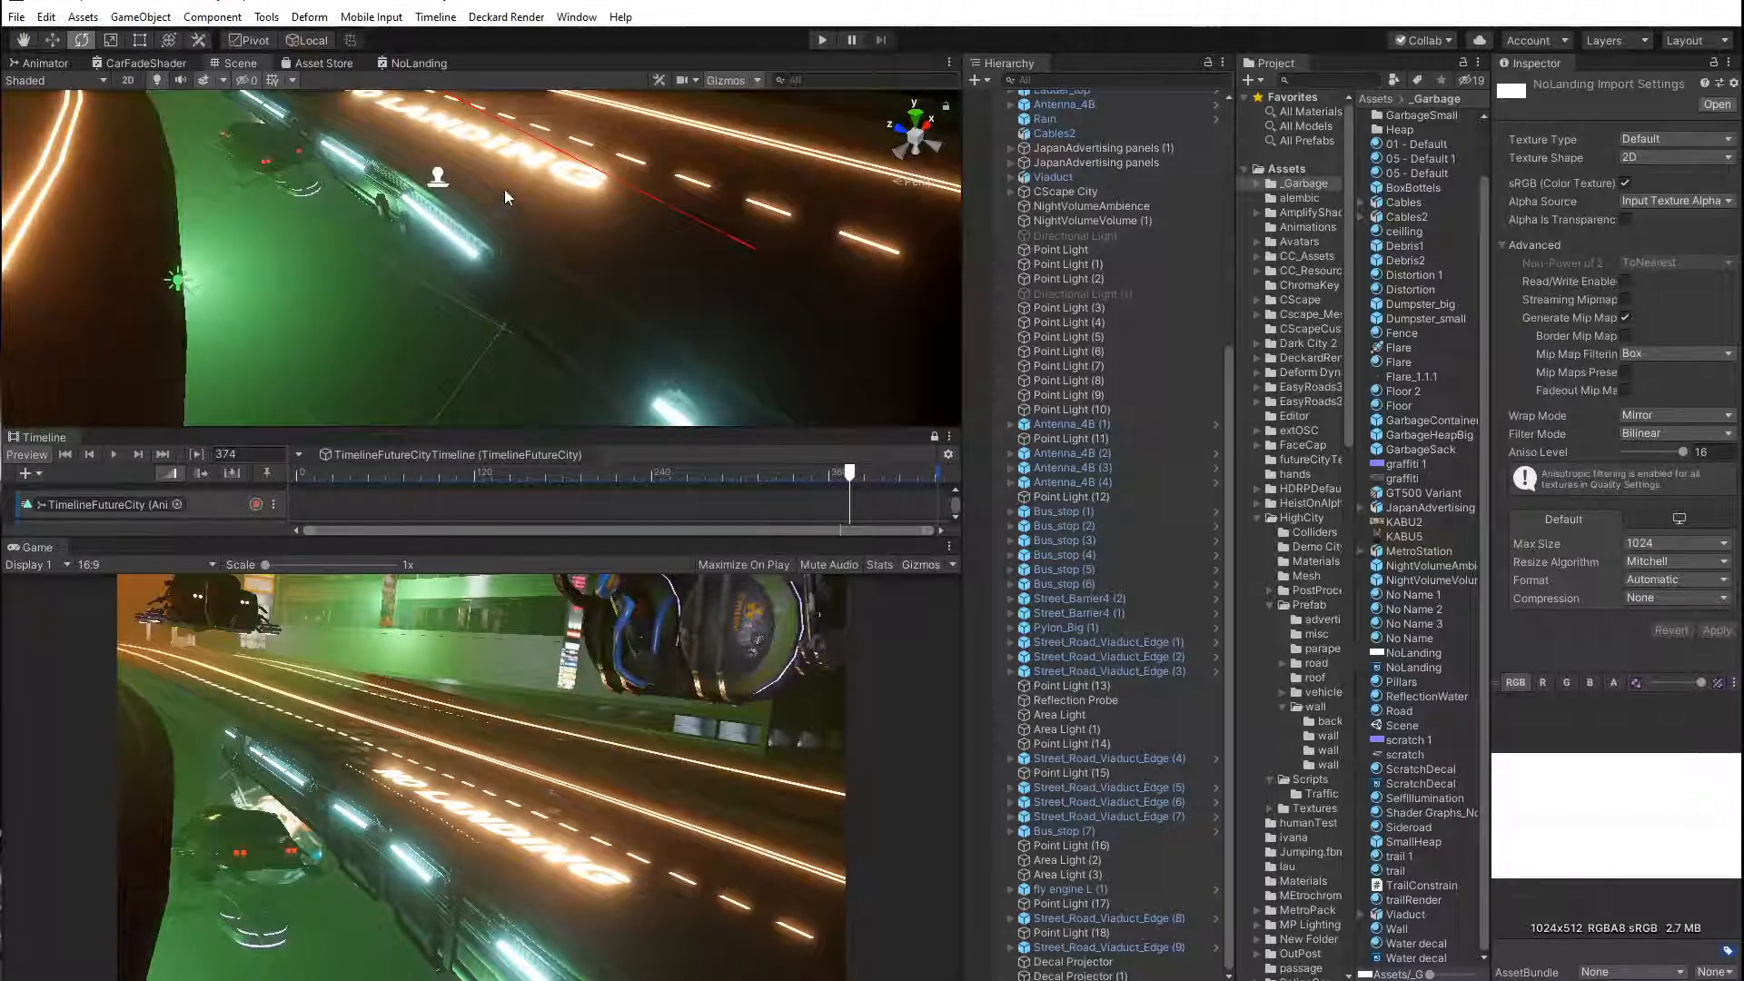
{"action": "left_click", "coordinate": [530, 166]}
{"action": "right_click_drag", "start_coordinate": [547, 171], "coordinate": [509, 140]}
{"action": "mouse_move", "coordinate": [661, 175]}
{"action": "middle_mouse_down"}
{"action": "mouse_move", "coordinate": [627, 182]}
{"action": "mouse_move", "coordinate": [640, 192]}
{"action": "middle_mouse_up"}
{"action": "left_click", "coordinate": [595, 247]}
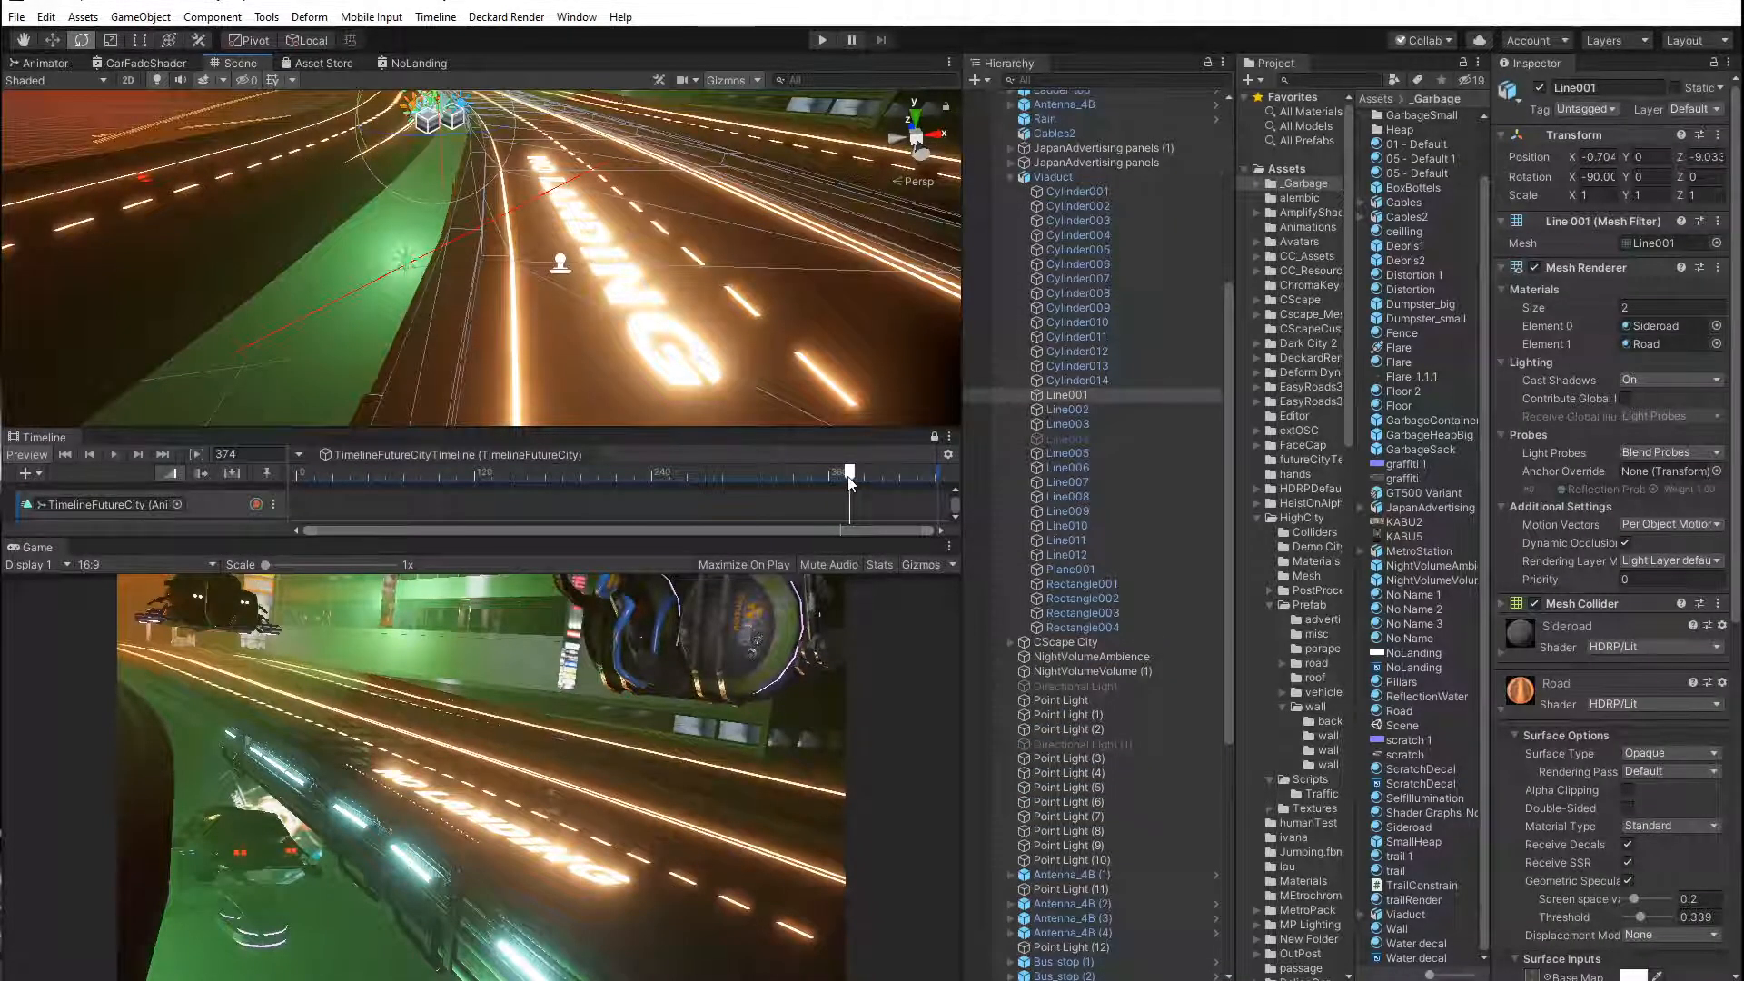
Scrub through the TimelineFutureCity timeline and play it to review the decal in the camera shot.
{"action": "left_click_drag", "start_coordinate": [849, 473], "coordinate": [944, 529]}
{"action": "left_click_drag", "start_coordinate": [936, 508], "coordinate": [185, 461]}
{"action": "left_click", "coordinate": [116, 457]}
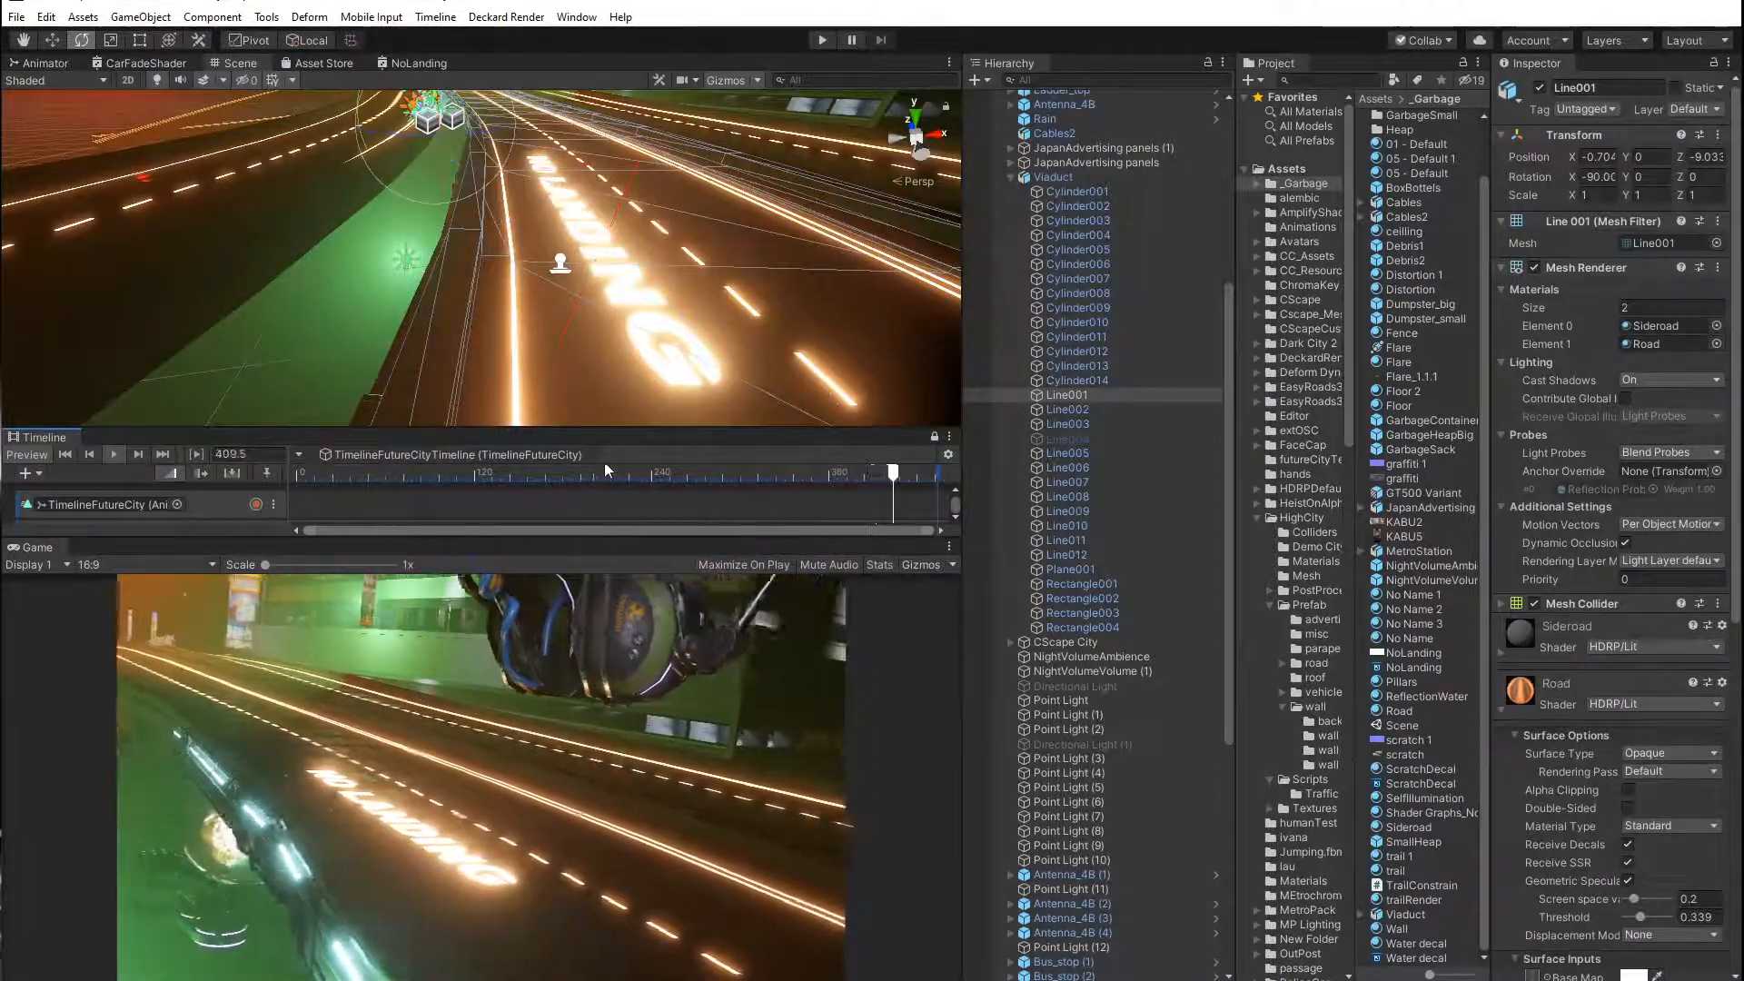
Set the timeline to frame 242 and select the flying car 2 beneath the overpass in the scene.
{"action": "left_click_drag", "start_coordinate": [563, 477], "coordinate": [654, 492]}
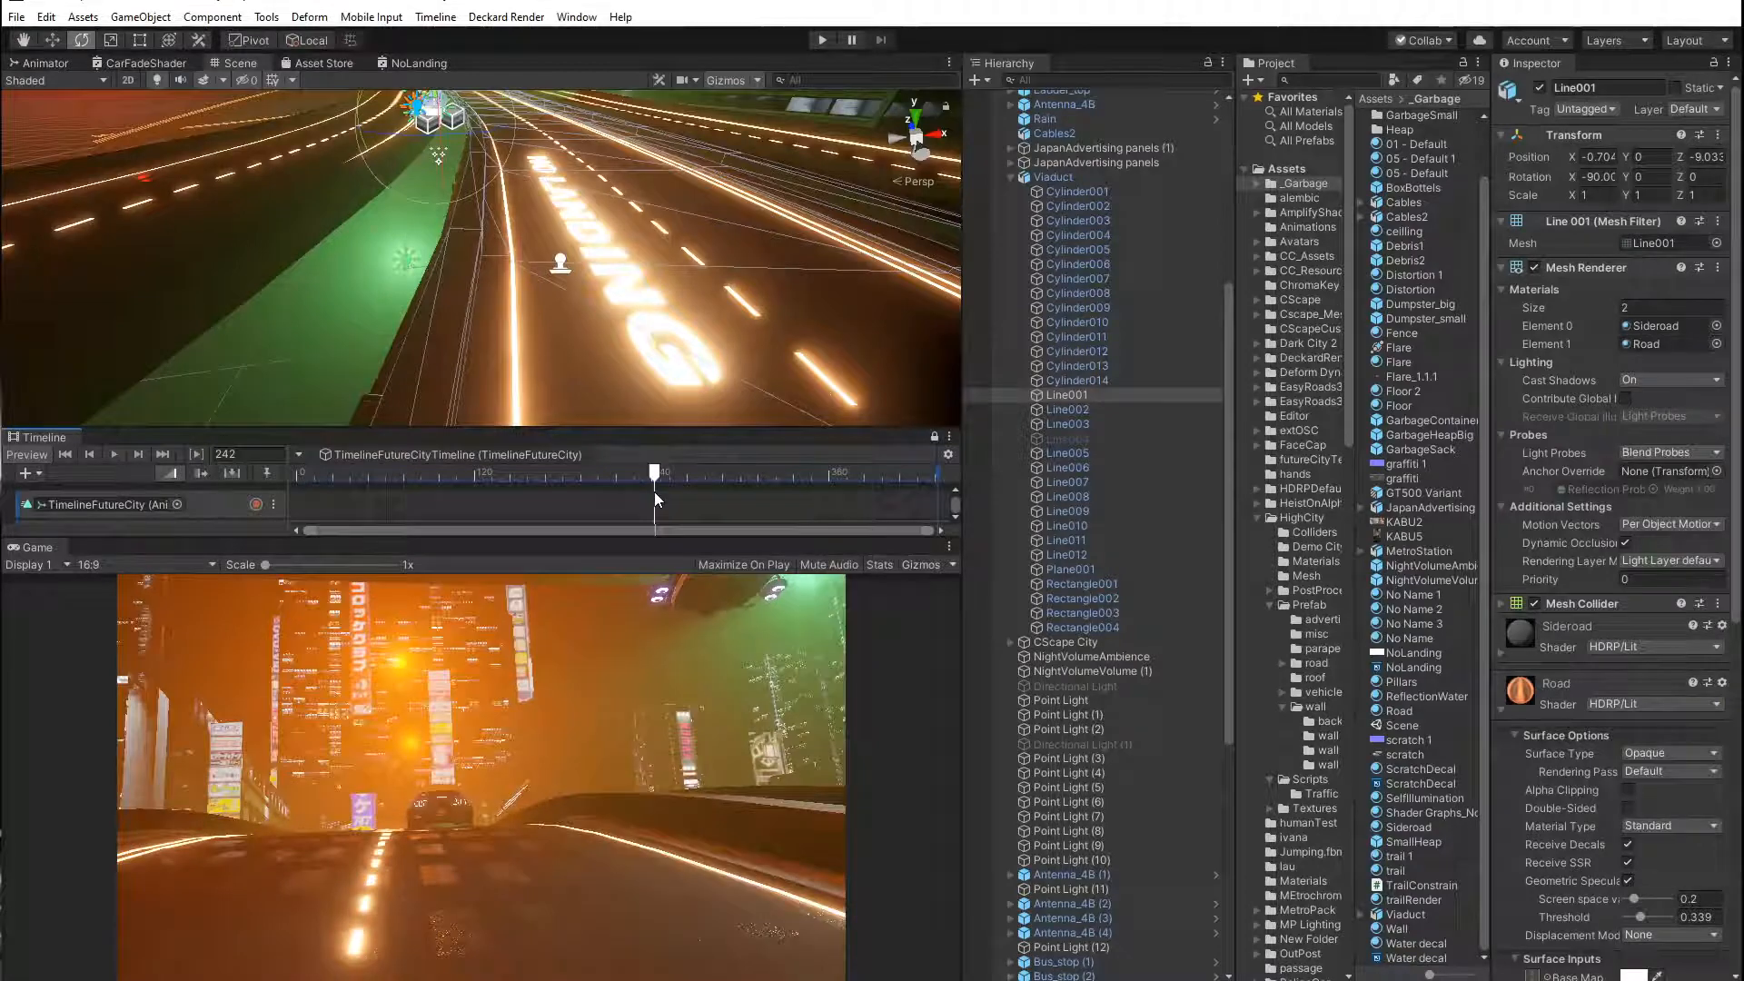
{"action": "left_click", "coordinate": [1009, 178]}
{"action": "left_click_drag", "start_coordinate": [627, 300], "coordinate": [754, 150], "text": "alt"}
{"action": "scroll", "coordinate": [752, 152], "scroll_direction": "down", "scroll_amount": 3}
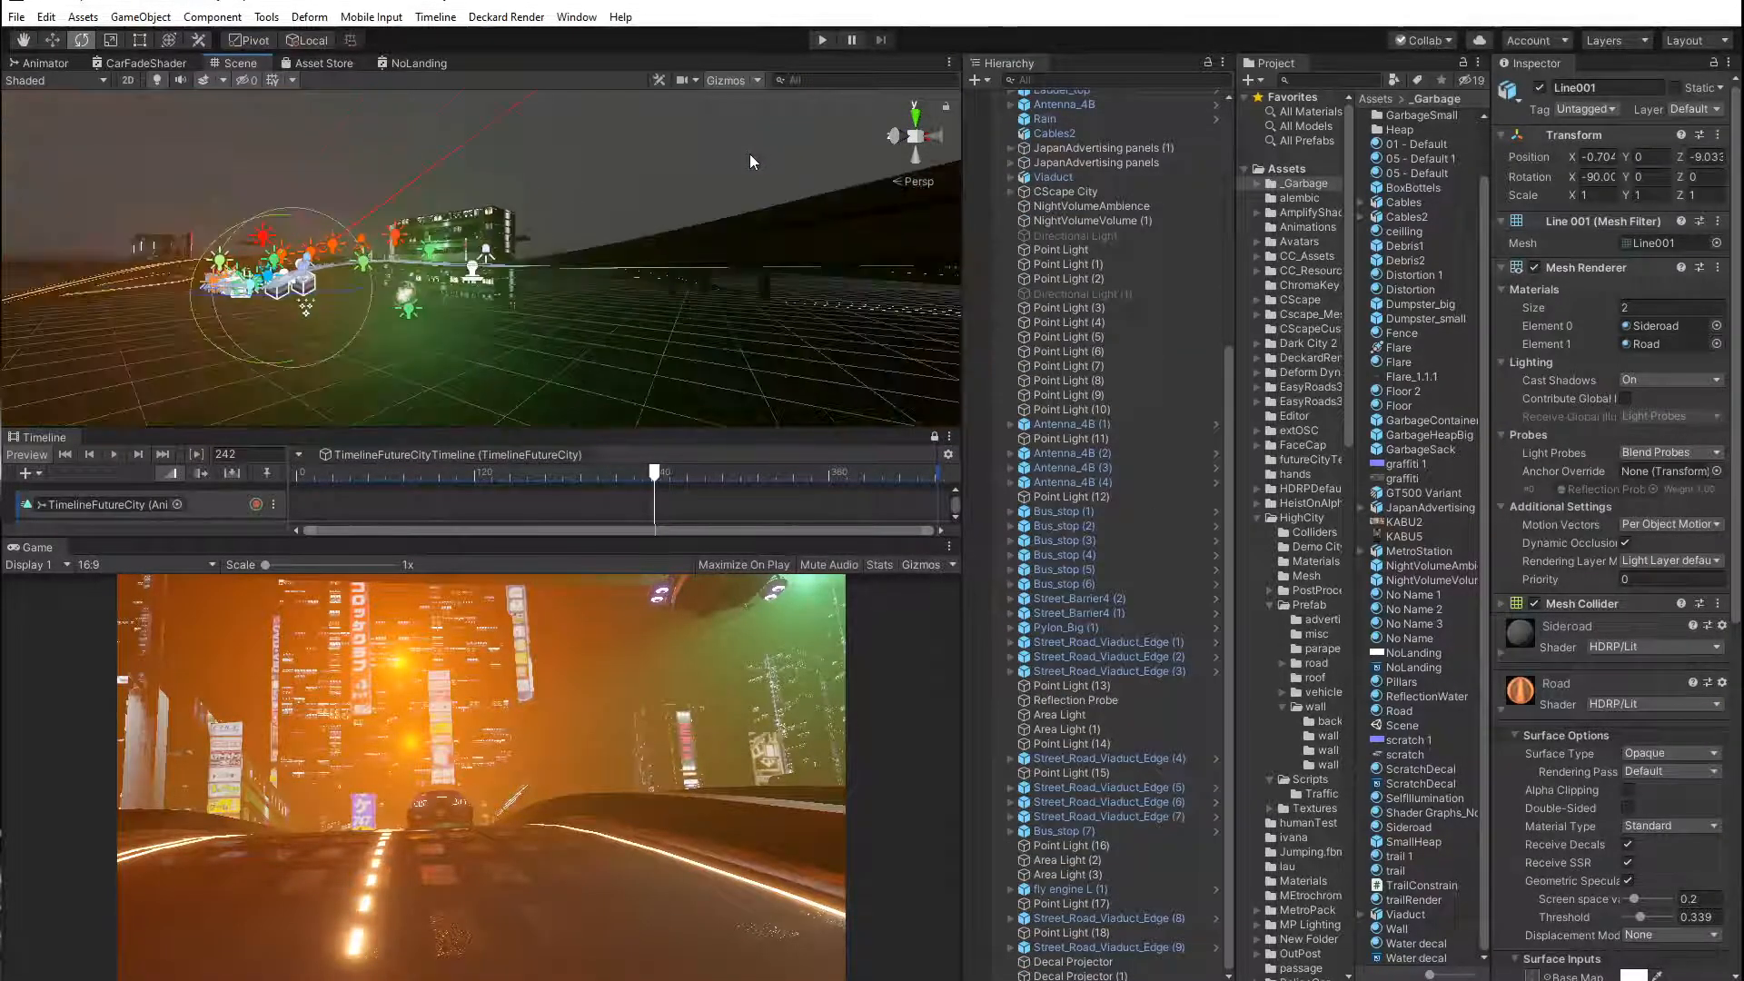
{"action": "scroll", "coordinate": [251, 243], "scroll_direction": "up", "scroll_amount": 8}
{"action": "middle_click_drag", "start_coordinate": [250, 244], "coordinate": [390, 254]}
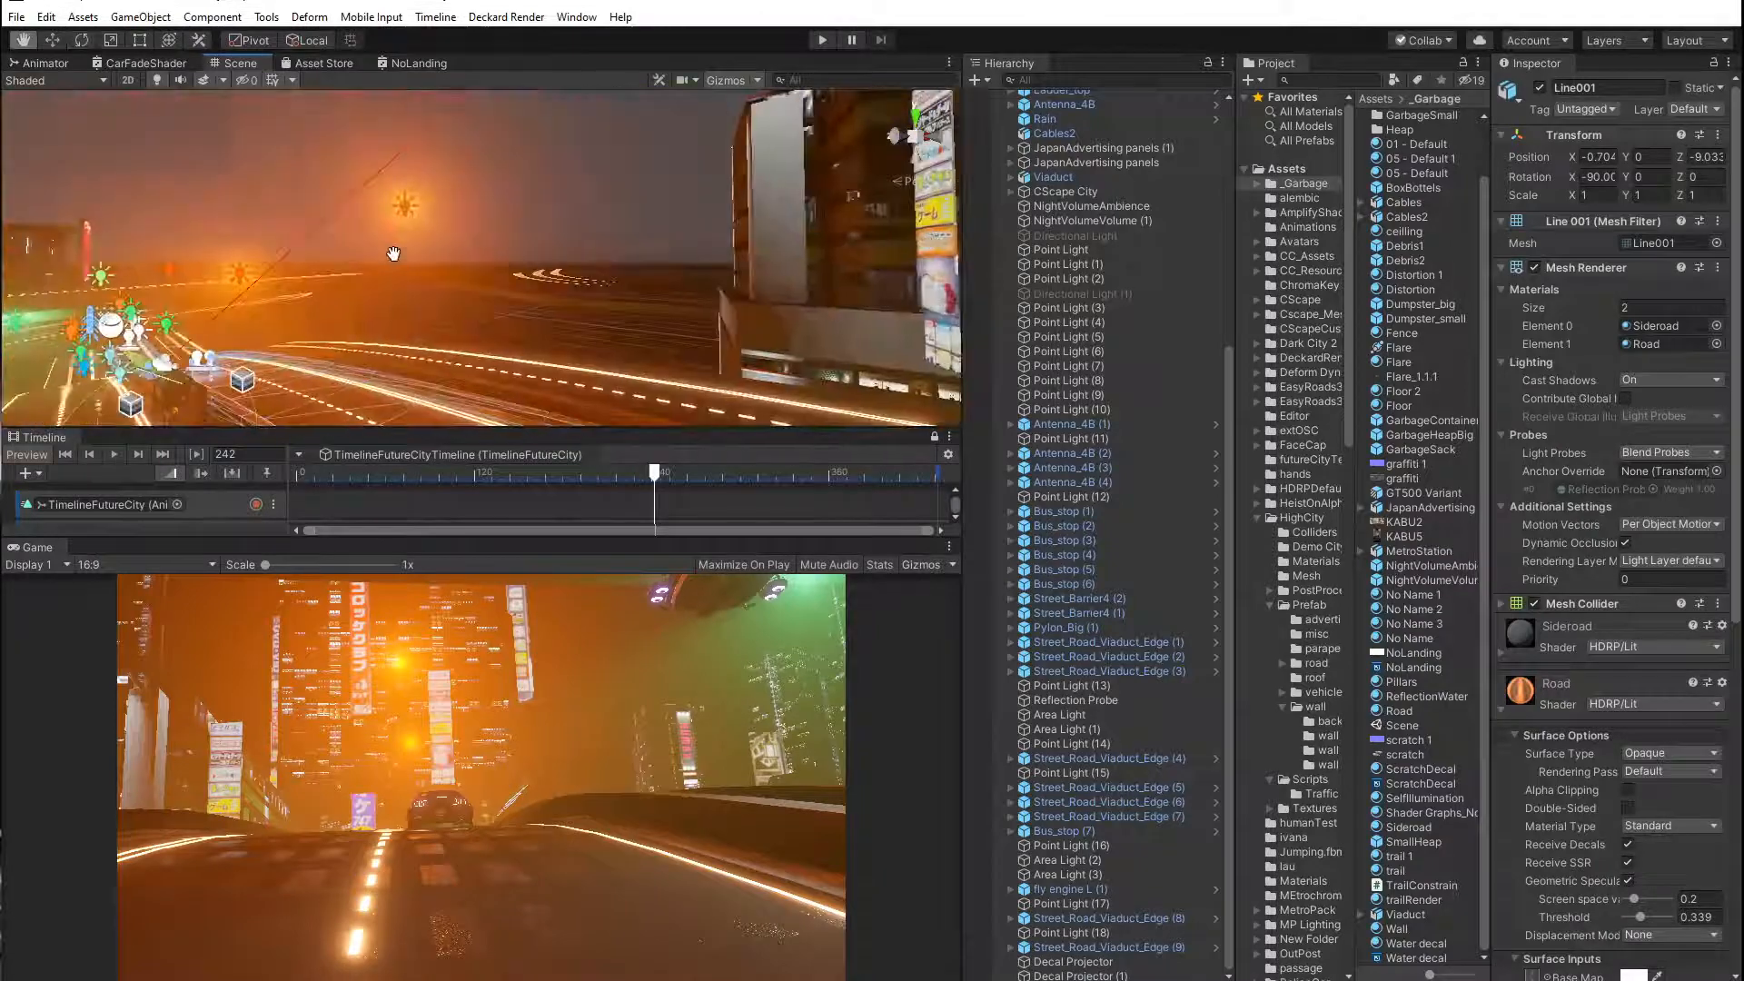
{"action": "left_click_drag", "start_coordinate": [390, 255], "coordinate": [470, 229], "text": "alt"}
{"action": "scroll", "coordinate": [485, 241], "scroll_direction": "up", "scroll_amount": 3}
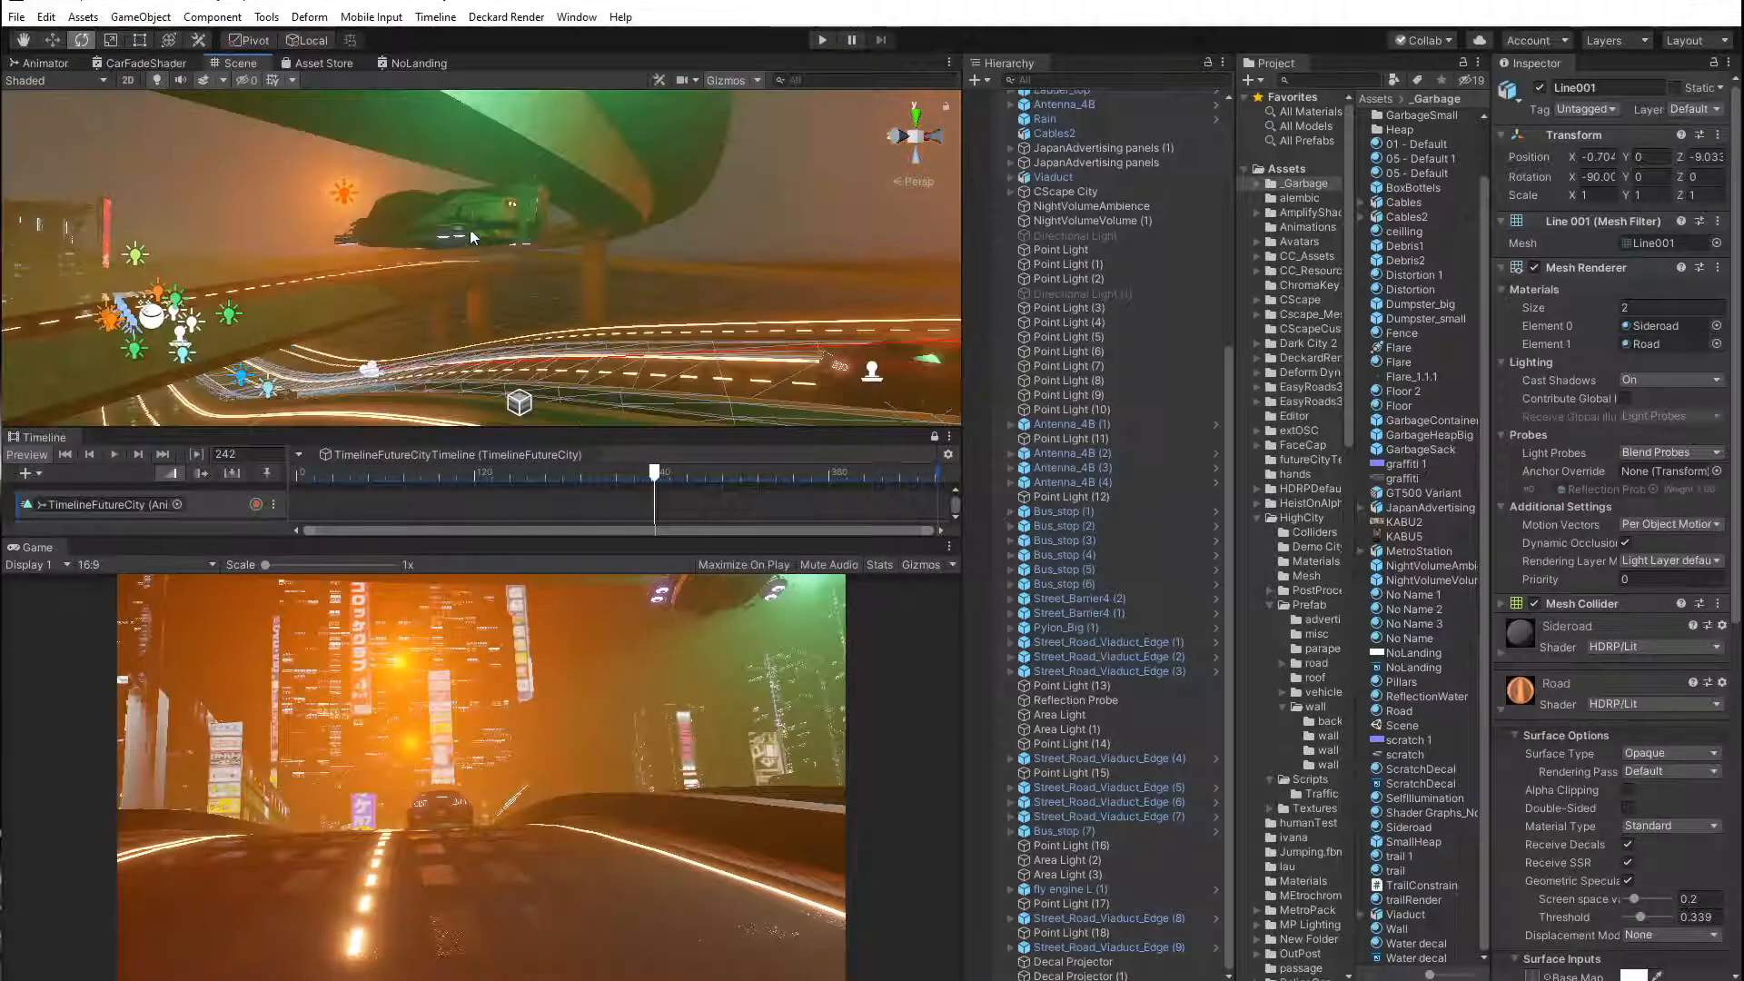
{"action": "left_click", "coordinate": [470, 222]}
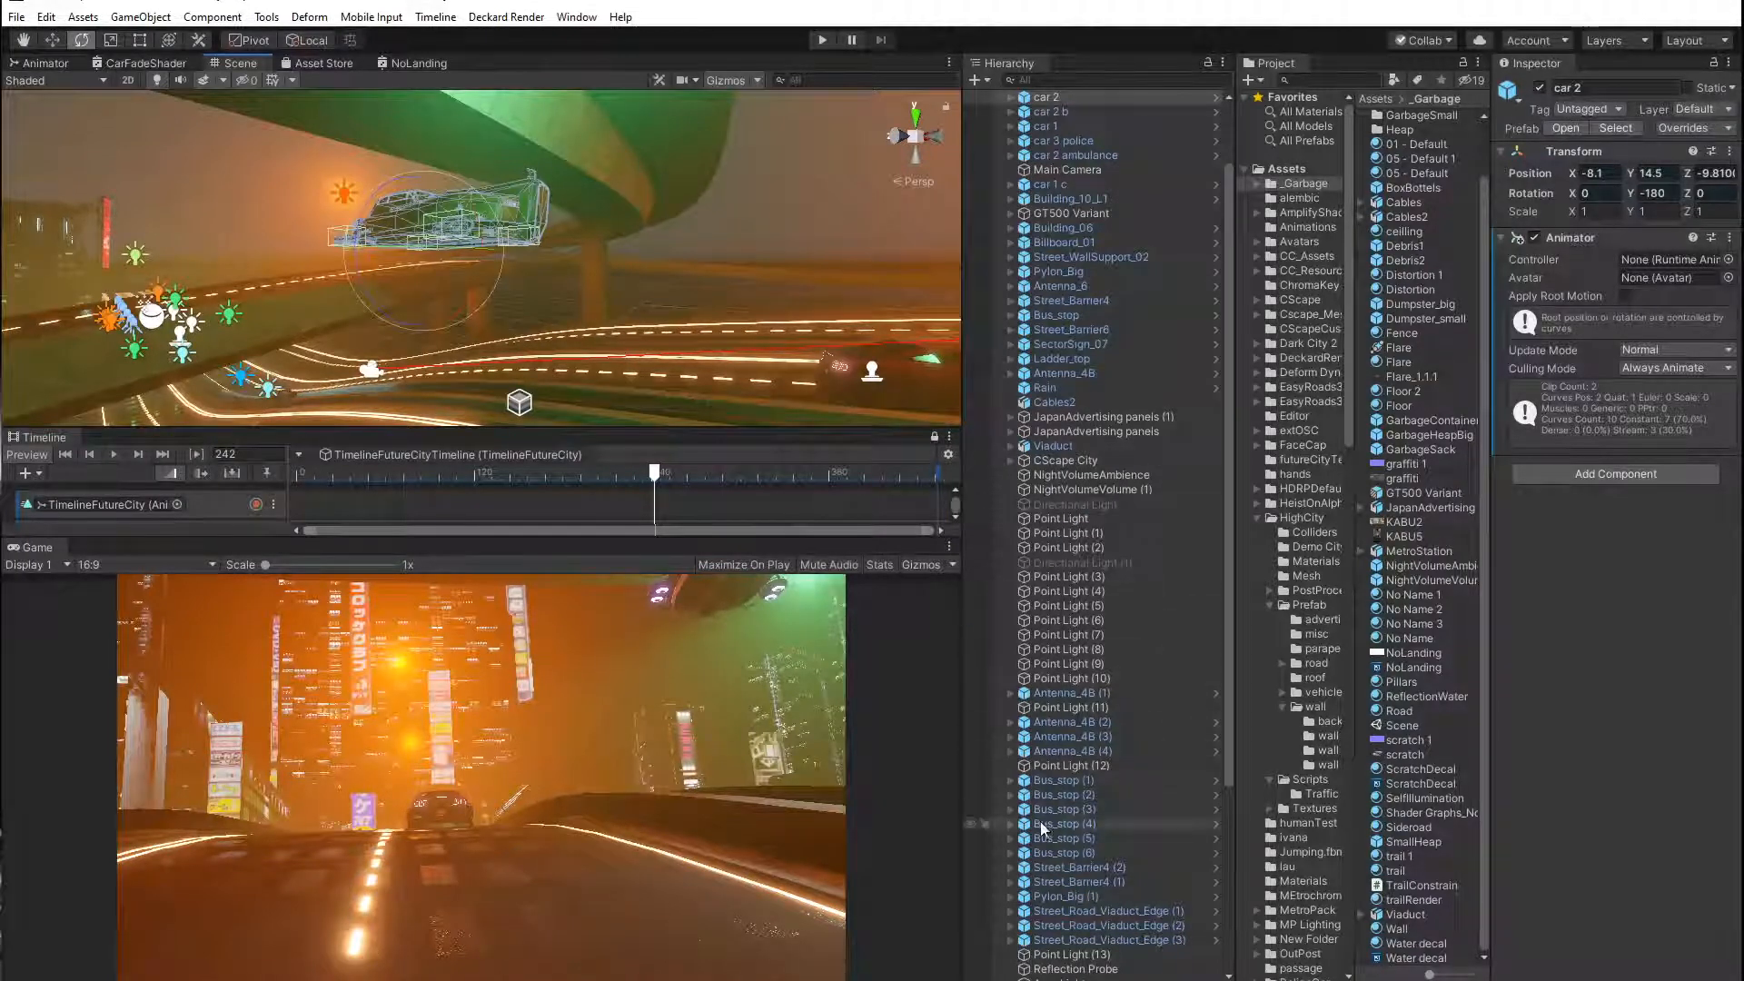
Enlarge the Timeline to find car 2's animation track and scrub between frames 232 and 261 to check the car's motion.
{"action": "scroll", "coordinate": [1102, 718], "scroll_direction": "up", "scroll_amount": 2}
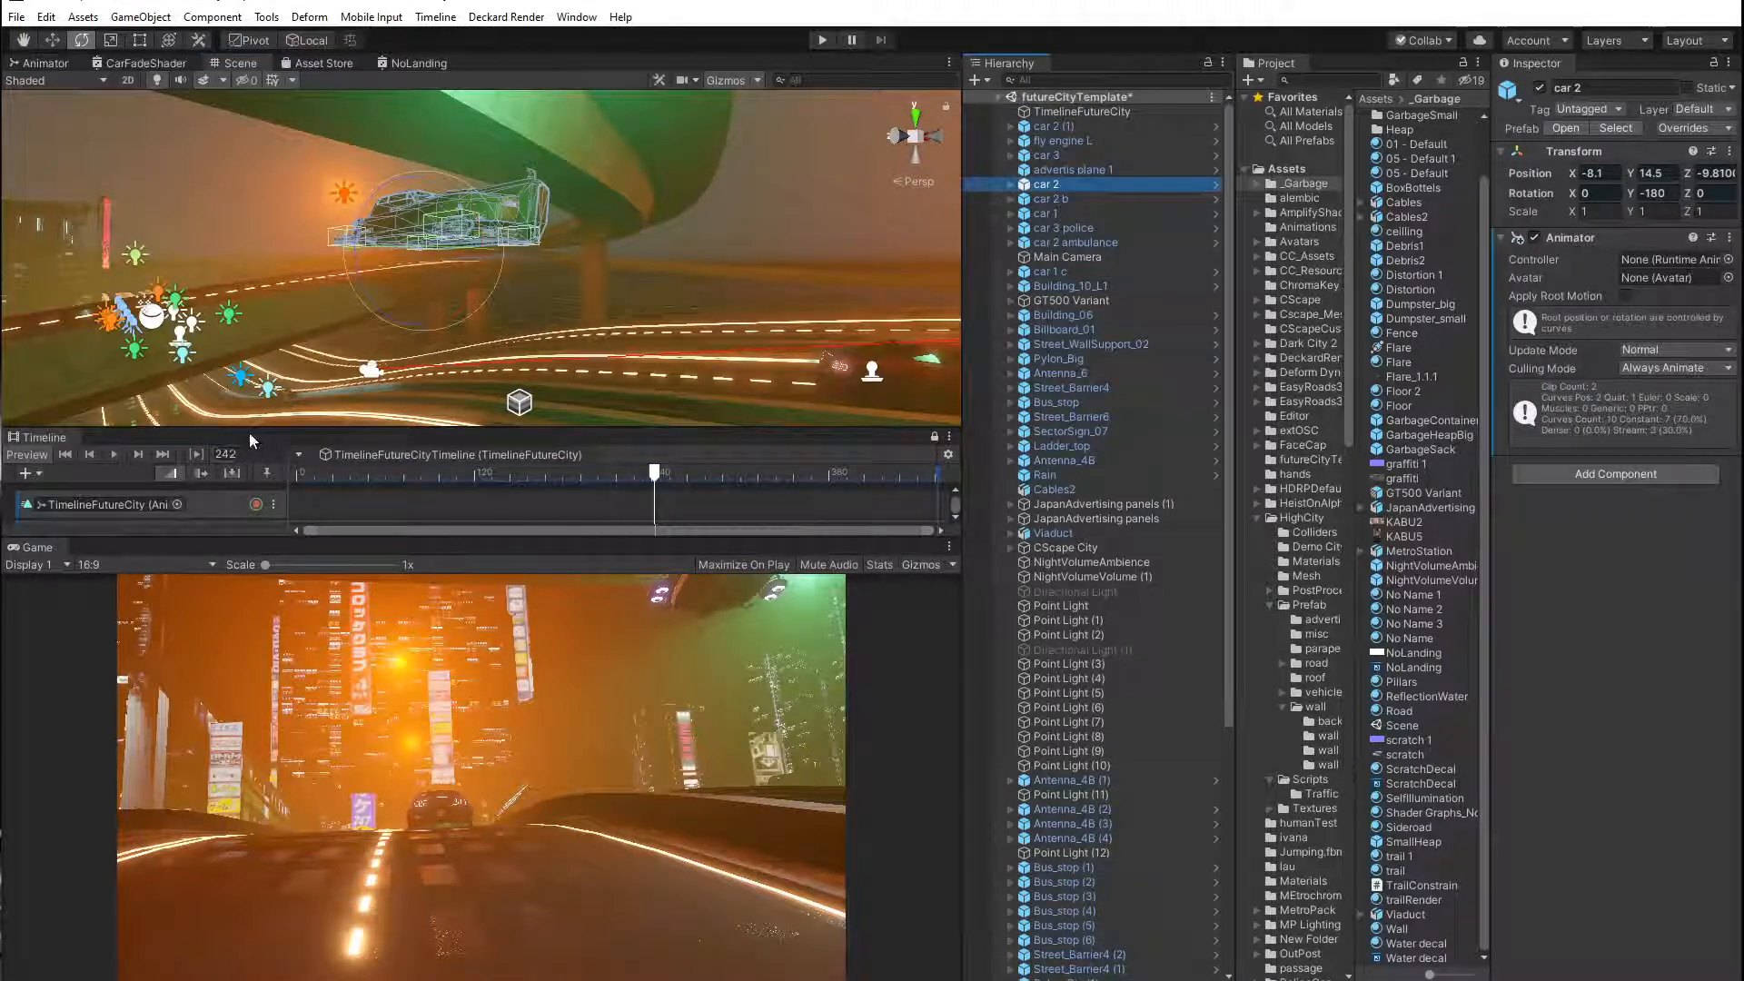
{"action": "left_click_drag", "start_coordinate": [247, 430], "coordinate": [285, 311]}
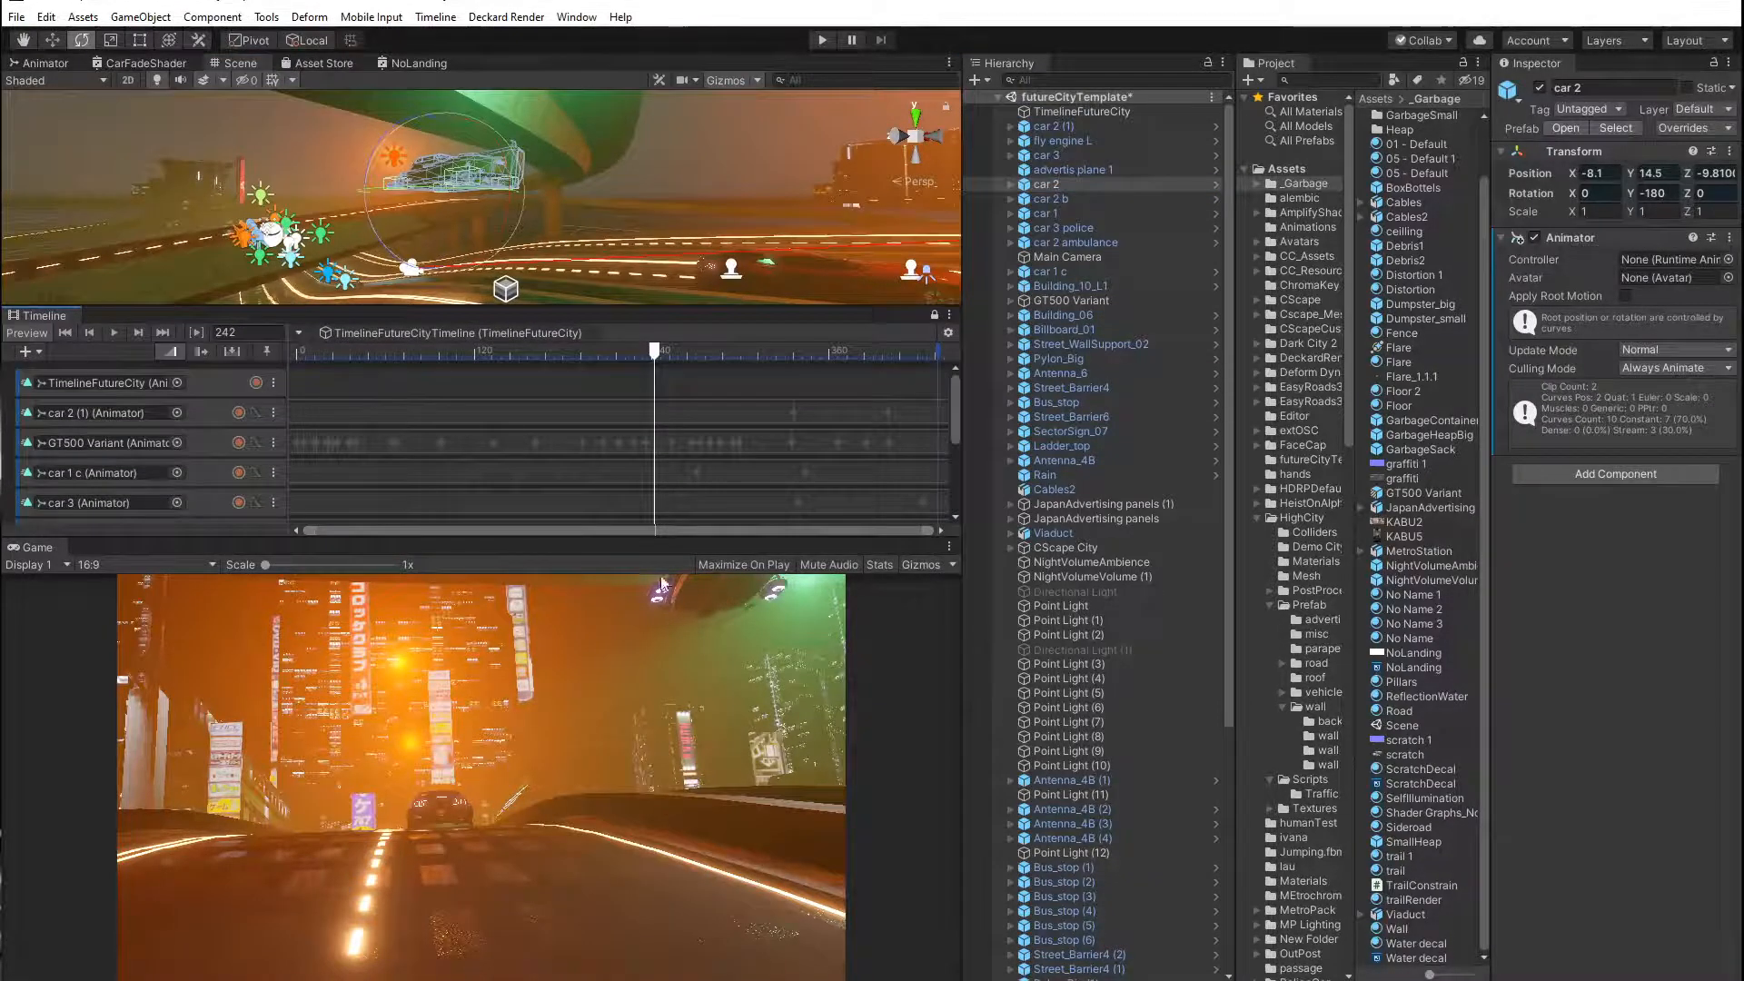
{"action": "mouse_move", "coordinate": [657, 361]}
{"action": "left_mouse_down"}
{"action": "mouse_move", "coordinate": [613, 361]}
{"action": "mouse_move", "coordinate": [732, 372]}
{"action": "mouse_move", "coordinate": [642, 391]}
{"action": "left_mouse_up"}
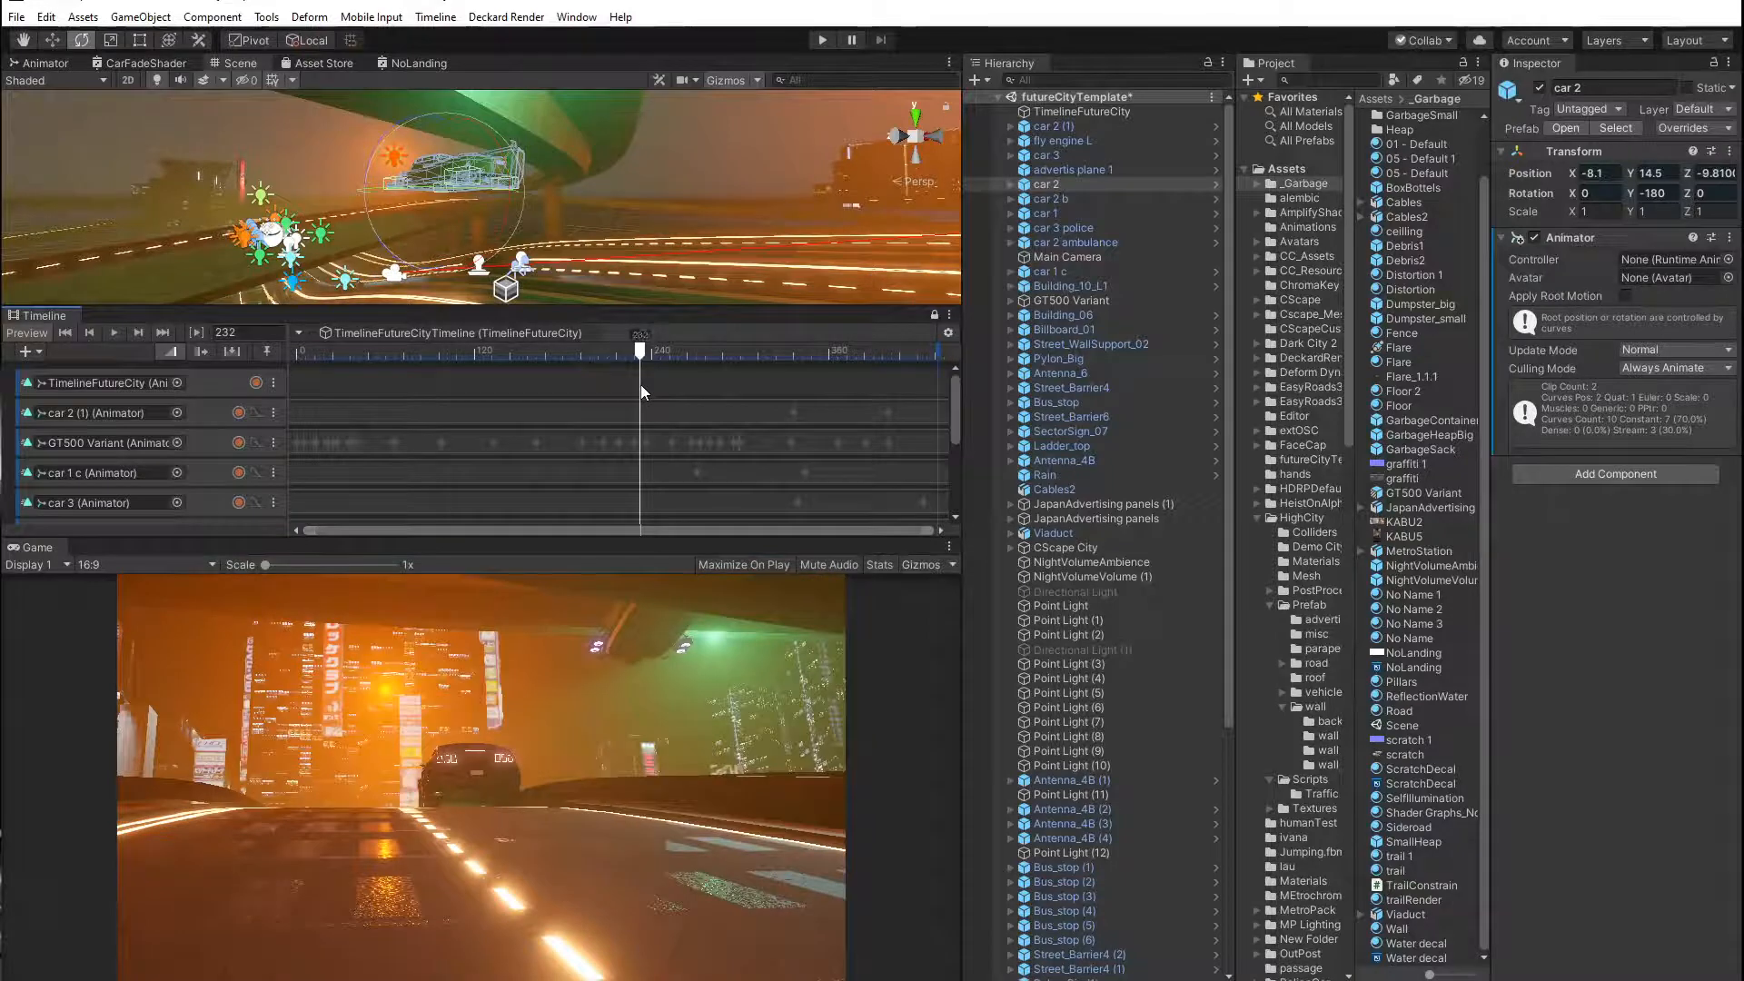
{"action": "left_click_drag", "start_coordinate": [640, 356], "coordinate": [654, 357]}
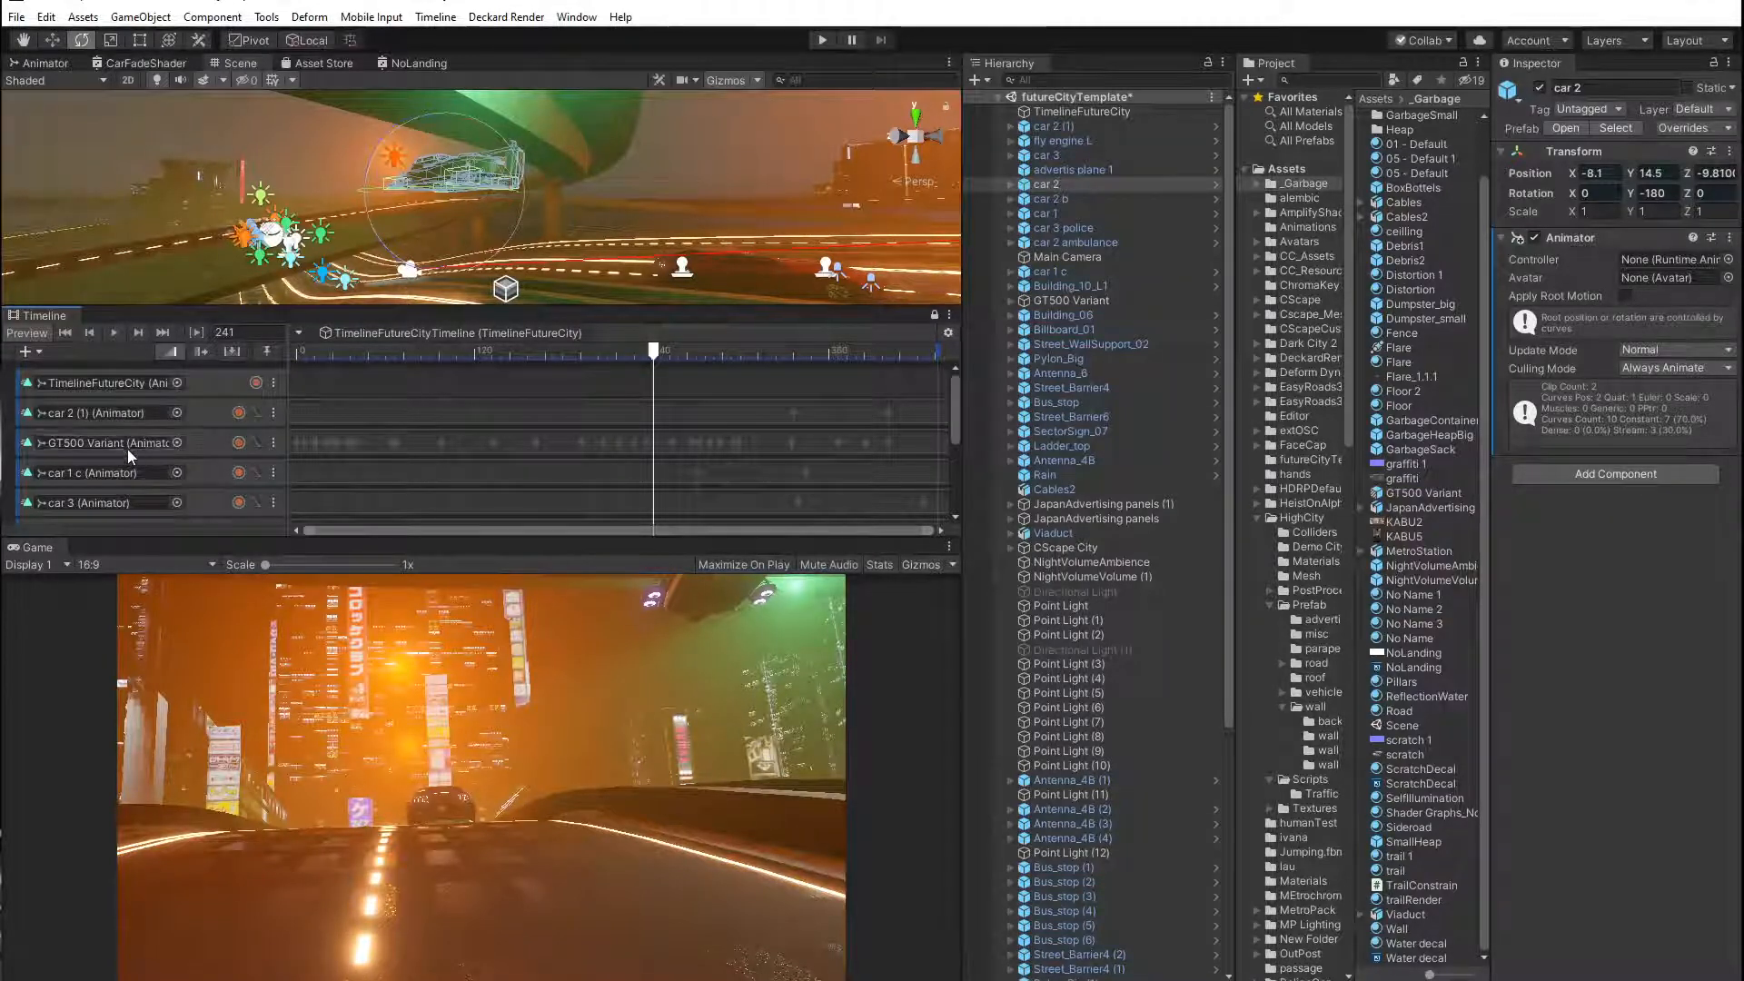
{"action": "scroll", "coordinate": [127, 448], "scroll_direction": "down", "scroll_amount": 3}
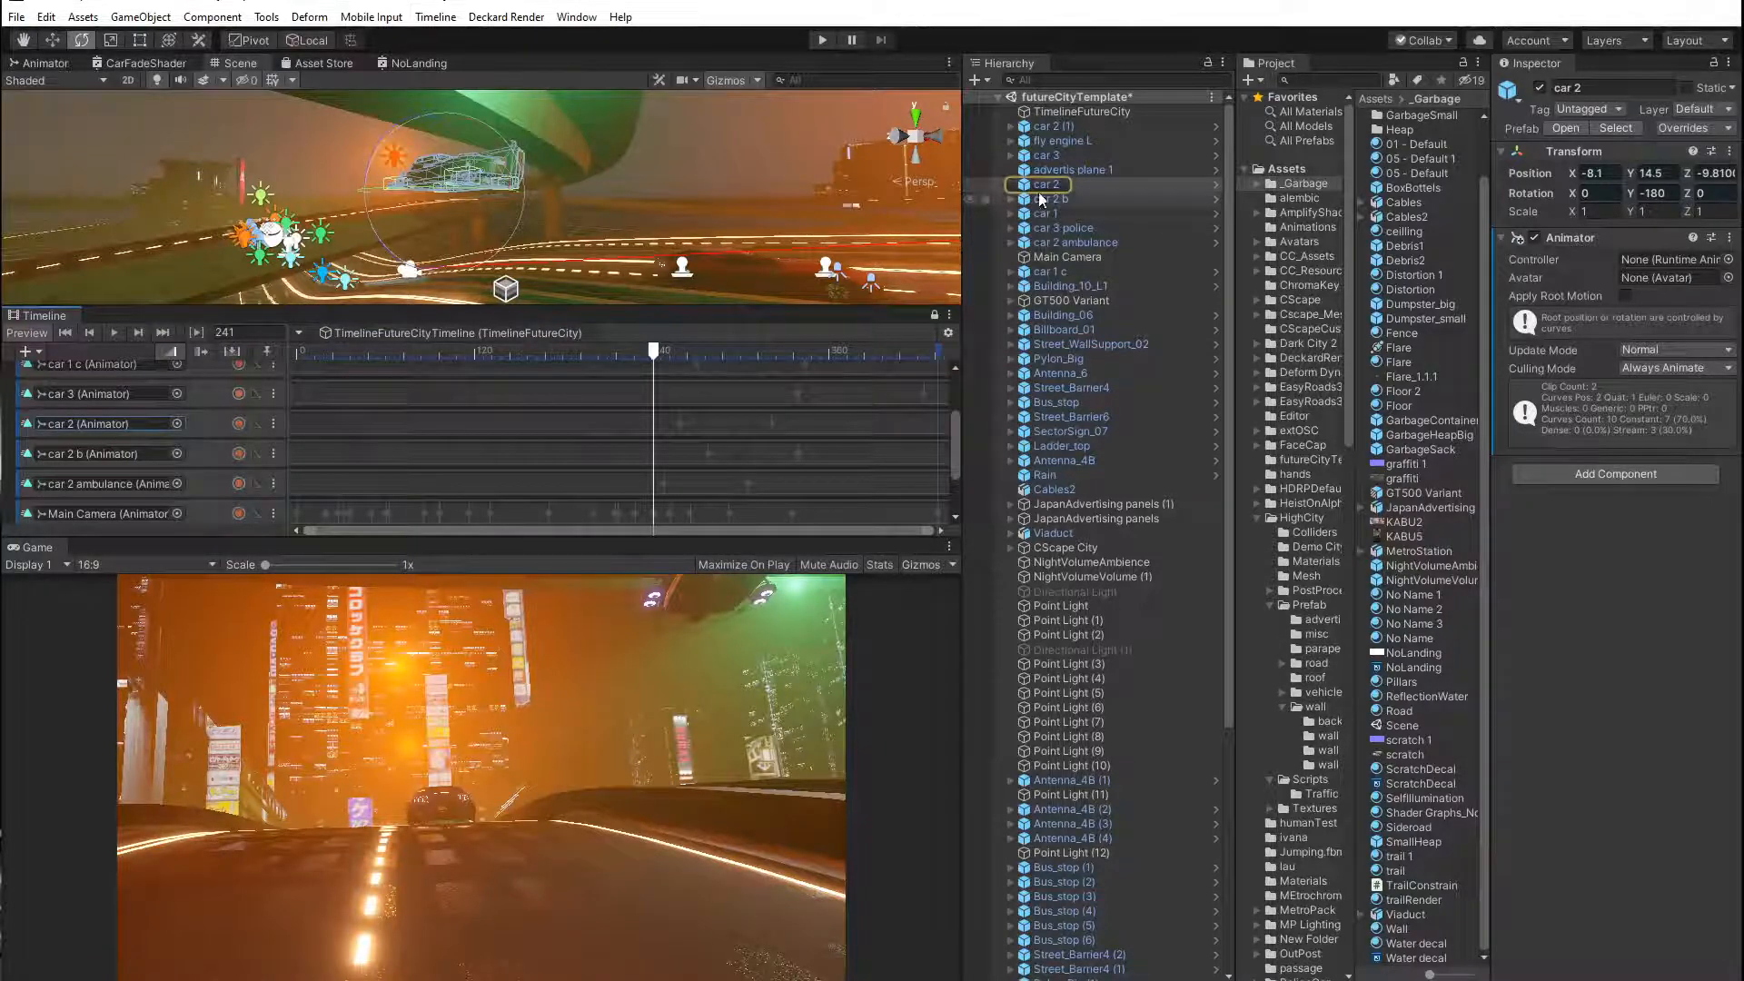
{"action": "scroll", "coordinate": [545, 245], "scroll_direction": "up", "scroll_amount": 3}
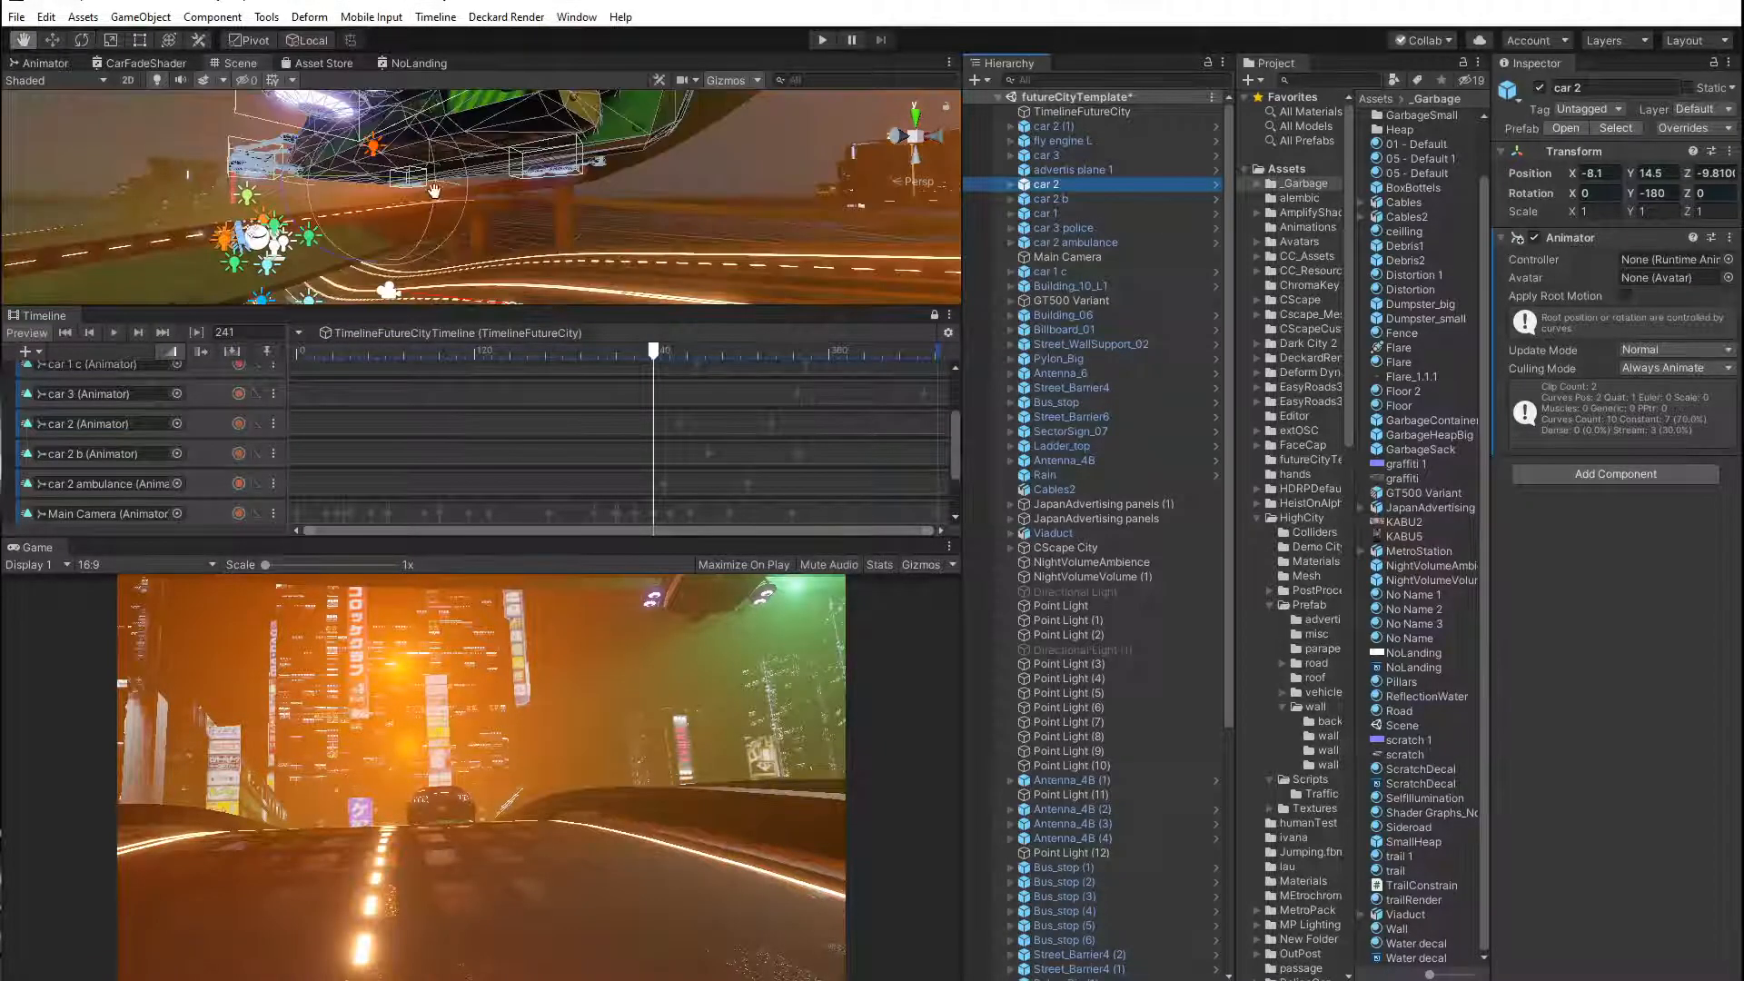
{"action": "middle_click_drag", "start_coordinate": [421, 137], "coordinate": [450, 192]}
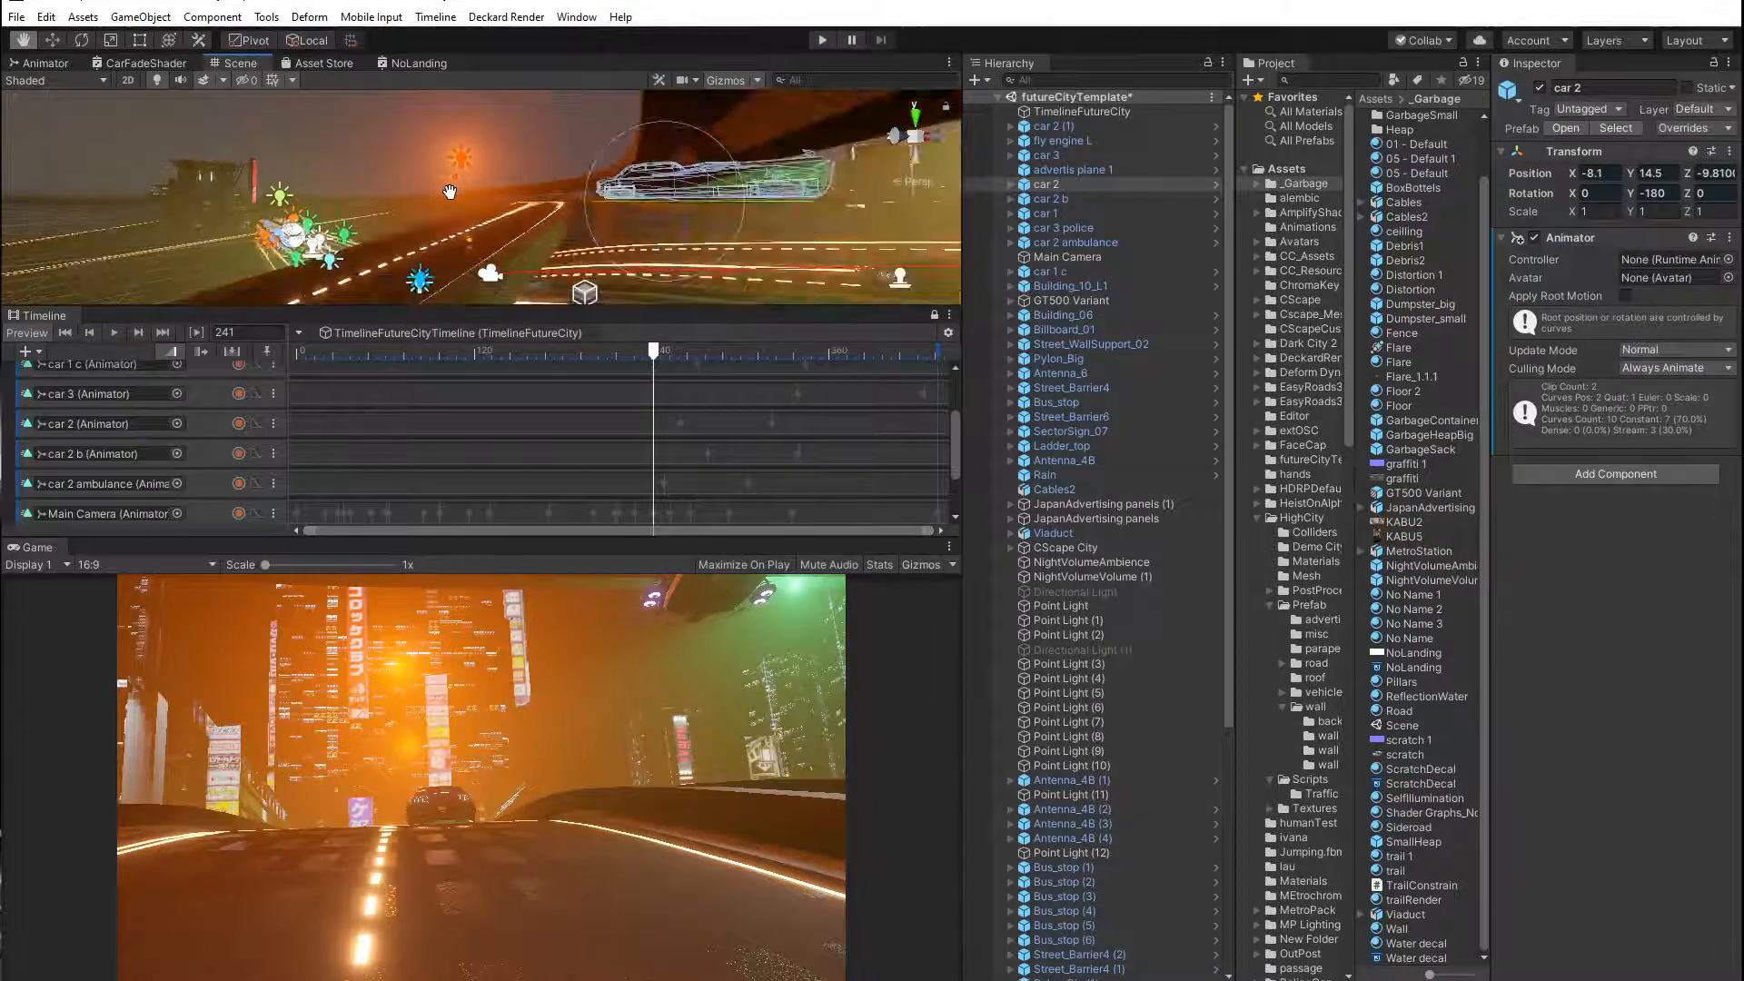
{"action": "left_click_drag", "start_coordinate": [654, 354], "coordinate": [683, 374]}
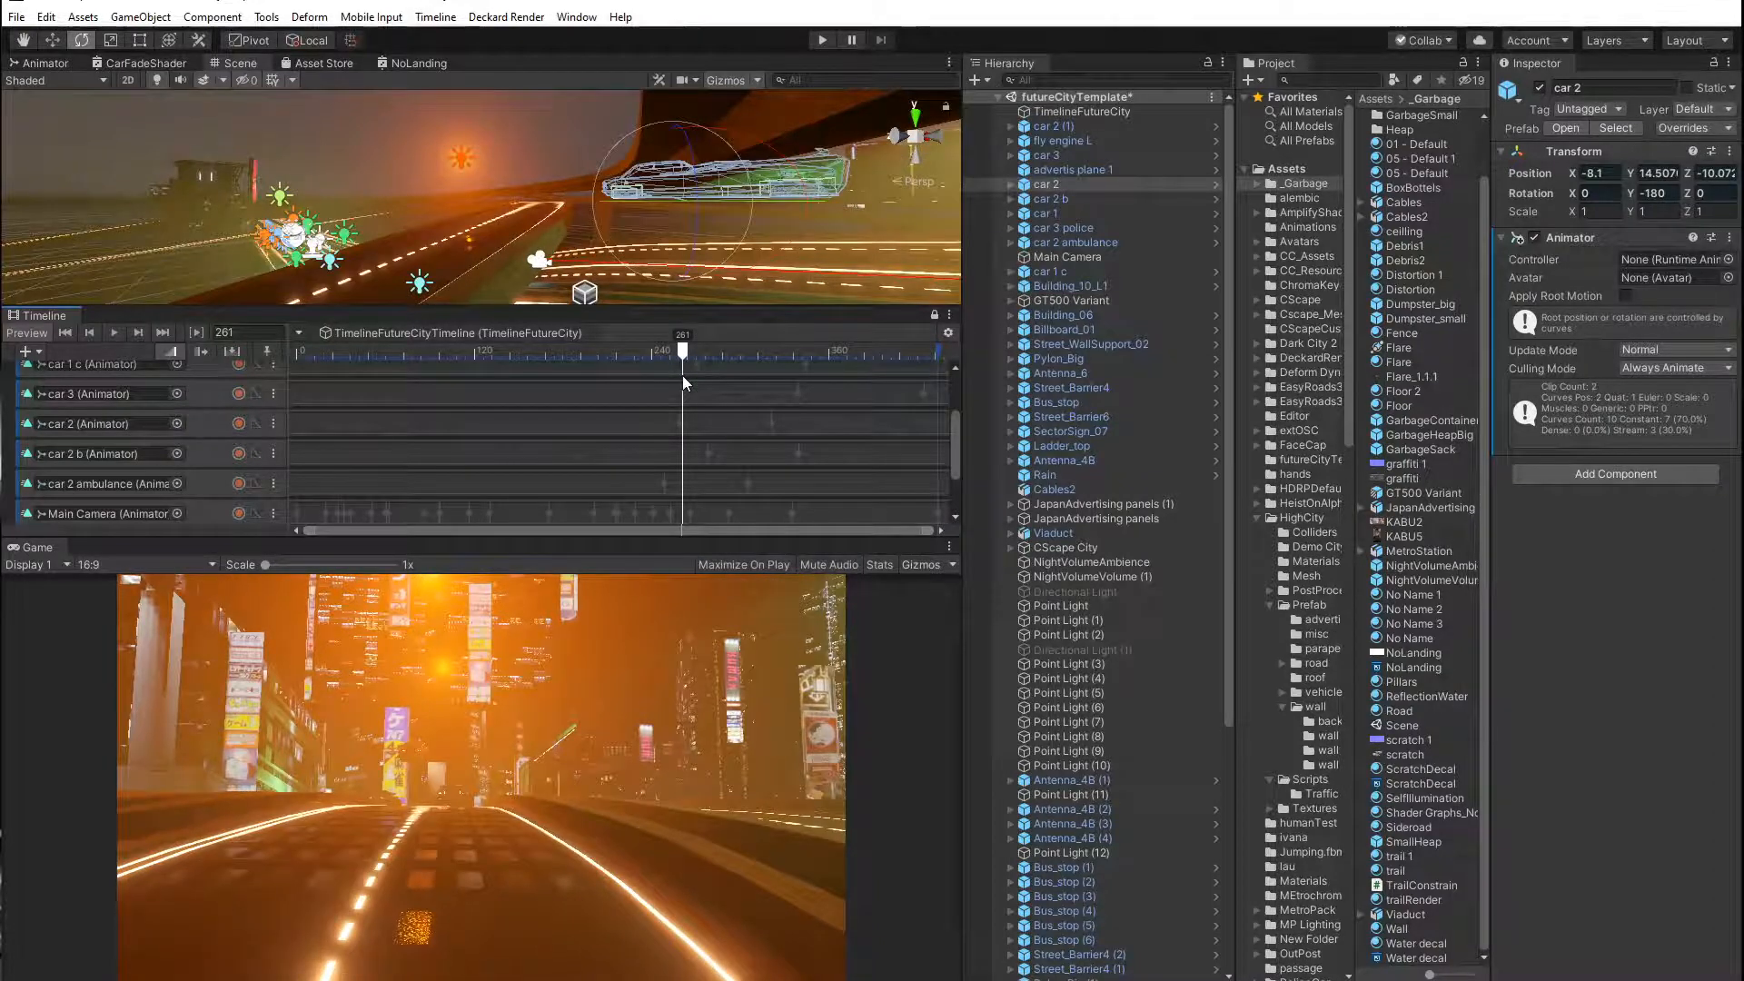
Record a keyframe on the car 2 track at frame 218, moving the car along Z to 47.
{"action": "left_click", "coordinate": [216, 419]}
{"action": "left_click", "coordinate": [238, 424]}
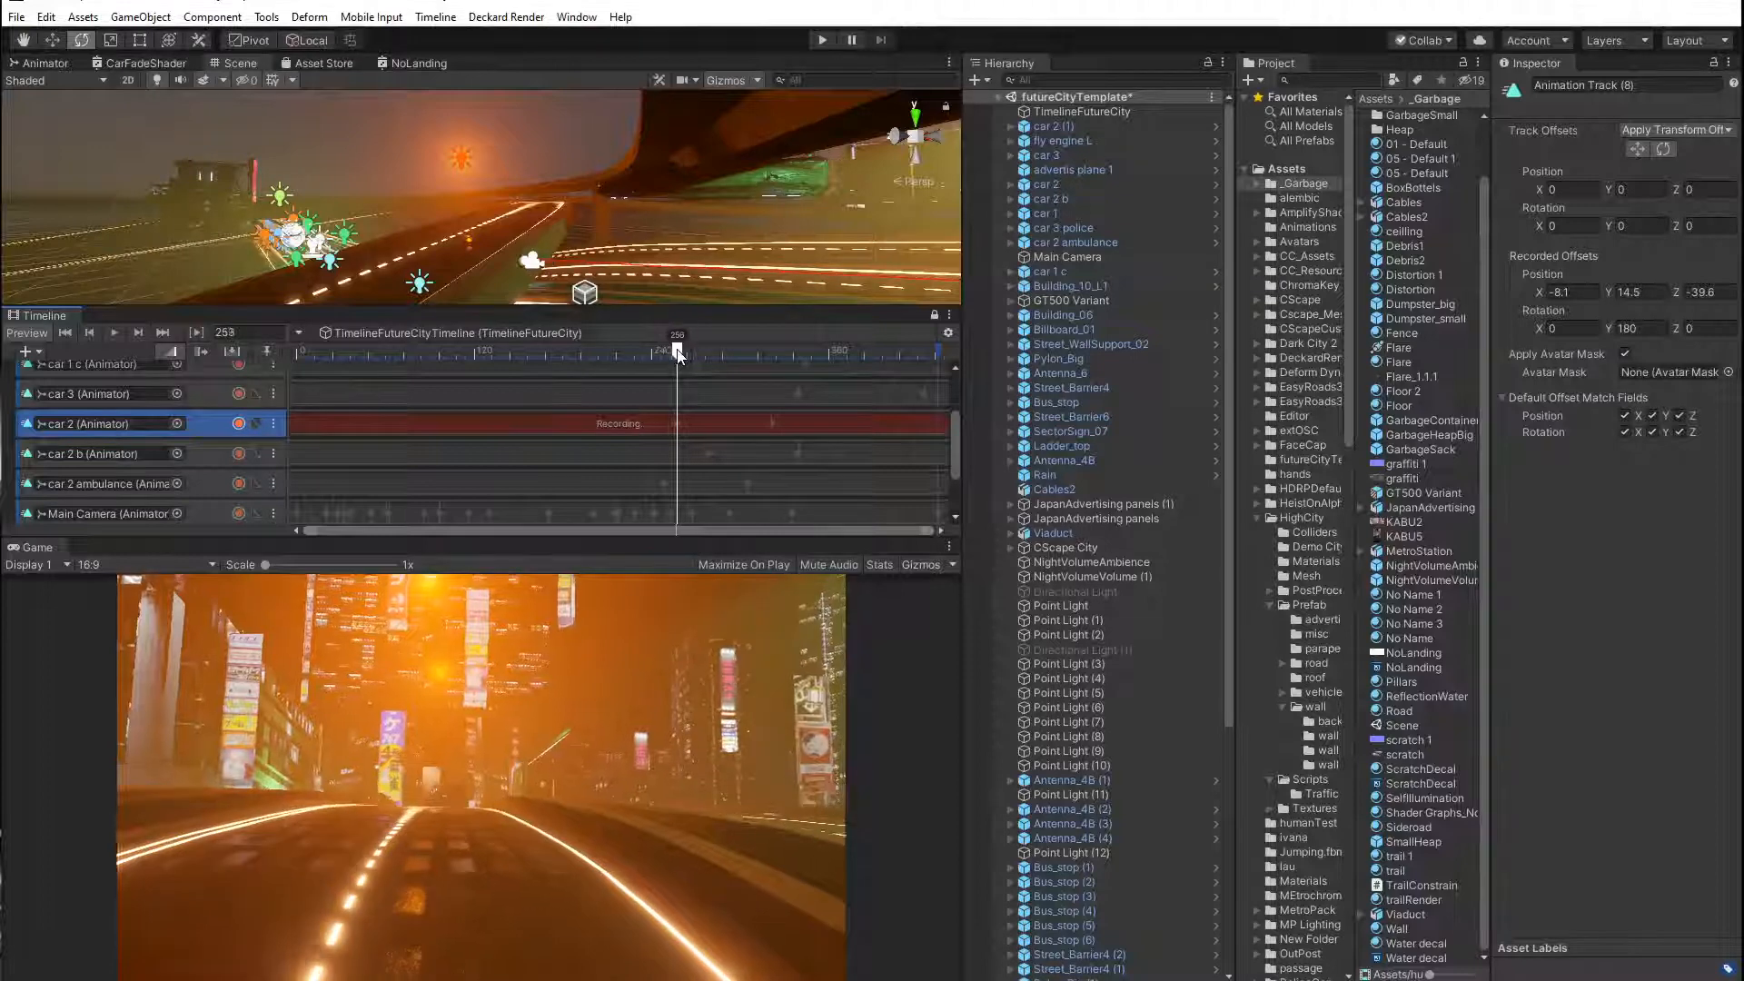
{"action": "left_click_drag", "start_coordinate": [683, 354], "coordinate": [622, 361]}
{"action": "left_click_drag", "start_coordinate": [643, 263], "coordinate": [630, 253], "text": "alt"}
{"action": "middle_click_drag", "start_coordinate": [630, 254], "coordinate": [643, 252]}
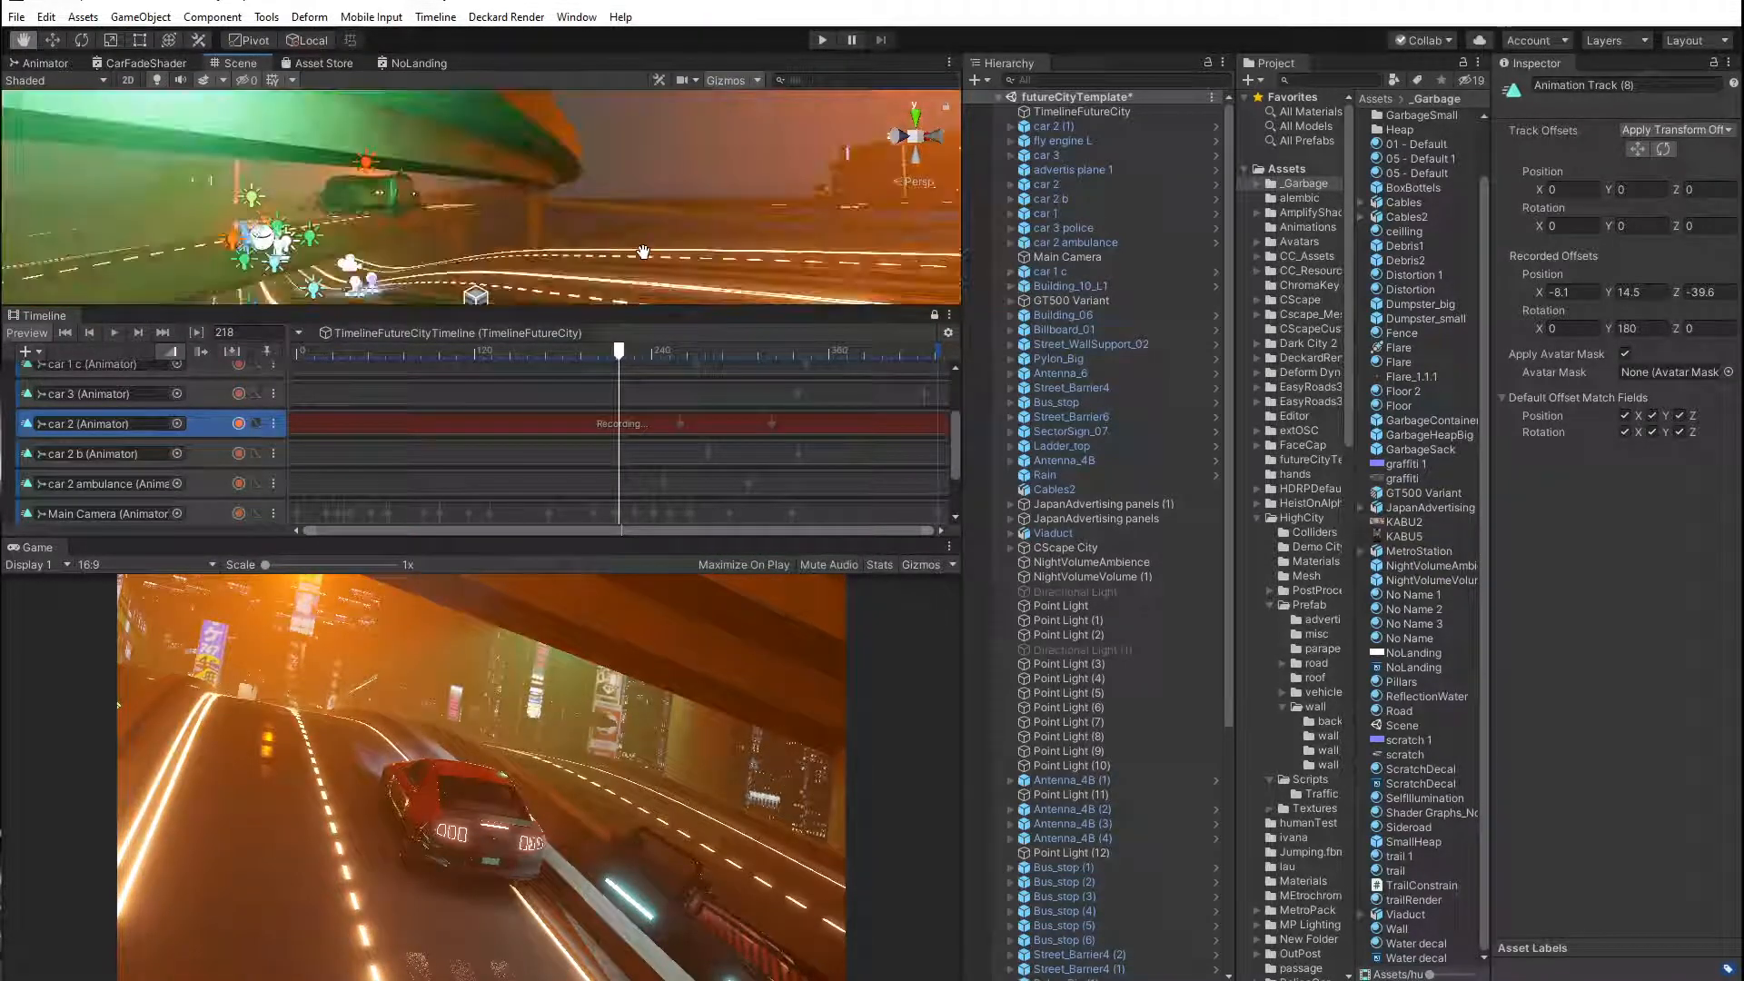
{"action": "left_click", "coordinate": [385, 202]}
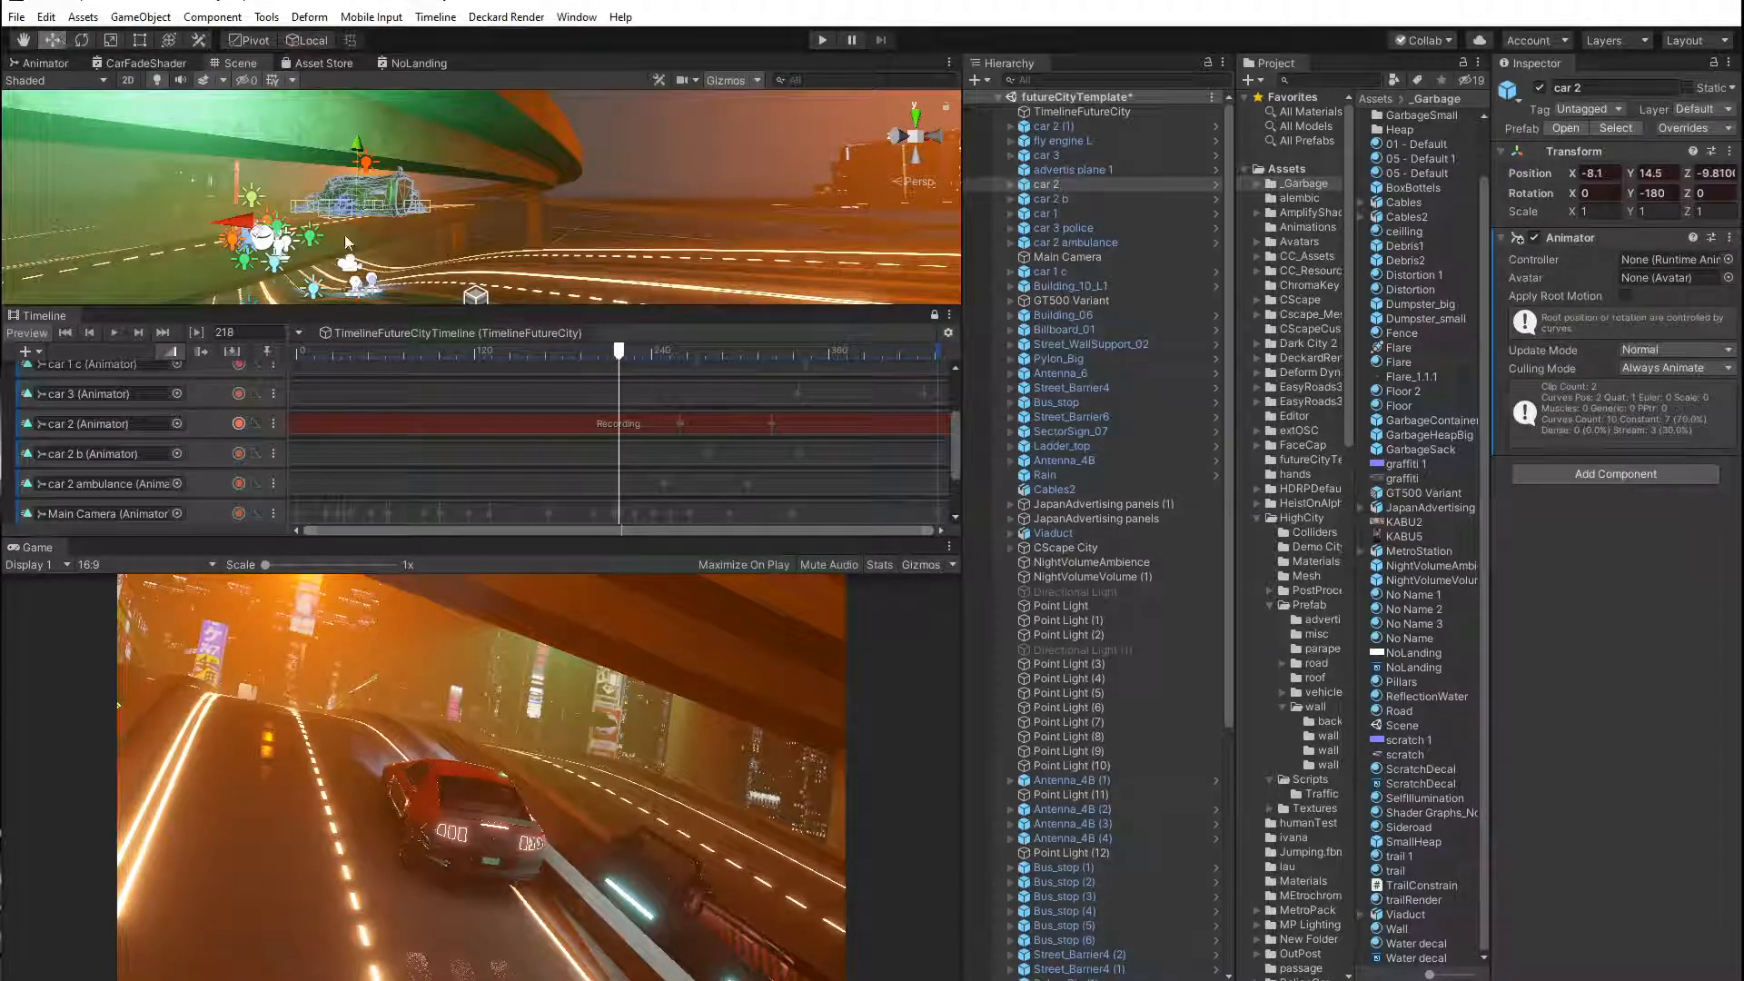
{"action": "left_click_drag", "start_coordinate": [348, 243], "coordinate": [366, 231], "text": "alt"}
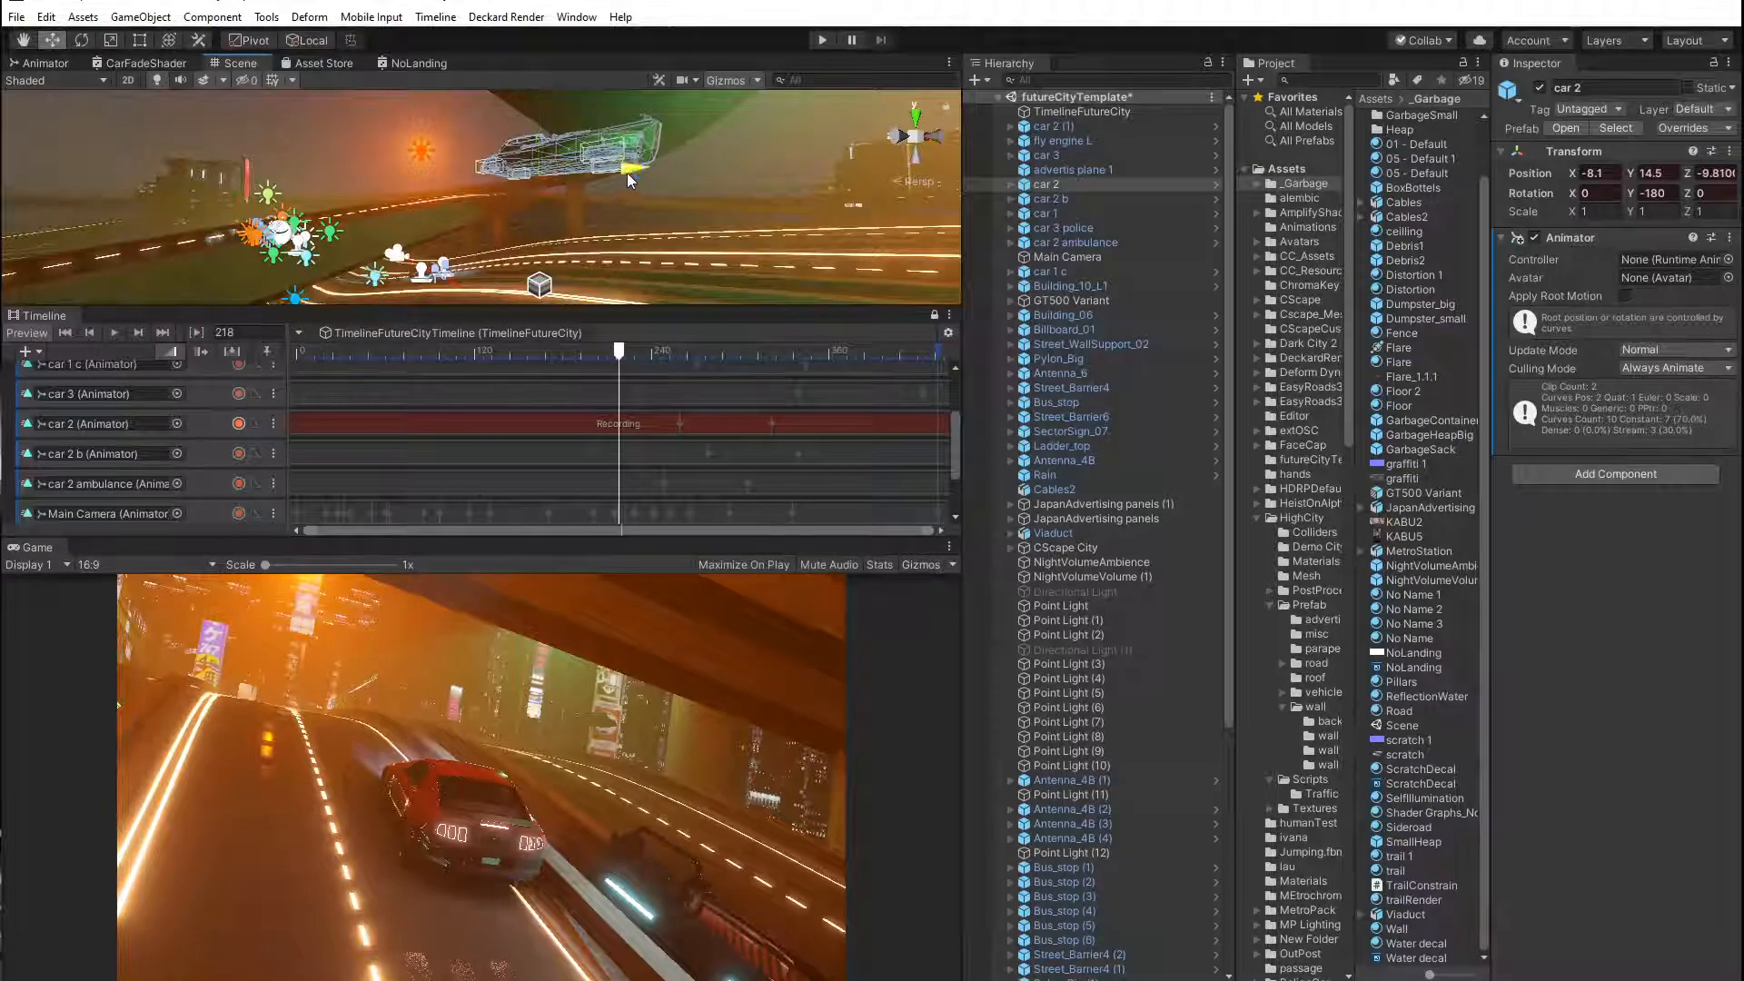
{"action": "left_click_drag", "start_coordinate": [625, 178], "coordinate": [309, 100]}
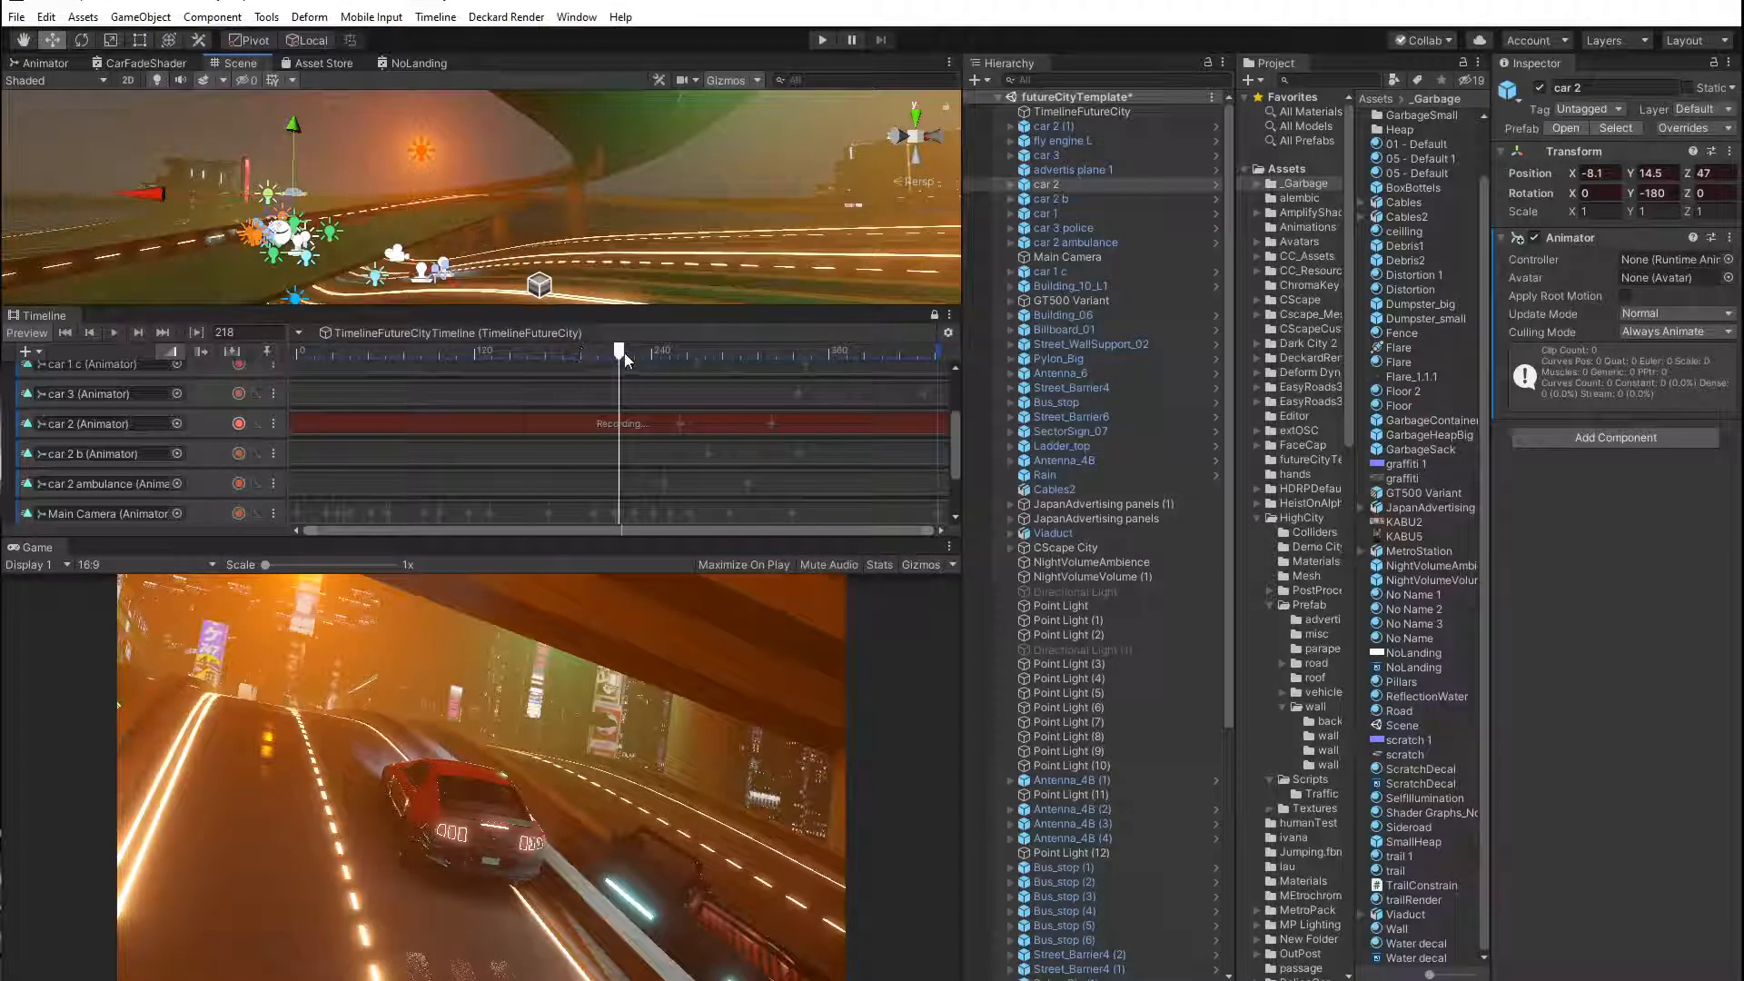
Scrub through and play TimelineFutureCity to review car 2's new movement in the animated shot.
{"action": "left_click_drag", "start_coordinate": [625, 356], "coordinate": [725, 376]}
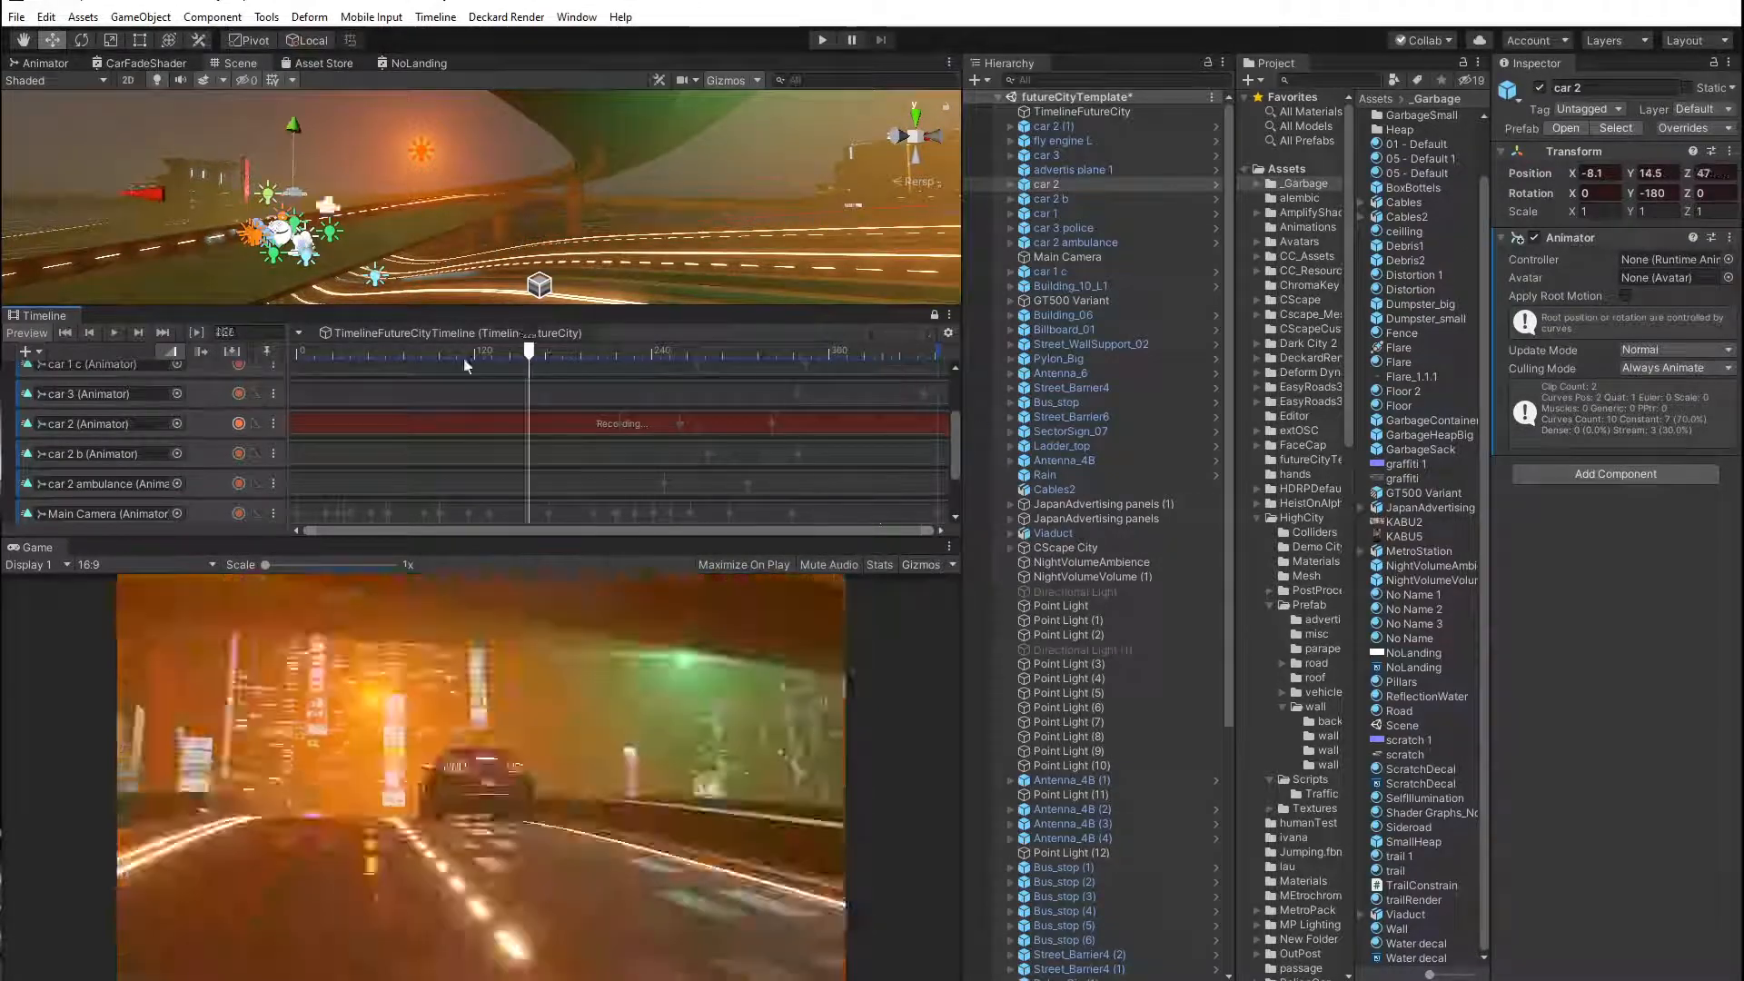
{"action": "left_click", "coordinate": [114, 332]}
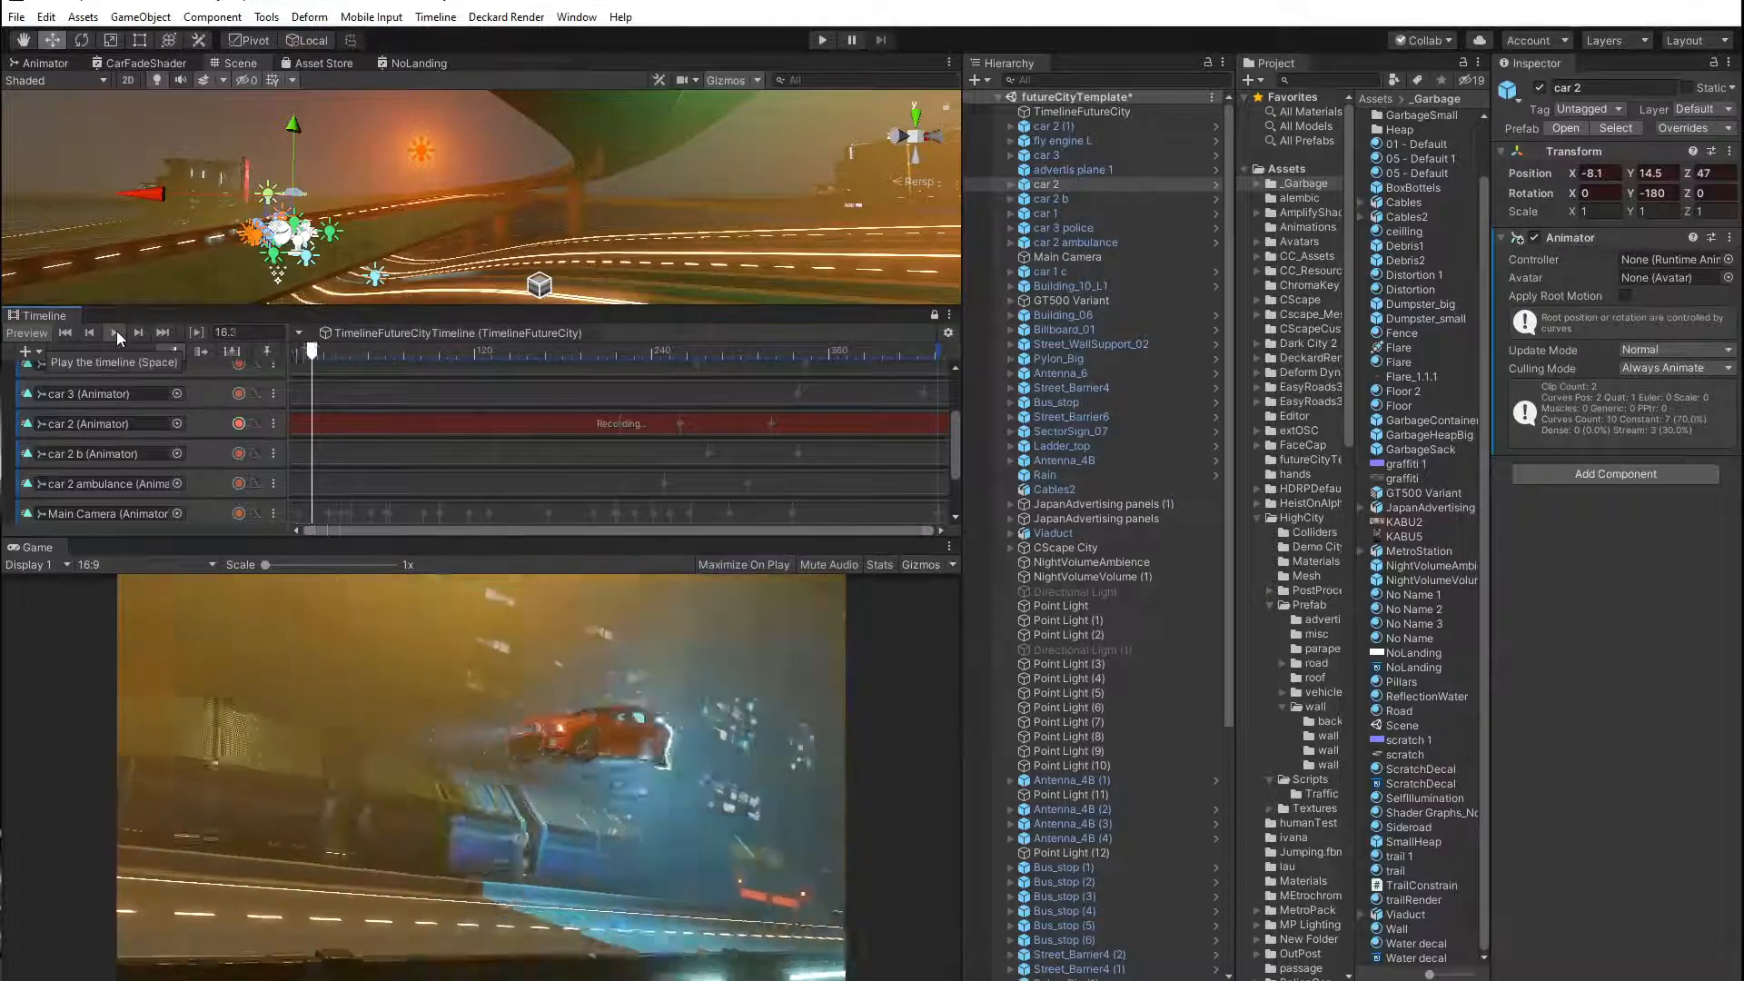
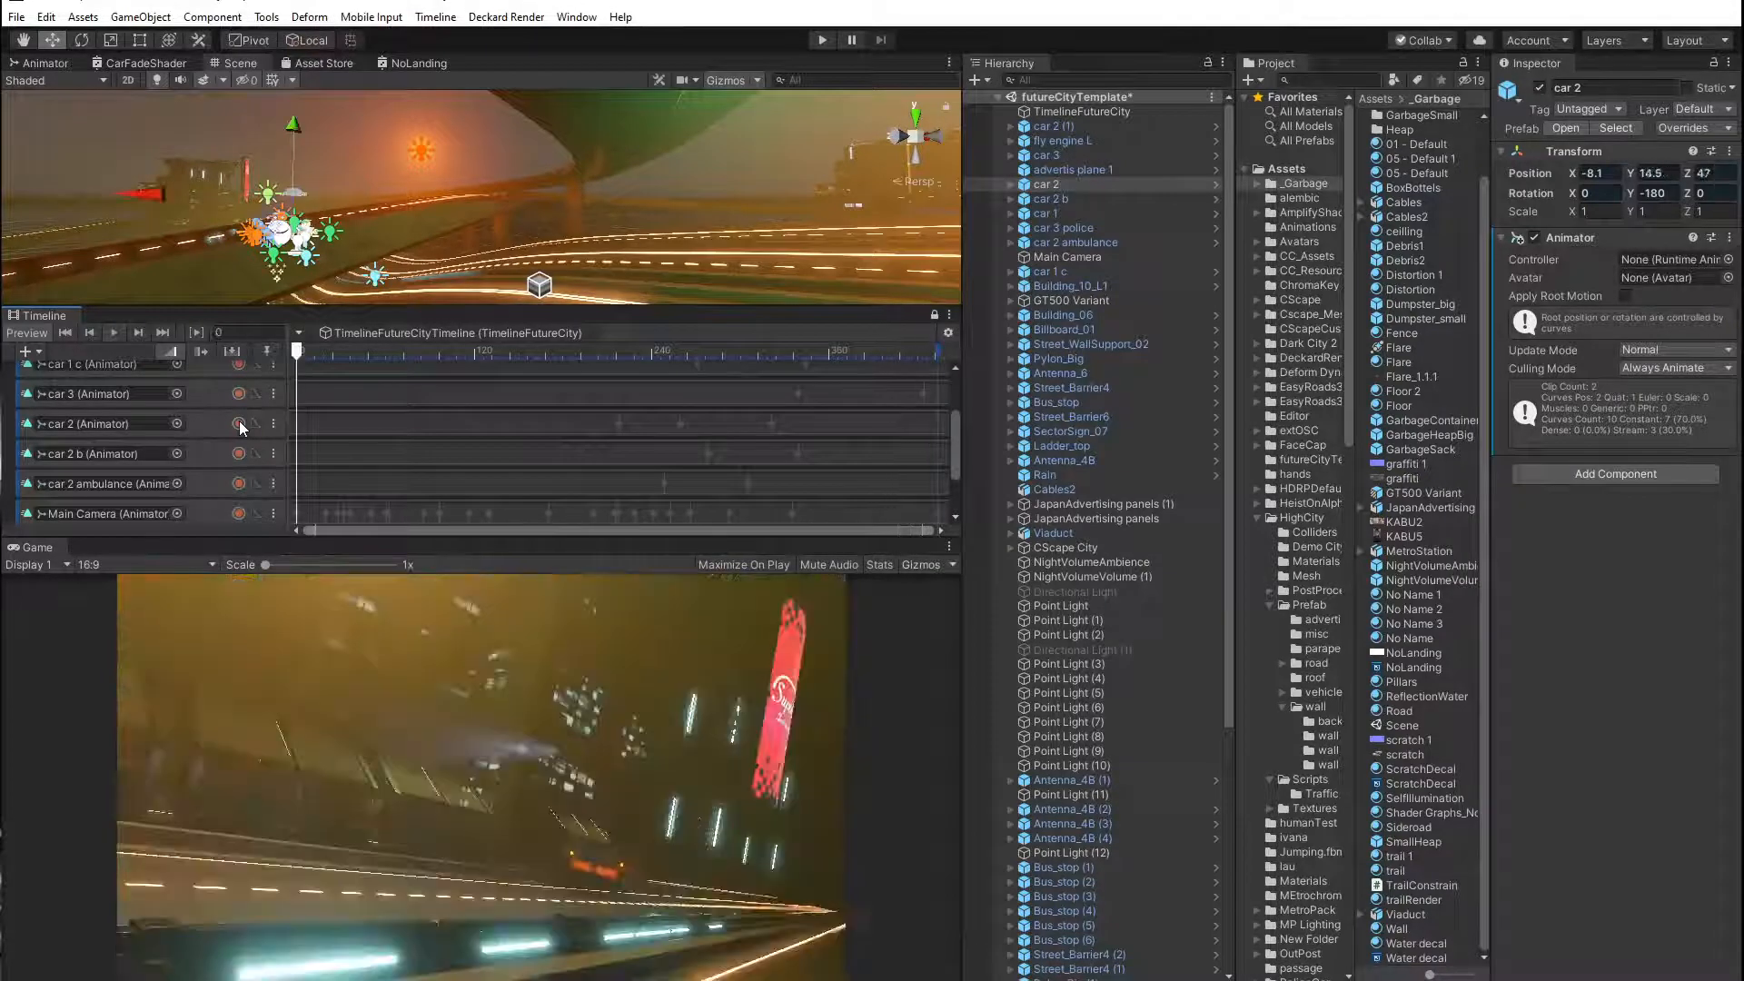
{"action": "left_click", "coordinate": [113, 333]}
{"action": "left_click", "coordinate": [115, 332]}
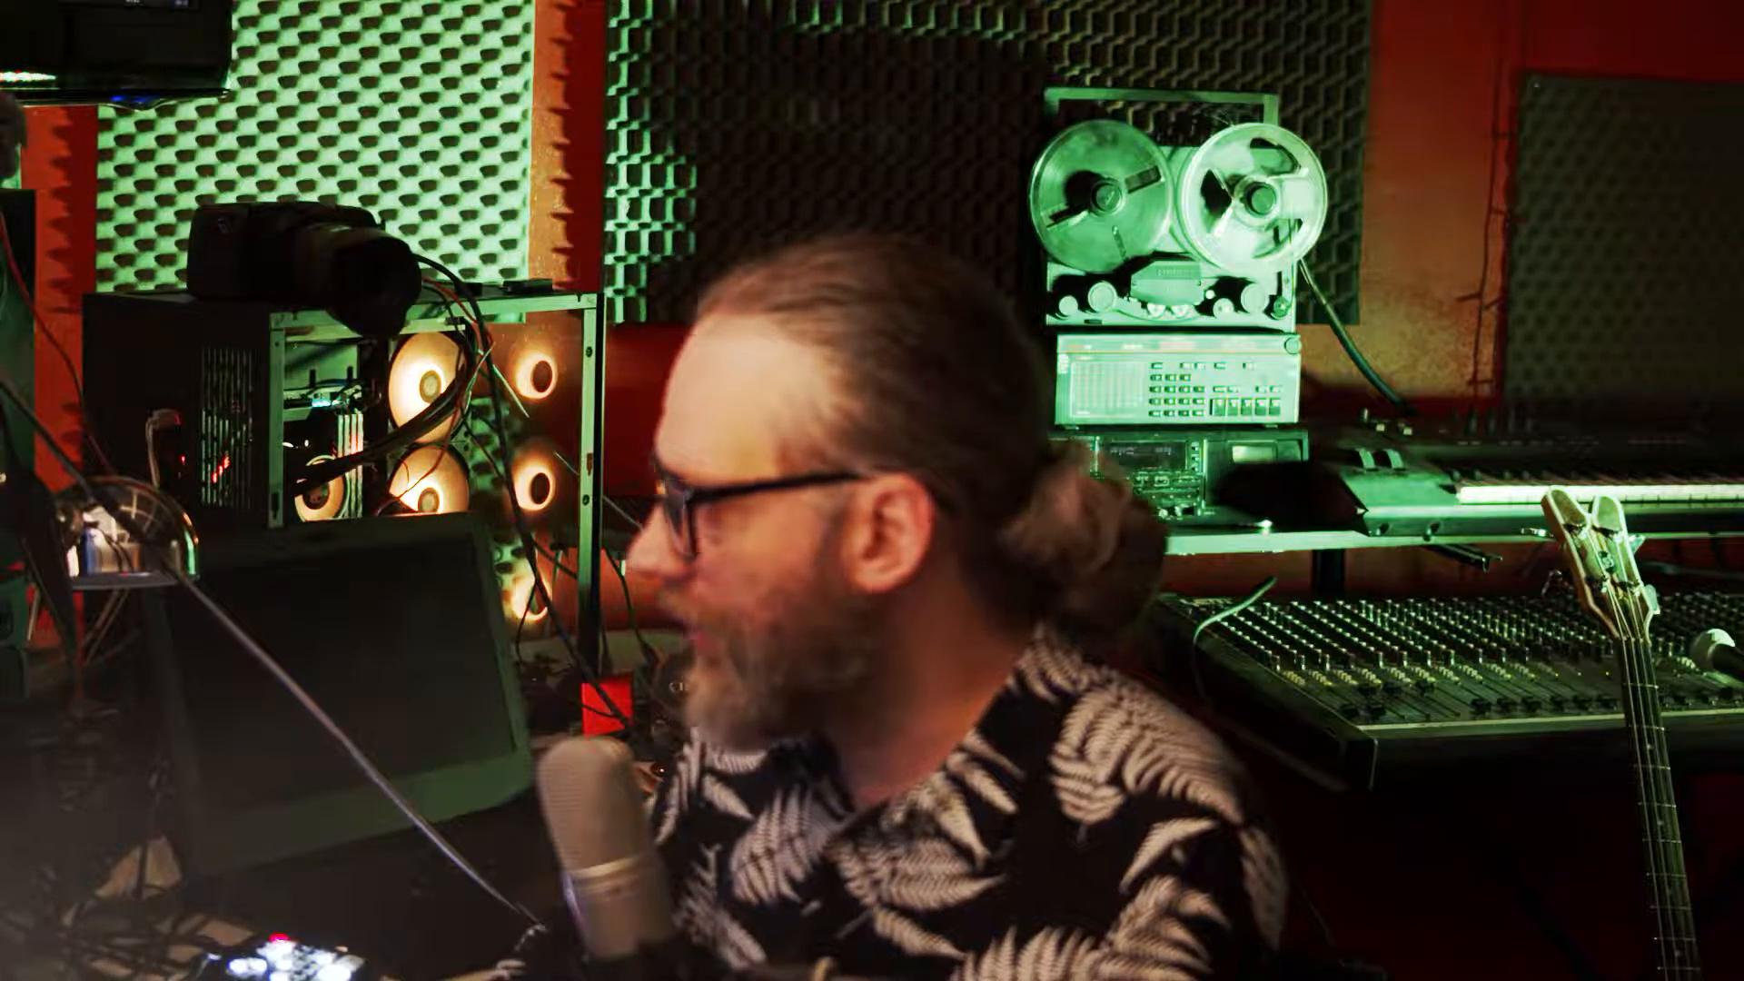
{"action": "key", "text": "space"}
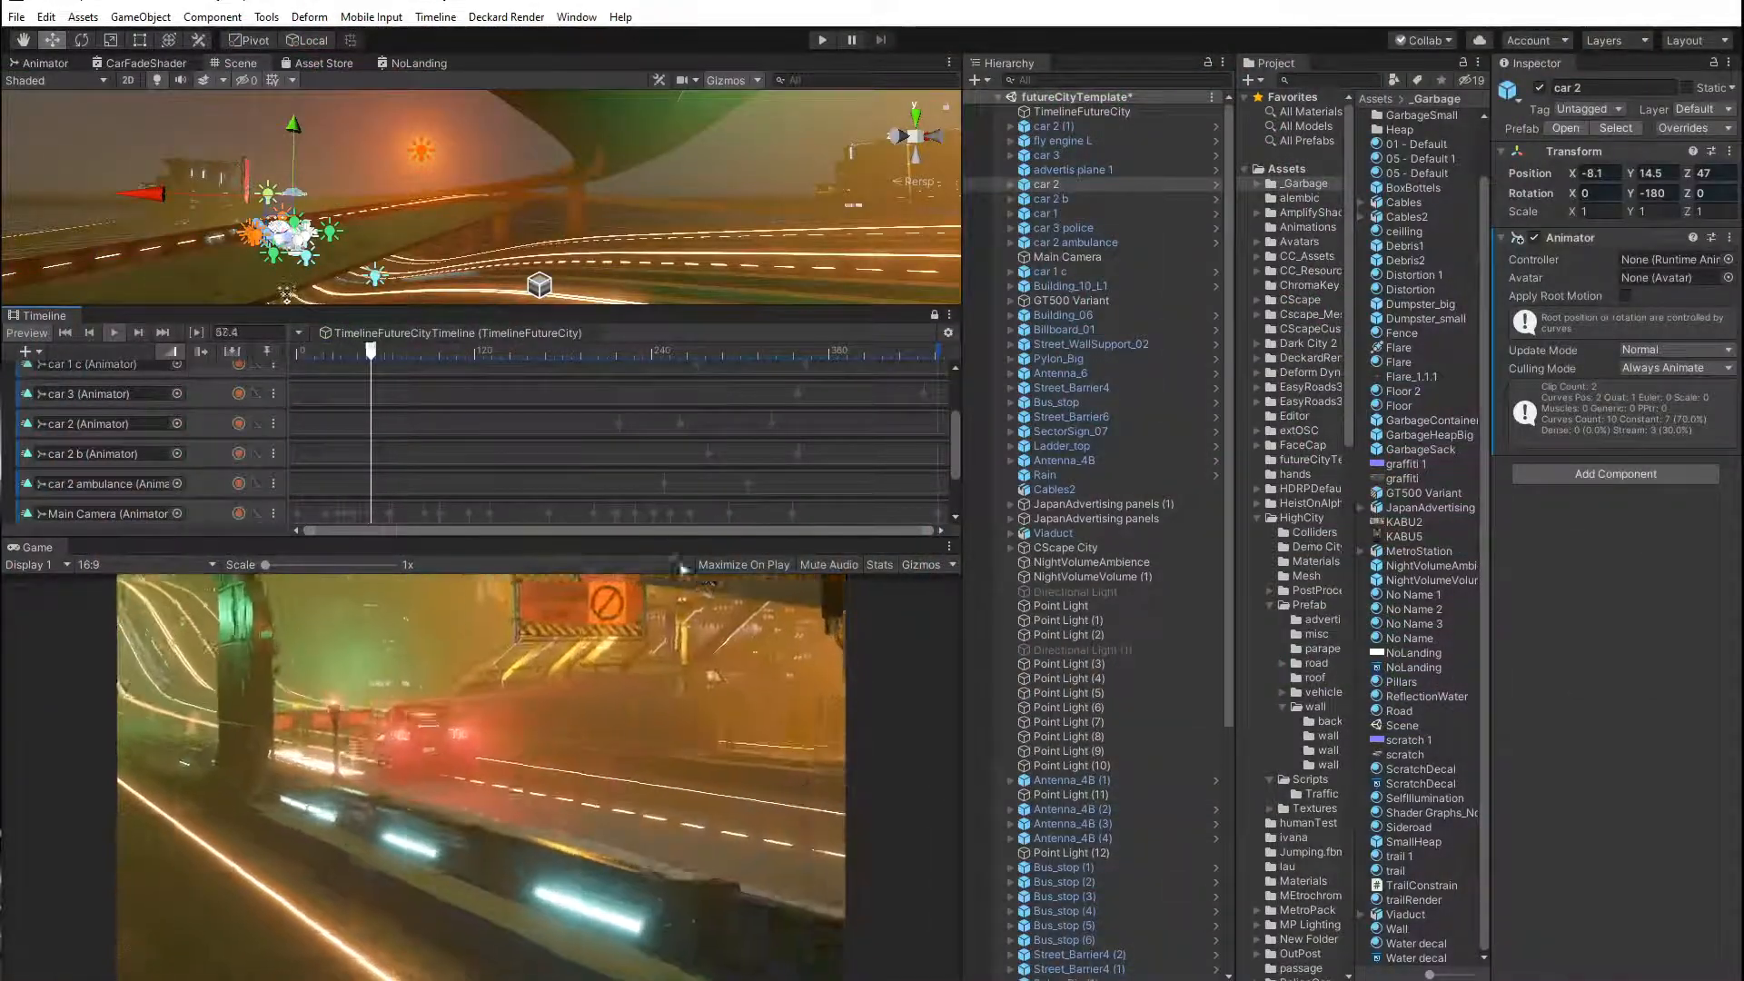
Enlarge the Game view by shrinking its neighbouring areas, and replay the timeline from frame 0.
{"action": "left_click_drag", "start_coordinate": [666, 537], "coordinate": [666, 275]}
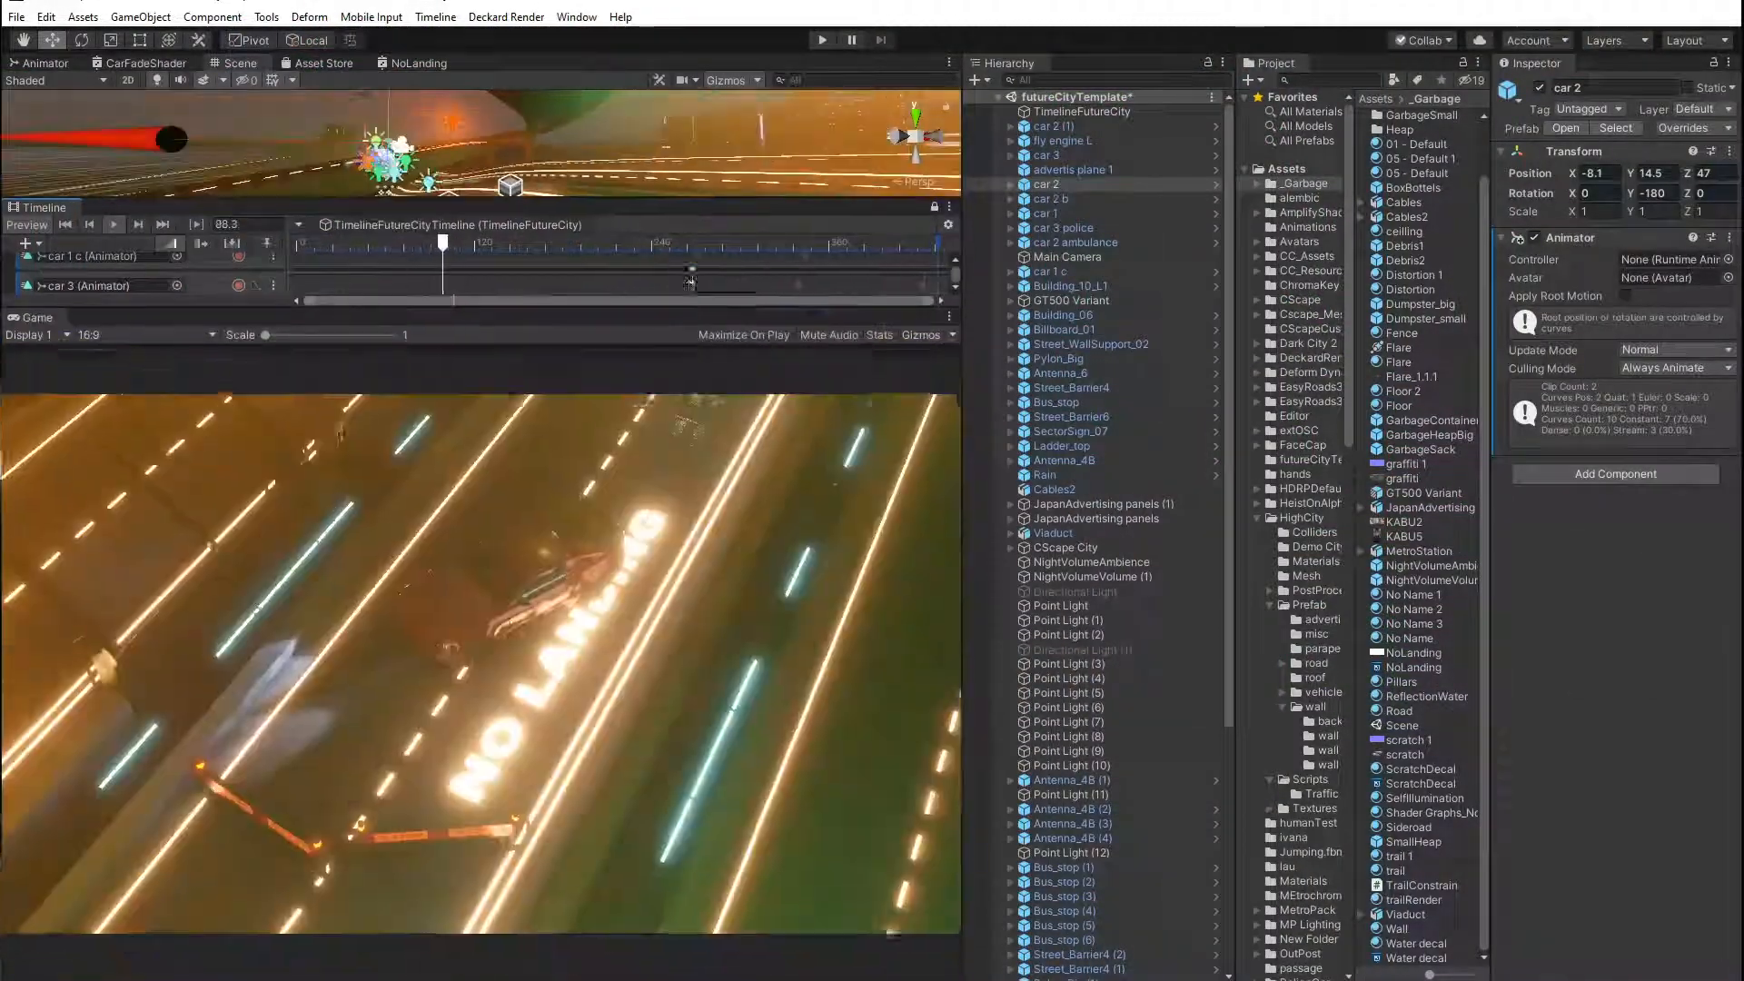
{"action": "left_click_drag", "start_coordinate": [964, 501], "coordinate": [1098, 500]}
{"action": "left_click_drag", "start_coordinate": [1237, 500], "coordinate": [1282, 500]}
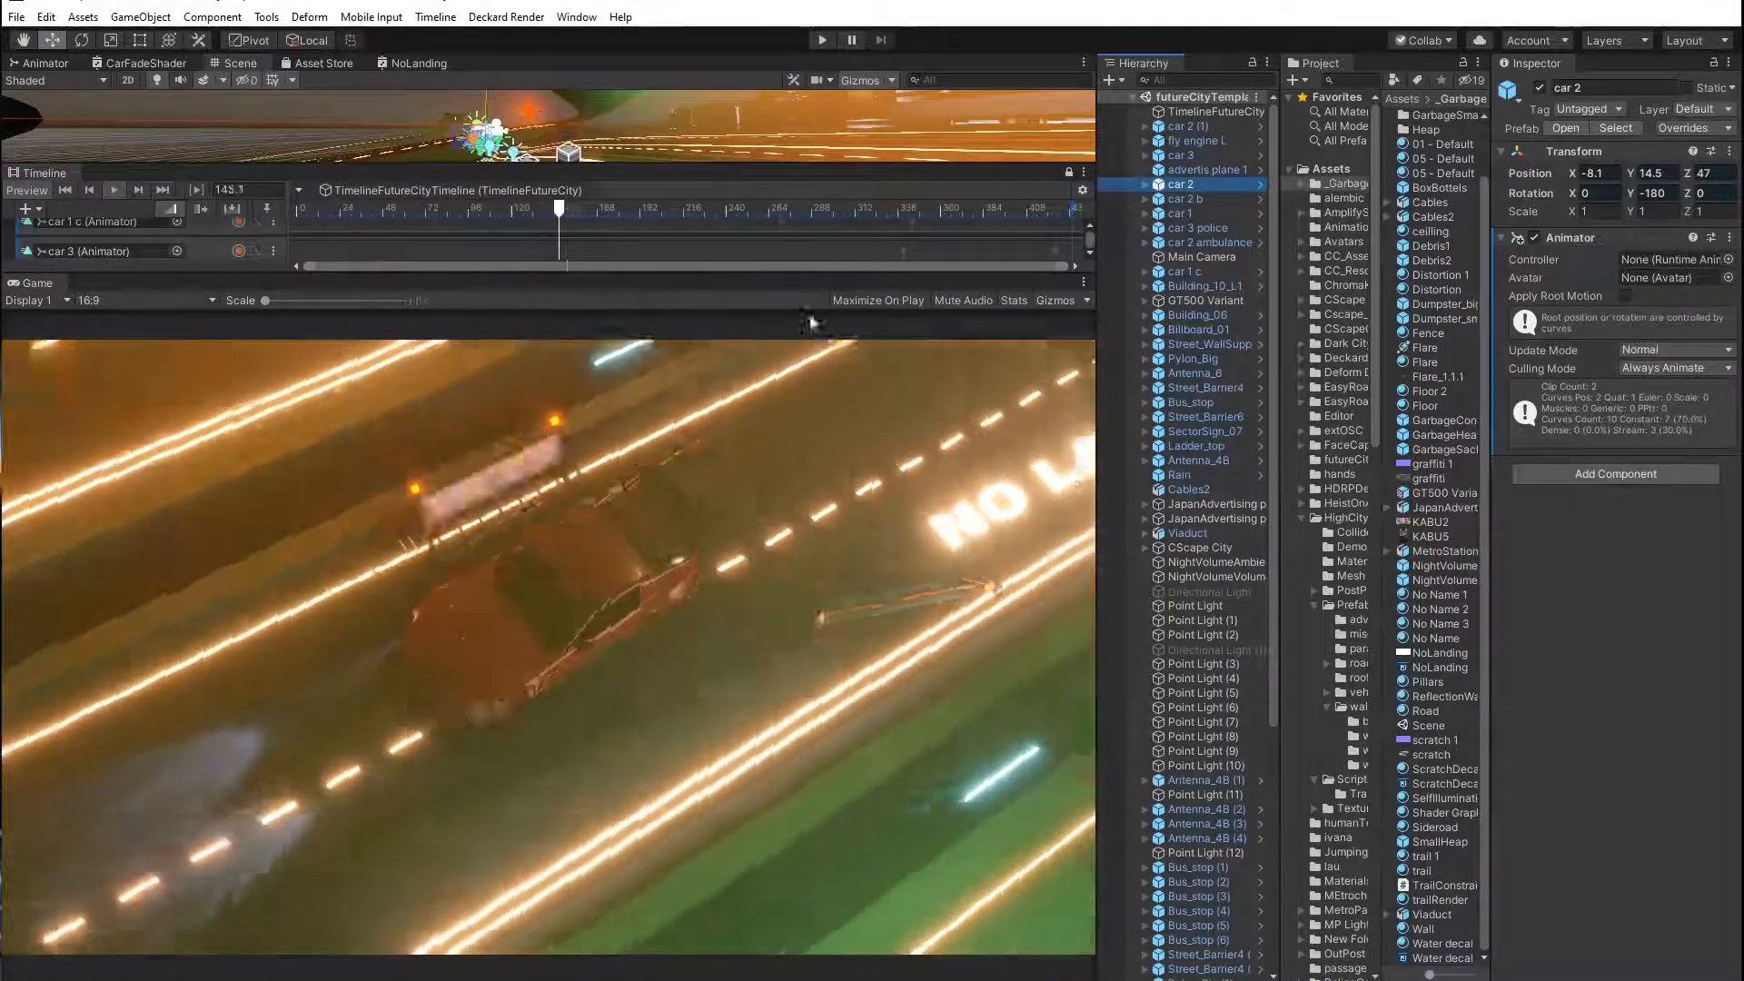
{"action": "left_click_drag", "start_coordinate": [521, 209], "coordinate": [199, 213]}
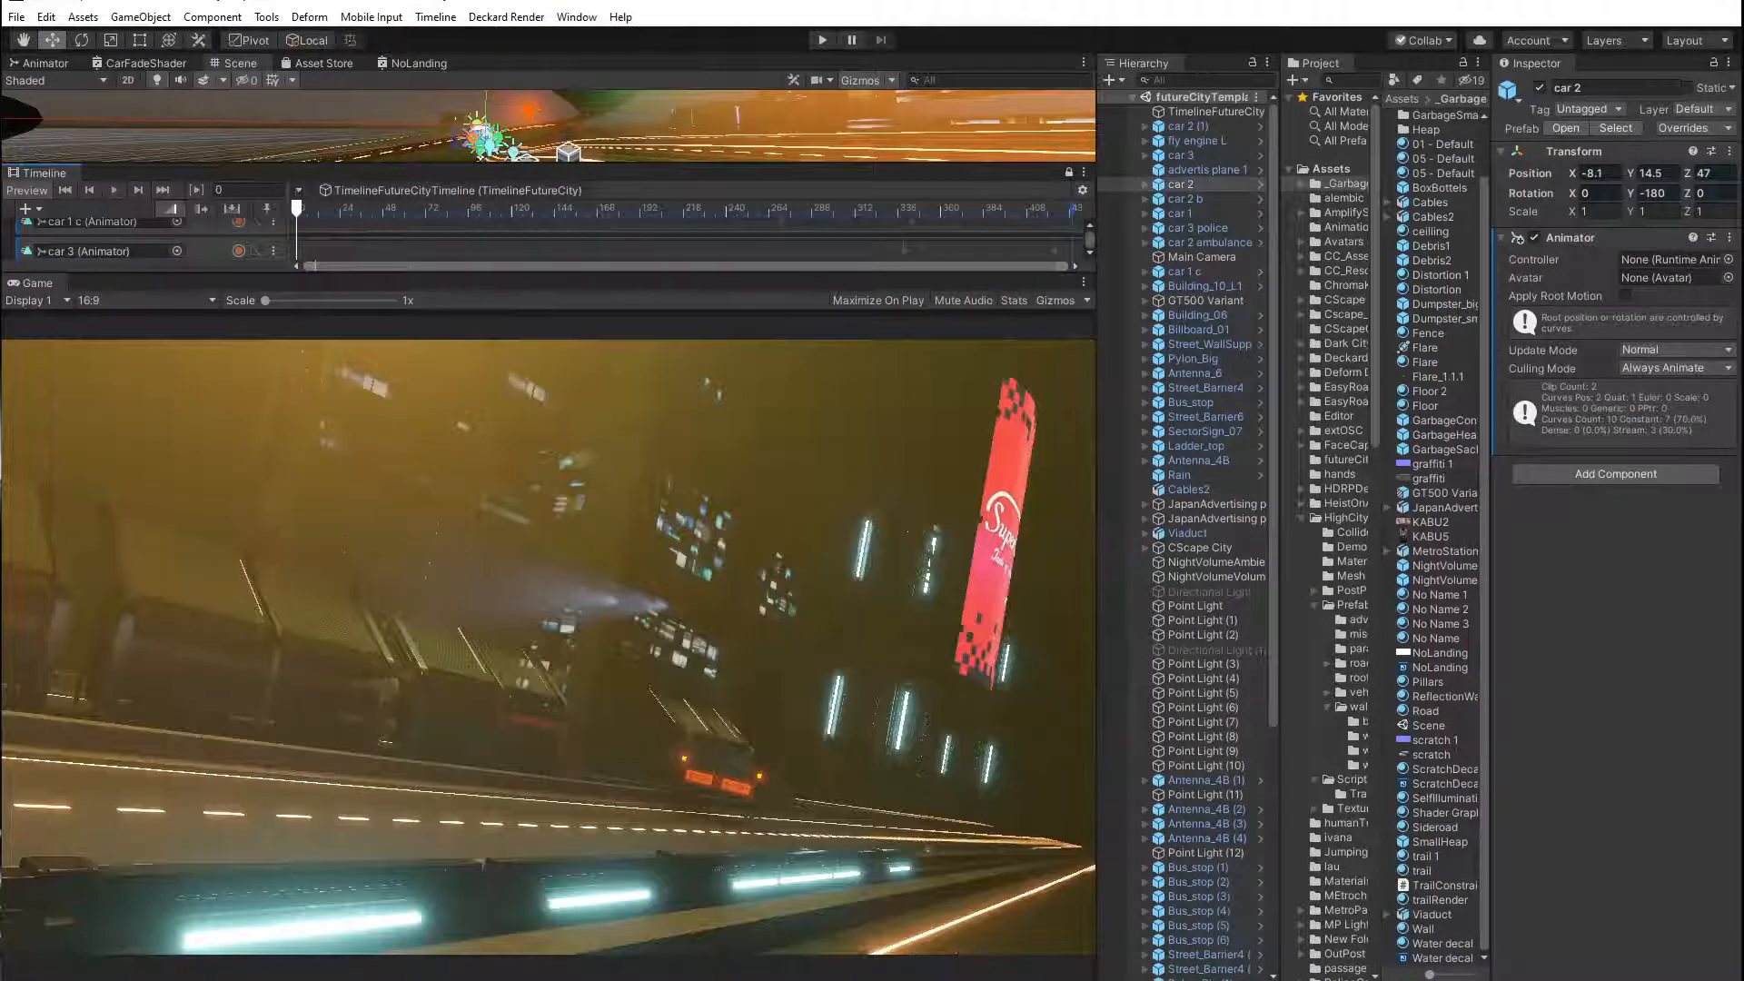
{"action": "key", "text": "super+e"}
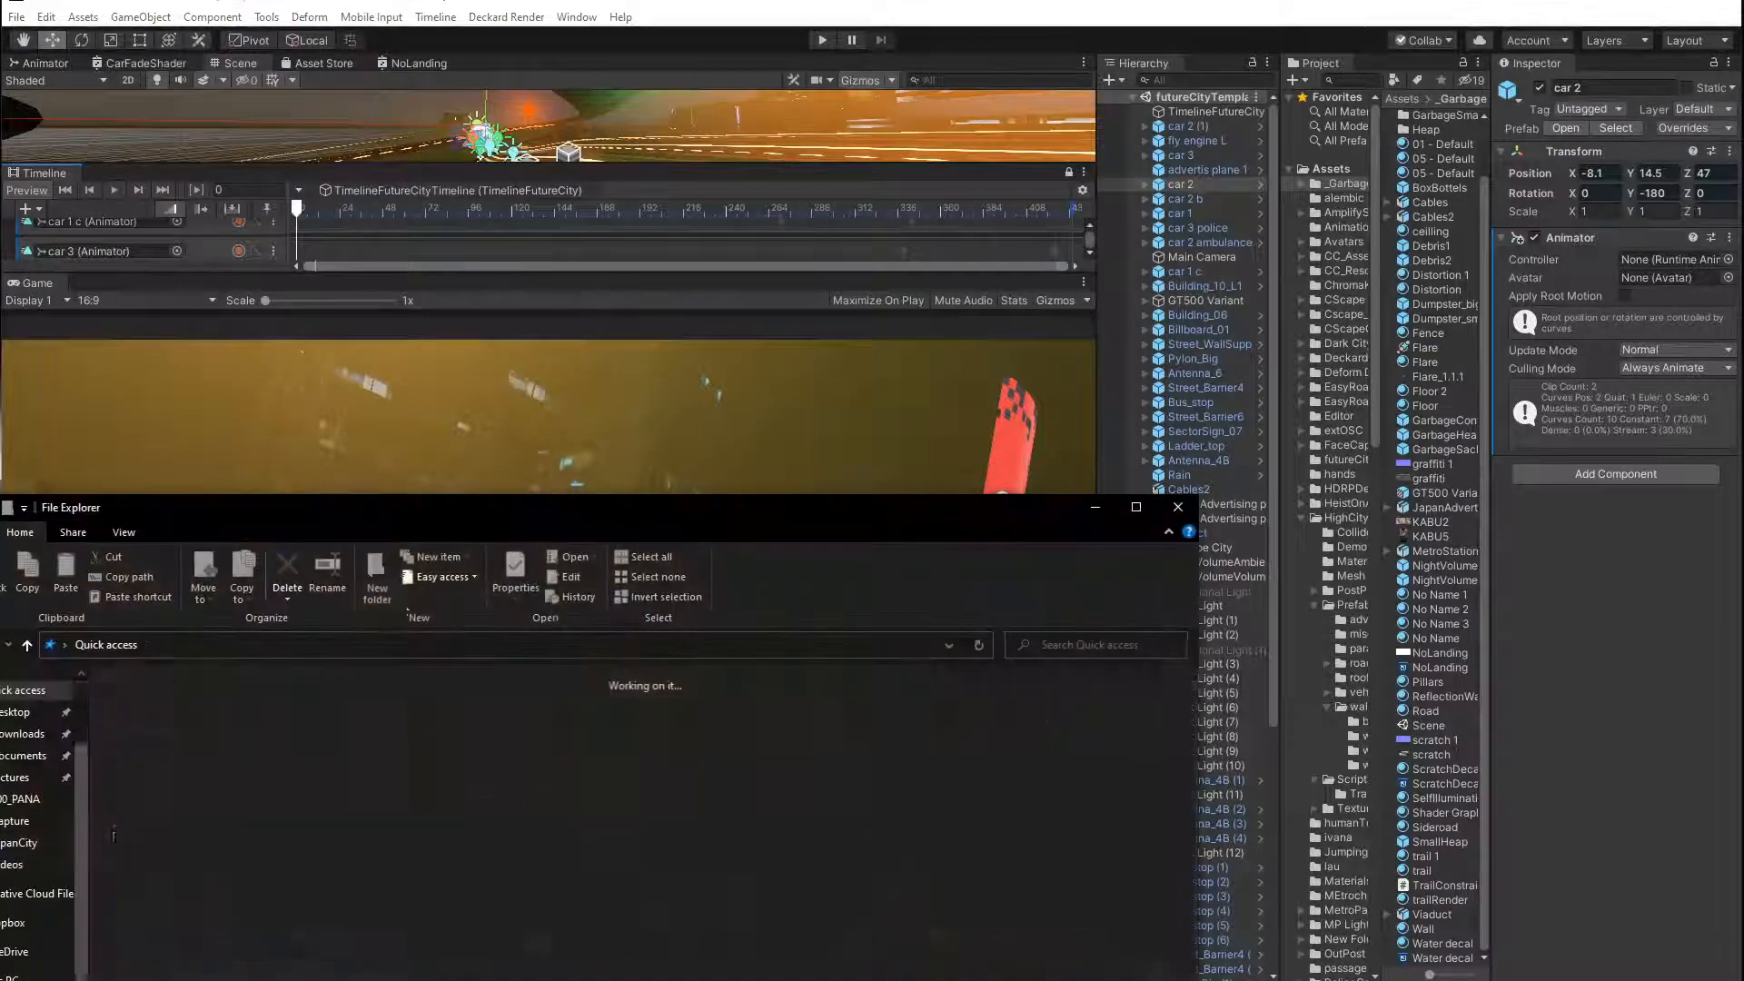
{"action": "left_click", "coordinate": [1178, 506]}
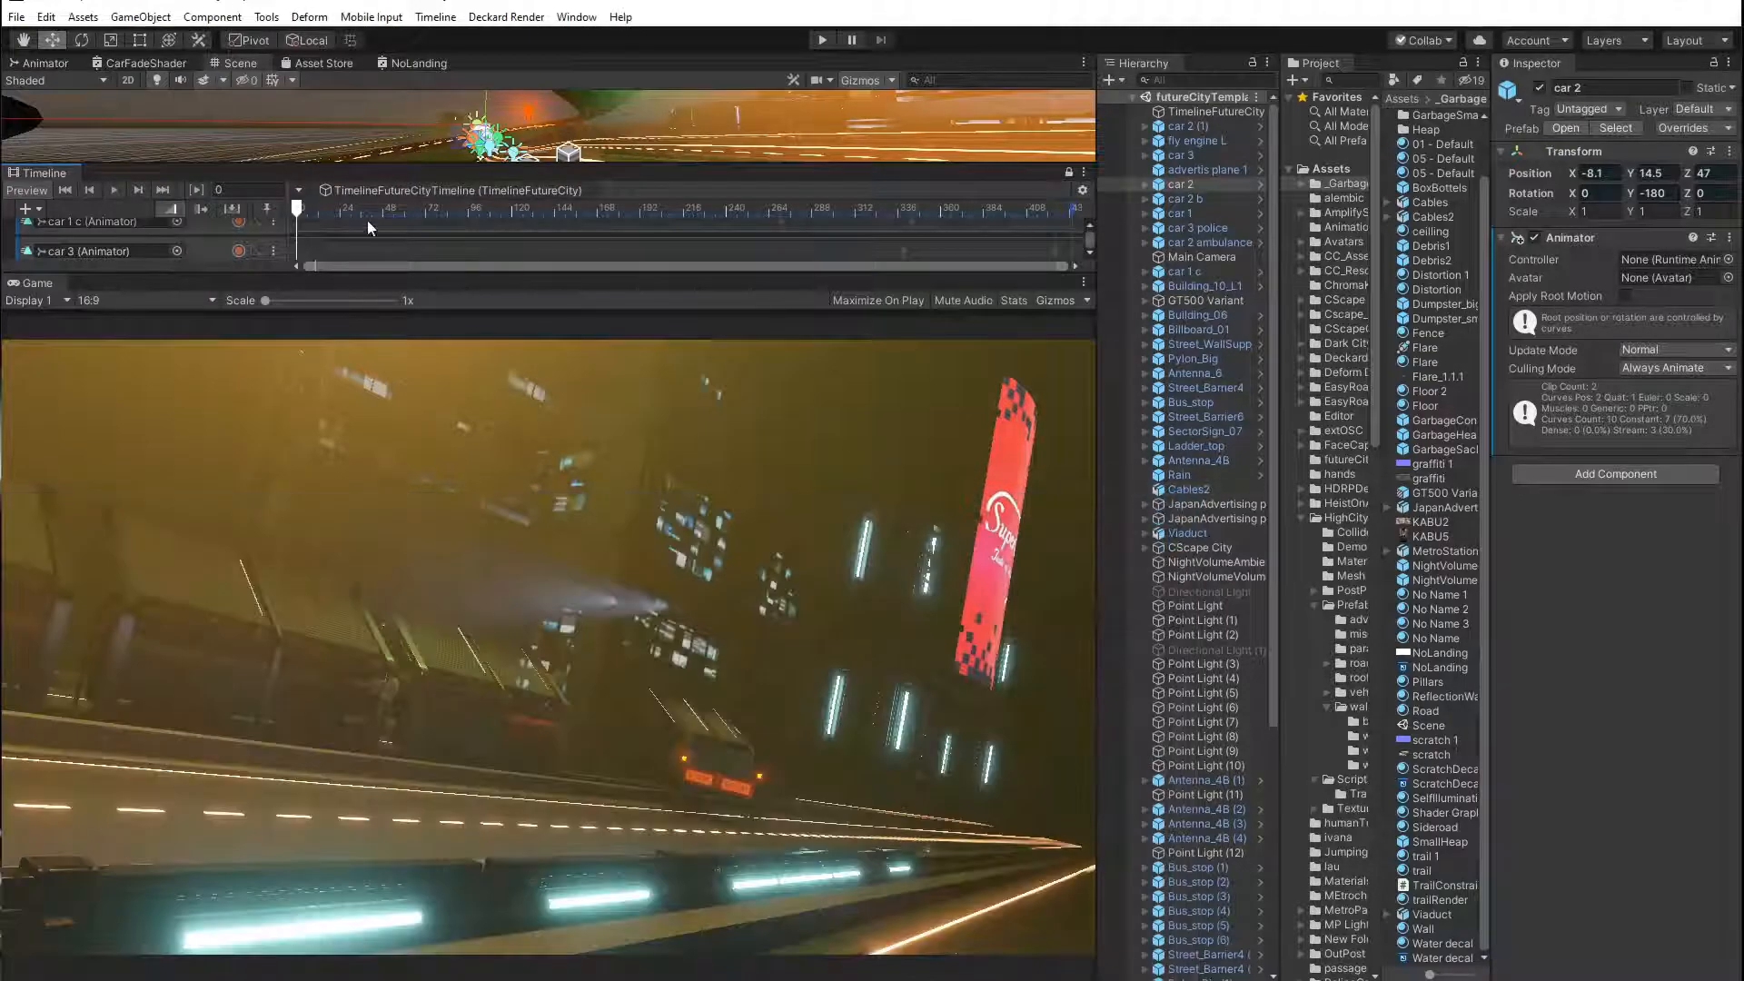
{"action": "key", "text": "space"}
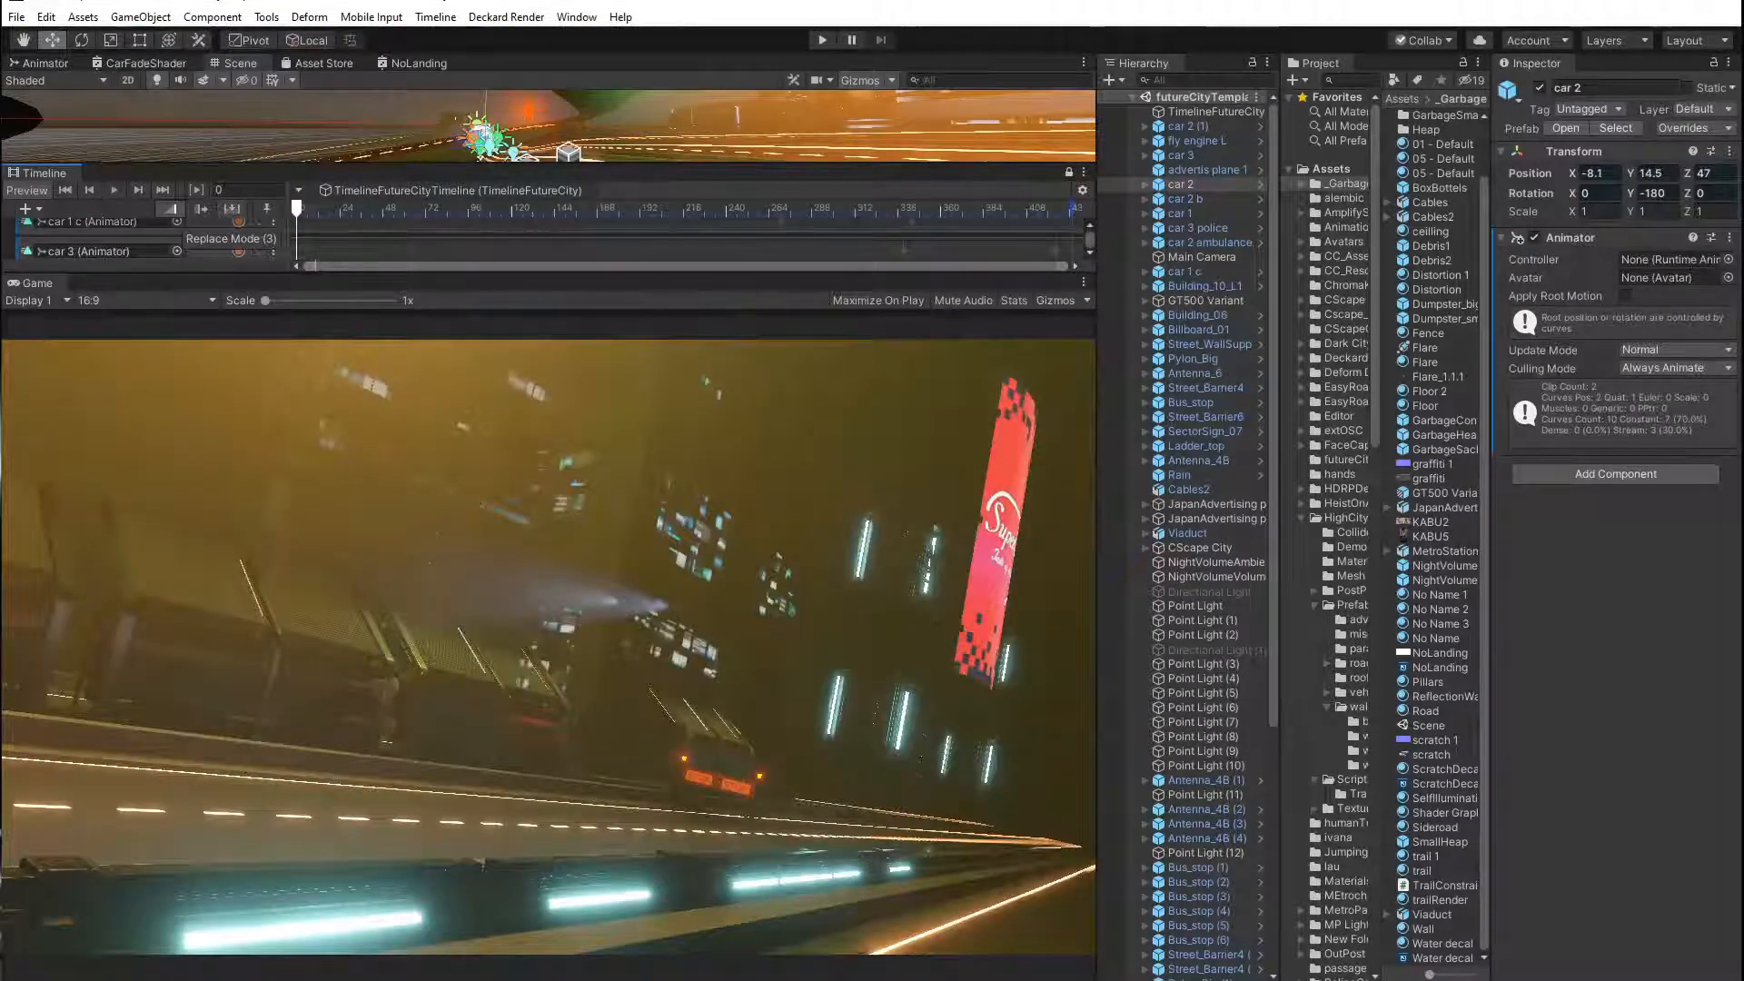
{"action": "key", "text": "super+e"}
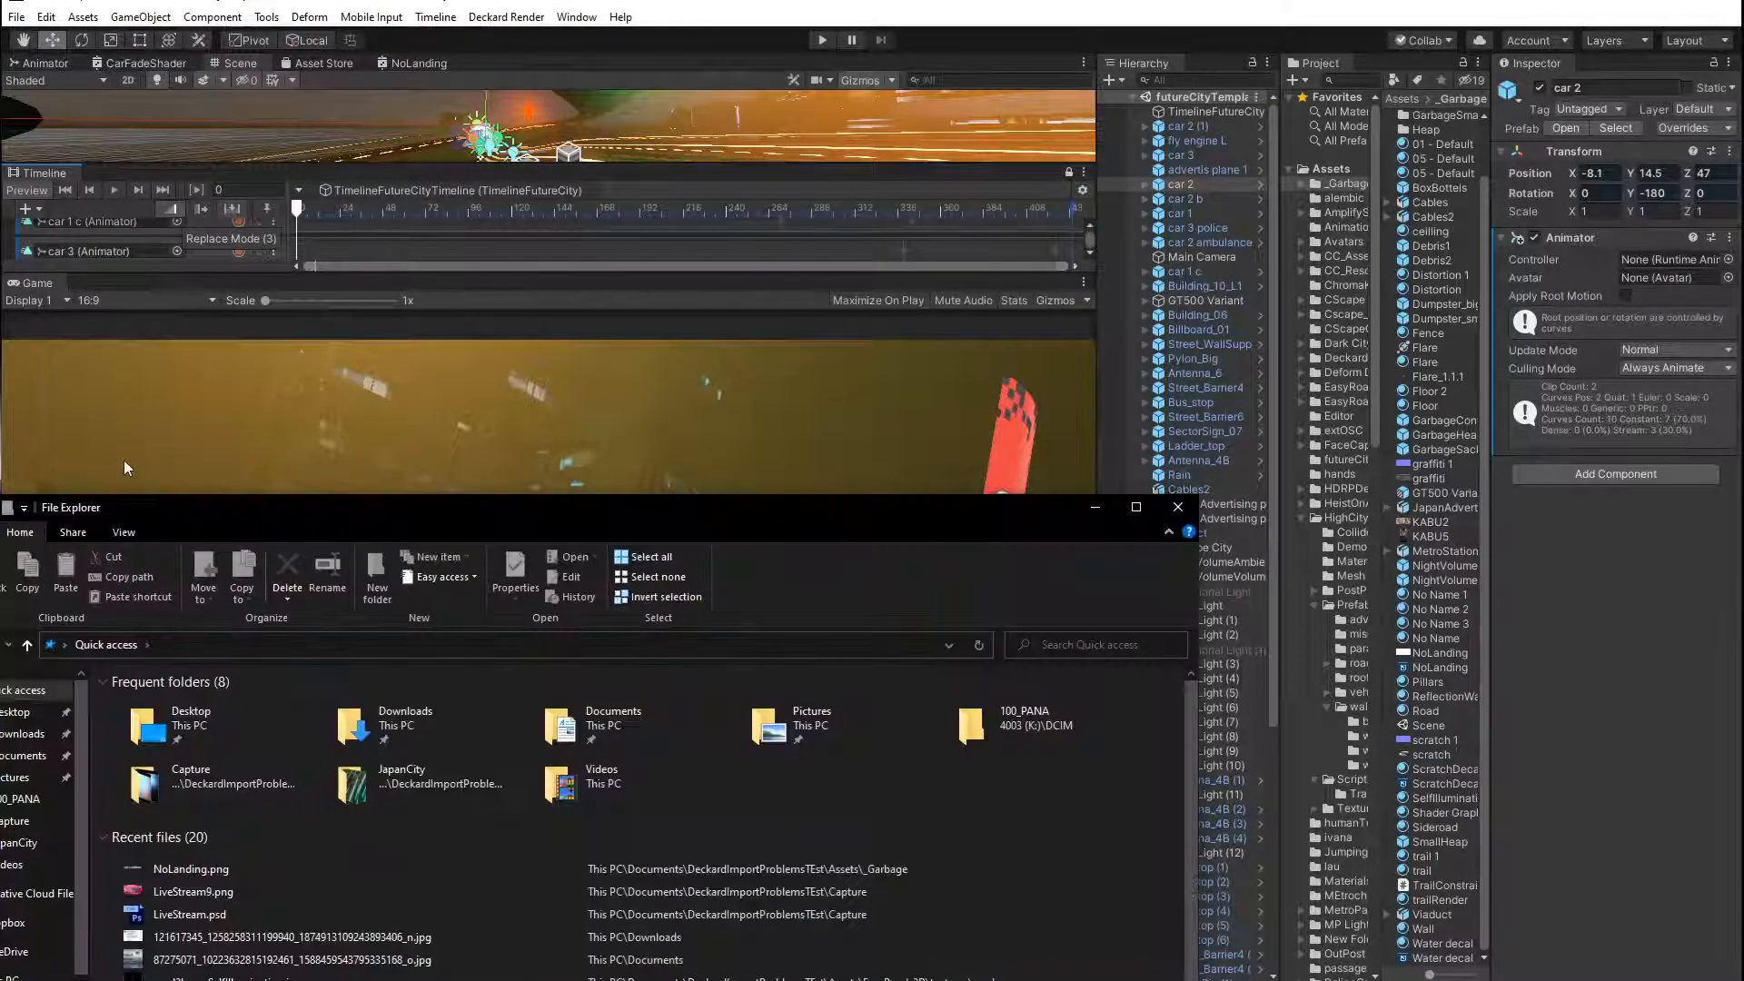
{"action": "left_click_drag", "start_coordinate": [247, 518], "coordinate": [0, 479]}
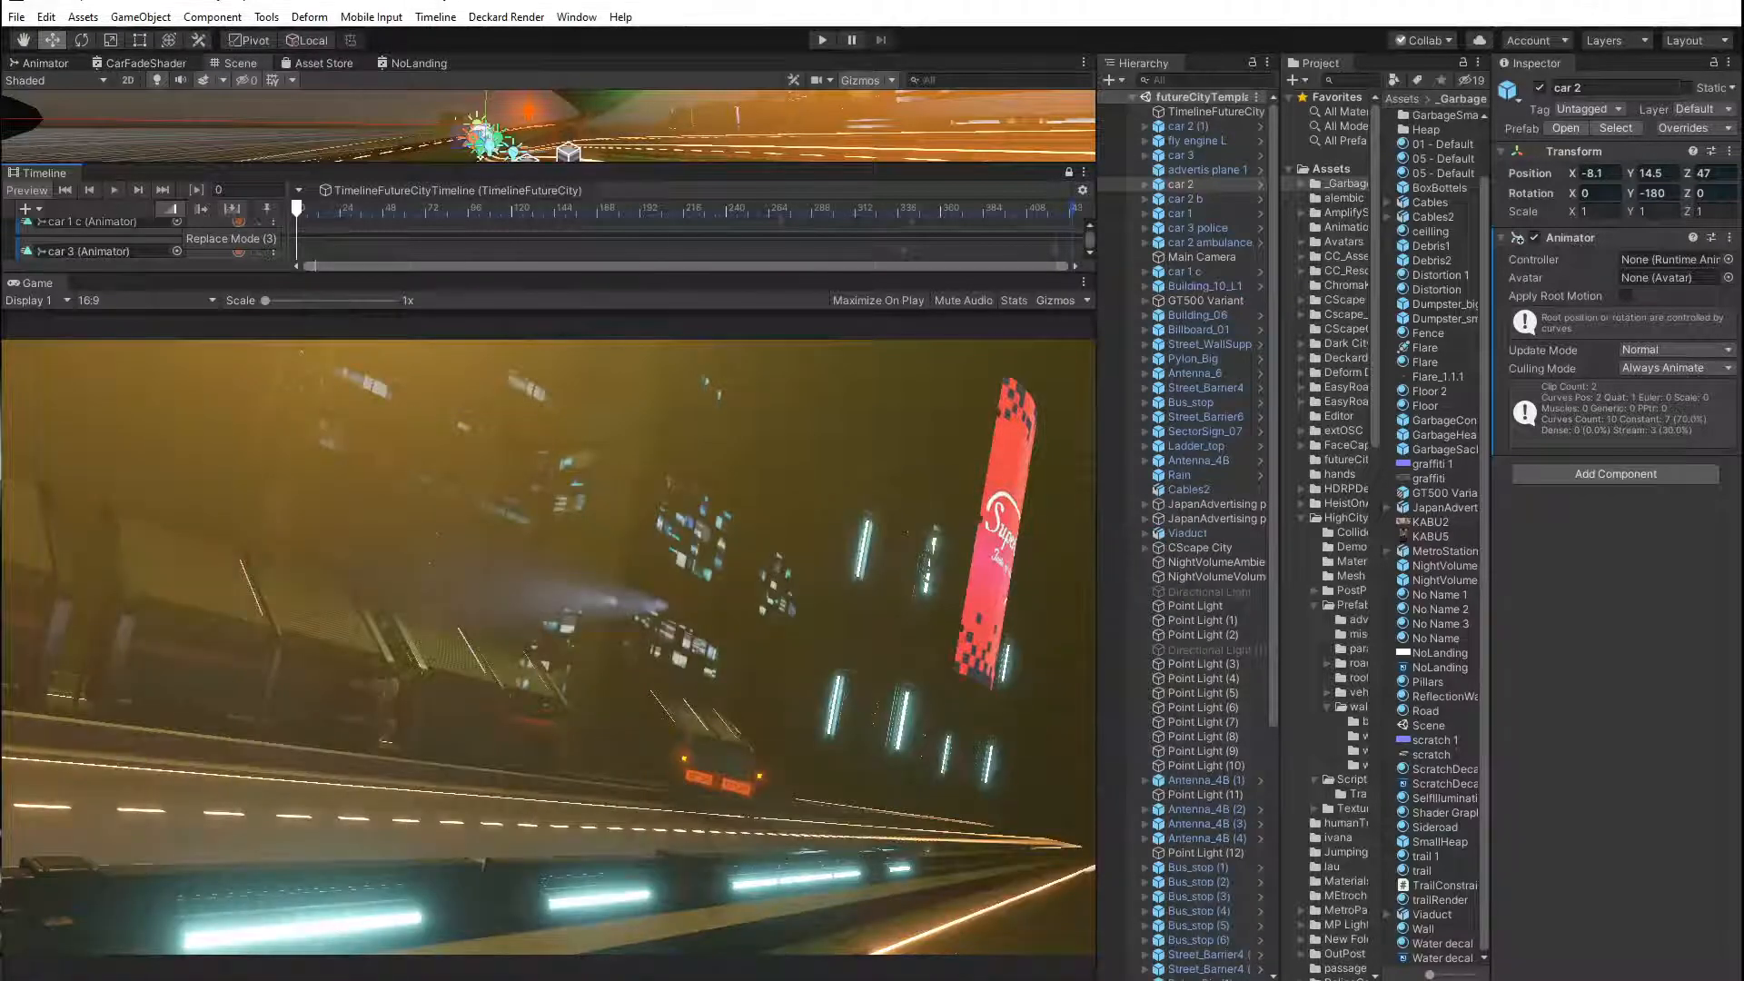